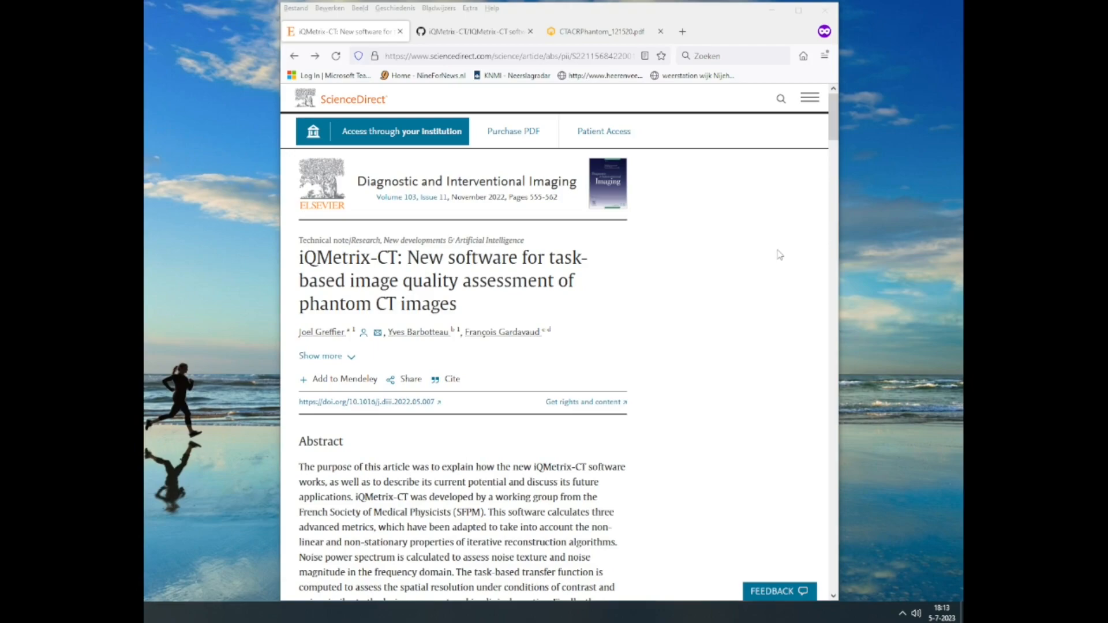
# Look over the iQMetrix-CT article abstract and the four module diagrams in the CT ACR 464 phantom datasheet.
pyautogui.scroll(-3, 779, 255)
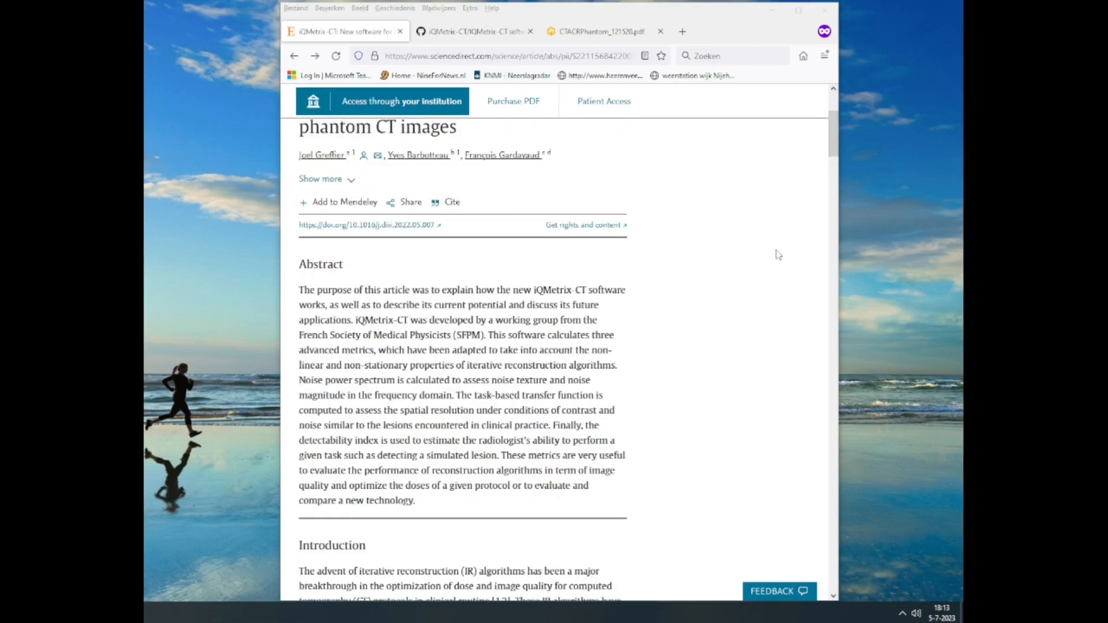
pyautogui.click(618, 35)
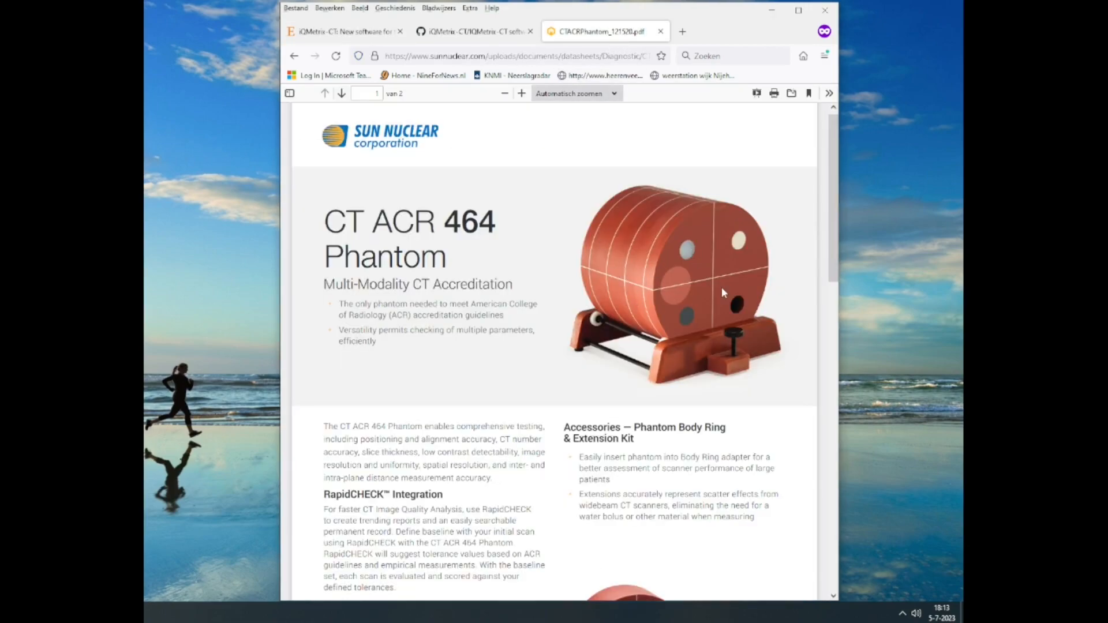
pyautogui.scroll(-2, 722, 286)
pyautogui.scroll(-15, 724, 289)
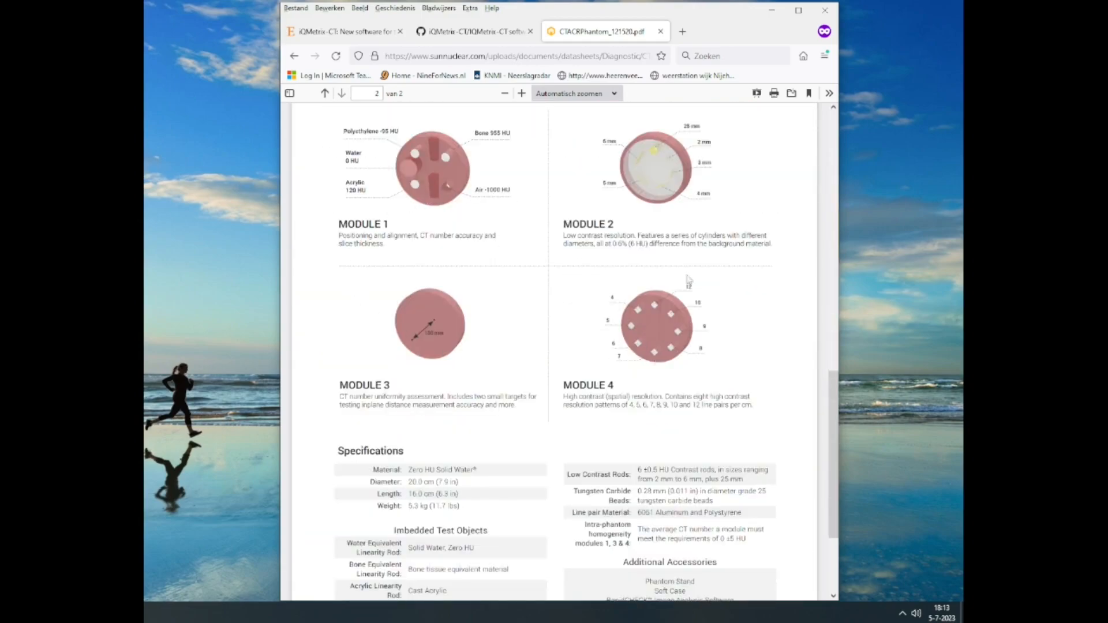
pyautogui.scroll(3, 756, 321)
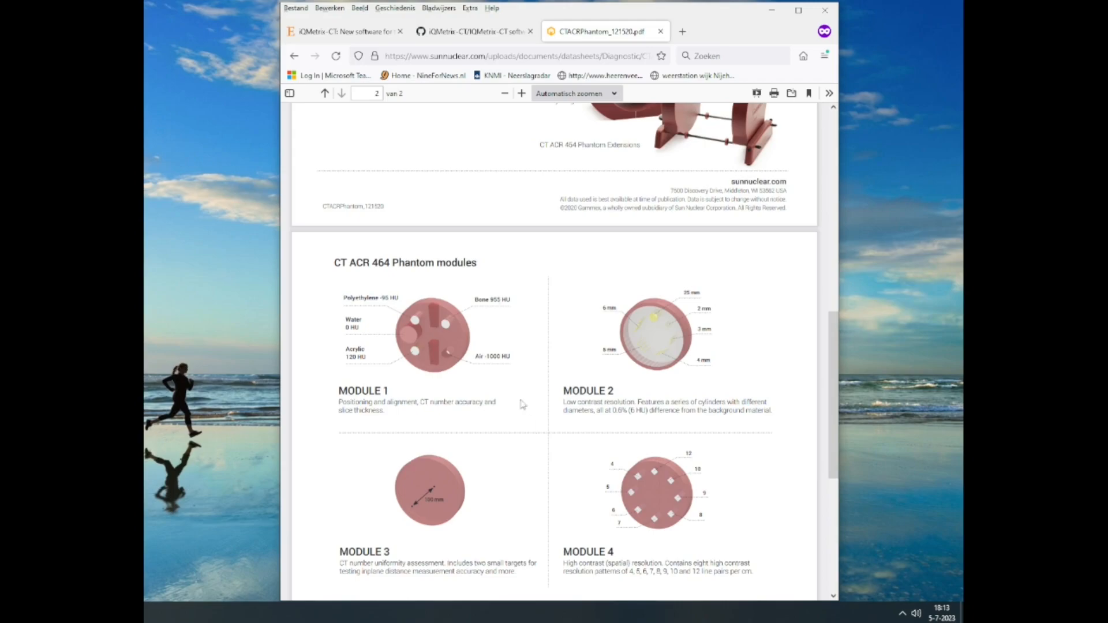
# Read who developed iQMetrix-CT in the article abstract and find the software's download address in the section snippets.
pyautogui.click(363, 36)
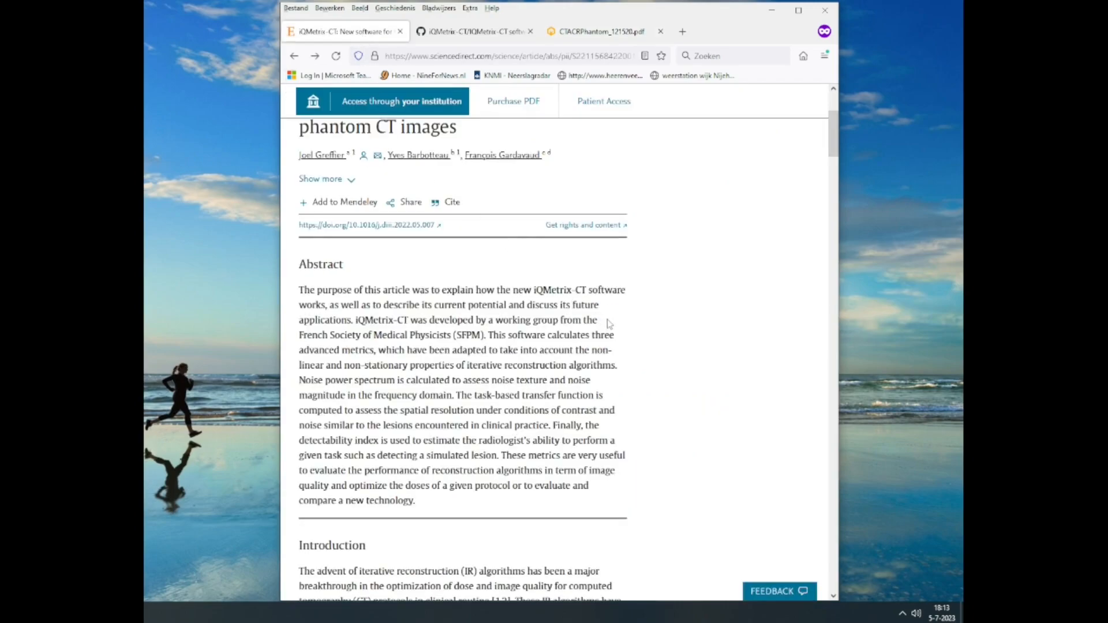
pyautogui.moveTo(355, 320); pyautogui.dragTo(482, 340)
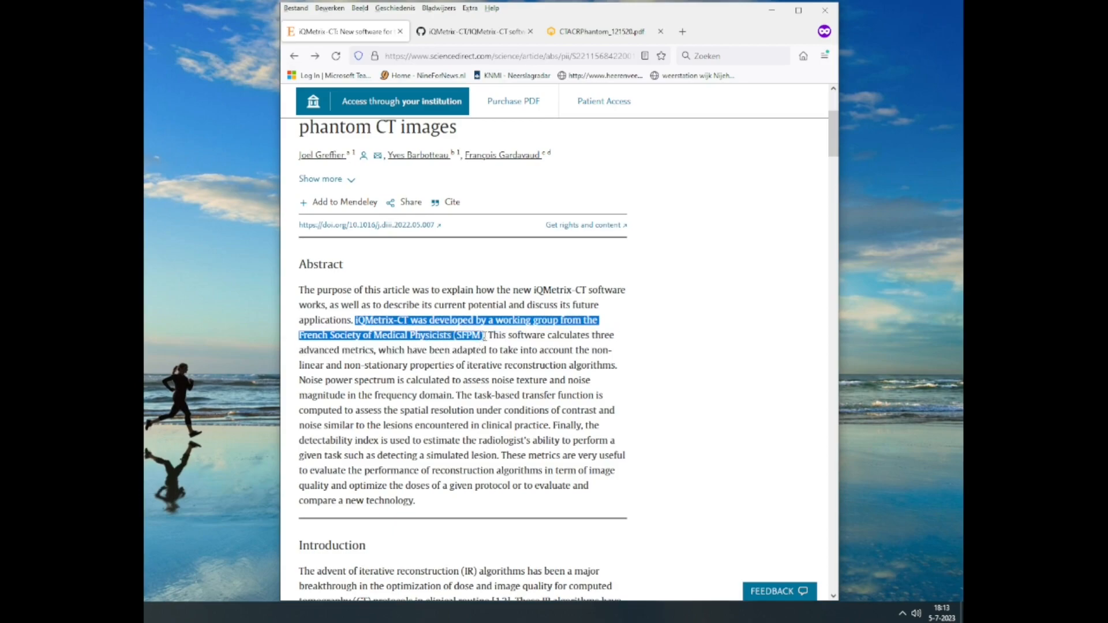
pyautogui.click(717, 379)
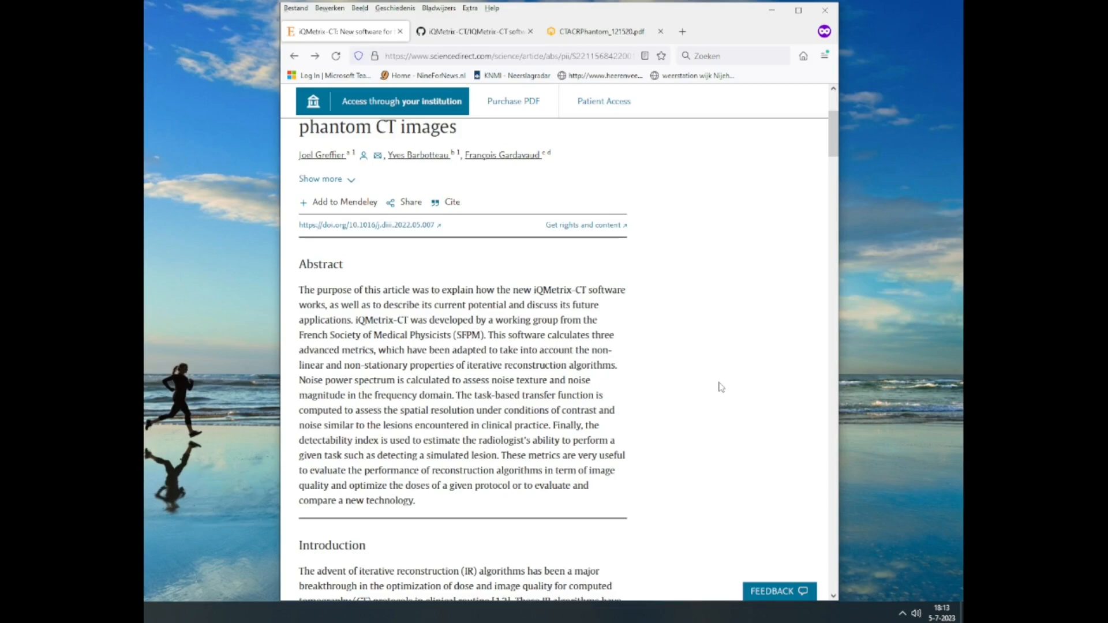
pyautogui.scroll(-5, 721, 387)
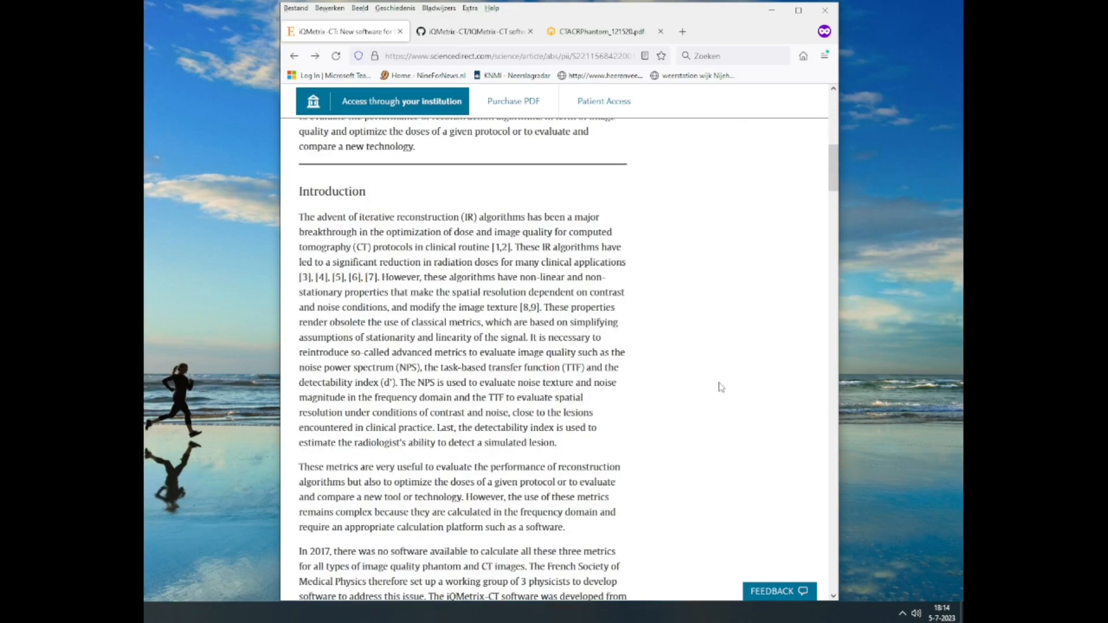
pyautogui.scroll(-7, 721, 387)
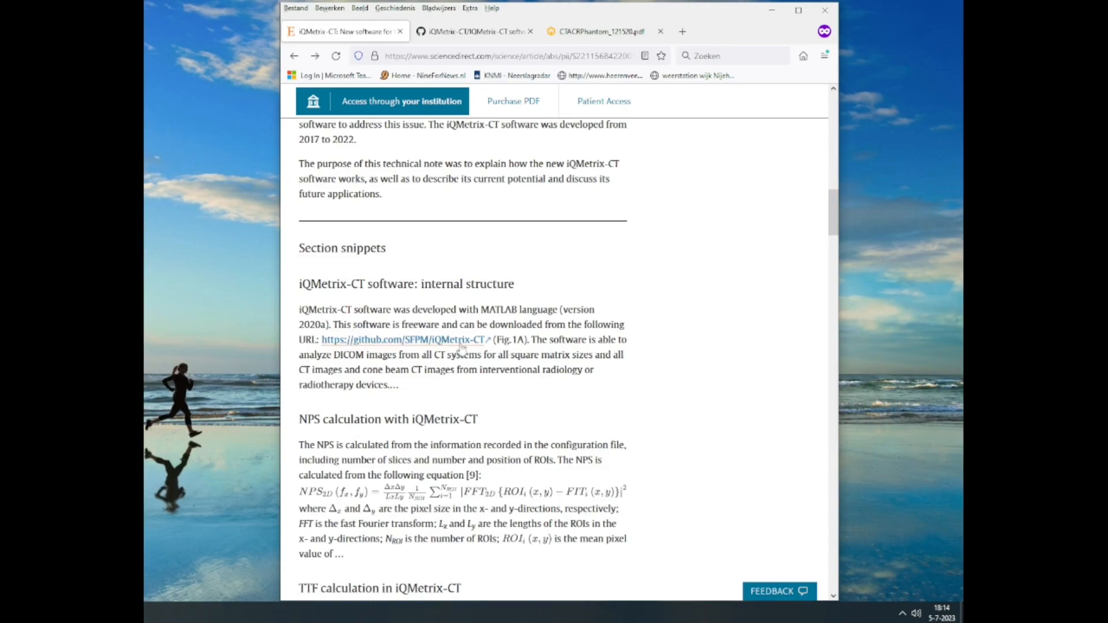
# Open the iQMetrix-CT GitHub repository linked in the article and read its README through to the Matlab runtime prerequisites.
pyautogui.click(460, 345)
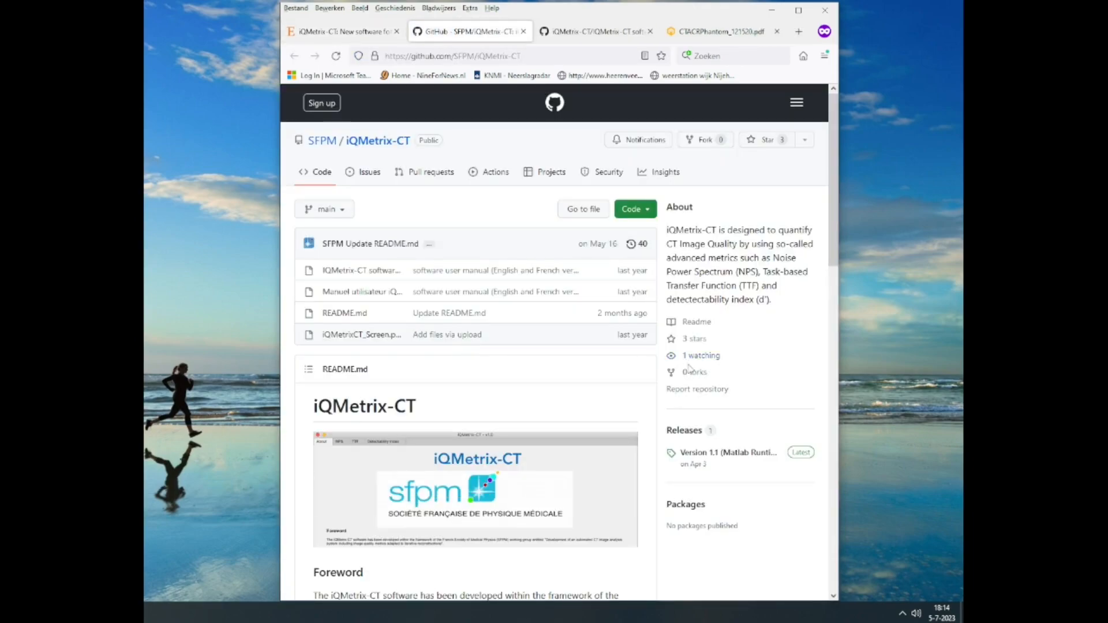
pyautogui.scroll(-5, 701, 358)
pyautogui.scroll(4, 701, 358)
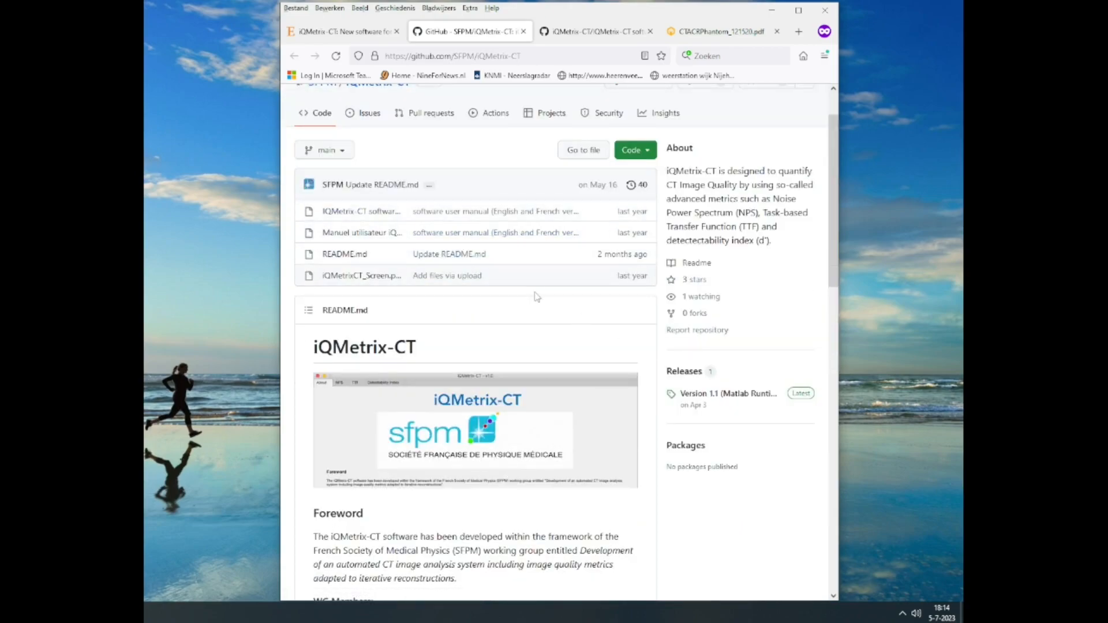
pyautogui.scroll(-1, 679, 292)
pyautogui.scroll(-4, 678, 293)
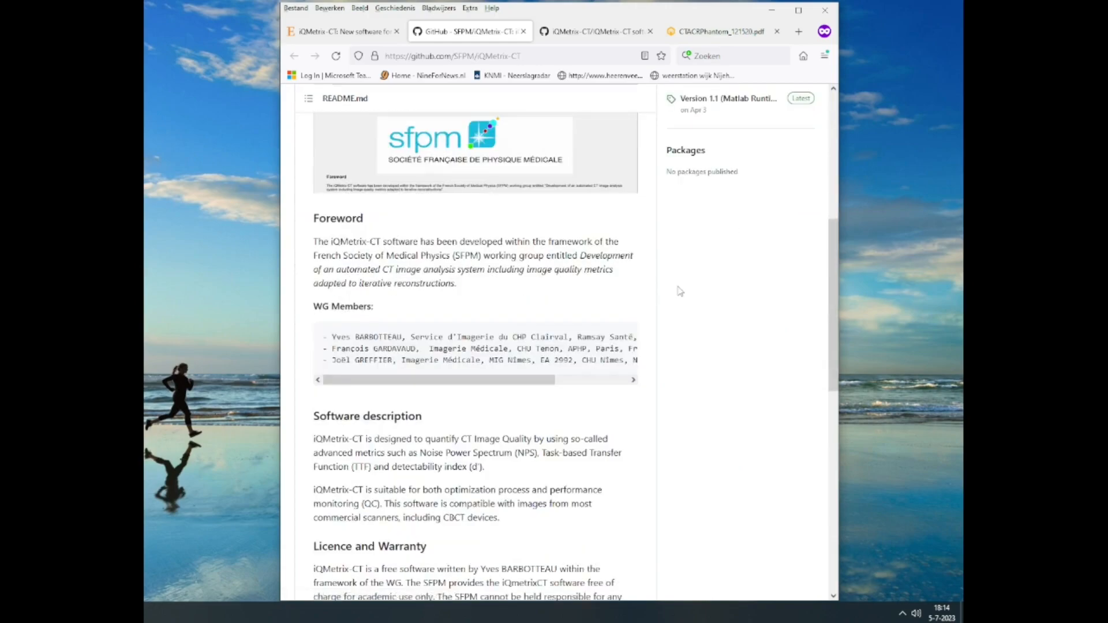
pyautogui.scroll(-8, 679, 293)
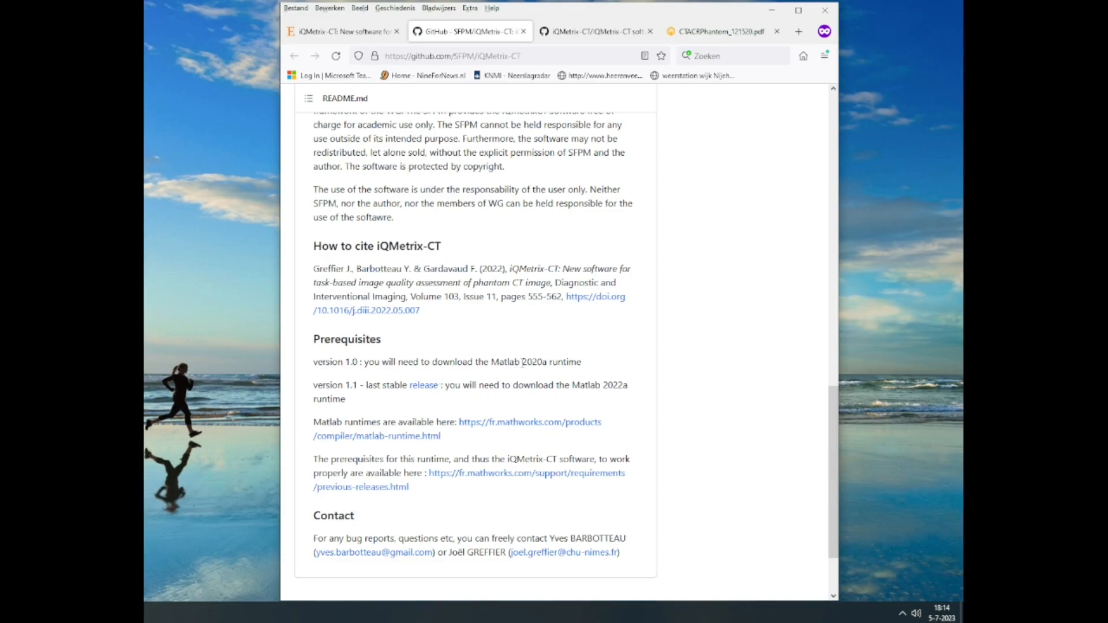
pyautogui.moveTo(524, 362); pyautogui.dragTo(553, 363)
# Open the MATLAB Runtime download page linked in the README, choosing the United States (English) MathWorks site.
pyautogui.scroll(-2, 753, 449)
pyautogui.click(506, 370)
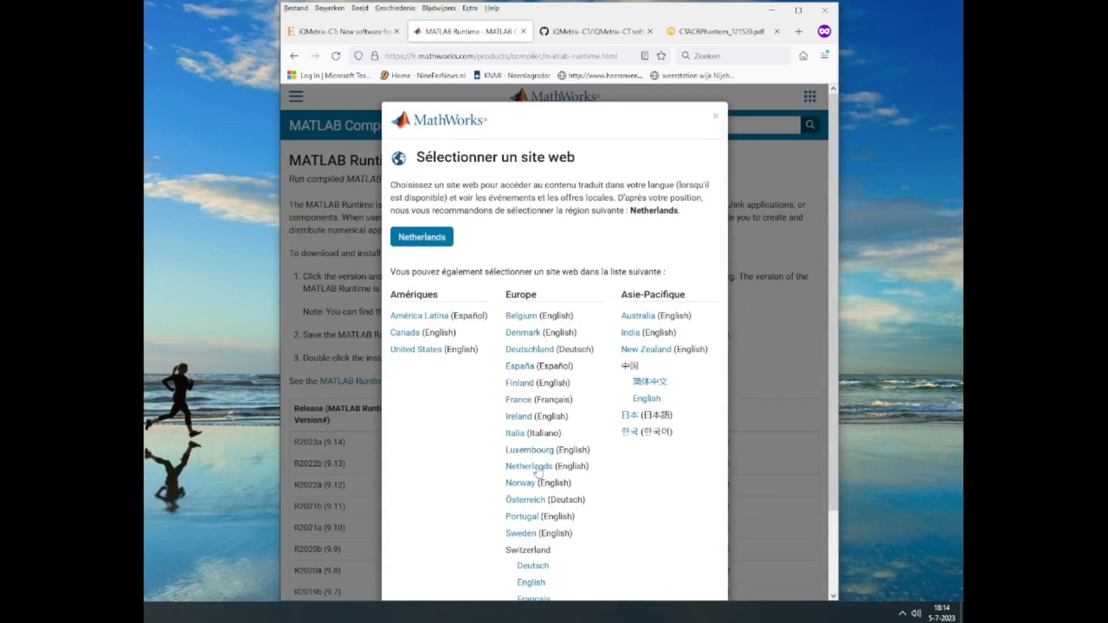
pyautogui.click(414, 350)
pyautogui.scroll(-3, 428, 349)
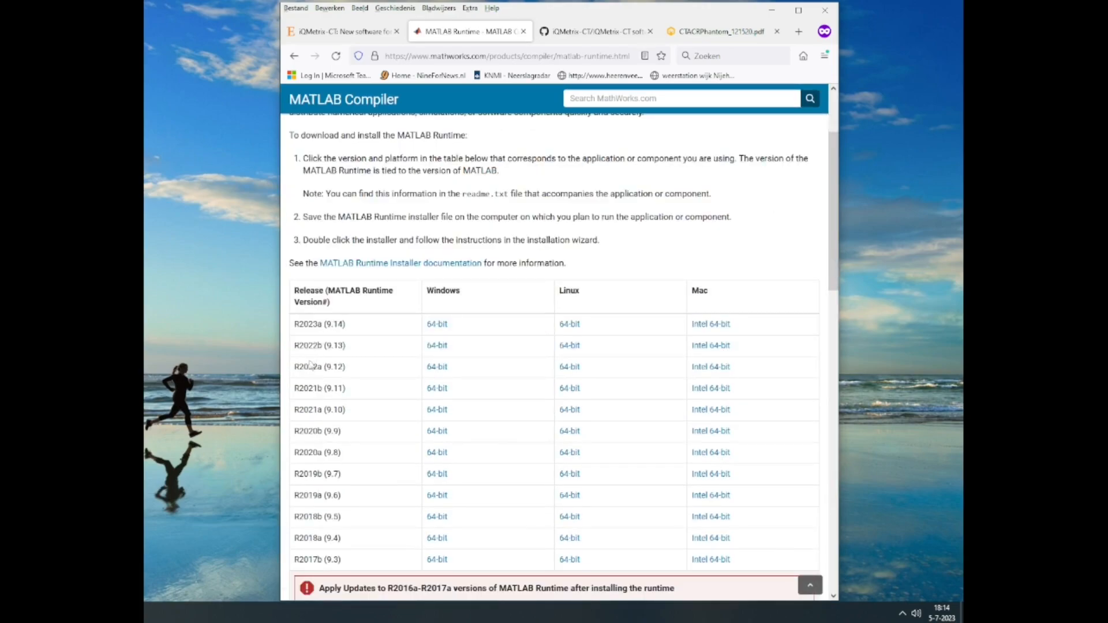
# Start downloading the Windows 64-bit MATLAB Runtime R2022a (9.12) and choose the Data (E:) drive as the save location.
pyautogui.moveTo(303, 373); pyautogui.dragTo(457, 369)
pyautogui.click(462, 381)
pyautogui.click(436, 368)
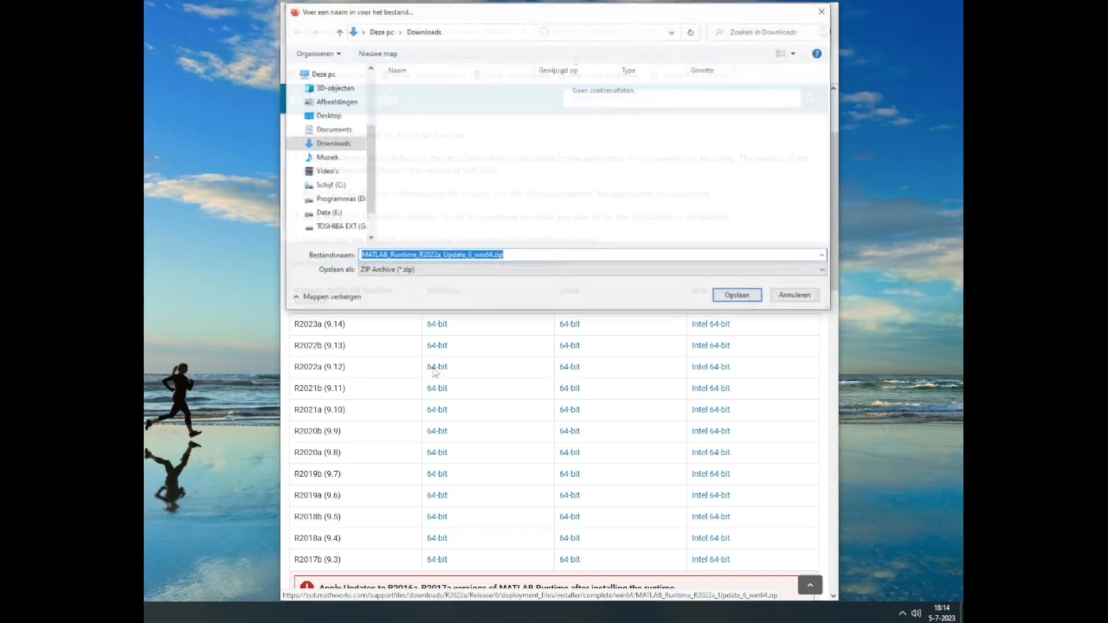
pyautogui.scroll(-2, 346, 164)
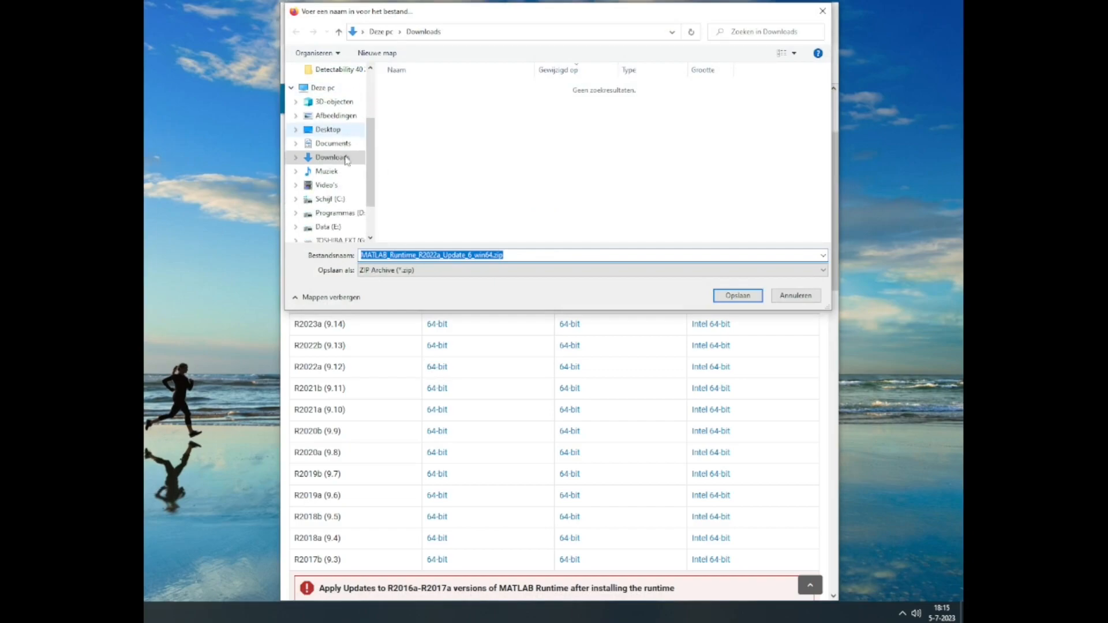
pyautogui.click(336, 227)
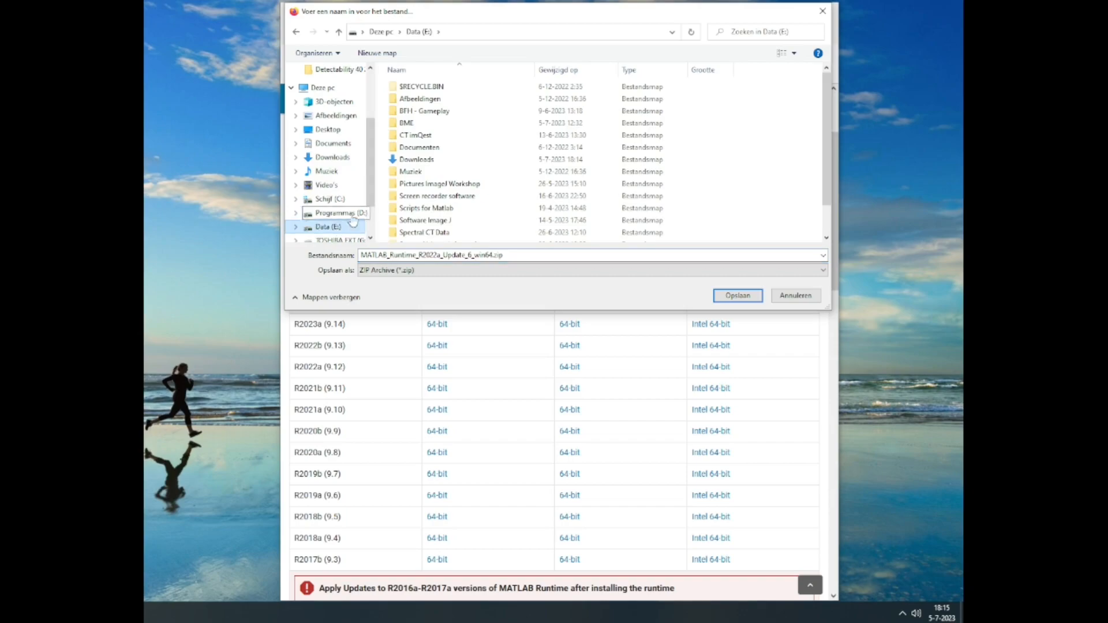
pyautogui.scroll(-3, 438, 191)
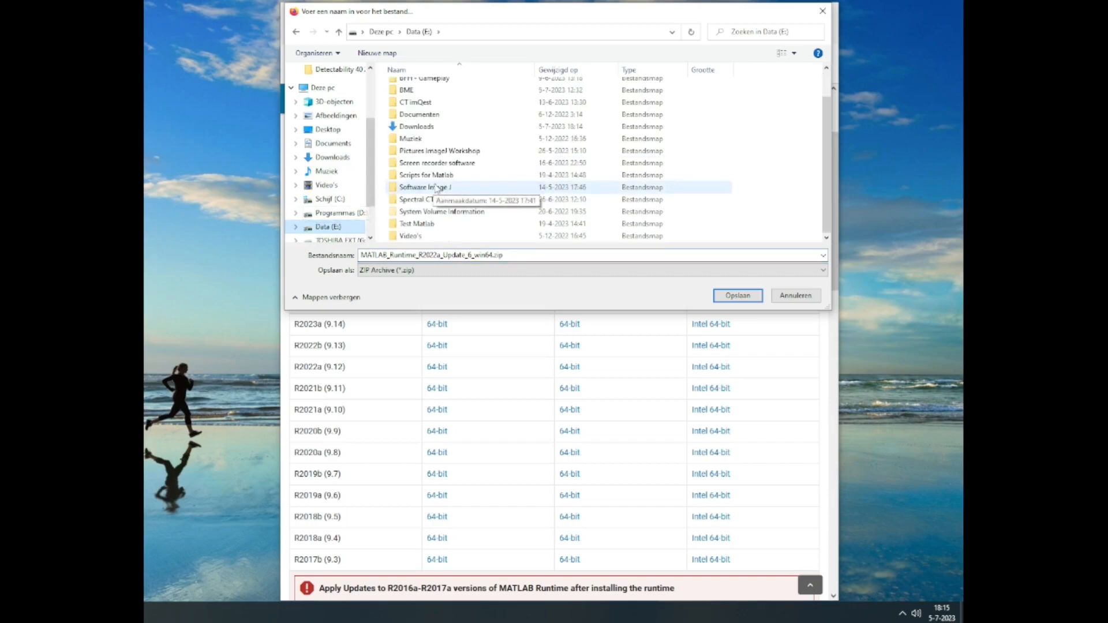
# Create a folder named "Z software iQMetrix" on the E: drive and save MATLAB_Runtime_R2022a_Update_6_win64.zip in it.
pyautogui.click(377, 53)
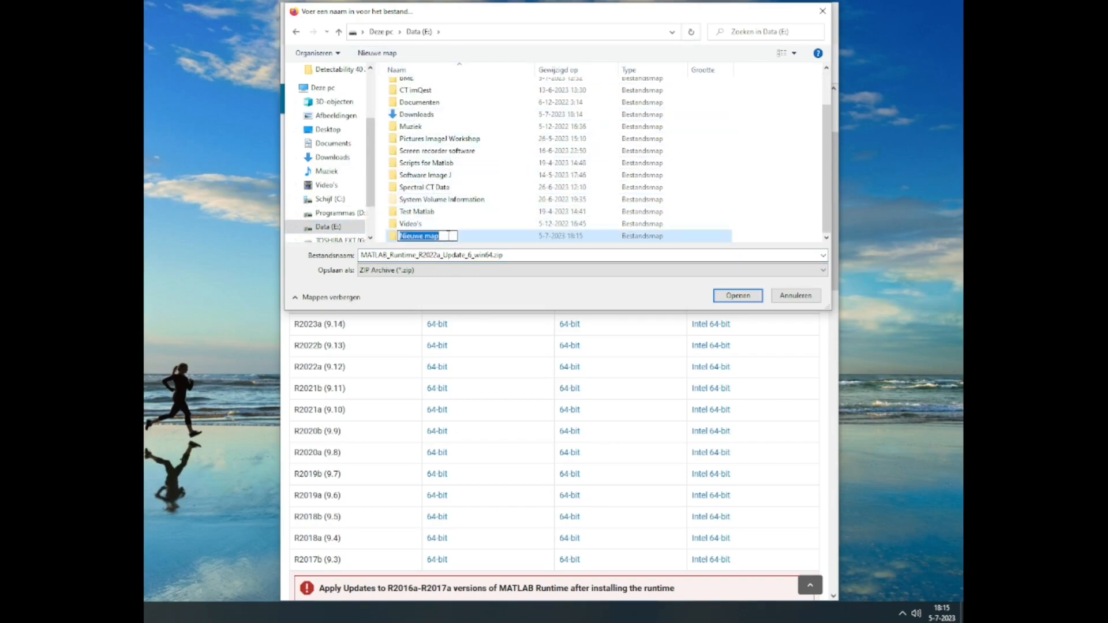
pyautogui.write('Z')
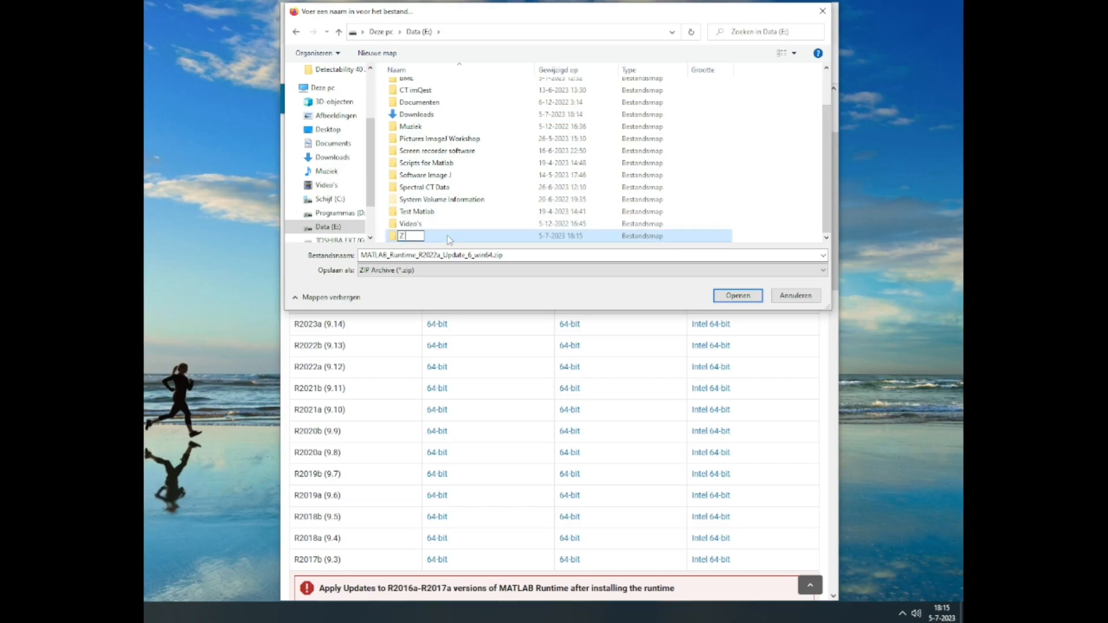
pyautogui.write(' software')
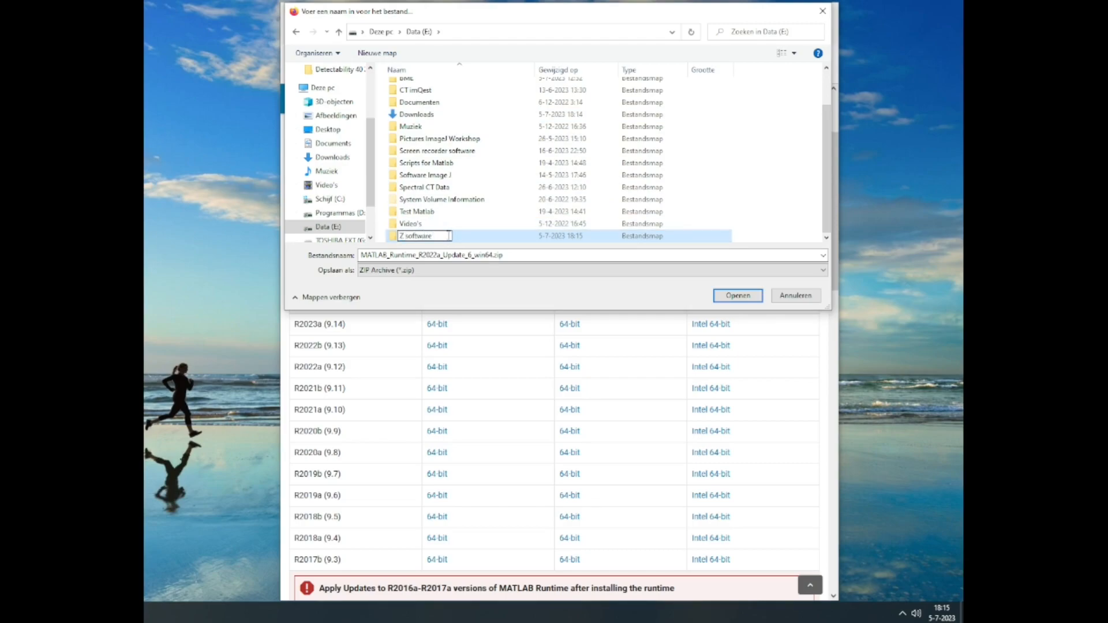
pyautogui.write(' iQmetrix')
pyautogui.press('Return')
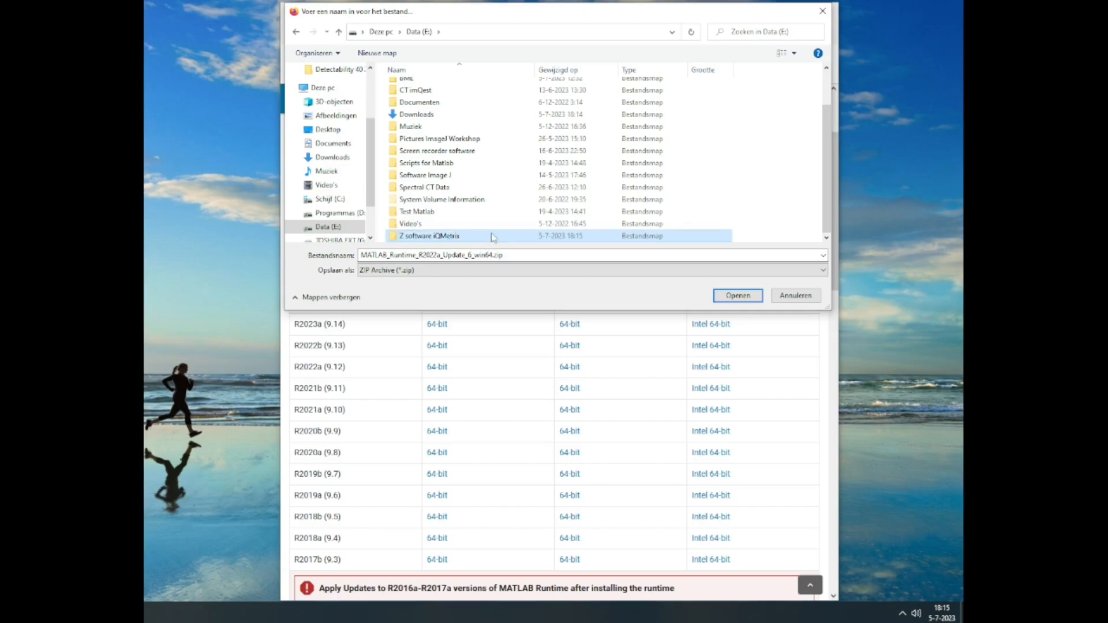
pyautogui.doubleClick(494, 238)
pyautogui.click(737, 296)
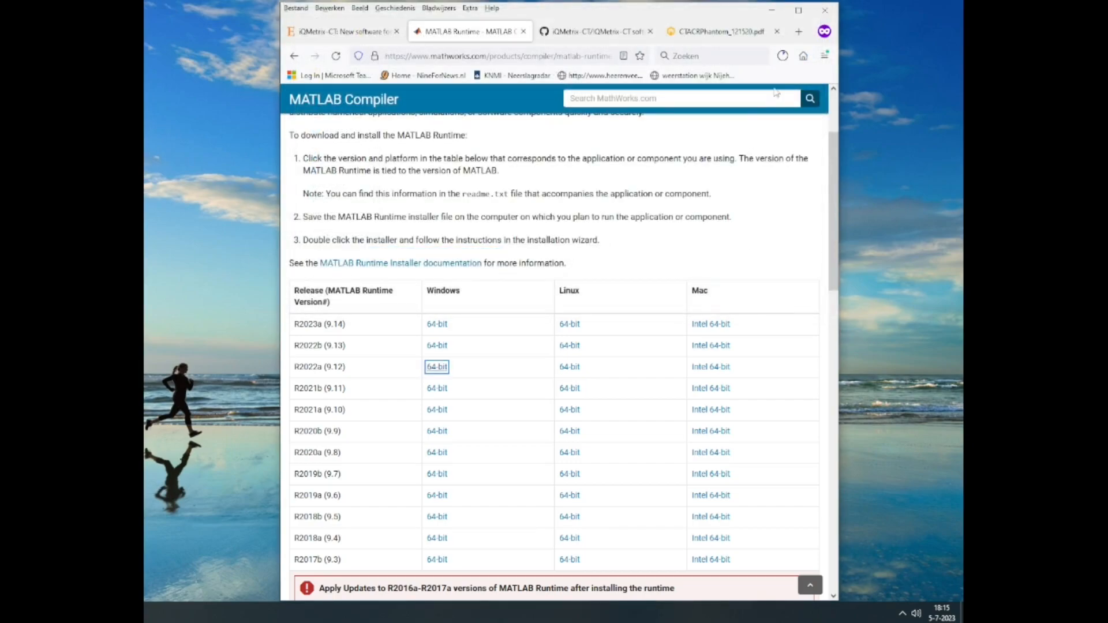
# Show the downloaded runtime archive in its folder and extract it to E:\Z software iQMetrix\MATLAB_Runtime_R2022a_Update_6_win64.
pyautogui.click(783, 56)
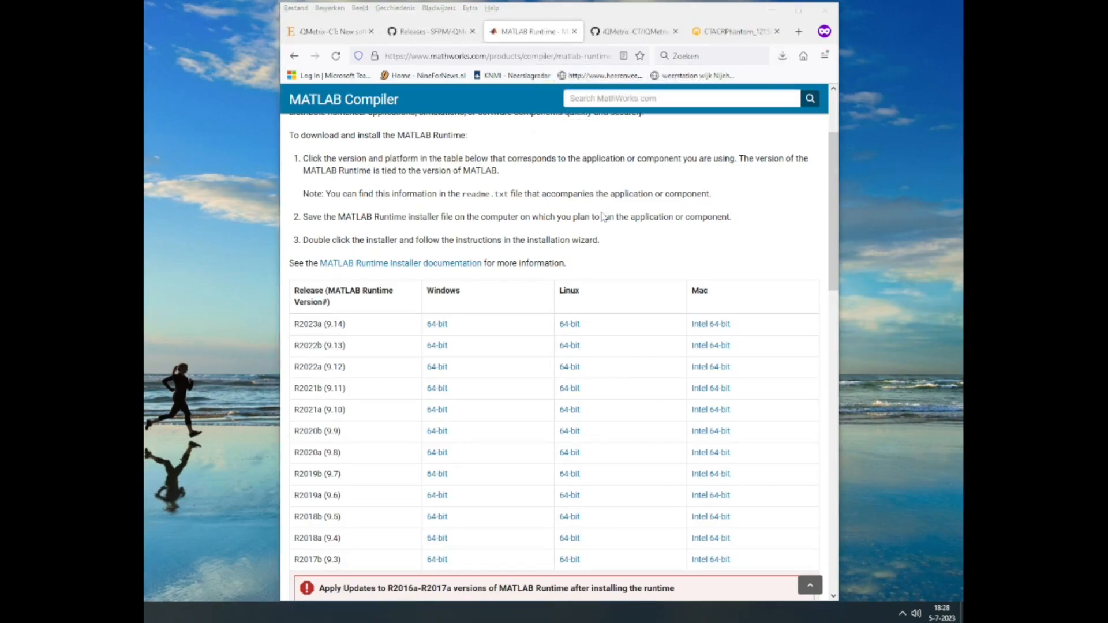
pyautogui.click(783, 56)
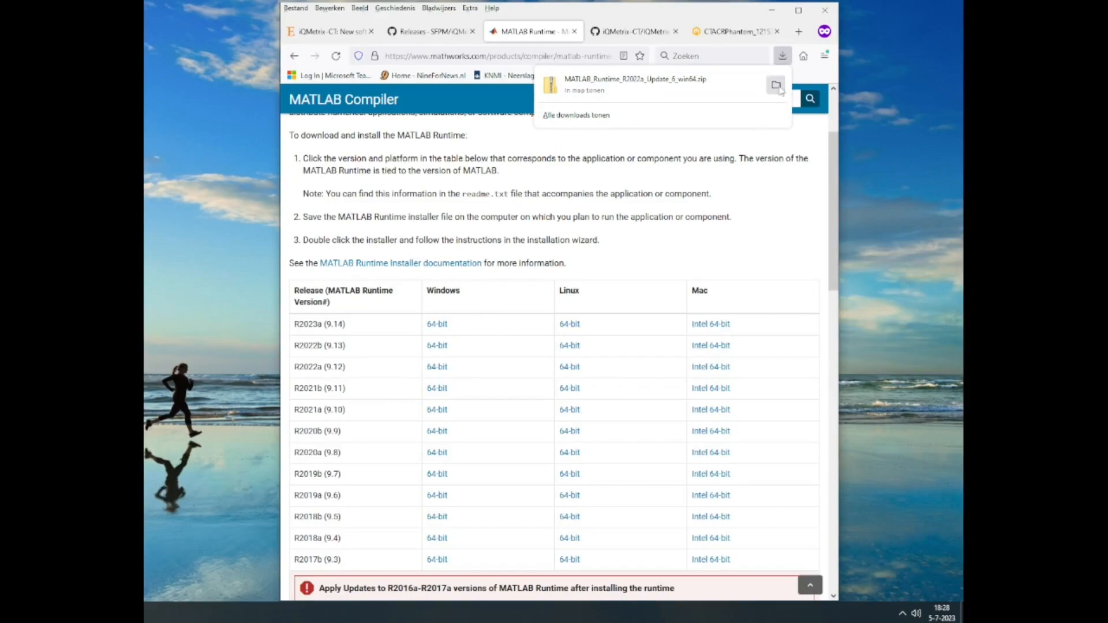
pyautogui.click(778, 87)
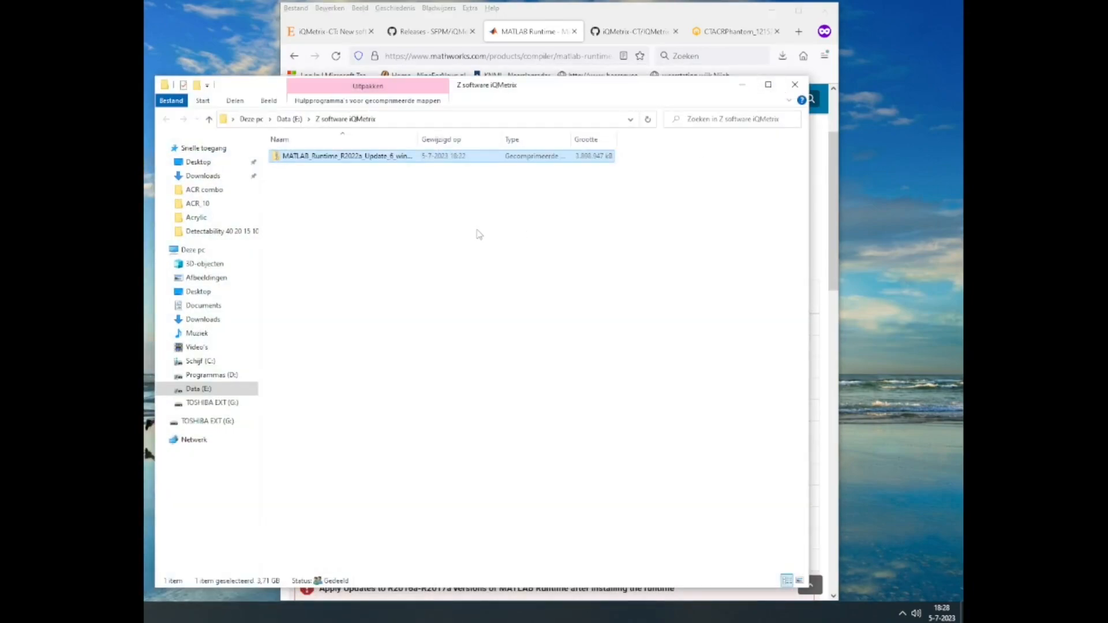
pyautogui.rightClick(370, 160)
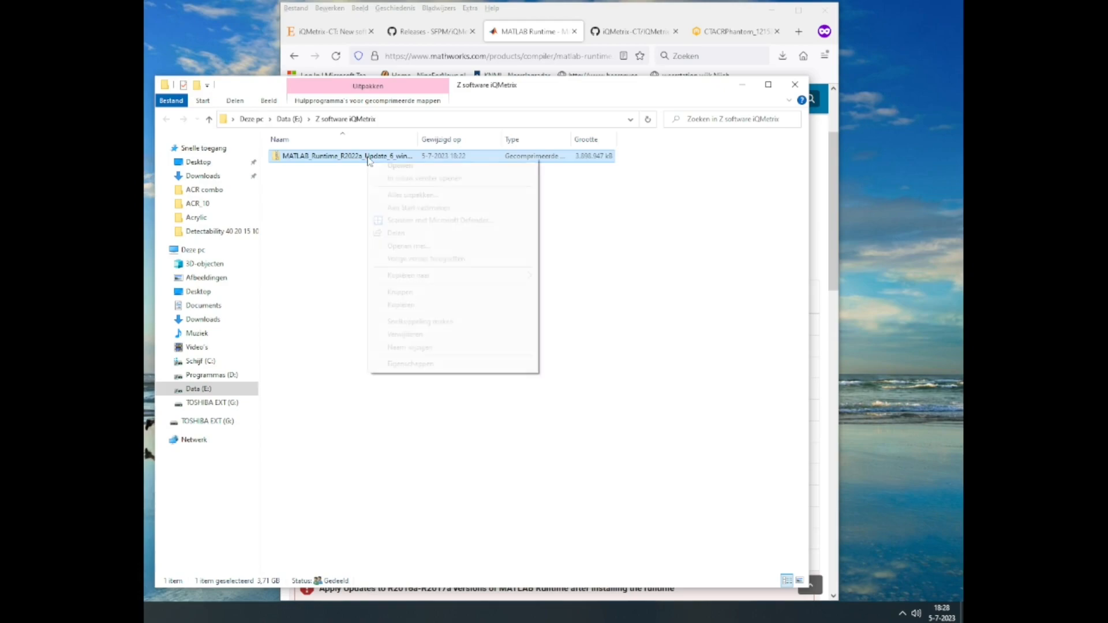
pyautogui.click(493, 197)
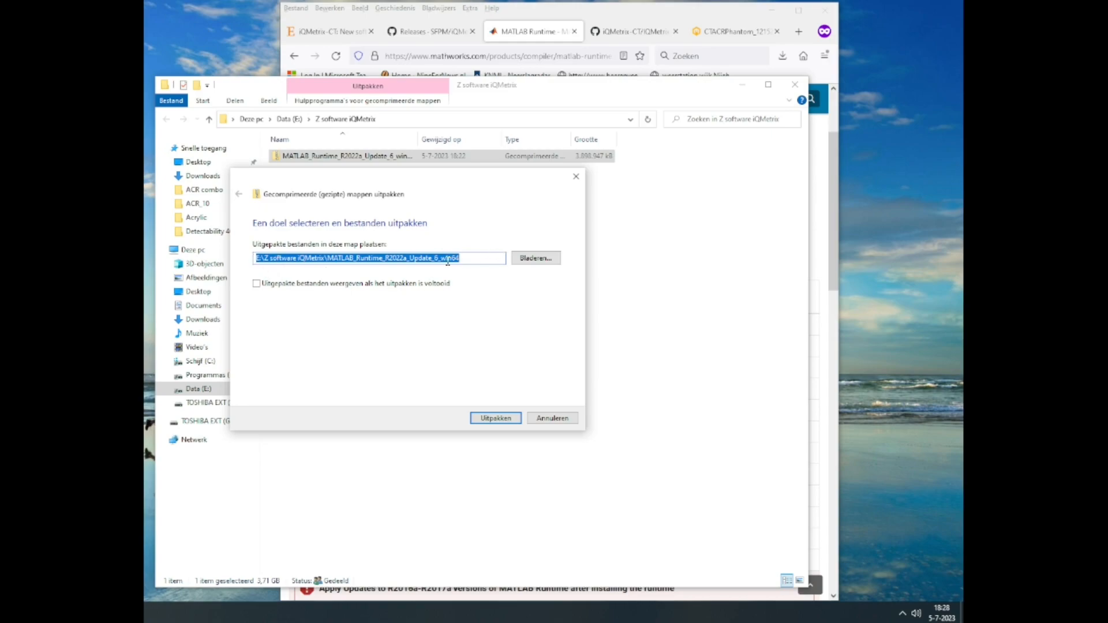
pyautogui.click(488, 420)
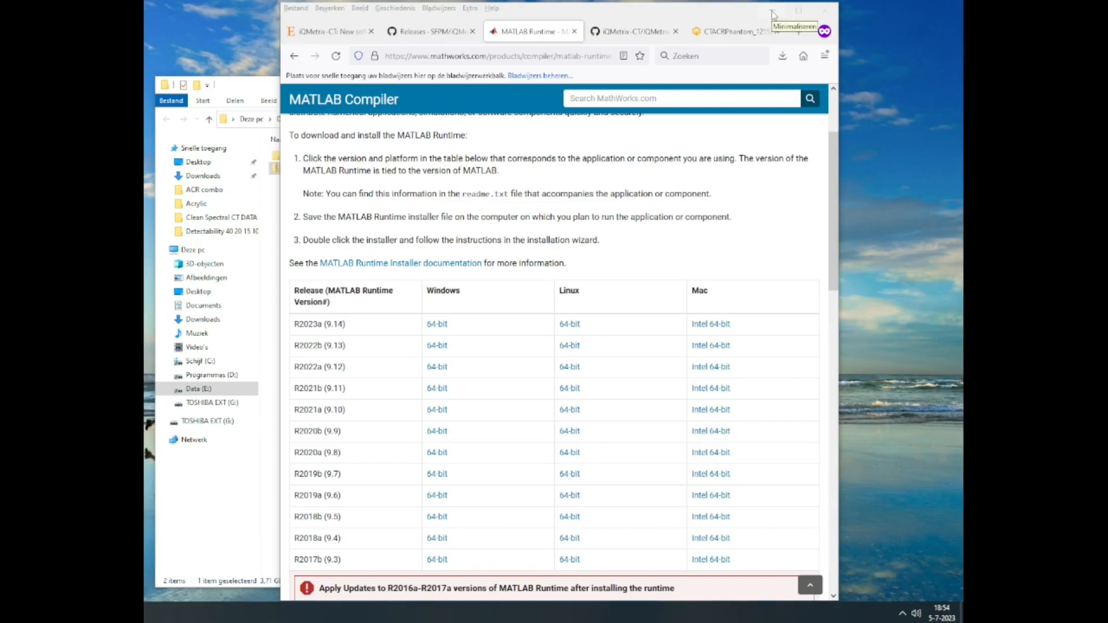
# Widen the file name column, open the extracted MATLAB_Runtime_R2022a_Update_6_win64 folder, and launch the MATLAB Runtime installer.
pyautogui.click(276, 204)
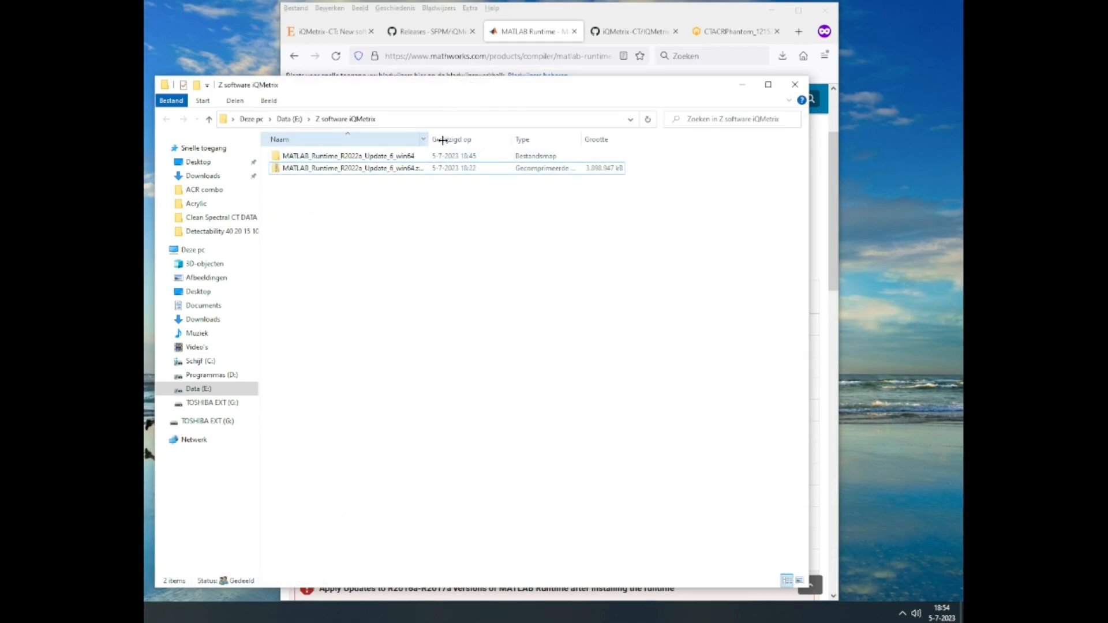
pyautogui.moveTo(432, 140); pyautogui.dragTo(483, 142)
pyautogui.click(328, 158)
pyautogui.doubleClick(328, 158)
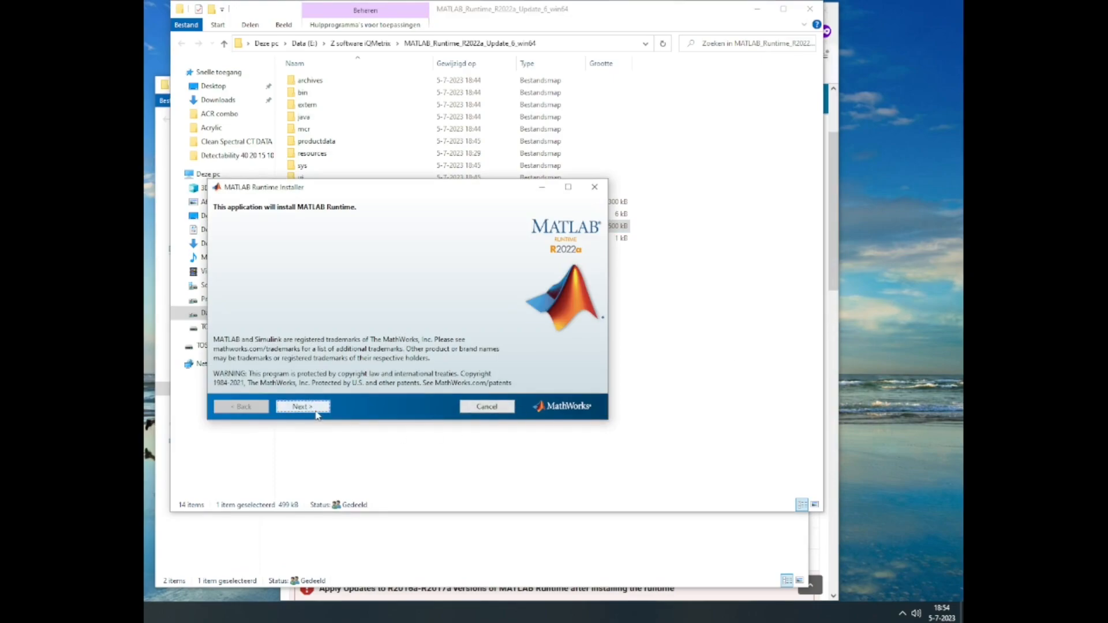
# Accept the MATLAB Runtime license agreement and proceed to the installation folder selection.
pyautogui.click(303, 406)
pyautogui.moveTo(597, 231); pyautogui.dragTo(586, 376)
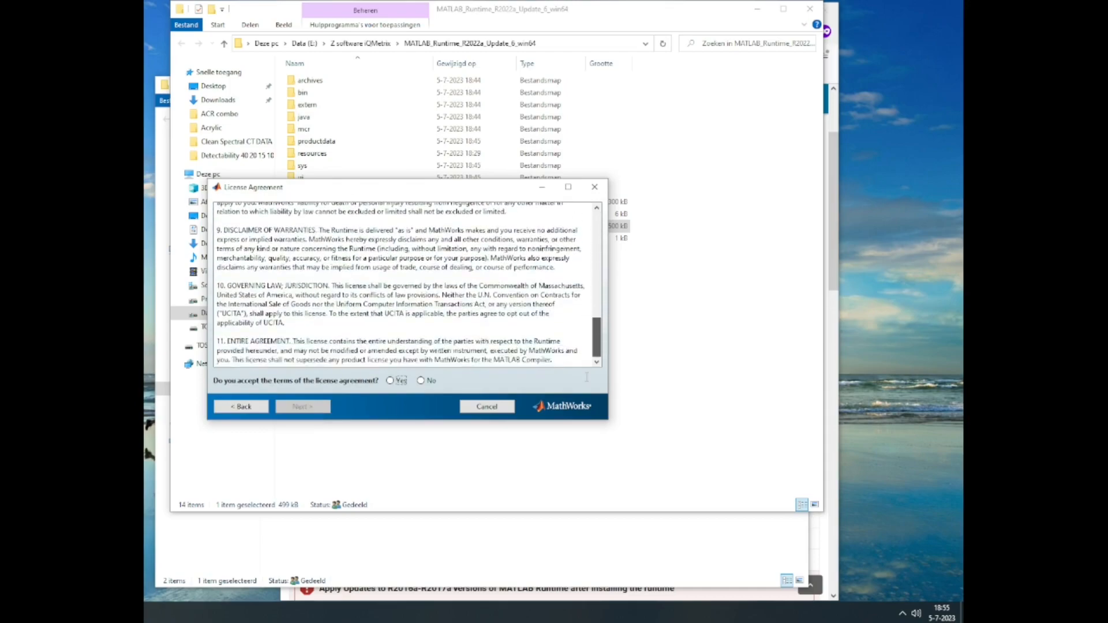
pyautogui.click(390, 381)
pyautogui.click(303, 407)
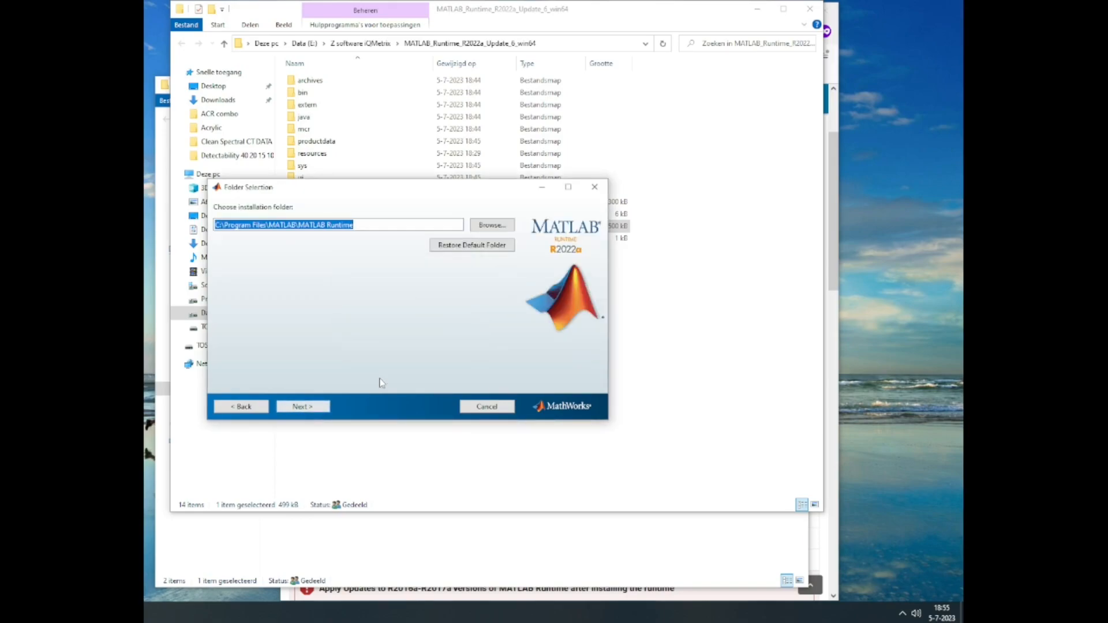
# Set the MATLAB Runtime installation folder to E:\Z software iQMetrix and start the installation.
pyautogui.click(495, 229)
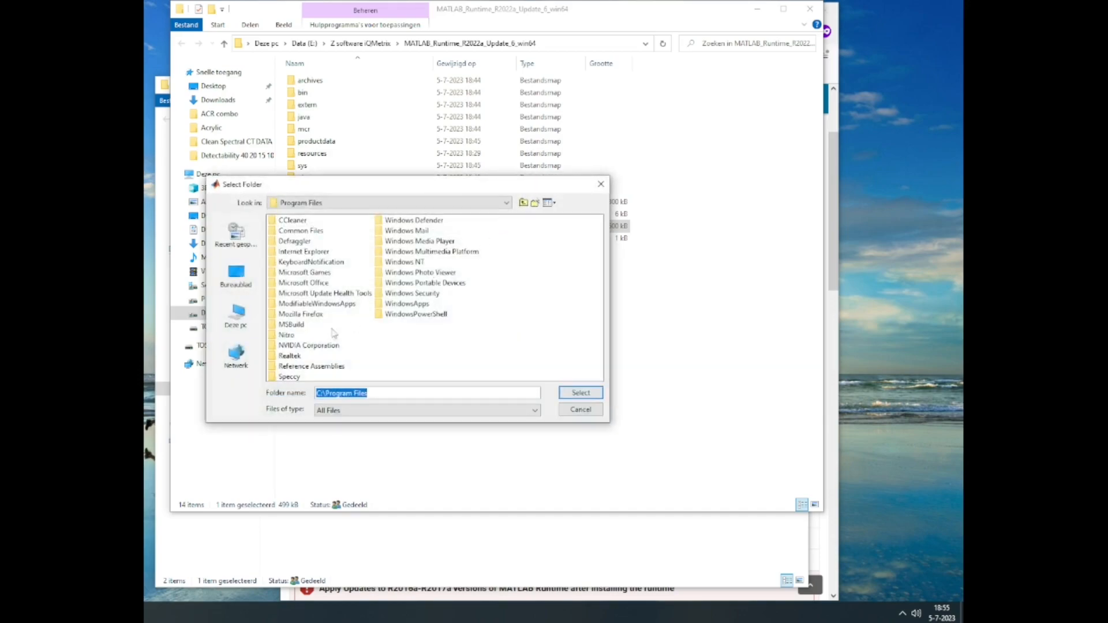
pyautogui.click(236, 315)
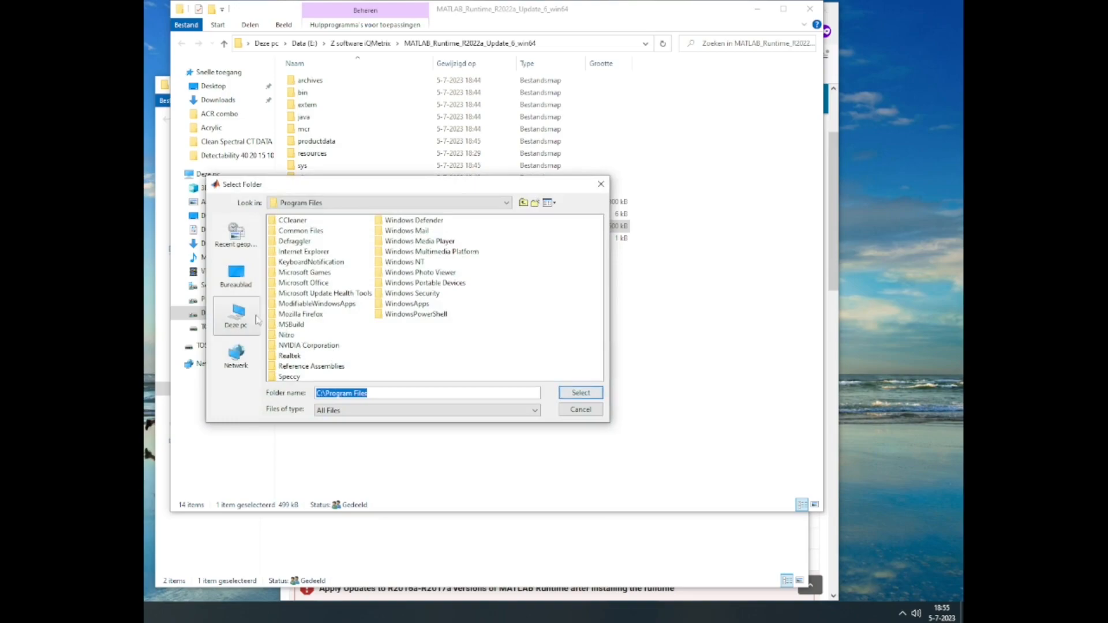
pyautogui.doubleClick(298, 315)
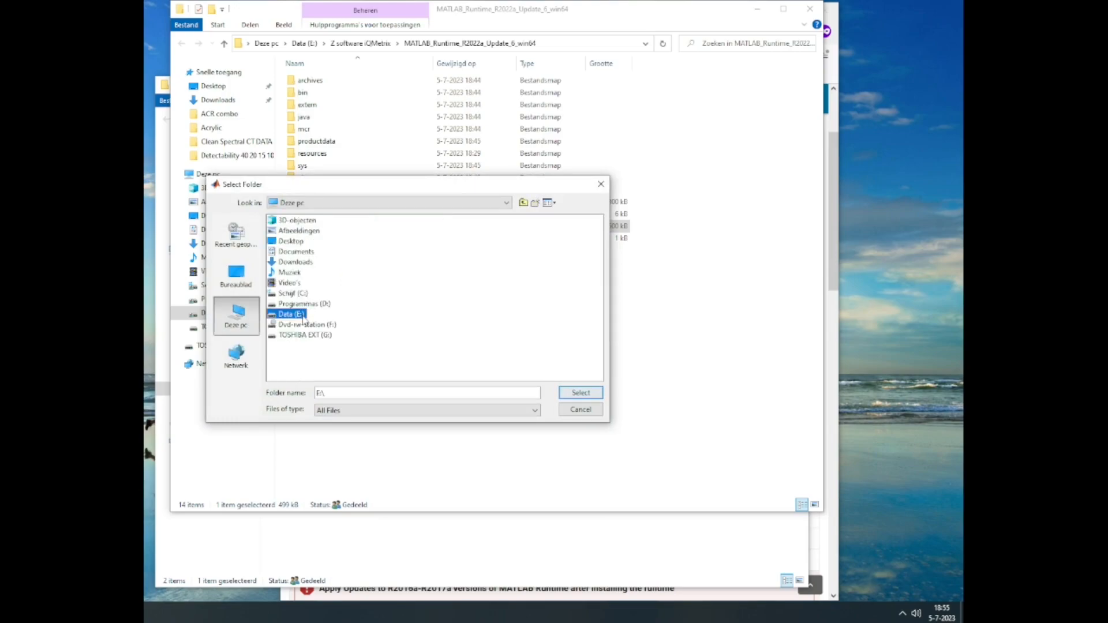
pyautogui.doubleClick(414, 231)
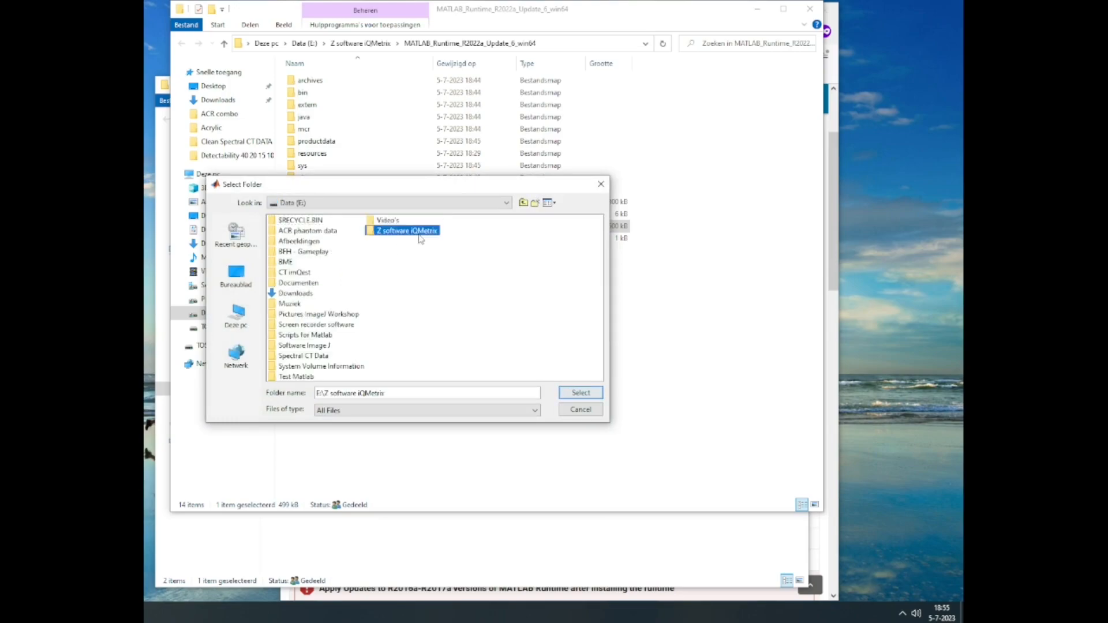
pyautogui.click(580, 393)
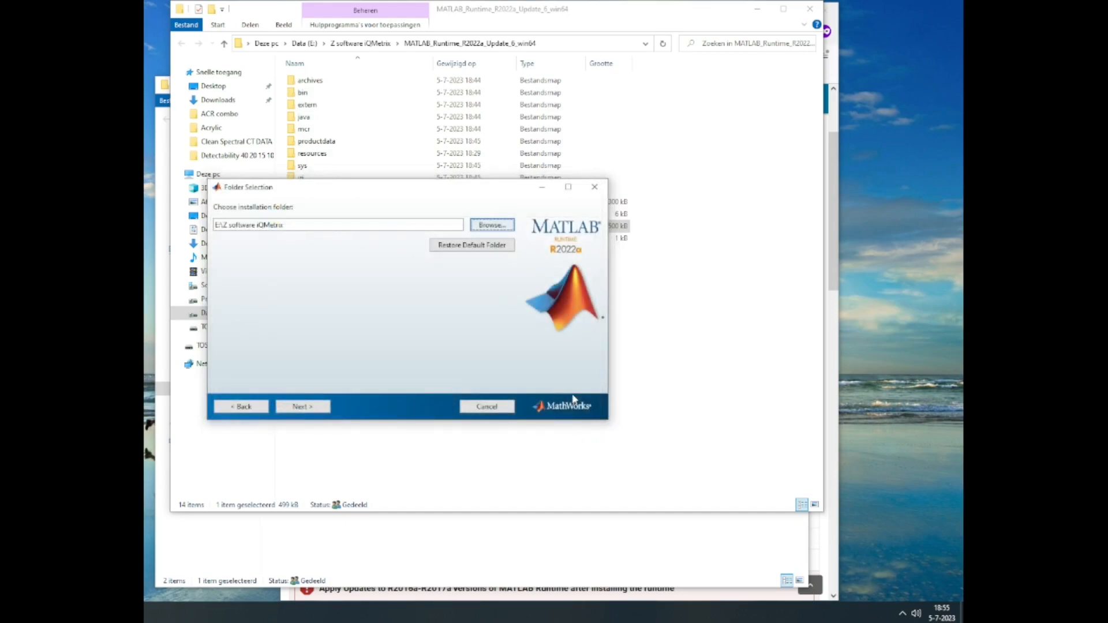
pyautogui.click(314, 405)
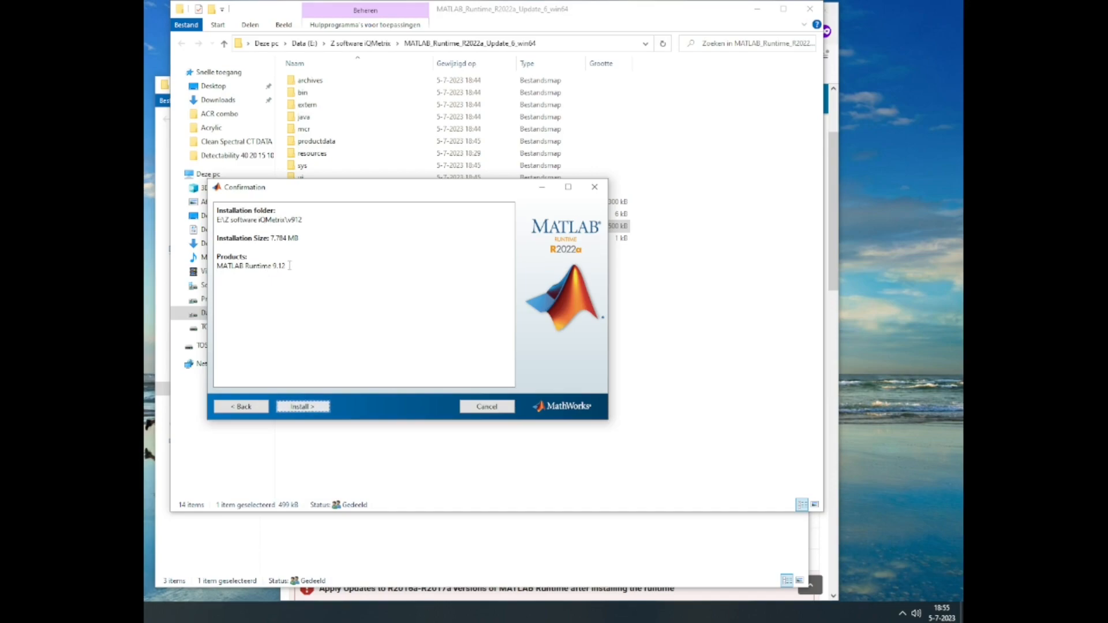
pyautogui.click(322, 410)
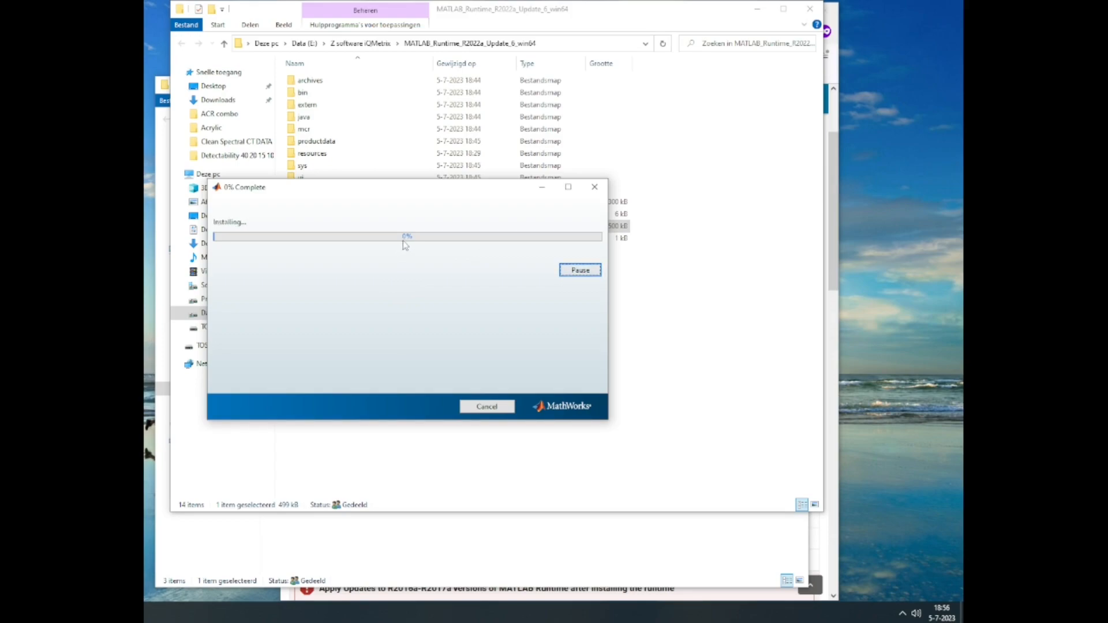
# Bring up the Z software iQMetrix folder during the runtime installation and finish the installer when it completes.
pyautogui.moveTo(378, 193); pyautogui.dragTo(549, 268)
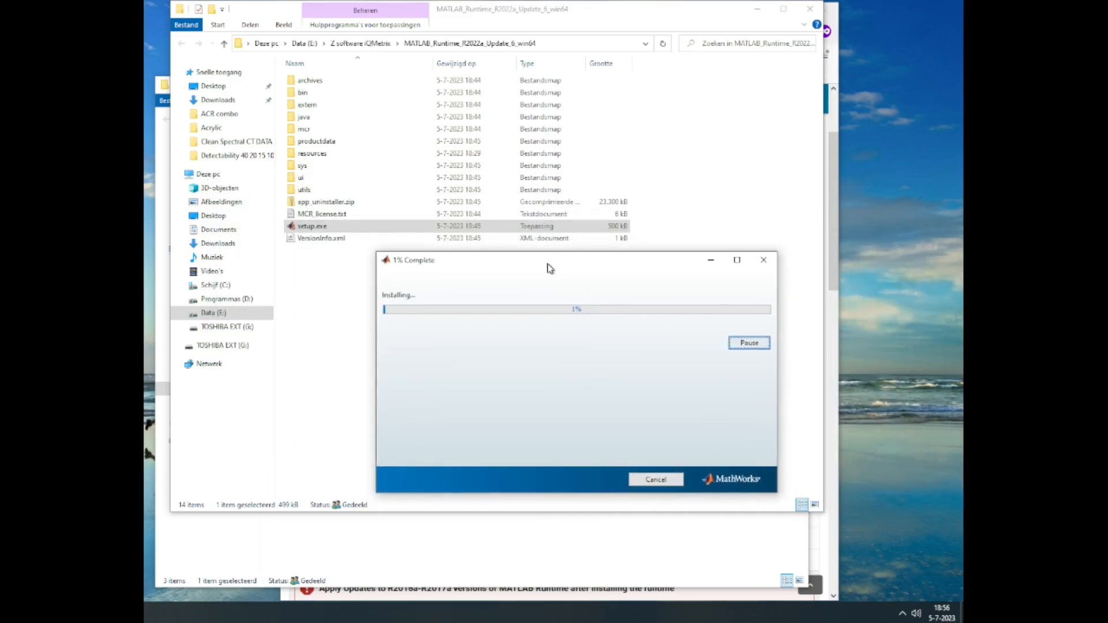
pyautogui.click(212, 315)
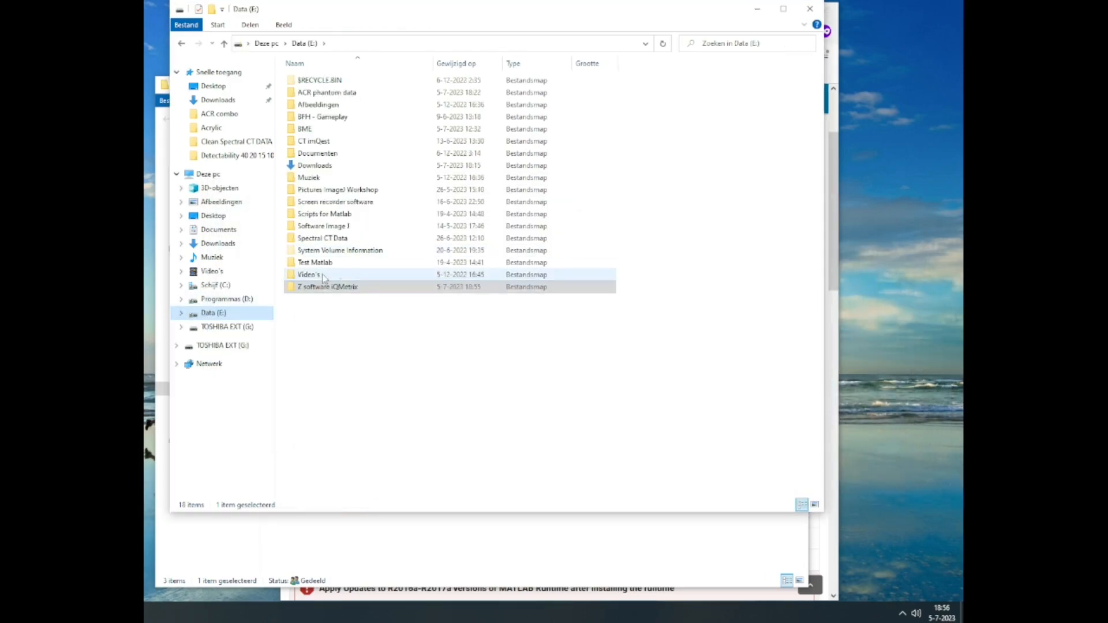
pyautogui.doubleClick(358, 291)
pyautogui.click(343, 254)
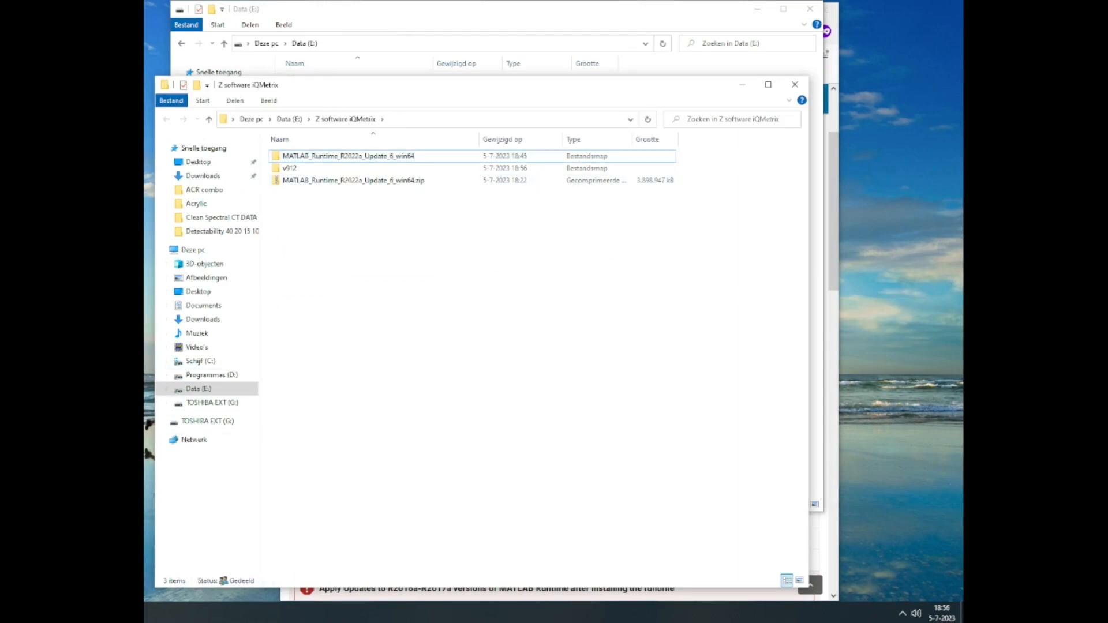
pyautogui.moveTo(531, 272); pyautogui.dragTo(497, 241)
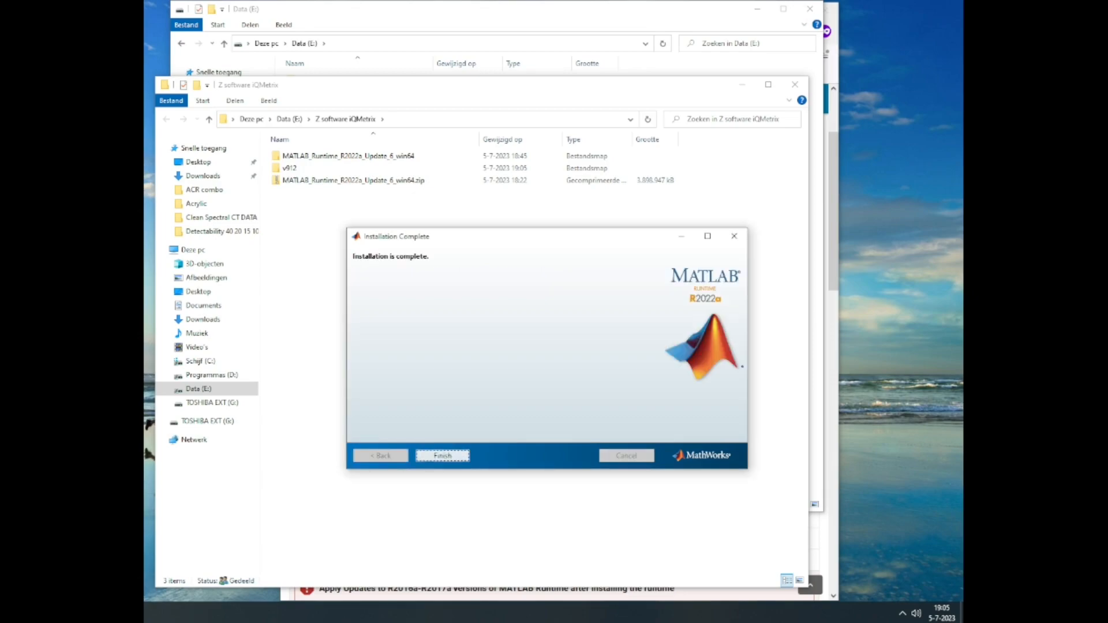
pyautogui.click(442, 456)
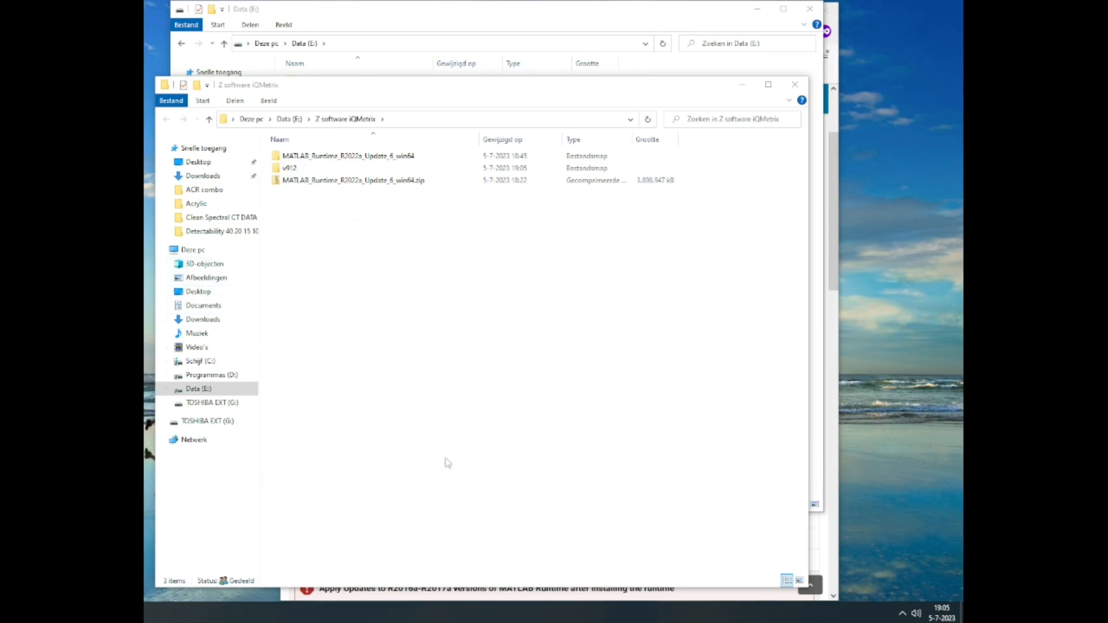
# Inspect the contents of the installed v912 folder, close it, and minimise the remaining Explorer windows to return to the browser.
pyautogui.doubleClick(364, 169)
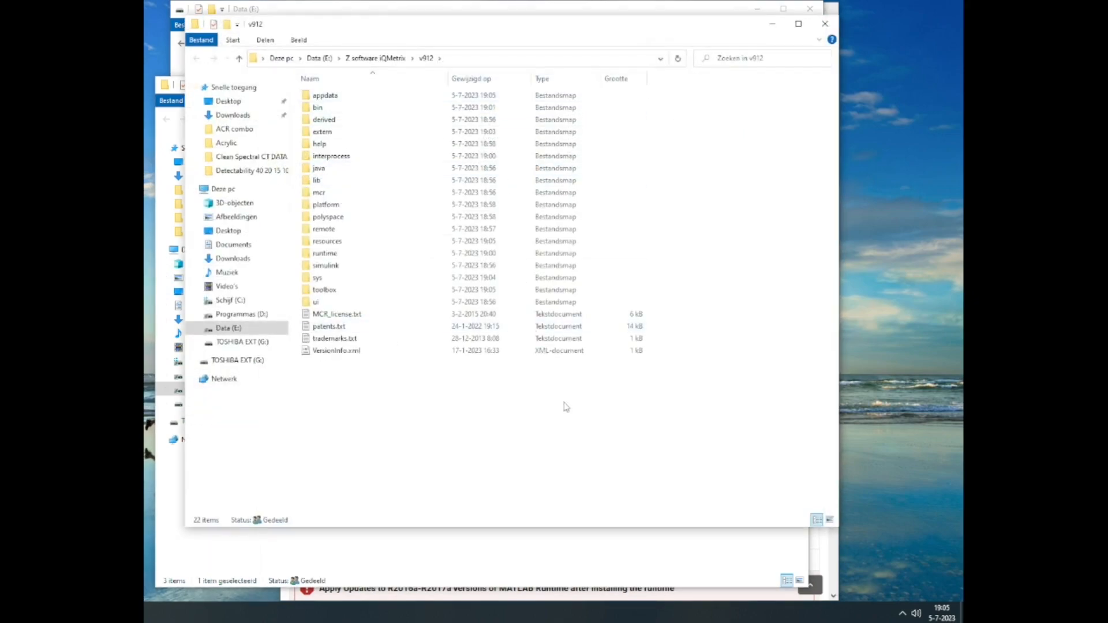
pyautogui.click(825, 24)
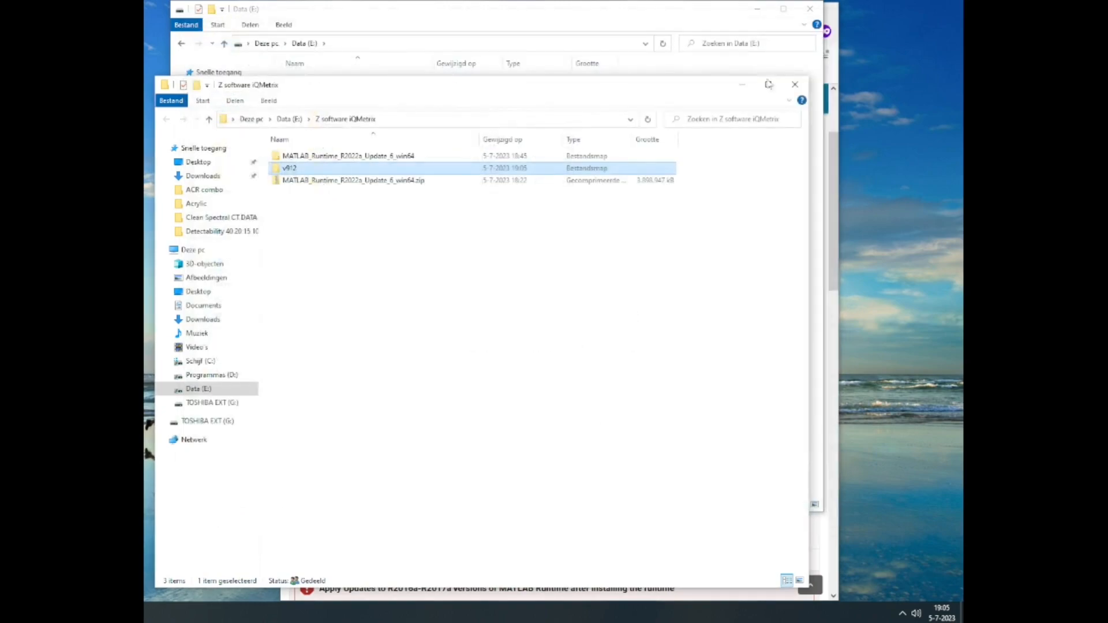
pyautogui.click(606, 280)
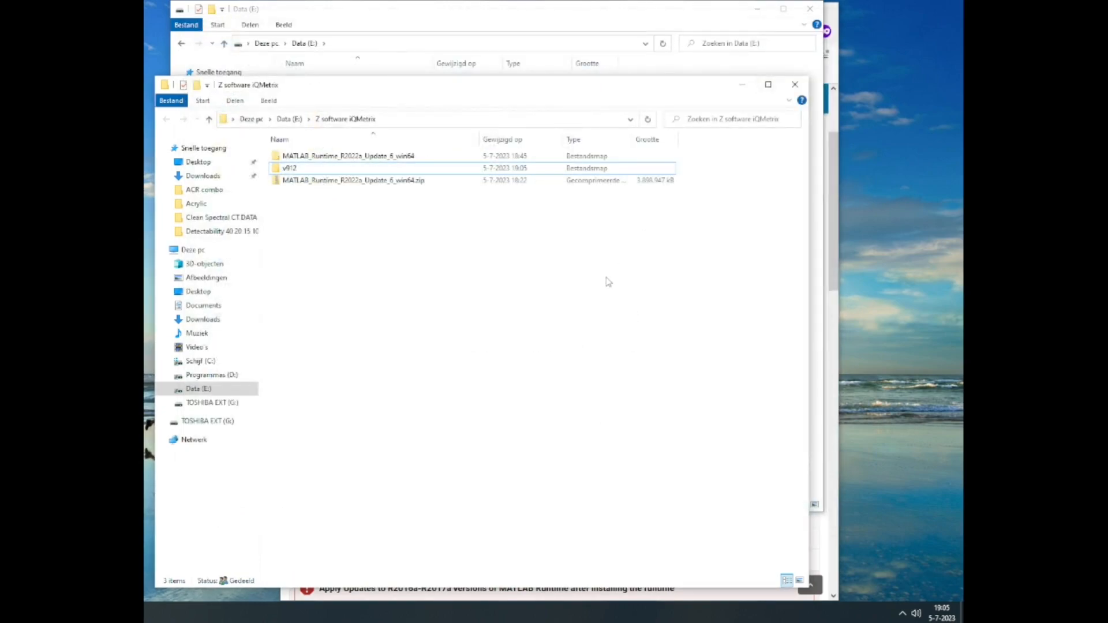
pyautogui.click(742, 87)
pyautogui.click(757, 9)
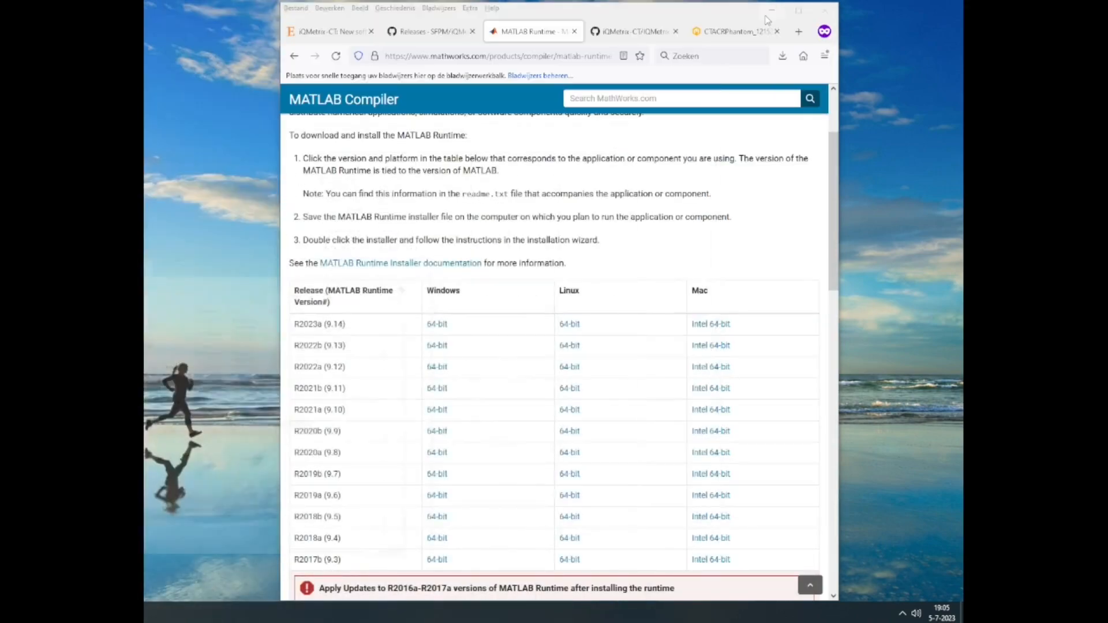
# Return to the iQMetrix-CT article and briefly recheck the Z software iQMetrix folder.
pyautogui.click(346, 34)
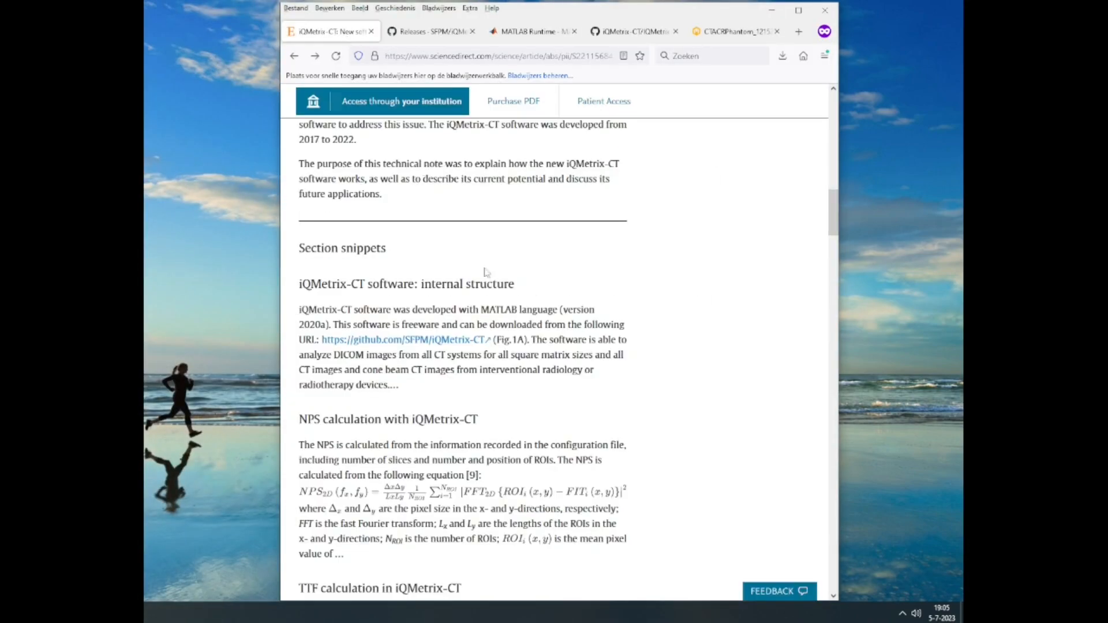
pyautogui.scroll(-3, 688, 398)
pyautogui.scroll(5, 686, 397)
pyautogui.moveTo(145, 613)
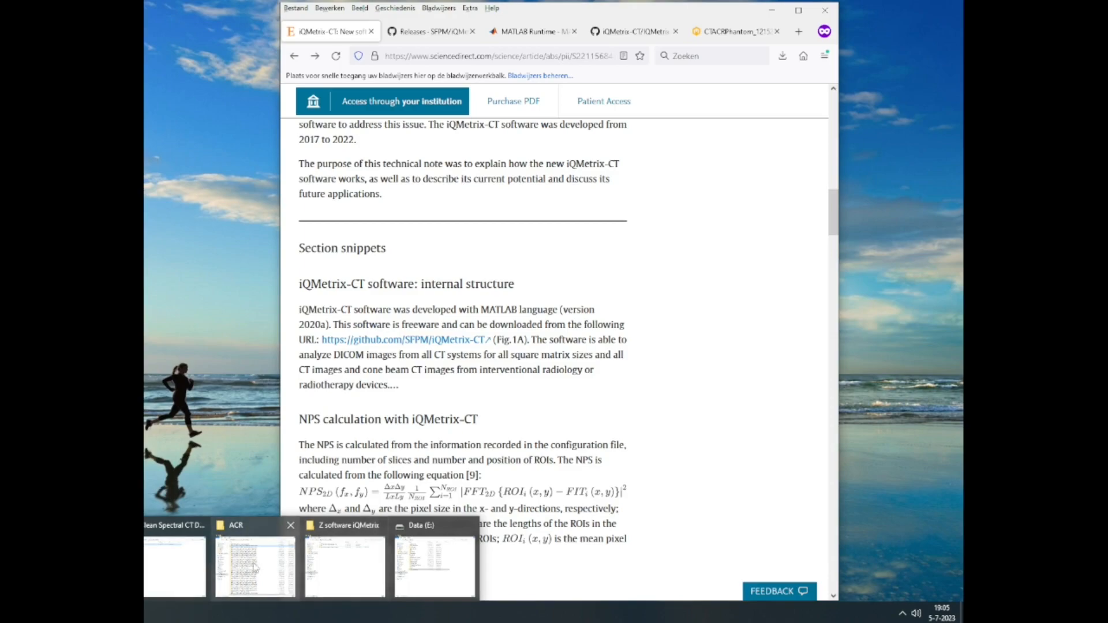
pyautogui.click(314, 531)
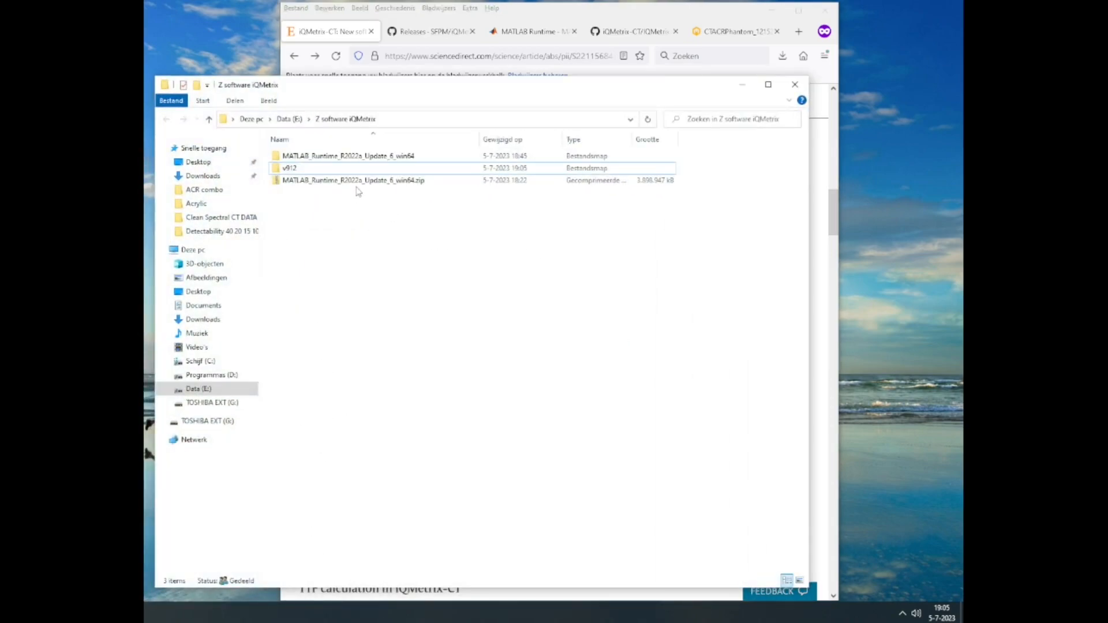
pyautogui.click(742, 85)
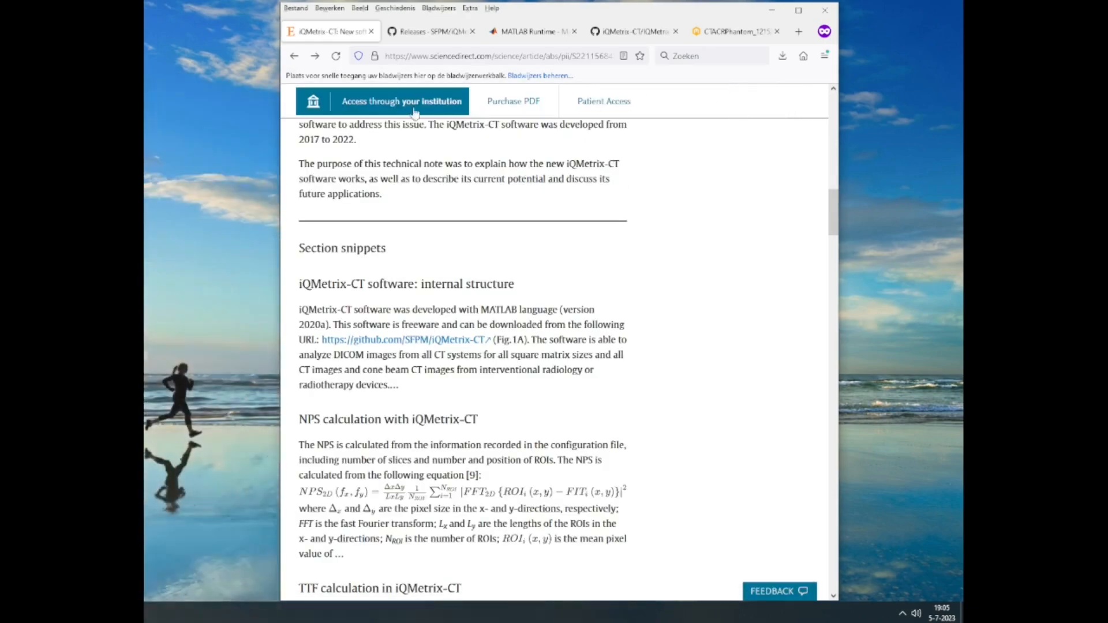
# Open the SFPM/iQMetrix-CT GitHub repository and check which MATLAB runtime the README prerequisites require for version 1.1.
pyautogui.scroll(-2, 439, 266)
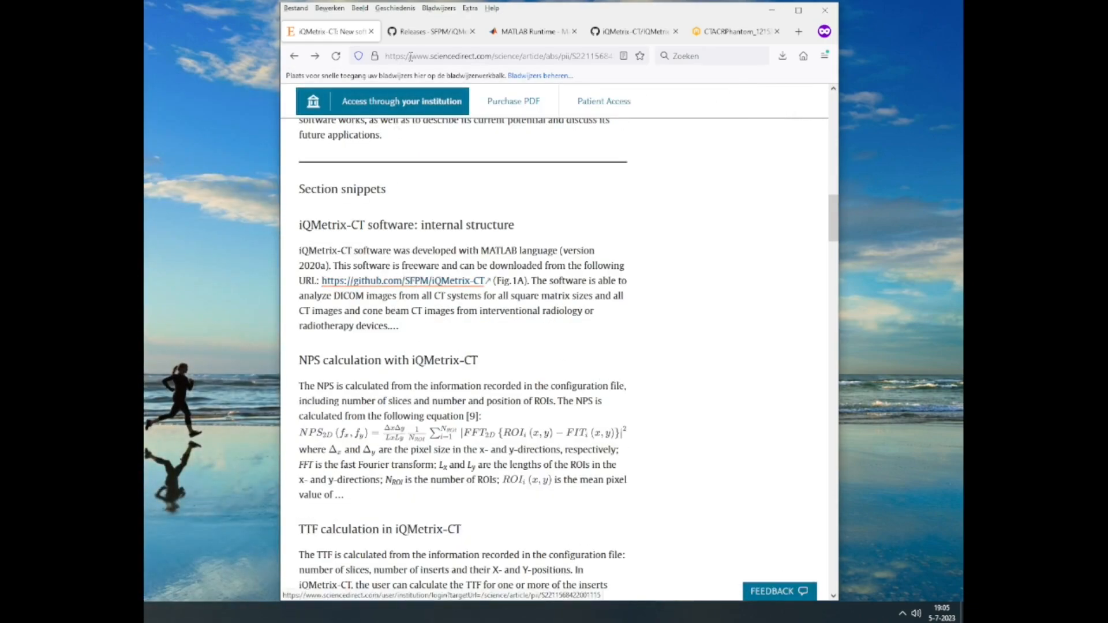
pyautogui.click(405, 281)
pyautogui.scroll(-10, 522, 360)
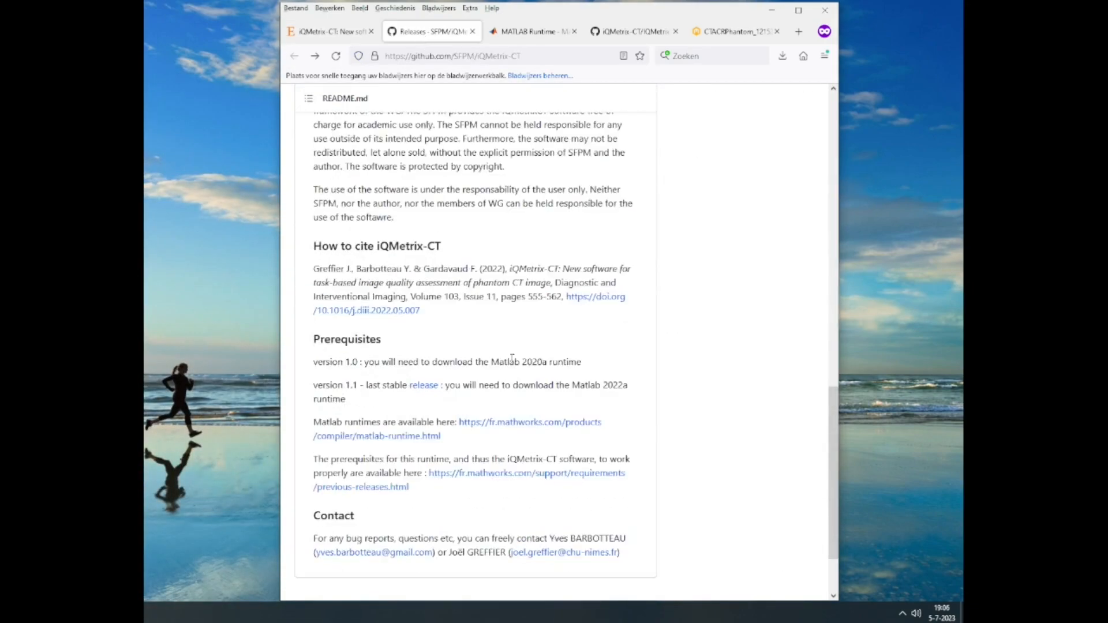
pyautogui.moveTo(628, 387); pyautogui.dragTo(571, 386)
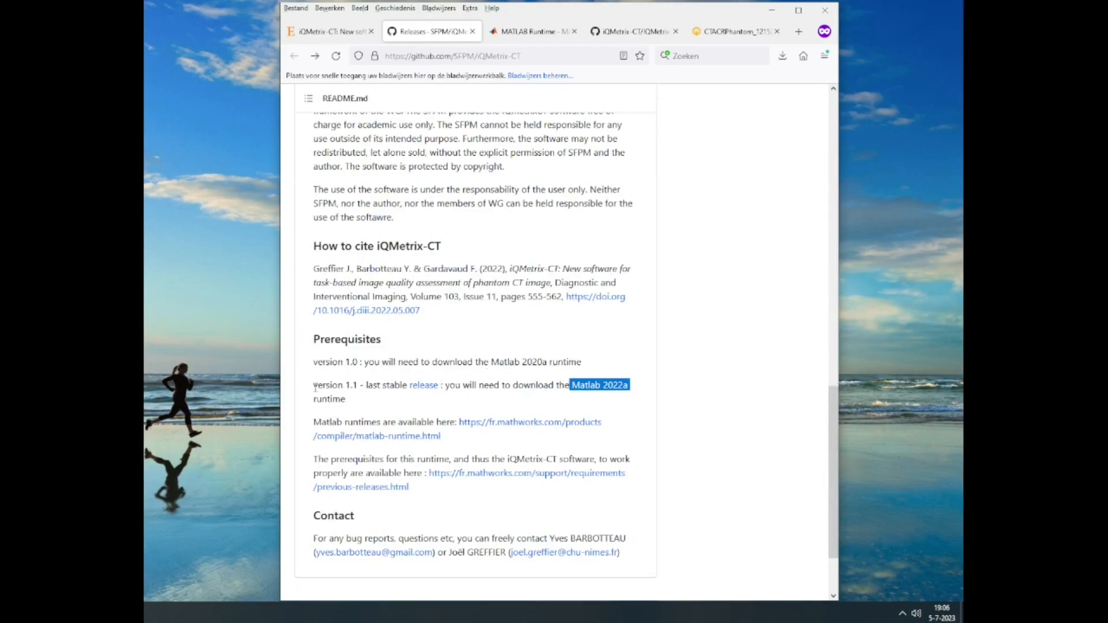
pyautogui.moveTo(315, 388); pyautogui.dragTo(360, 391)
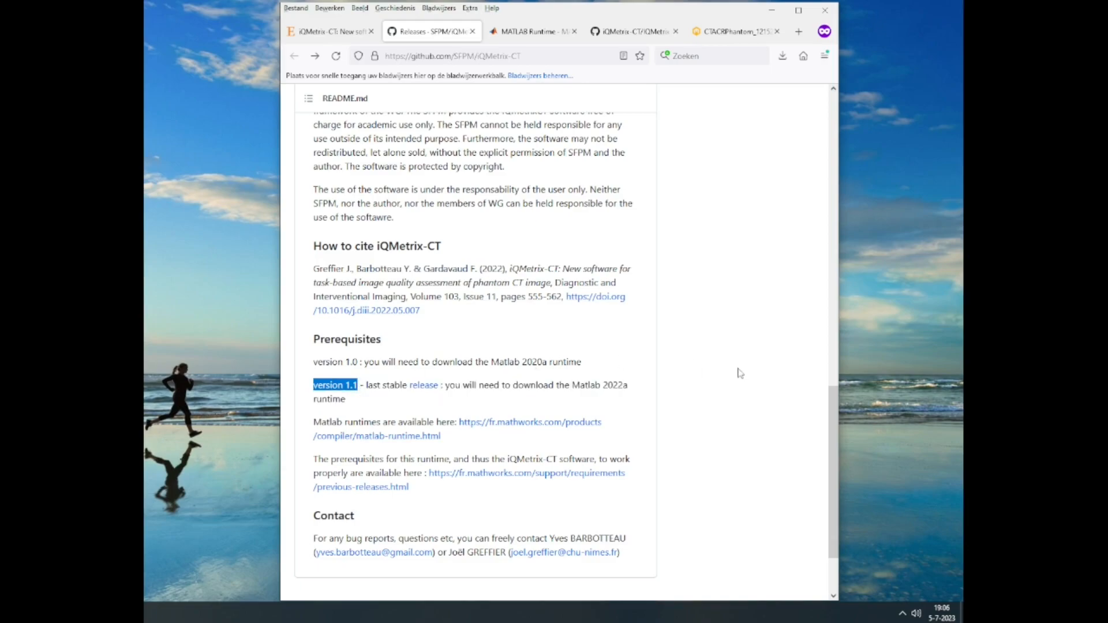
# Open the repository's releases and download iQMetrixCT.-.V1.1.-.Windows.zip to E:\Z software iQMetrix.
pyautogui.scroll(20, 741, 373)
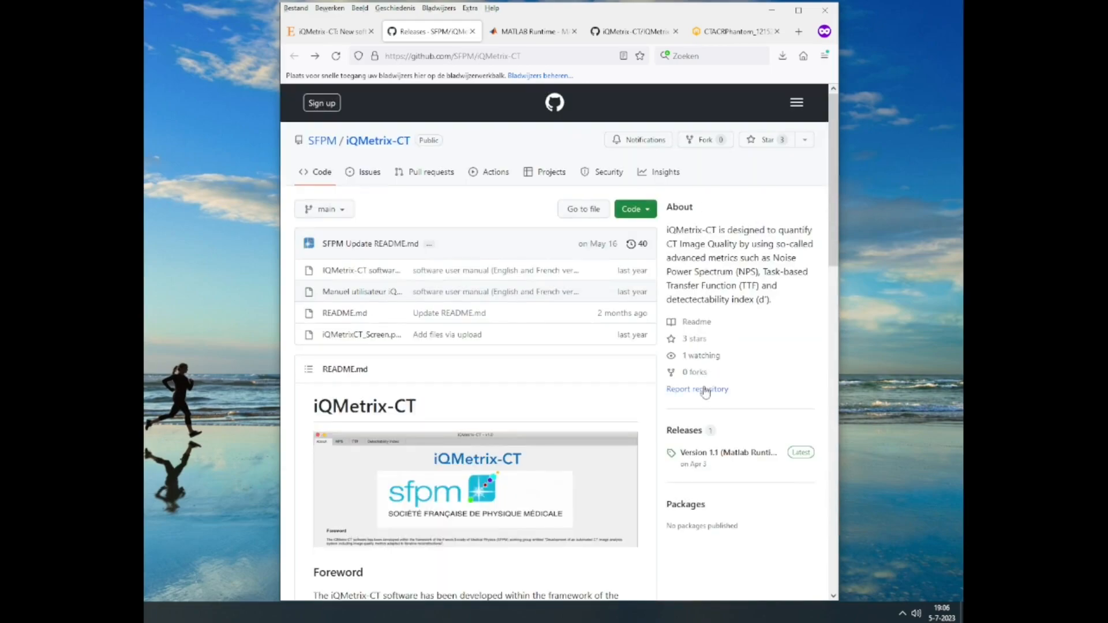
pyautogui.click(683, 430)
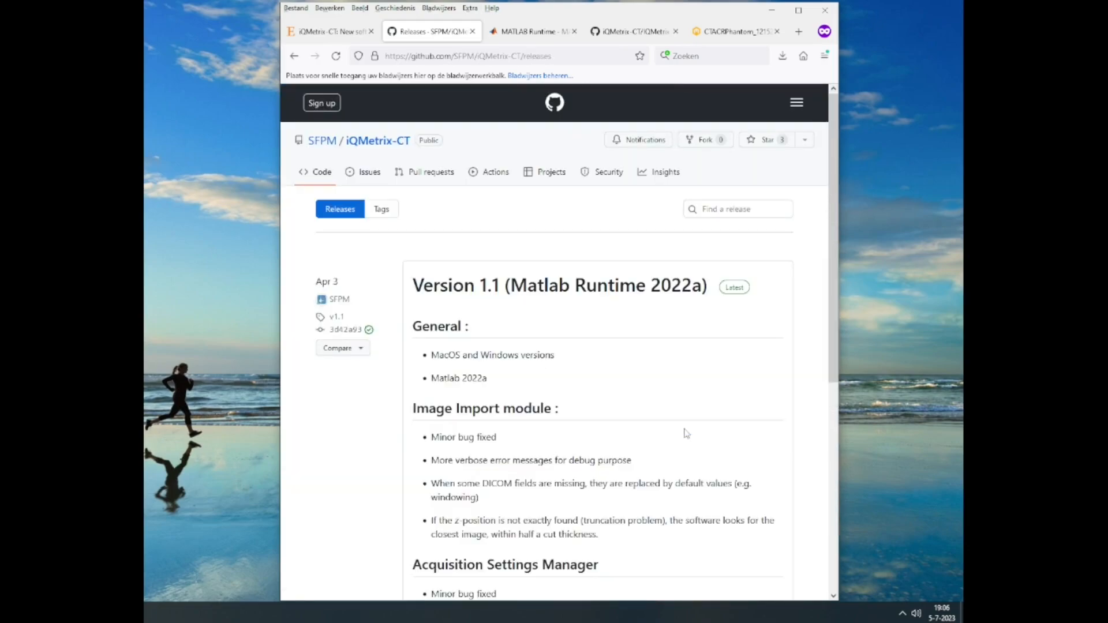
pyautogui.scroll(-5, 687, 433)
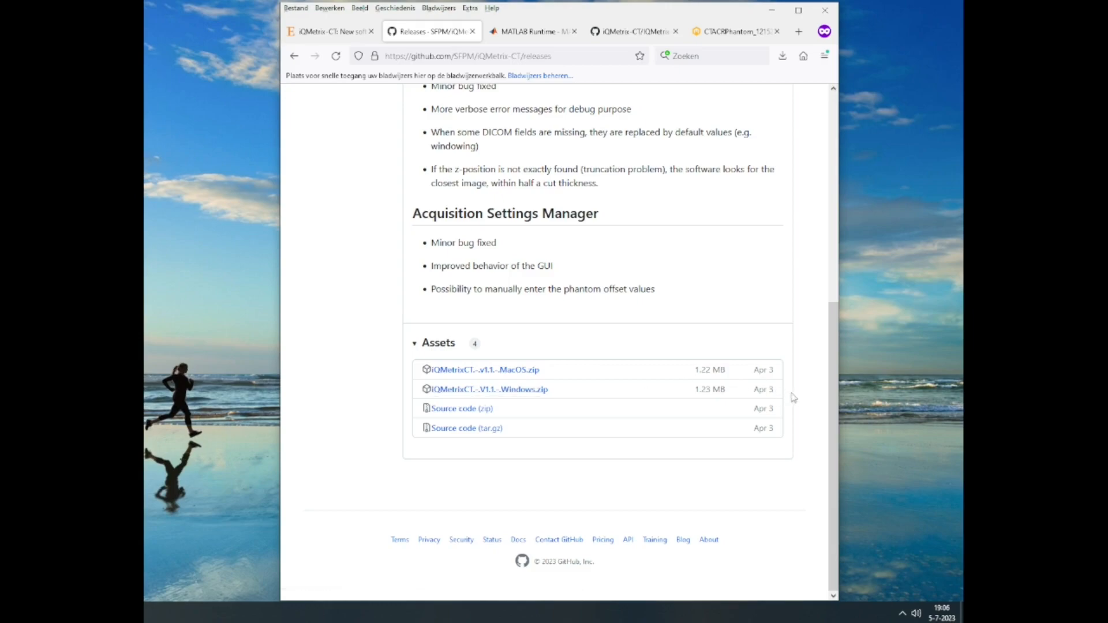
pyautogui.click(523, 390)
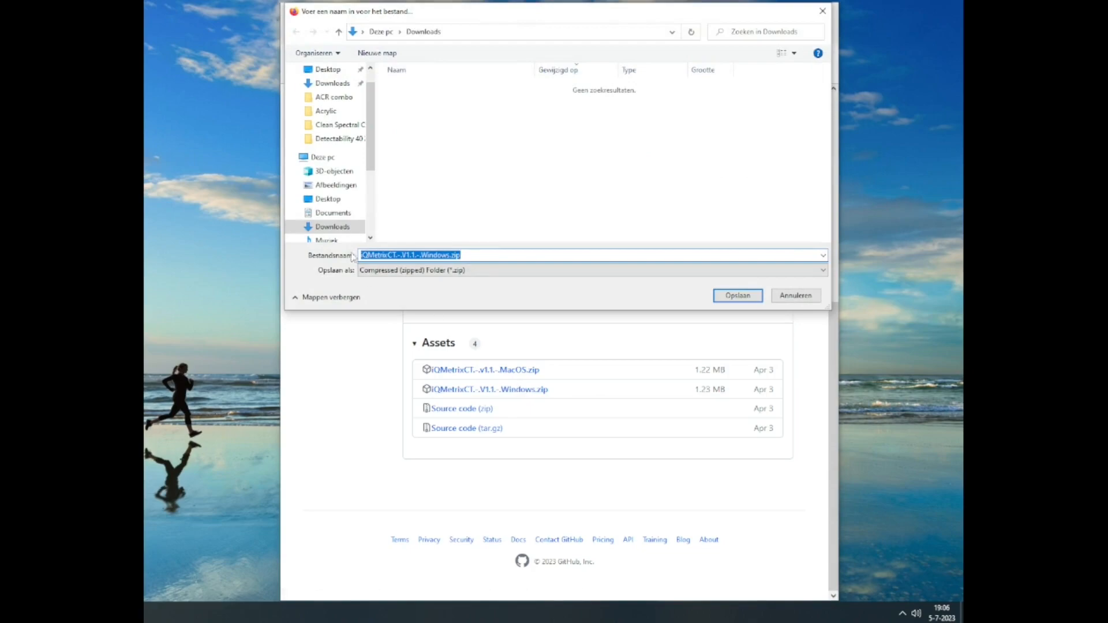
pyautogui.scroll(-3, 340, 219)
pyautogui.click(342, 214)
pyautogui.scroll(-2, 494, 203)
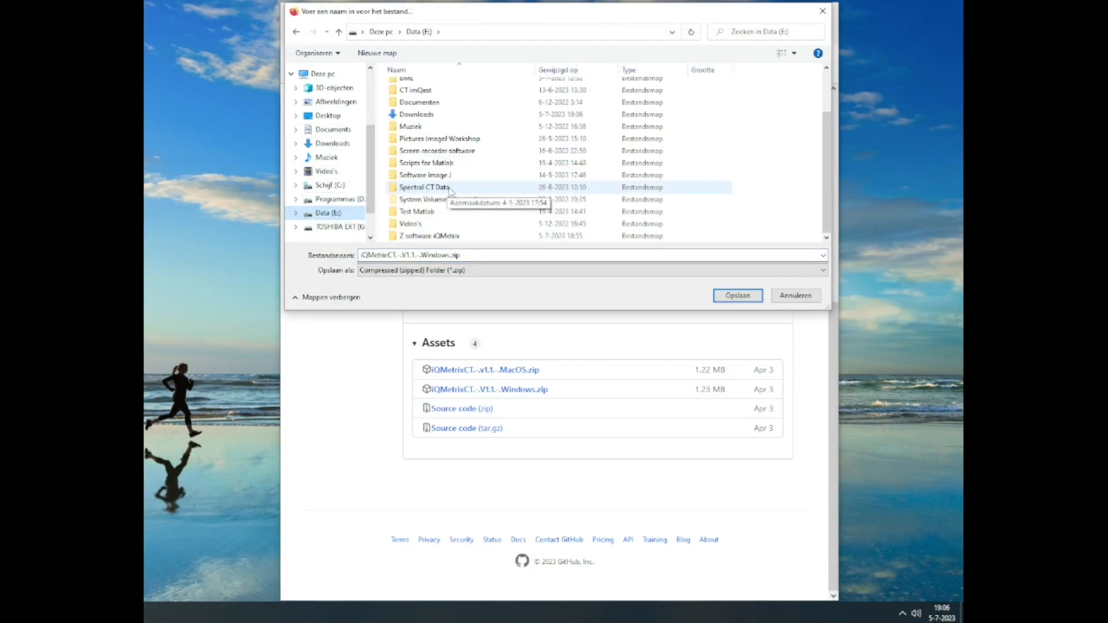
pyautogui.doubleClick(462, 236)
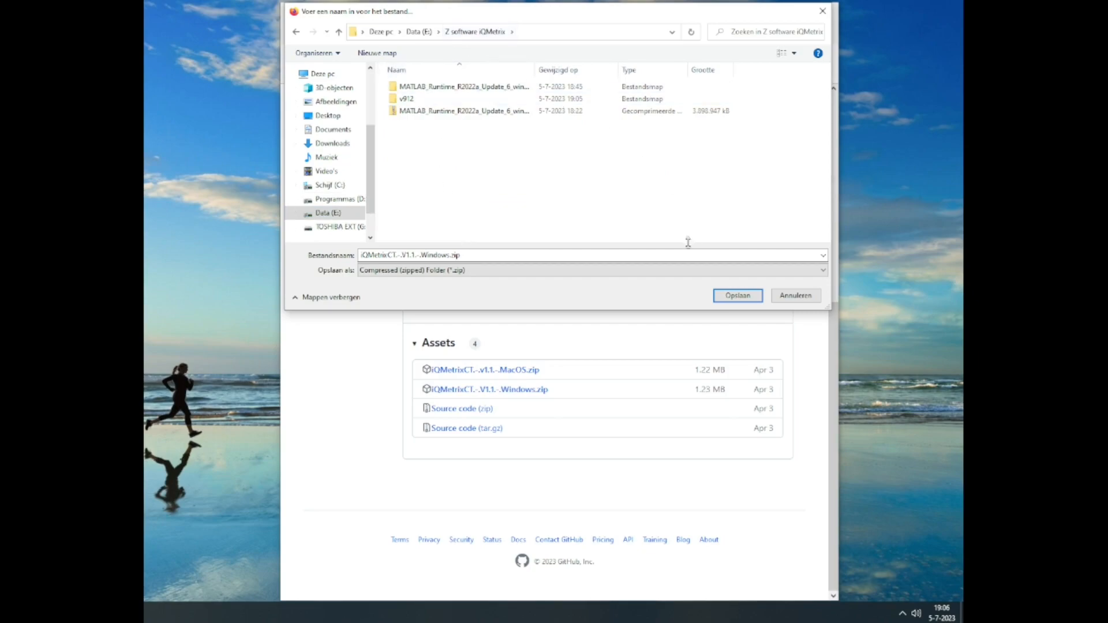
pyautogui.click(722, 297)
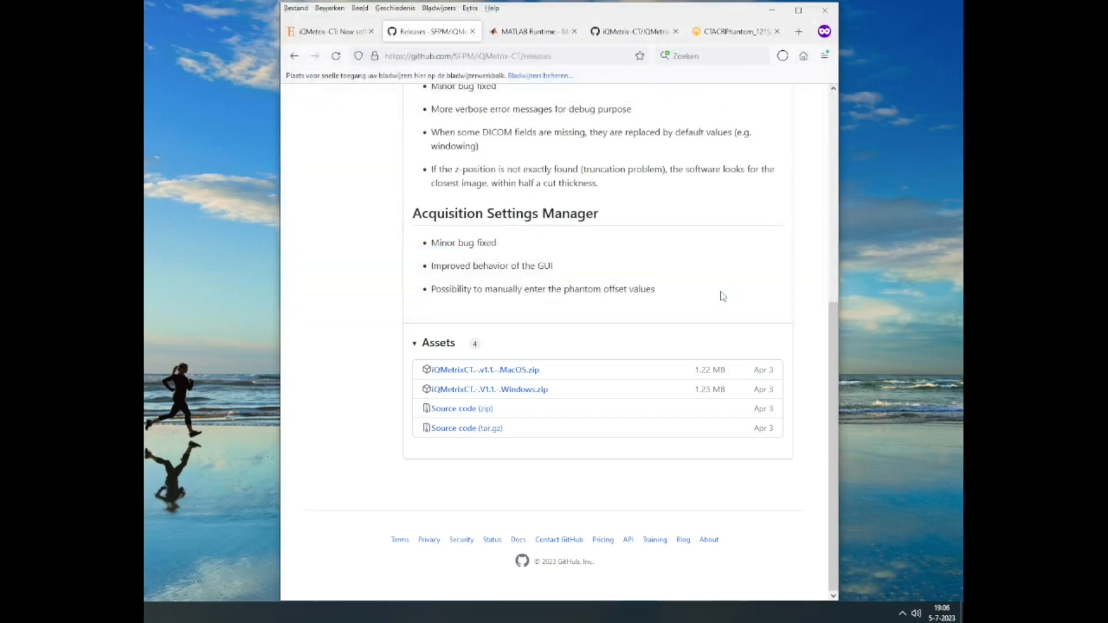
# Locate the downloaded iQMetrixCT.-.V1.1.-.Windows.zip in its folder and extract it to E:\Z software iQMetrix\iQMetrixCT.-.V1.1.-.Windows.
pyautogui.click(783, 55)
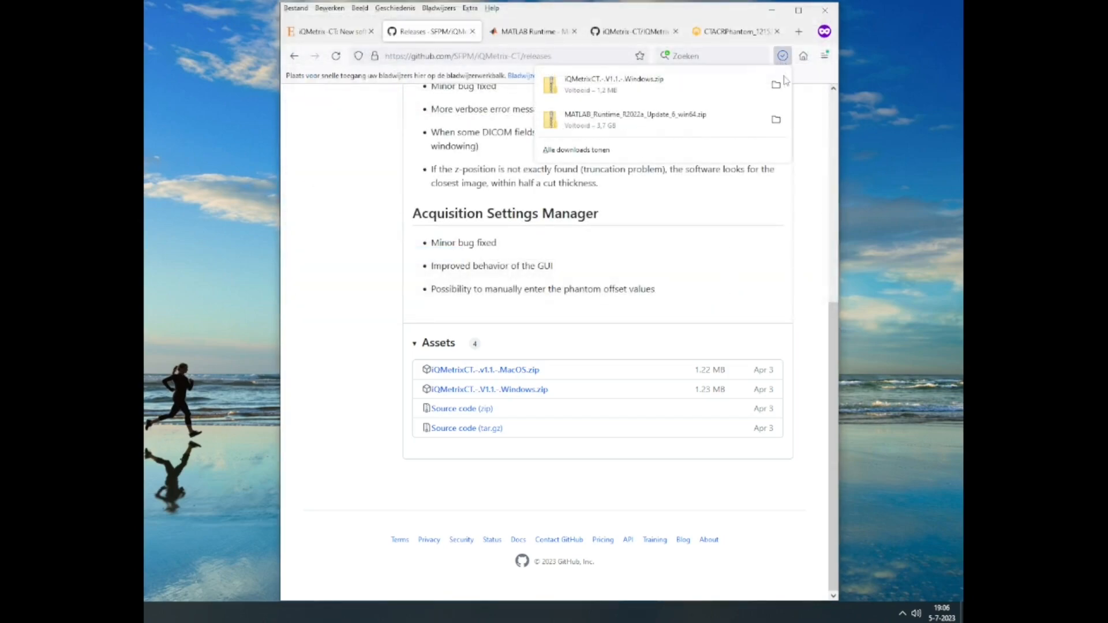
pyautogui.click(776, 87)
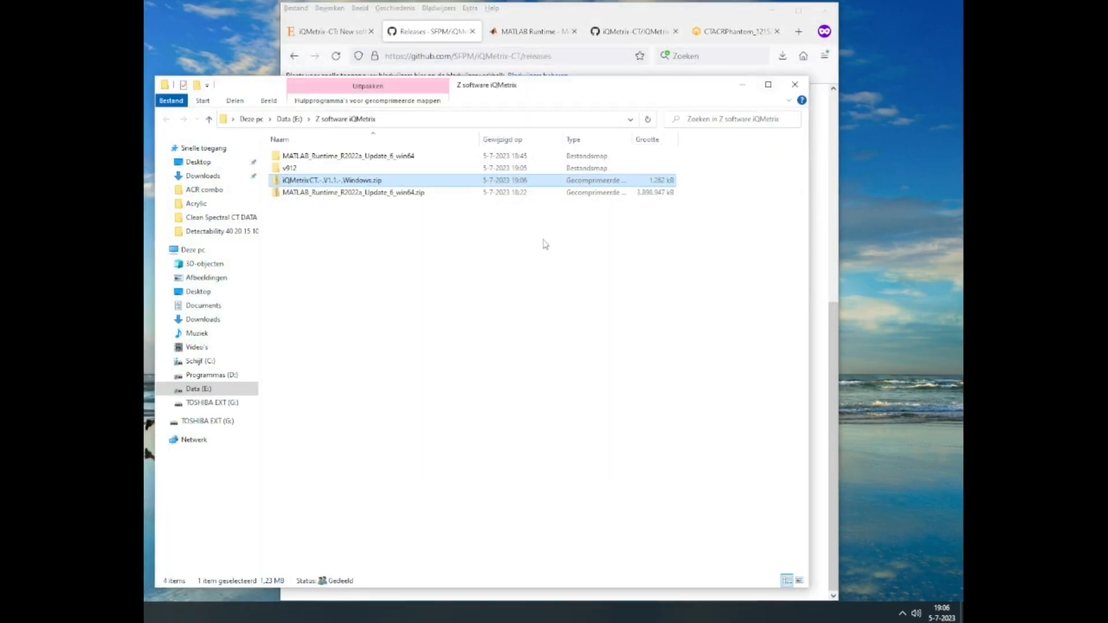
pyautogui.rightClick(376, 188)
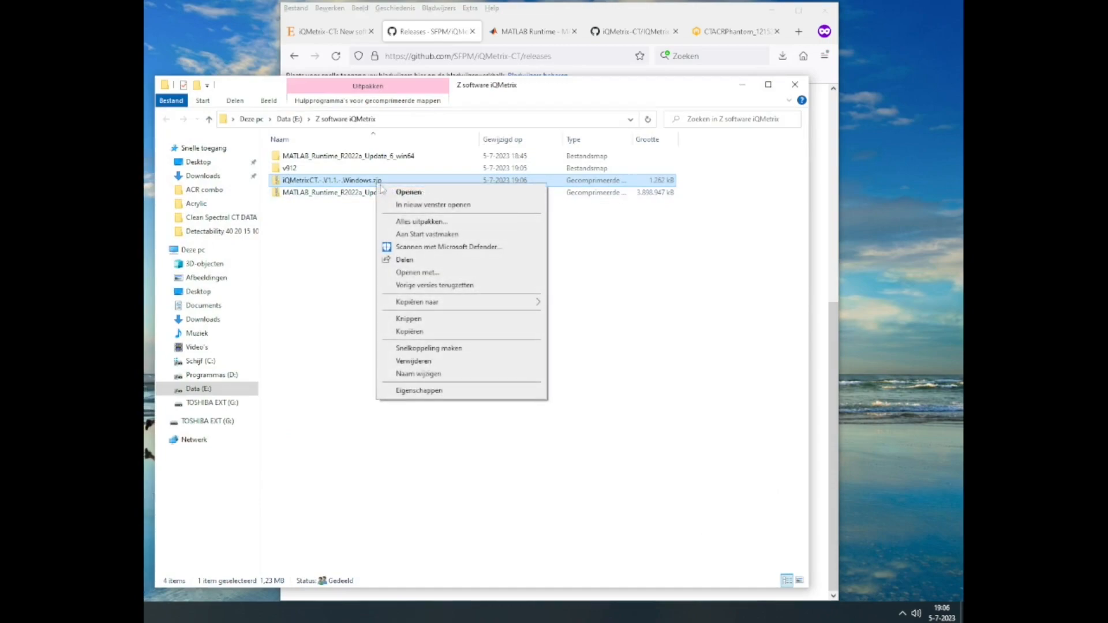
pyautogui.click(472, 227)
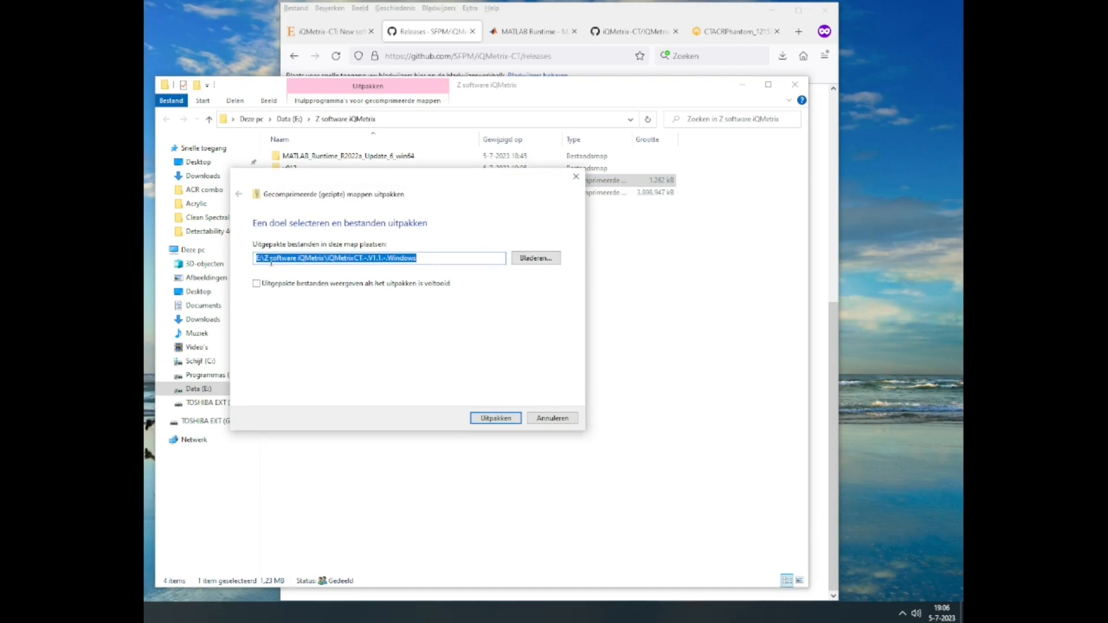
pyautogui.click(495, 419)
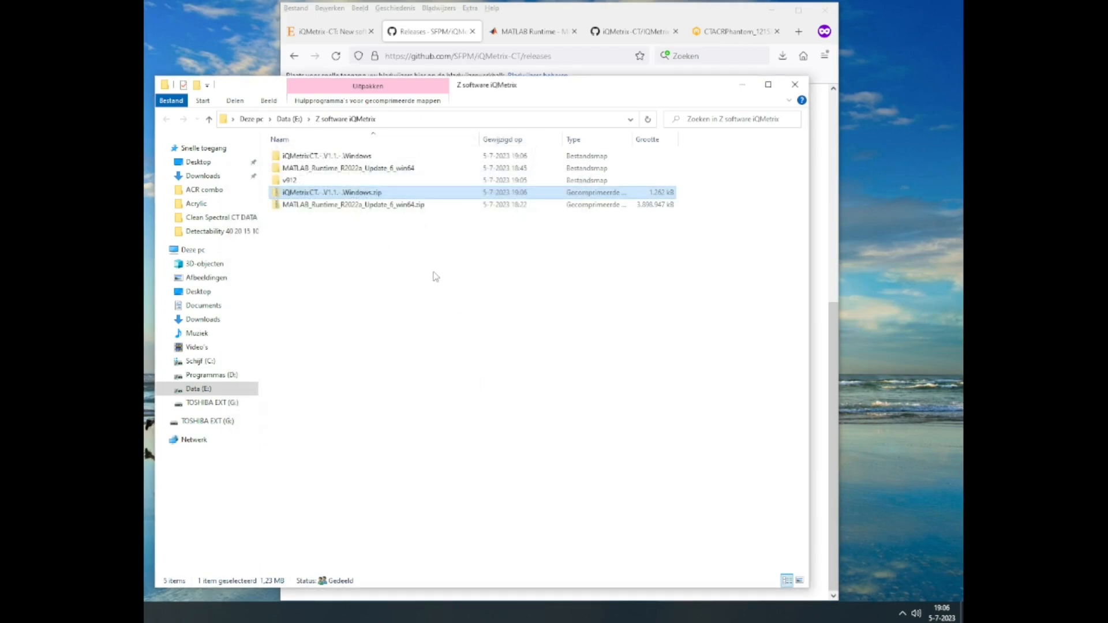
pyautogui.click(436, 277)
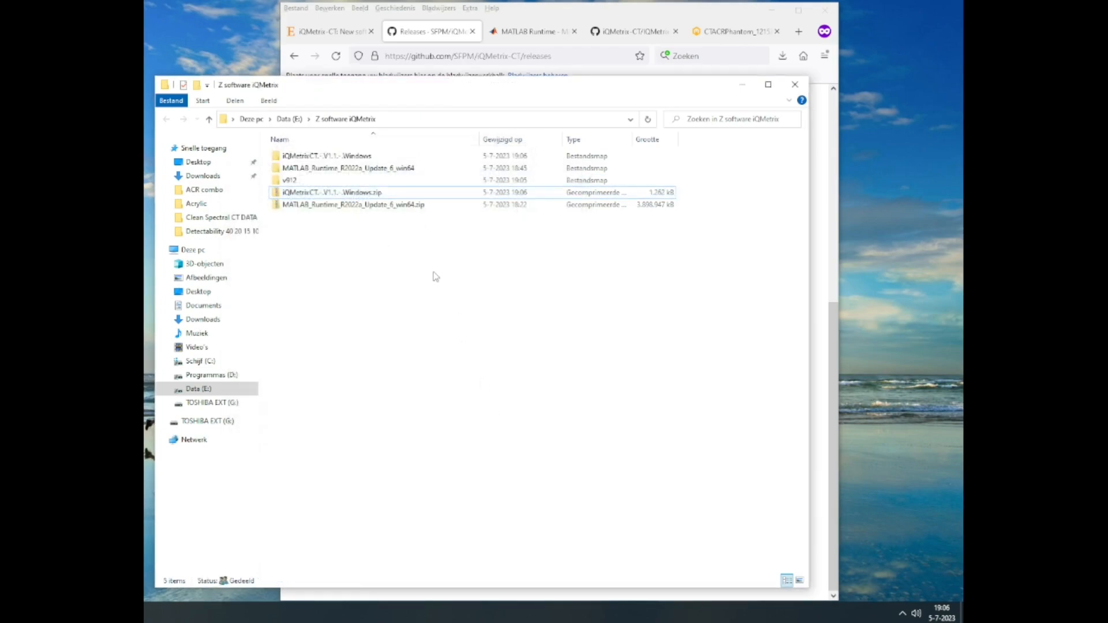
# Open the extracted iQMetrixCT - V1.1 - Windows subfolder and run iQMetrixCT.exe, allowing it past the SmartScreen block.
pyautogui.doubleClick(373, 157)
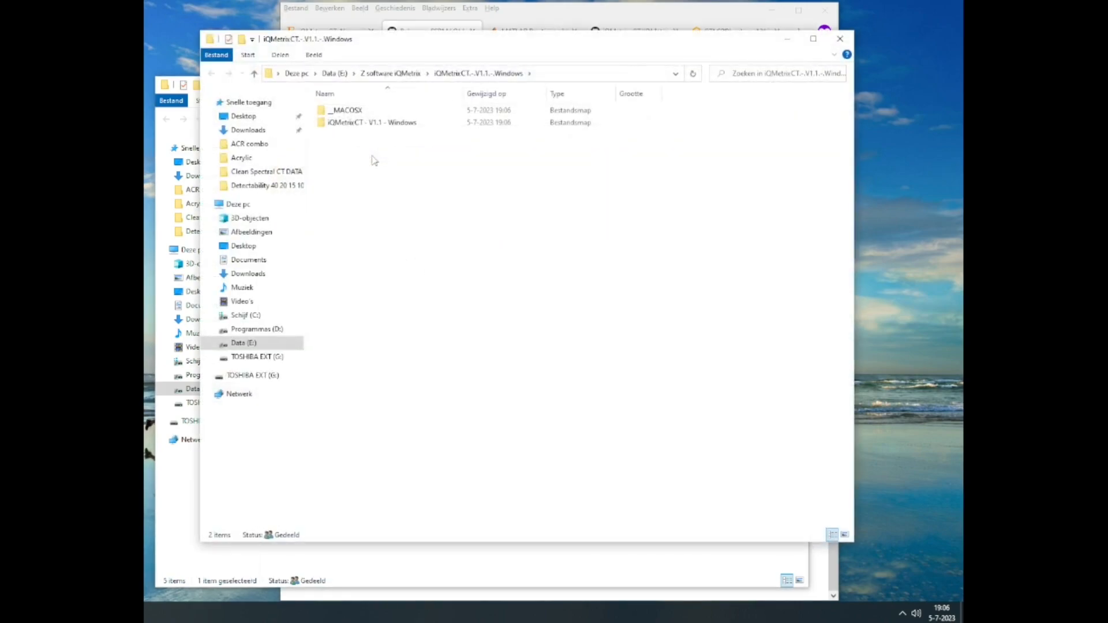
pyautogui.doubleClick(389, 123)
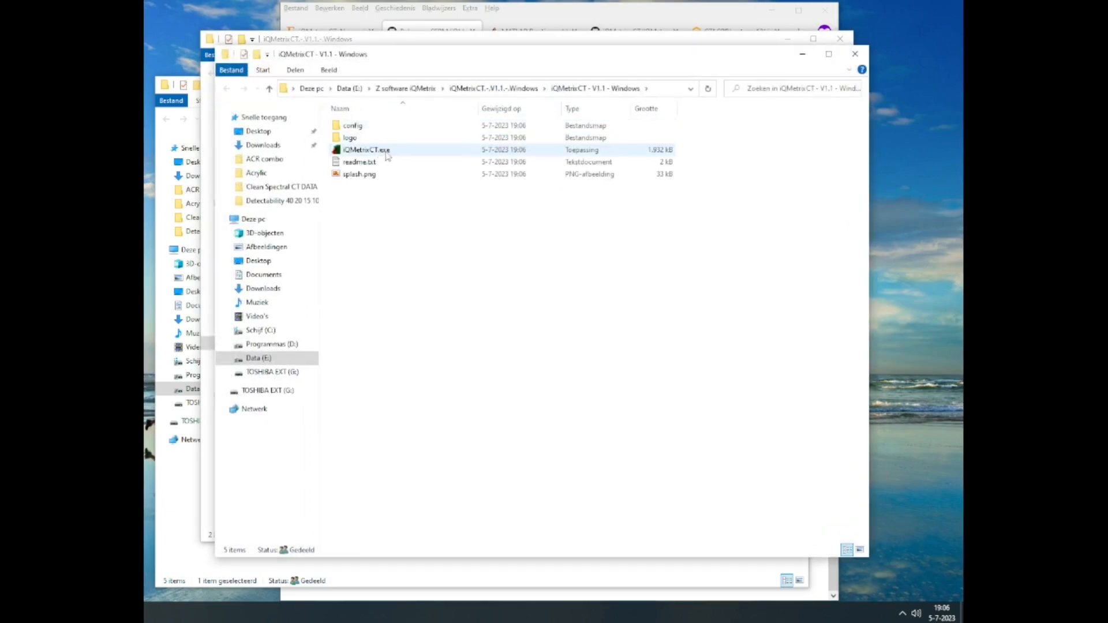
pyautogui.doubleClick(386, 154)
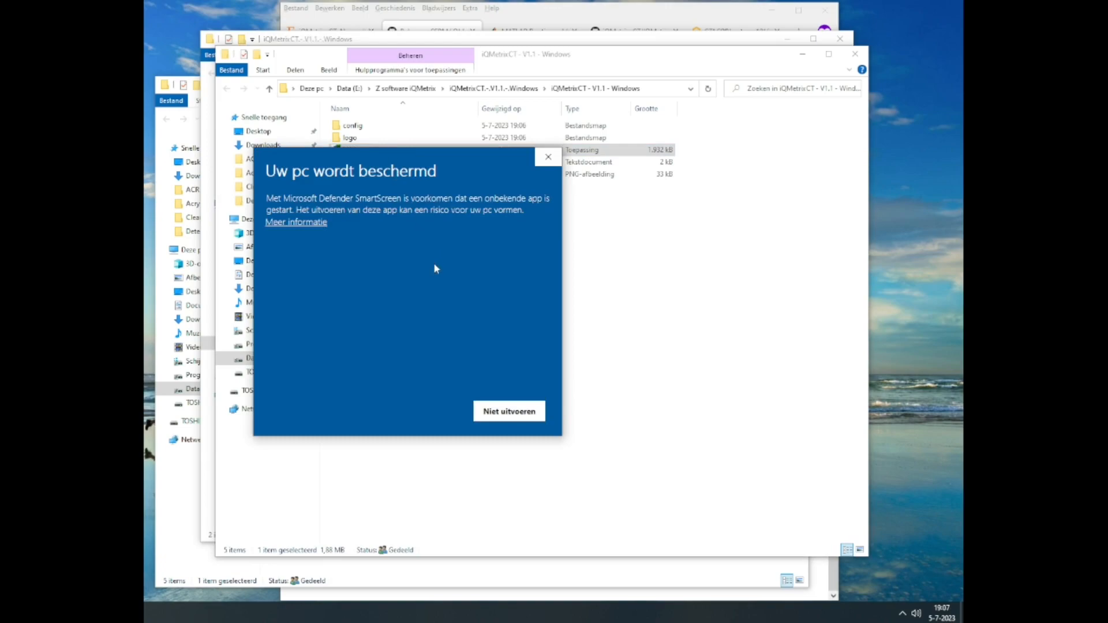
pyautogui.click(300, 223)
pyautogui.click(438, 413)
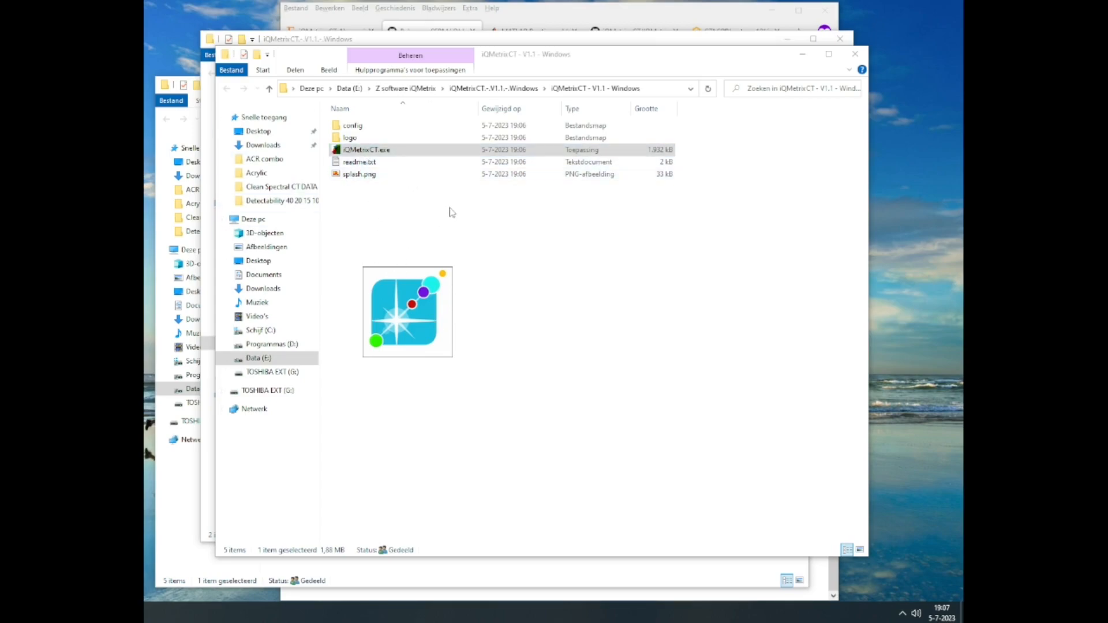
# Create a shortcut to iQMetrixCT.exe in the iQMetrixCT - V1.1 - Windows folder.
pyautogui.rightClick(385, 150)
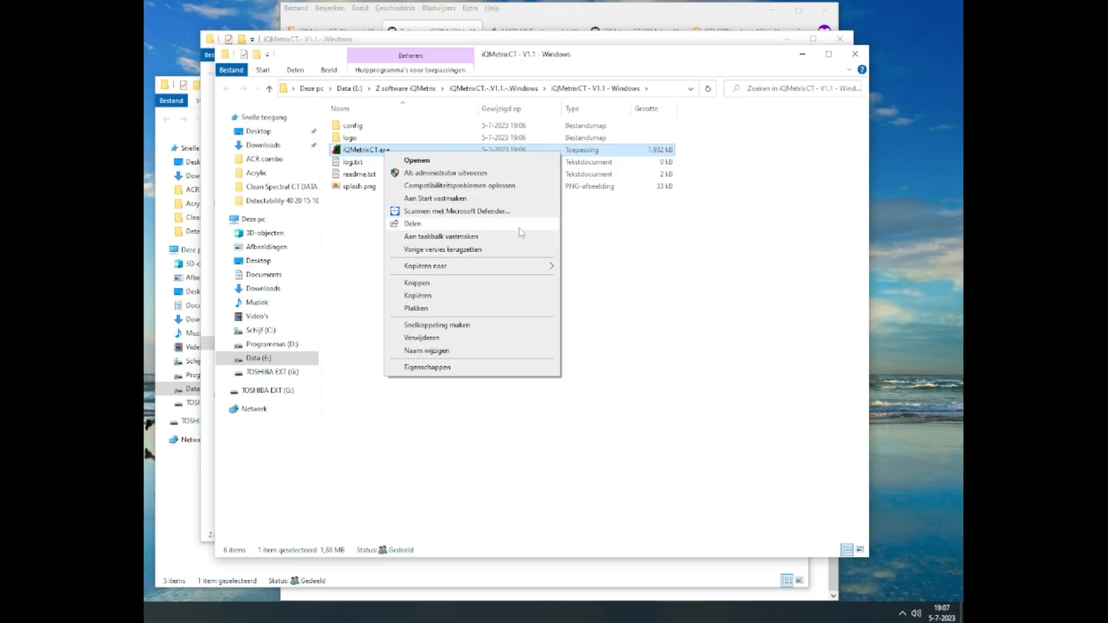
pyautogui.click(603, 244)
pyautogui.click(357, 150)
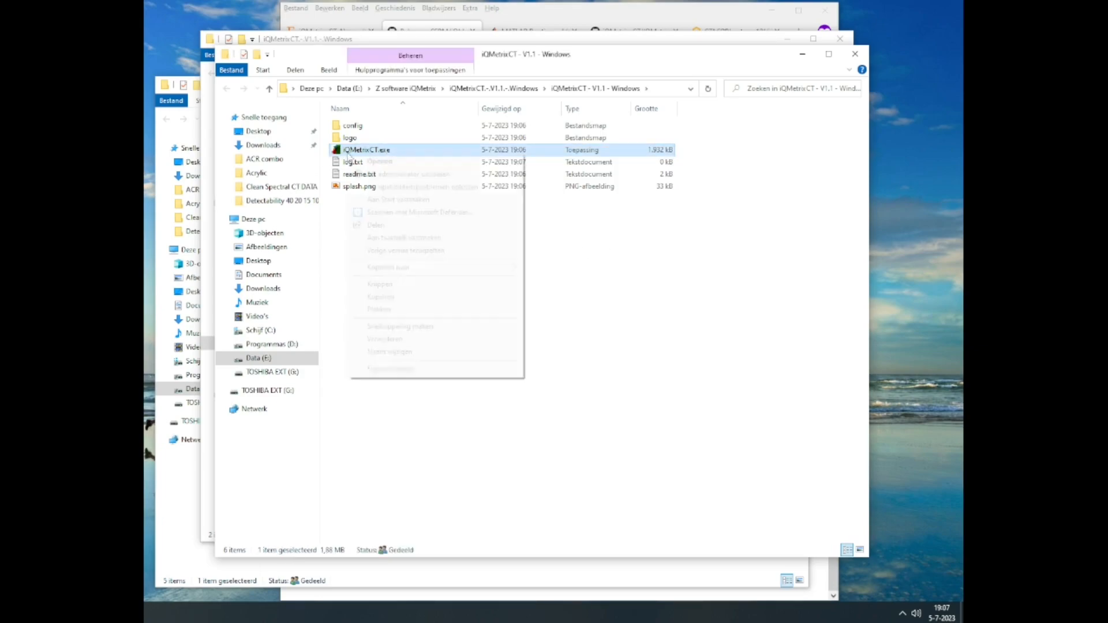
pyautogui.rightClick(348, 152)
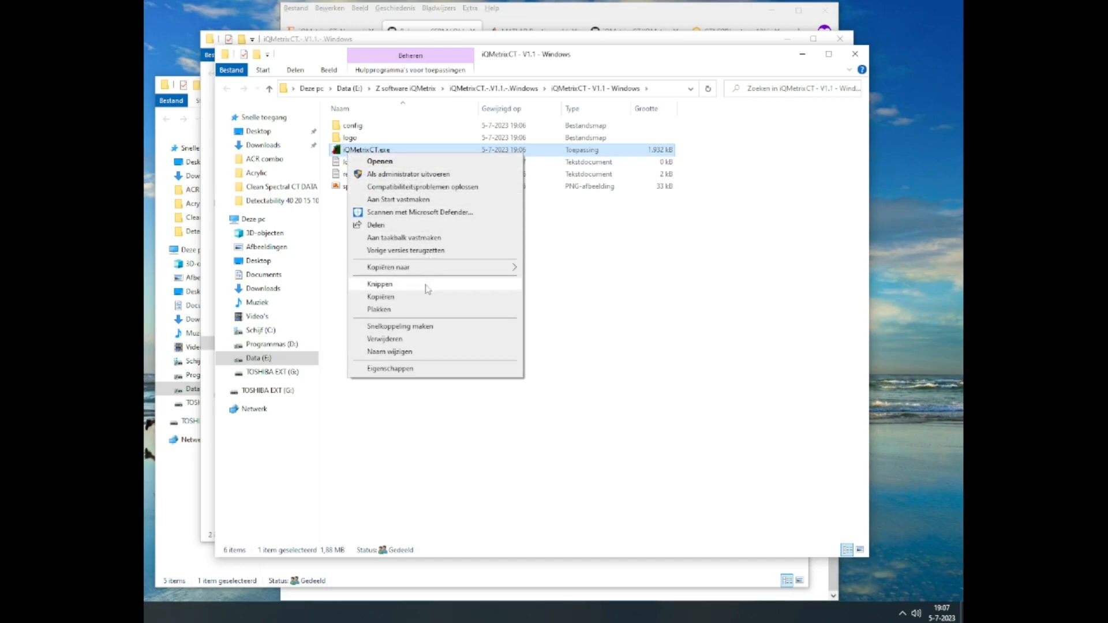
pyautogui.click(417, 327)
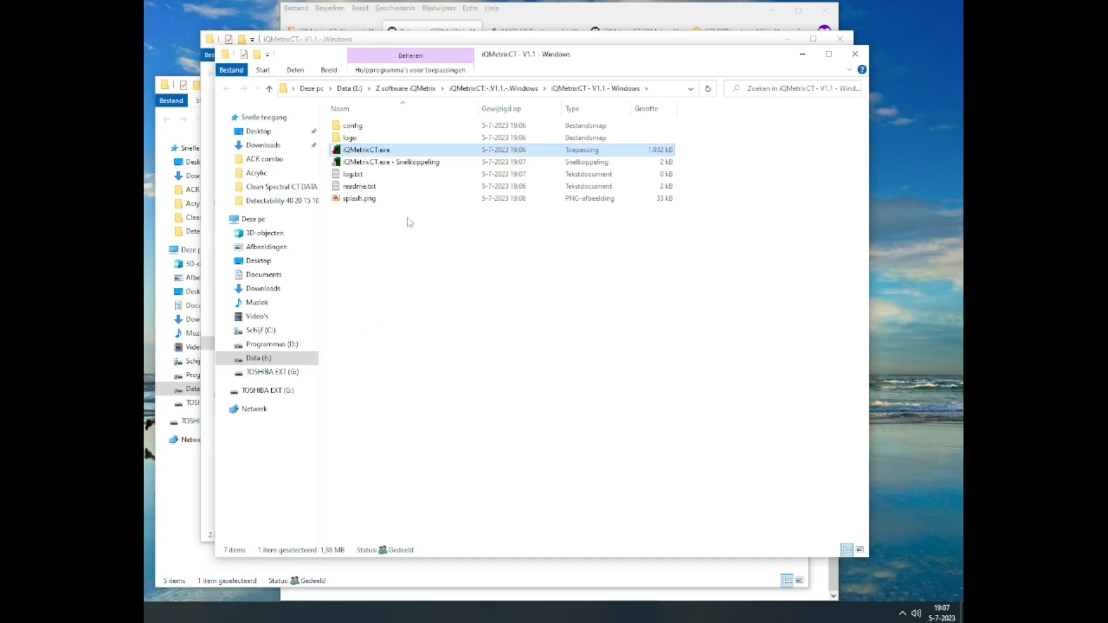
# Copy the iQMetrixCT.exe shortcut to the desktop, replacing the existing shortcut of the same name.
pyautogui.click(410, 165)
pyautogui.doubleClick(410, 165)
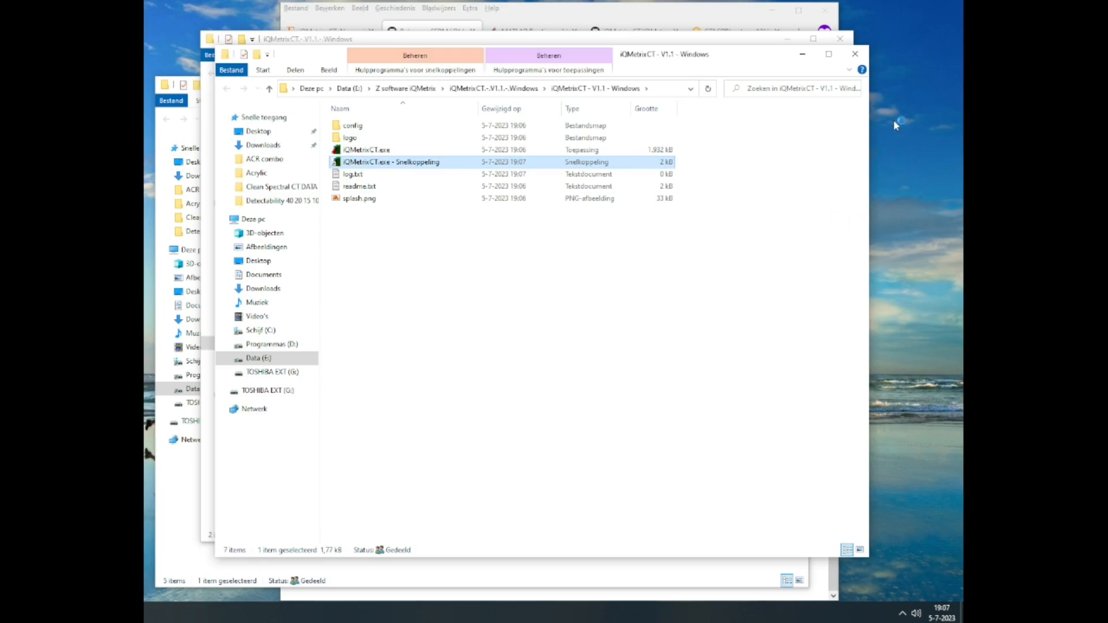
pyautogui.moveTo(393, 163); pyautogui.dragTo(915, 142)
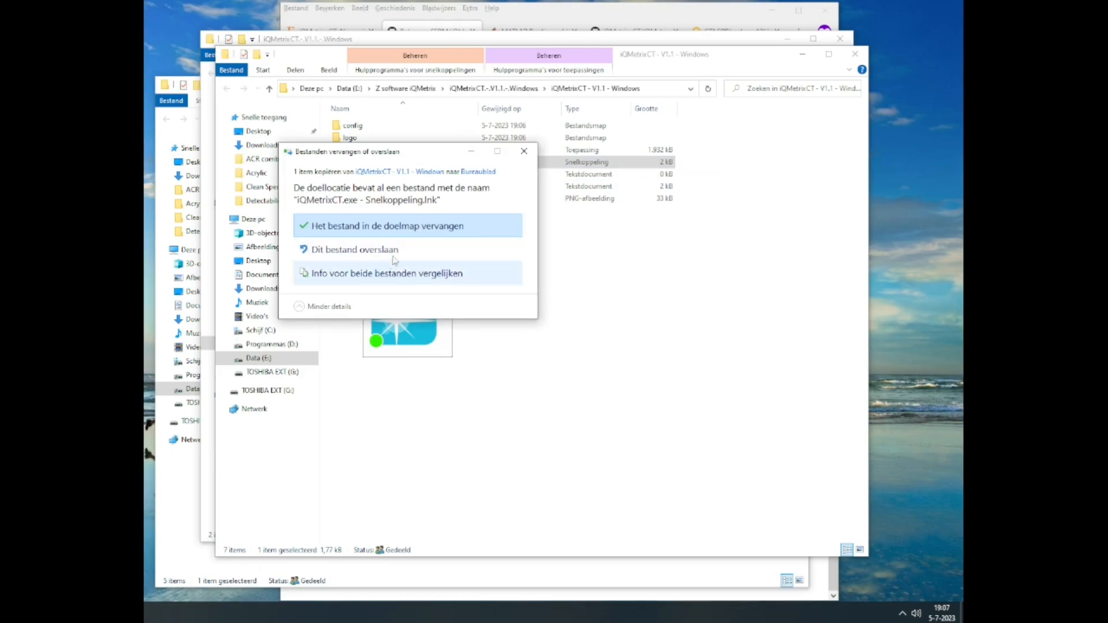
pyautogui.click(407, 233)
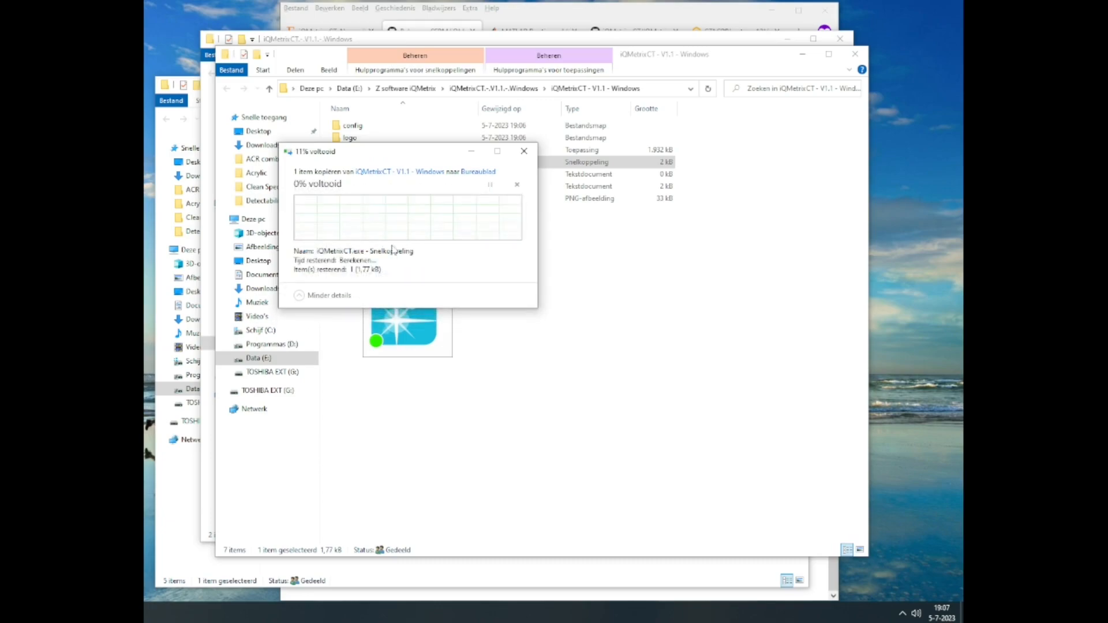
pyautogui.click(956, 151)
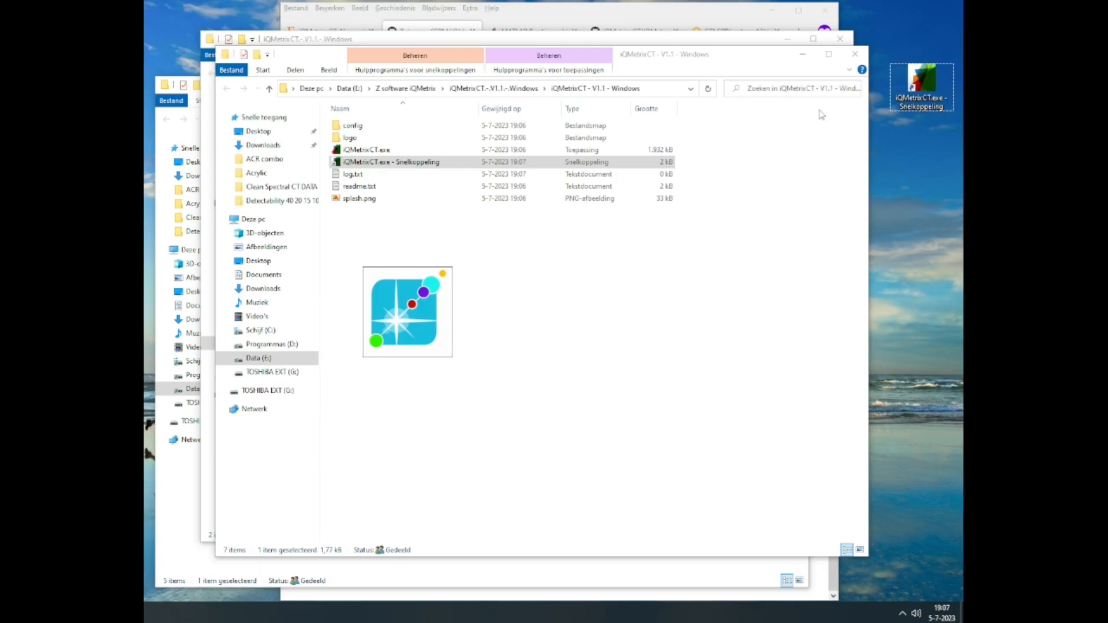
# Close the two iQMetrixCT folder windows and the Z software iQMetrix folder, and clear the browser out of the way.
pyautogui.click(854, 55)
pyautogui.click(839, 39)
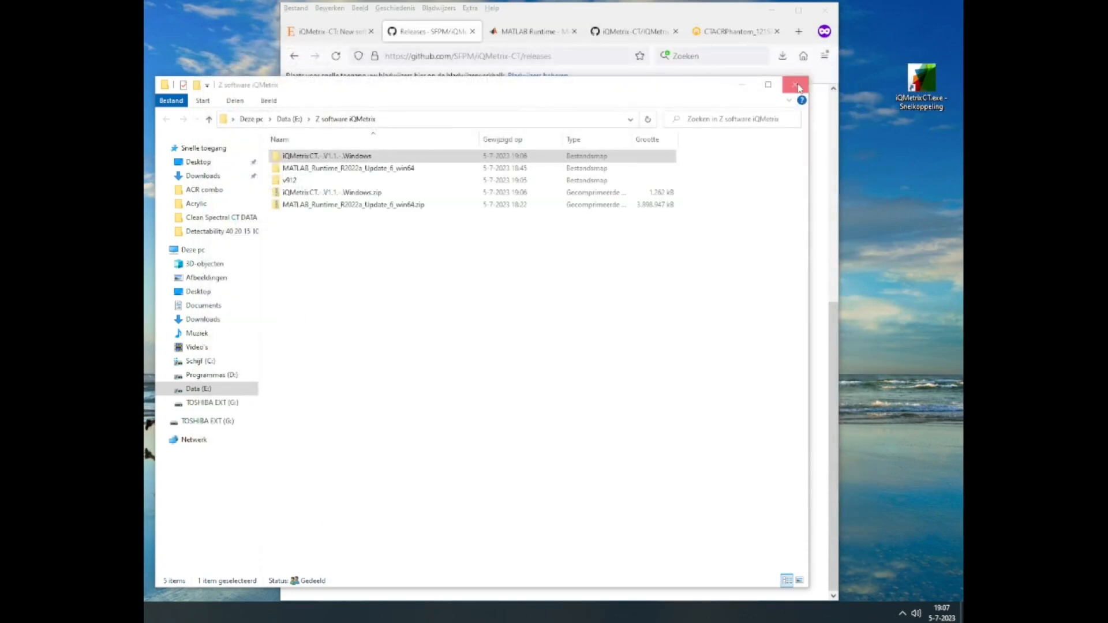
pyautogui.click(799, 87)
pyautogui.moveTo(672, 18); pyautogui.dragTo(624, 18)
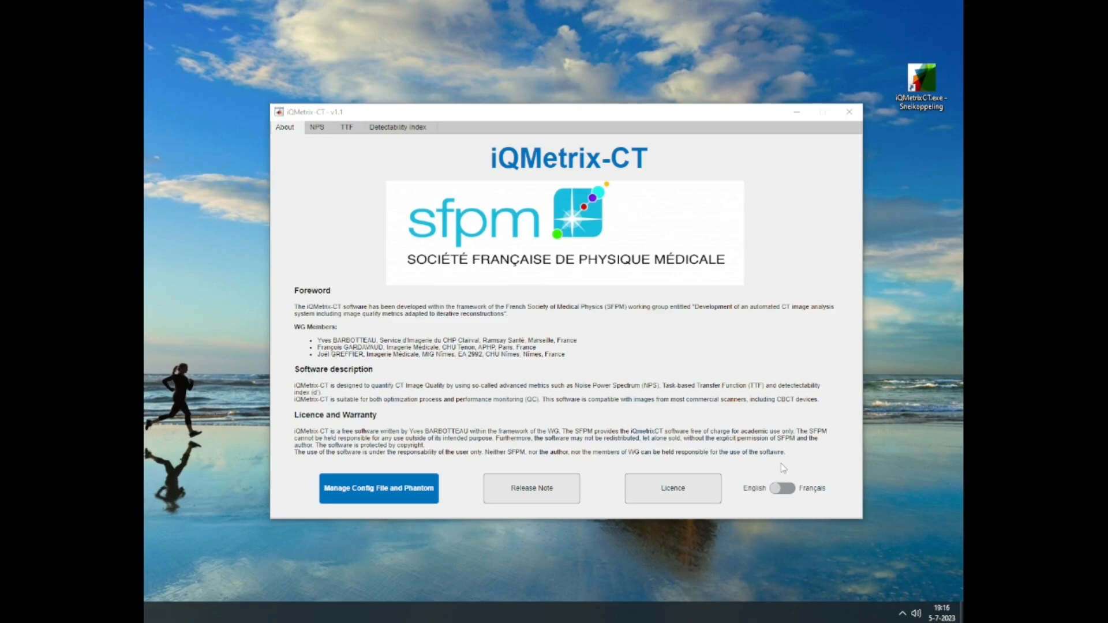
# Keep iQMetrix-CT in English, open the config file and phantom manager, and select the ACR 464 phantom.
pyautogui.click(784, 489)
pyautogui.click(784, 491)
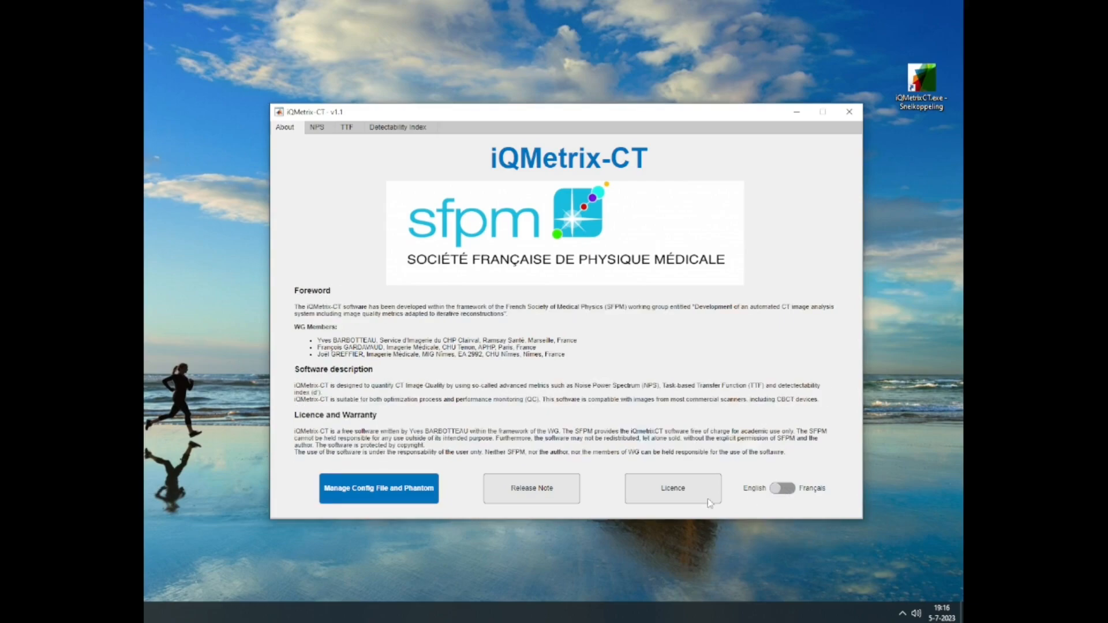
pyautogui.click(406, 490)
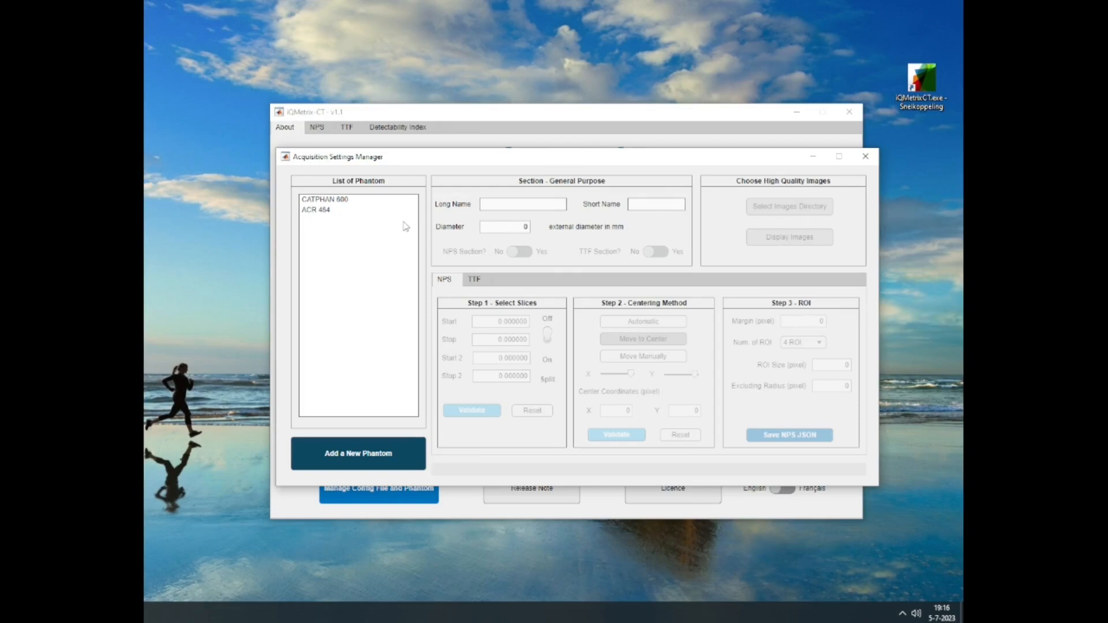
pyautogui.click(351, 212)
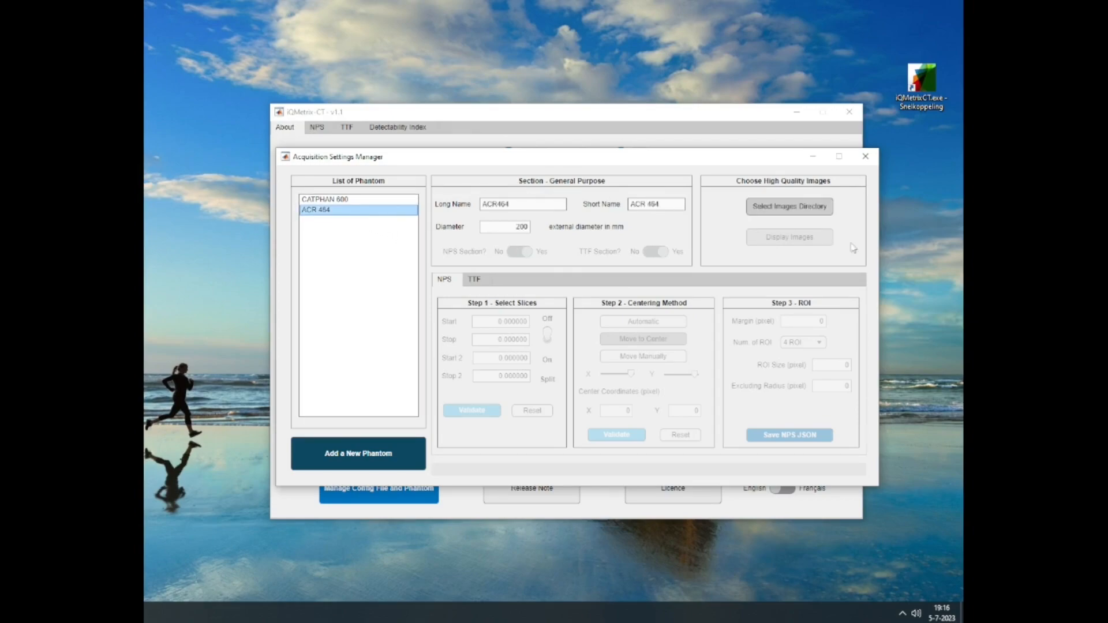
# Load the high-quality images from E:\ACR phantom data\ACR, choosing the folder SBI(V5_1)_B_1_0HELIX_100kVp_225mm194951.799-Conventional_40mAs.
pyautogui.click(804, 213)
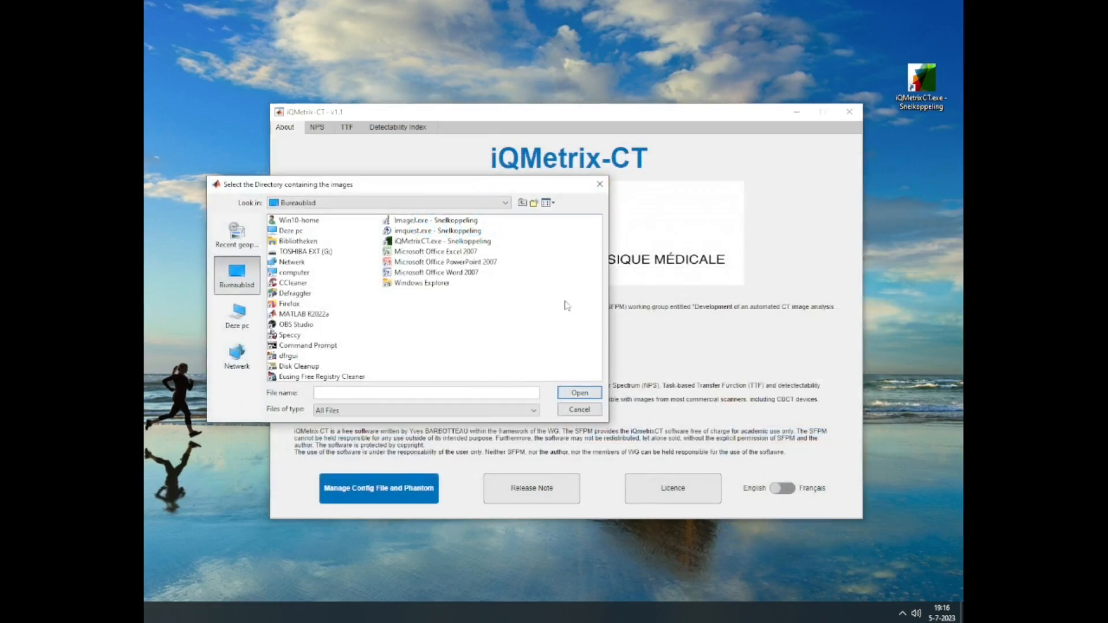
pyautogui.click(234, 314)
pyautogui.doubleClick(294, 315)
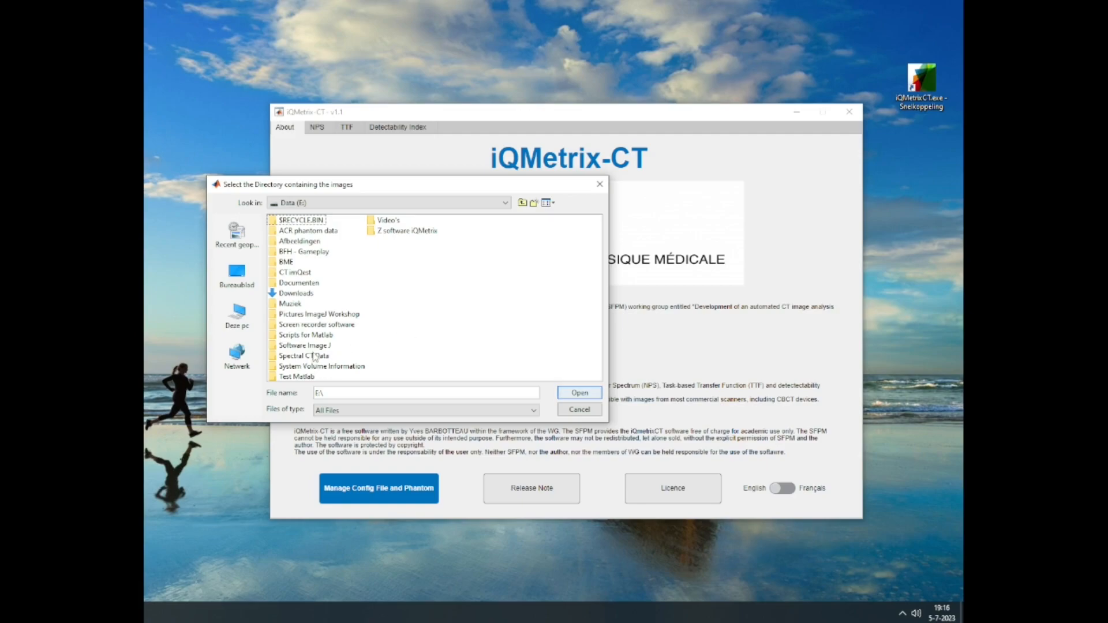
pyautogui.click(306, 231)
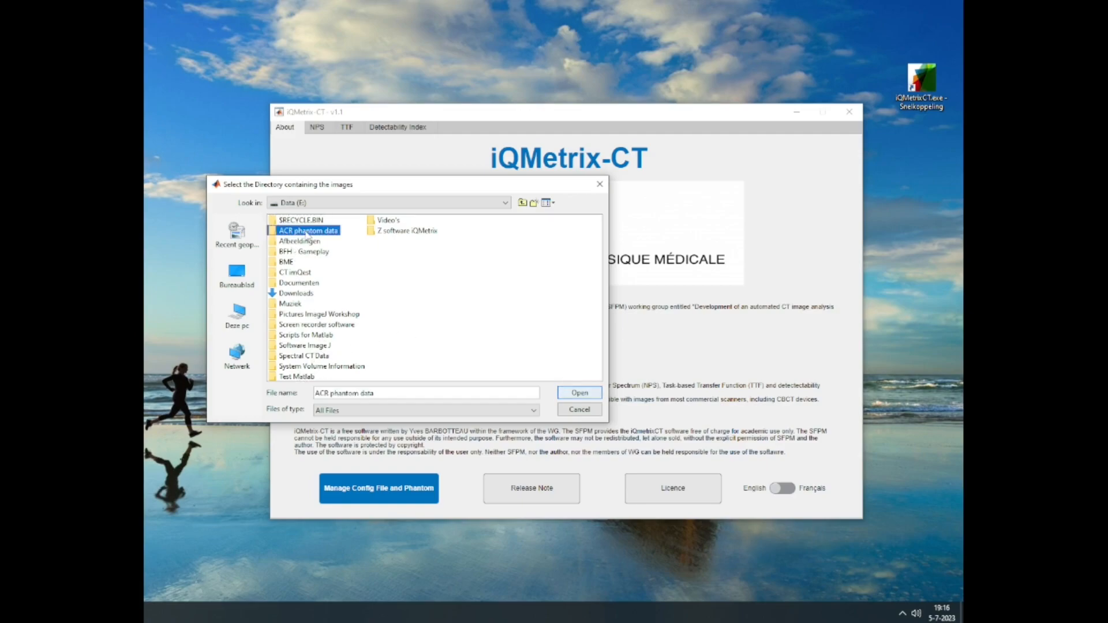
pyautogui.doubleClick(306, 231)
pyautogui.doubleClick(286, 220)
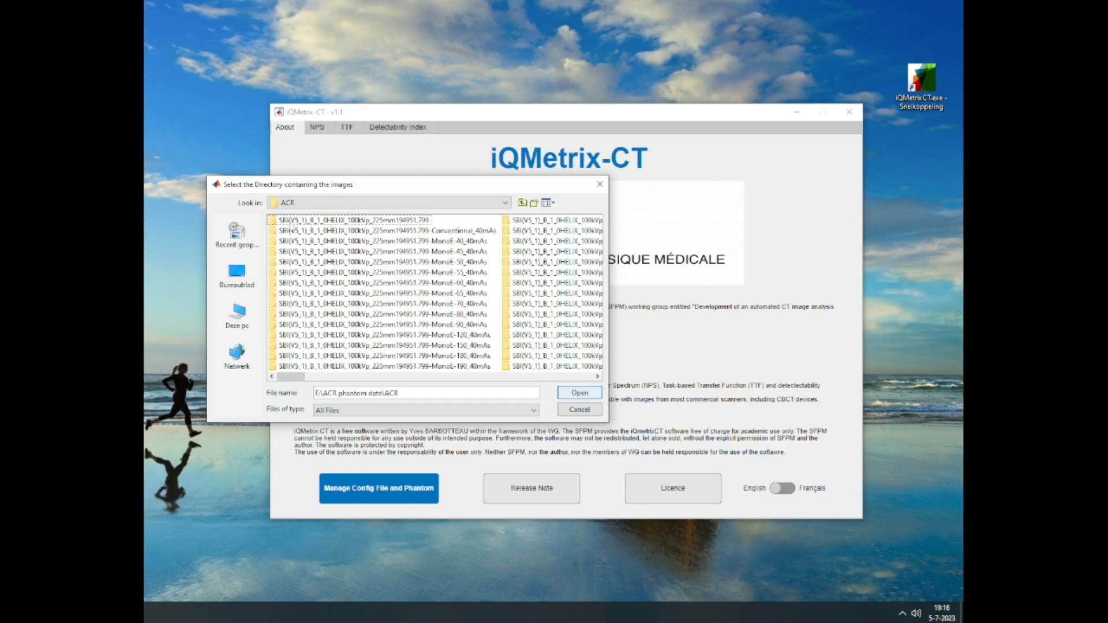
pyautogui.click(472, 235)
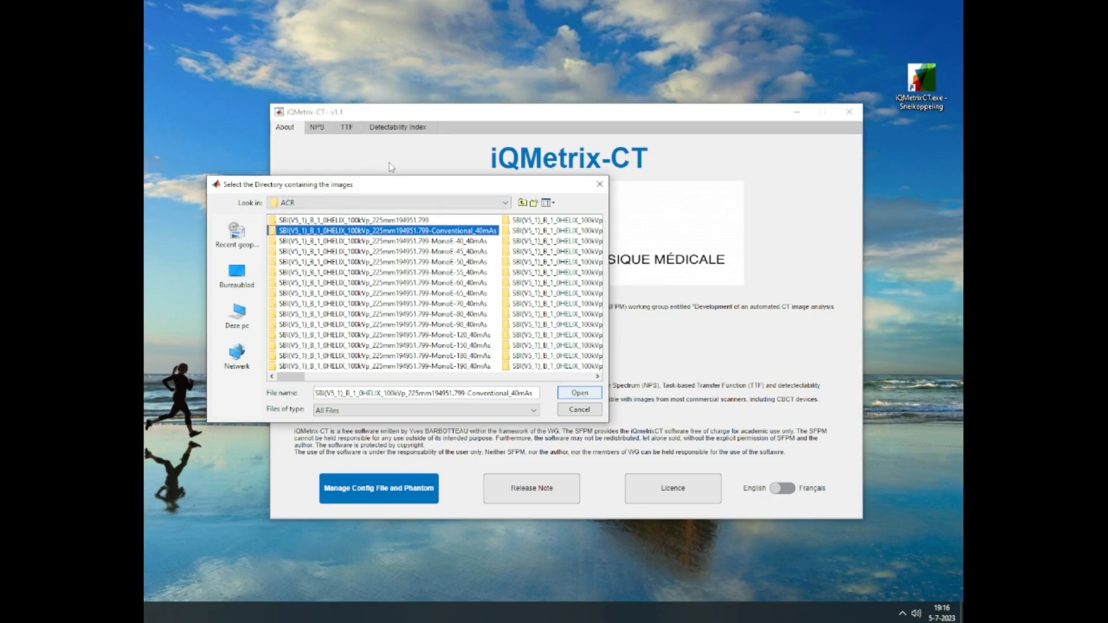
pyautogui.click(574, 395)
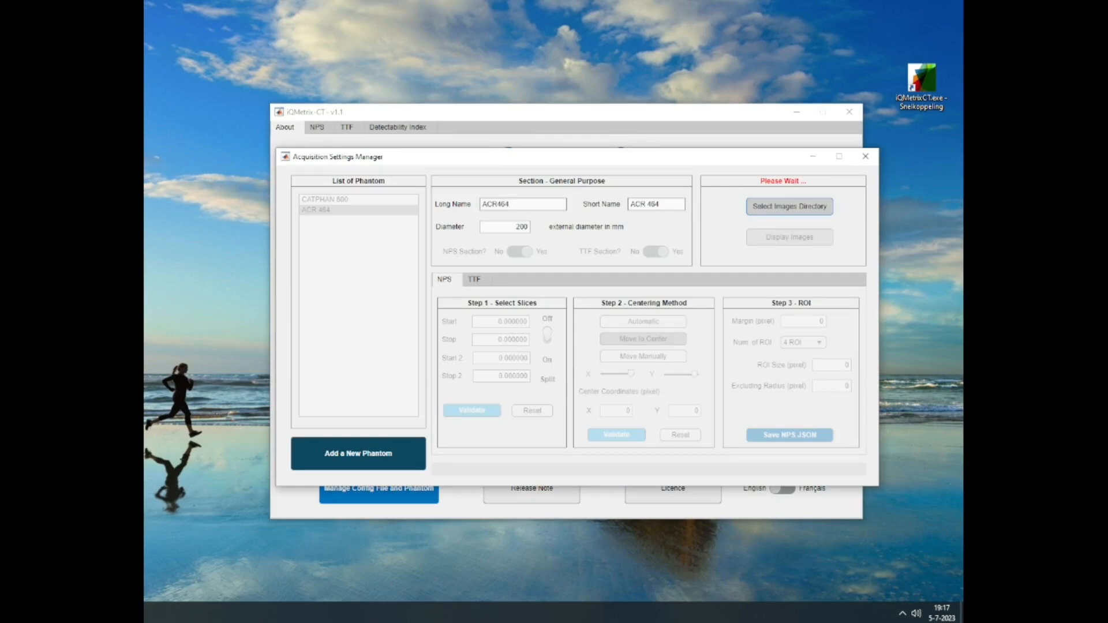
# Switch to the ACR folder in File Explorer and examine the image files inside its Conventional_40mAs series folder from first to last.
pyautogui.click(145, 613)
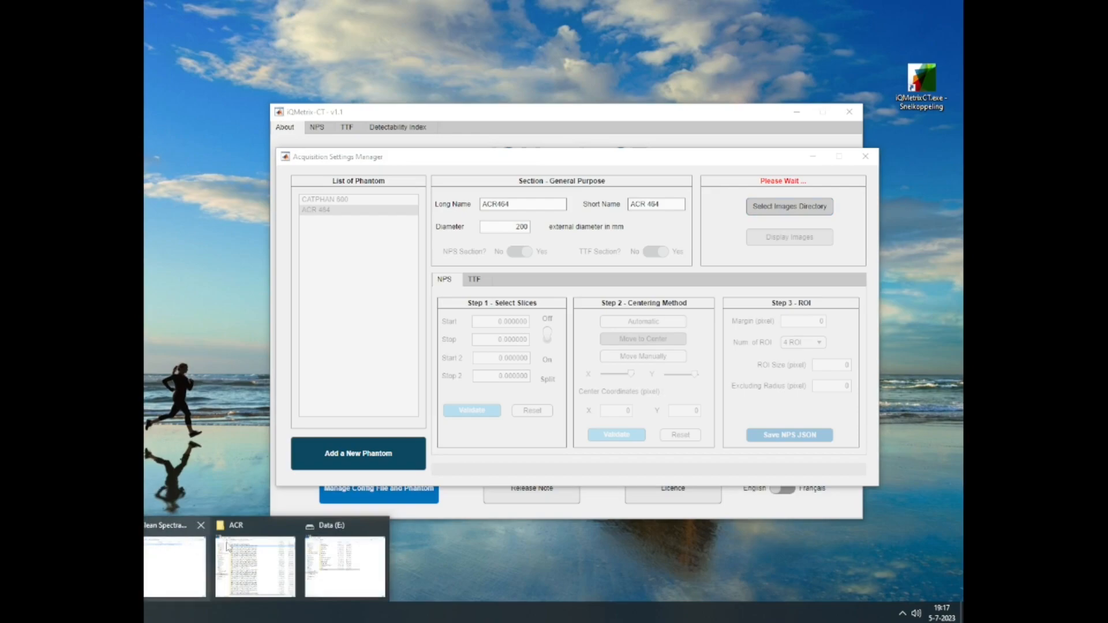
pyautogui.click(255, 566)
pyautogui.moveTo(363, 94); pyautogui.dragTo(574, 76)
pyautogui.doubleClick(551, 157)
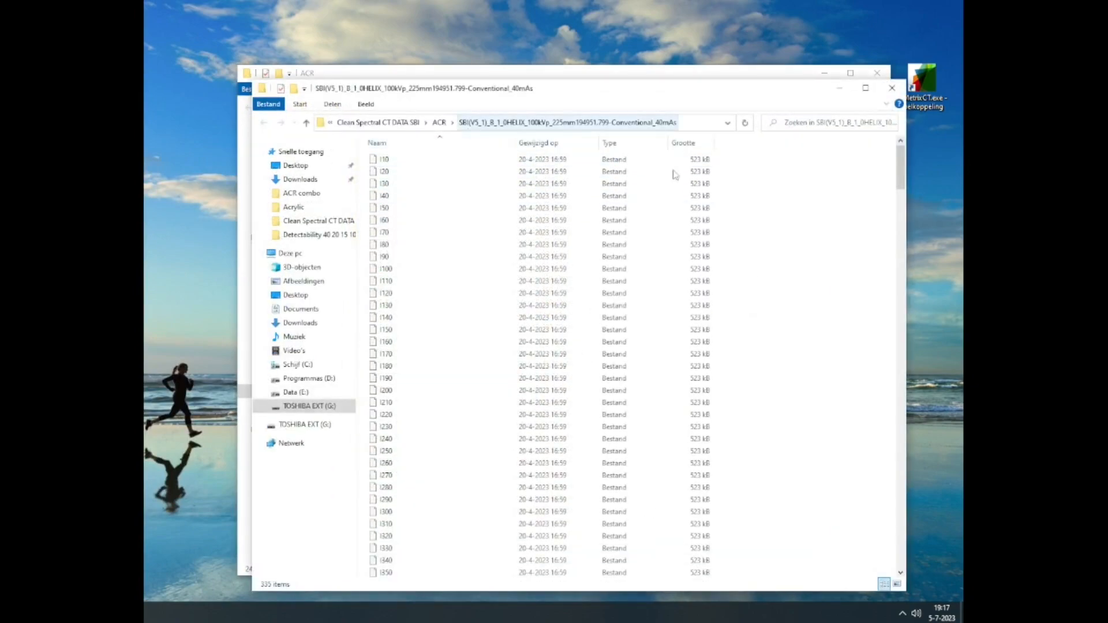
pyautogui.scroll(-20, 825, 263)
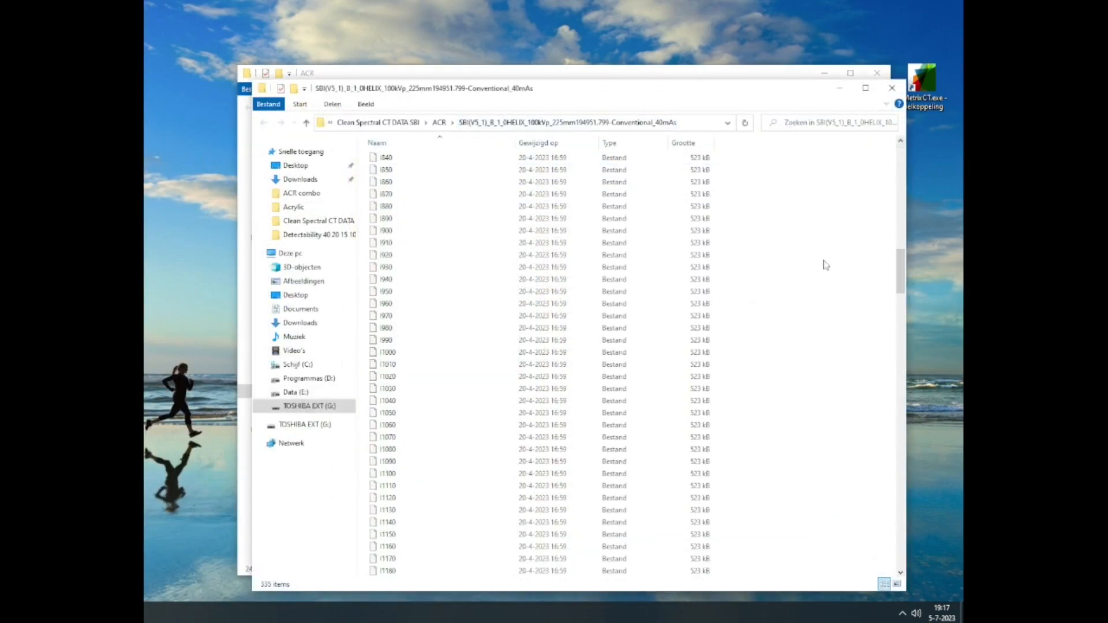
pyautogui.moveTo(901, 376); pyautogui.dragTo(901, 548)
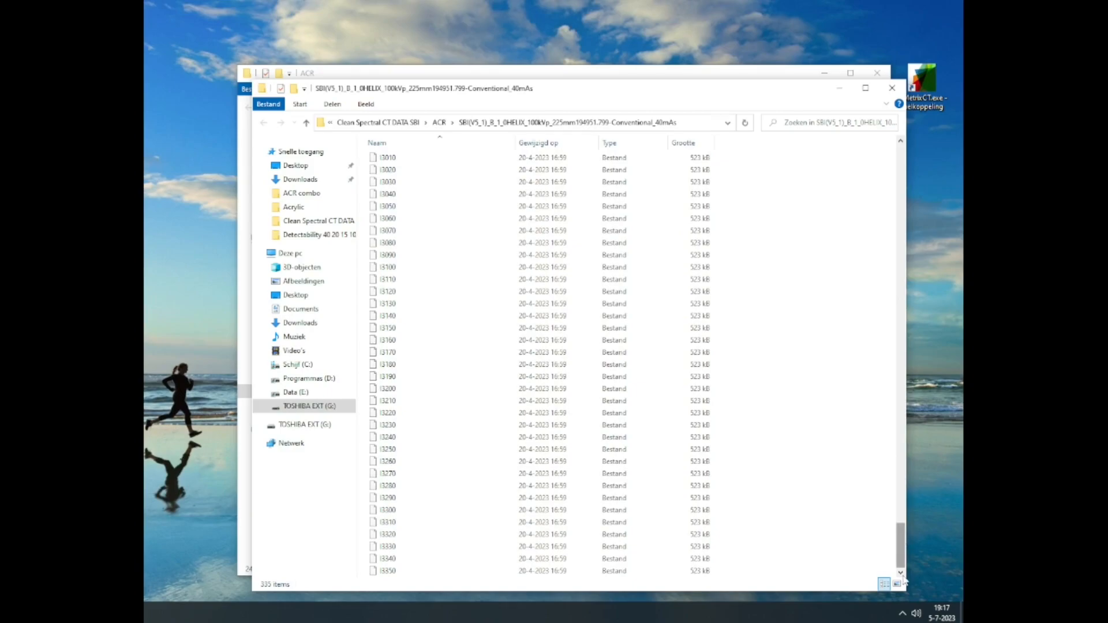
pyautogui.moveTo(901, 545); pyautogui.dragTo(841, 140)
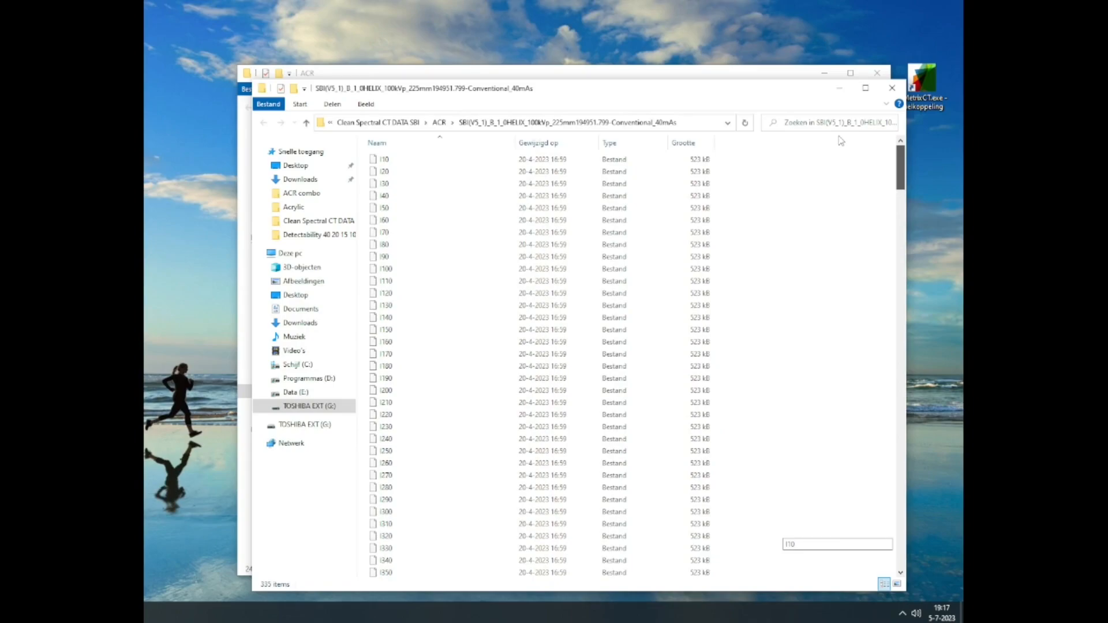
pyautogui.moveTo(841, 141)
pyautogui.mouseDown()
pyautogui.moveTo(878, 280)
pyautogui.moveTo(900, 568)
pyautogui.moveTo(826, 309)
pyautogui.moveTo(860, 156)
pyautogui.moveTo(838, 127)
pyautogui.mouseUp()
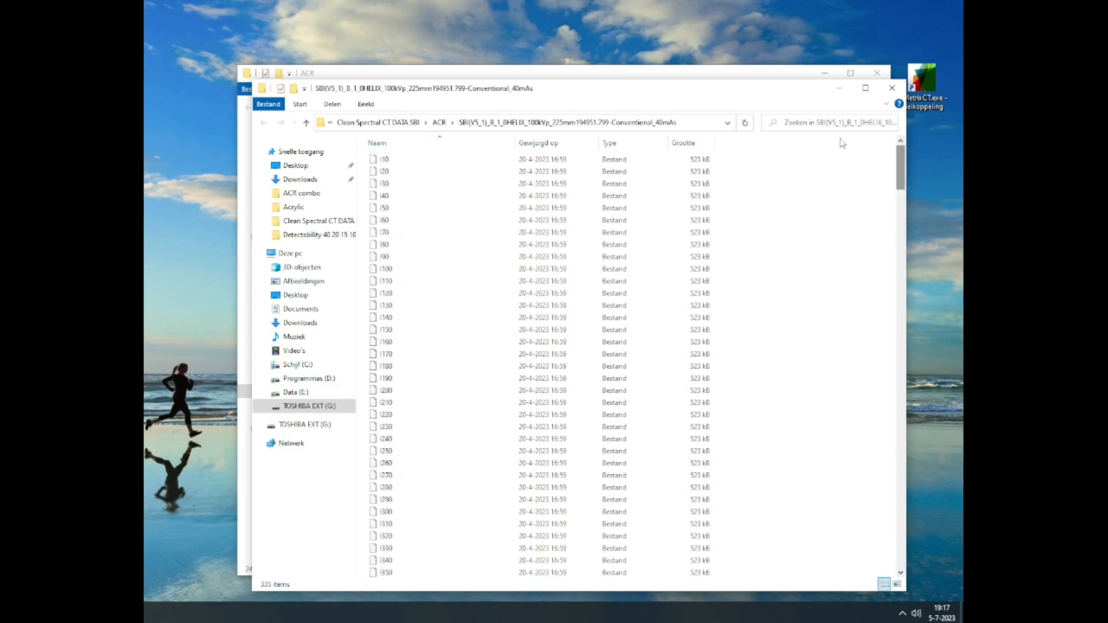
# Minimize the two File Explorer windows and display the loaded ACR 464 phantom images from the Acquisition Settings Manager.
pyautogui.click(839, 88)
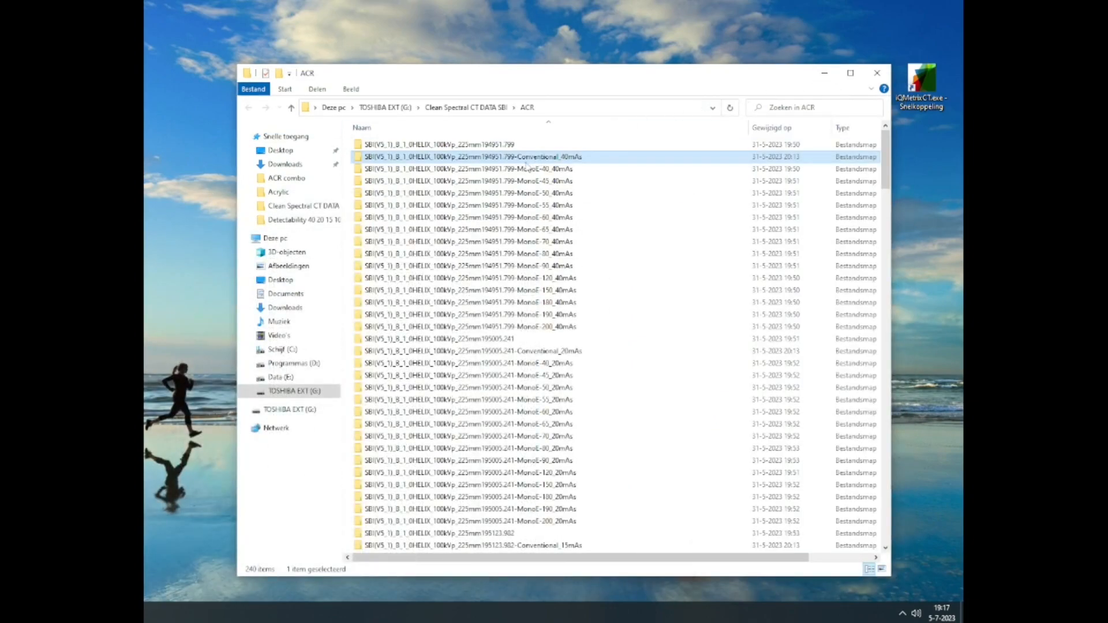
pyautogui.click(824, 74)
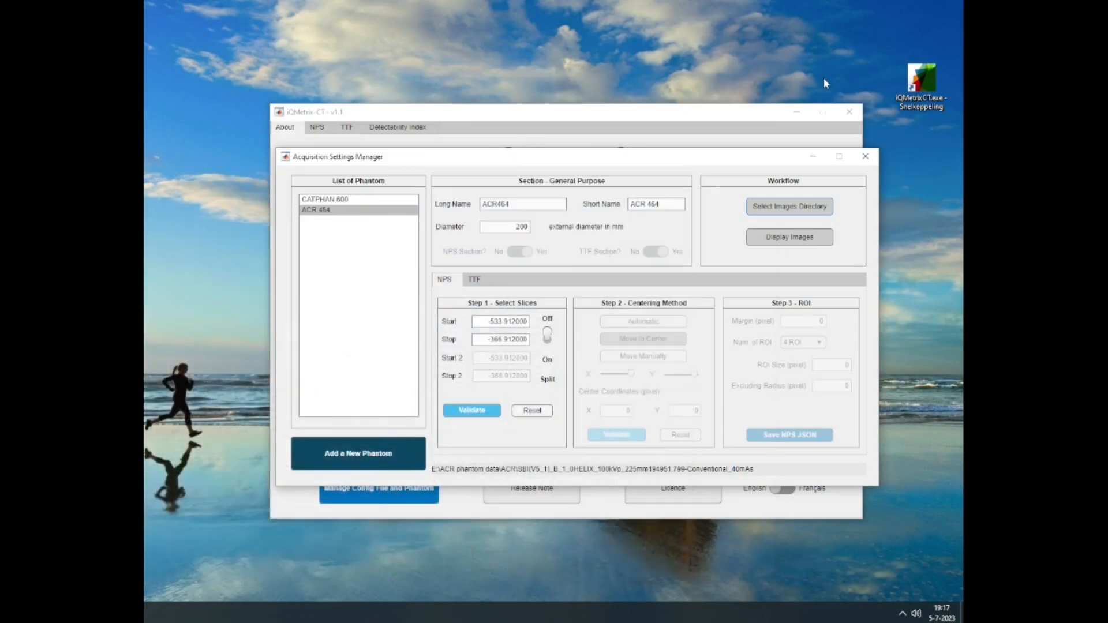
pyautogui.click(776, 238)
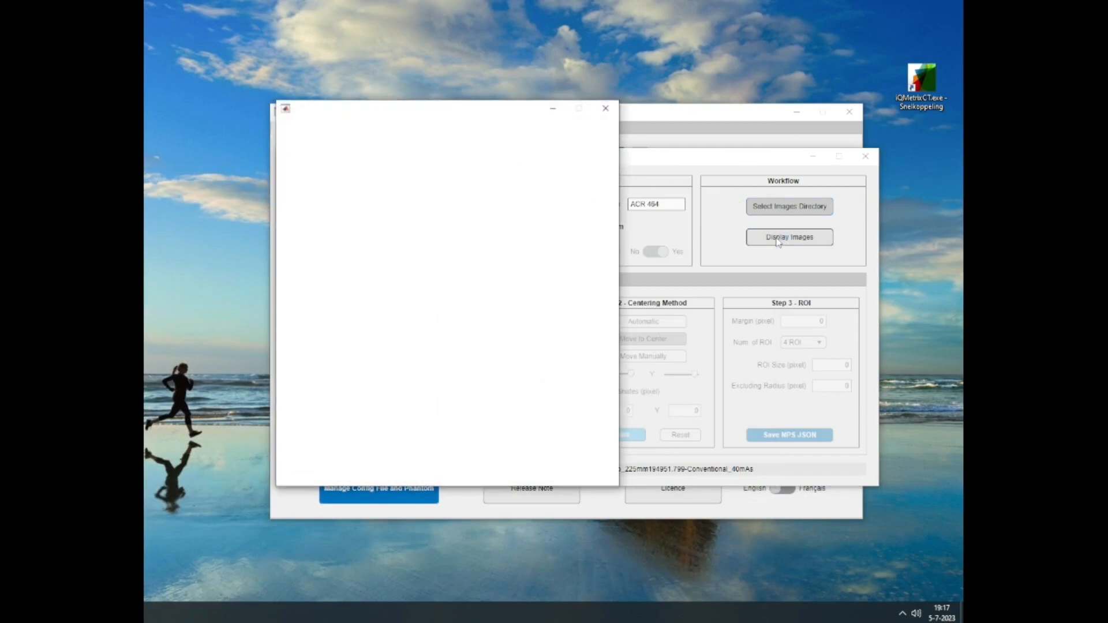
pyautogui.moveTo(476, 114); pyautogui.dragTo(452, 122)
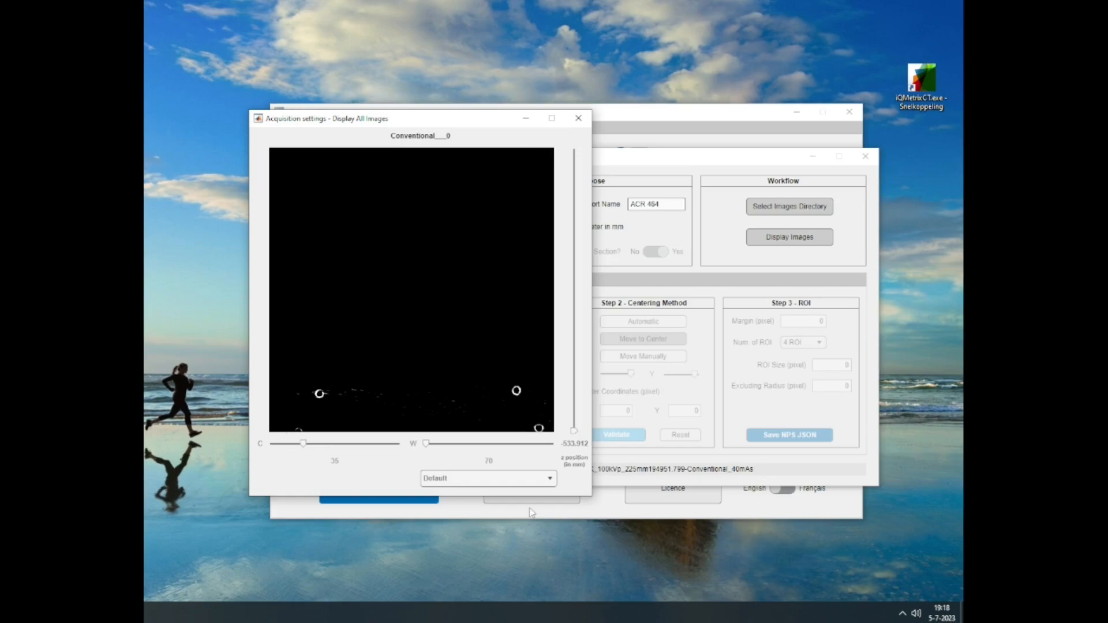
# Apply the Soft Tissue window preset to the displayed images and move through the slices to a uniform phantom section.
pyautogui.click(521, 478)
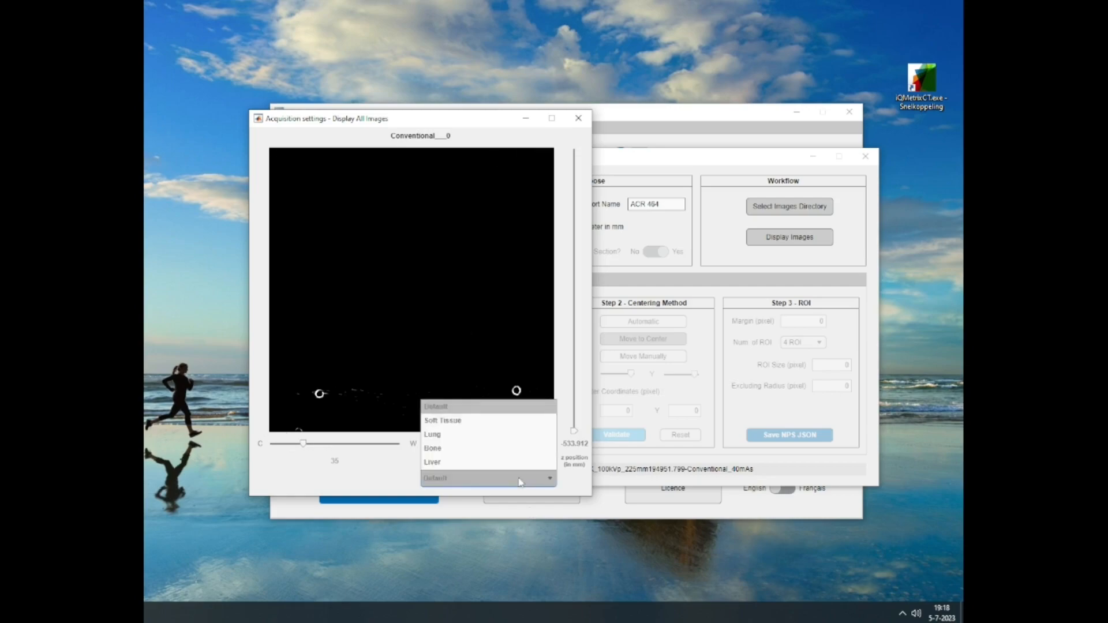
pyautogui.click(494, 422)
pyautogui.moveTo(487, 118); pyautogui.dragTo(542, 115)
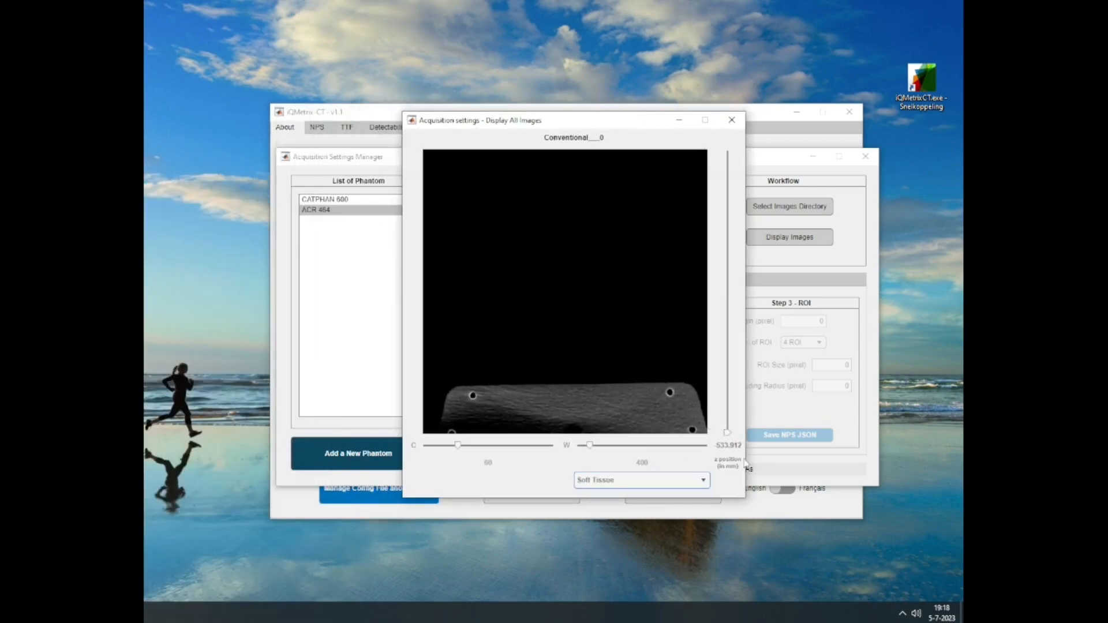
pyautogui.moveTo(727, 432); pyautogui.dragTo(727, 267)
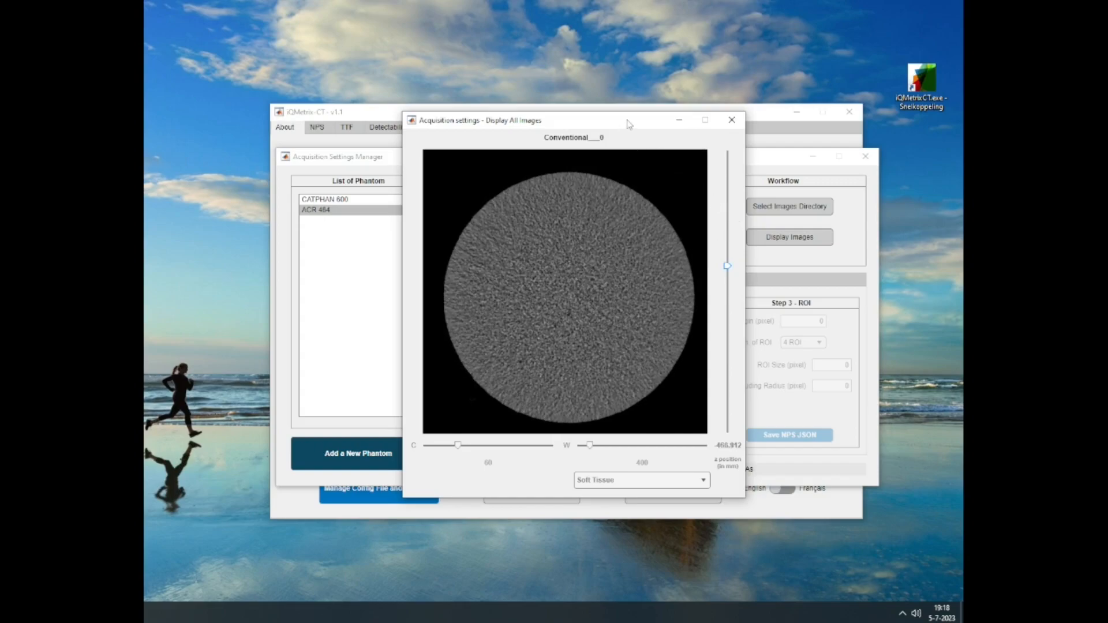
# Arrange the image display beside the Acquisition Settings Manager, show the NPS settings, and bring the phantom images to the front.
pyautogui.moveTo(629, 124); pyautogui.dragTo(322, 119)
pyautogui.moveTo(602, 164); pyautogui.dragTo(679, 149)
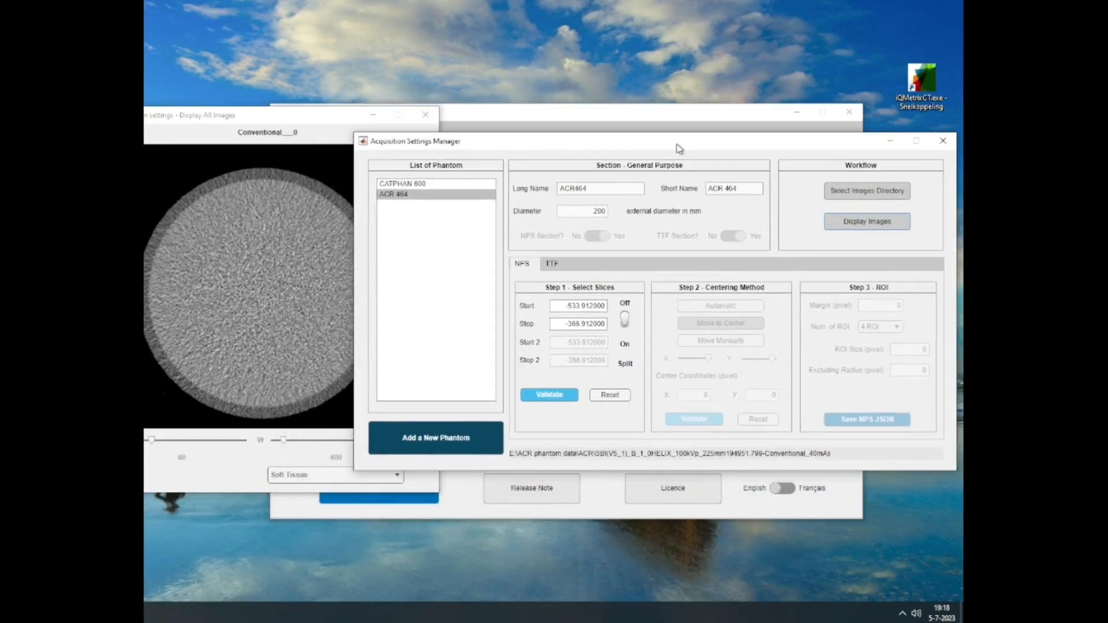
pyautogui.moveTo(338, 118); pyautogui.dragTo(402, 105)
pyautogui.click(530, 264)
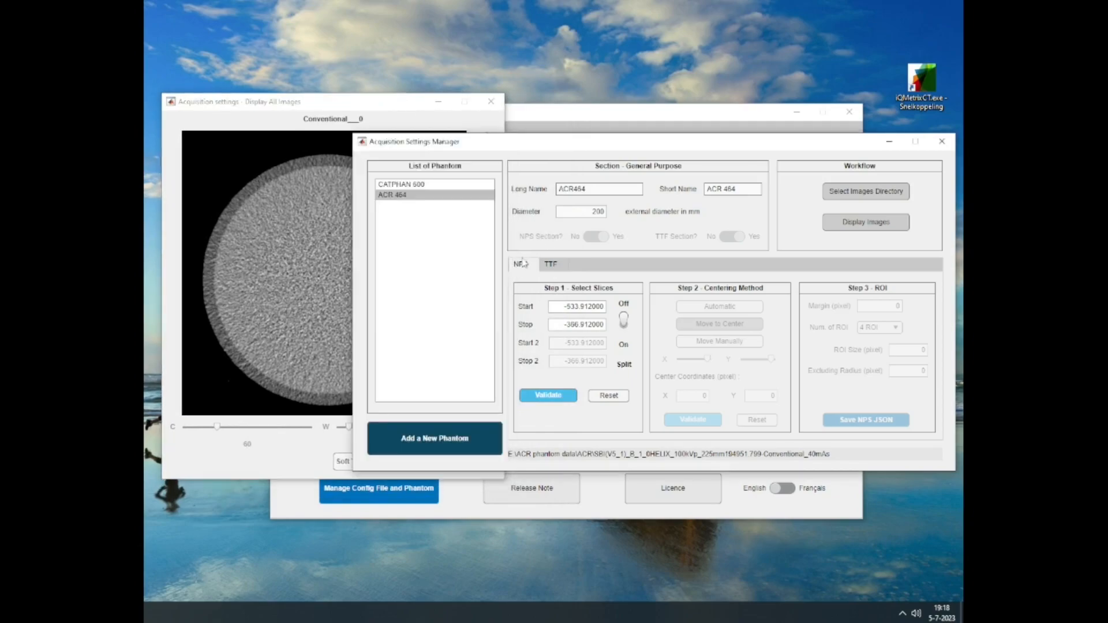
pyautogui.click(406, 104)
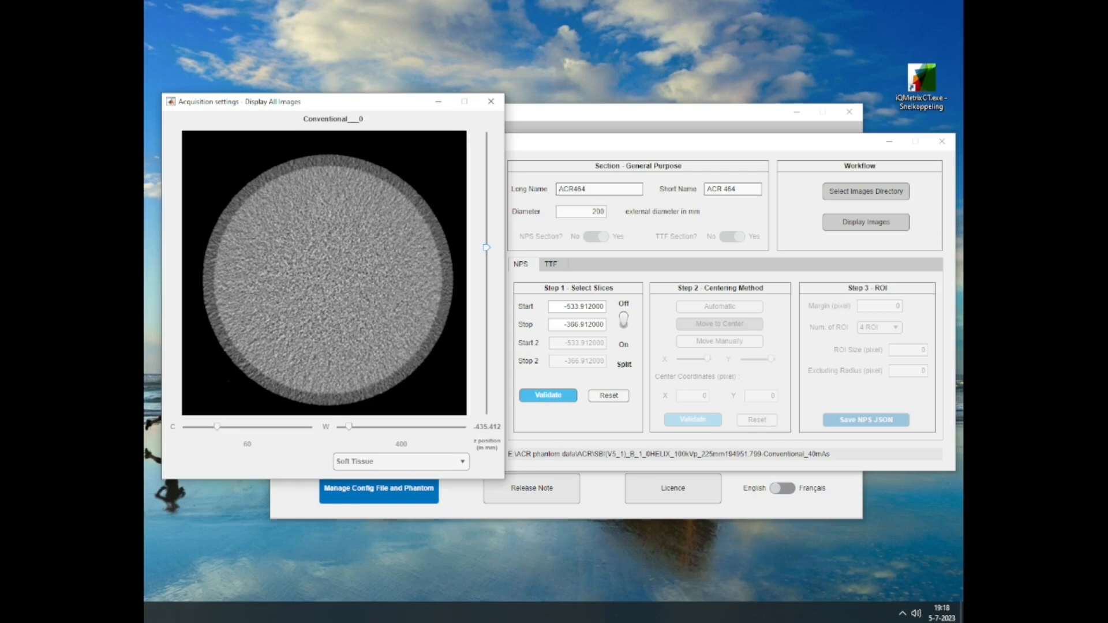
# Switch to the browser, review the CT ACR 464 phantom module diagrams in the datasheet, and return to the phantom images.
pyautogui.hotkey('alt', 'Tab')
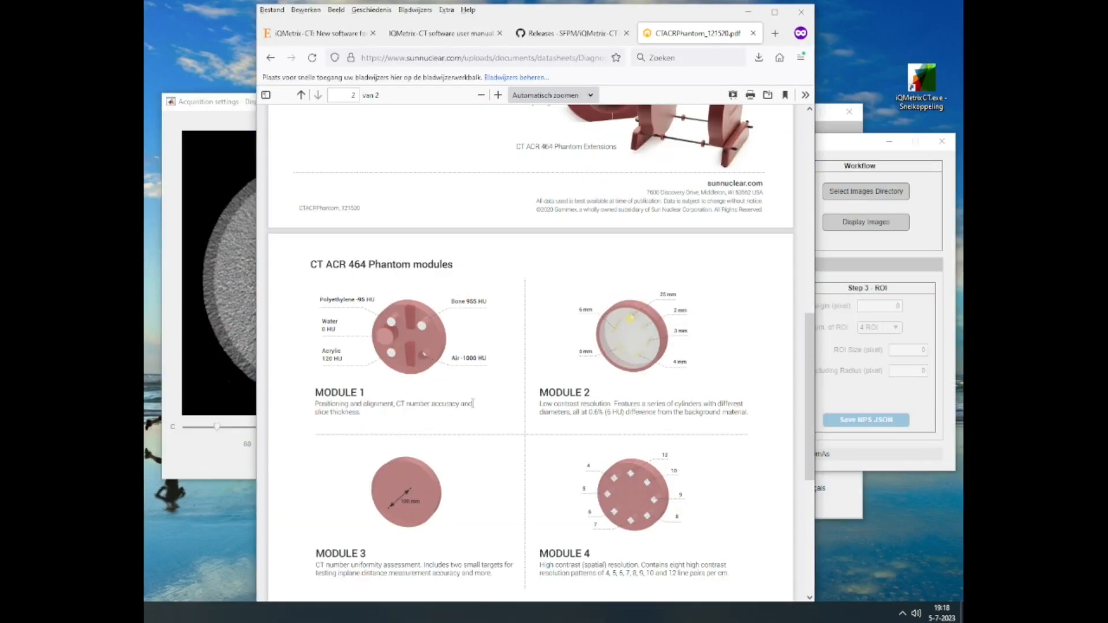
pyautogui.scroll(-1, 474, 402)
pyautogui.scroll(-1, 473, 401)
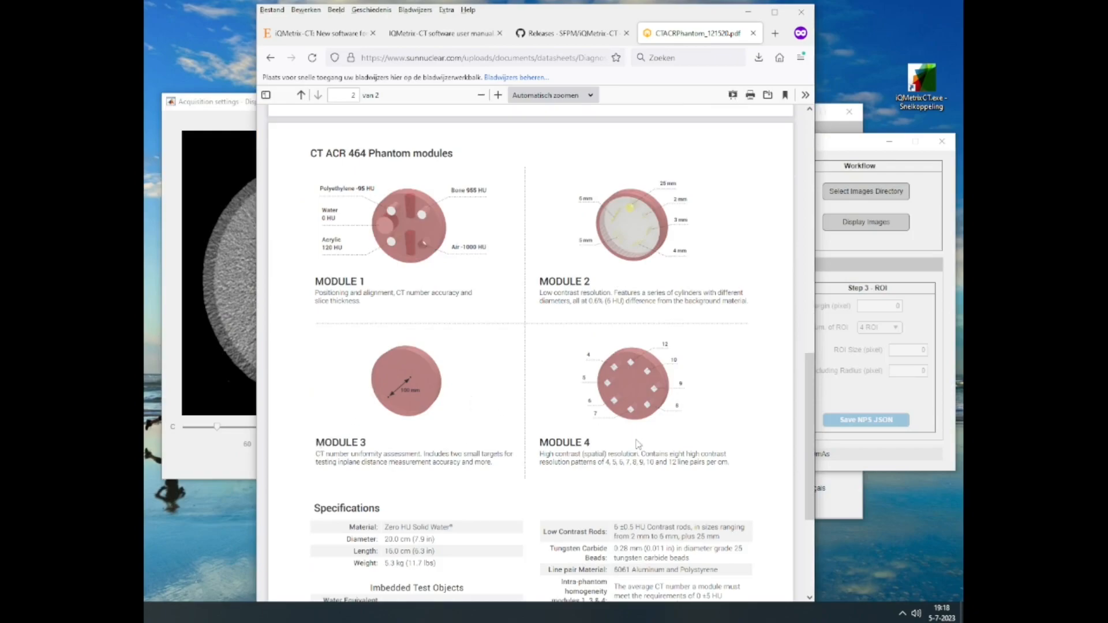
pyautogui.click(234, 227)
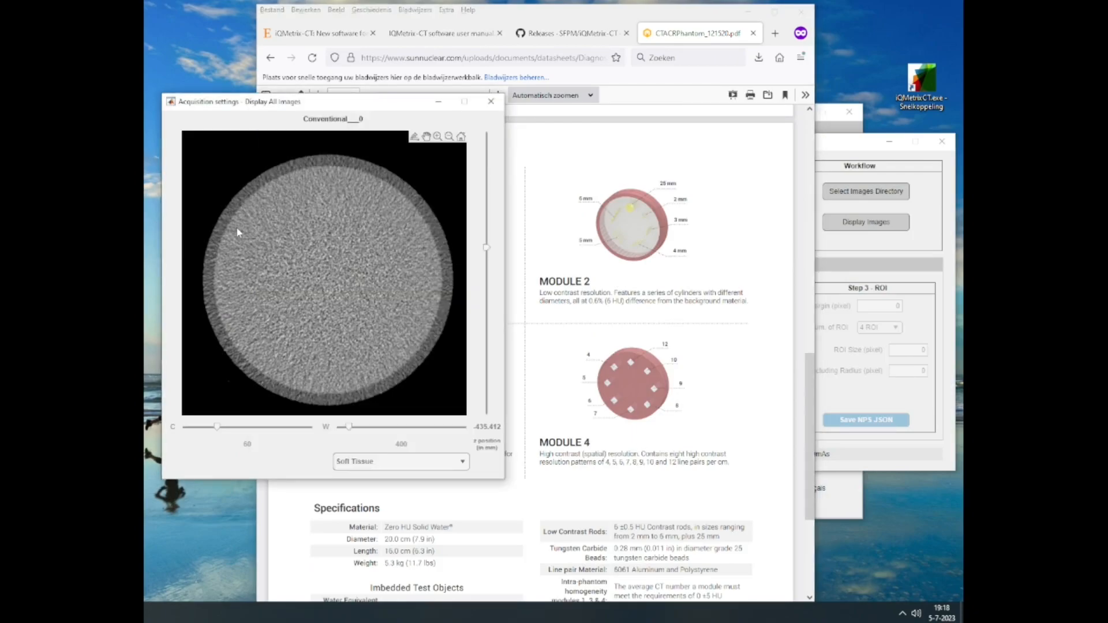
pyautogui.click(749, 13)
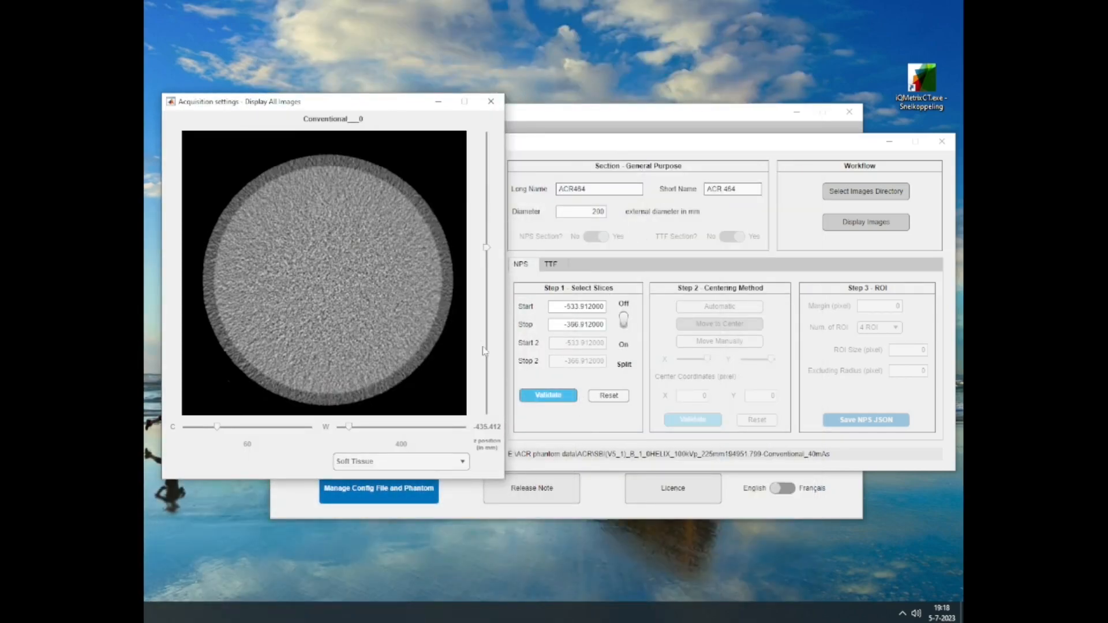
# Browse the phantom slices to the uniformity module with its two small targets, and turn on split slice selection for NPS.
pyautogui.moveTo(486, 250); pyautogui.dragTo(488, 257)
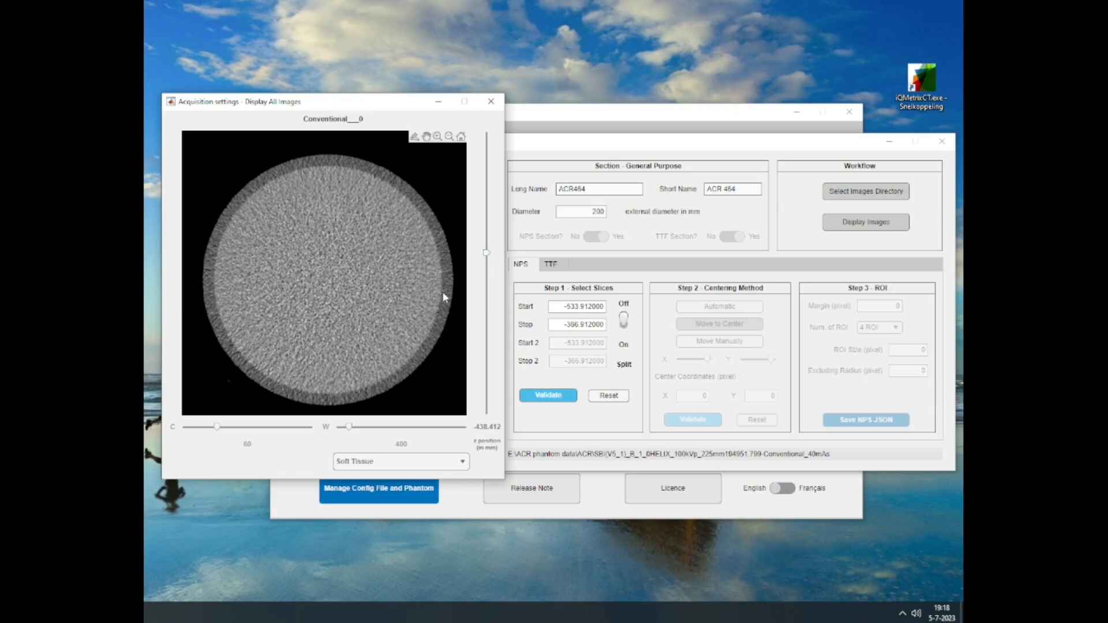
pyautogui.click(487, 283)
pyautogui.scroll(3, 399, 290)
pyautogui.scroll(-2, 400, 294)
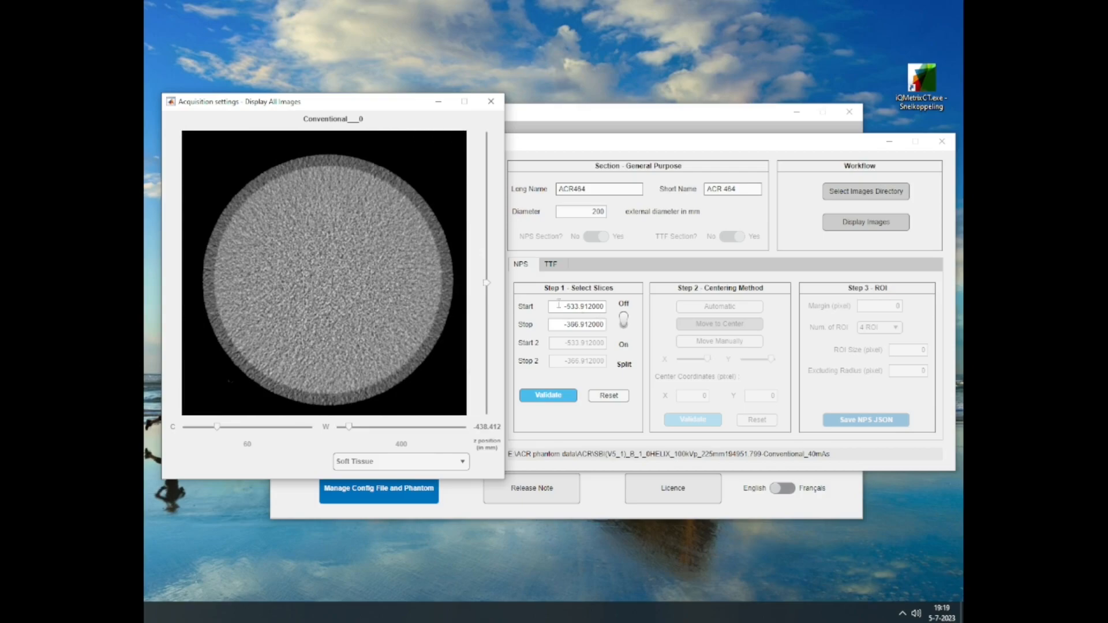
pyautogui.moveTo(488, 286)
pyautogui.mouseDown()
pyautogui.moveTo(488, 297)
pyautogui.moveTo(487, 243)
pyautogui.moveTo(489, 317)
pyautogui.moveTo(487, 304)
pyautogui.mouseUp()
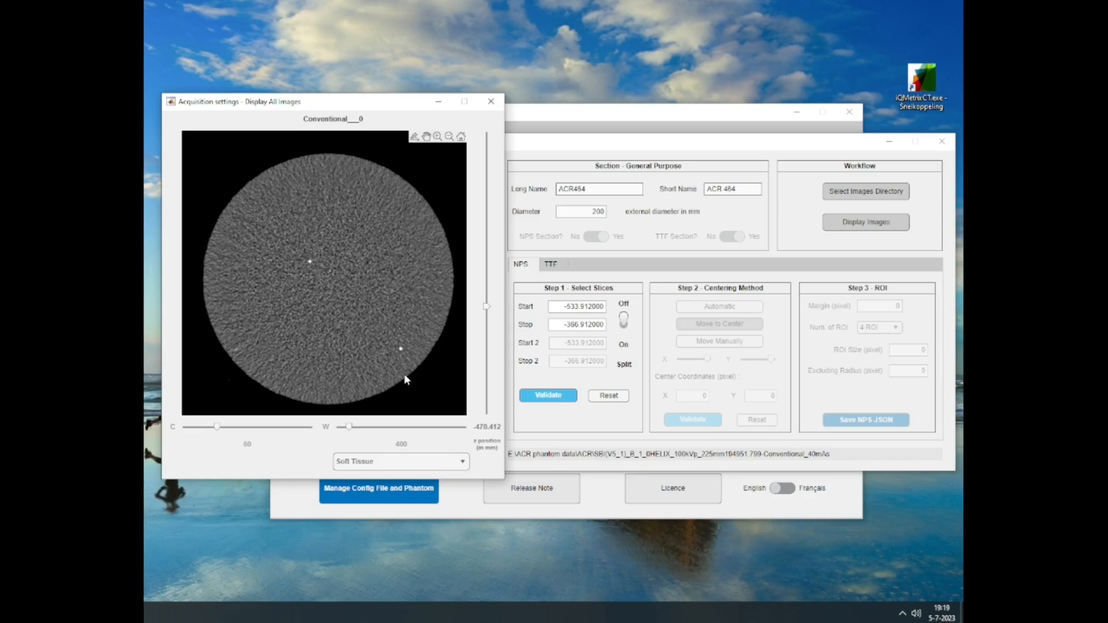
pyautogui.click(625, 322)
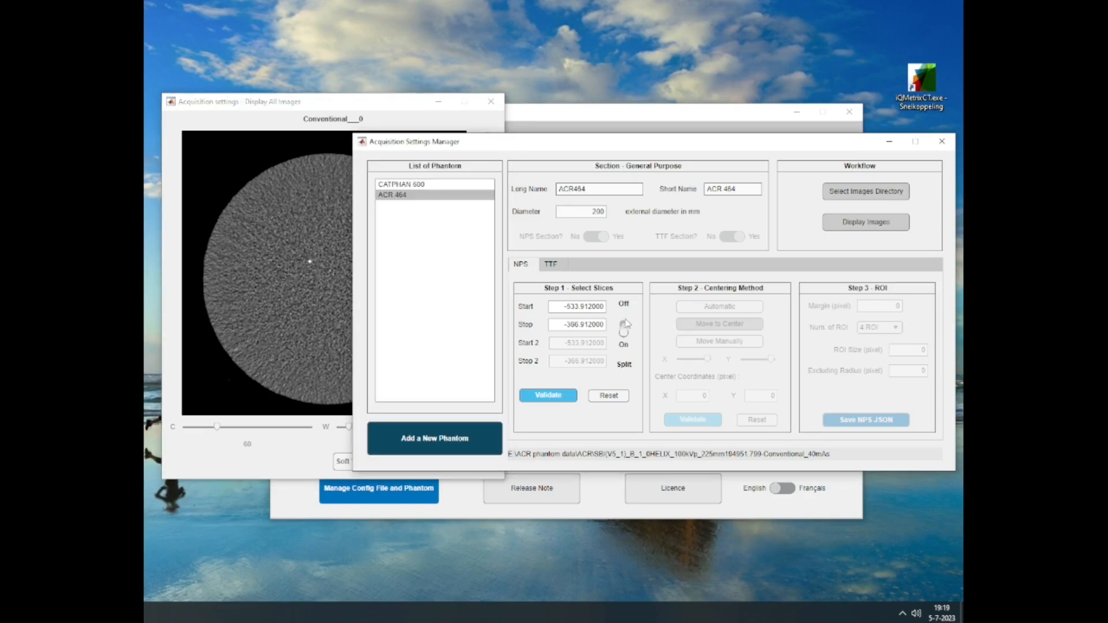
pyautogui.click(282, 311)
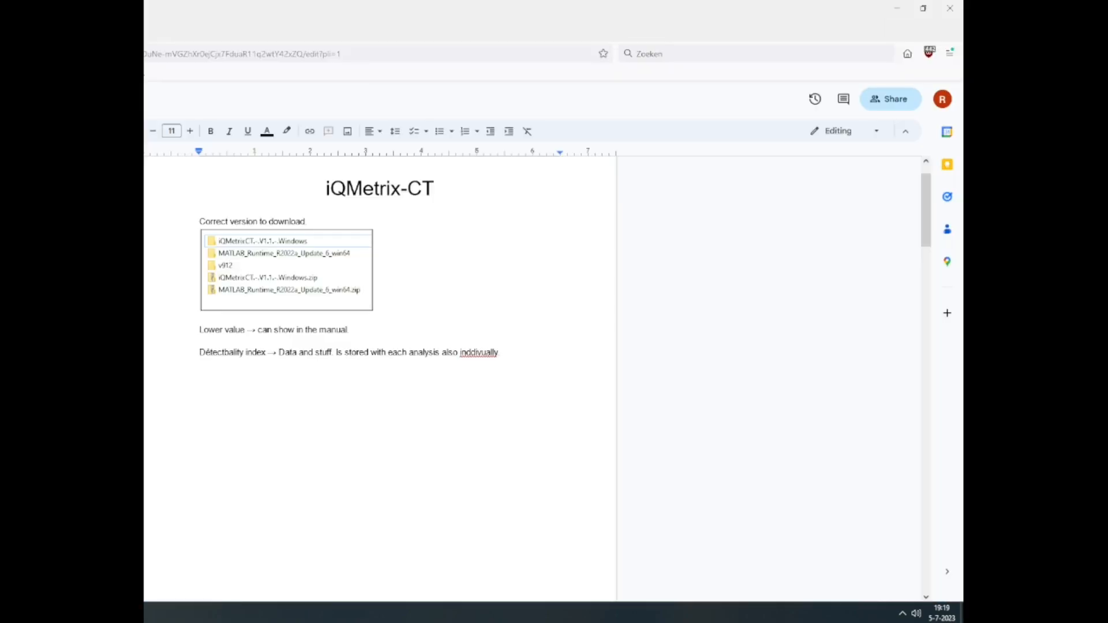
# In the iQMetrix-CT notes document, find the 10mAs NPS calculation and bold its slice ranges, -484.400 until -474.900 & -464.900 until -459.400.
pyautogui.scroll(-10, 494, 371)
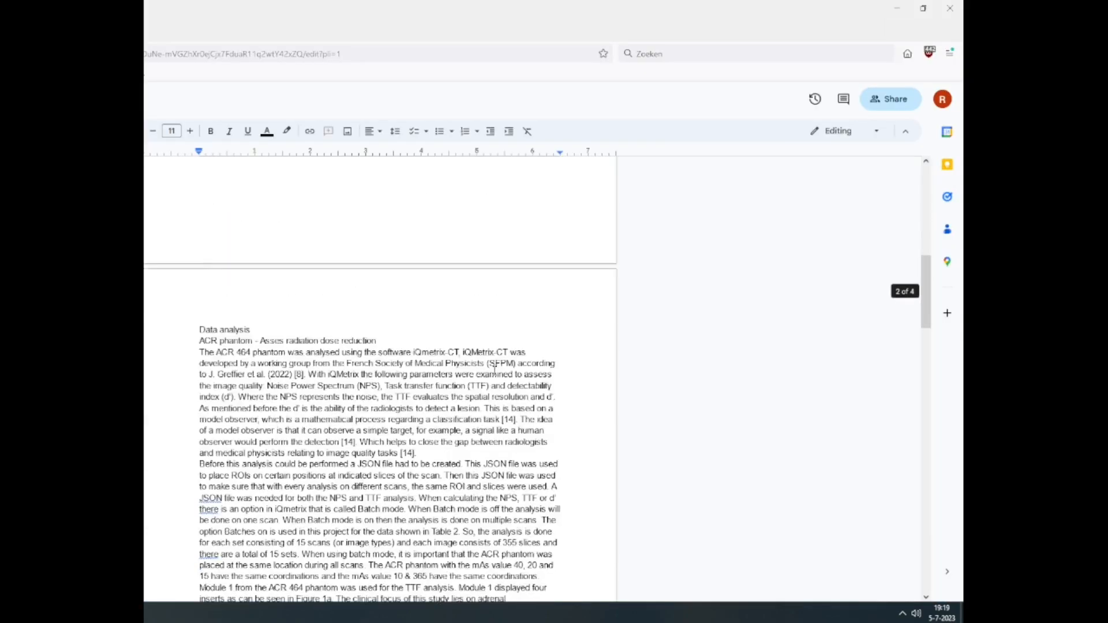
pyautogui.scroll(7, 675, 363)
pyautogui.scroll(-10, 739, 364)
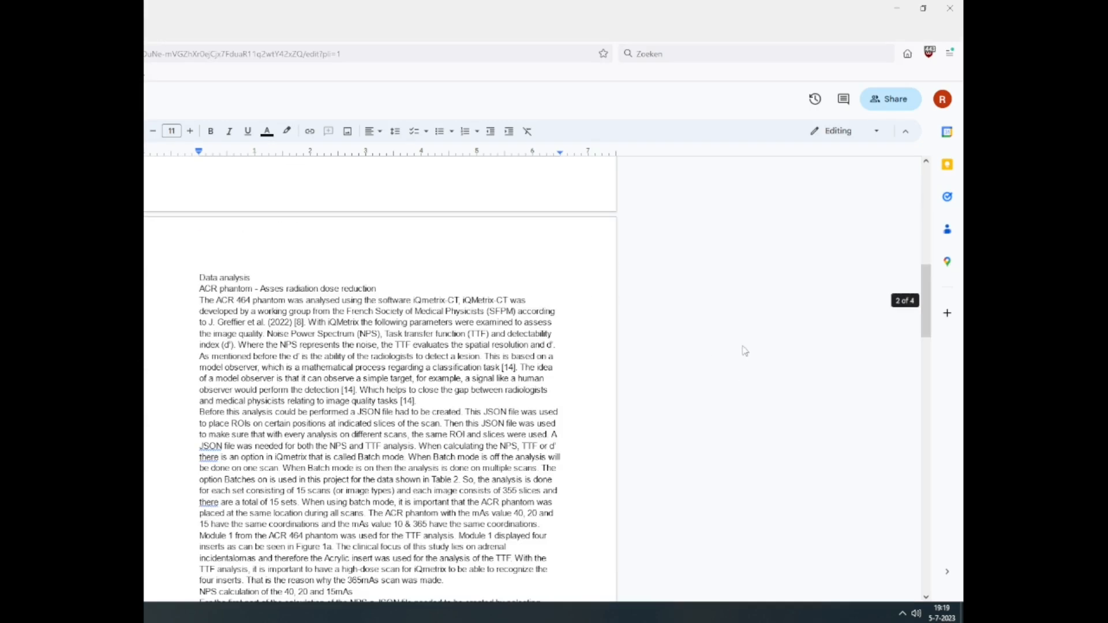
pyautogui.scroll(3, 216, 316)
pyautogui.scroll(-8, 200, 296)
pyautogui.scroll(-1, 215, 314)
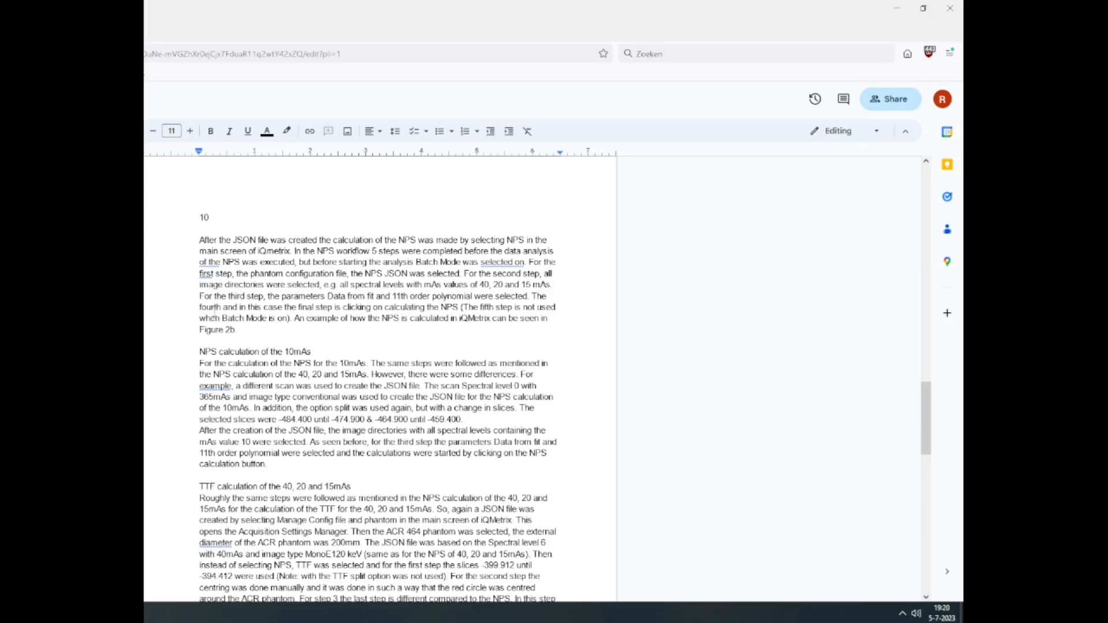
pyautogui.scroll(-2, 271, 361)
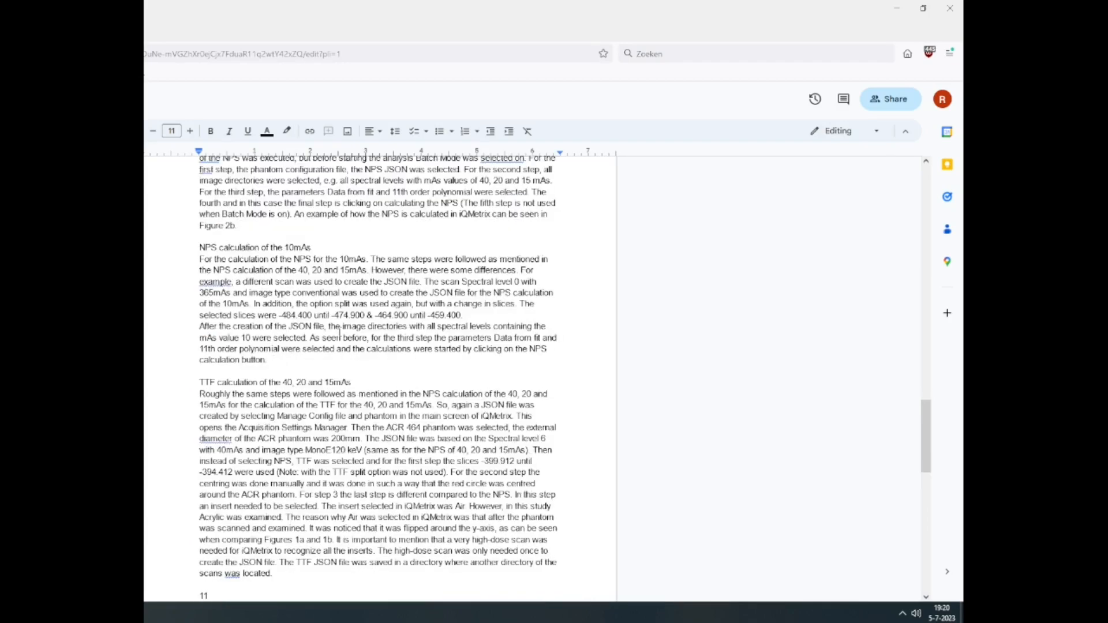
pyautogui.moveTo(466, 316); pyautogui.dragTo(280, 316)
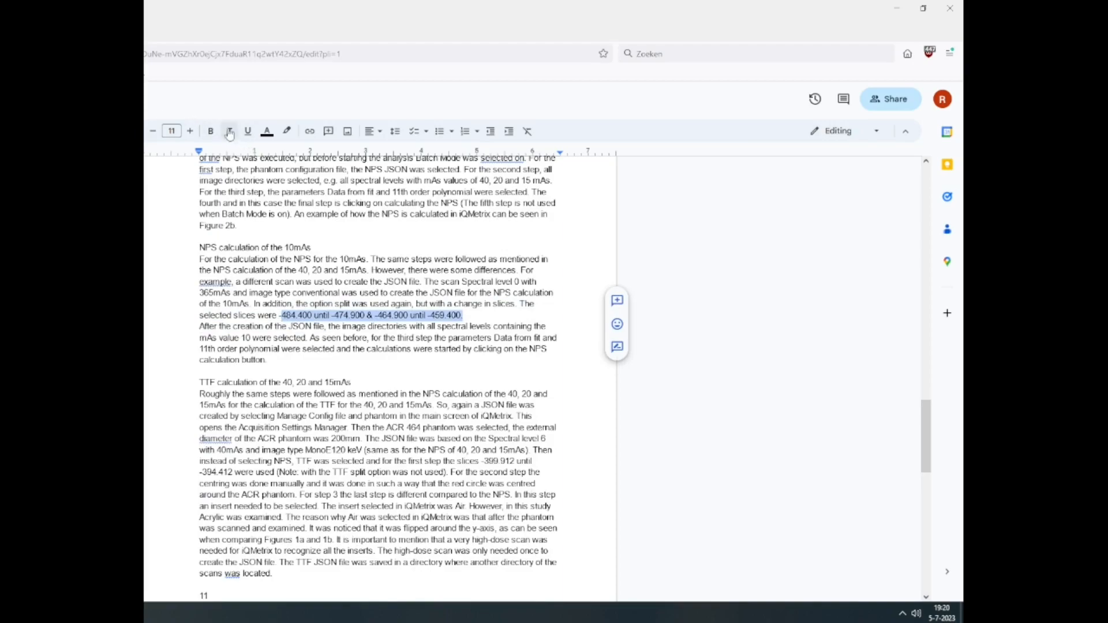
pyautogui.click(210, 131)
pyautogui.click(381, 350)
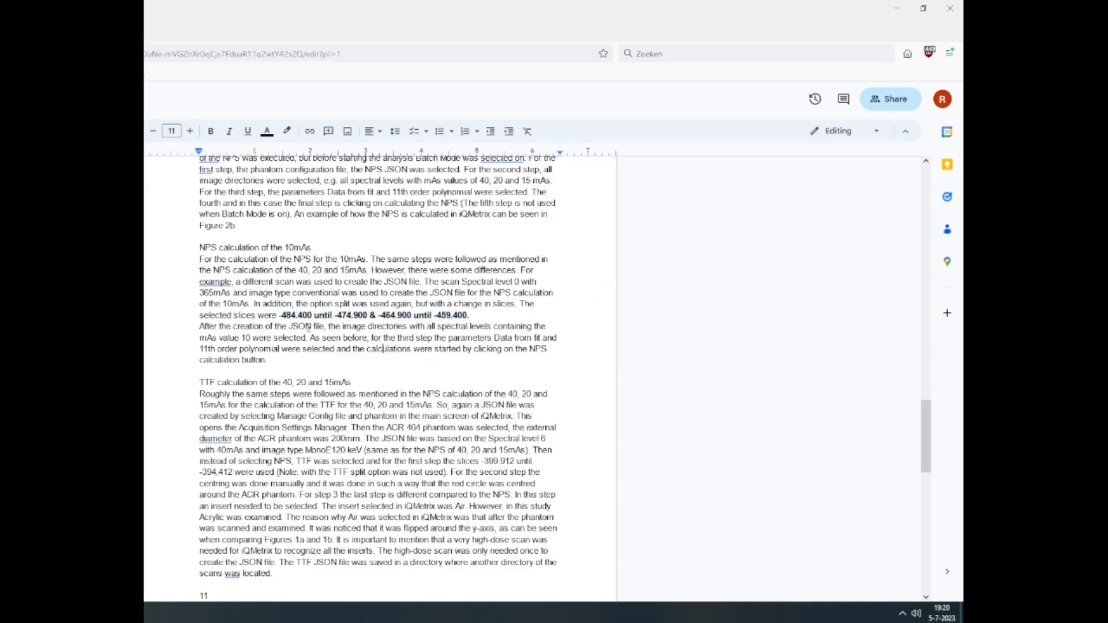
# Copy -484.400 from the notes document and enter it as the Start 1 slice of the NPS selection.
pyautogui.moveTo(313, 316); pyautogui.dragTo(279, 316)
pyautogui.hotkey('ctrl', 'c')
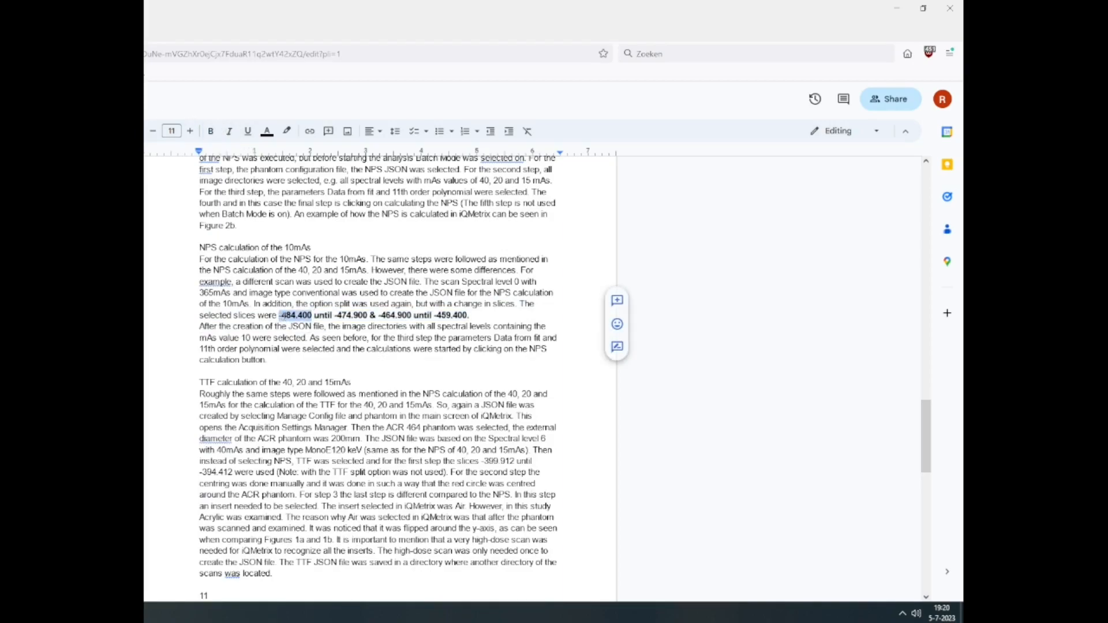
pyautogui.click(362, 372)
pyautogui.click(897, 8)
pyautogui.doubleClick(589, 306)
pyautogui.hotkey('ctrl', 'v')
pyautogui.press('Return')
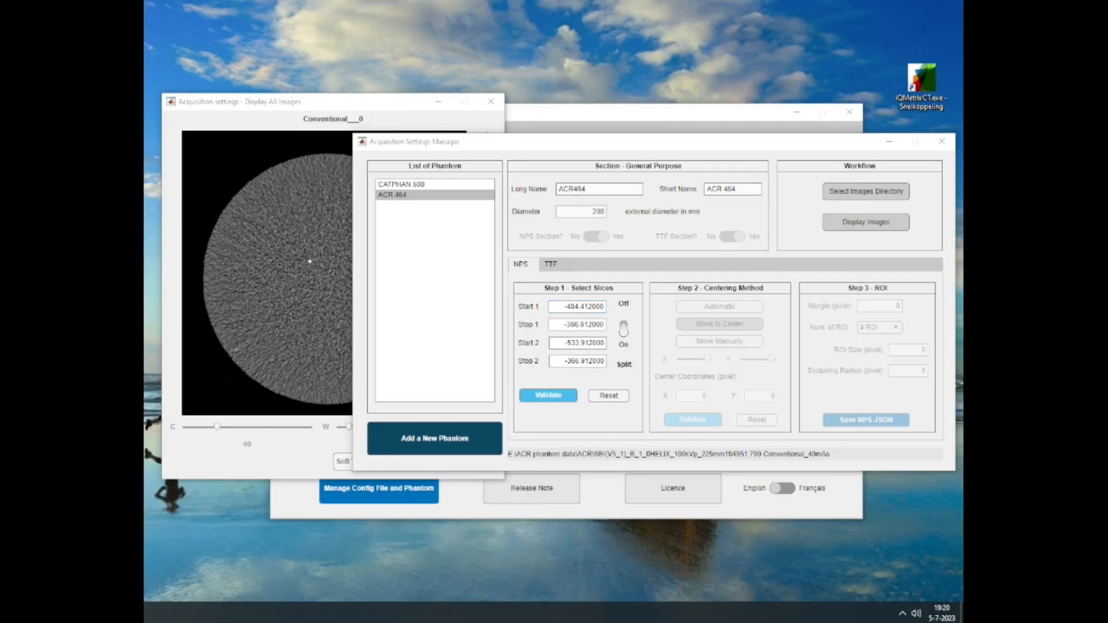
# Copy -474.900 from the notes document and enter it as the Stop 1 slice of the NPS selection.
pyautogui.hotkey('alt', 'Tab')
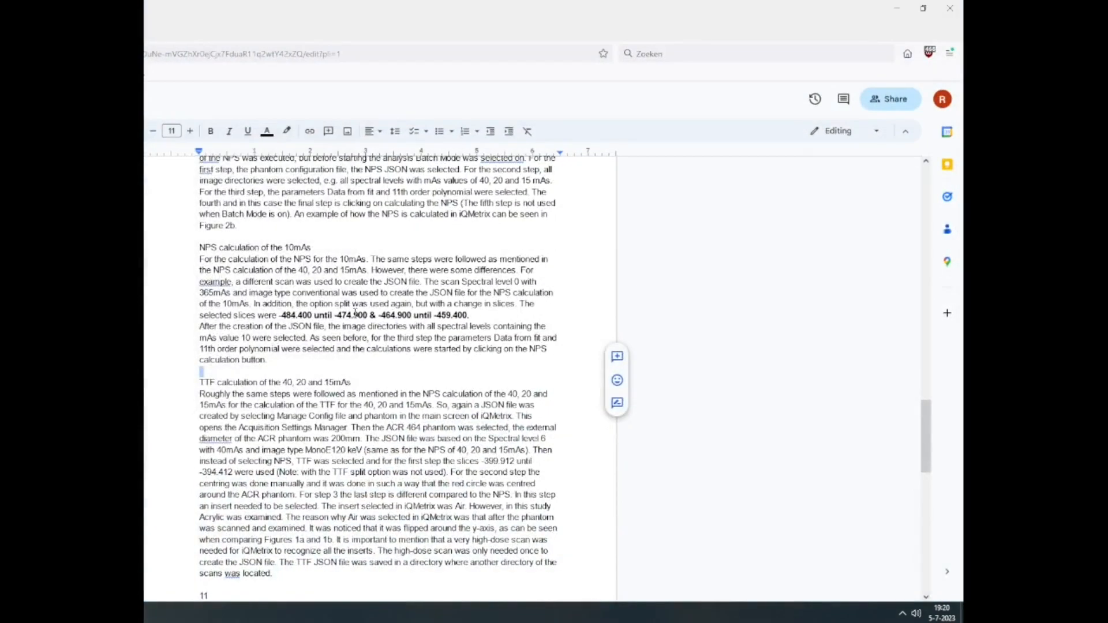
pyautogui.moveTo(368, 315); pyautogui.dragTo(335, 315)
pyautogui.hotkey('ctrl', 'c')
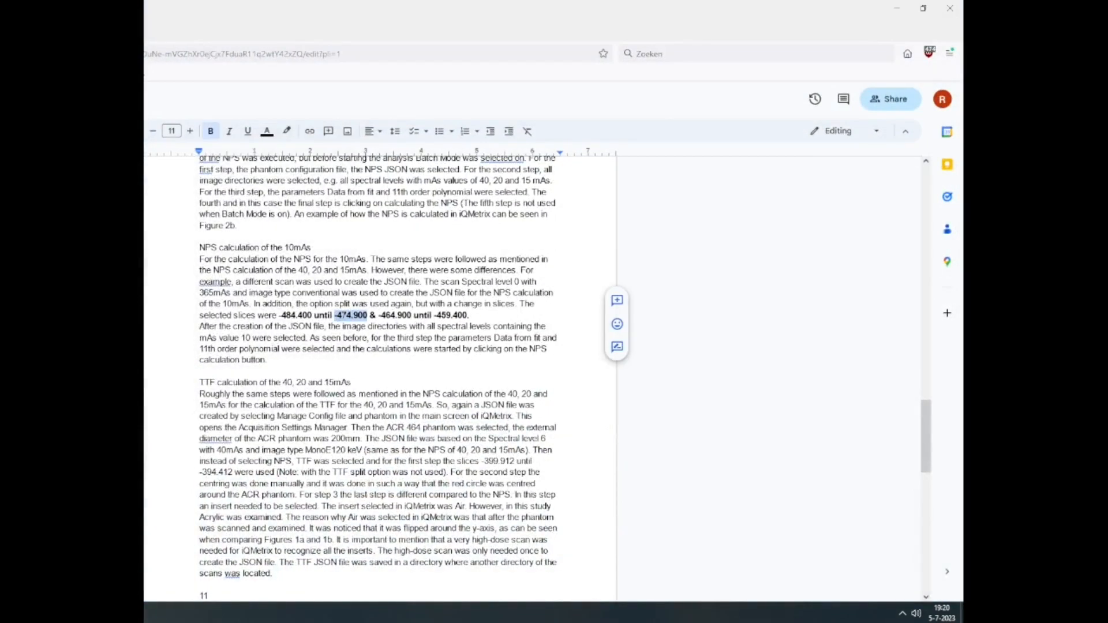
pyautogui.click(897, 9)
pyautogui.doubleClick(590, 325)
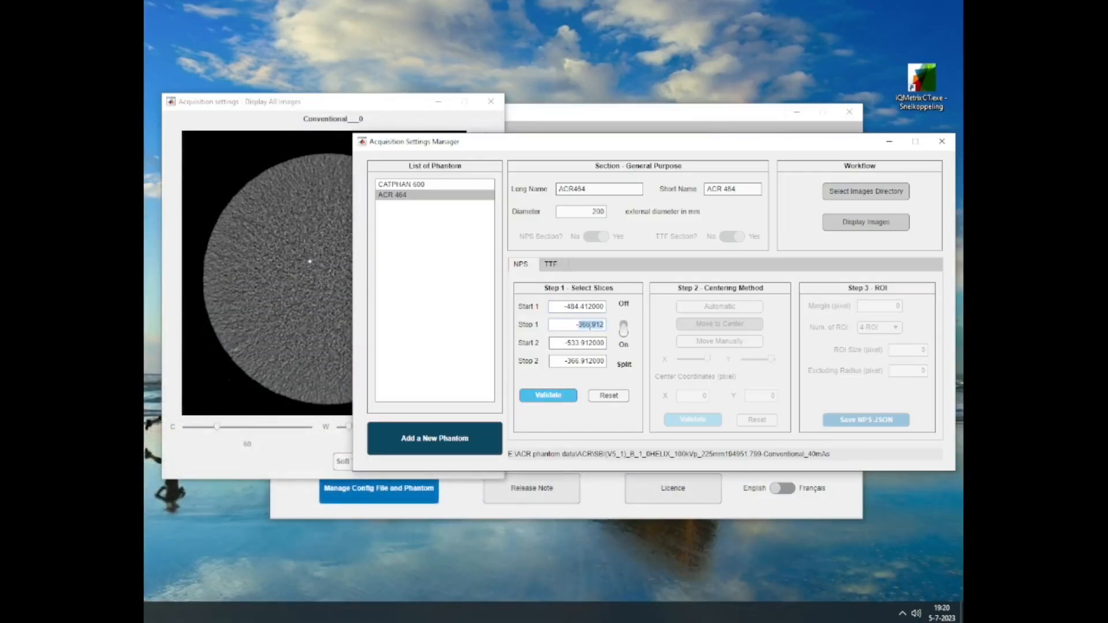
pyautogui.hotkey('ctrl', 'v')
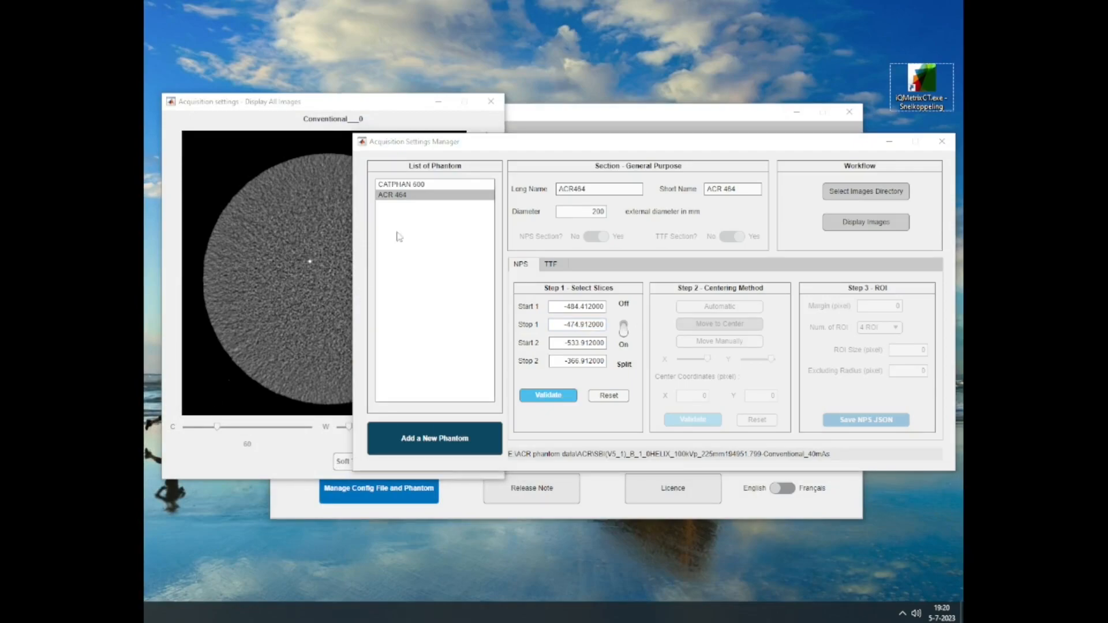
# Read the slice selection section of the iQMetrix-CT user manual, including the rules for split ranges and exact start and stop values.
pyautogui.click(333, 105)
pyautogui.moveTo(333, 106); pyautogui.dragTo(215, 85)
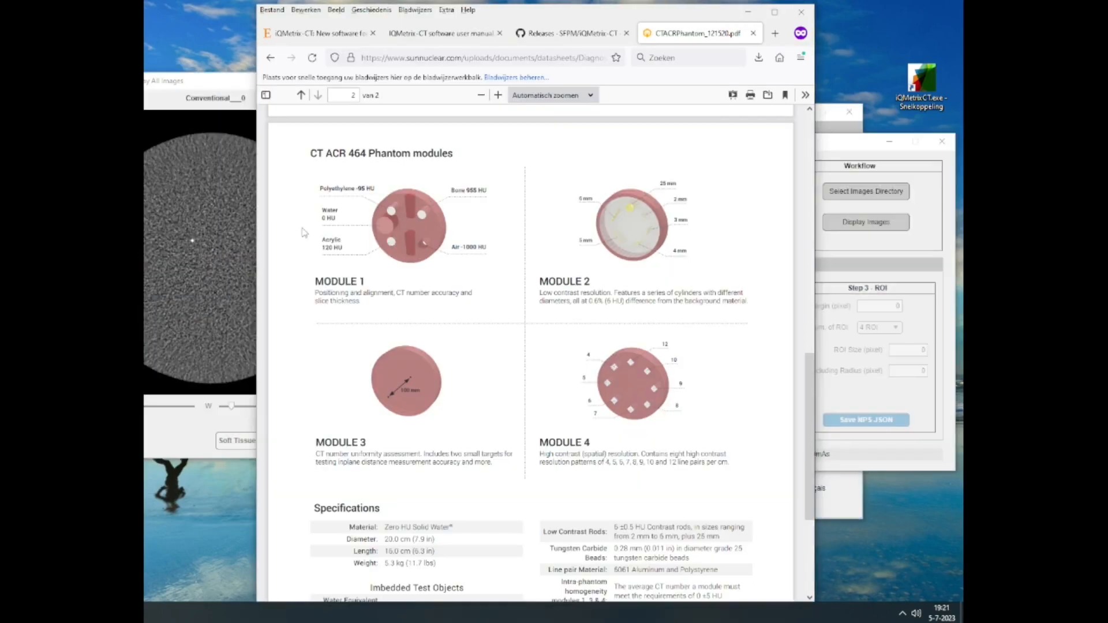
pyautogui.click(438, 33)
pyautogui.scroll(-10, 510, 198)
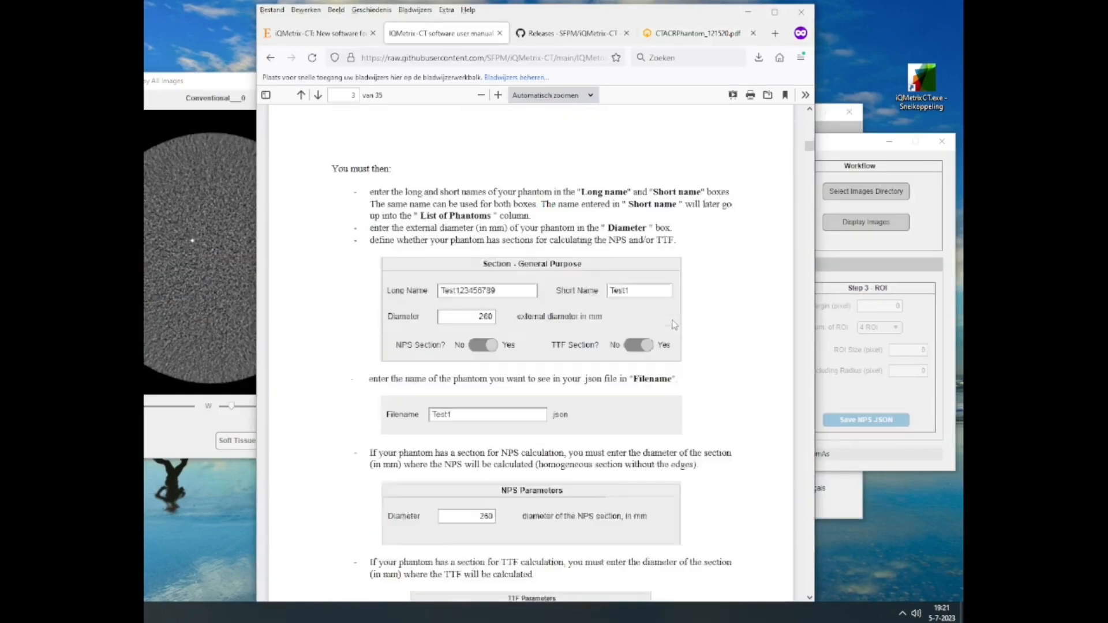
pyautogui.scroll(-6, 698, 321)
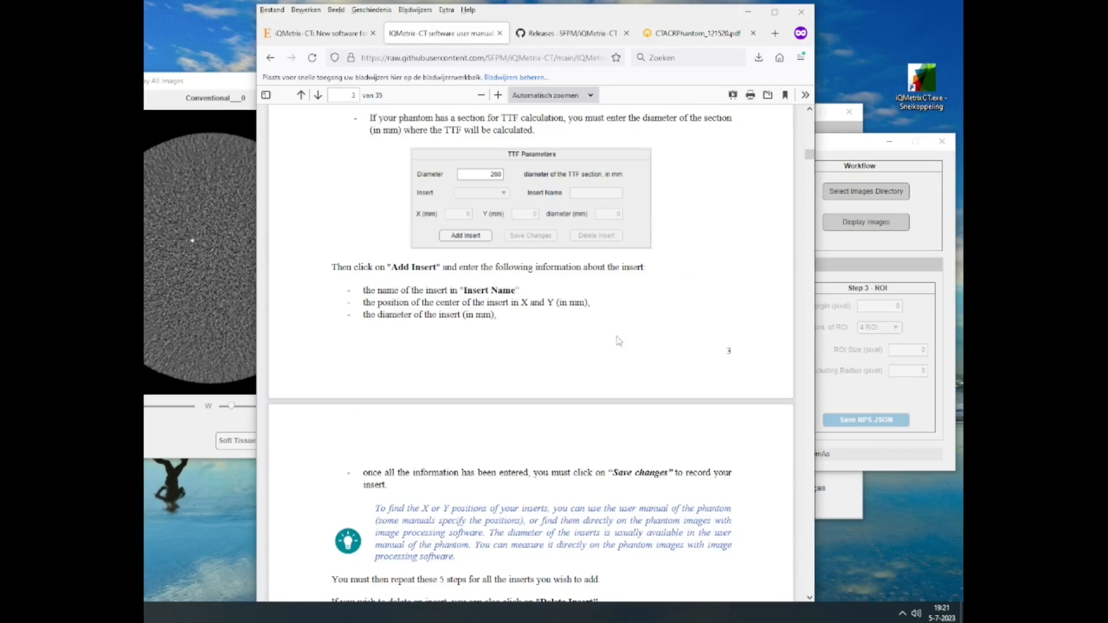
pyautogui.scroll(-5, 595, 346)
pyautogui.scroll(-15, 595, 345)
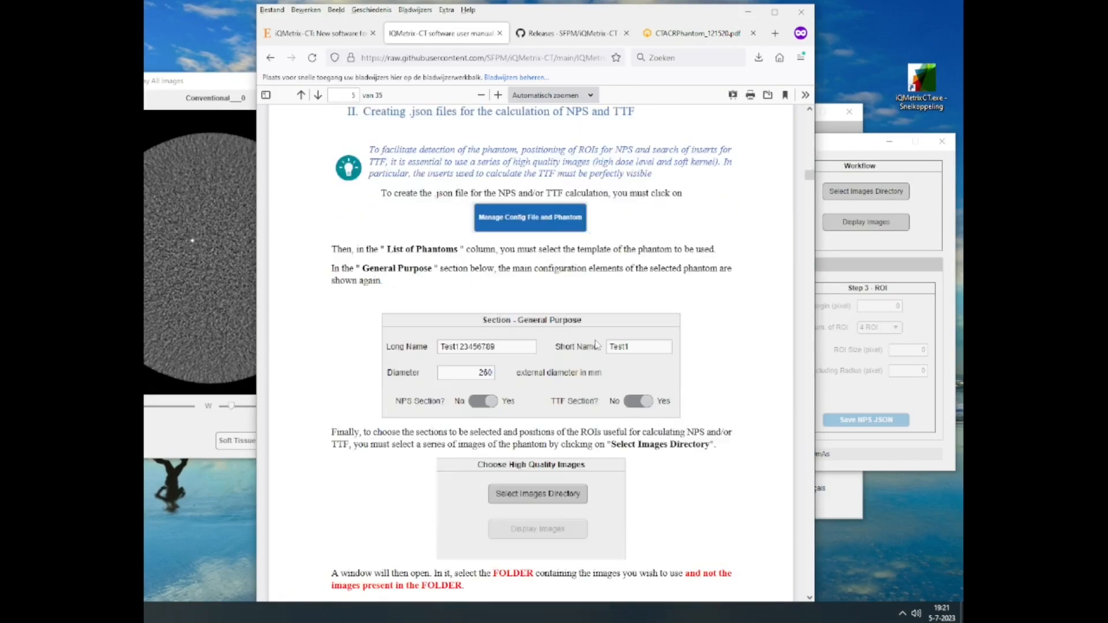
pyautogui.scroll(-12, 546, 358)
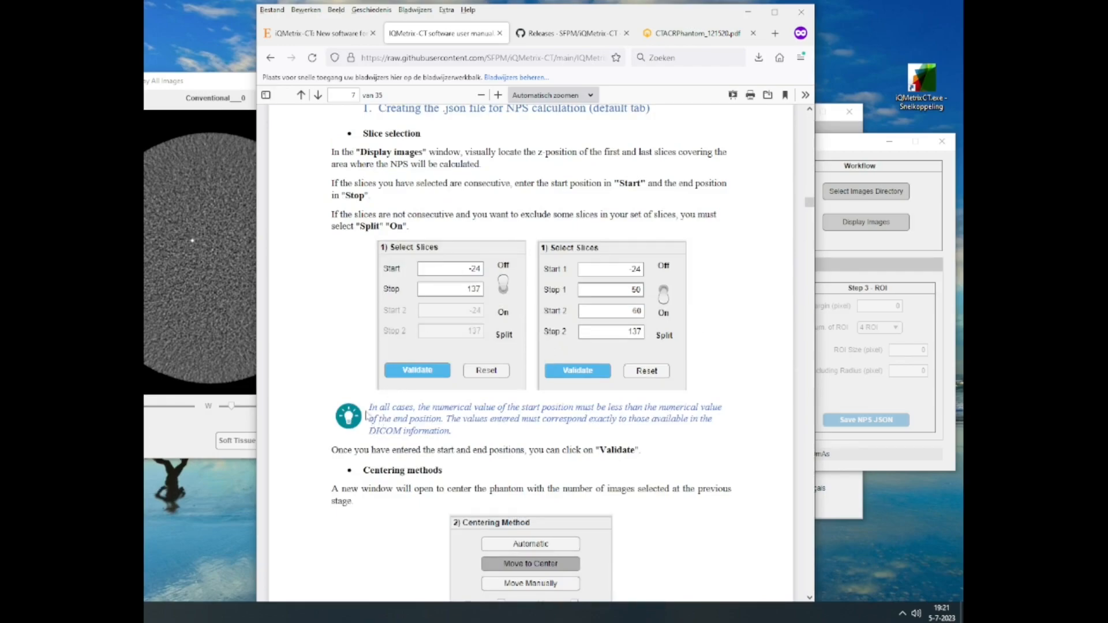
pyautogui.moveTo(370, 407); pyautogui.dragTo(722, 407)
pyautogui.click(438, 409)
pyautogui.moveTo(404, 421); pyautogui.dragTo(441, 422)
pyautogui.moveTo(516, 450); pyautogui.dragTo(519, 451)
pyautogui.click(748, 11)
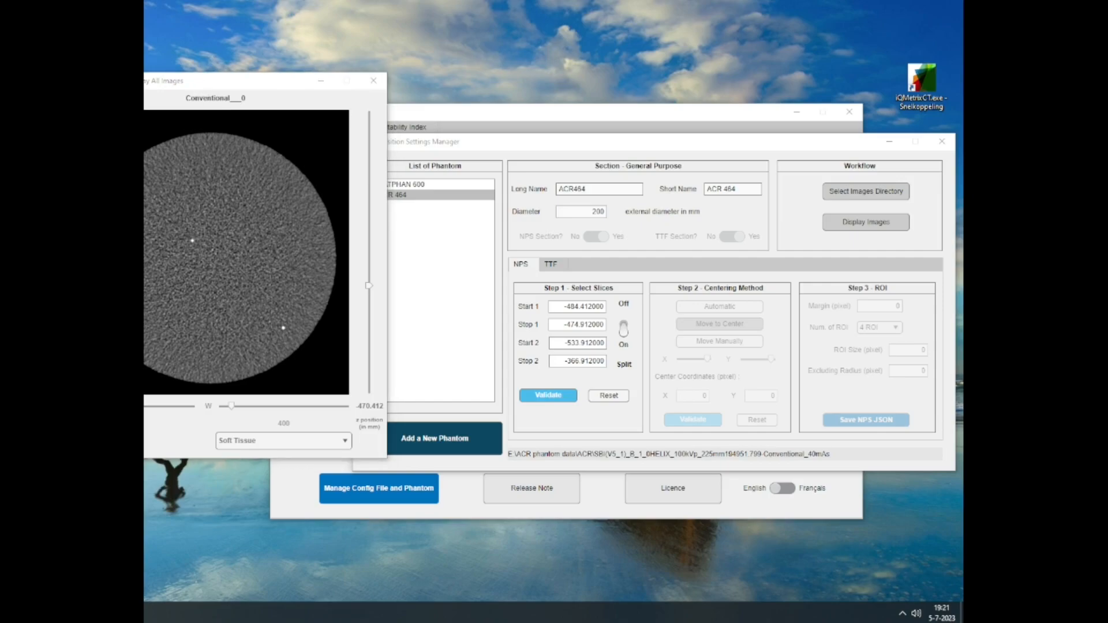
# Copy -464.900 from the notes document and enter it as the Start 2 slice of the NPS selection.
pyautogui.hotkey('alt', 'Tab')
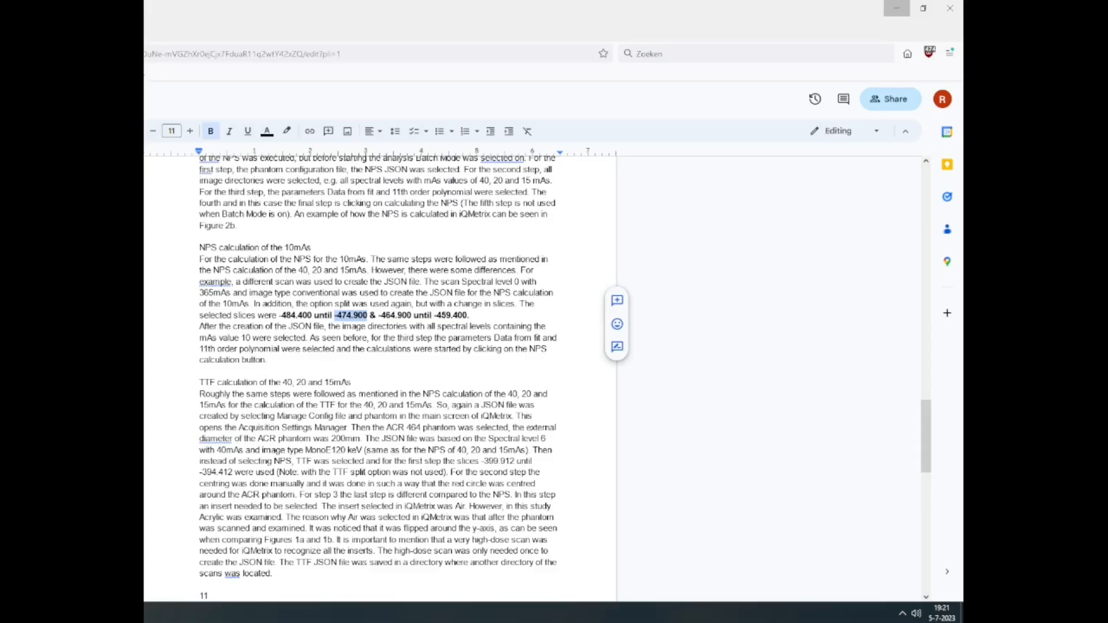
pyautogui.click(897, 8)
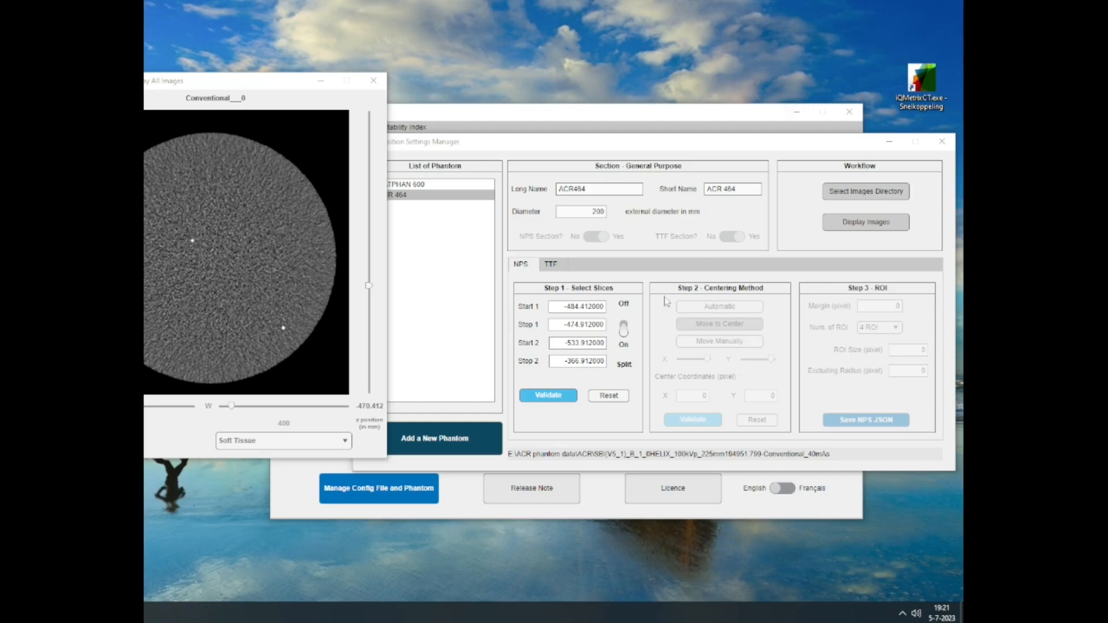
pyautogui.hotkey('alt', 'Tab')
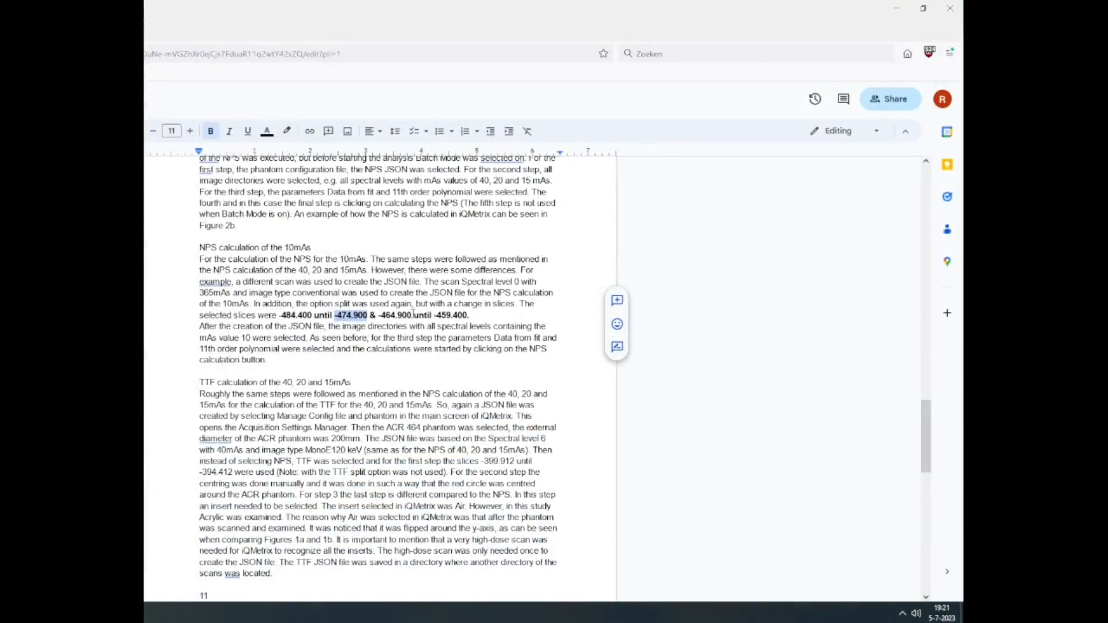
pyautogui.moveTo(410, 316); pyautogui.dragTo(381, 317)
pyautogui.hotkey('ctrl', 'c')
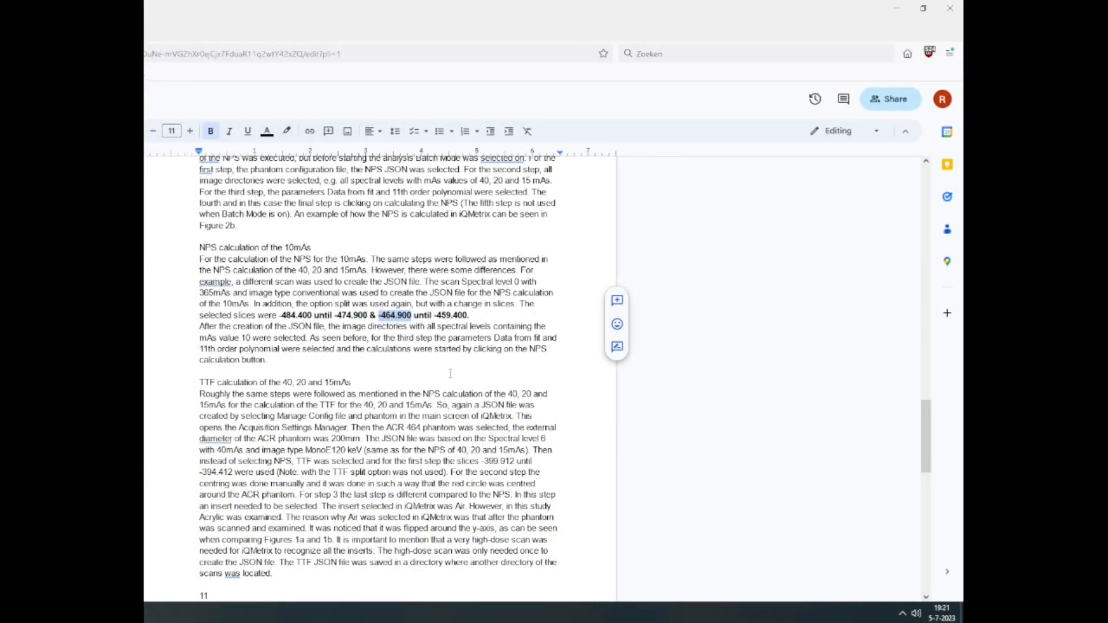
pyautogui.click(897, 8)
pyautogui.doubleClick(582, 344)
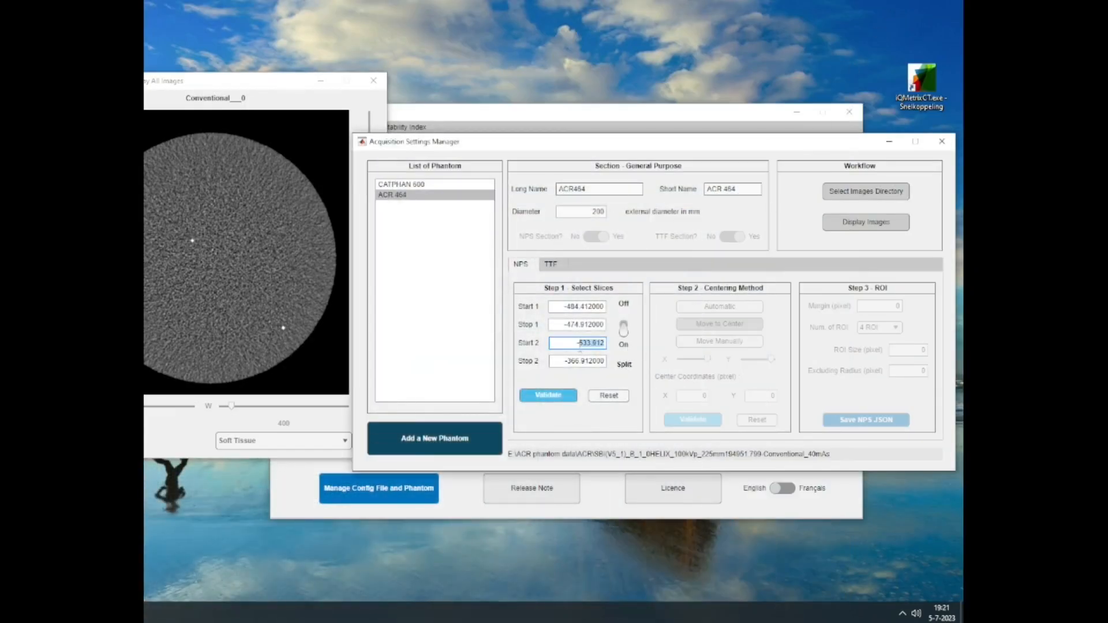
pyautogui.hotkey('ctrl', 'v')
# Look up -459.400 in the notes document, set the Stop 2 slice to -459.412 accordingly, and validate the slice selection.
pyautogui.hotkey('alt', 'Tab')
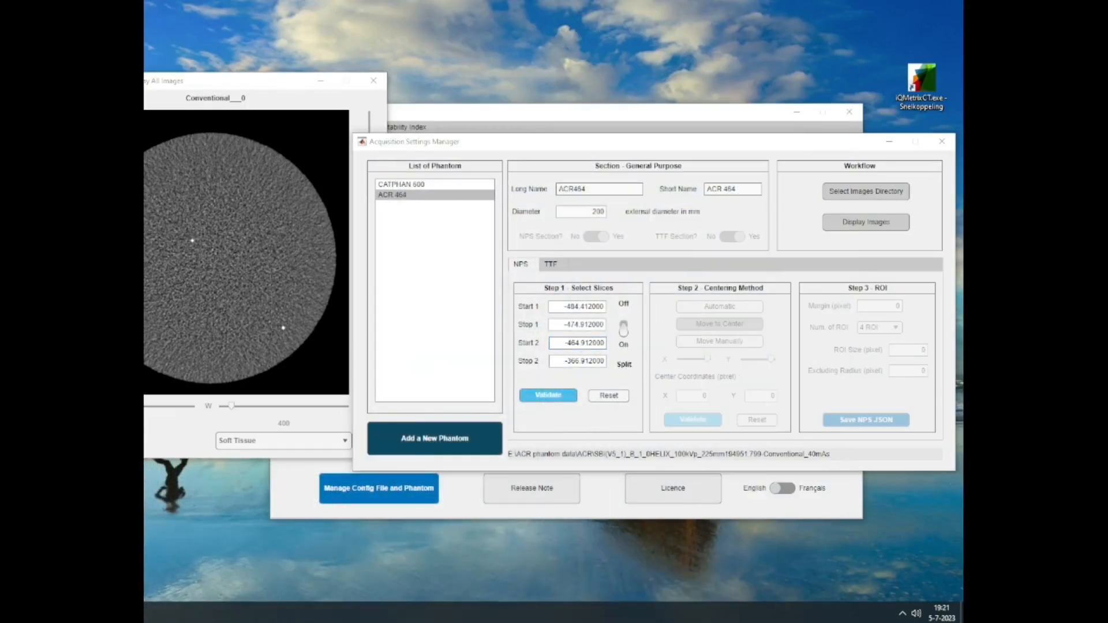
pyautogui.hotkey('alt', 'Tab')
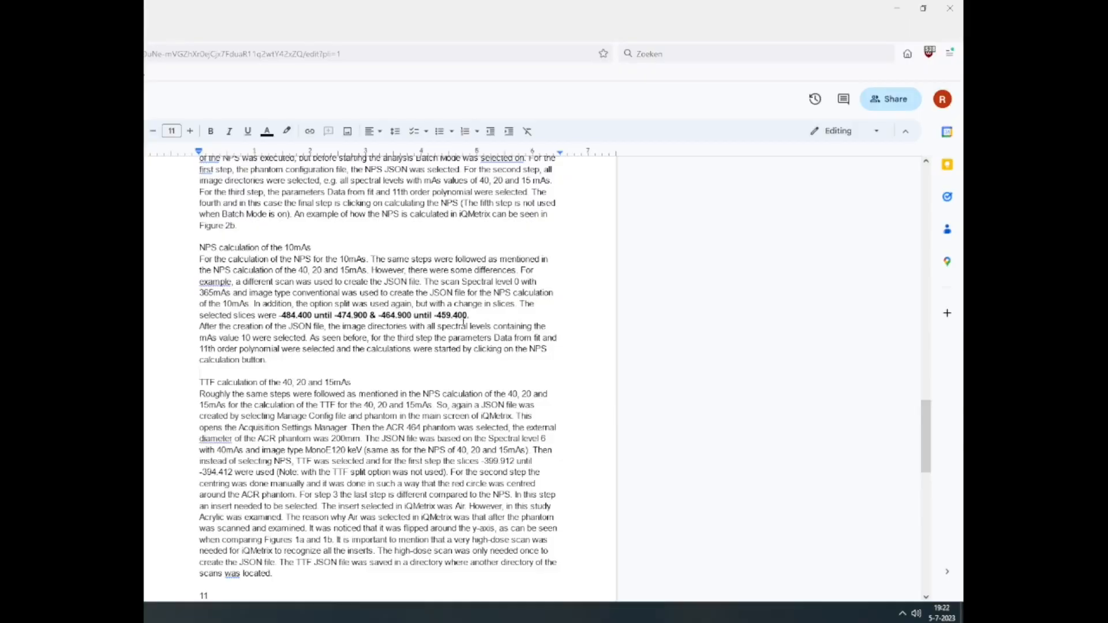
pyautogui.moveTo(467, 316); pyautogui.dragTo(437, 317)
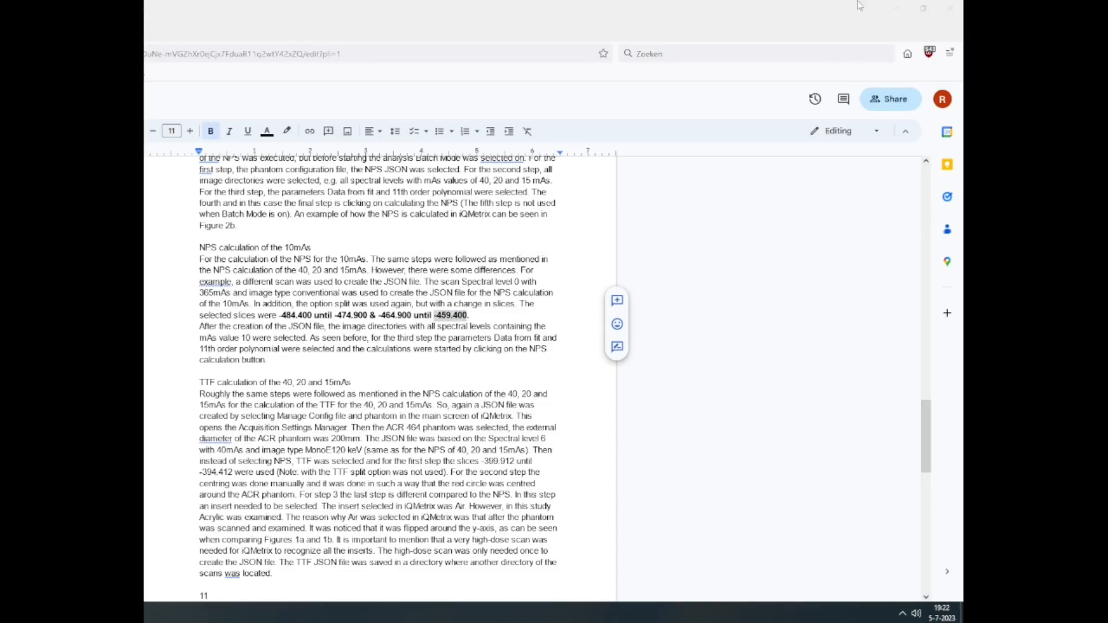
pyautogui.click(891, 9)
pyautogui.doubleClick(589, 362)
pyautogui.write('459.412')
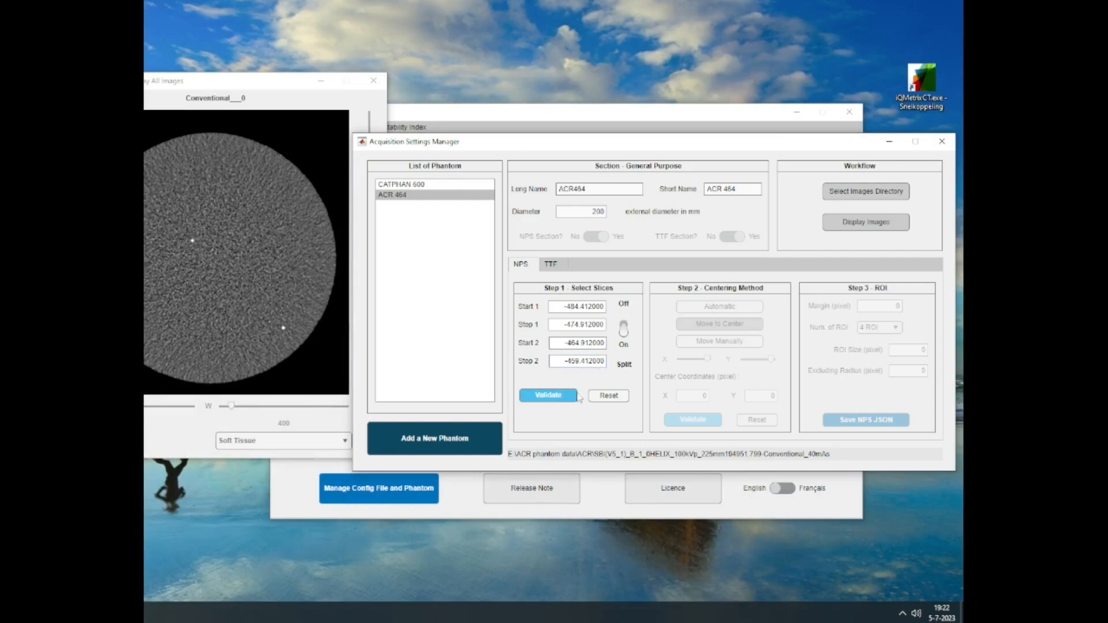
pyautogui.click(570, 399)
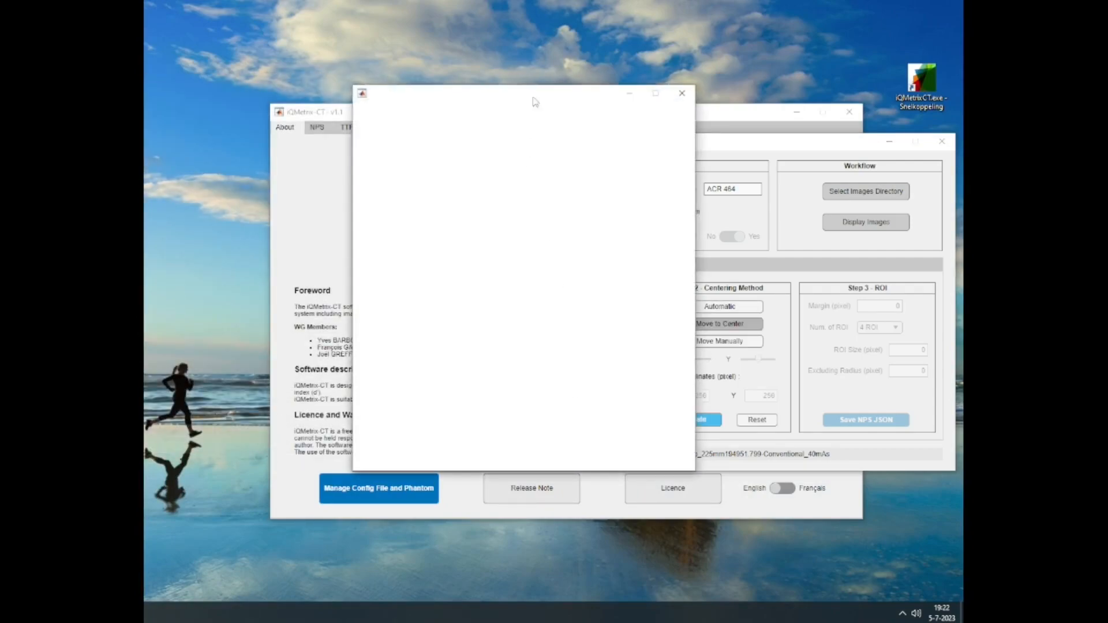
# Display the NPS centering image with the Soft Tissue preset and set the centering method to Move Manually.
pyautogui.moveTo(504, 90); pyautogui.dragTo(478, 86)
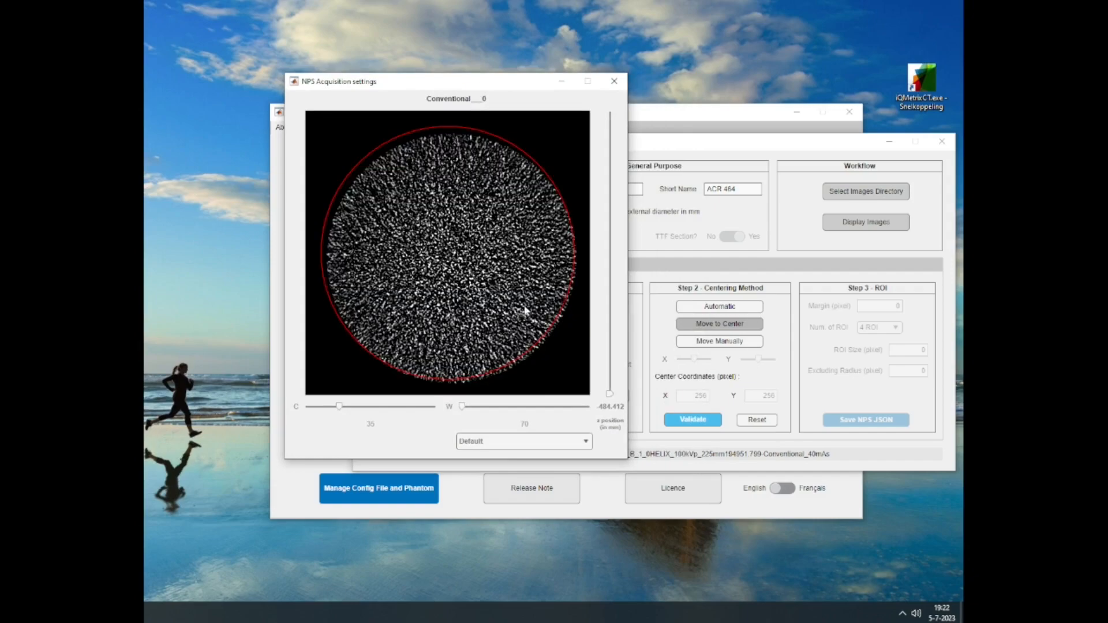
pyautogui.click(546, 445)
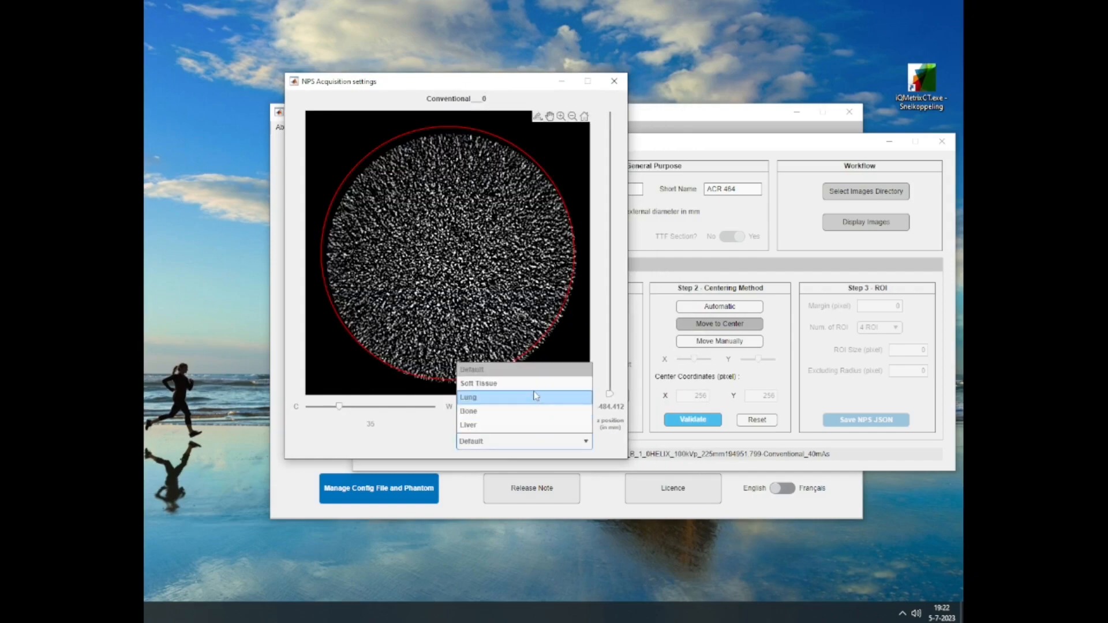
pyautogui.click(535, 393)
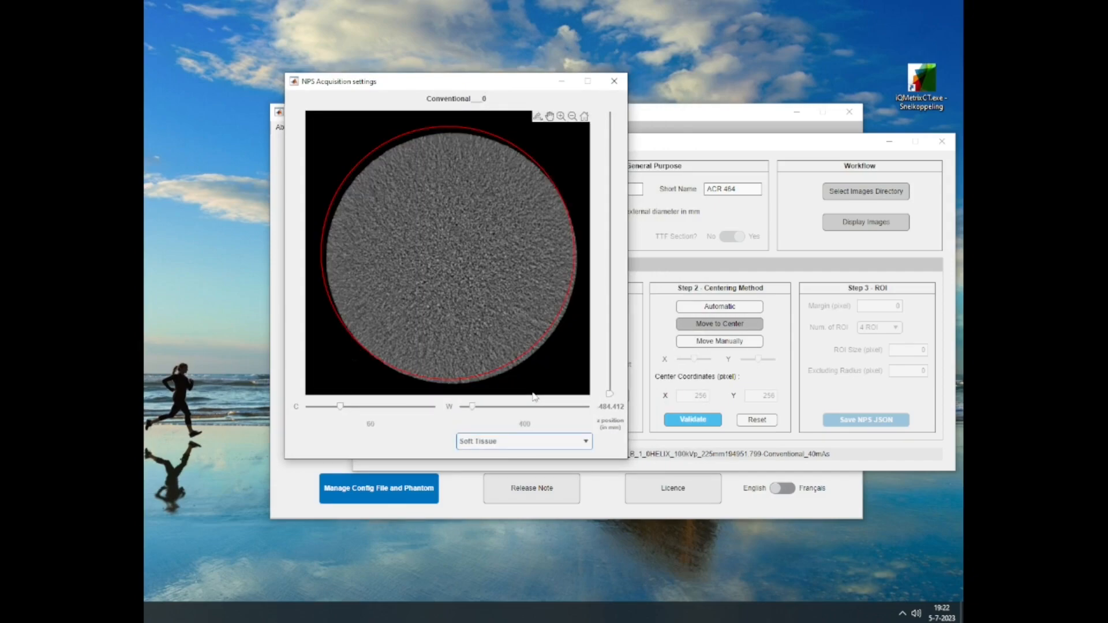
pyautogui.click(720, 341)
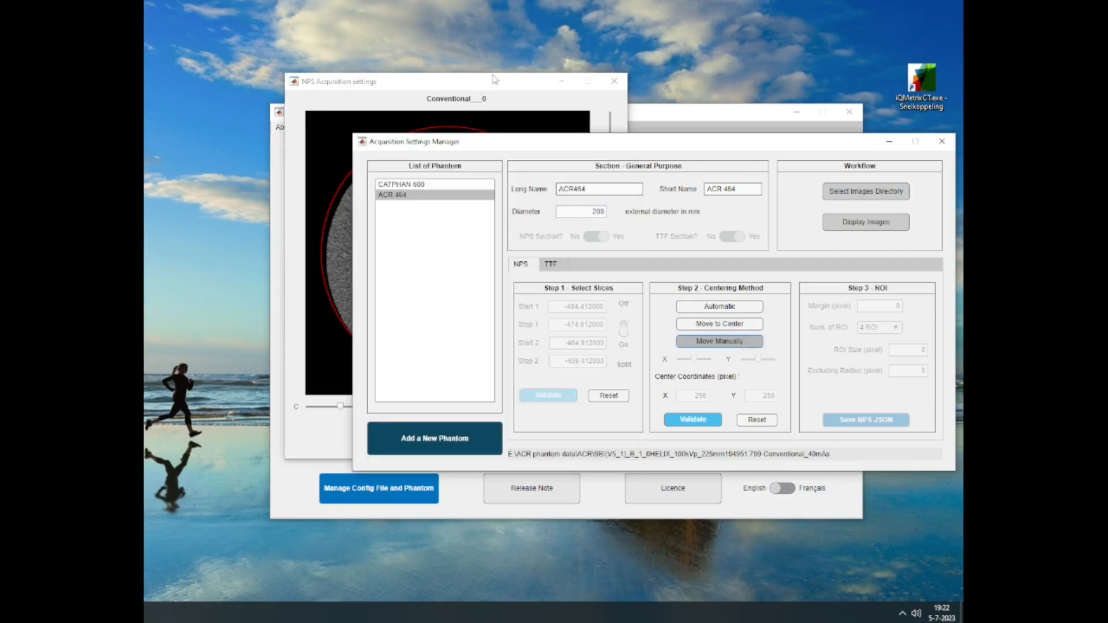
pyautogui.click(537, 91)
pyautogui.moveTo(537, 90); pyautogui.dragTo(493, 113)
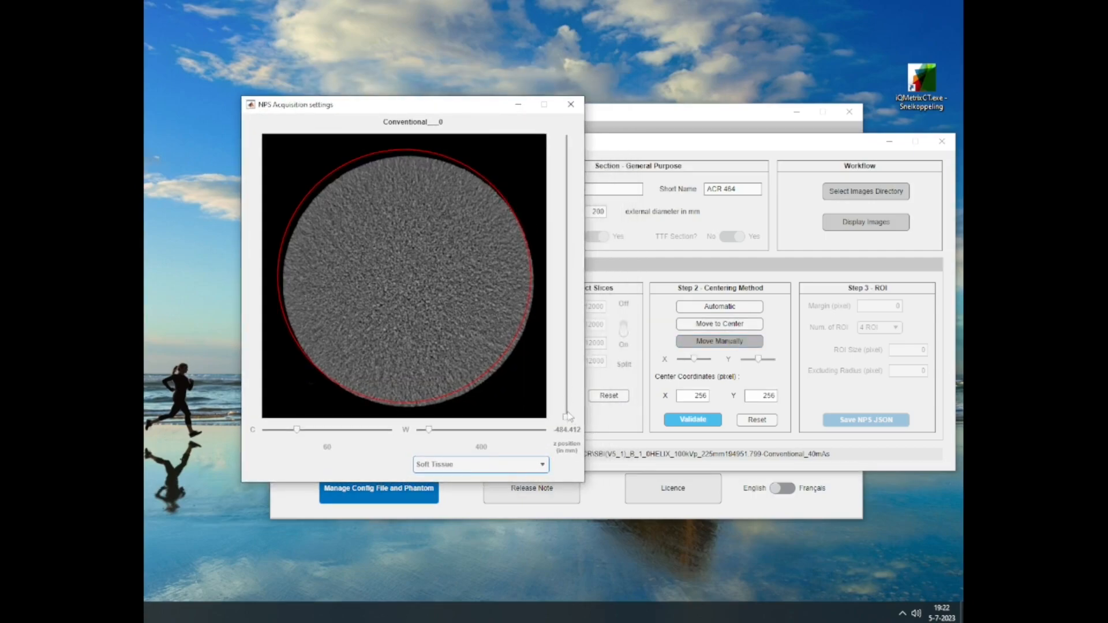
# Check the circle's fit across the selected slices and try shifting its center to X 242 and Y 270 pixels.
pyautogui.moveTo(567, 414); pyautogui.dragTo(575, 125)
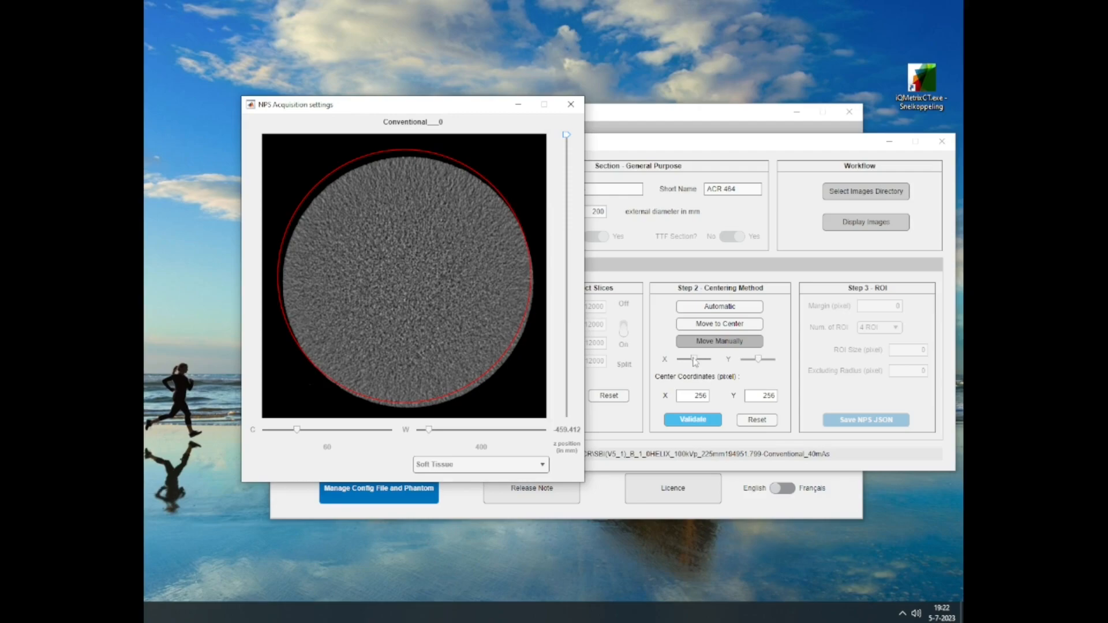
pyautogui.moveTo(696, 360); pyautogui.dragTo(676, 360)
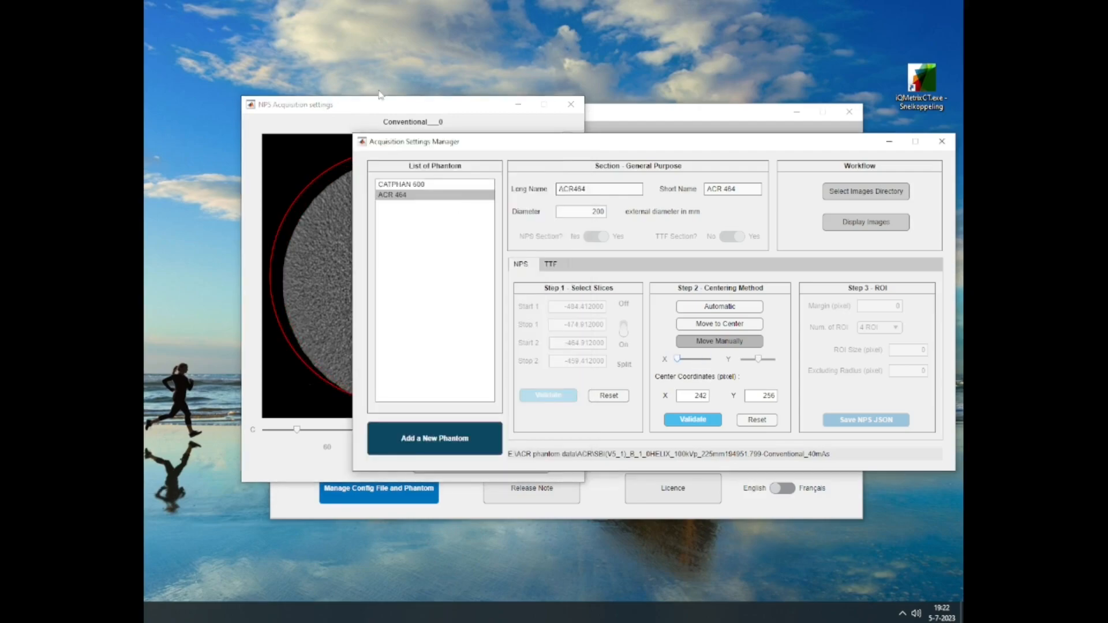
pyautogui.click(396, 110)
pyautogui.moveTo(463, 105); pyautogui.dragTo(543, 210)
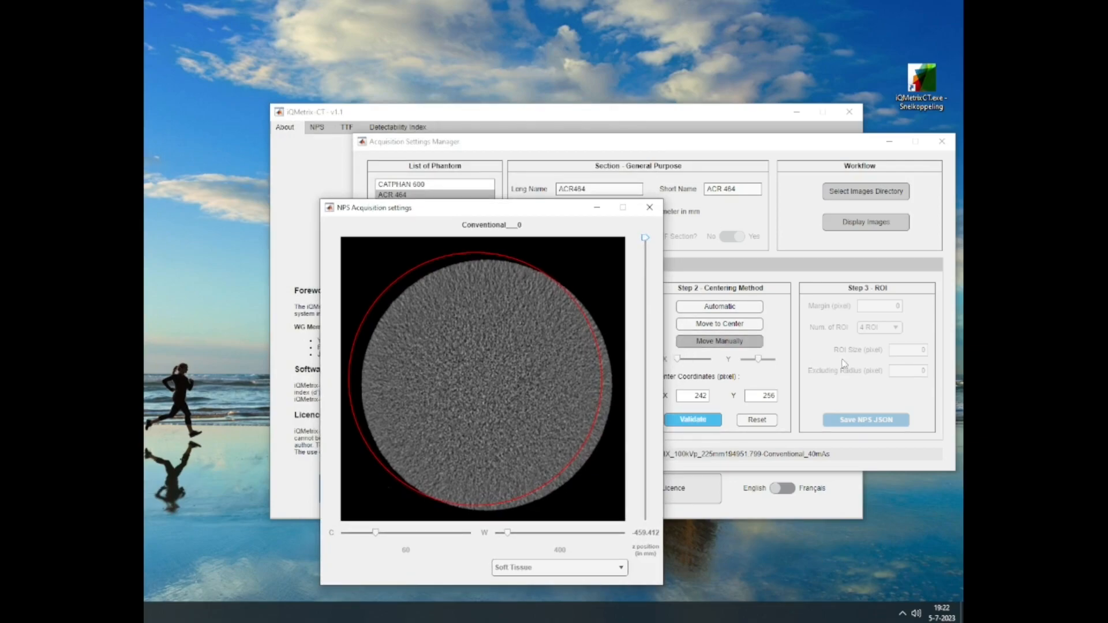
pyautogui.moveTo(761, 365); pyautogui.dragTo(786, 372)
pyautogui.click(613, 506)
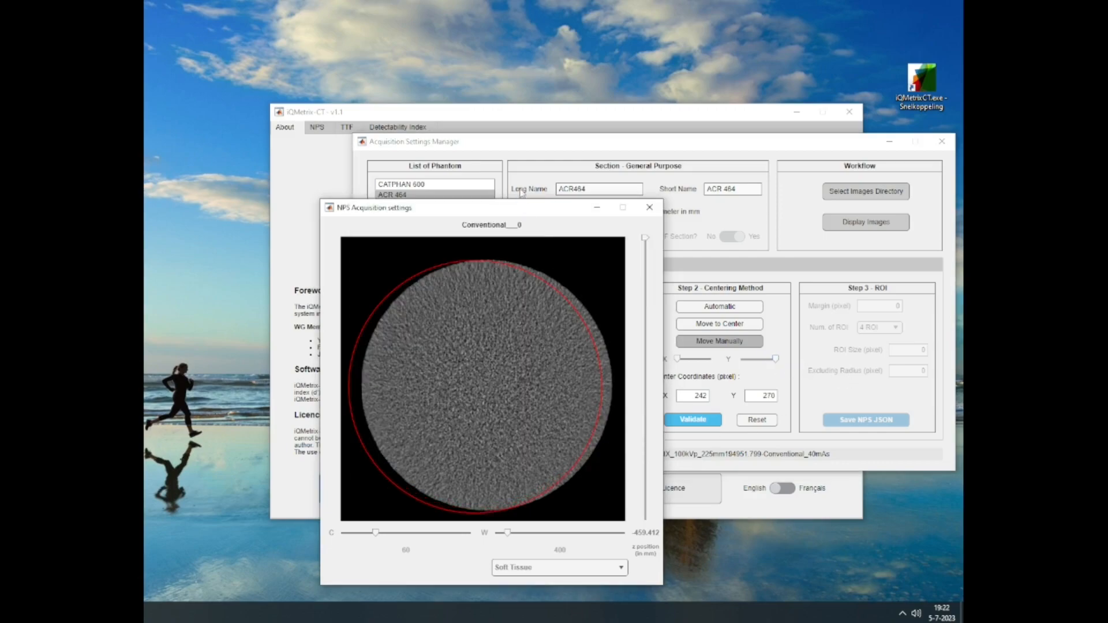
pyautogui.moveTo(526, 215); pyautogui.dragTo(114, 137)
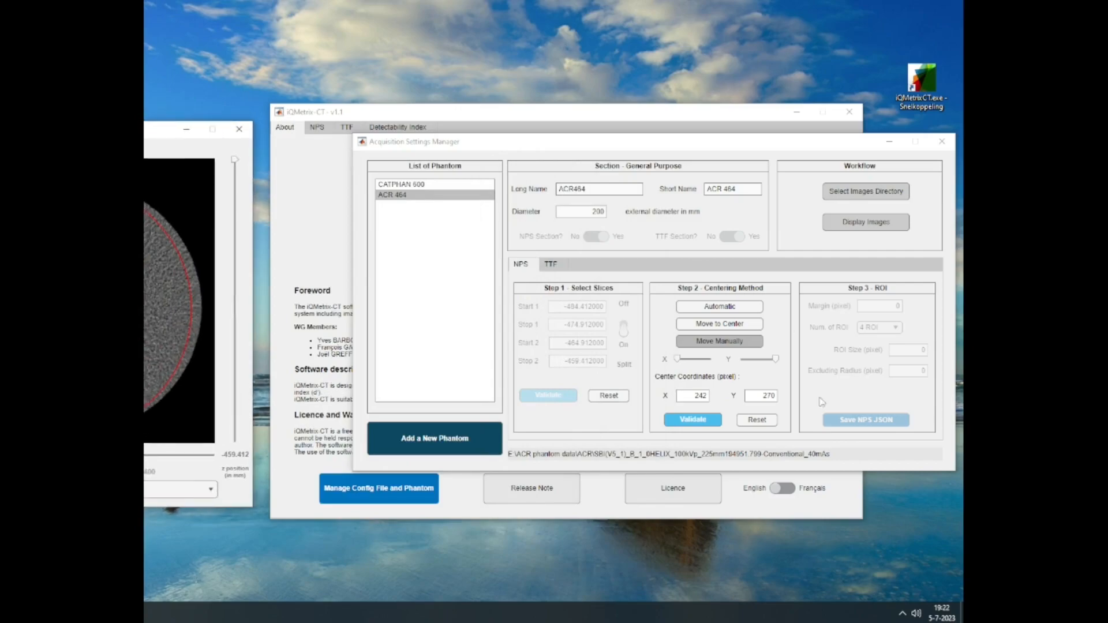
# Align the red circle with the phantom edge at center X 263 and Y 268 pixels, and validate the centering.
pyautogui.moveTo(678, 359); pyautogui.dragTo(684, 360)
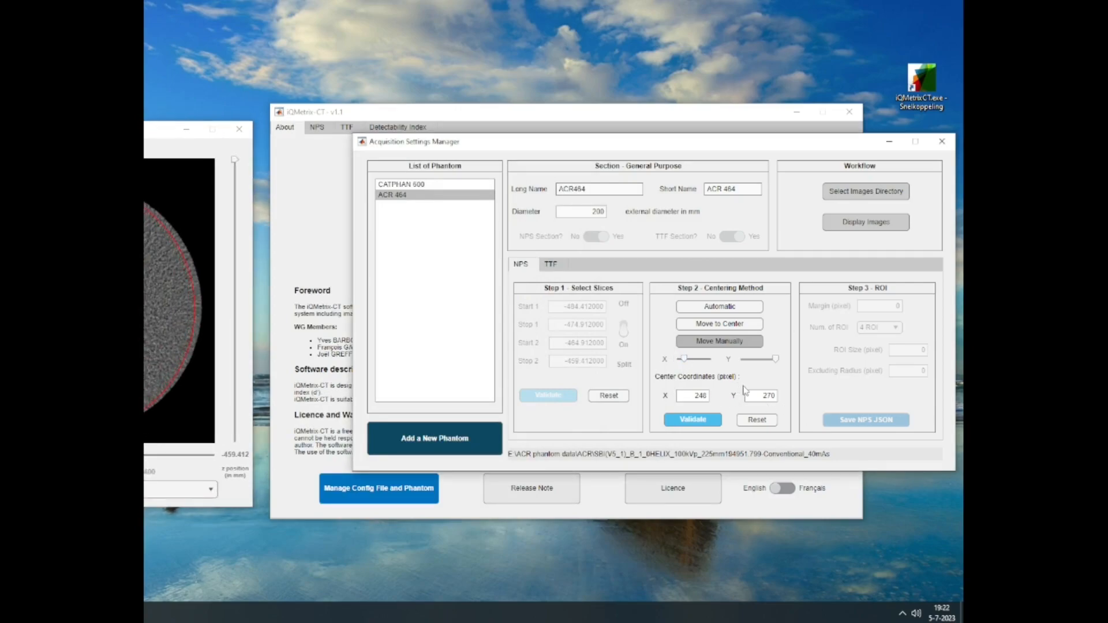
pyautogui.moveTo(684, 359); pyautogui.dragTo(703, 361)
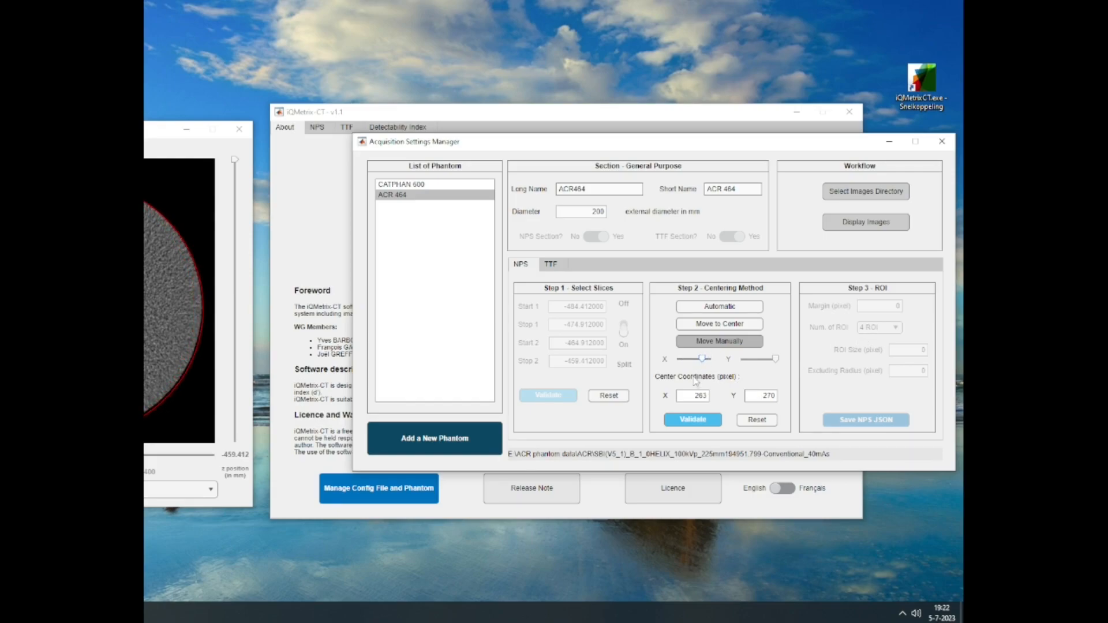
pyautogui.moveTo(777, 359); pyautogui.dragTo(772, 360)
pyautogui.moveTo(73, 130); pyautogui.dragTo(596, 134)
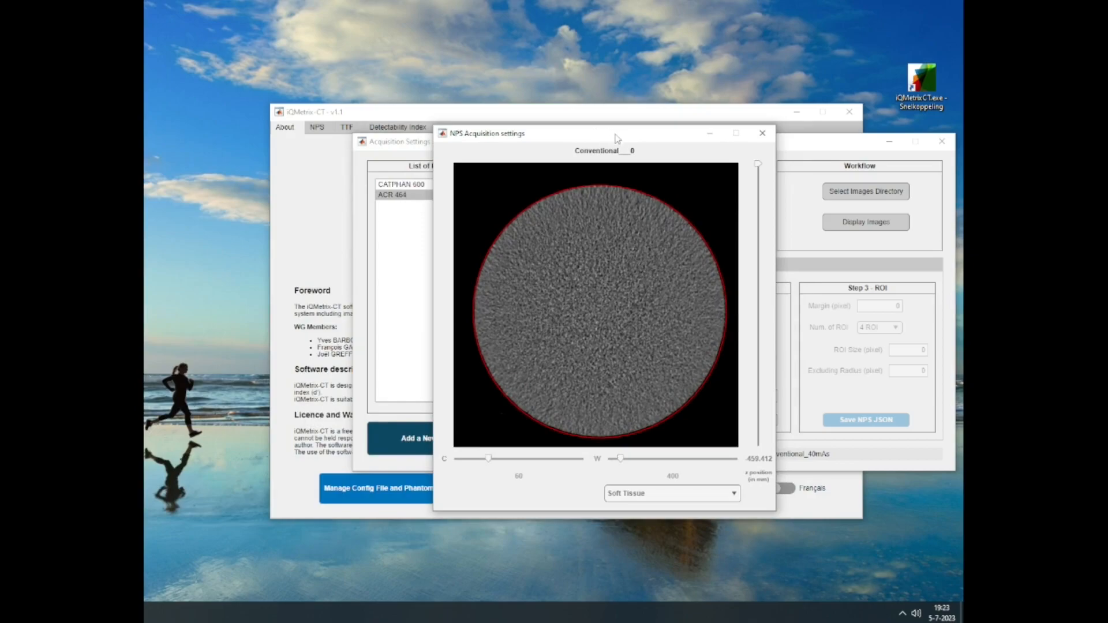
pyautogui.moveTo(629, 137); pyautogui.dragTo(472, 132)
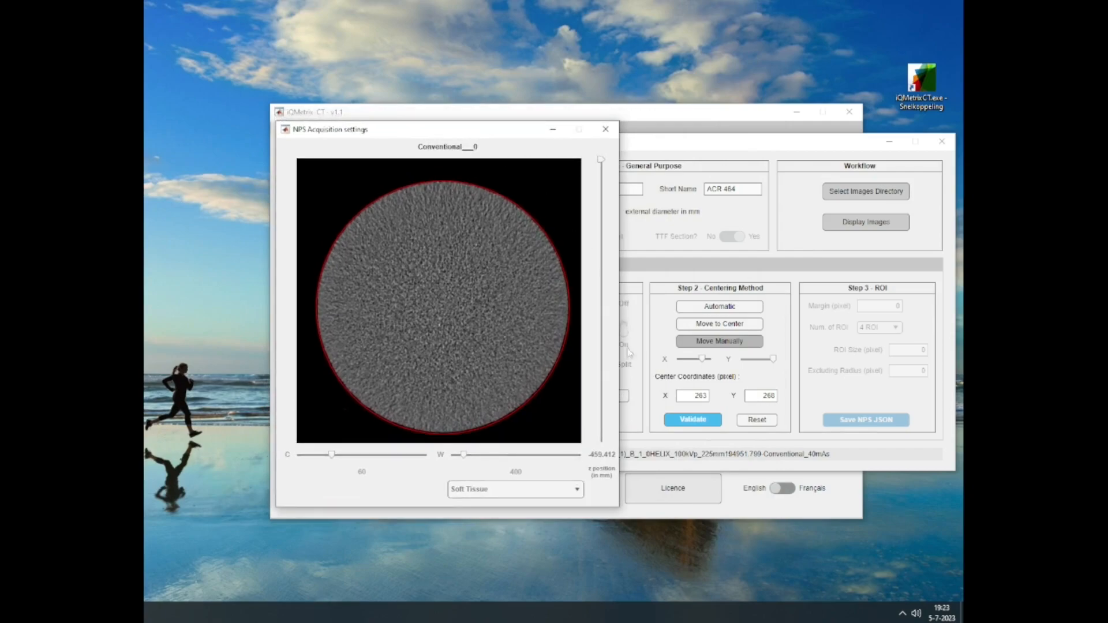
pyautogui.click(690, 419)
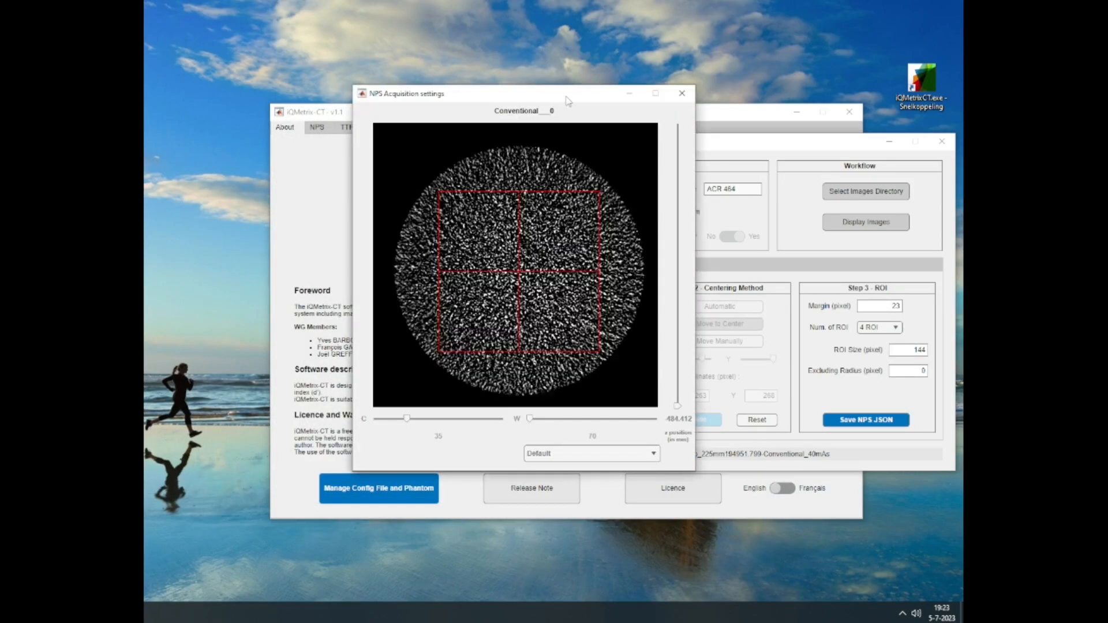
# Display the ROI layout with the Soft Tissue preset and save the NPS JSON file in E:\ACR phantom data\ACR.
pyautogui.click(620, 461)
pyautogui.click(637, 399)
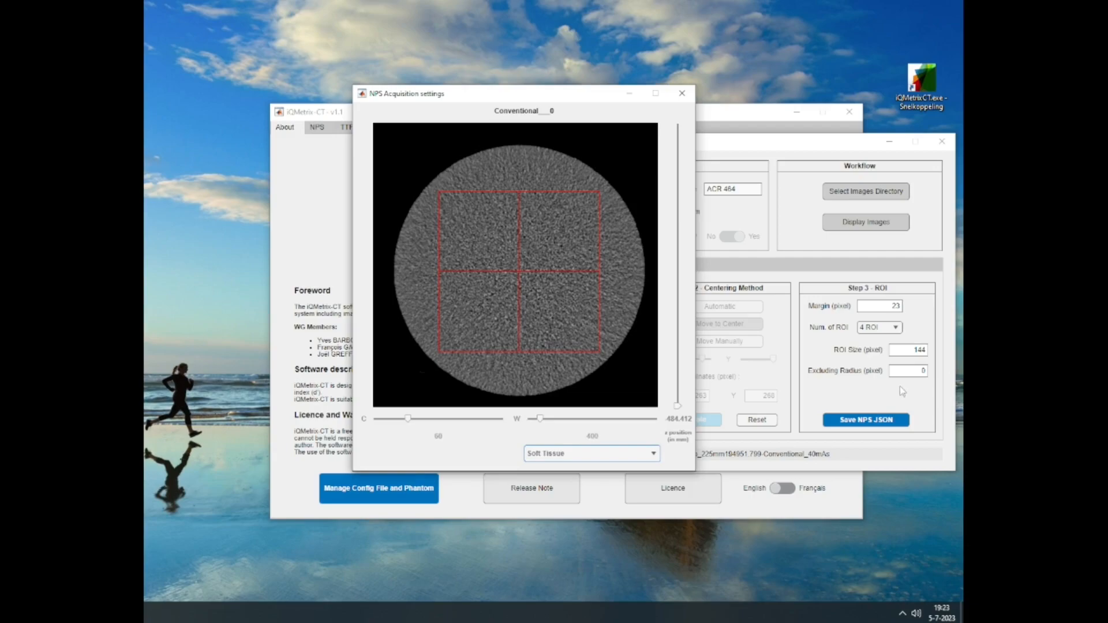
pyautogui.click(886, 420)
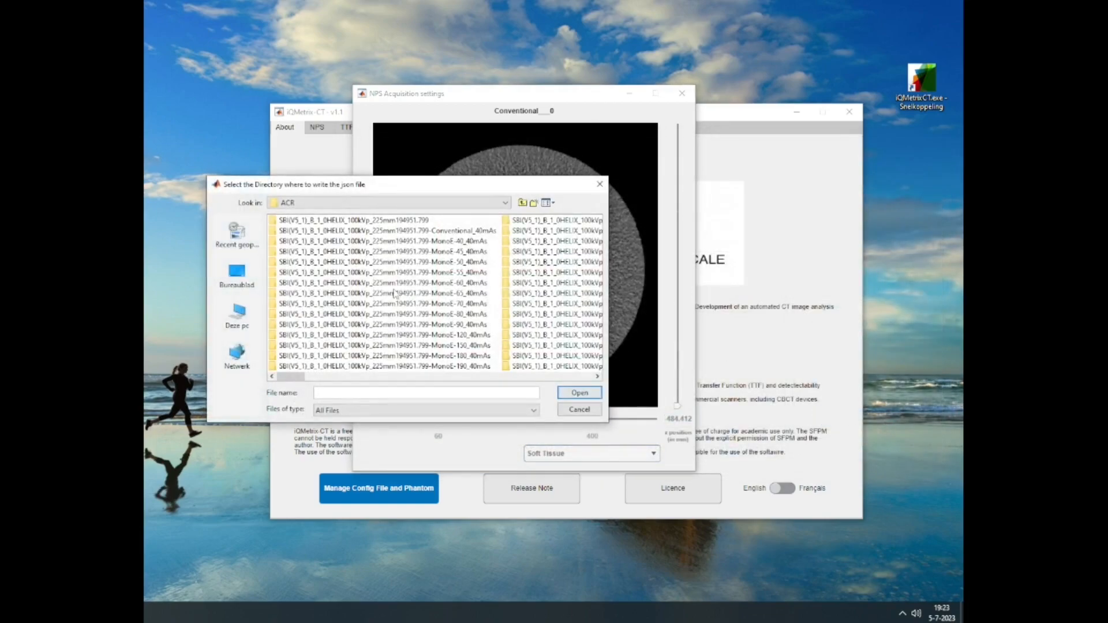
pyautogui.click(457, 205)
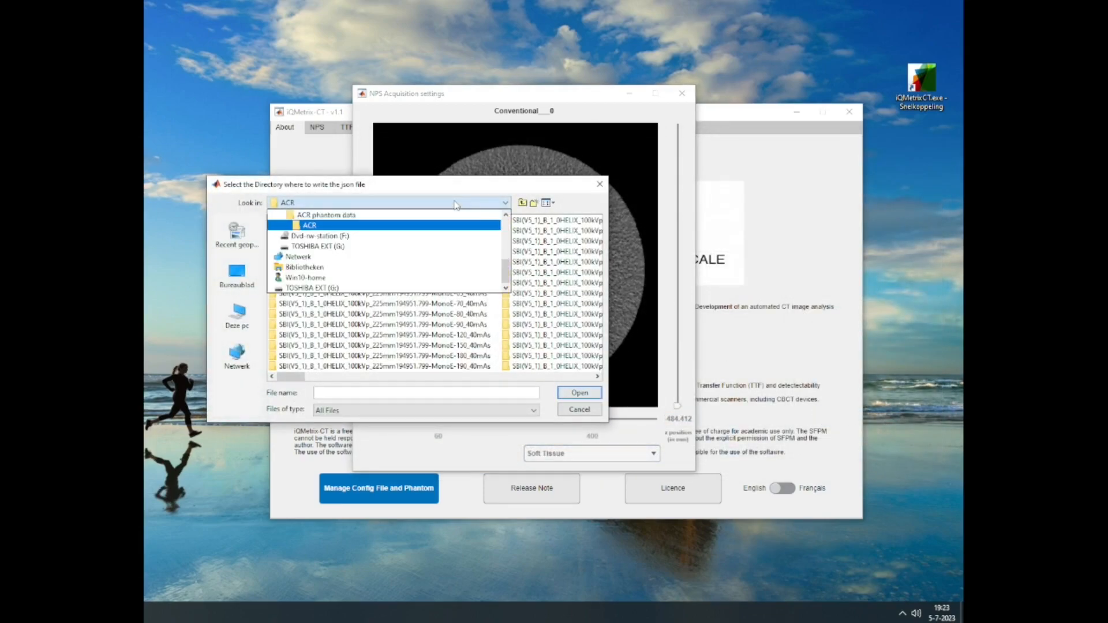
pyautogui.click(449, 216)
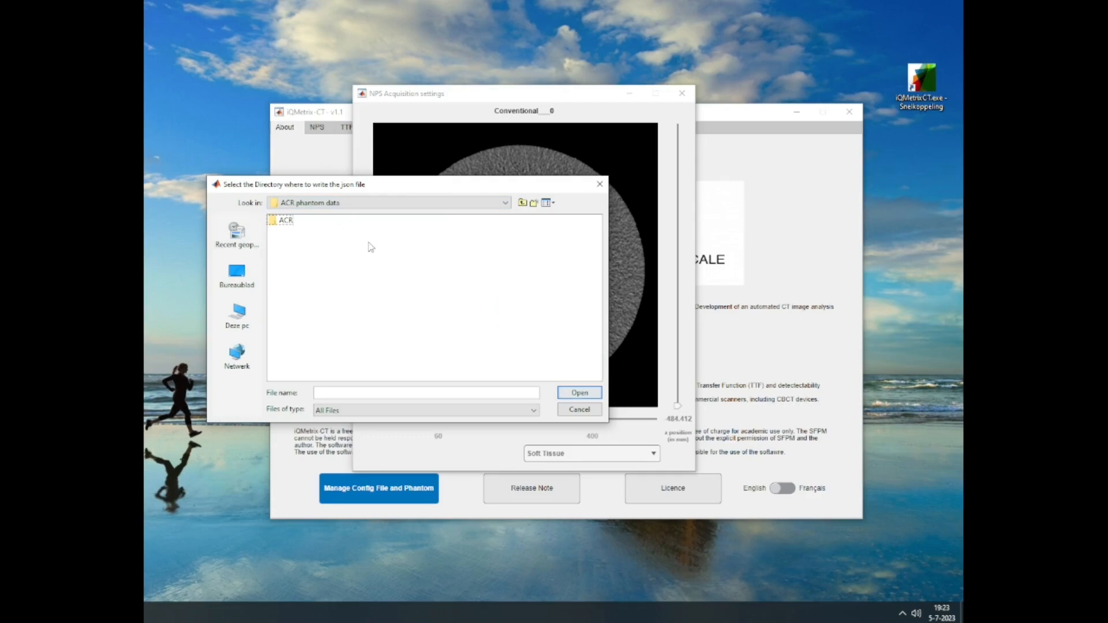
pyautogui.click(288, 223)
pyautogui.click(286, 221)
pyautogui.doubleClick(274, 224)
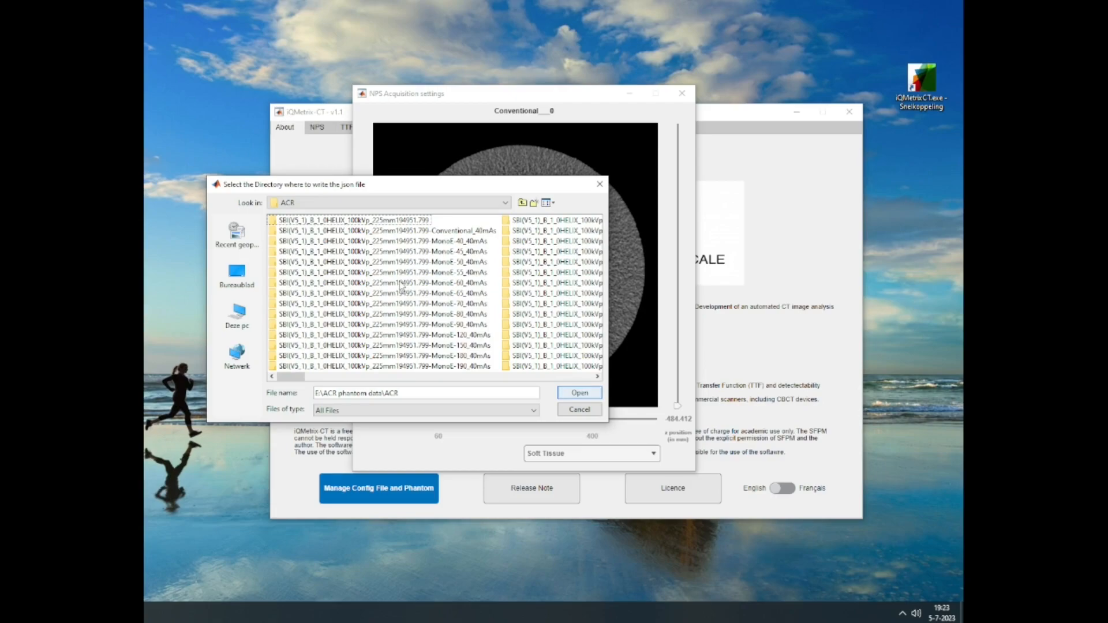
pyautogui.click(586, 395)
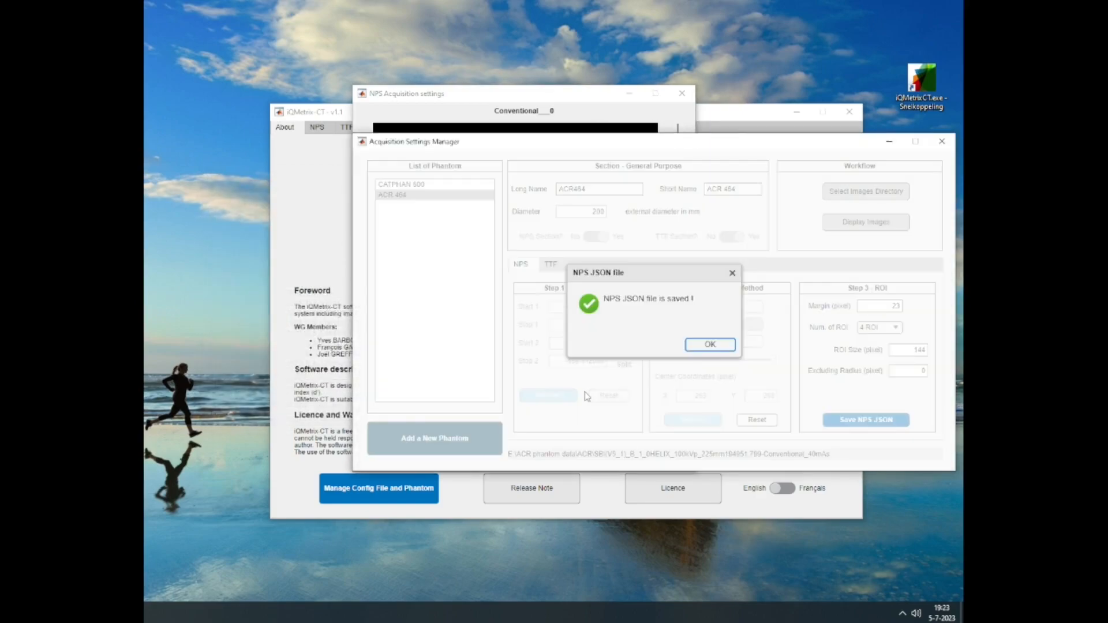
pyautogui.click(706, 345)
# Switch to File Explorer and close the ACR and Clean Spectral CT DATA SBI folder windows.
pyautogui.click(145, 613)
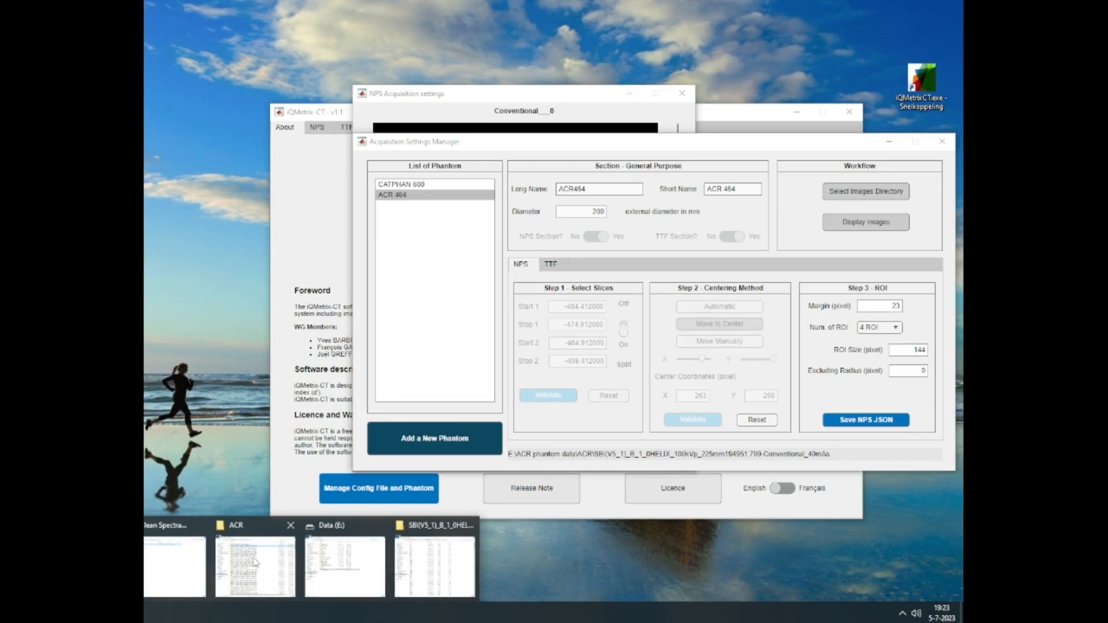
pyautogui.click(290, 525)
pyautogui.click(185, 570)
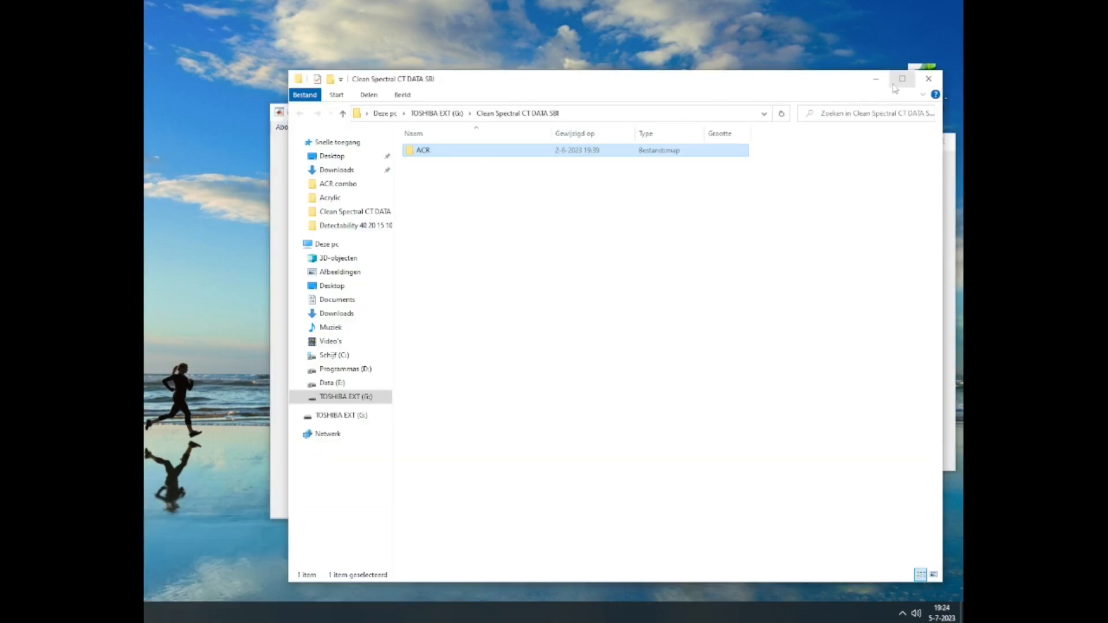
pyautogui.click(928, 78)
# Browse to E:\ACR phantom data\ACR in File Explorer and locate the saved ACR 464 NPS JSON file.
pyautogui.click(211, 613)
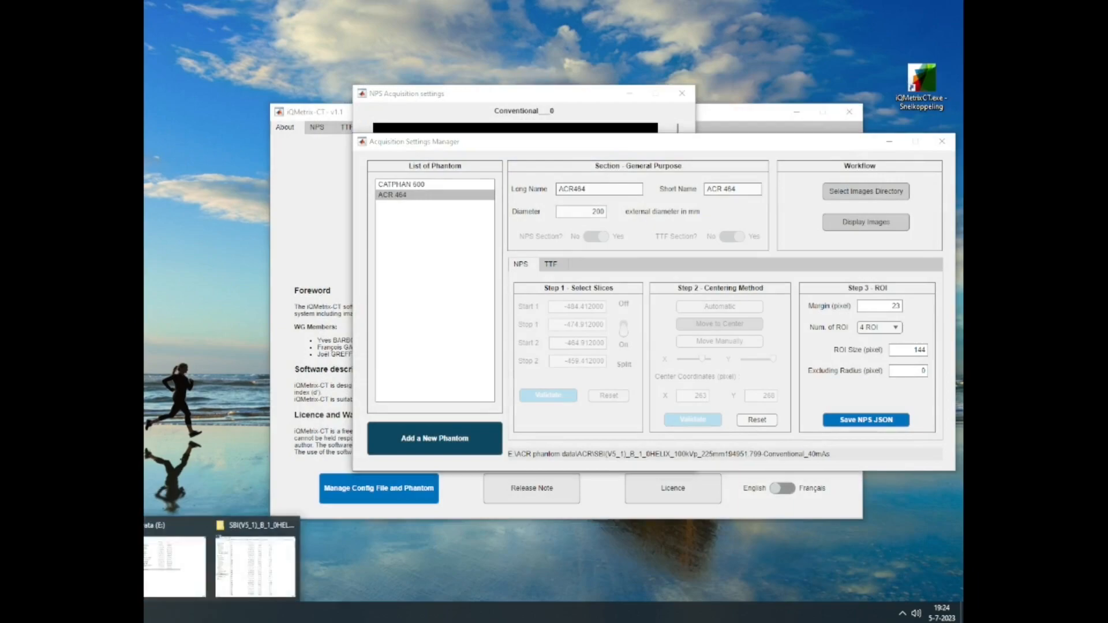
pyautogui.click(254, 566)
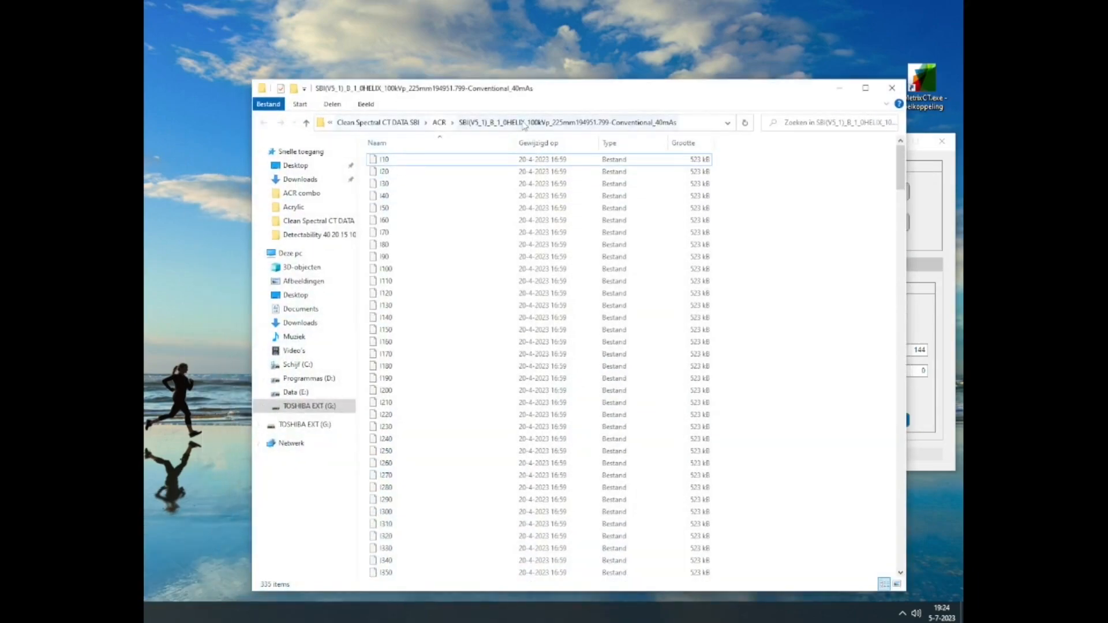
pyautogui.click(414, 124)
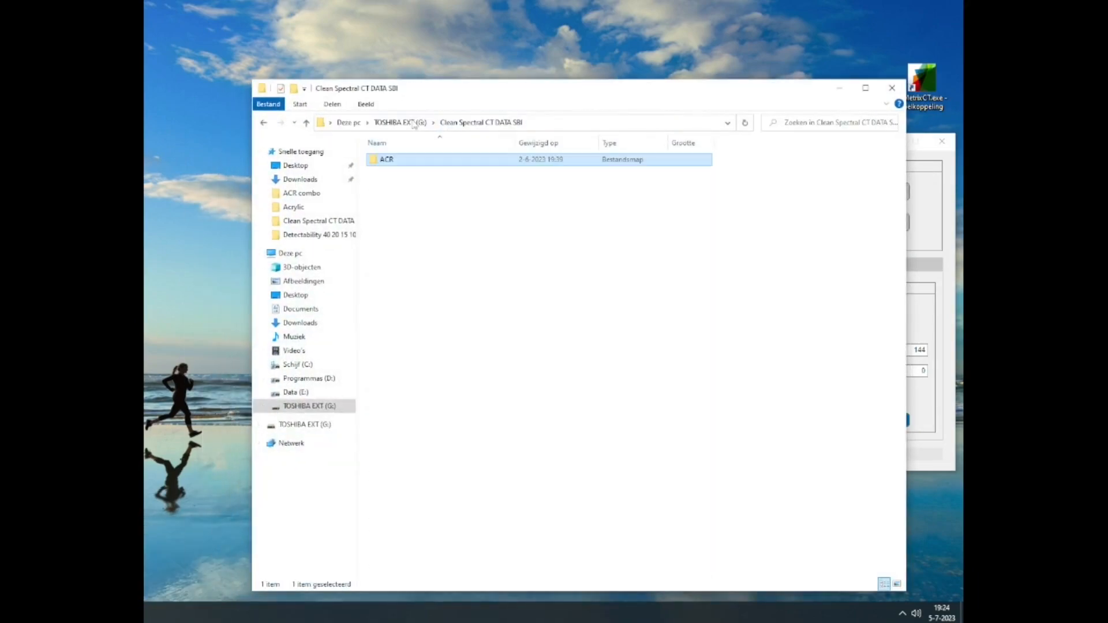
pyautogui.click(323, 393)
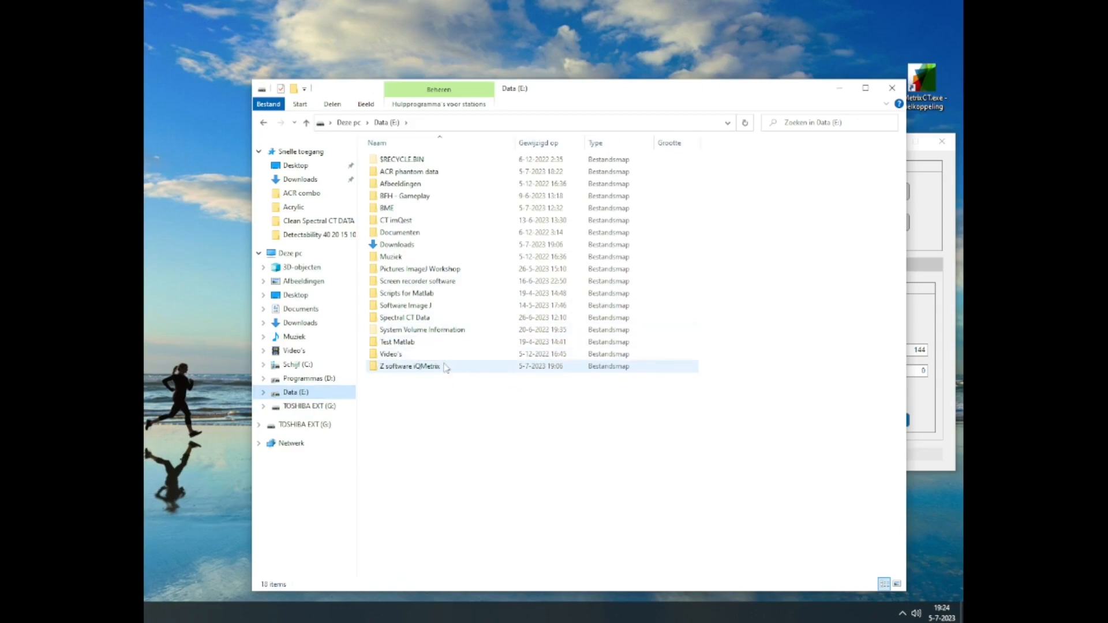
pyautogui.doubleClick(409, 171)
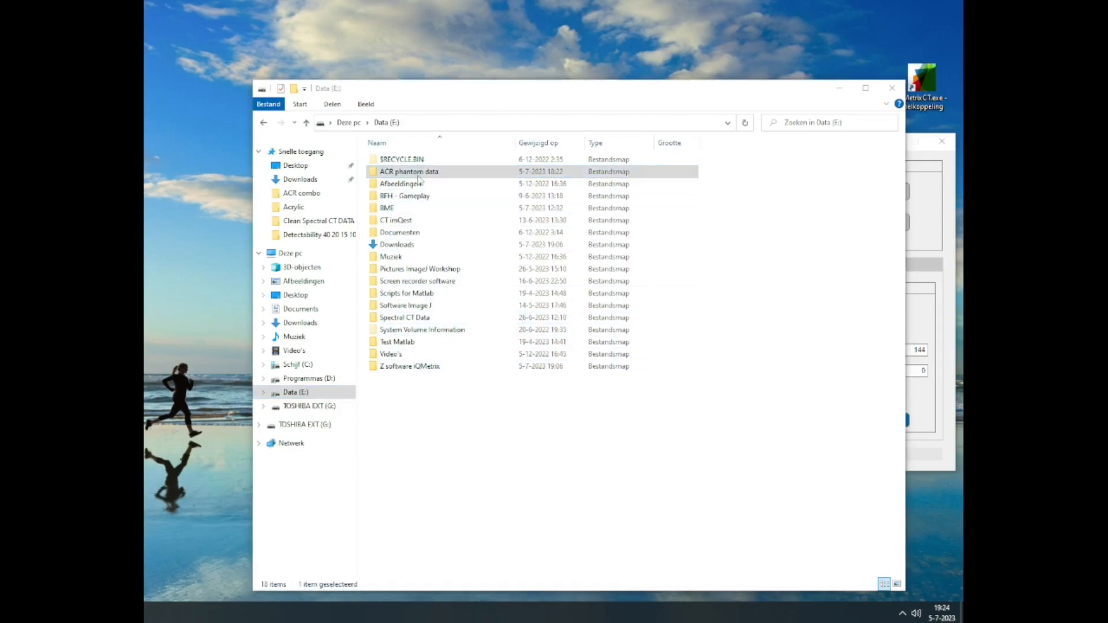
pyautogui.click(428, 153)
pyautogui.doubleClick(424, 151)
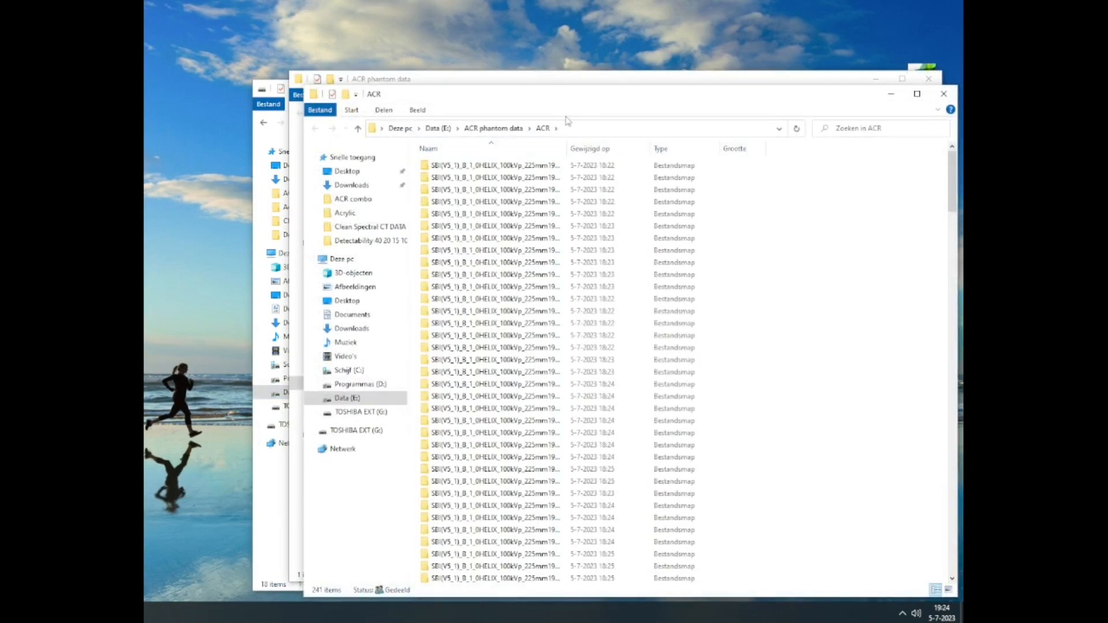
pyautogui.moveTo(456, 109); pyautogui.dragTo(673, 116)
pyautogui.scroll(-19, 651, 216)
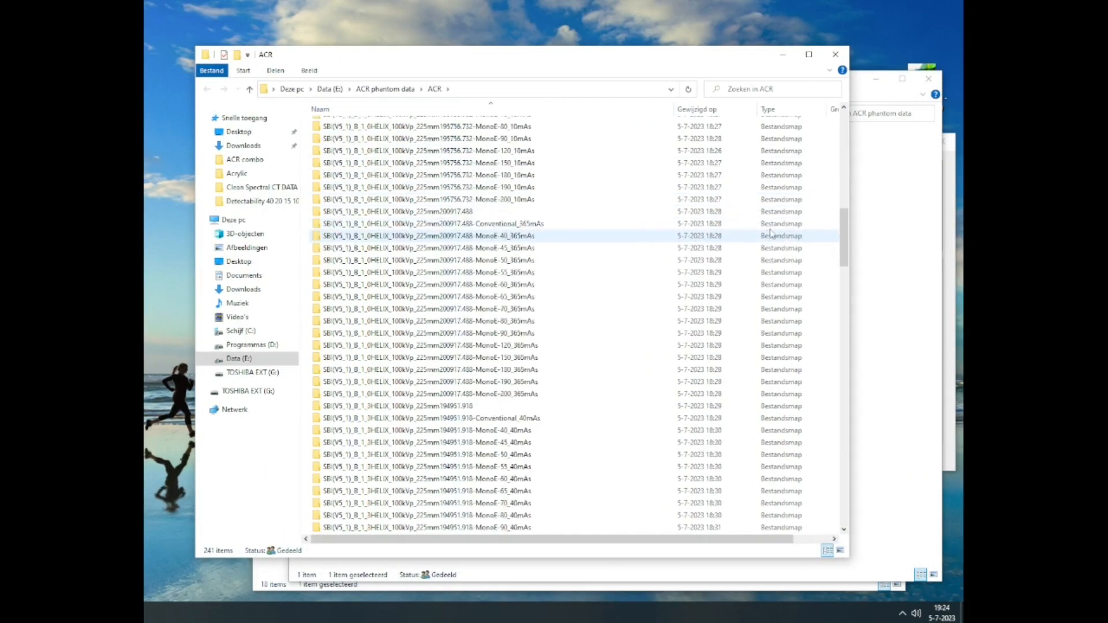
pyautogui.moveTo(844, 251); pyautogui.dragTo(843, 523)
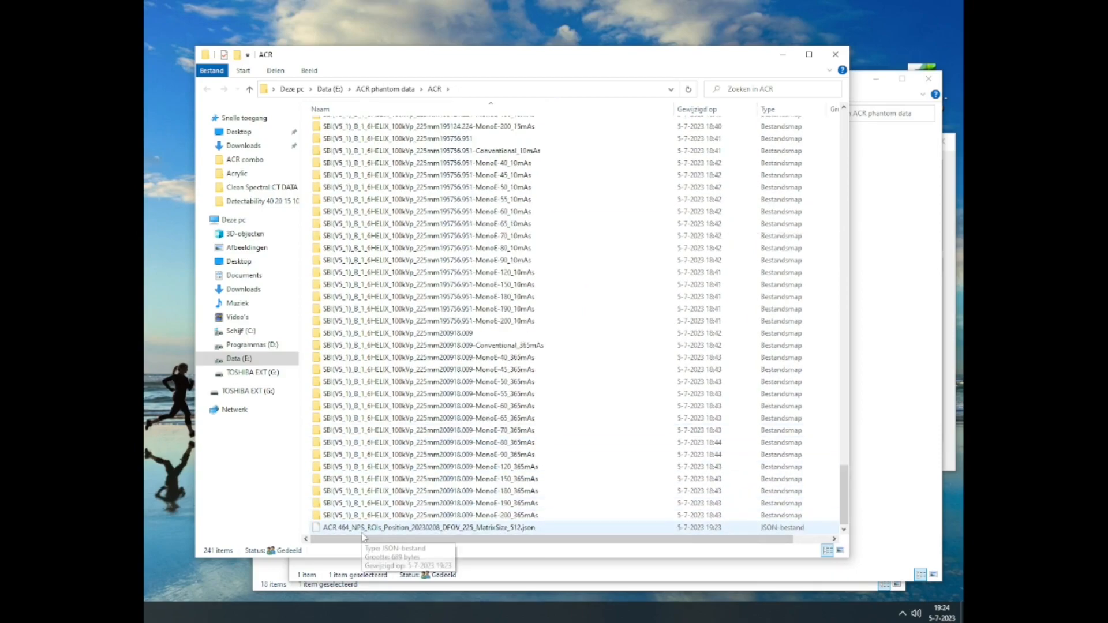
# Minimize the File Explorer windows and the NPS image window, and close the Acquisition Settings Manager.
pyautogui.click(774, 57)
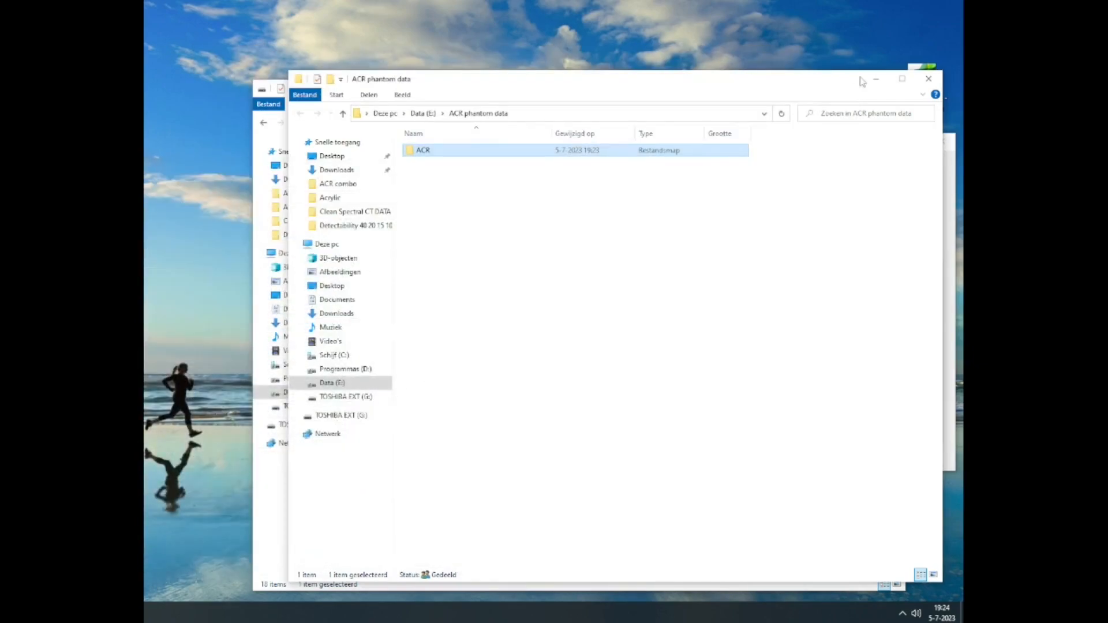
pyautogui.click(874, 79)
pyautogui.click(833, 88)
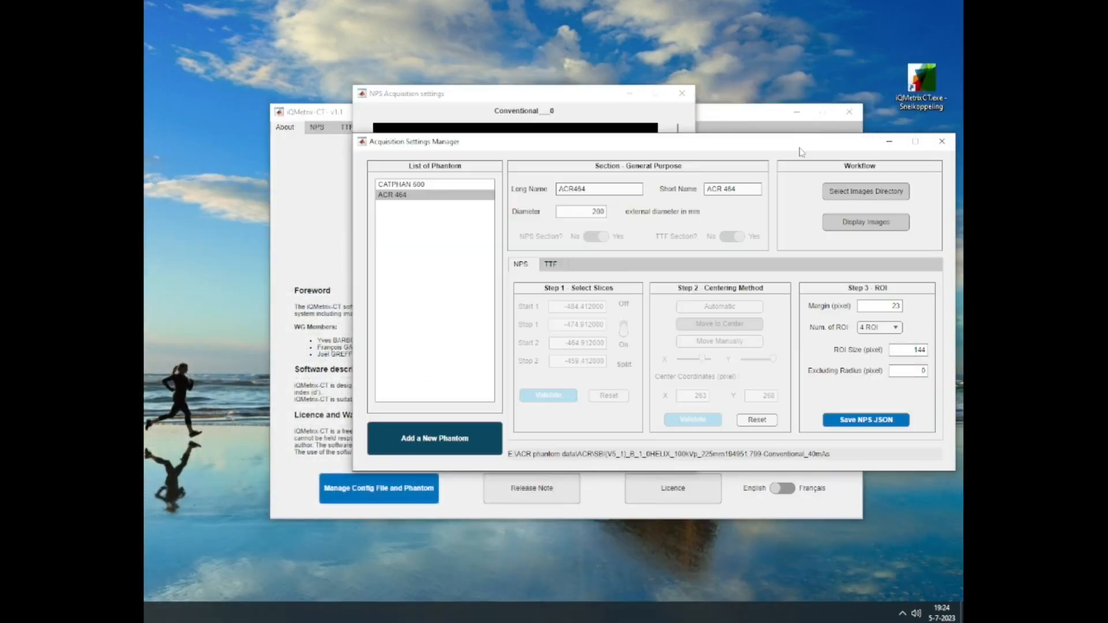
pyautogui.click(628, 96)
pyautogui.moveTo(673, 146); pyautogui.dragTo(601, 79)
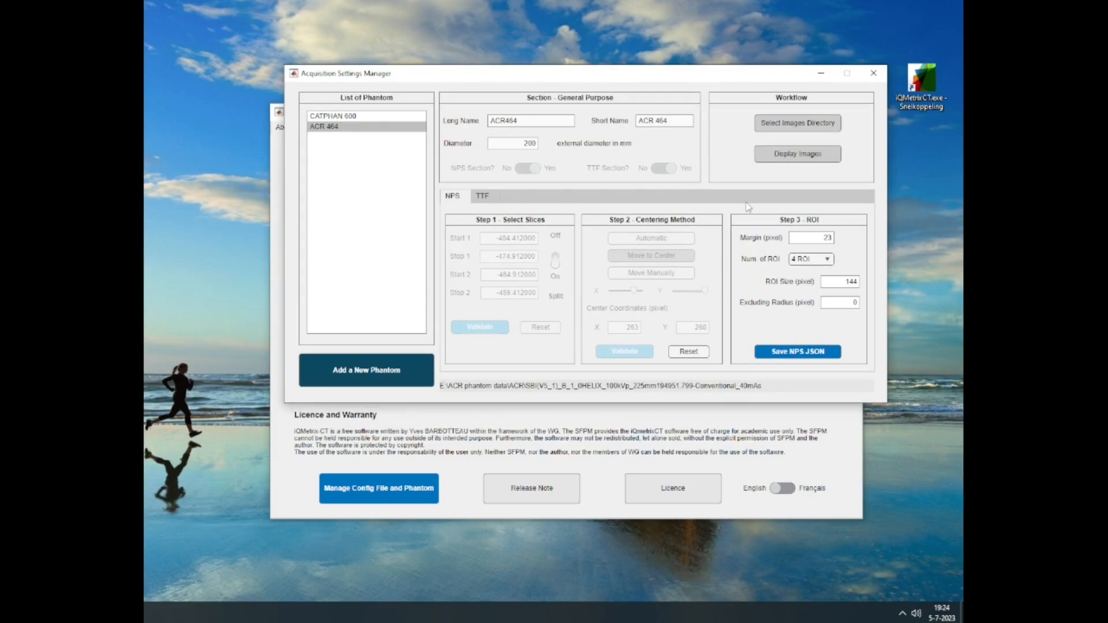
pyautogui.click(874, 73)
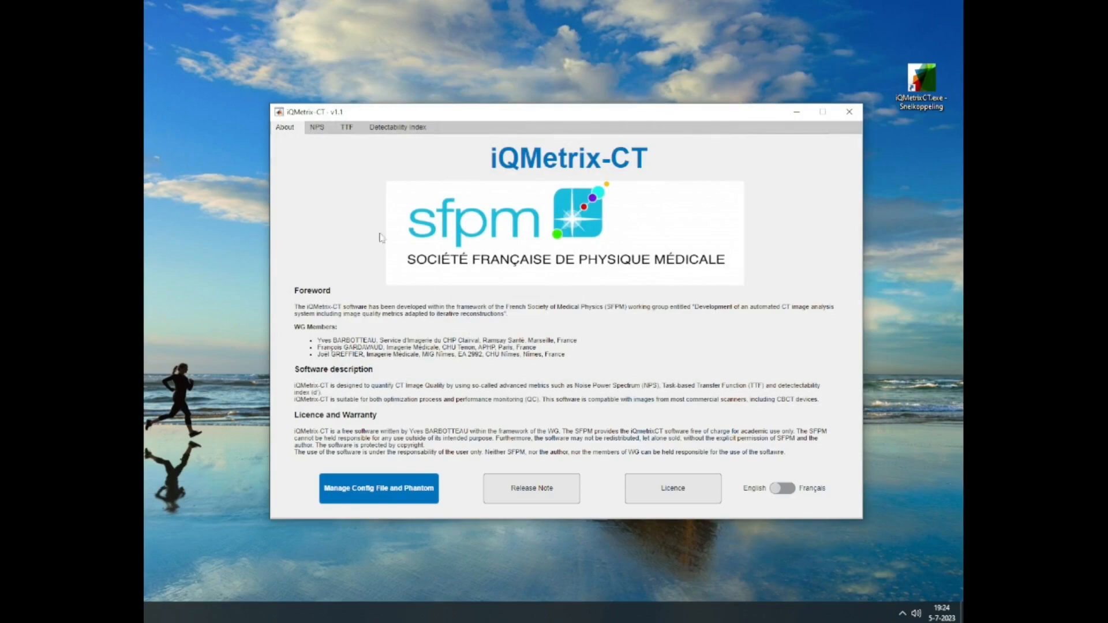
# Load ACR 464_NPS_ROIs_Position_20230208_DFOV_225_MatrixSize_512.json from E:\ACR phantom data\ACR as the phantom config file for the NPS workflow.
pyautogui.click(324, 127)
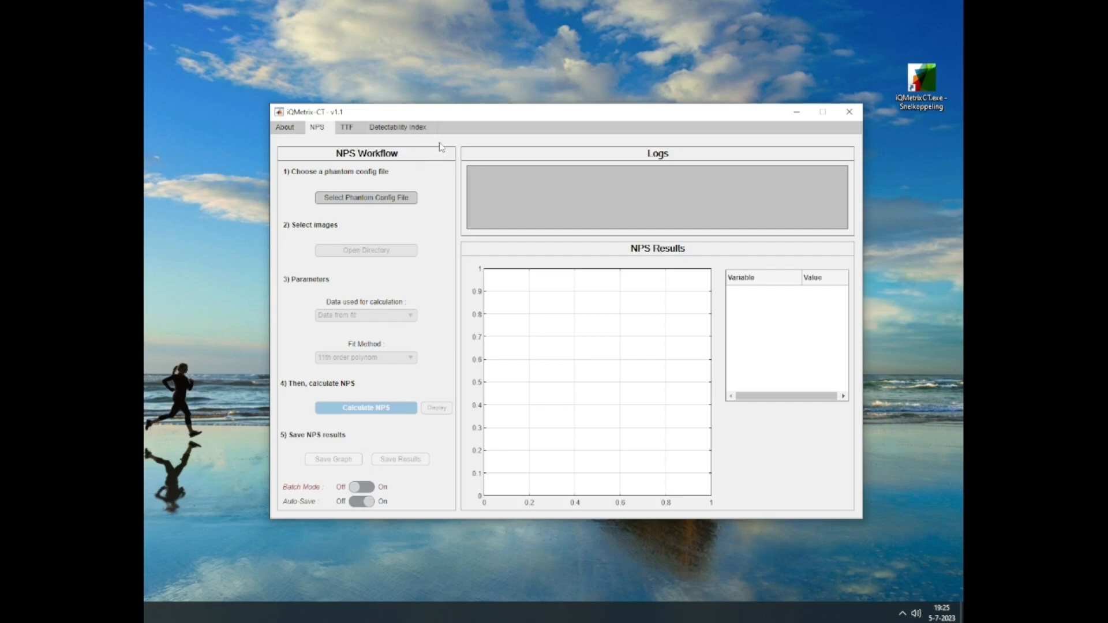
pyautogui.click(413, 202)
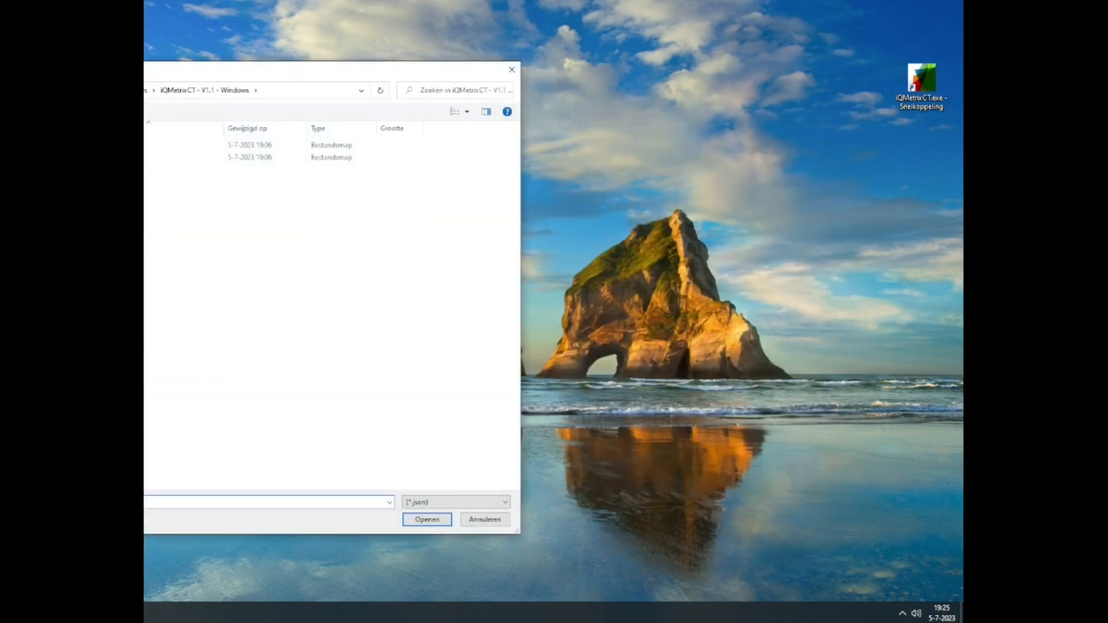
pyautogui.click(143, 341)
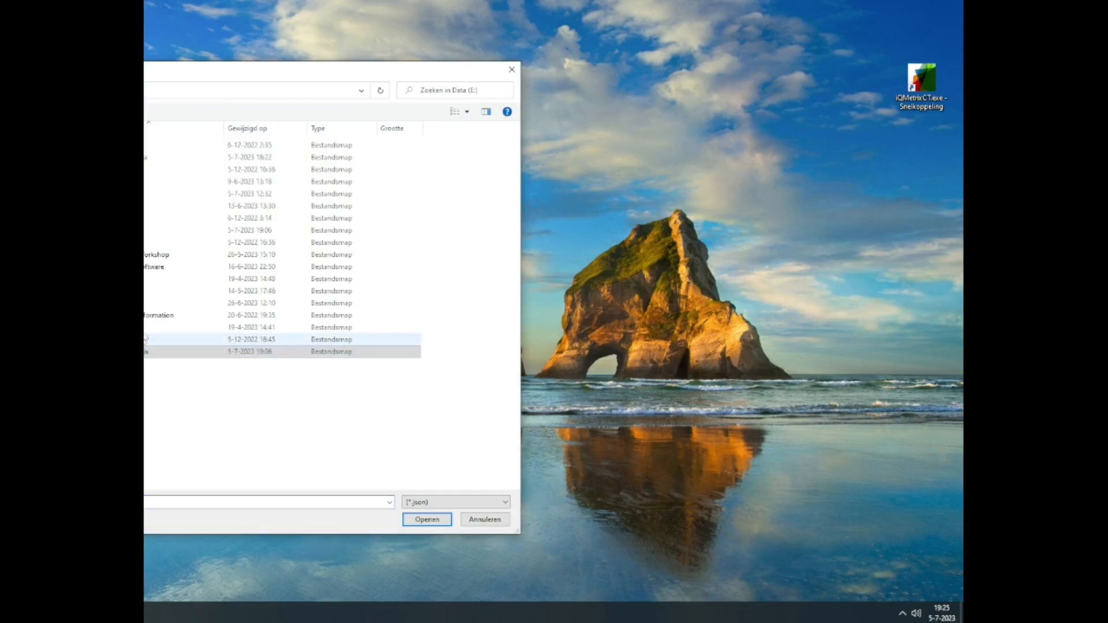
pyautogui.moveTo(230, 75); pyautogui.dragTo(599, 75)
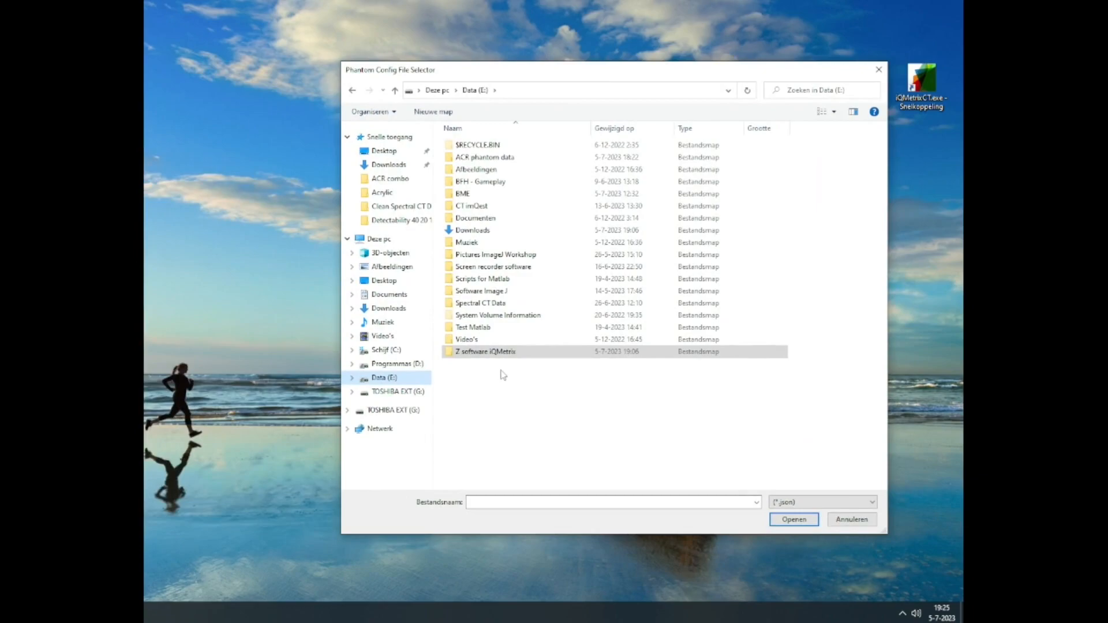
pyautogui.doubleClick(487, 157)
pyautogui.doubleClick(488, 151)
pyautogui.scroll(-10, 765, 259)
pyautogui.scroll(-15, 762, 224)
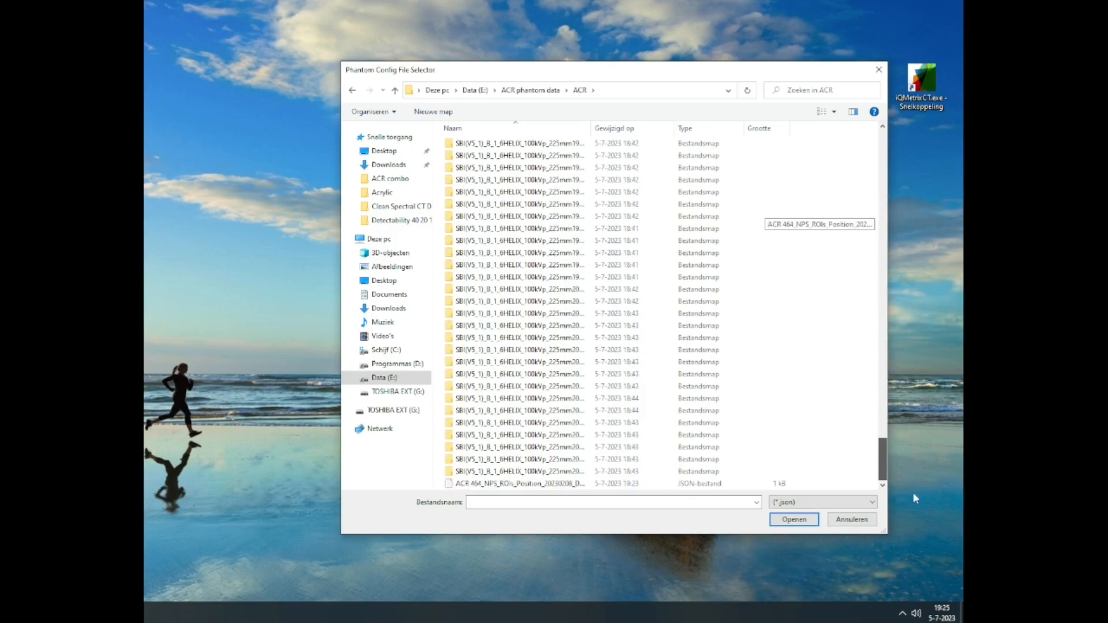
pyautogui.click(539, 484)
pyautogui.click(802, 521)
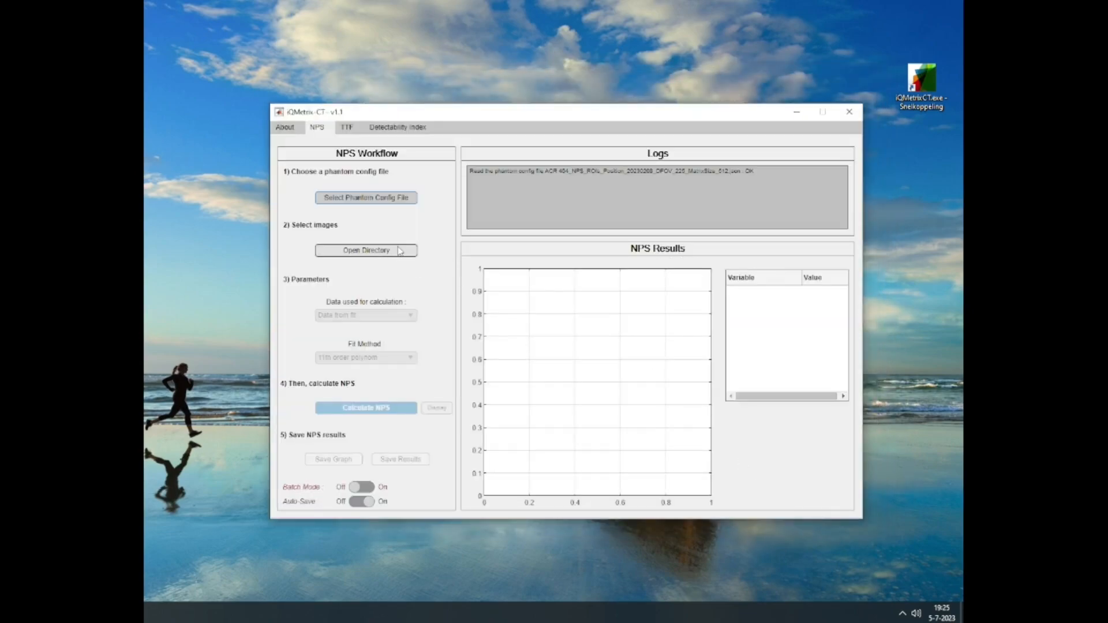
# Load the images for the NPS workflow from the SBI(V5_1)_B_1_0HELIX_100kVp_225mm194951.799-MonoE-70_40mAs directory.
pyautogui.click(398, 251)
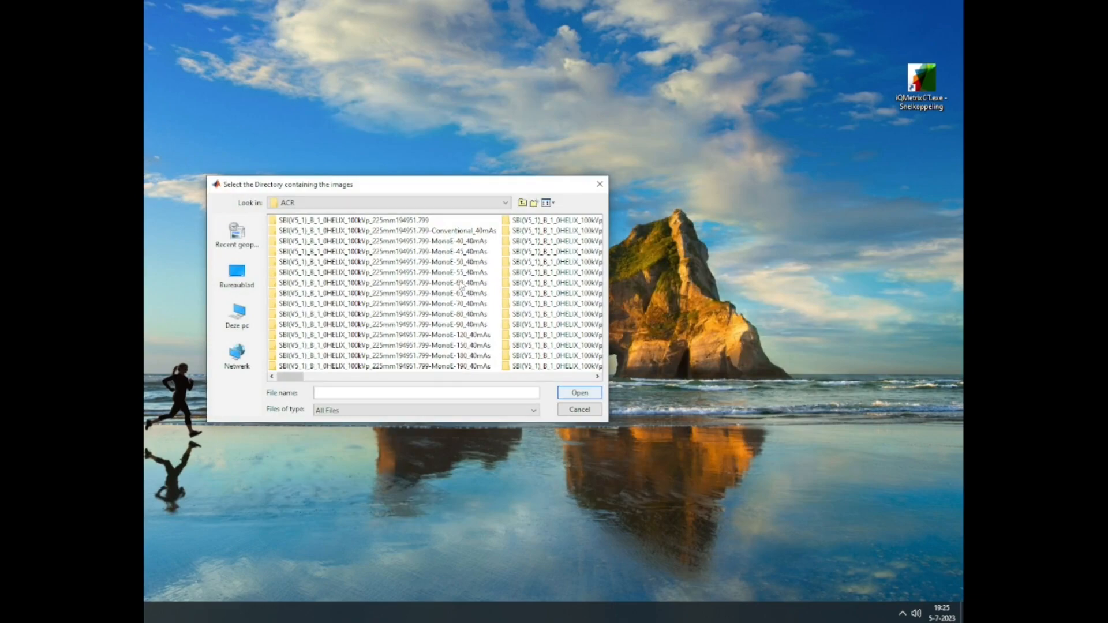
pyautogui.click(469, 232)
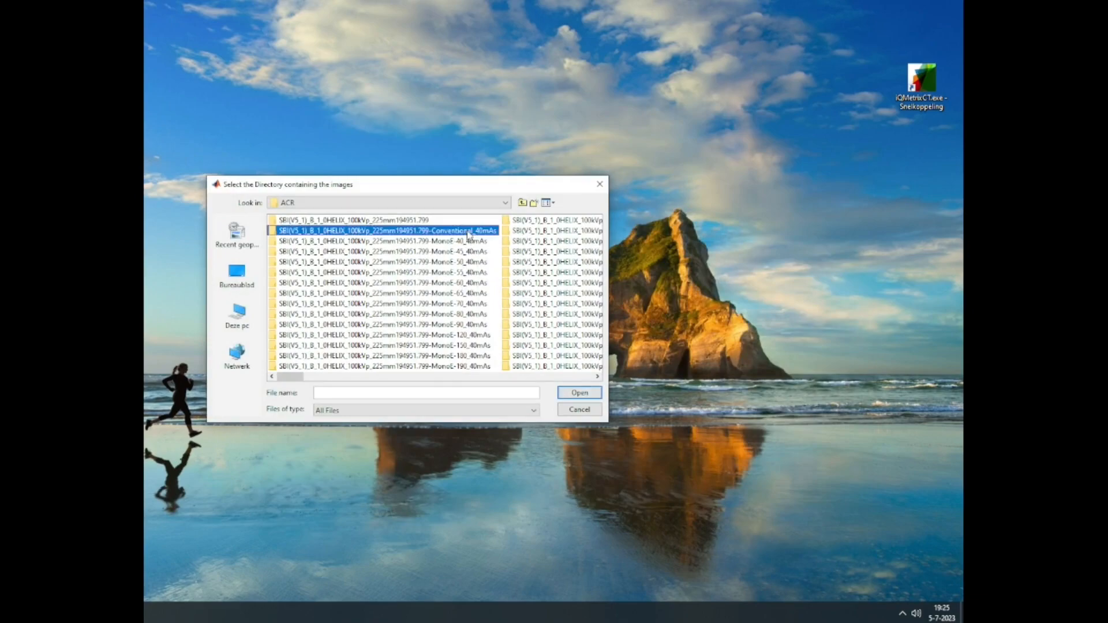
pyautogui.click(474, 295)
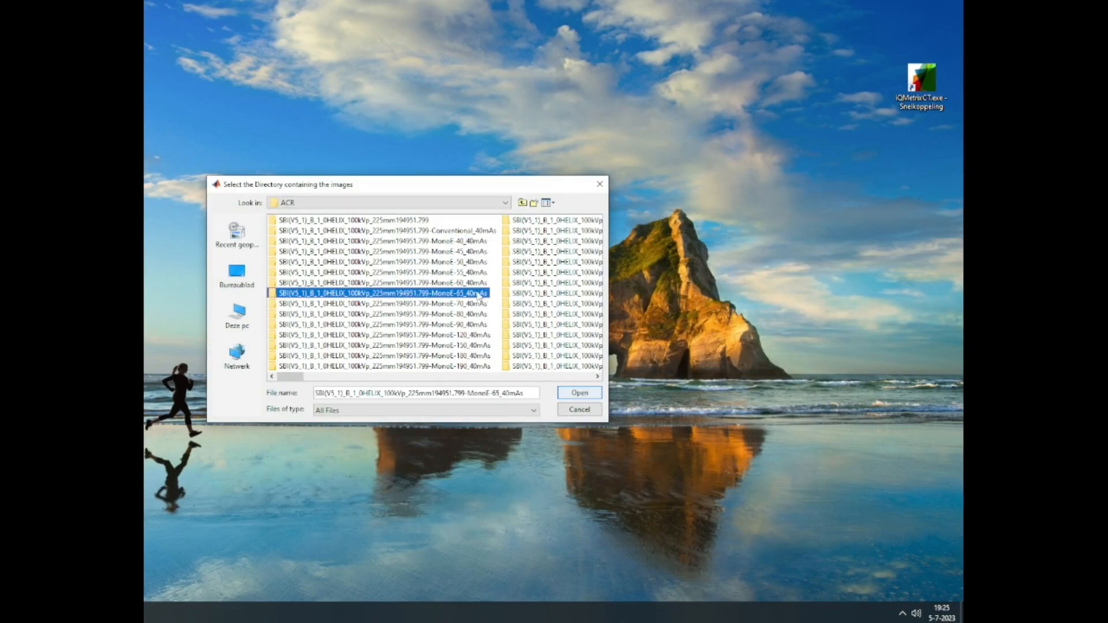
pyautogui.click(465, 233)
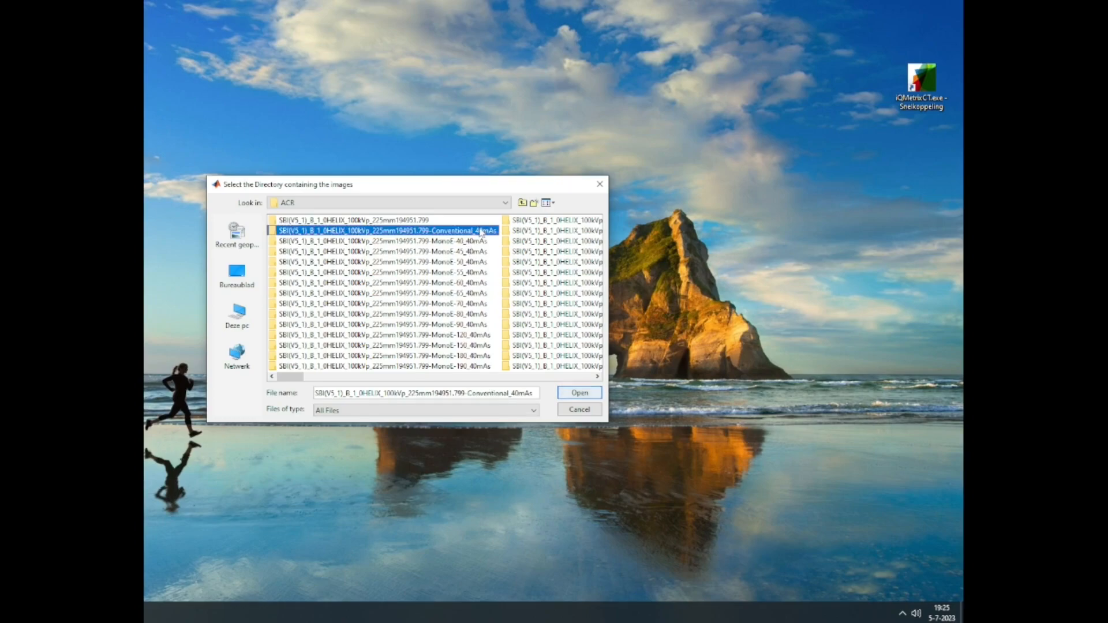
pyautogui.click(478, 304)
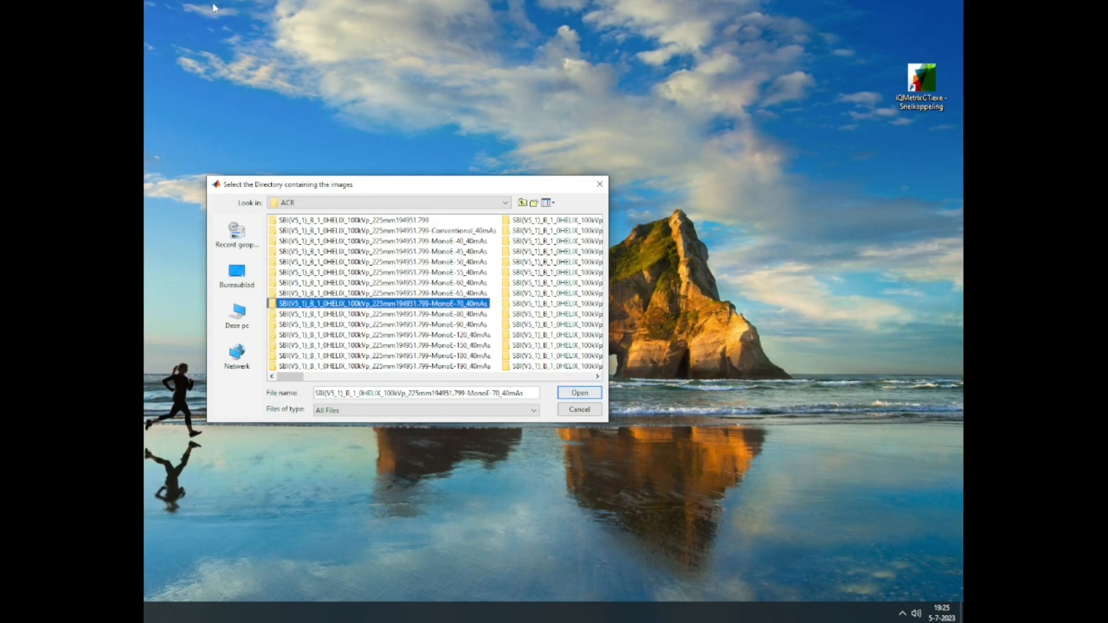
pyautogui.click(581, 393)
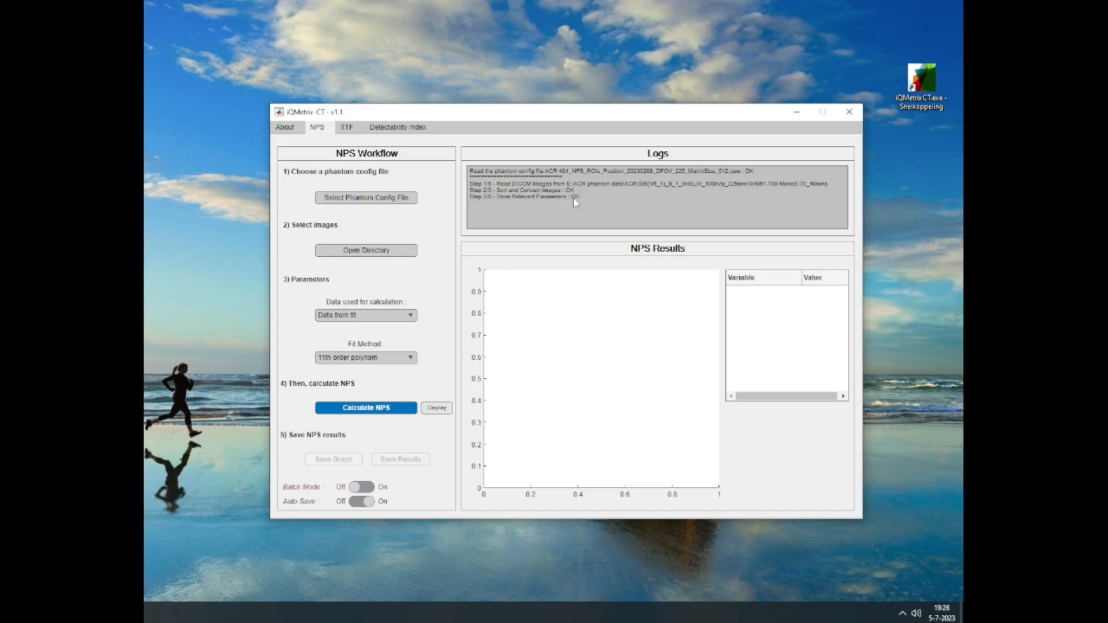
# Check the available options for the data used for calculation and for the NPS fit method.
pyautogui.click(385, 318)
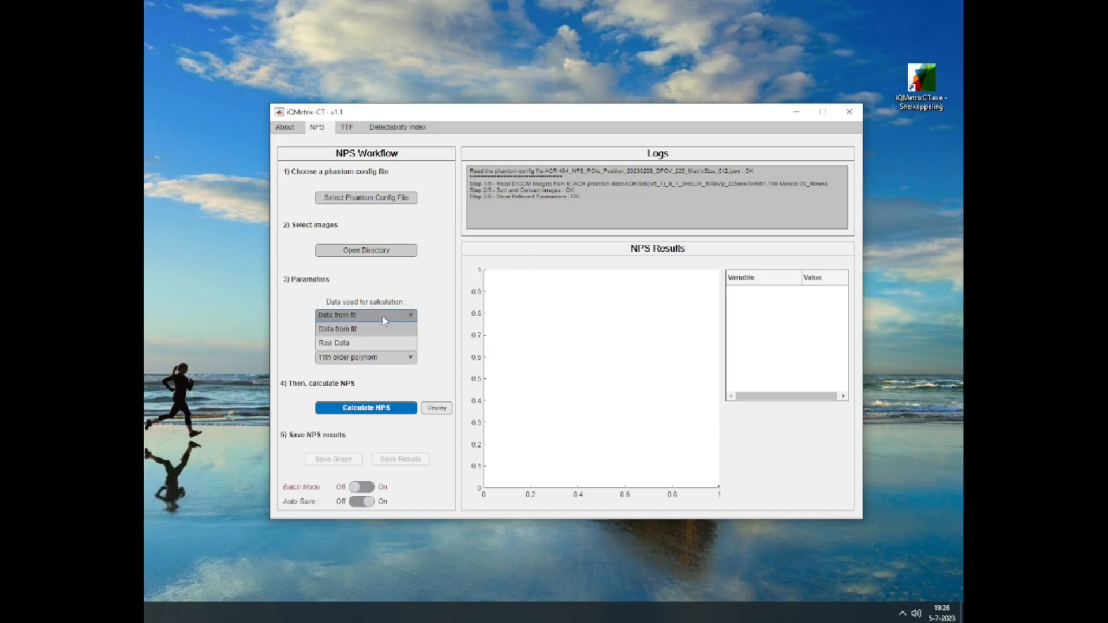
pyautogui.click(385, 322)
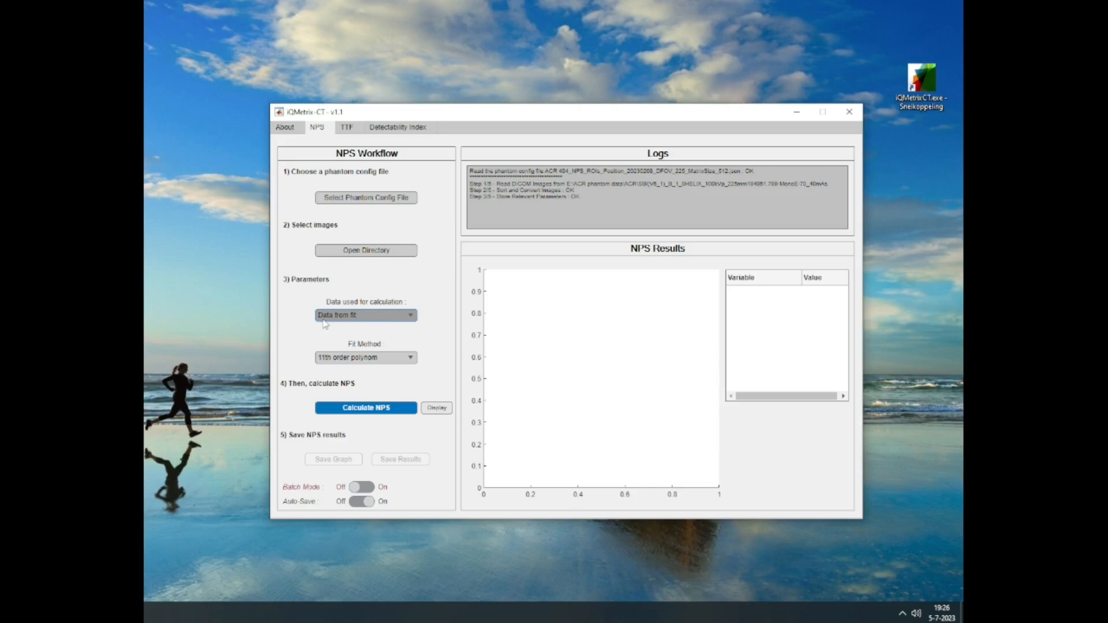
pyautogui.click(416, 360)
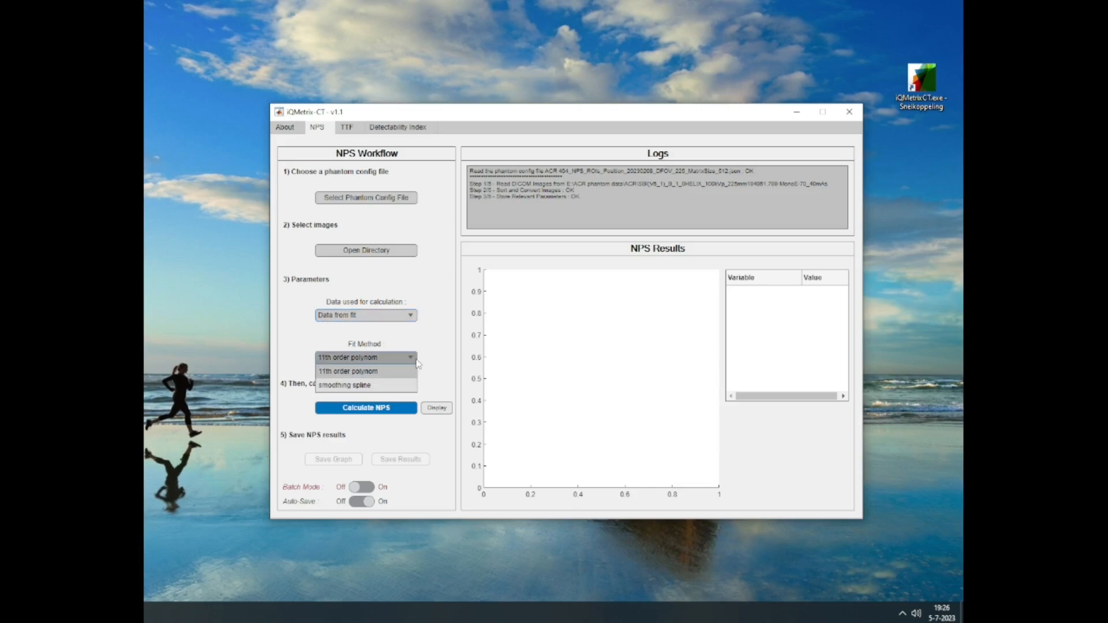
pyautogui.click(419, 364)
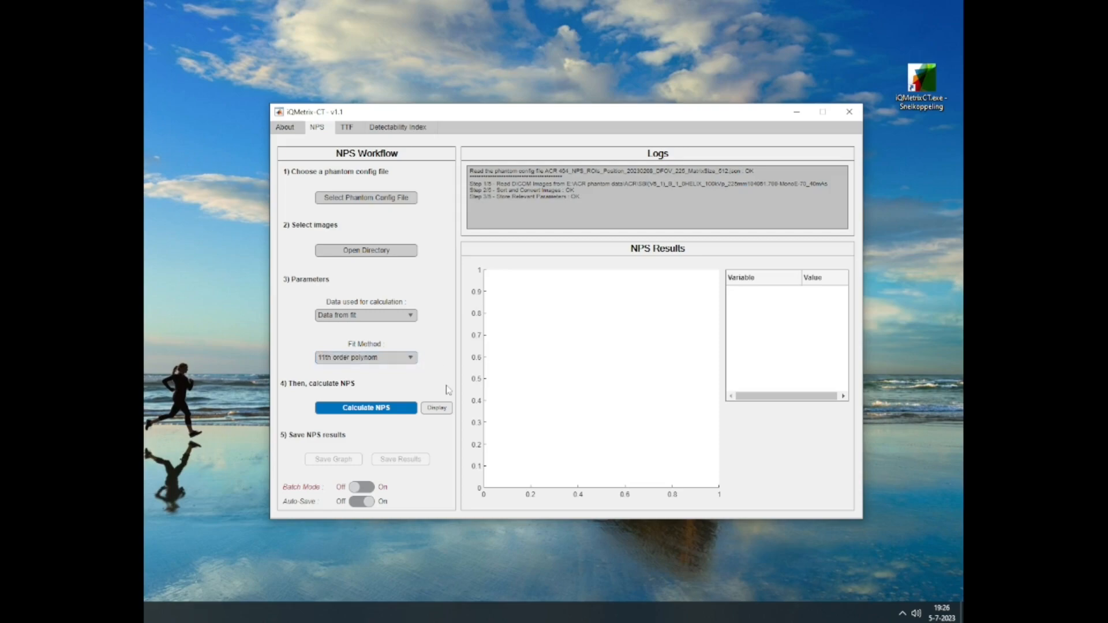
# Display the loaded NPS images in a separate window and set the window preset to Soft Tissue.
pyautogui.click(436, 410)
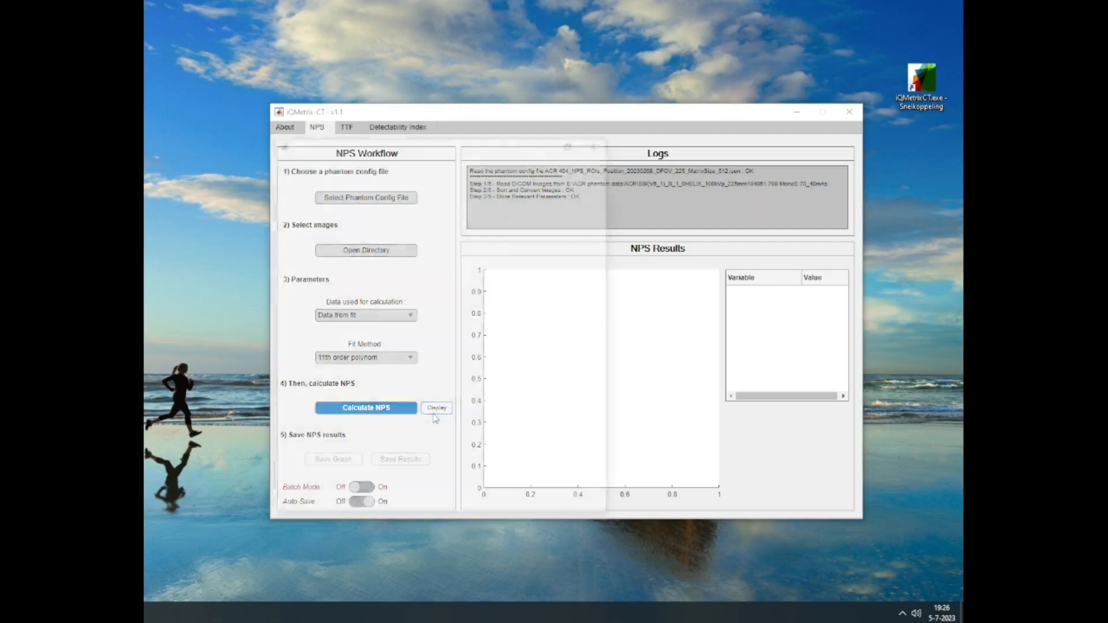
pyautogui.moveTo(425, 142); pyautogui.dragTo(665, 131)
pyautogui.click(756, 491)
pyautogui.click(770, 437)
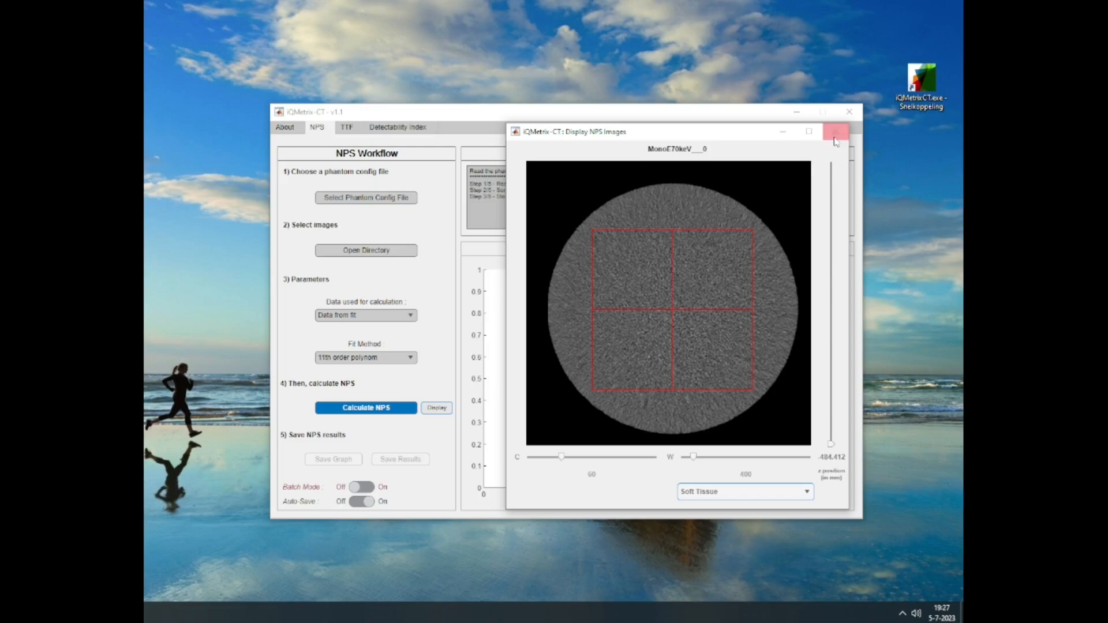
# Minimize the NPS image window and calculate the NPS of the MonoE-70_40mAs images.
pyautogui.click(784, 134)
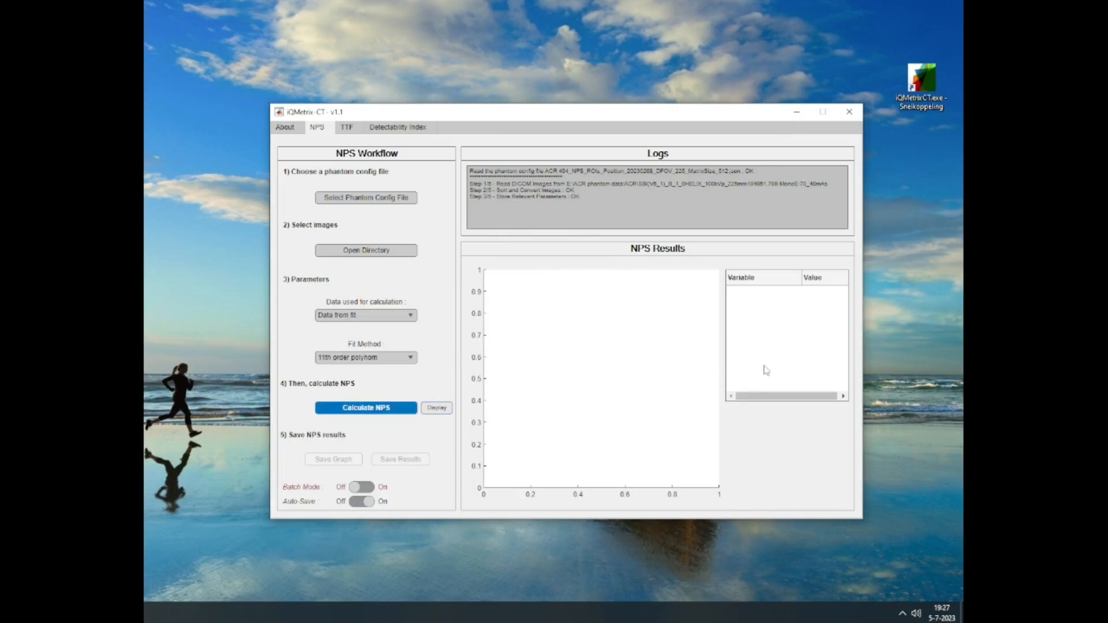
pyautogui.click(412, 411)
pyautogui.click(366, 408)
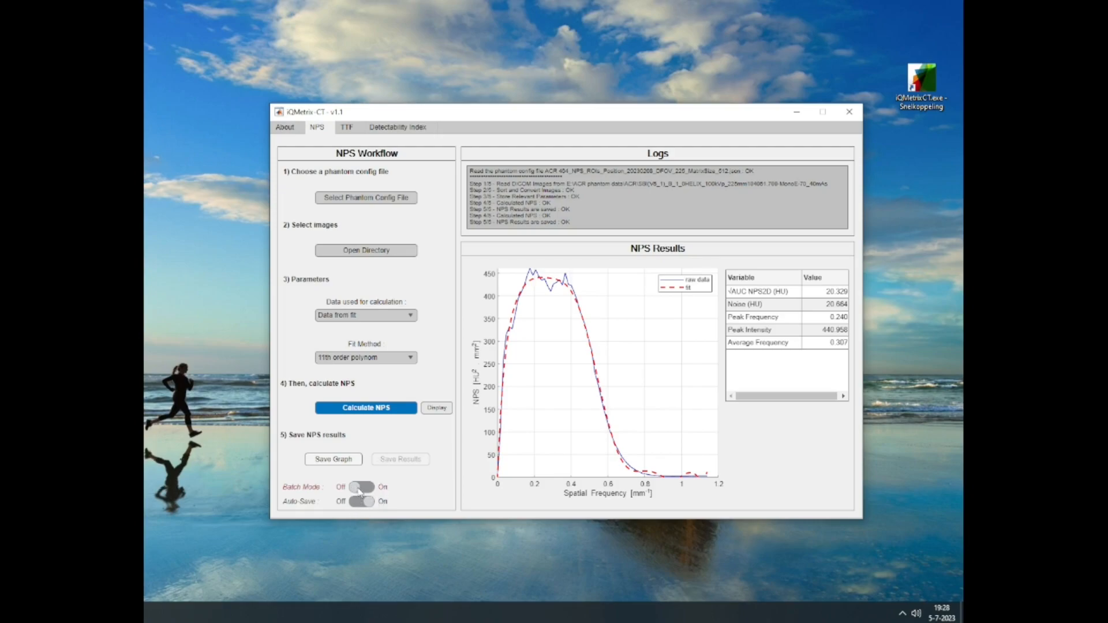
# Open the ACR folder from ACR phantom data in File Explorer, then minimize both folder windows.
pyautogui.click(144, 613)
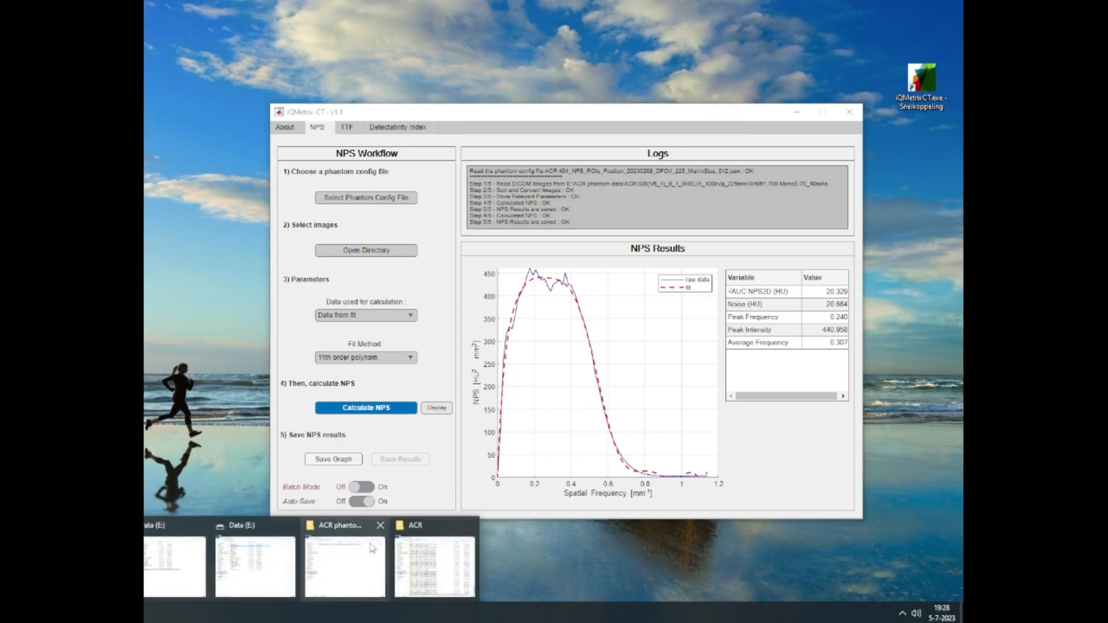
pyautogui.click(341, 557)
pyautogui.moveTo(587, 87); pyautogui.dragTo(452, 106)
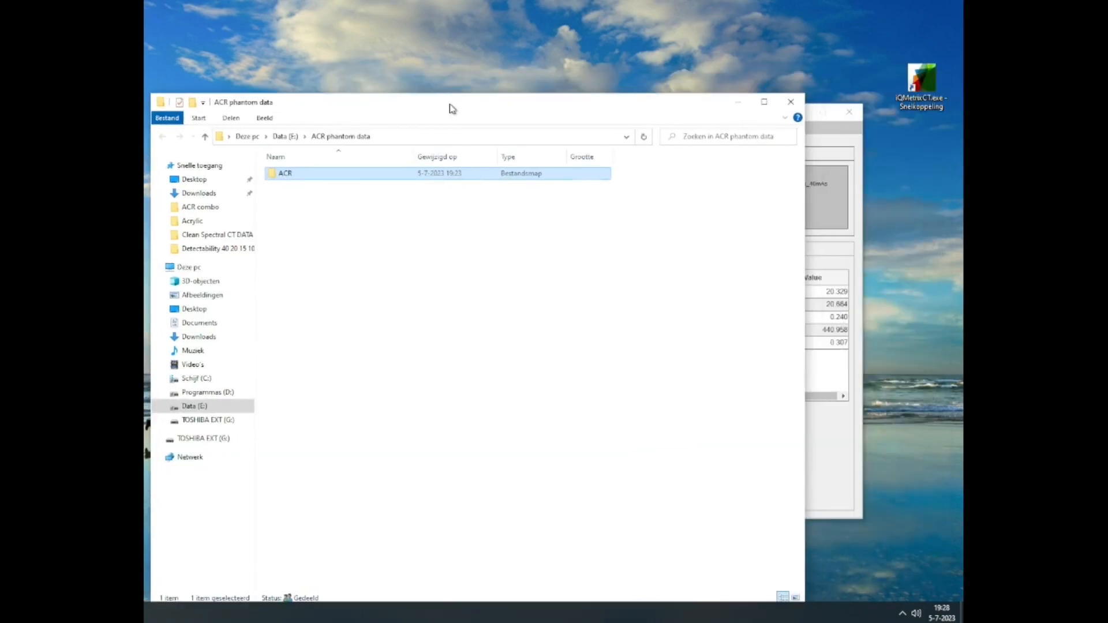
pyautogui.doubleClick(337, 177)
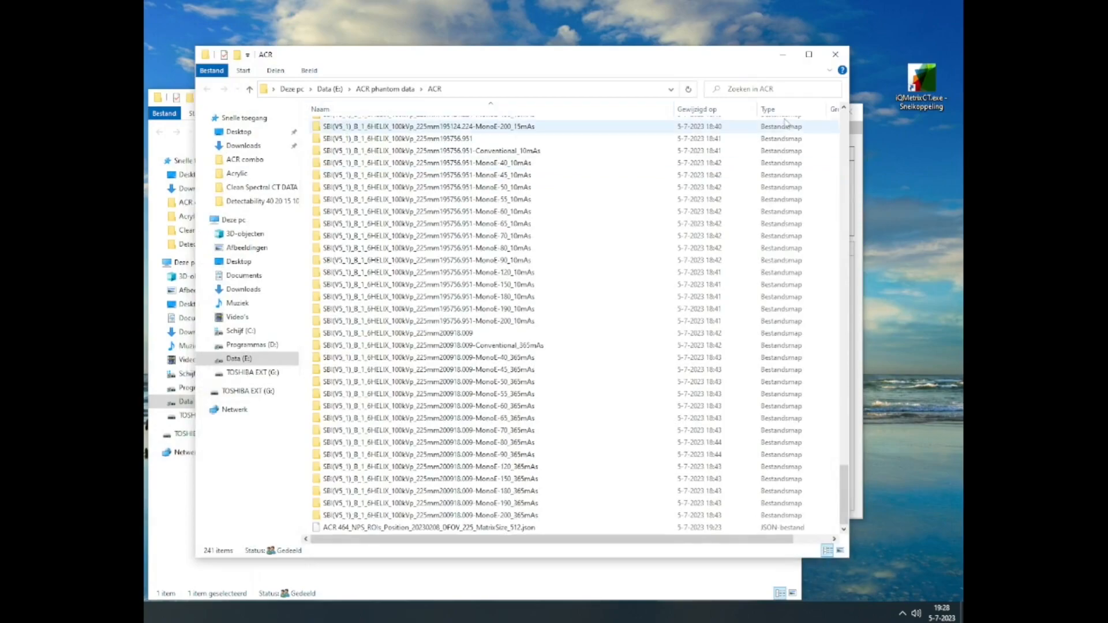
pyautogui.click(786, 57)
pyautogui.click(735, 100)
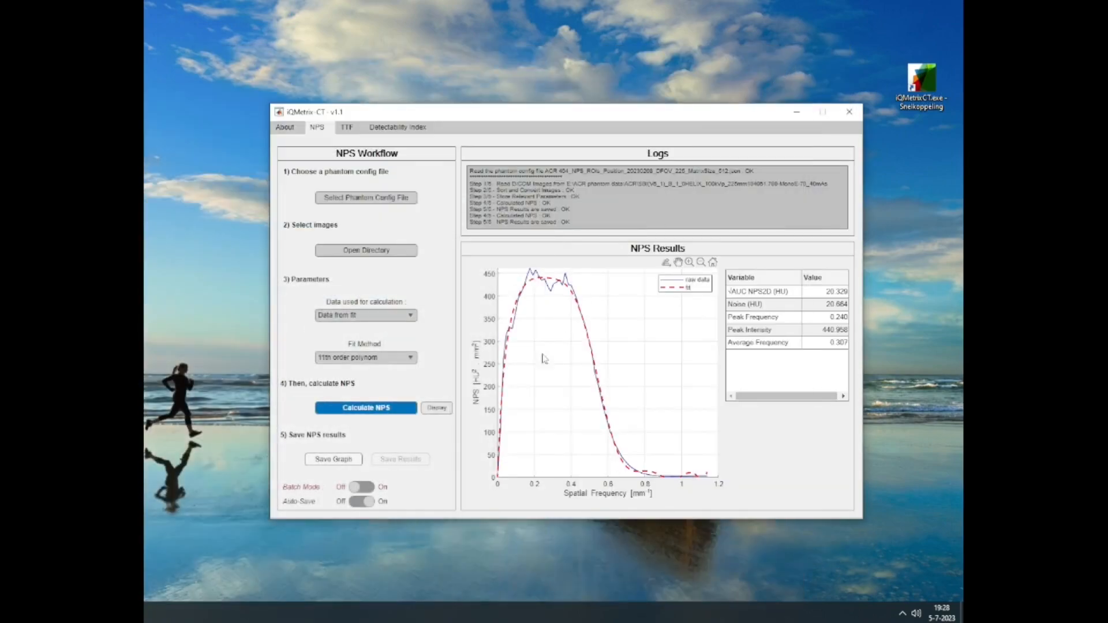
# Turn on Batch Mode, load ACR 464_NPS_ROIs_Position_20230208_DFOV_225_MatrixSize_512.json as the phantom config file, and open the image directories selection.
pyautogui.click(362, 488)
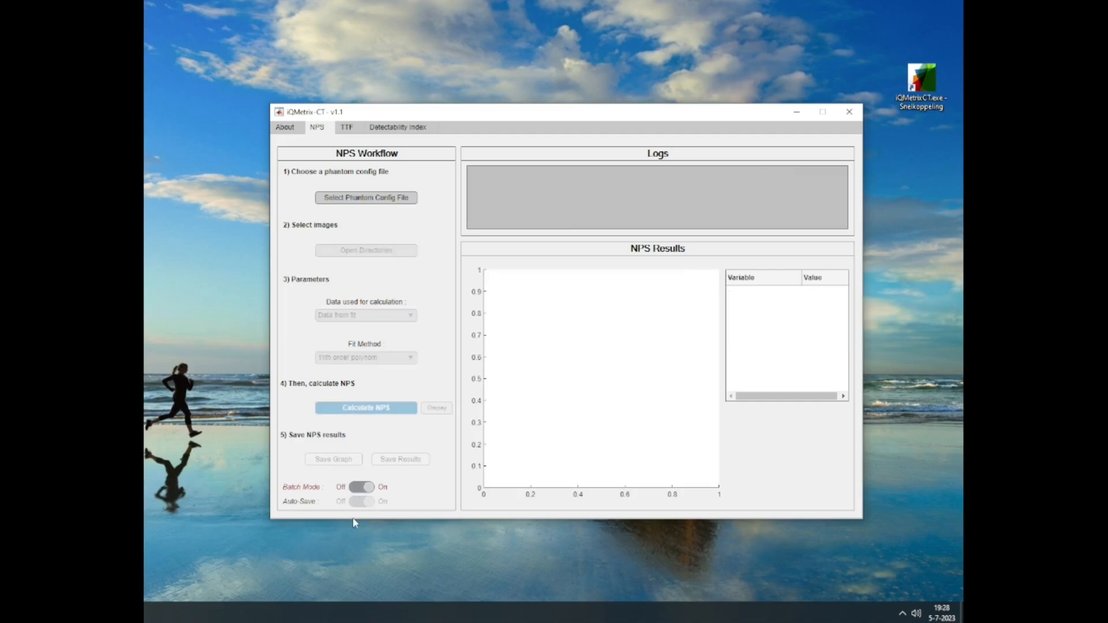
pyautogui.click(366, 198)
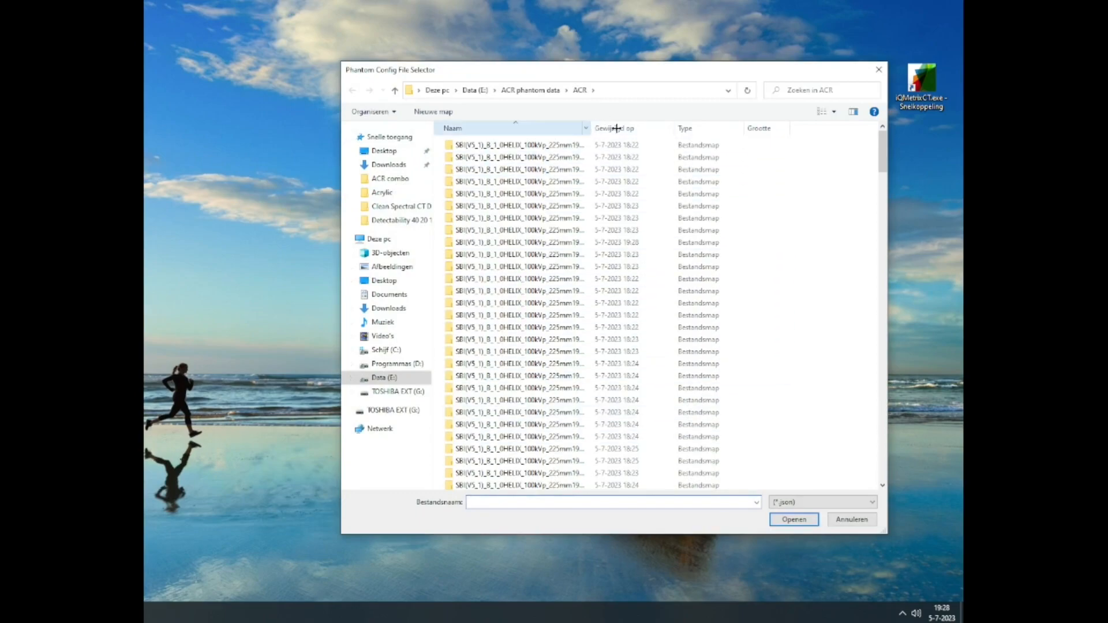
pyautogui.moveTo(590, 128); pyautogui.dragTo(708, 128)
pyautogui.moveTo(883, 151); pyautogui.dragTo(876, 479)
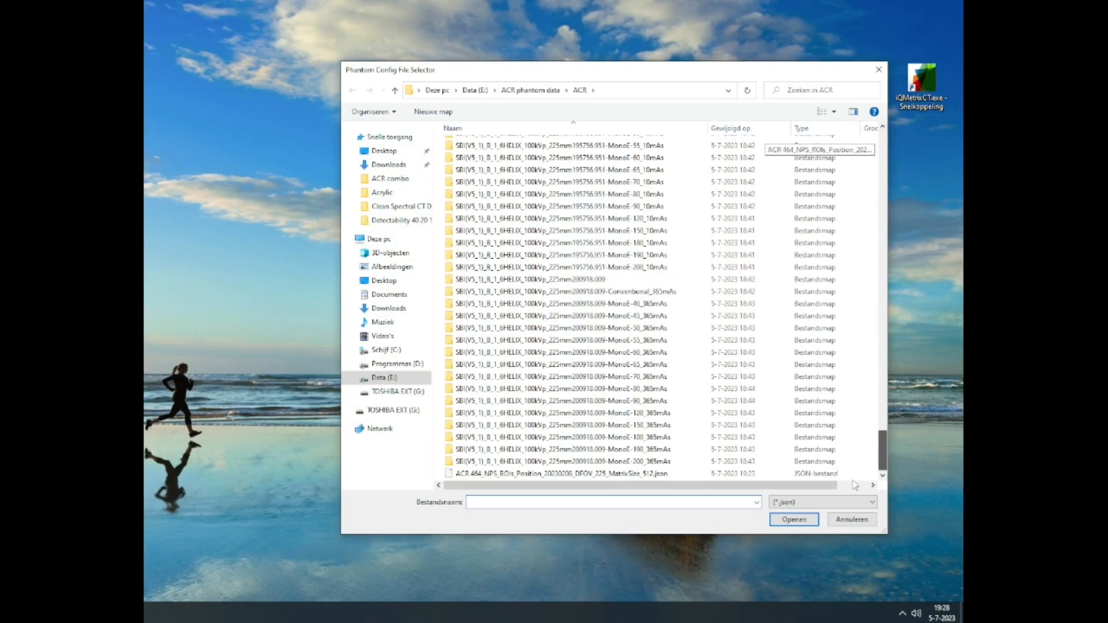
pyautogui.click(744, 474)
pyautogui.click(786, 519)
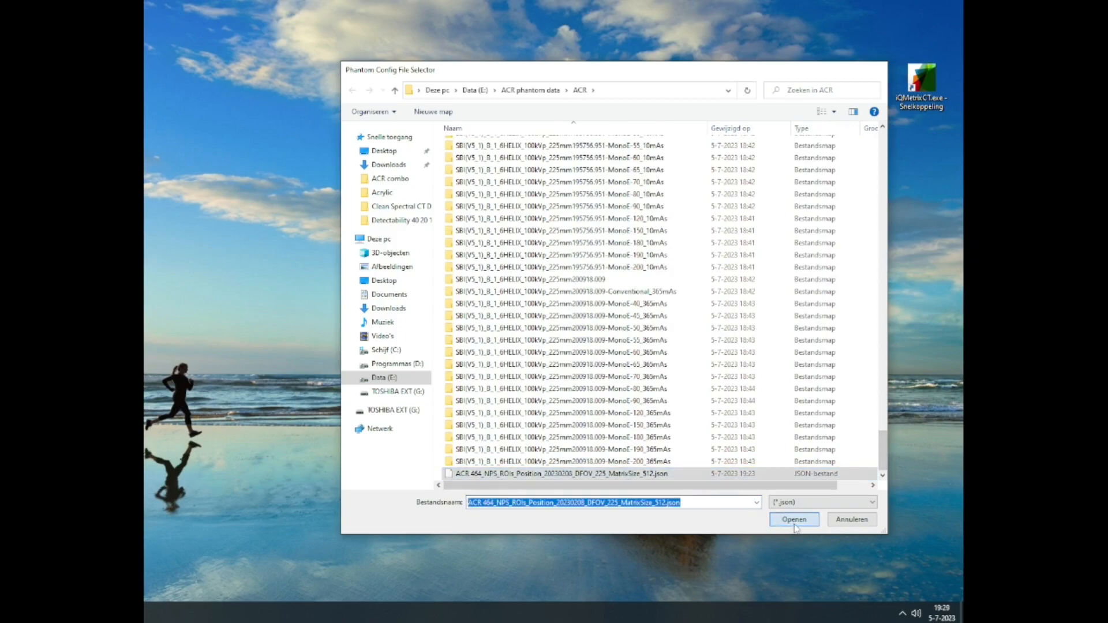
pyautogui.click(405, 254)
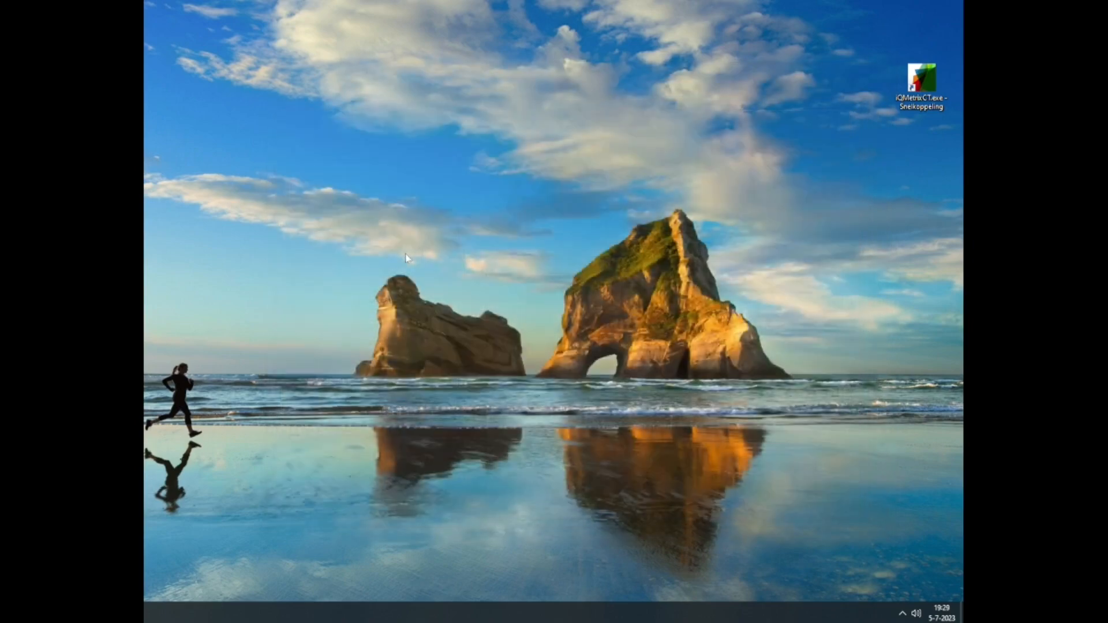
pyautogui.click(415, 231)
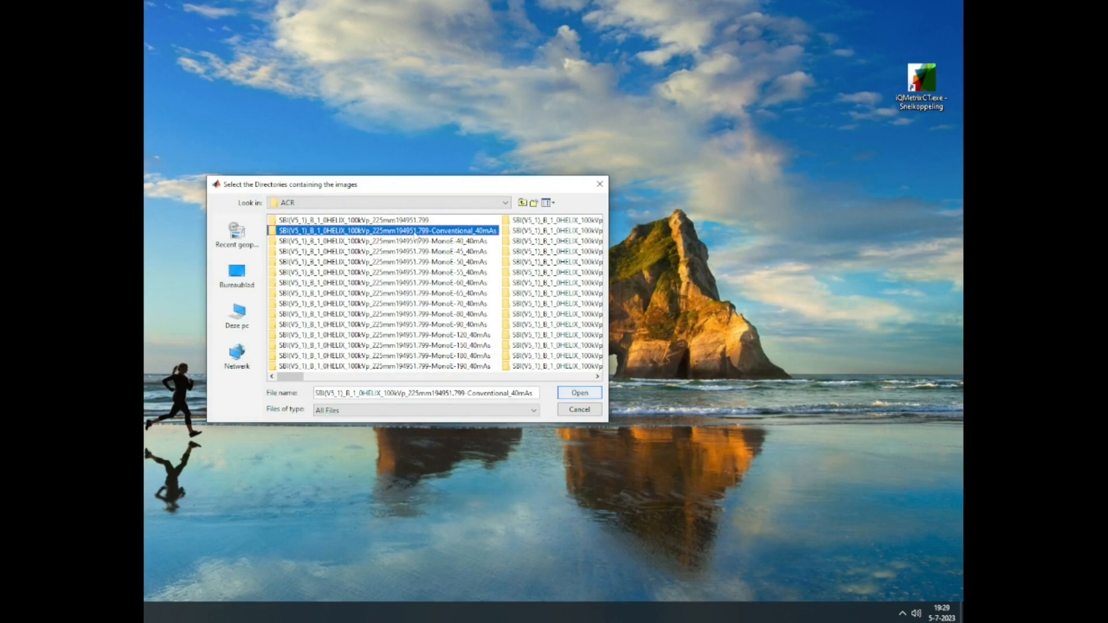
pyautogui.keyDown('ctrl'); pyautogui.click(433, 242); pyautogui.keyUp('ctrl')
pyautogui.keyDown('ctrl'); pyautogui.click(438, 253); pyautogui.keyUp('ctrl')
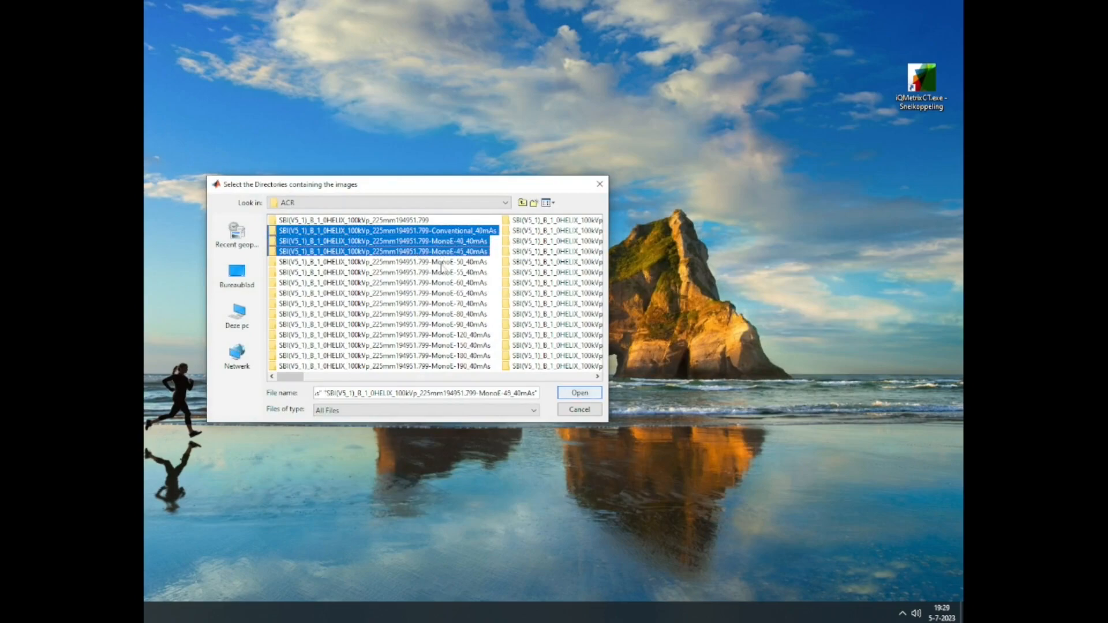
pyautogui.click(444, 271)
pyautogui.click(457, 232)
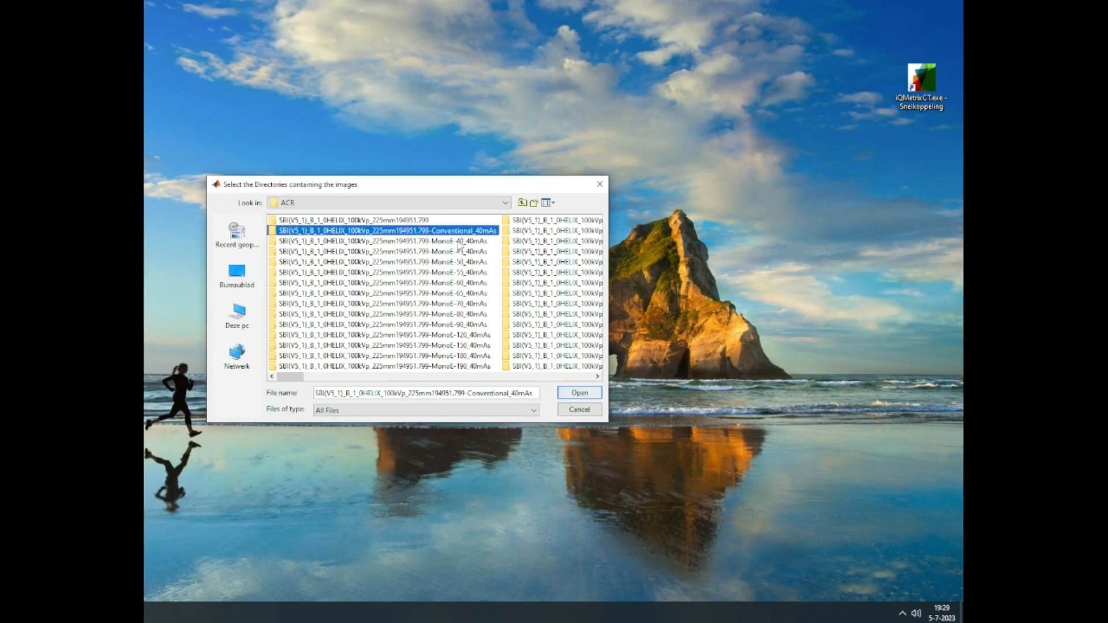
pyautogui.keyDown('ctrl'); pyautogui.click(460, 243); pyautogui.keyUp('ctrl')
pyautogui.keyDown('ctrl'); pyautogui.click(461, 252); pyautogui.keyUp('ctrl')
pyautogui.keyDown('ctrl'); pyautogui.click(461, 263); pyautogui.keyUp('ctrl')
pyautogui.keyDown('ctrl'); pyautogui.click(462, 272); pyautogui.keyUp('ctrl')
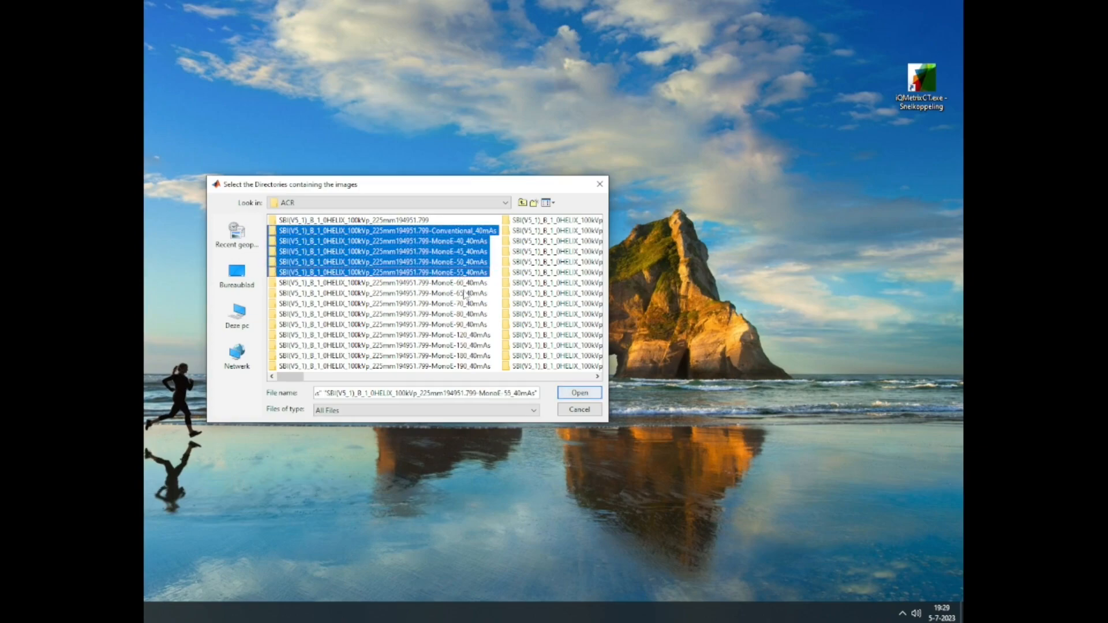
pyautogui.keyDown('ctrl'); pyautogui.click(465, 284); pyautogui.keyUp('ctrl')
pyautogui.keyDown('ctrl'); pyautogui.click(467, 295); pyautogui.keyUp('ctrl')
pyautogui.keyDown('ctrl'); pyautogui.click(468, 305); pyautogui.keyUp('ctrl')
pyautogui.keyDown('ctrl'); pyautogui.click(467, 315); pyautogui.keyUp('ctrl')
pyautogui.keyDown('ctrl'); pyautogui.click(466, 325); pyautogui.keyUp('ctrl')
pyautogui.keyDown('ctrl'); pyautogui.click(466, 335); pyautogui.keyUp('ctrl')
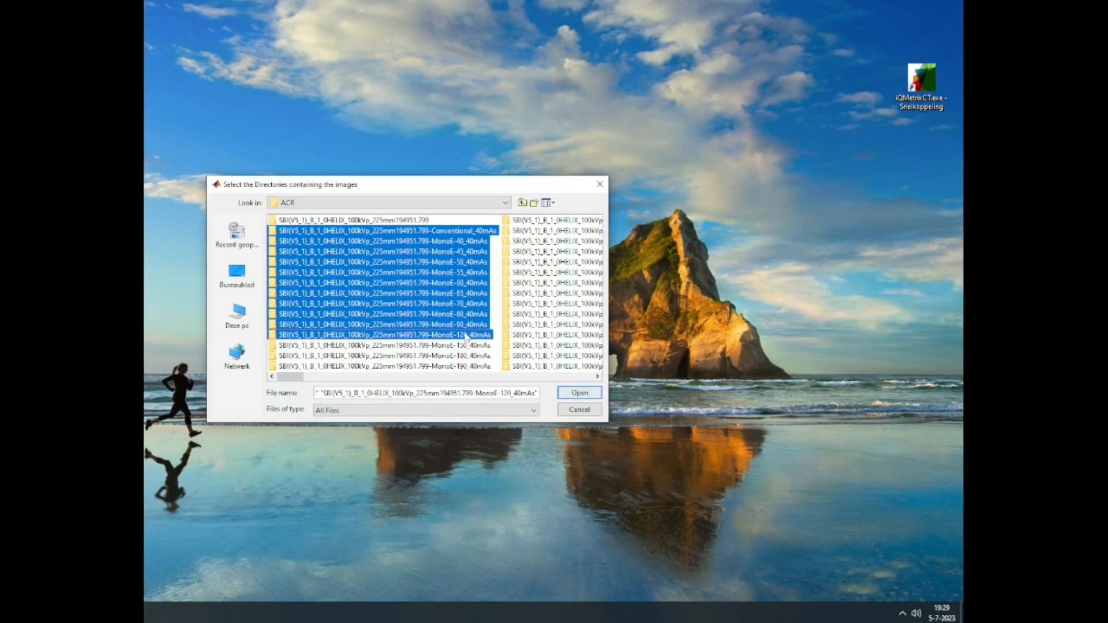
pyautogui.hotkey('ctrl', 'a')
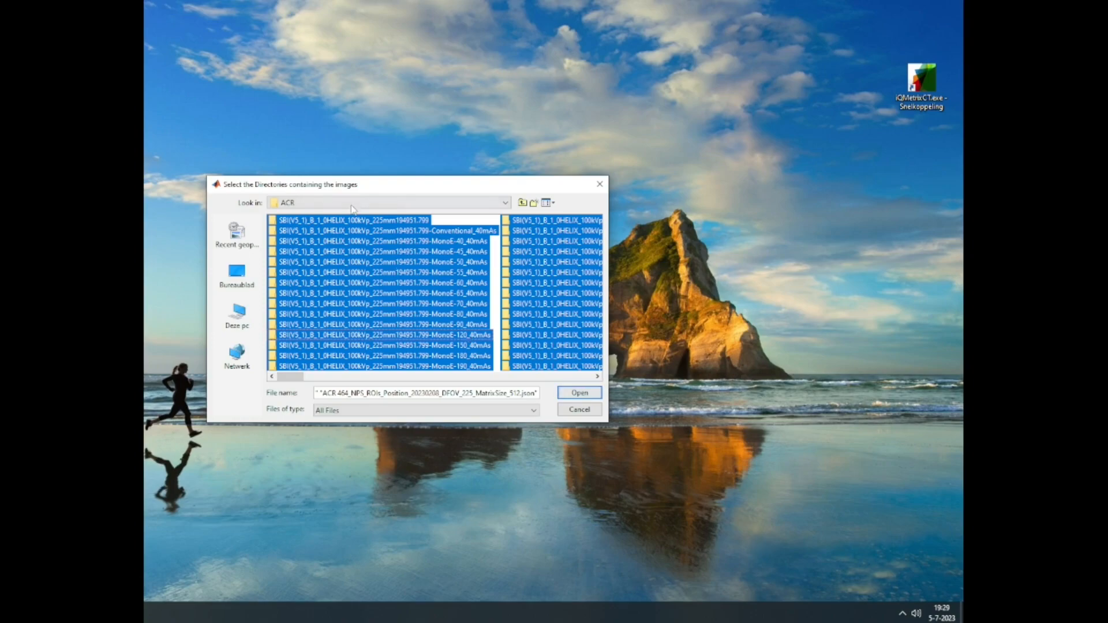
pyautogui.click(462, 221)
# Load the SBI(V5_1)_B_1_0HELIX_100kVp_225mm194951.799 directories from Conventional_40mAs through MonoE-60_40mAs and start the batch NPS calculation.
pyautogui.click(463, 231)
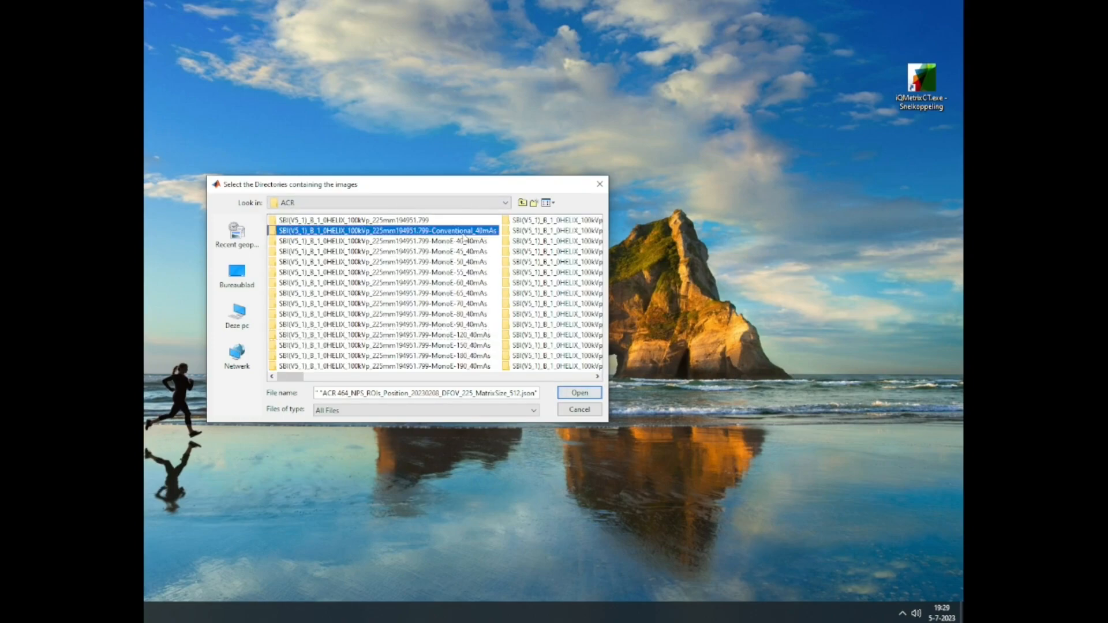
pyautogui.keyDown('shift'); pyautogui.click(462, 252); pyautogui.keyUp('shift')
pyautogui.keyDown('shift'); pyautogui.click(462, 262); pyautogui.keyUp('shift')
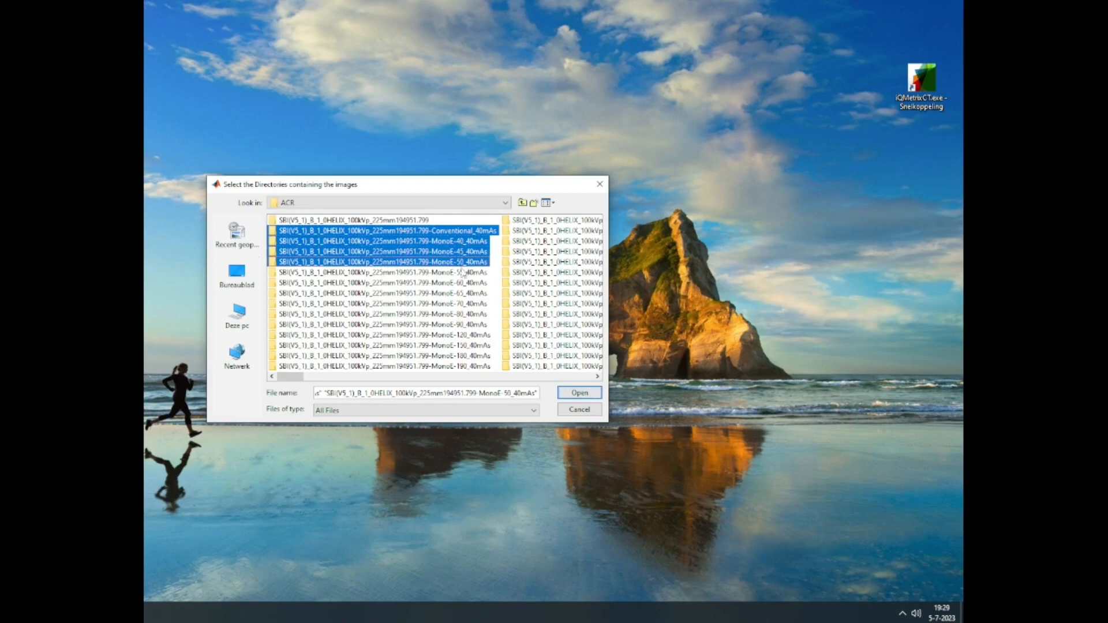
pyautogui.keyDown('shift'); pyautogui.click(464, 272); pyautogui.keyUp('shift')
pyautogui.keyDown('shift'); pyautogui.click(465, 283); pyautogui.keyUp('shift')
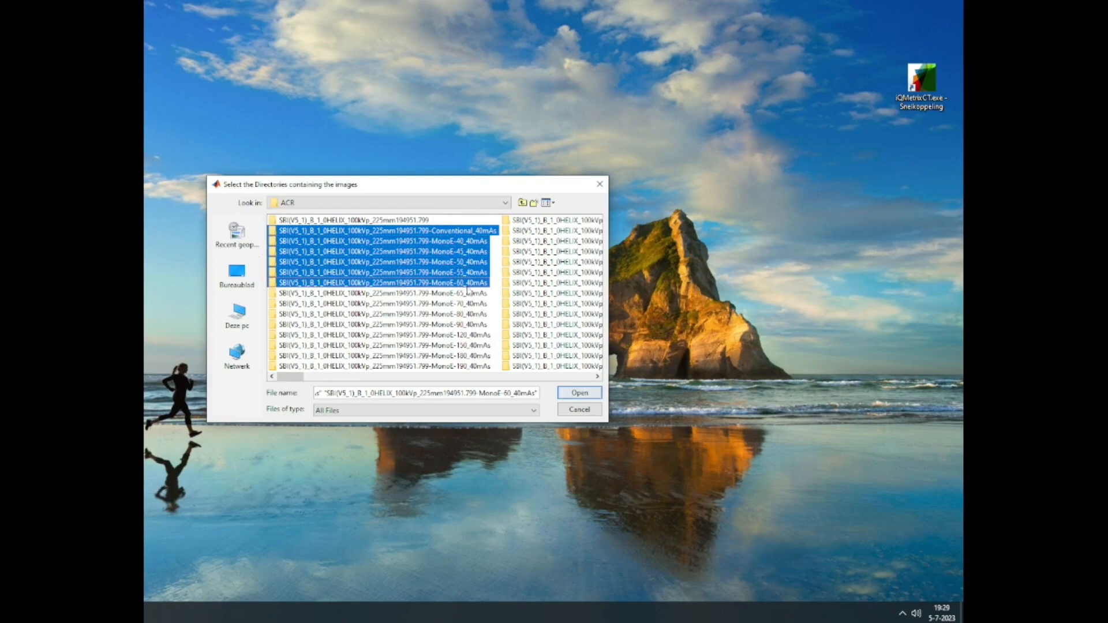
pyautogui.click(598, 397)
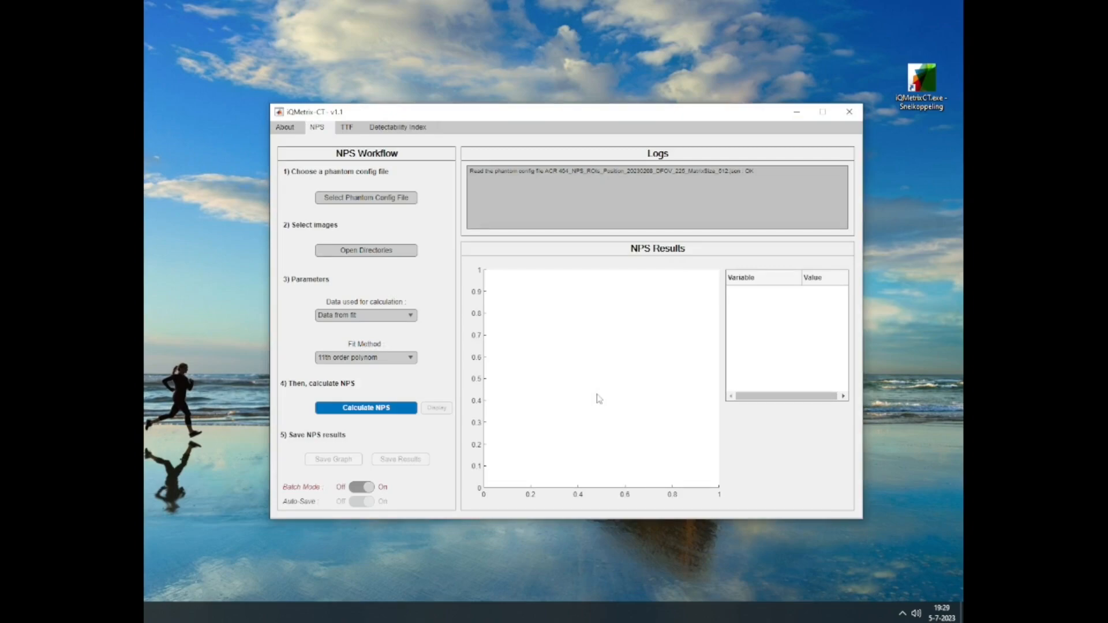
pyautogui.click(392, 409)
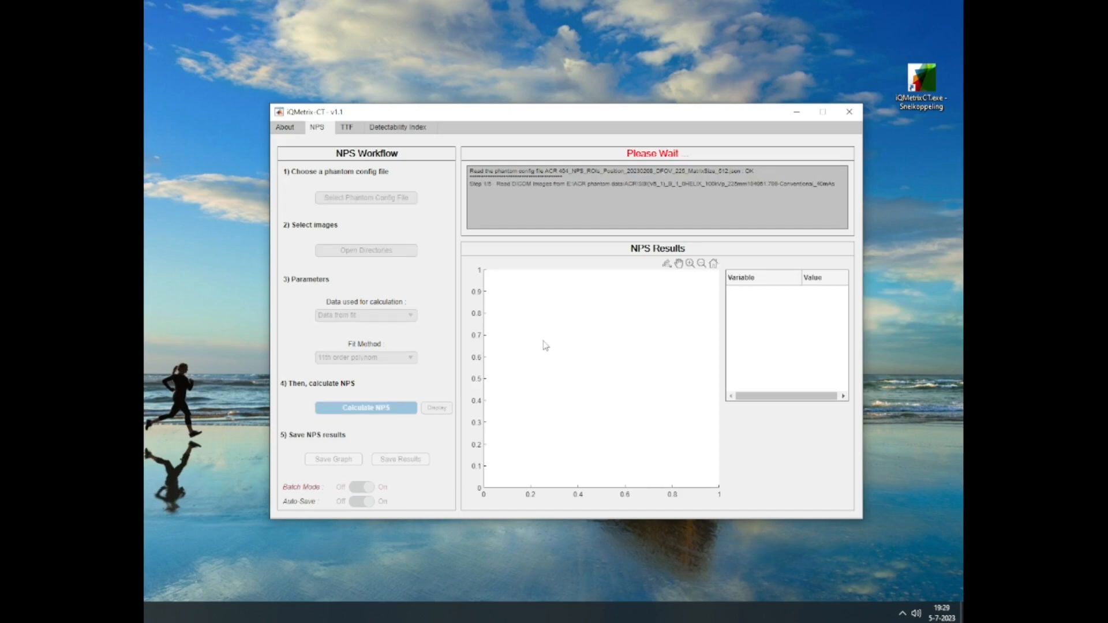
# Open the ACR folder from ACR phantom data in File Explorer and place its window over iQMetrix-CT.
pyautogui.click(145, 613)
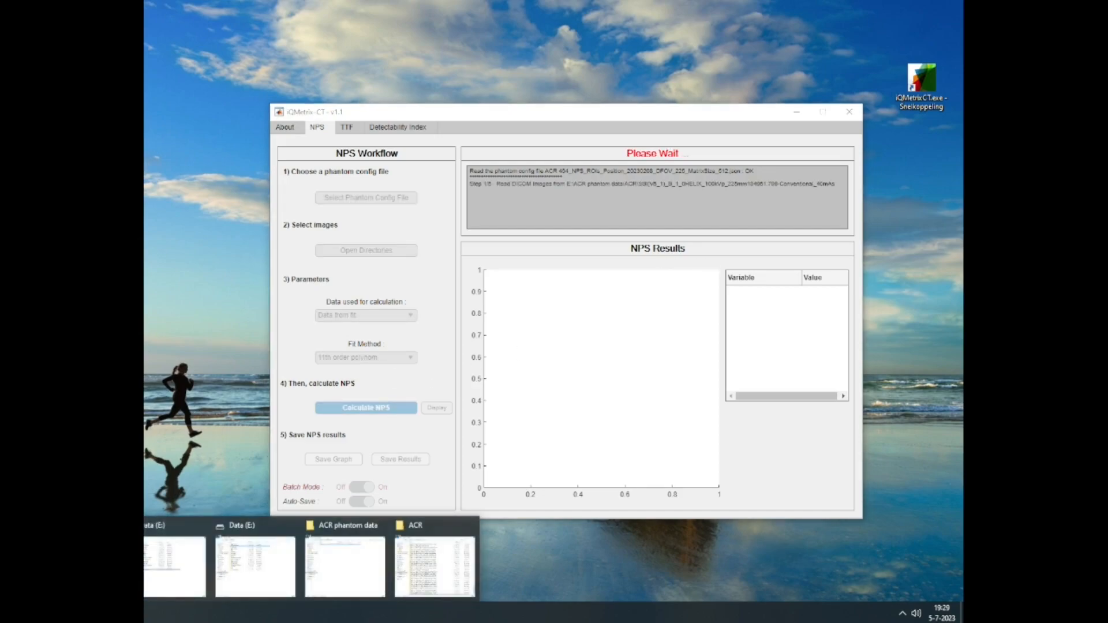
pyautogui.click(355, 570)
pyautogui.moveTo(433, 104); pyautogui.dragTo(213, 80)
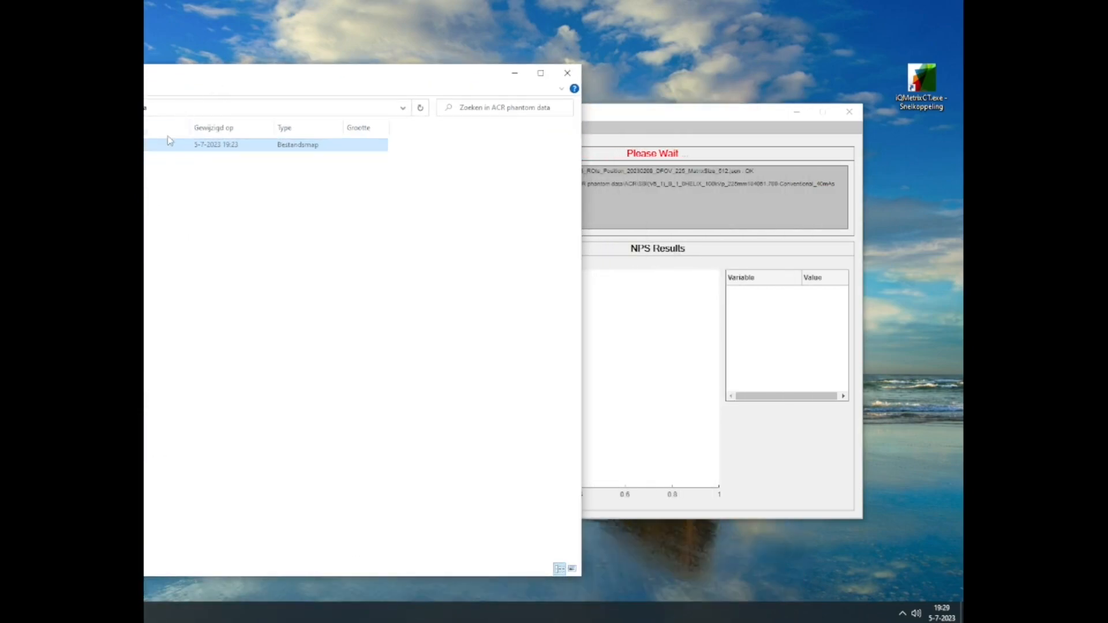
pyautogui.doubleClick(168, 151)
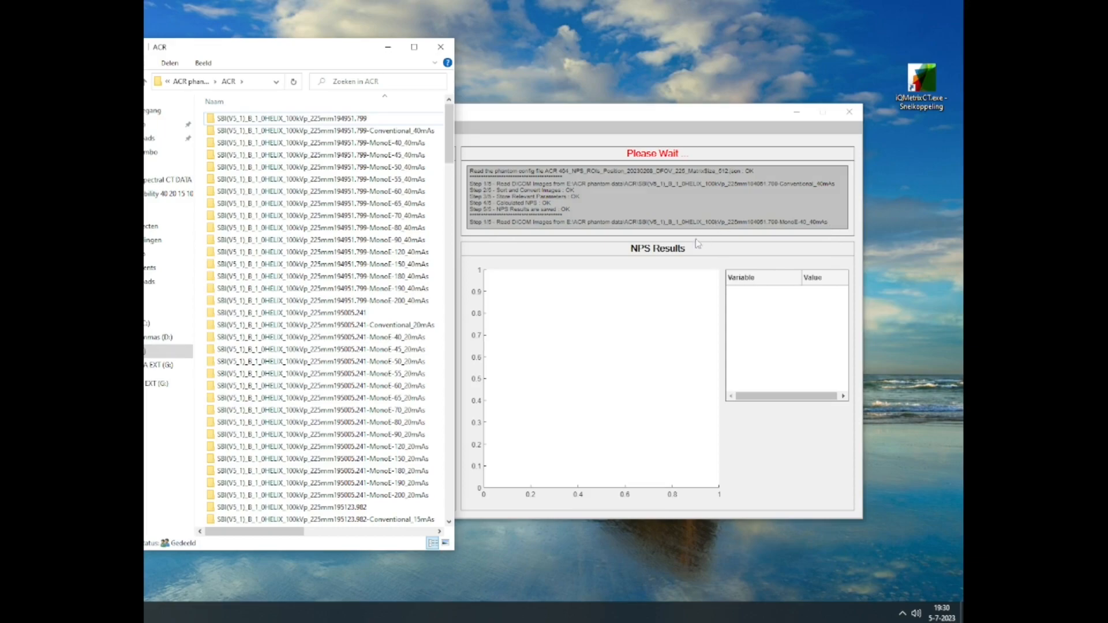
pyautogui.moveTo(309, 51); pyautogui.dragTo(602, 75)
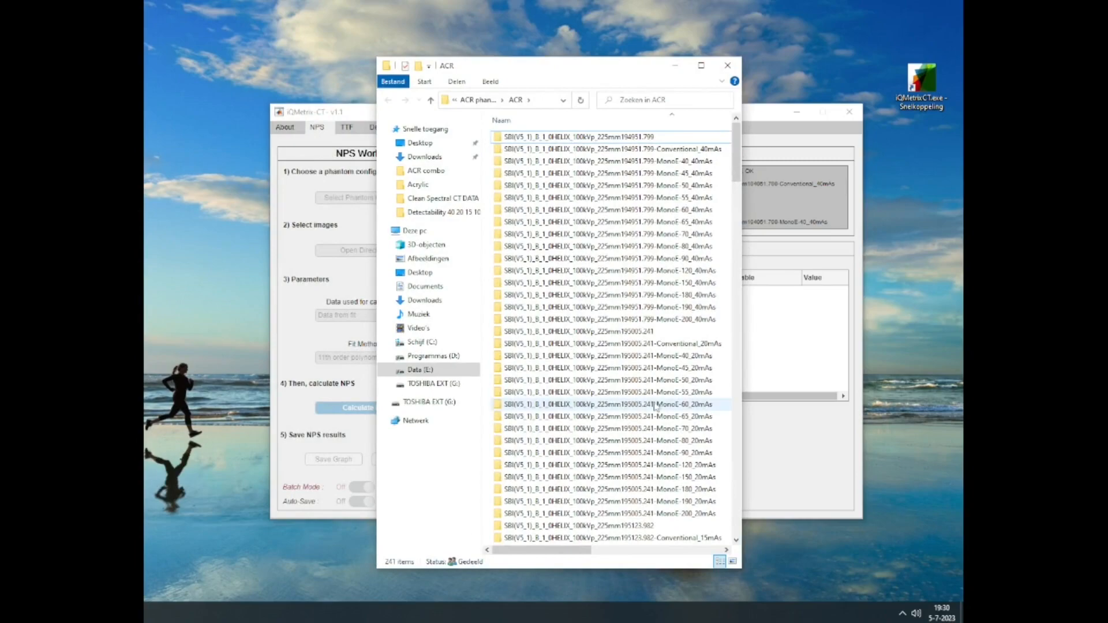
# Open the SBI(V5_1)_B_1_0HELIX_100kVp_225mm194951.799-MonoE-70_40mAs folder and examine the saved NPS output files at the end of its file list.
pyautogui.click(666, 233)
pyautogui.doubleClick(667, 234)
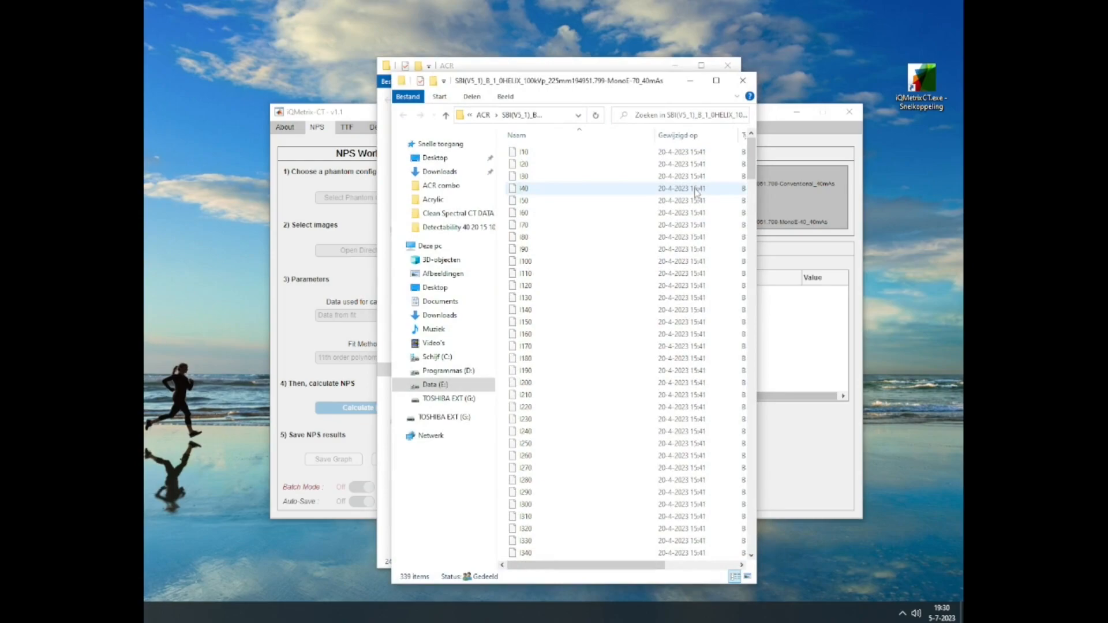
pyautogui.moveTo(752, 162); pyautogui.dragTo(753, 569)
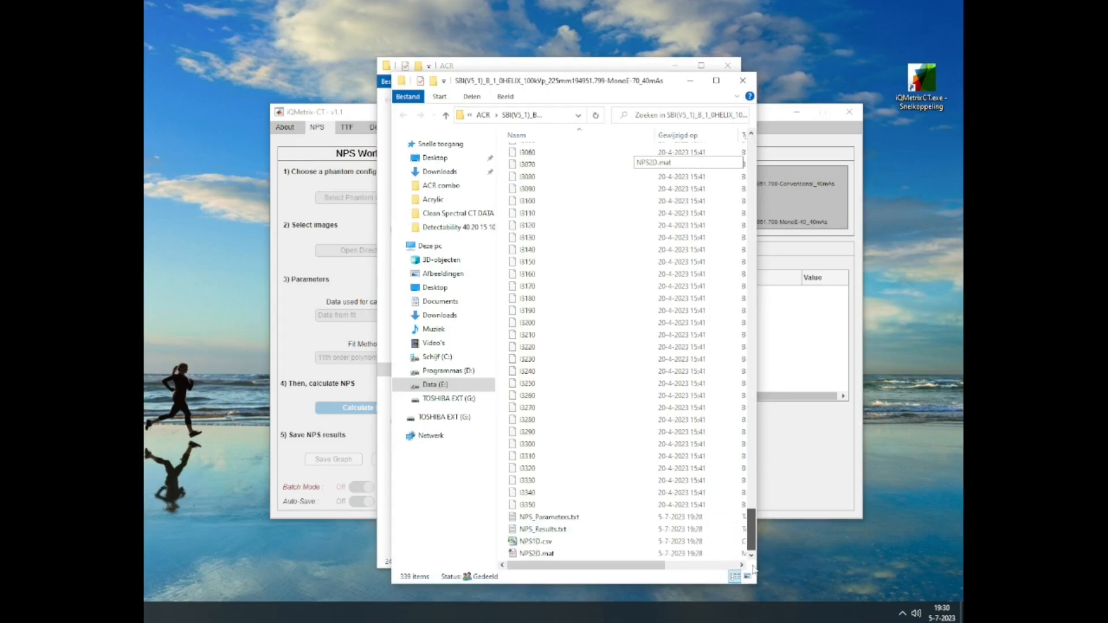
pyautogui.moveTo(561, 85); pyautogui.dragTo(509, 44)
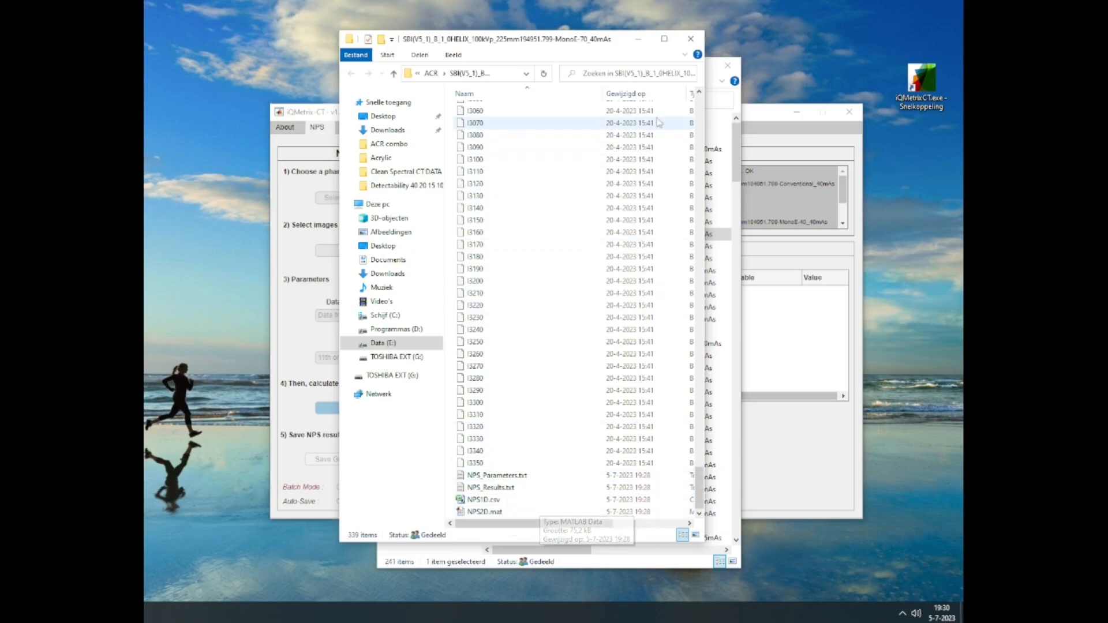
# Open the SBI(V5_1)_B_1_0HELIX_100kVp_225mm194951.799-MonoE-40_40mAs folder and examine the NPS output files at the end of its list.
pyautogui.click(636, 39)
pyautogui.moveTo(651, 70); pyautogui.dragTo(355, 89)
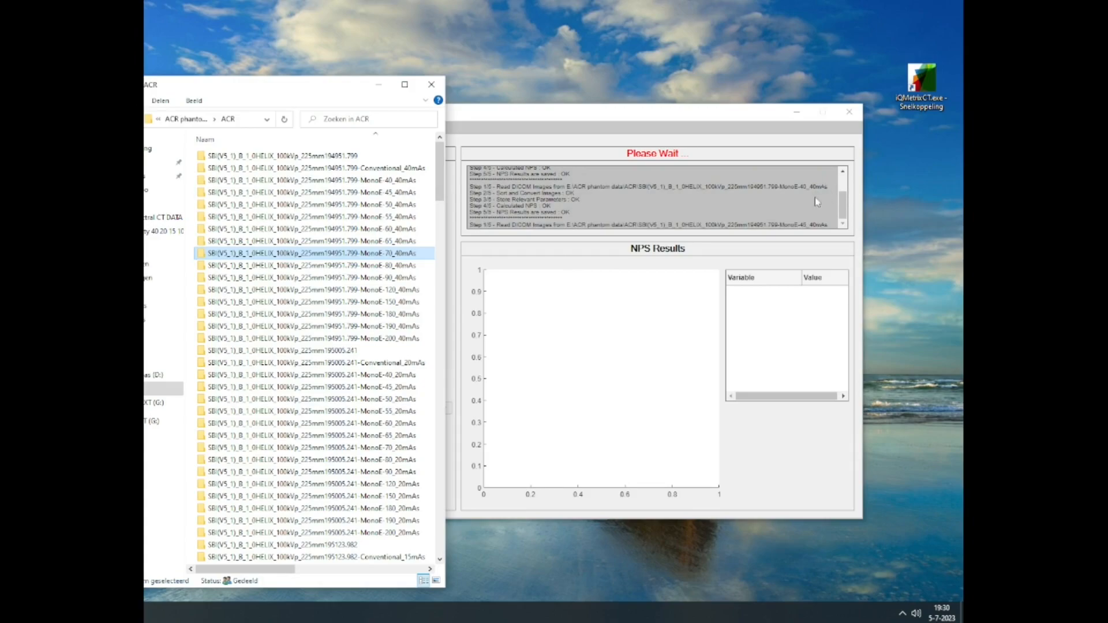
pyautogui.click(404, 181)
pyautogui.doubleClick(404, 182)
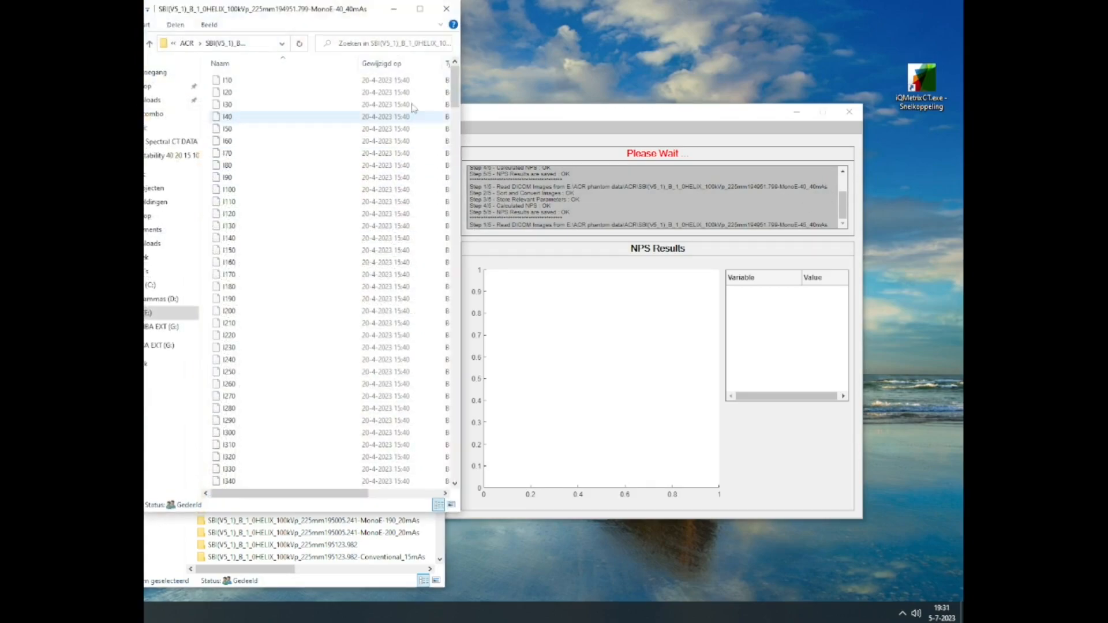
pyautogui.moveTo(456, 116); pyautogui.dragTo(465, 491)
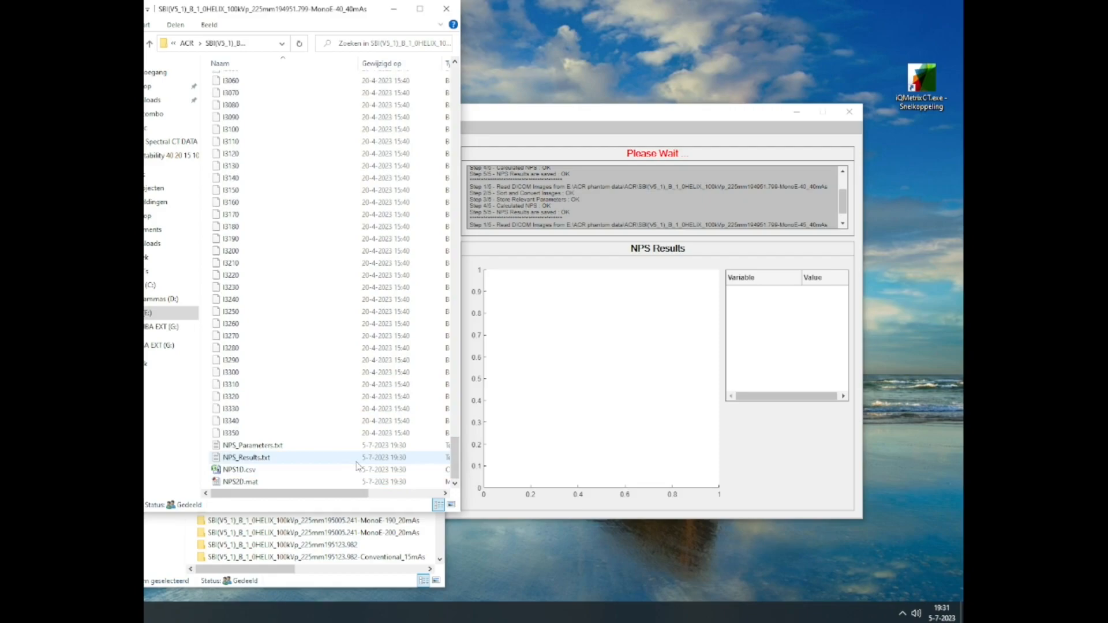
pyautogui.click(392, 10)
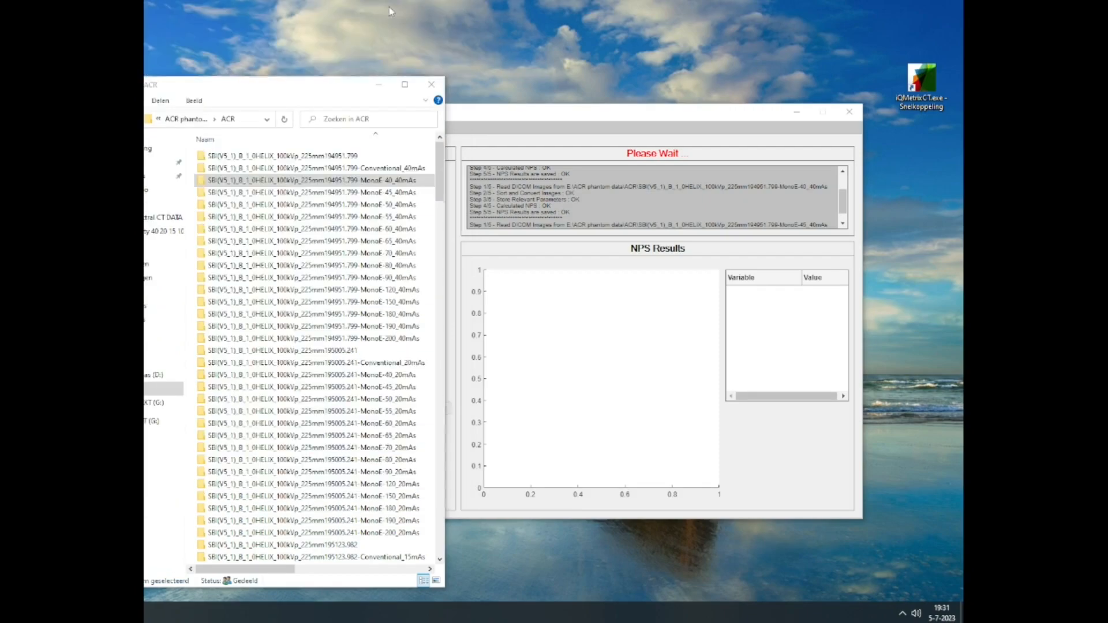
pyautogui.moveTo(357, 92); pyautogui.dragTo(372, 54)
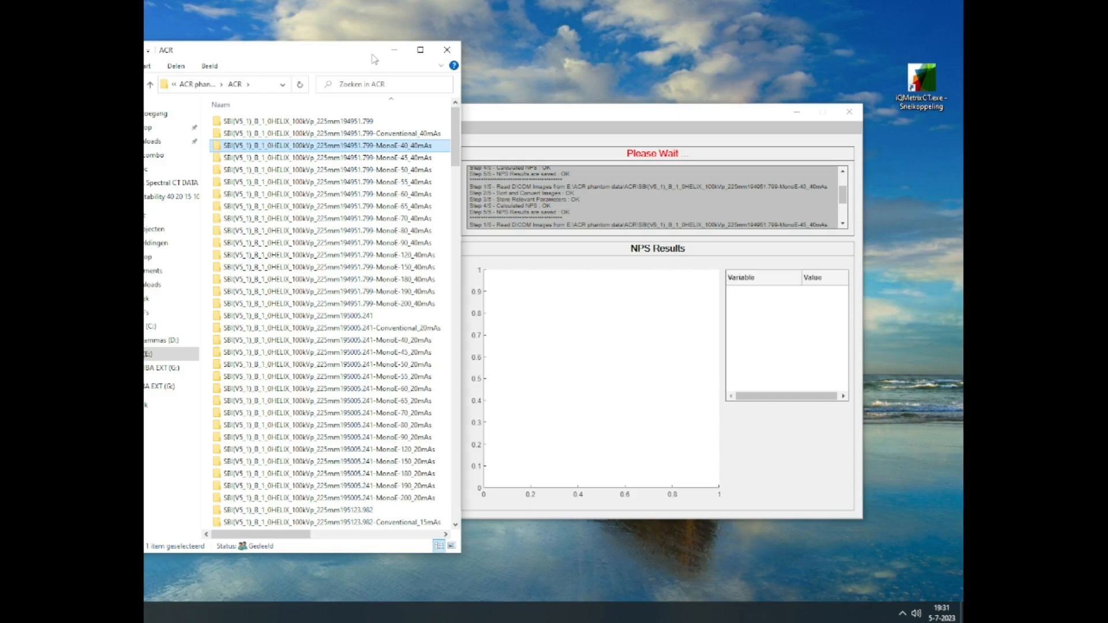
pyautogui.moveTo(362, 55); pyautogui.dragTo(364, 30)
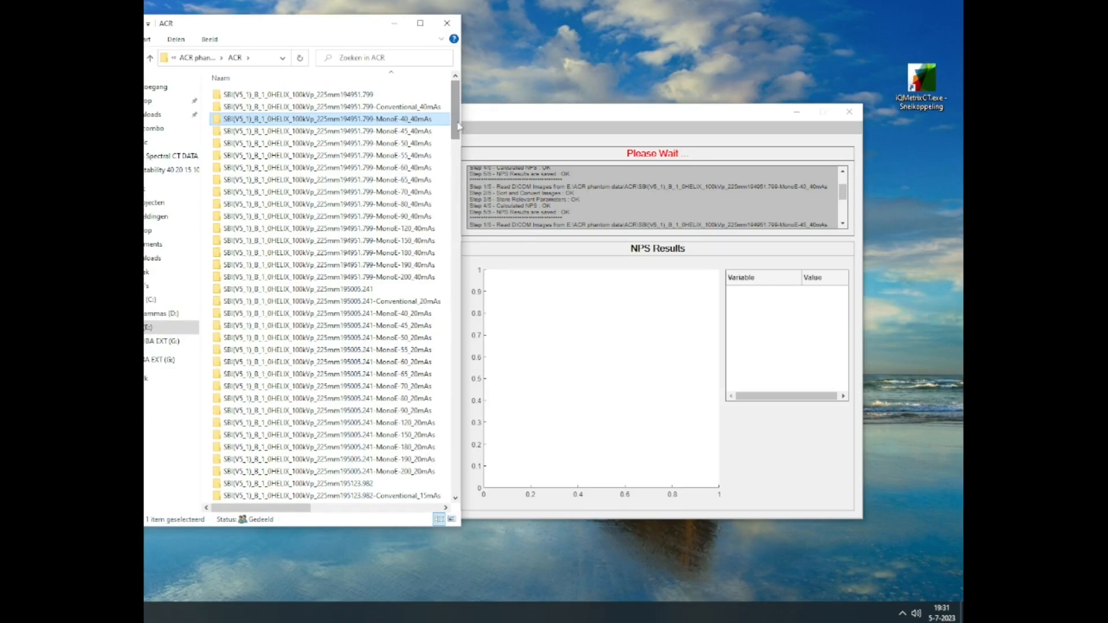
pyautogui.moveTo(458, 125); pyautogui.dragTo(467, 485)
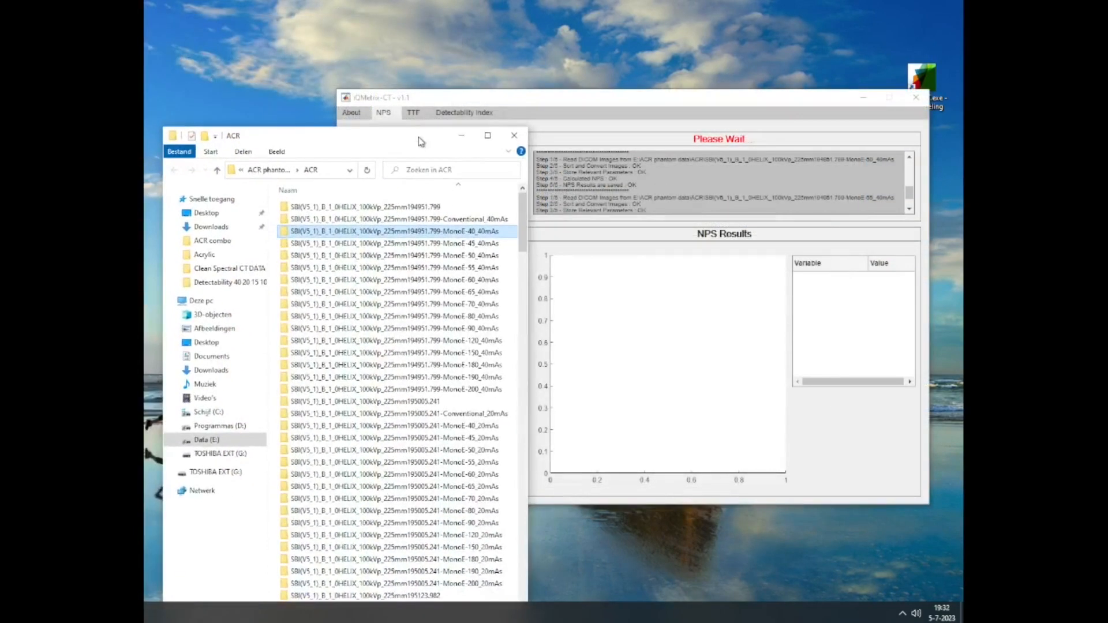
pyautogui.moveTo(421, 144); pyautogui.dragTo(532, 43)
# Launch a second iQMetrix-CT instance, accept its licence, and minimize its windows.
pyautogui.doubleClick(920, 72)
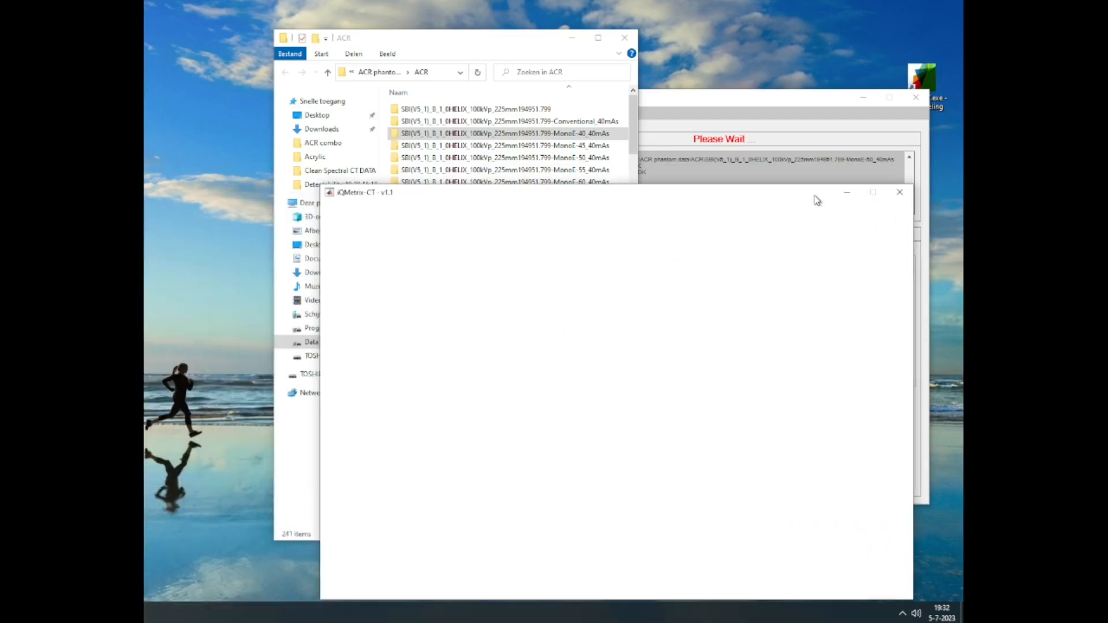
pyautogui.click(573, 39)
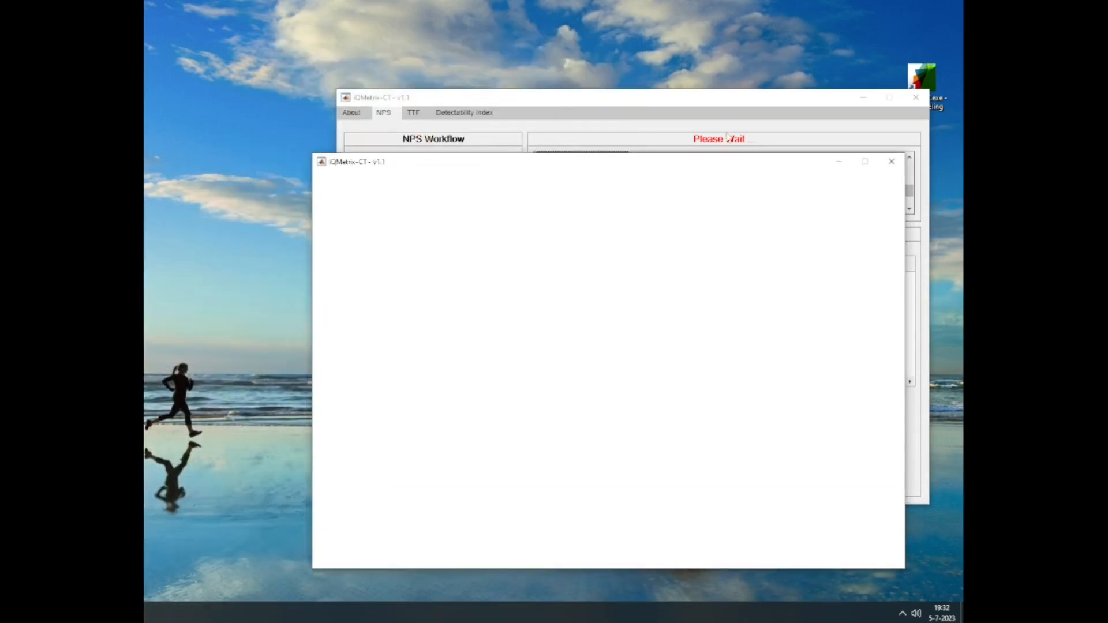
pyautogui.moveTo(719, 167); pyautogui.dragTo(744, 181)
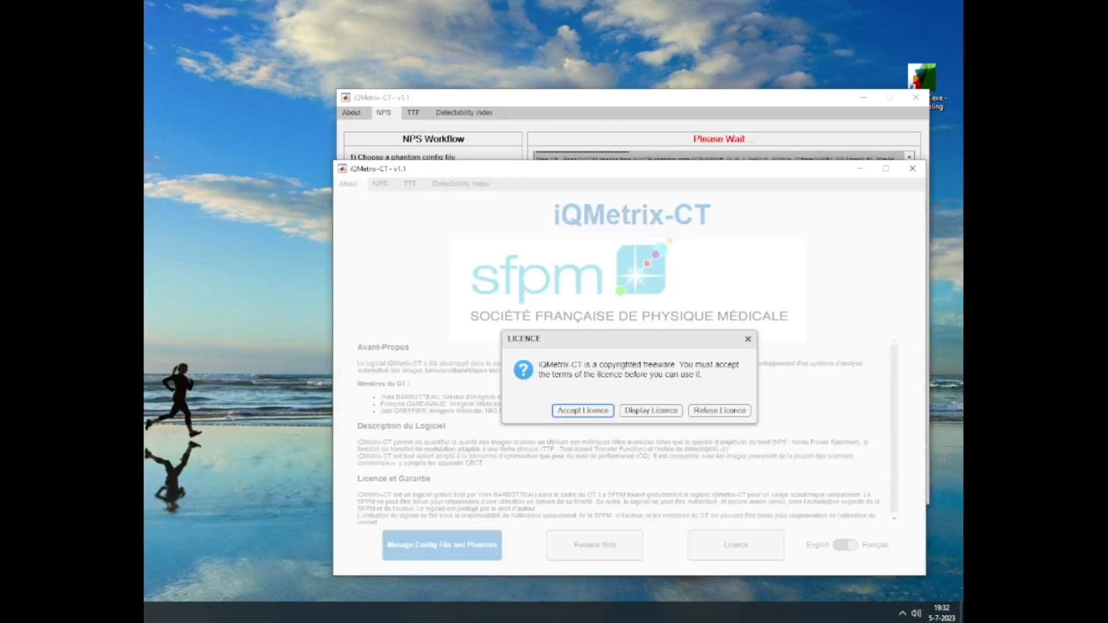
pyautogui.click(573, 411)
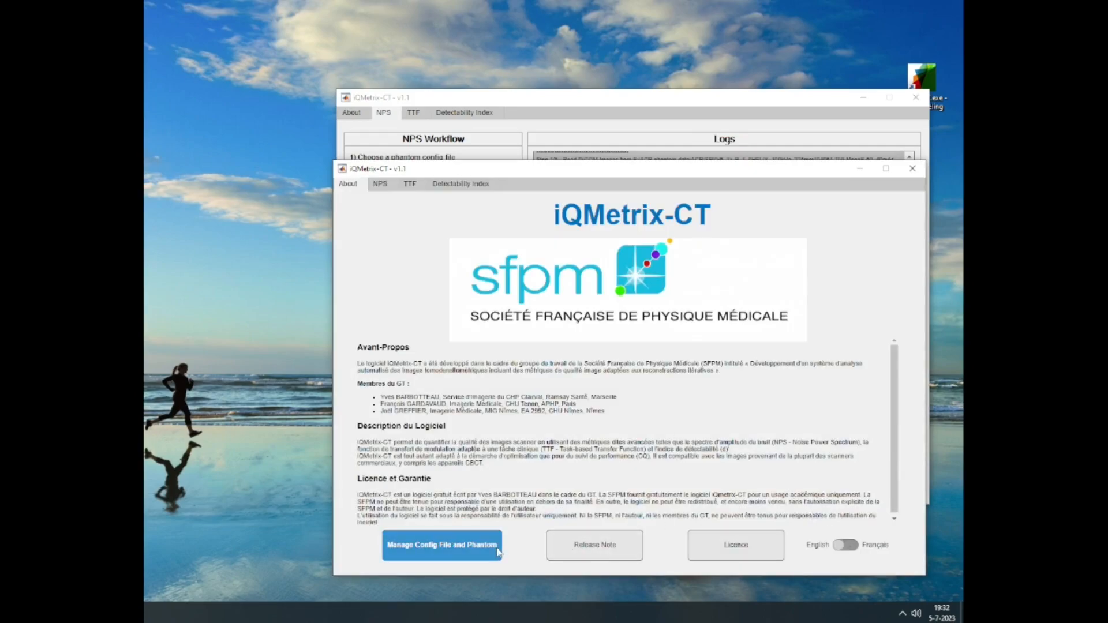
pyautogui.click(860, 169)
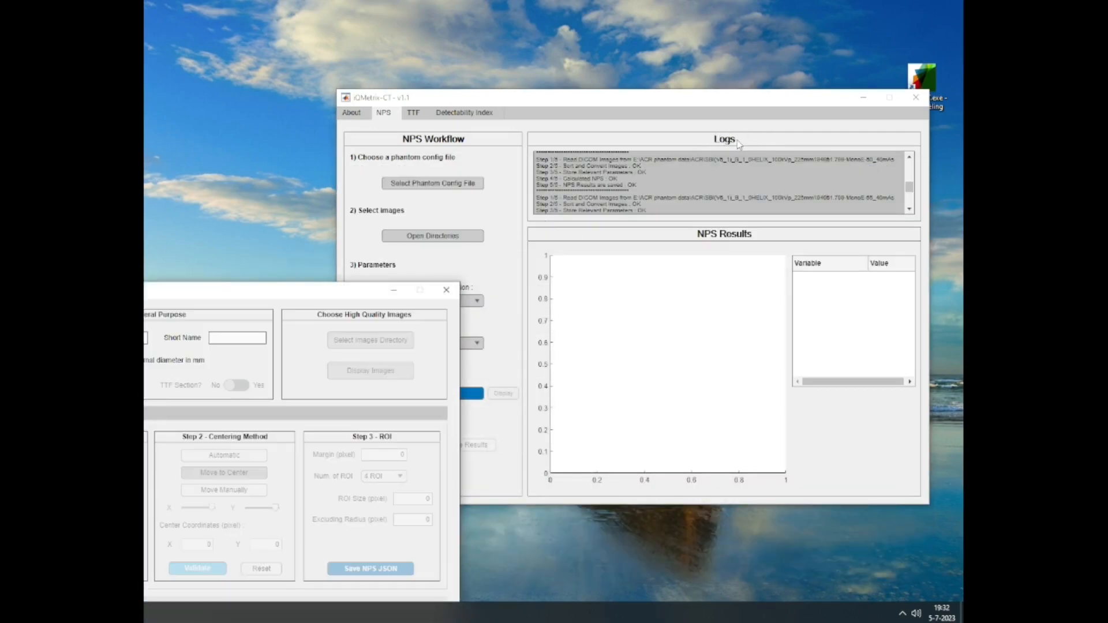
pyautogui.click(391, 296)
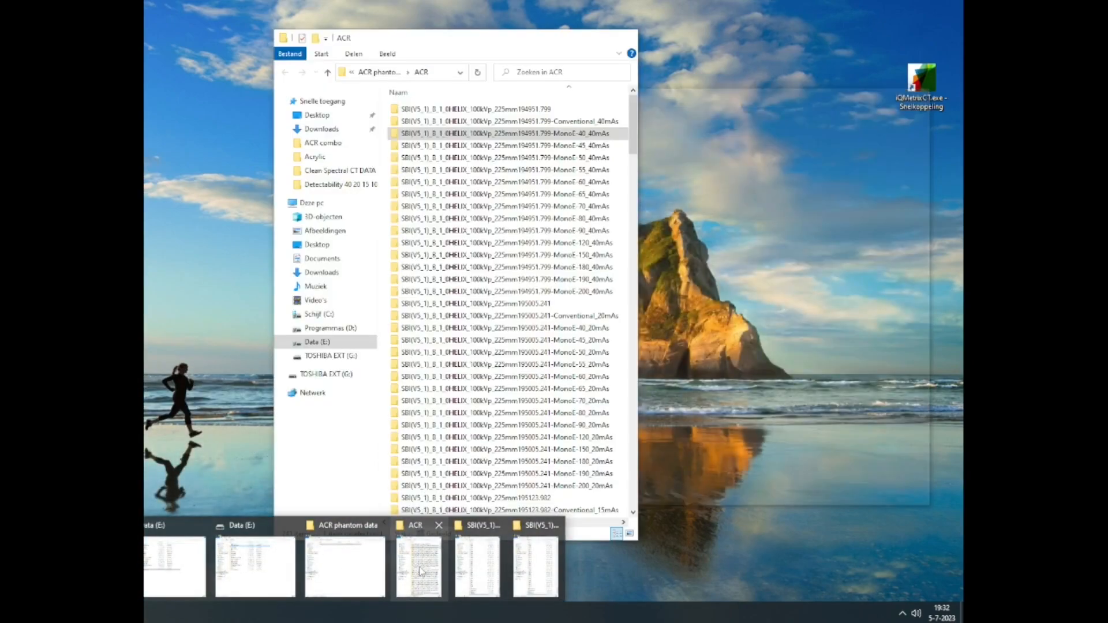
# Open the SBI(V5_1)_B_1_0HELIX_100kVp_225mm194951.799-MonoE-45_40mAs folder in File Explorer, examine its saved NPS output files, and close it.
pyautogui.click(422, 572)
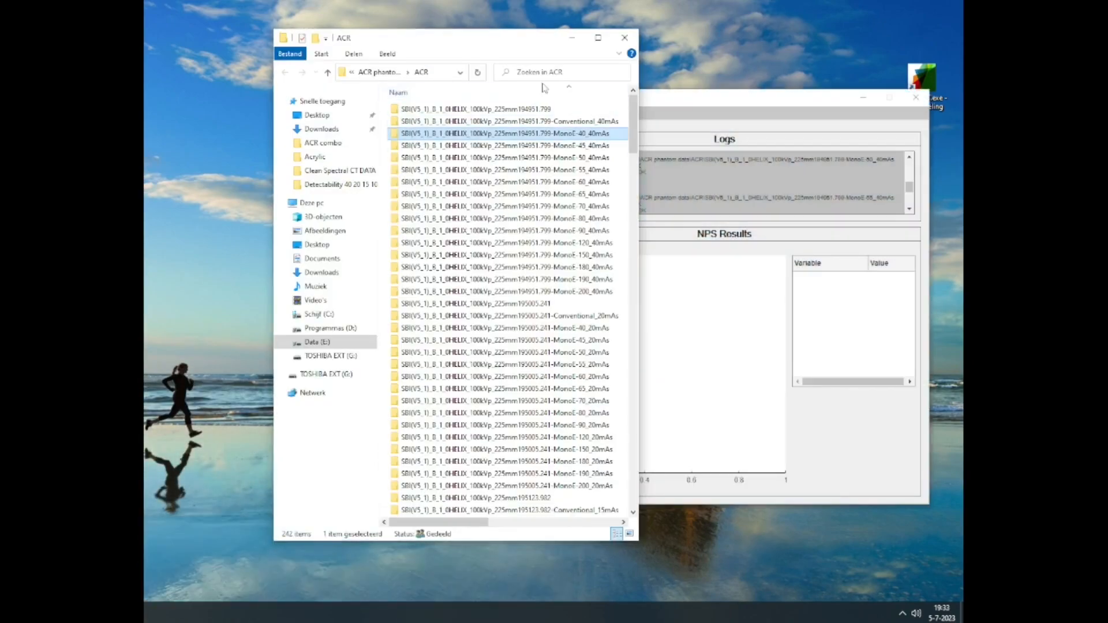
pyautogui.moveTo(533, 42); pyautogui.dragTo(417, 42)
pyautogui.doubleClick(443, 145)
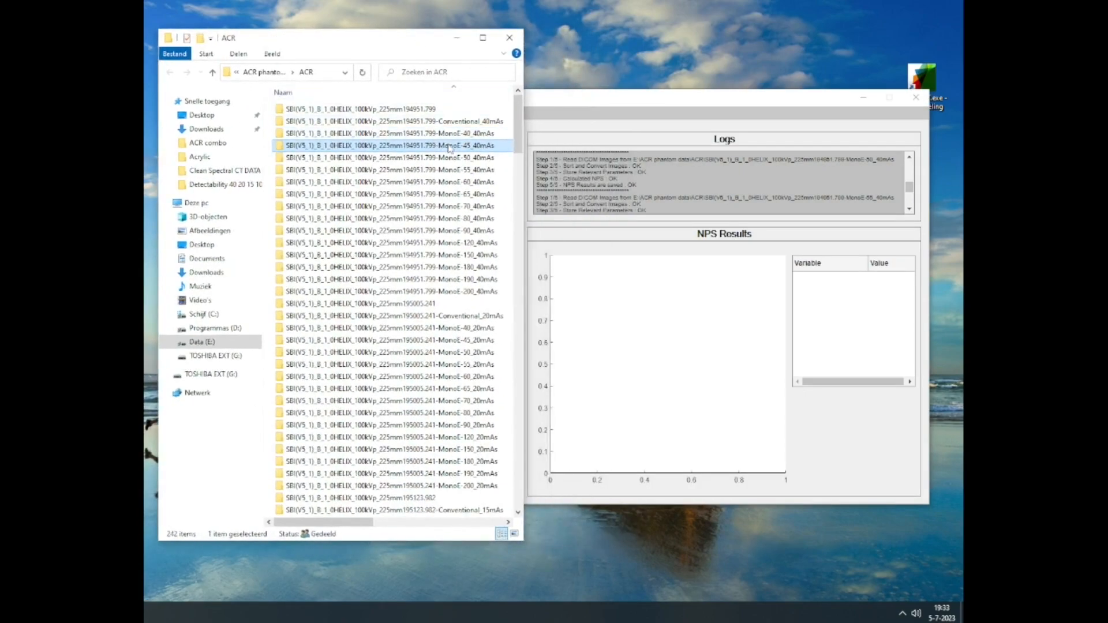
pyautogui.moveTo(533, 128); pyautogui.dragTo(522, 519)
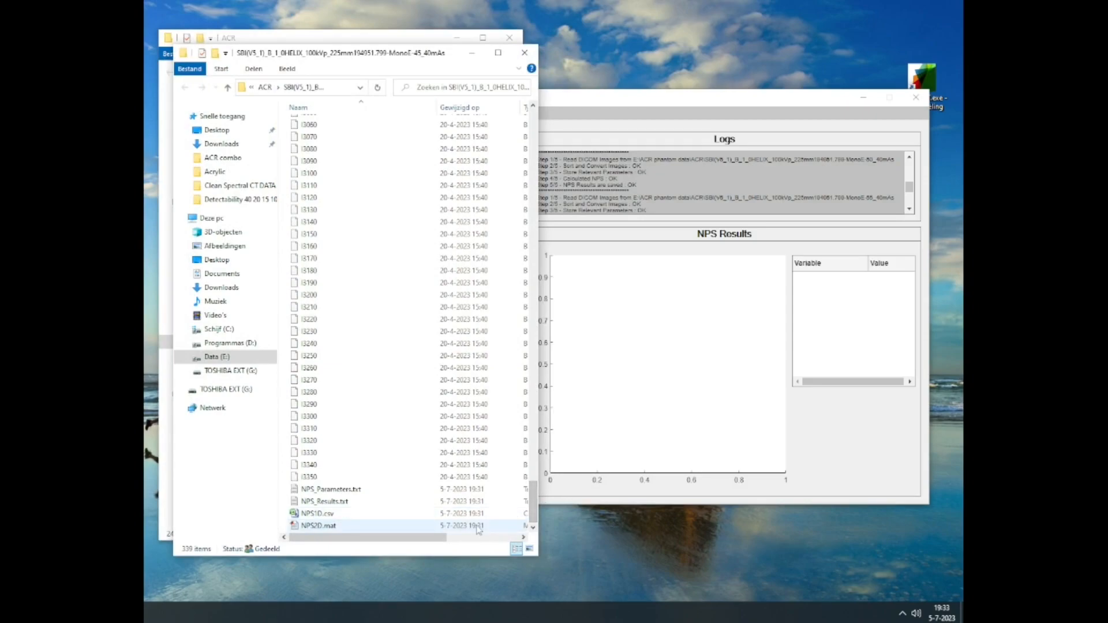
pyautogui.click(524, 52)
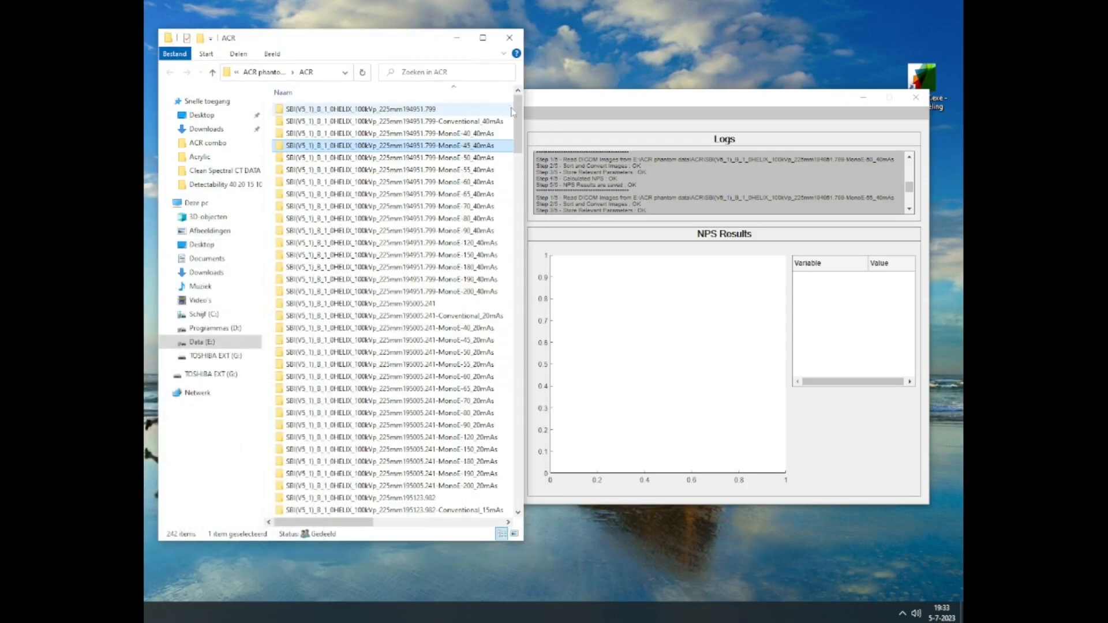
# Open NPS_summary_2023-07-05_19-32-45.xlsx from the end of the ACR folder in Excel and examine its results sheet.
pyautogui.moveTo(515, 115); pyautogui.dragTo(523, 479)
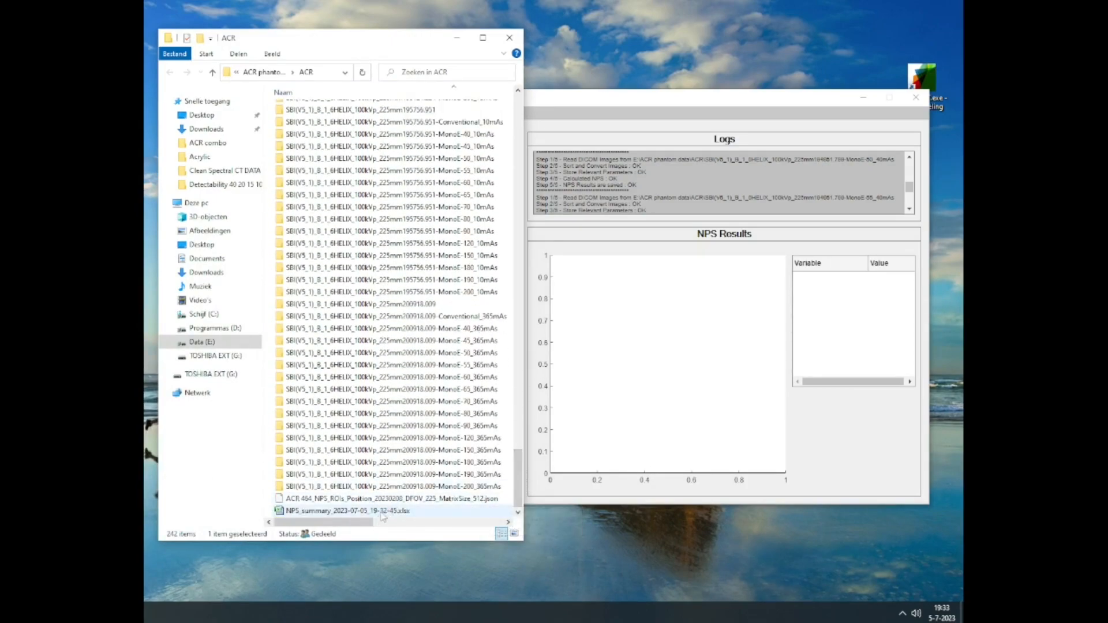
pyautogui.moveTo(381, 516)
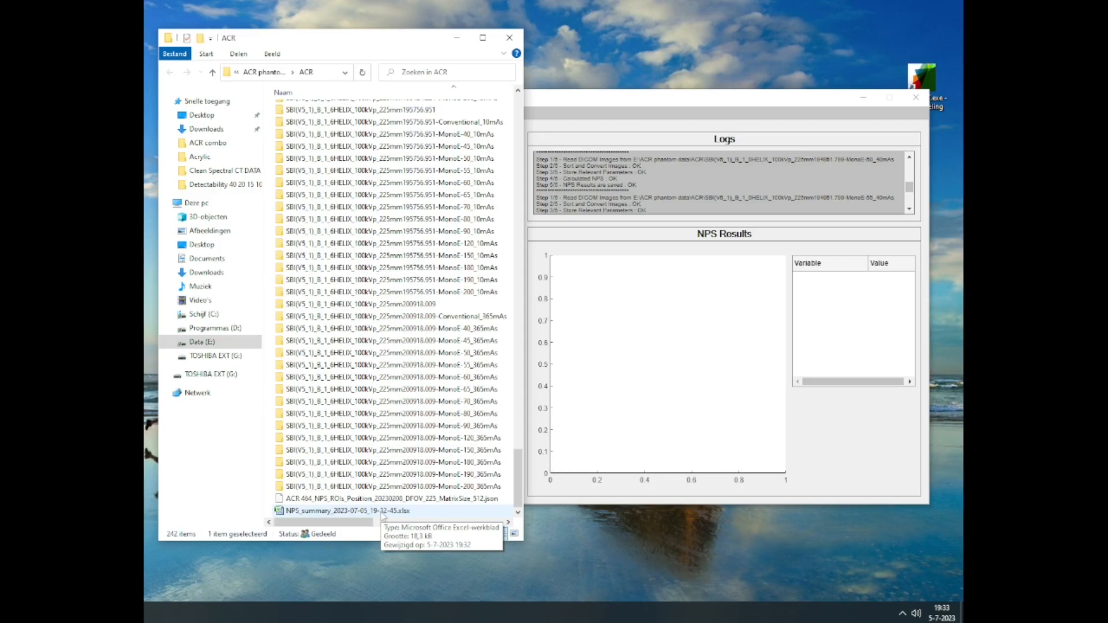
pyautogui.click(381, 512)
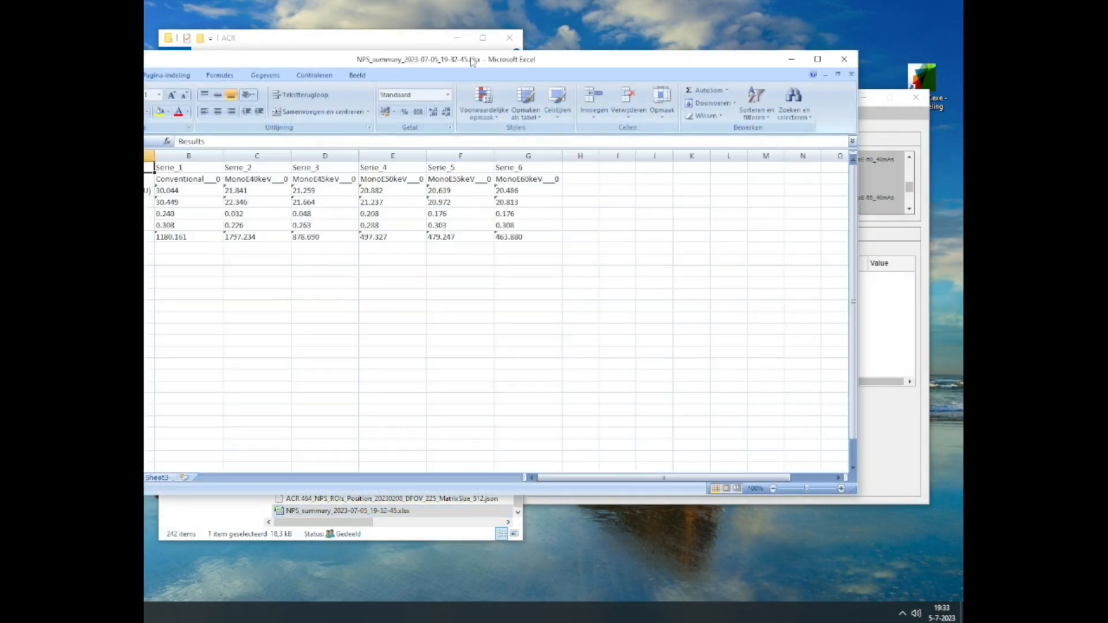
pyautogui.moveTo(472, 62); pyautogui.dragTo(464, 46)
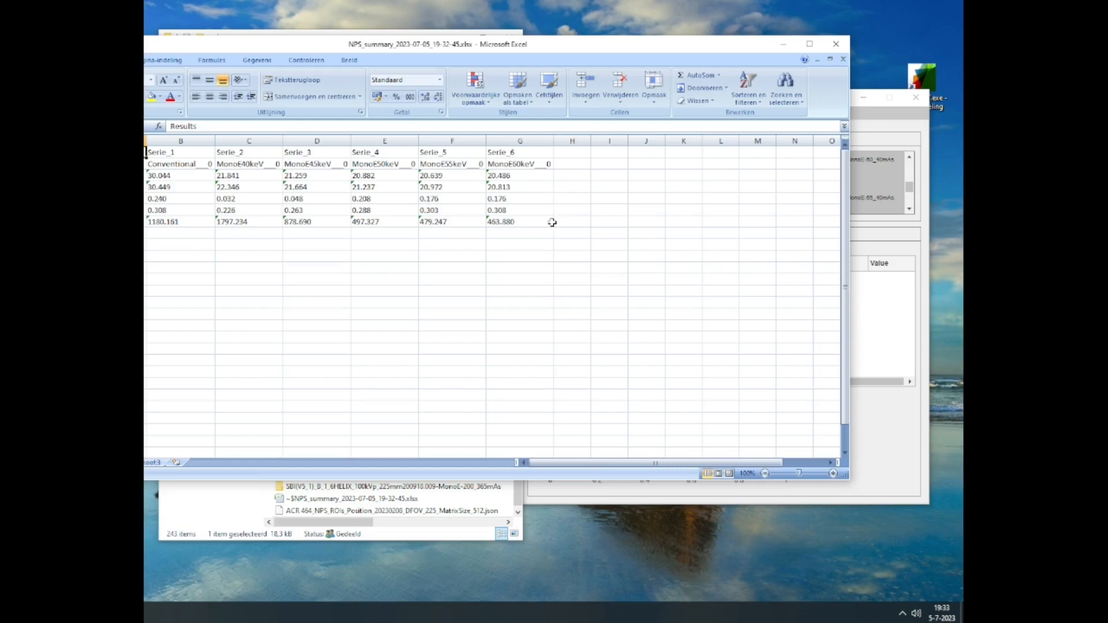
# Examine the NPS Raw Data and NPS Fit Data sheets of the summary workbook and return to iQMetrix-CT.
pyautogui.hotkey('ctrl', 'pagedown')
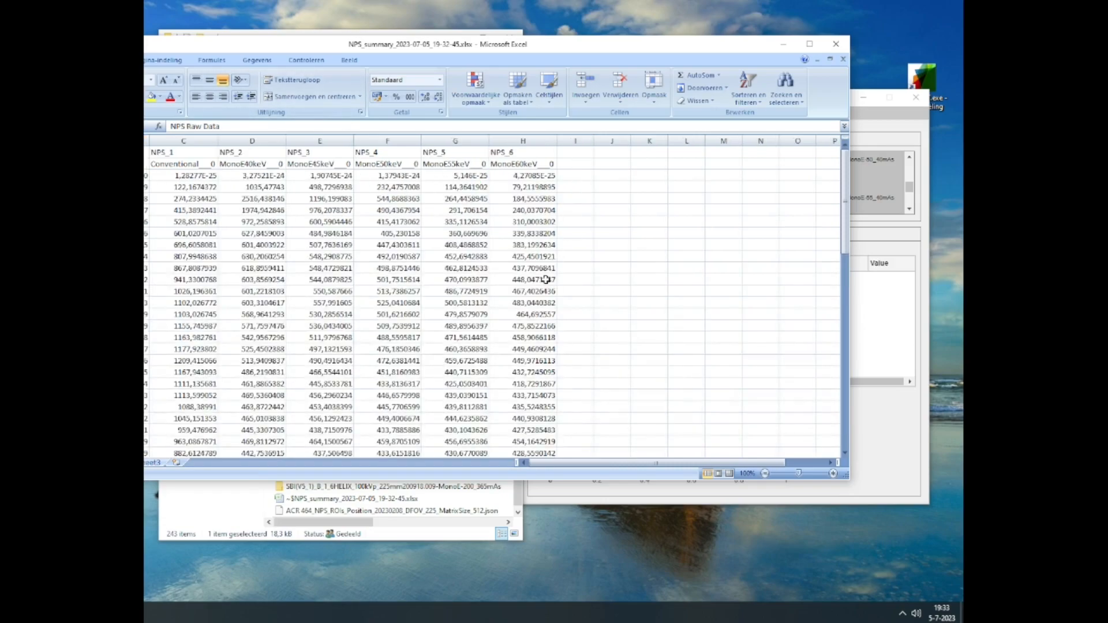
pyautogui.click(156, 465)
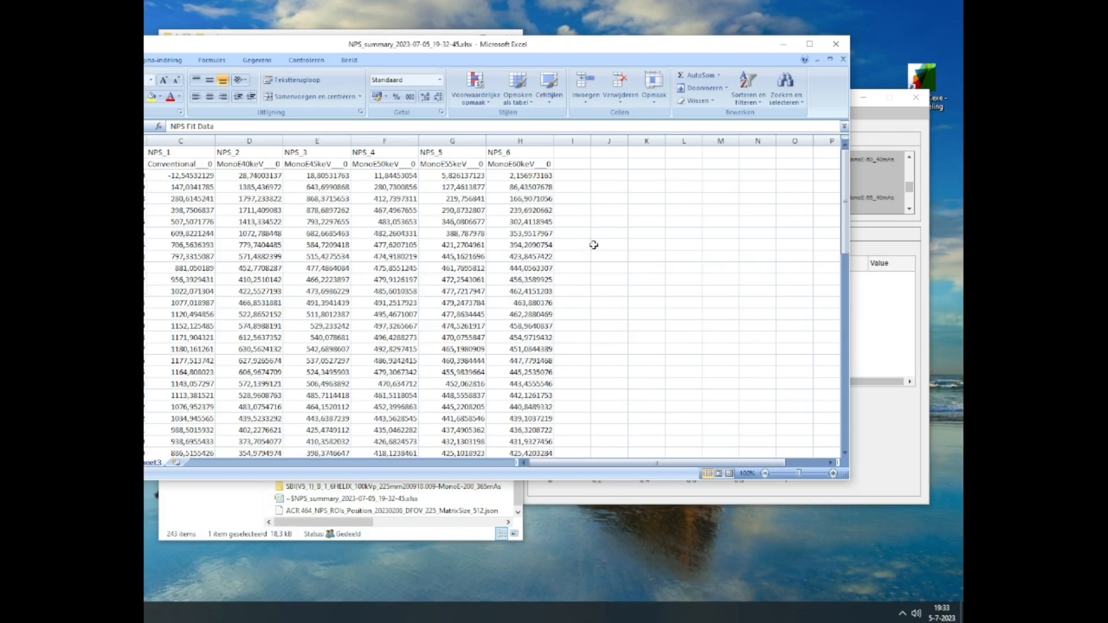
pyautogui.click(781, 47)
pyautogui.click(462, 42)
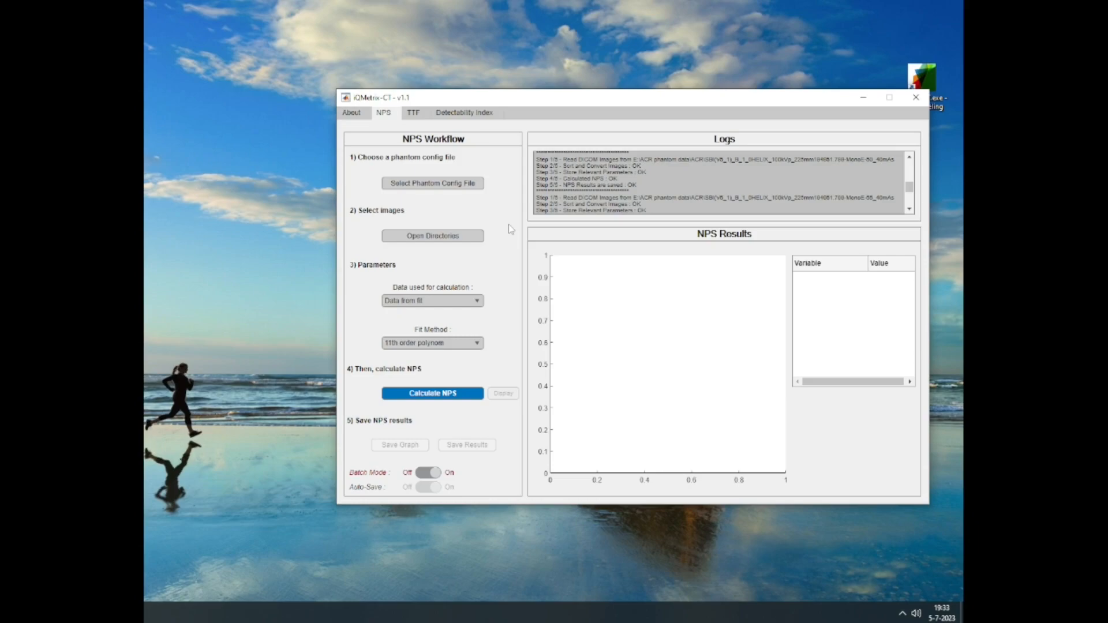
# Open the Acquisition Settings Manager for config files and phantoms and select the ACR 464 phantom.
pyautogui.click(420, 115)
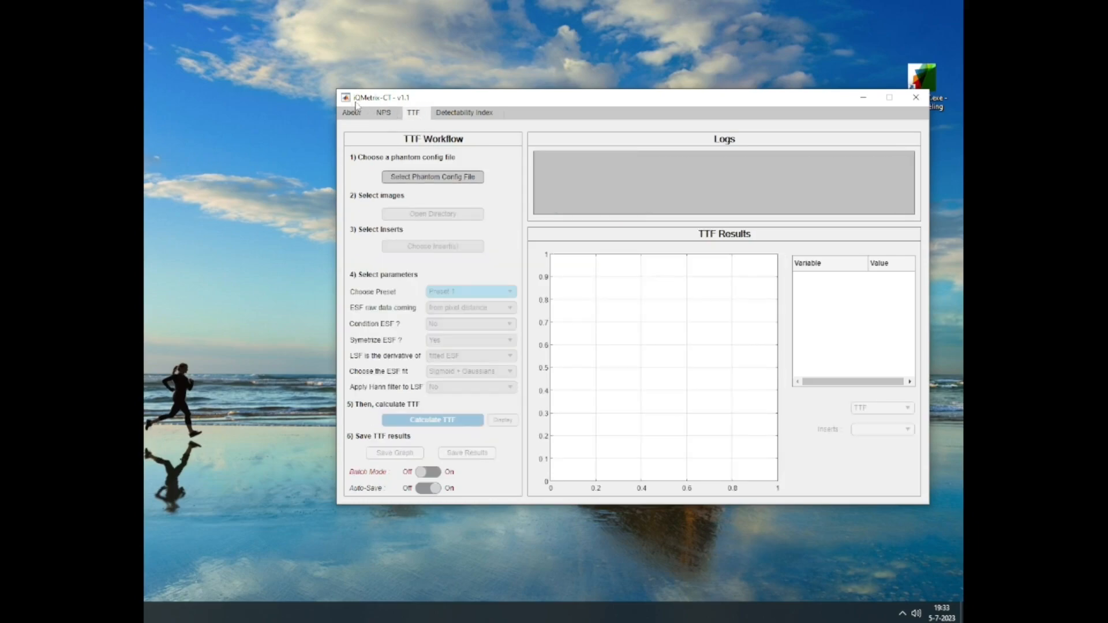
pyautogui.click(355, 113)
pyautogui.click(458, 476)
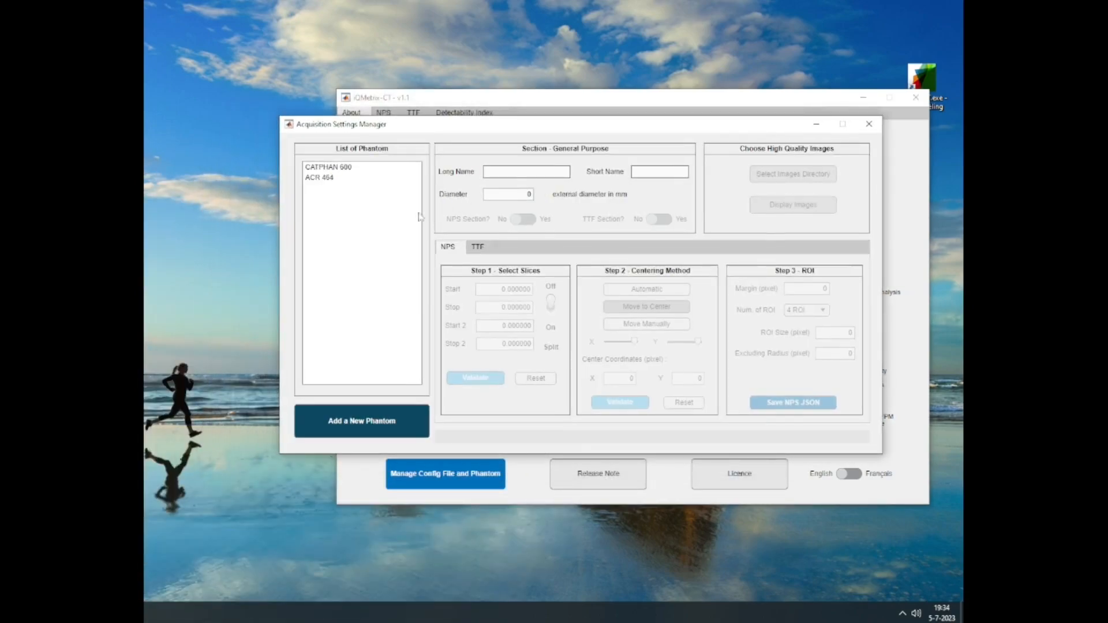
pyautogui.click(321, 179)
# Load SBI(V5_1)_B_1_0HELIX_100kVp_225mm194951.799-Conventional_40mAs from the Data (E:) ACR phantom data\ACR folder as the image directory.
pyautogui.click(805, 186)
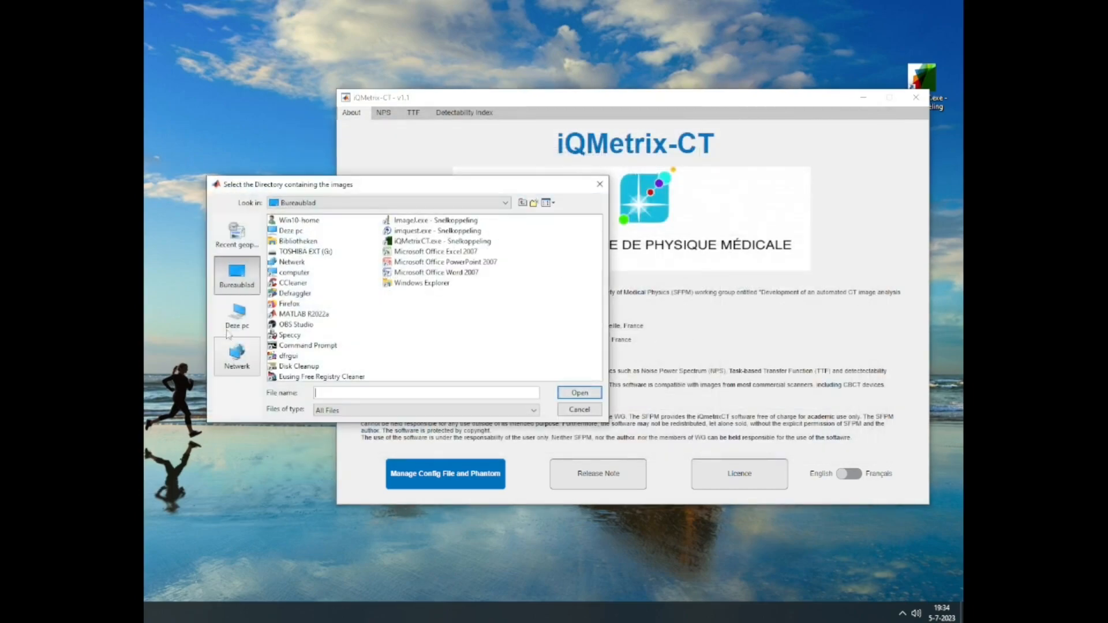
pyautogui.click(236, 316)
pyautogui.doubleClick(304, 316)
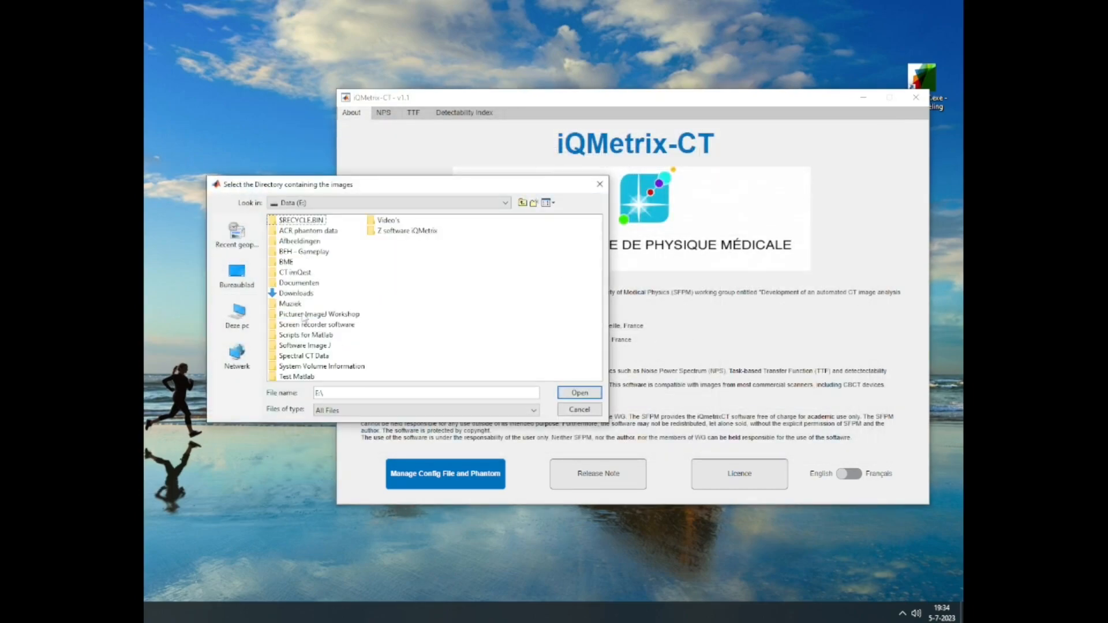
pyautogui.moveTo(407, 186); pyautogui.dragTo(596, 171)
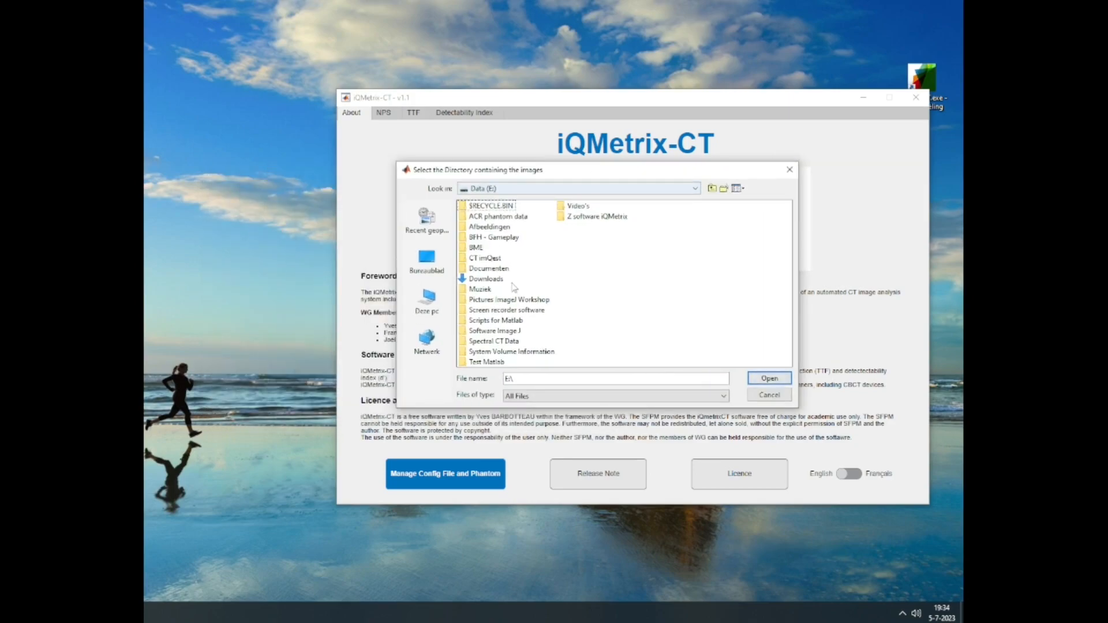
pyautogui.doubleClick(501, 217)
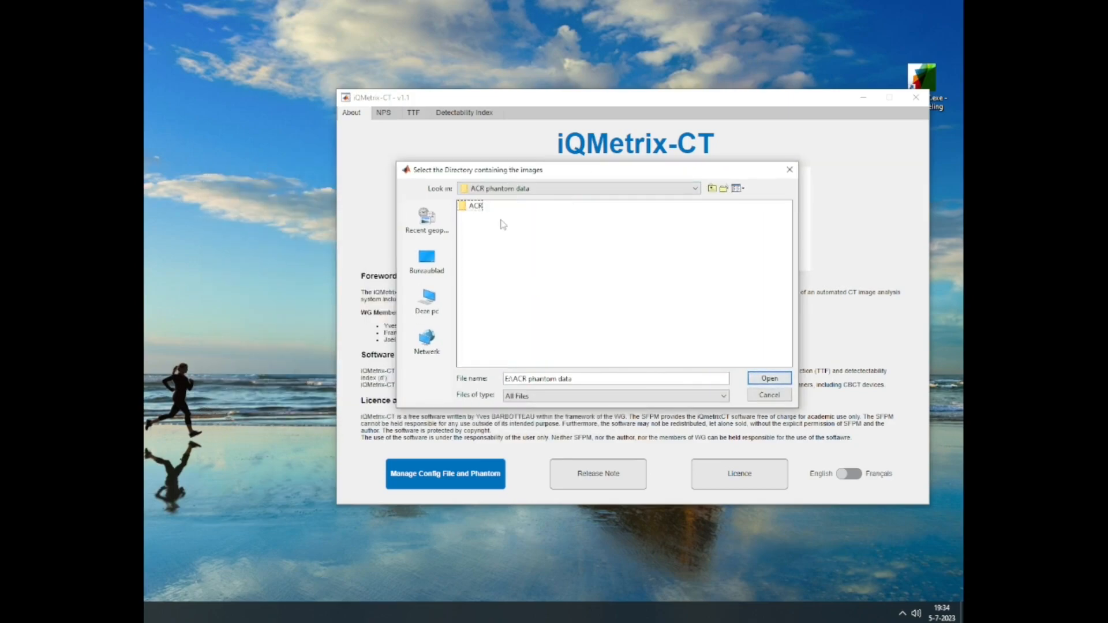
pyautogui.click(477, 207)
pyautogui.doubleClick(477, 207)
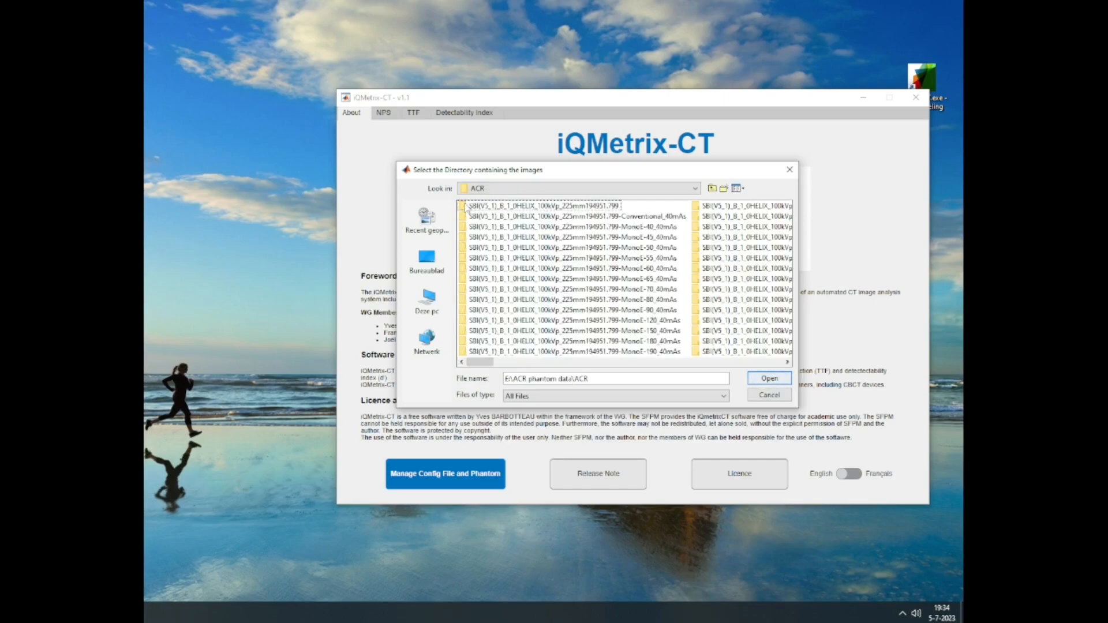
pyautogui.click(613, 217)
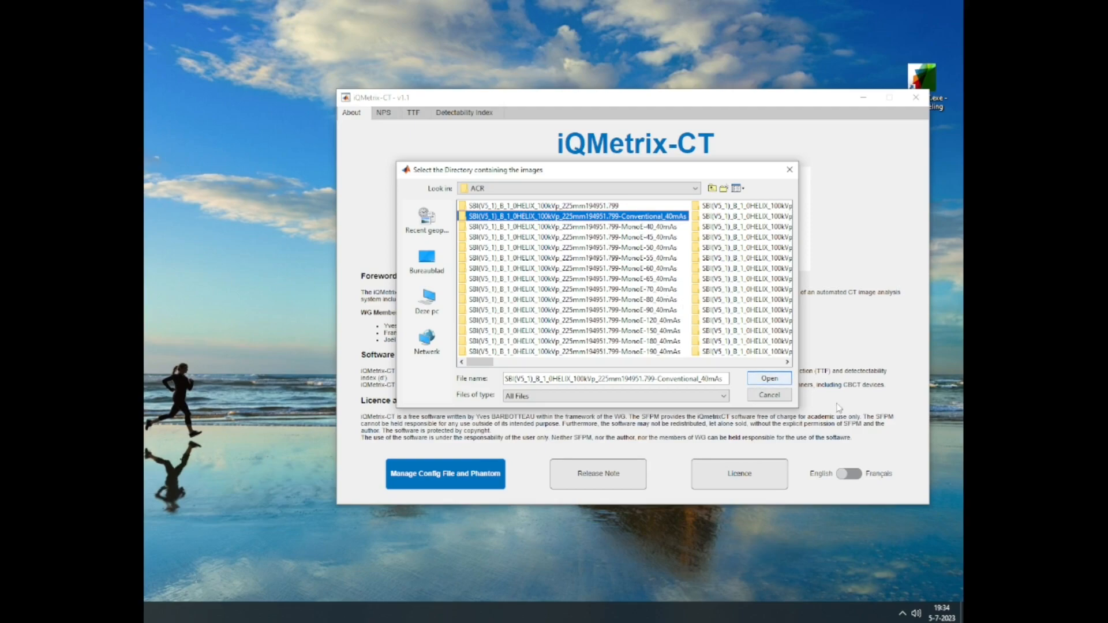
pyautogui.click(769, 379)
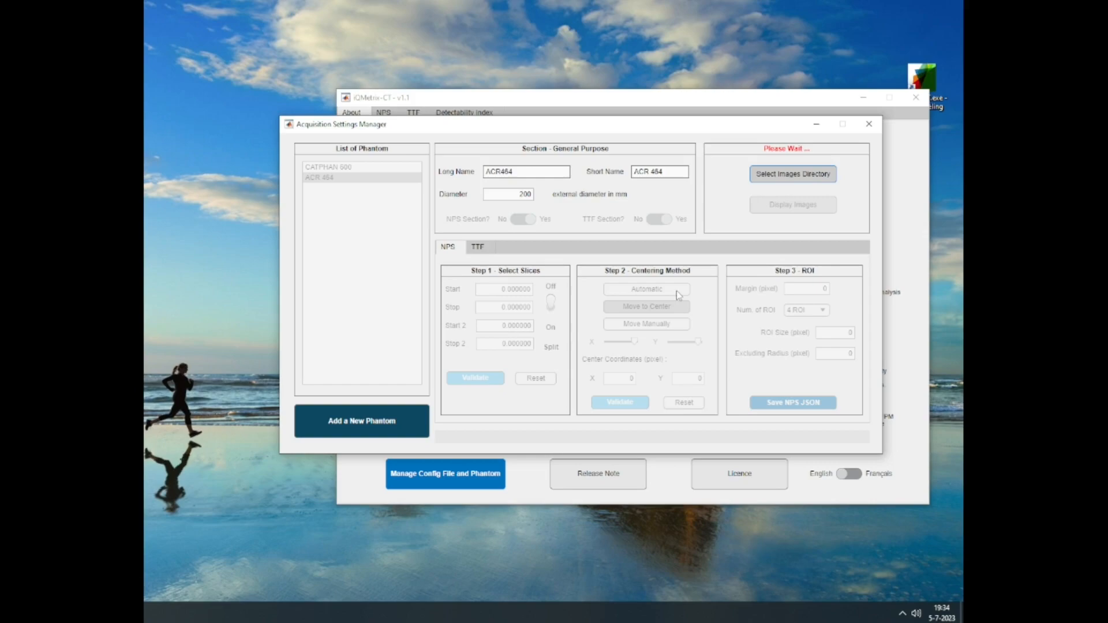
# Look through the iQMetrix-CT manual and the Google Docs notes while the images load, and return to the Acquisition Settings Manager.
pyautogui.hotkey('alt', 'Tab')
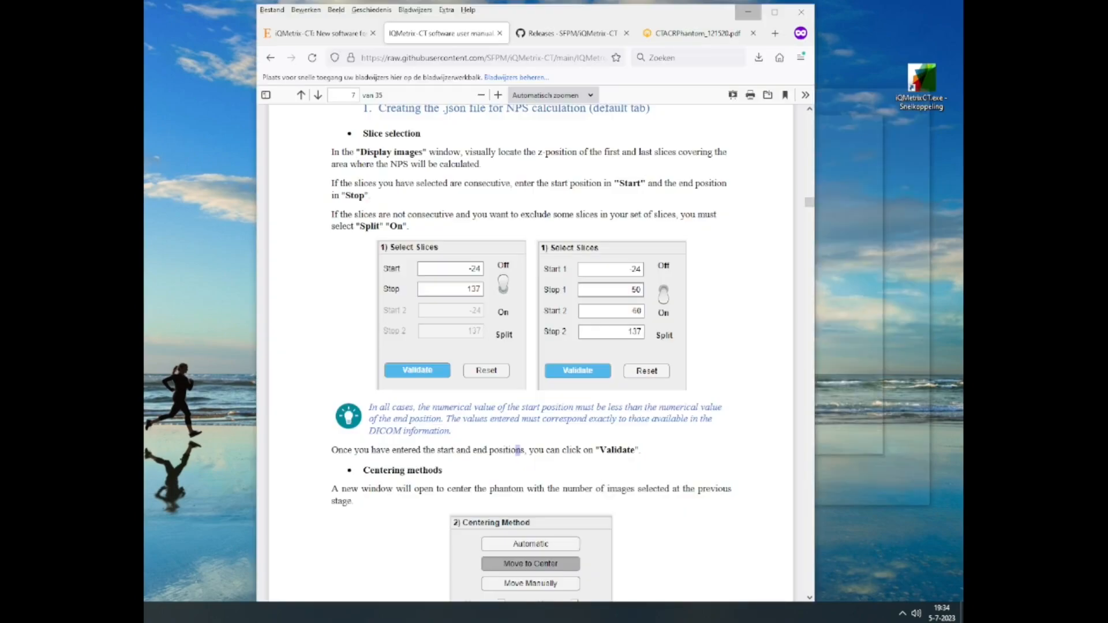
pyautogui.hotkey('alt', 'Tab')
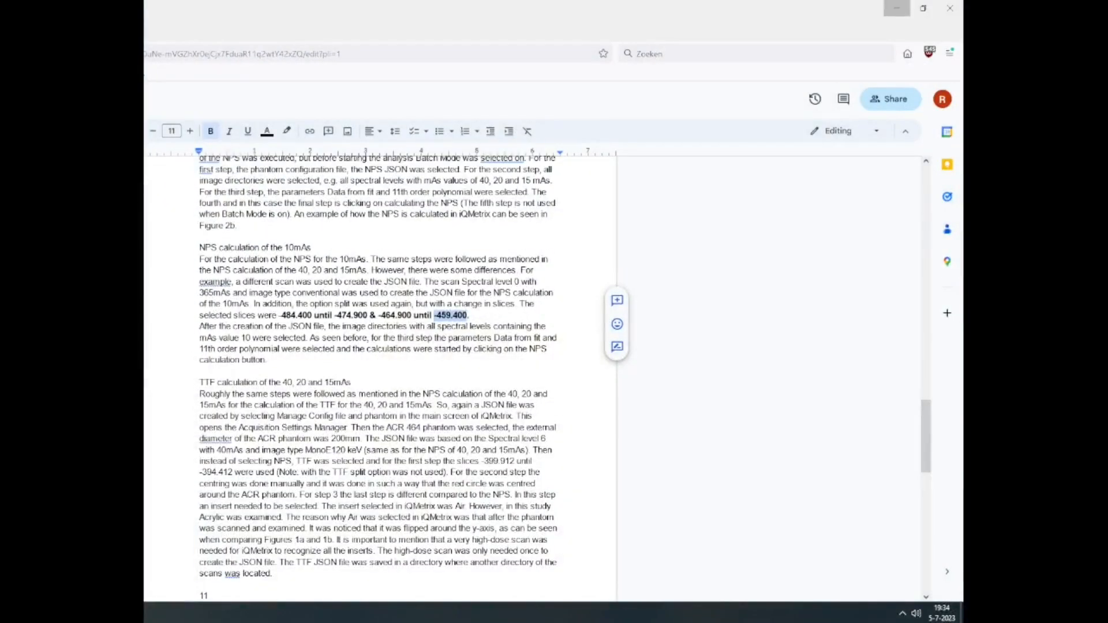
pyautogui.scroll(20, 833, 420)
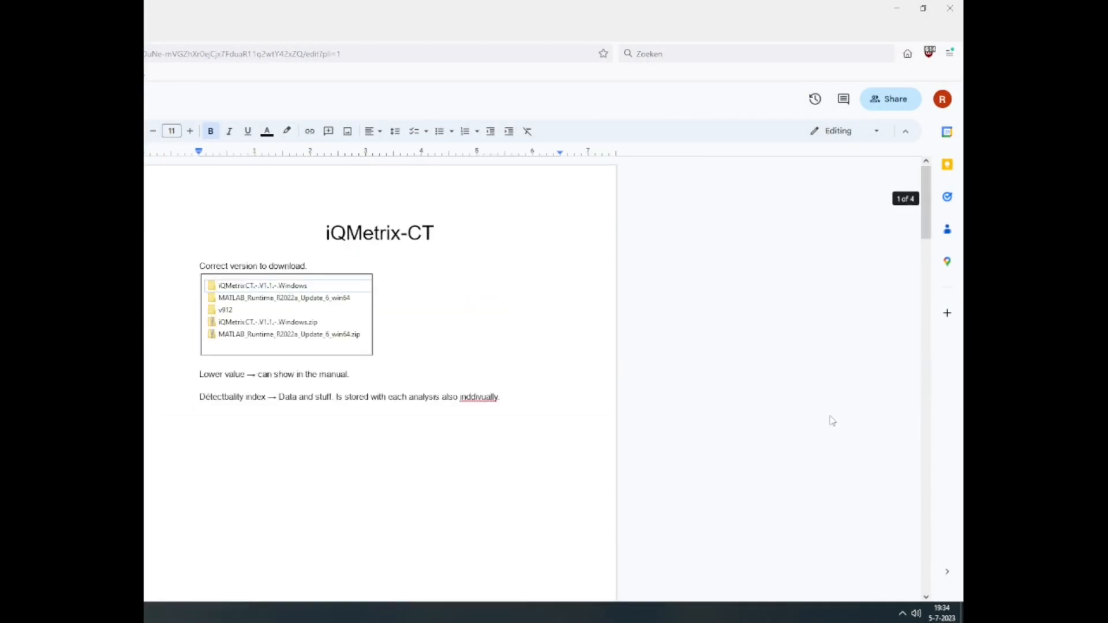
pyautogui.click(892, 11)
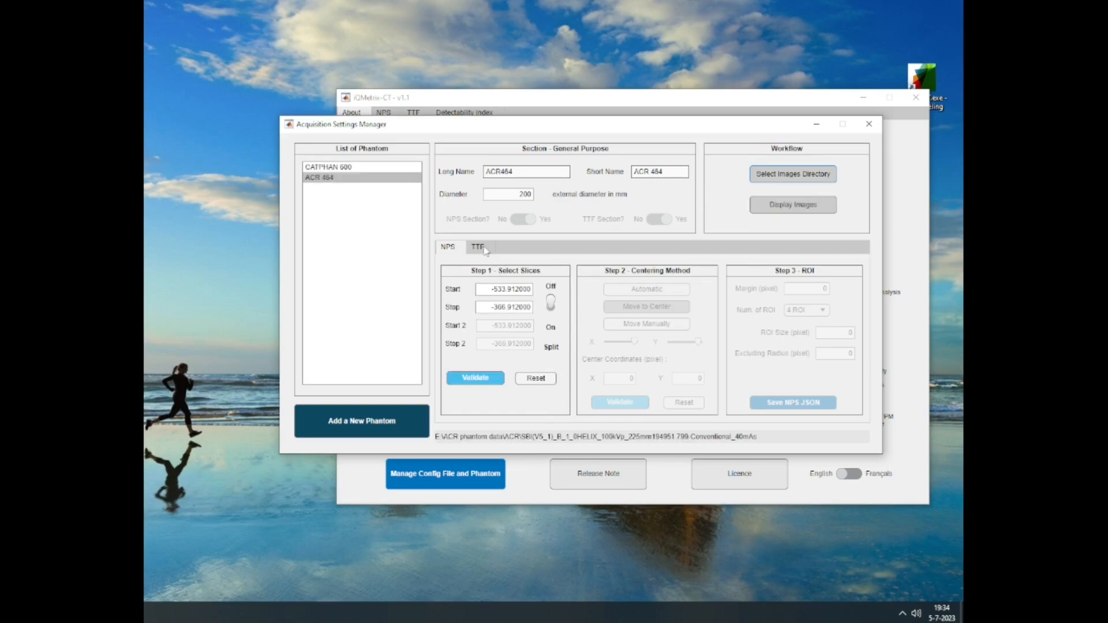
# Open the phantom's TTF settings and review the CT ACR 464 module diagrams in the datasheet open in the browser.
pyautogui.click(479, 248)
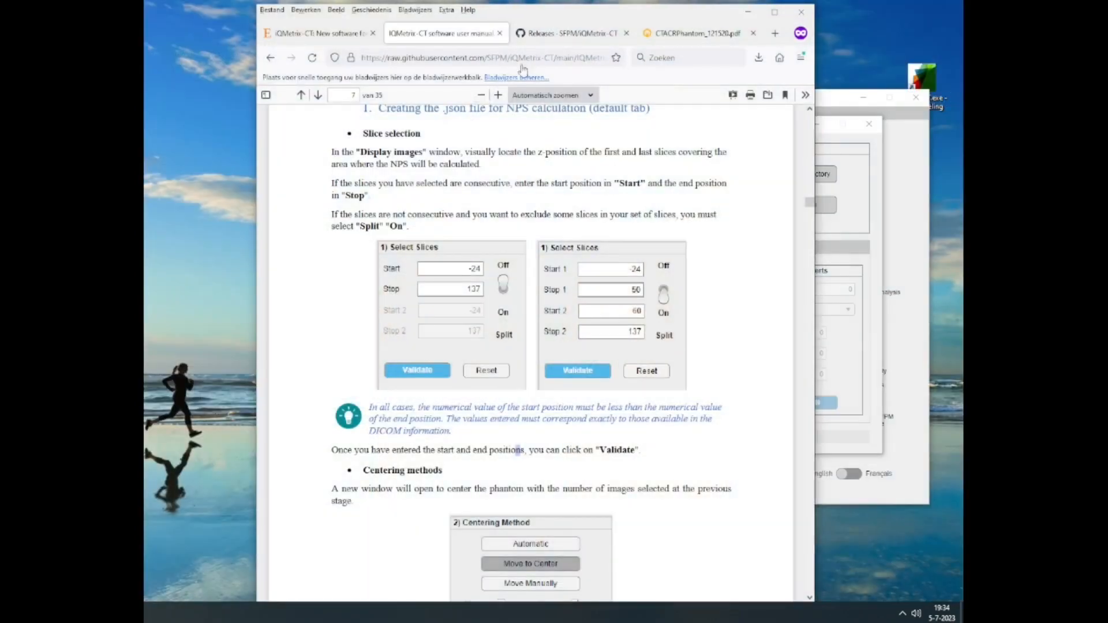
pyautogui.click(693, 33)
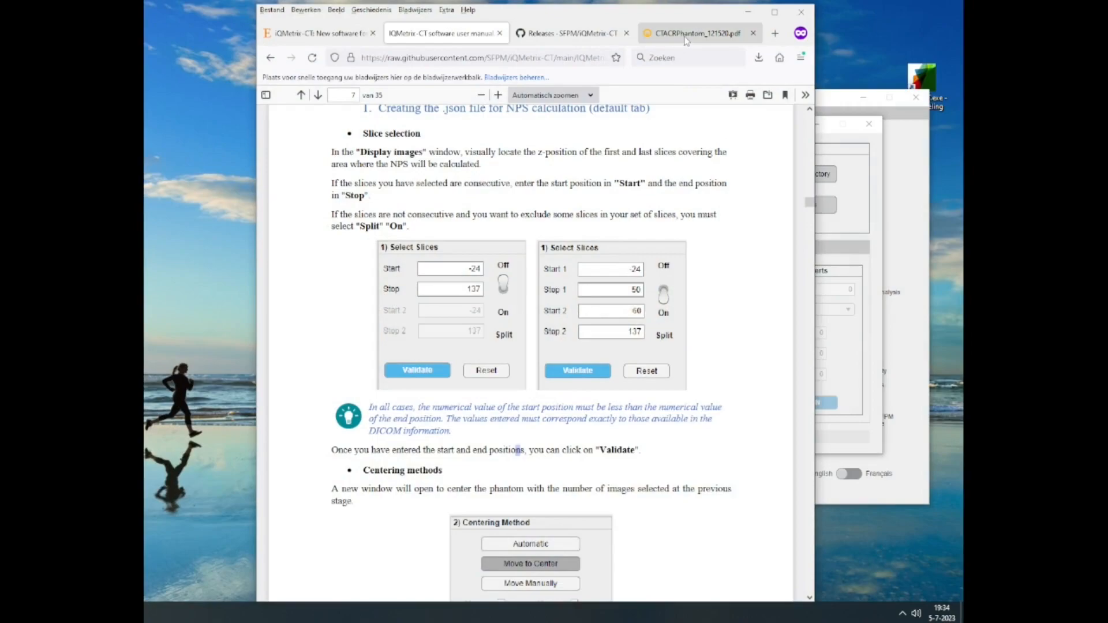
pyautogui.scroll(1, 387, 298)
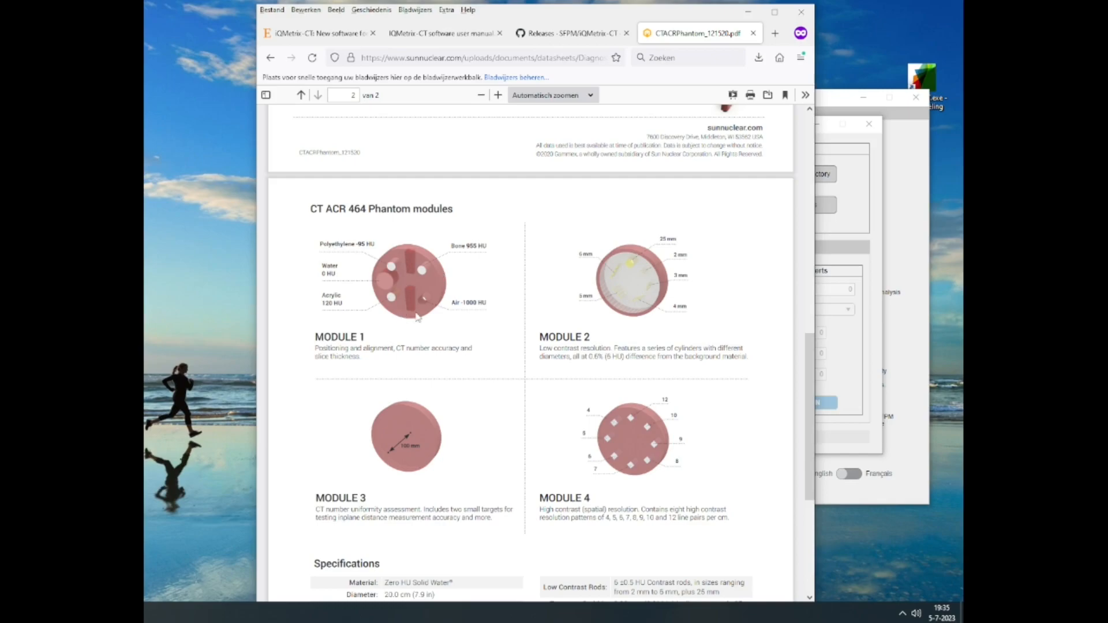
pyautogui.click(747, 13)
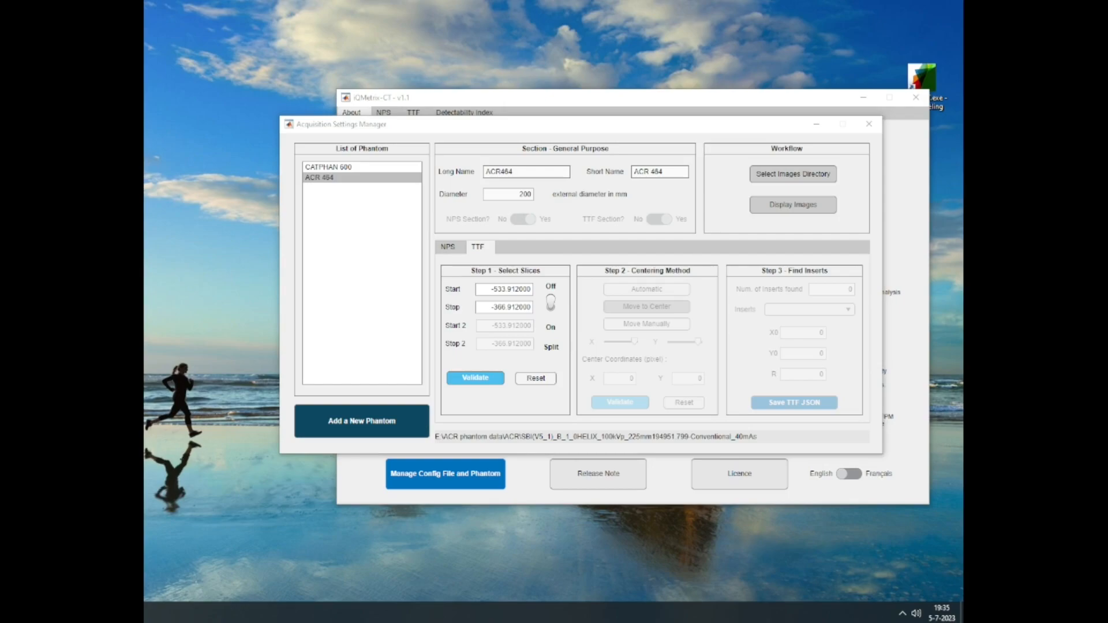
pyautogui.hotkey('alt', 'Tab')
pyautogui.click(748, 12)
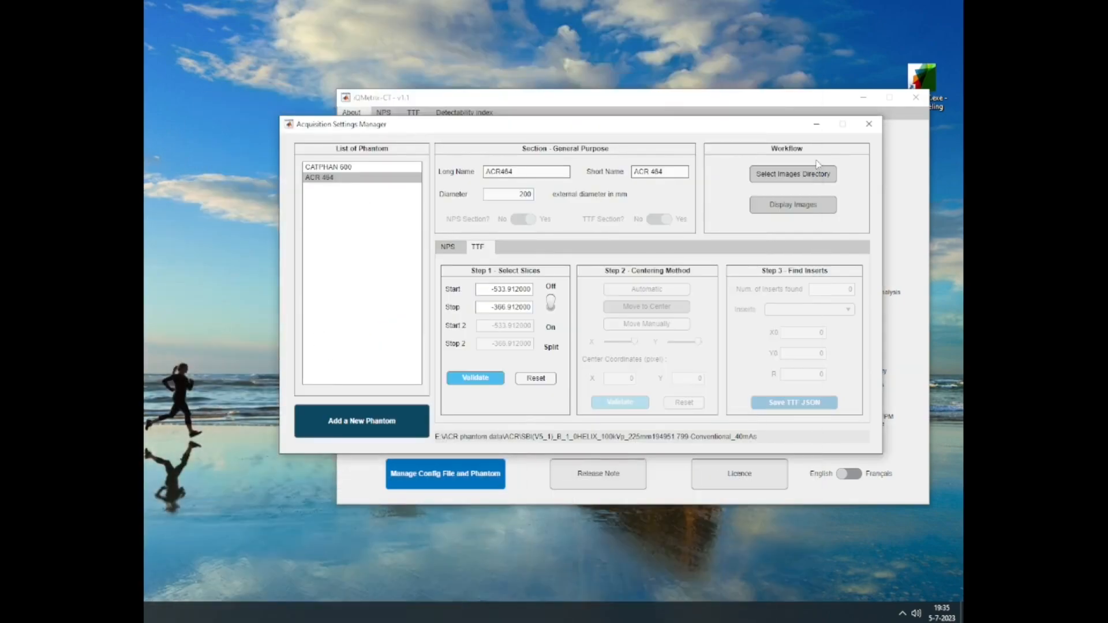
# Display the acquisition images with the Soft Tissue window and browse to the insert slice at z position -392.412.
pyautogui.click(807, 204)
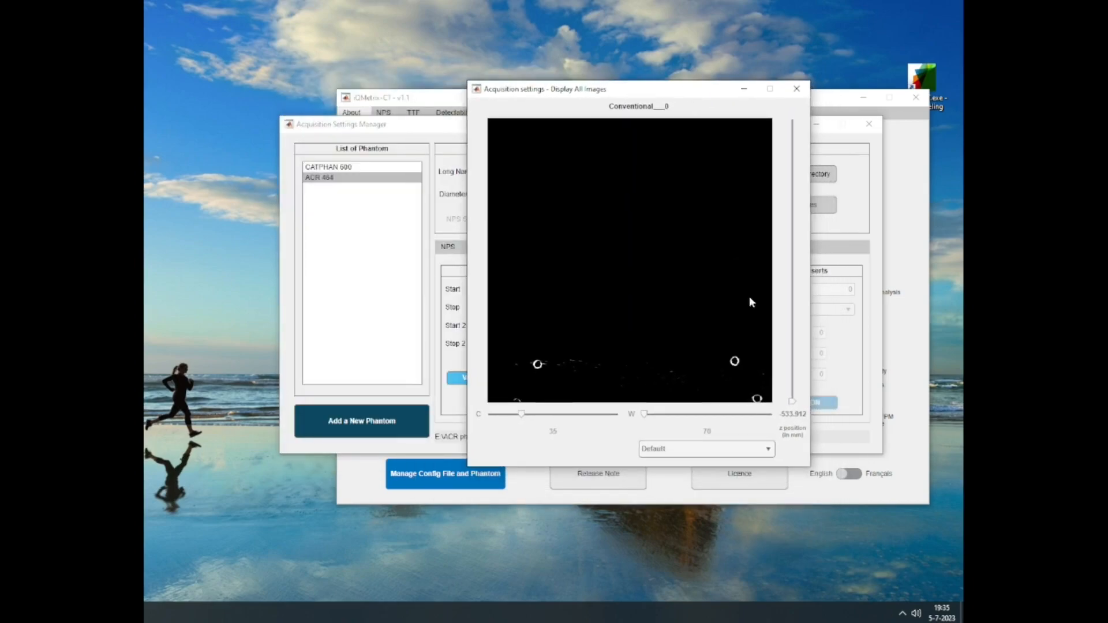
pyautogui.click(710, 448)
pyautogui.click(723, 391)
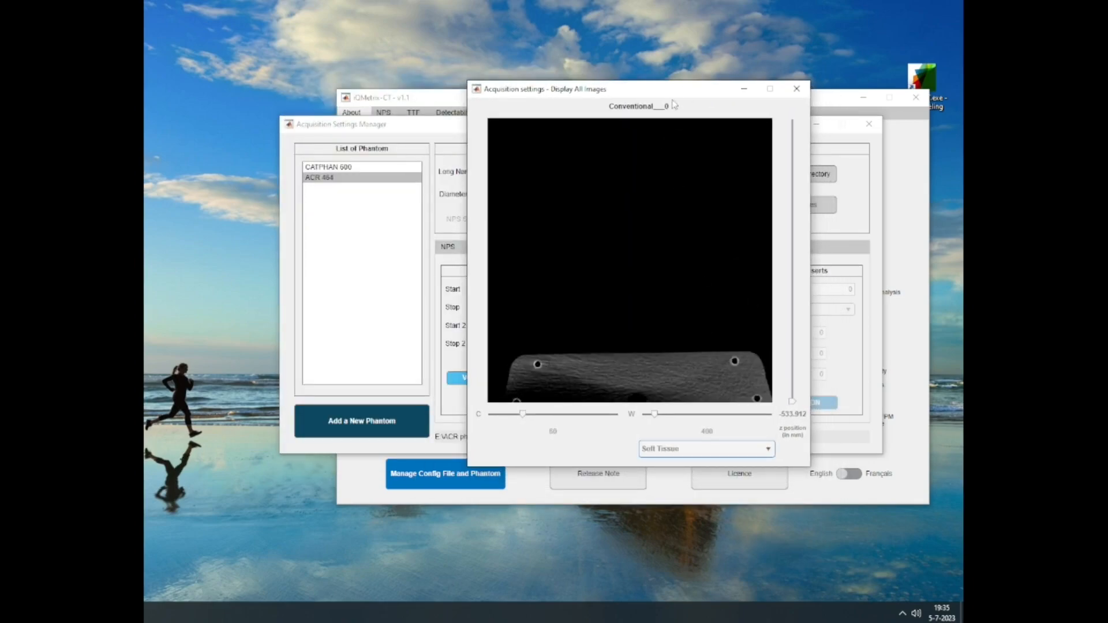
pyautogui.moveTo(674, 90); pyautogui.dragTo(585, 88)
pyautogui.moveTo(705, 401); pyautogui.dragTo(705, 164)
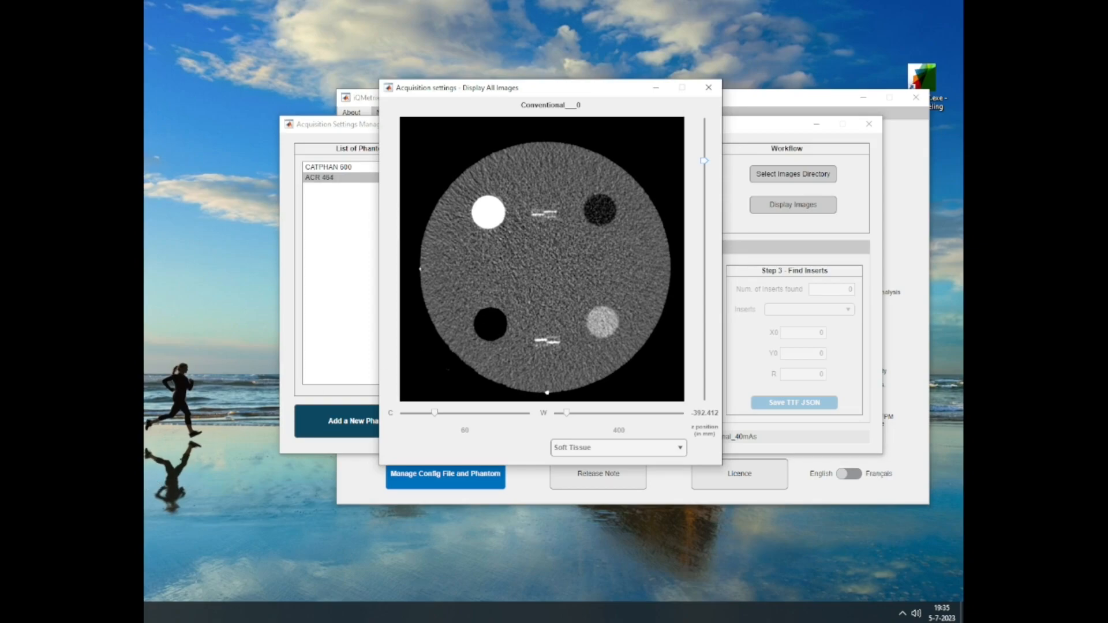
# Compare the insert slice side by side with the ACR 464 datasheet, then minimize the datasheet and close the image viewer.
pyautogui.hotkey('alt', 'Tab')
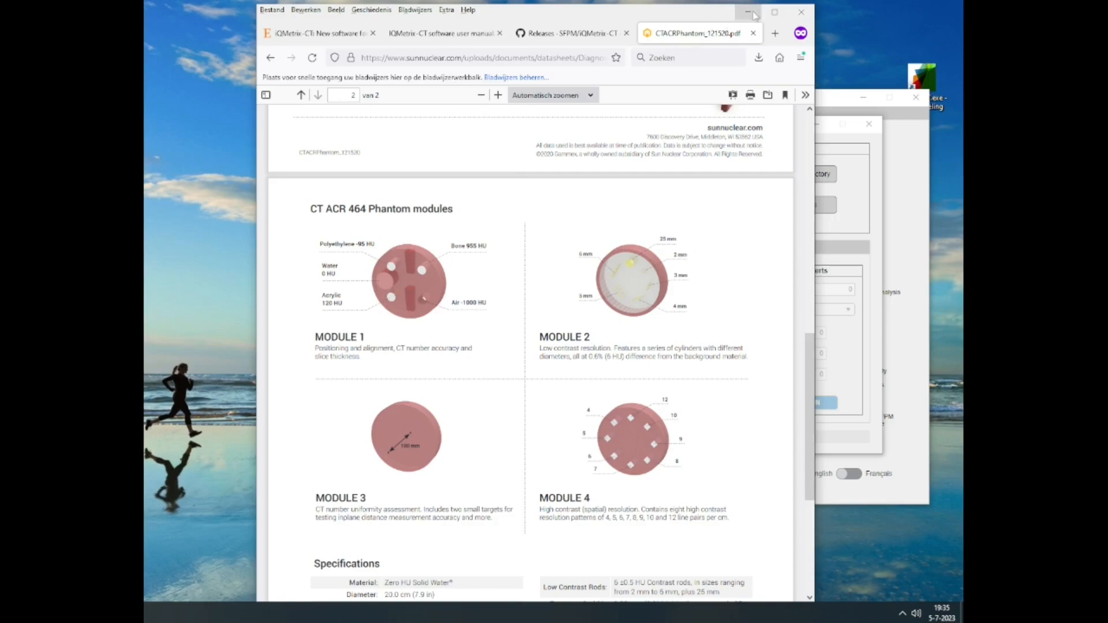
pyautogui.moveTo(687, 18); pyautogui.dragTo(362, 13)
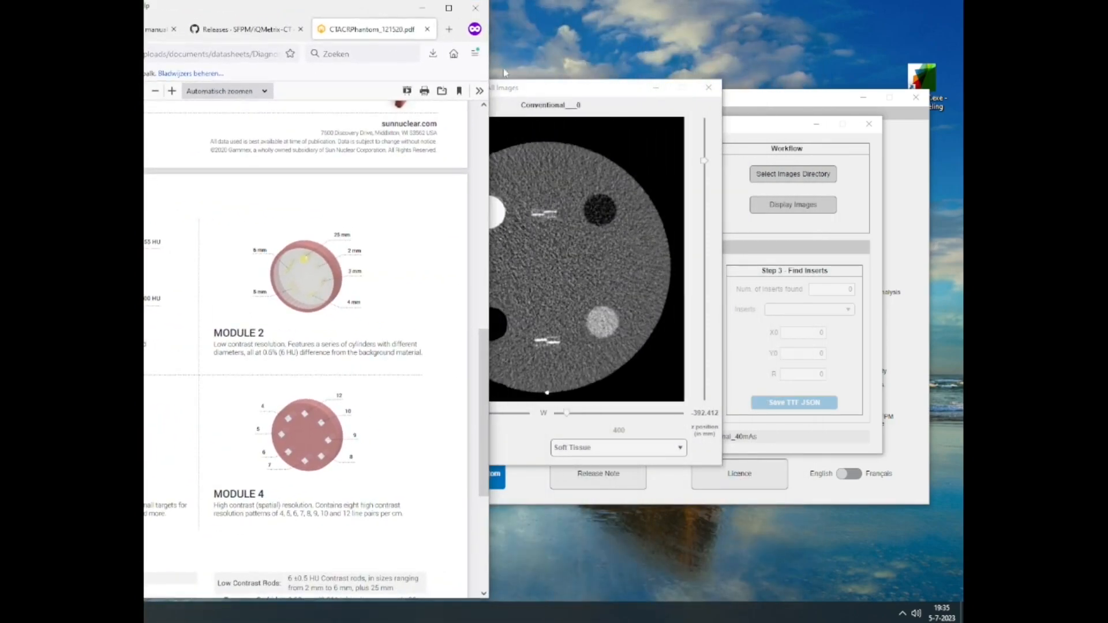
pyautogui.moveTo(533, 88); pyautogui.dragTo(642, 92)
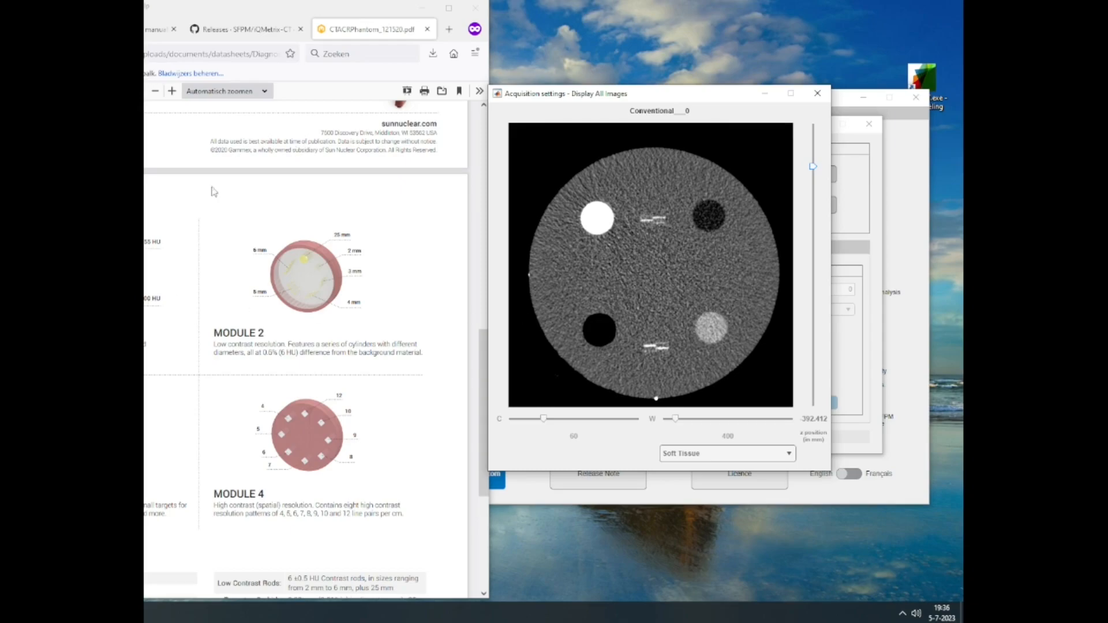
pyautogui.click(422, 8)
pyautogui.moveTo(587, 95); pyautogui.dragTo(646, 174)
pyautogui.click(820, 175)
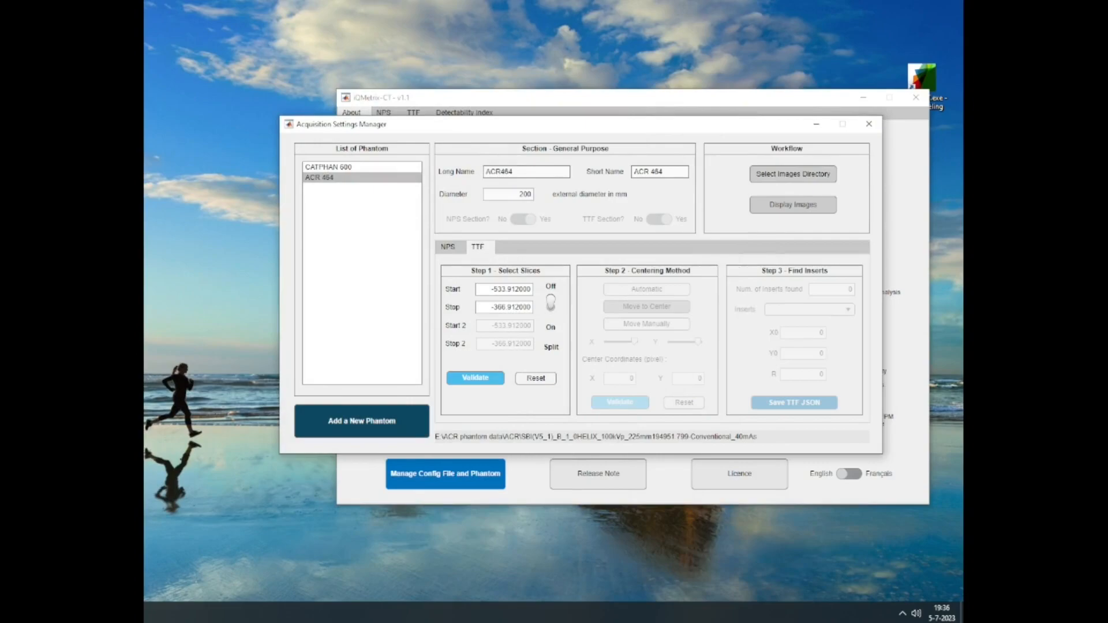
# Switch to the iQMetrix-CT notes in Google Docs and find the TTF calculation section for 40, 20 and 15mAs.
pyautogui.hotkey('alt', 'Tab')
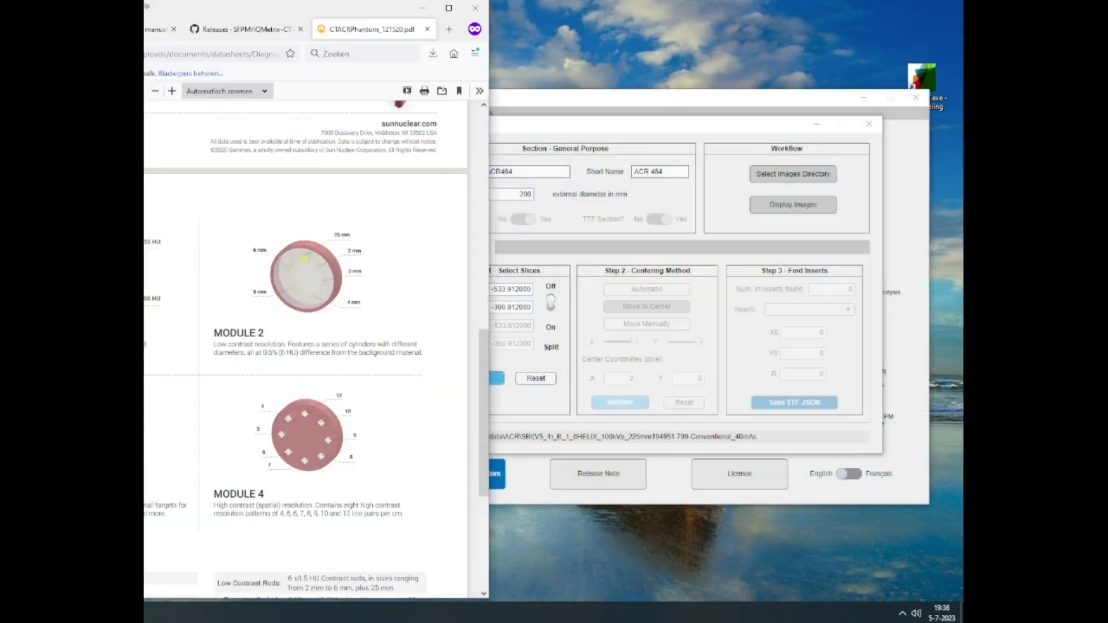
pyautogui.click(421, 8)
pyautogui.hotkey('alt', 'Tab')
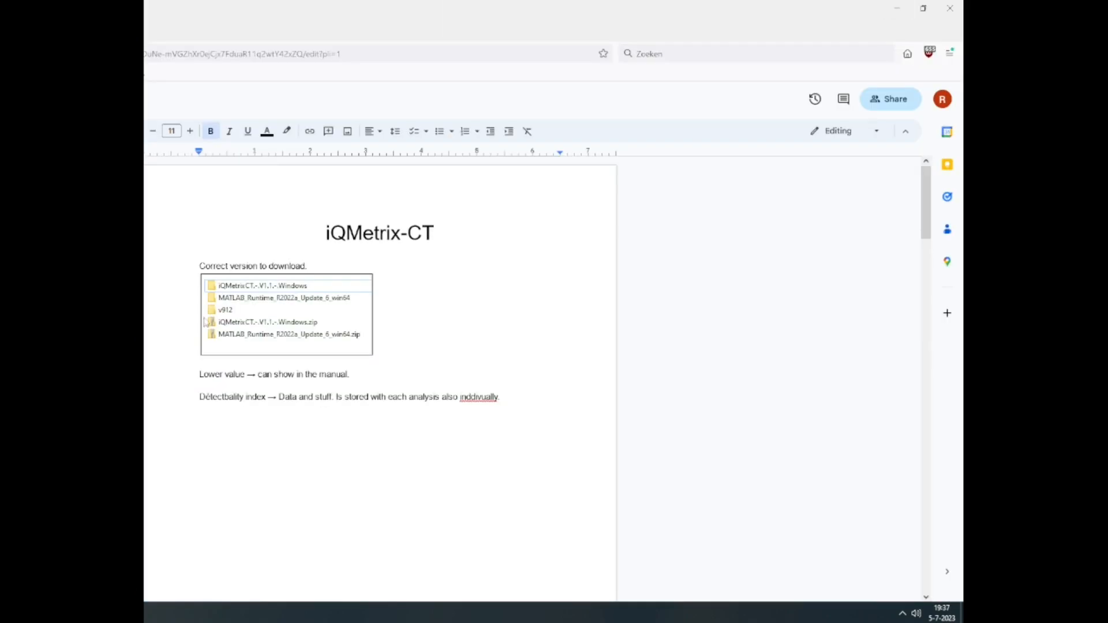
pyautogui.click(924, 8)
pyautogui.moveTo(316, 63); pyautogui.dragTo(289, 53)
pyautogui.moveTo(383, 208); pyautogui.dragTo(391, 445)
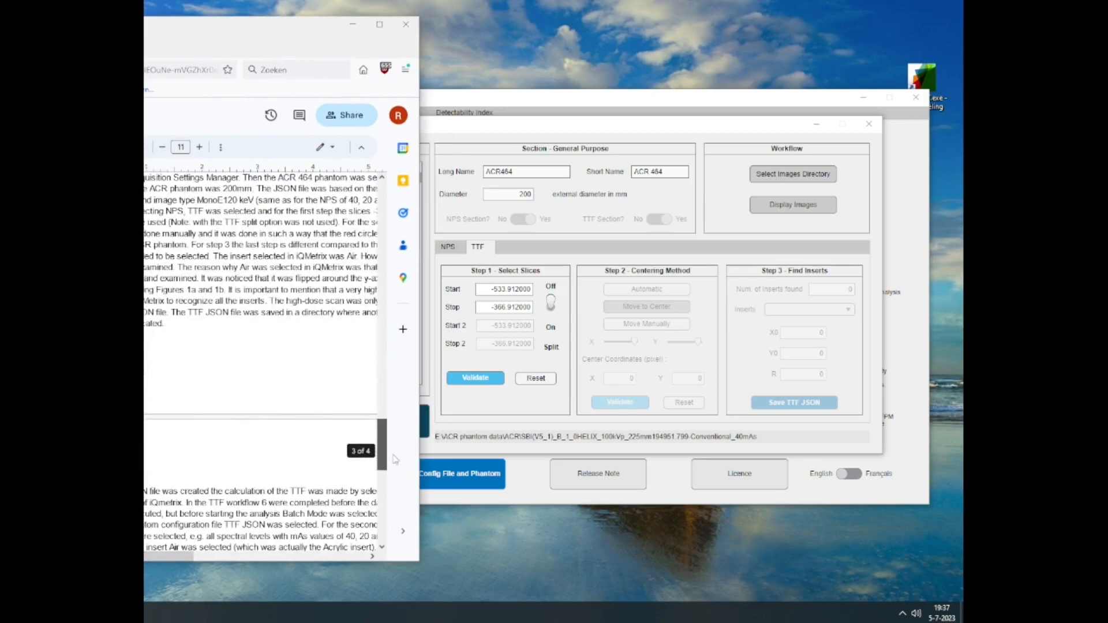
pyautogui.scroll(-6, 382, 431)
pyautogui.scroll(5, 382, 431)
pyautogui.moveTo(230, 32); pyautogui.dragTo(699, 15)
pyautogui.scroll(-5, 685, 294)
pyautogui.moveTo(652, 541); pyautogui.dragTo(745, 541)
pyautogui.scroll(5, 693, 340)
pyautogui.scroll(4, 693, 341)
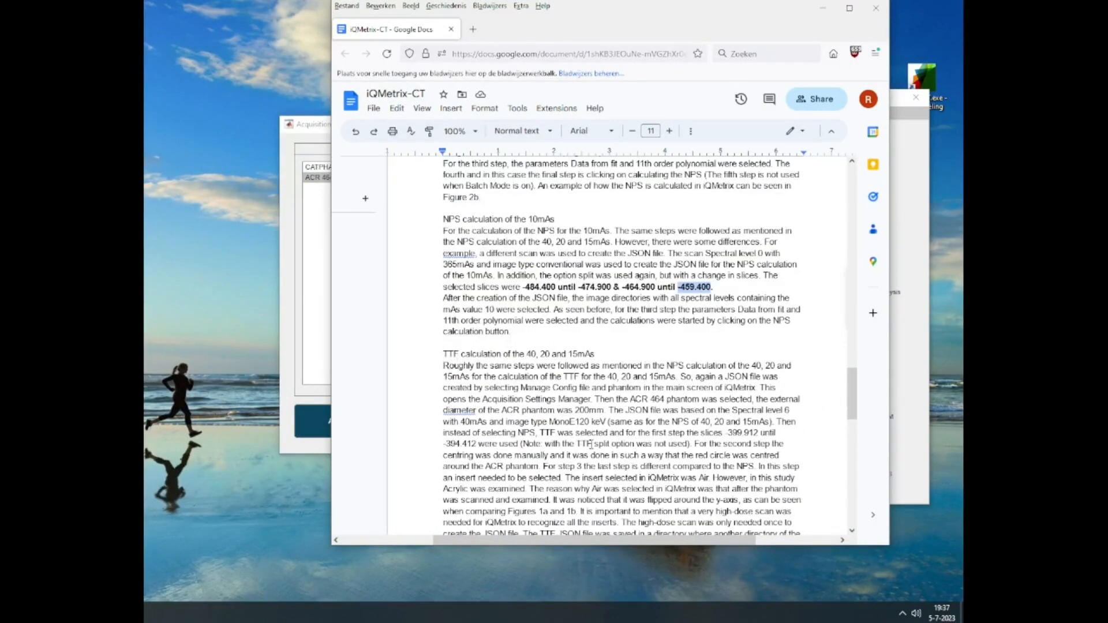
pyautogui.scroll(-3, 662, 429)
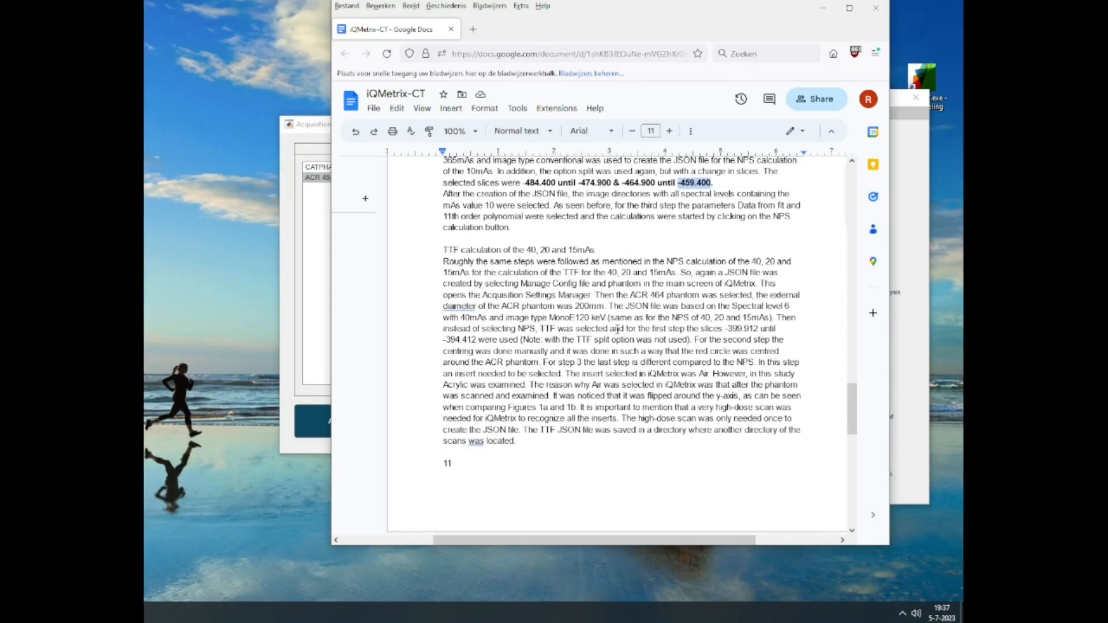
# Make the TTF slice range "-399.912 until -394.412" bold in the notes.
pyautogui.moveTo(724, 328); pyautogui.dragTo(476, 339)
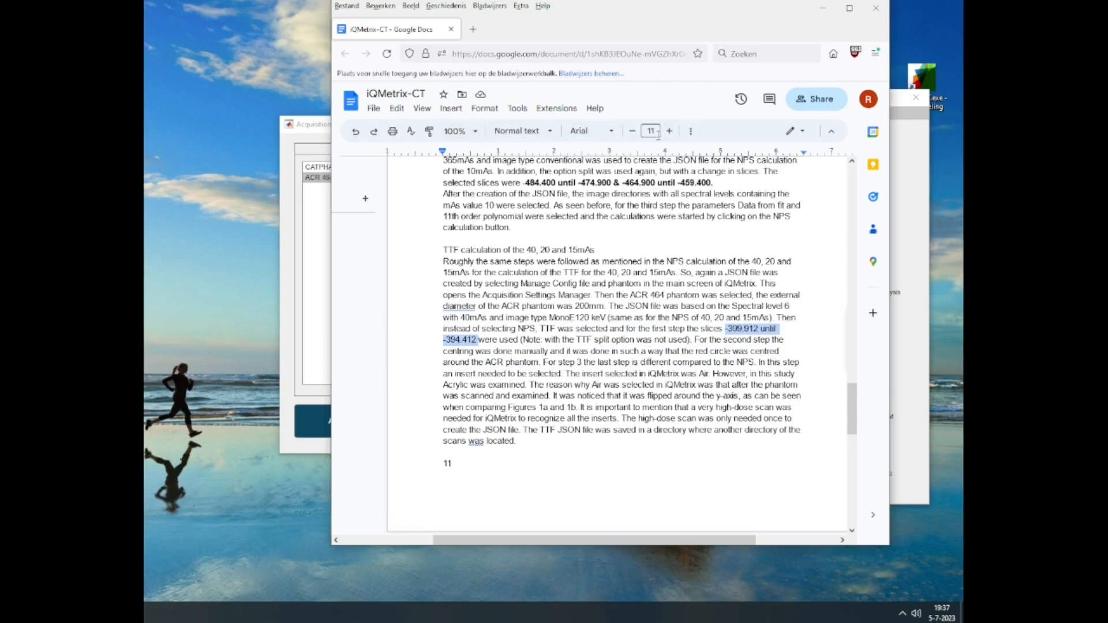
pyautogui.click(691, 131)
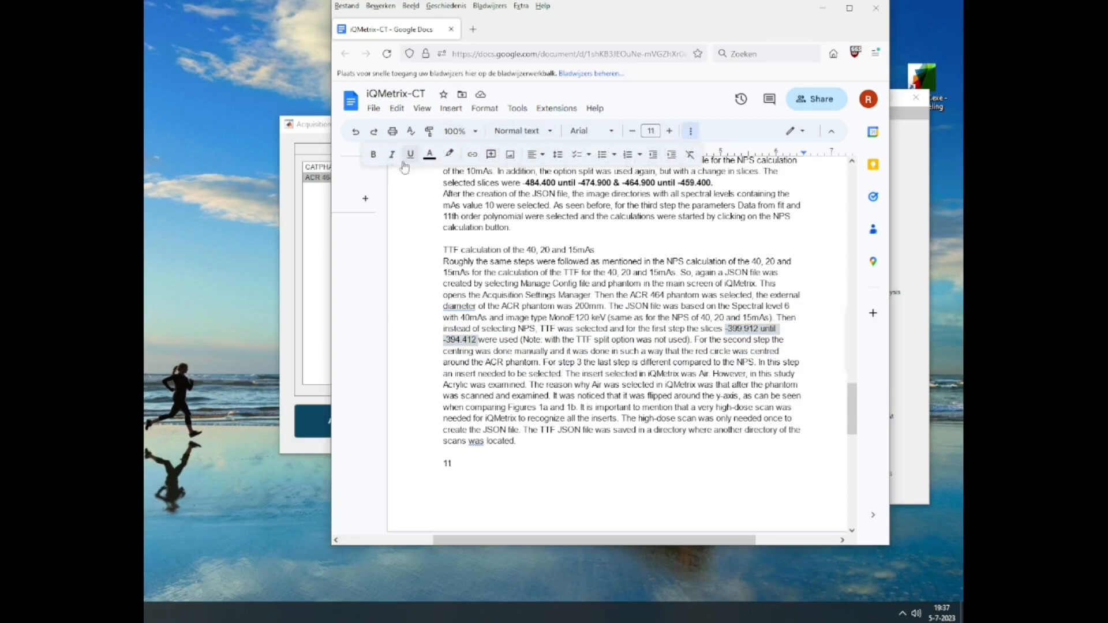
pyautogui.click(378, 156)
pyautogui.click(704, 468)
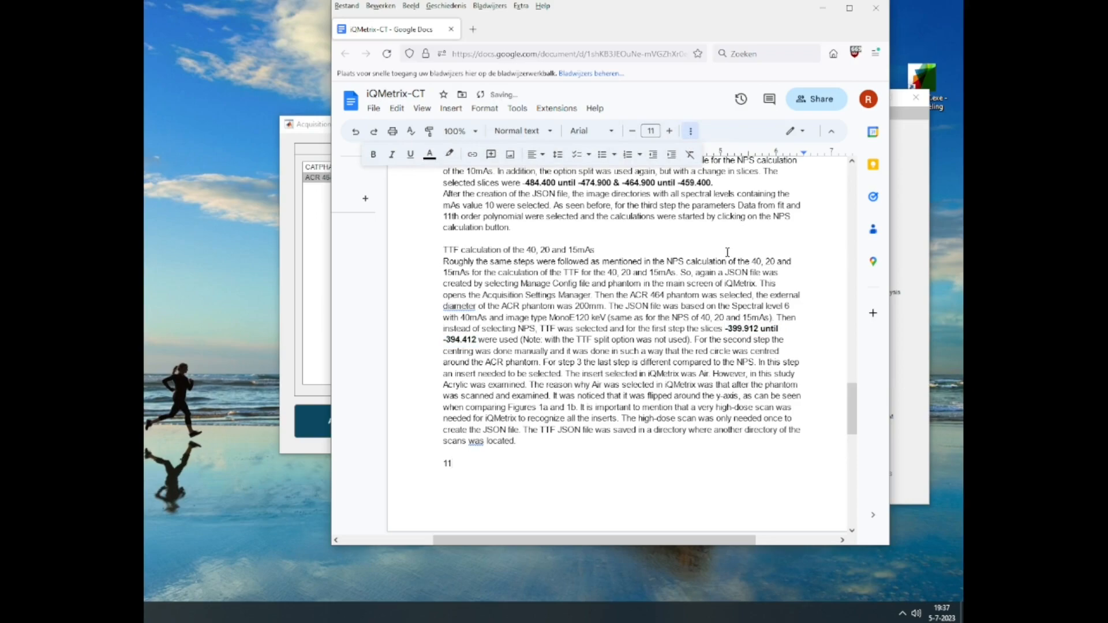
# Copy the first slice position from the notes and set the TTF Start slice to -399.912 in iQMetrix-CT.
pyautogui.moveTo(758, 328); pyautogui.dragTo(725, 329)
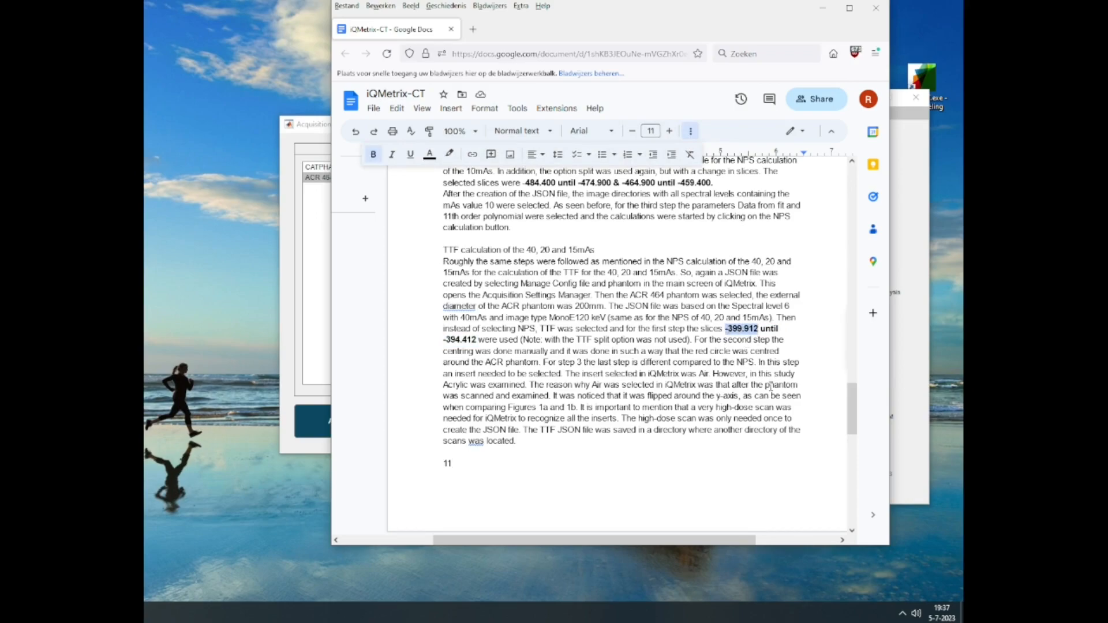
pyautogui.click(823, 8)
pyautogui.doubleClick(524, 290)
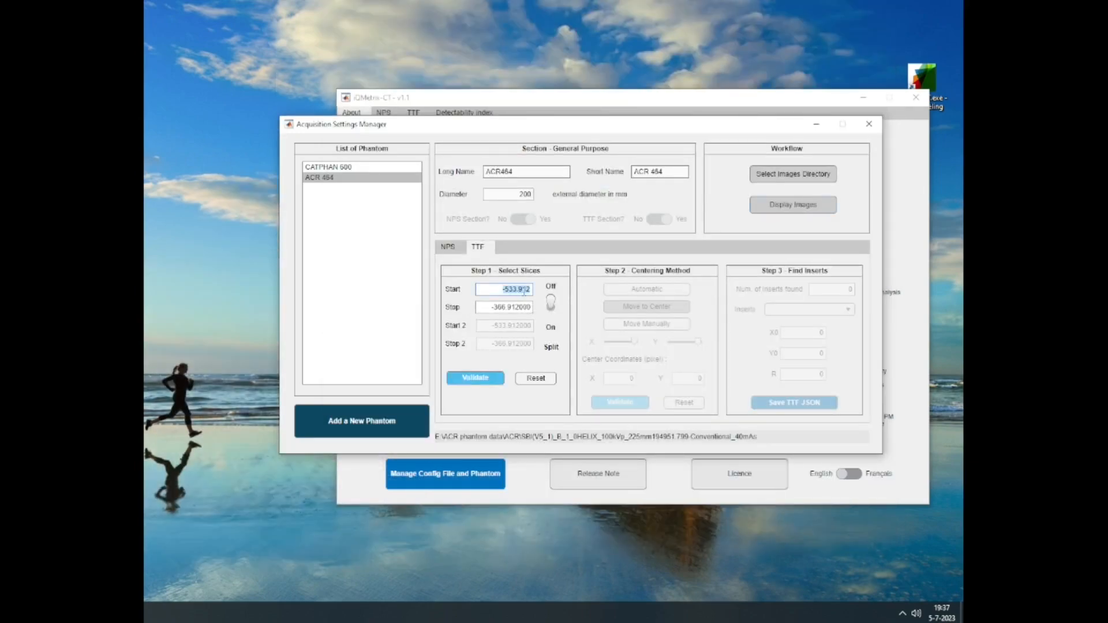
pyautogui.write('-399.912 until')
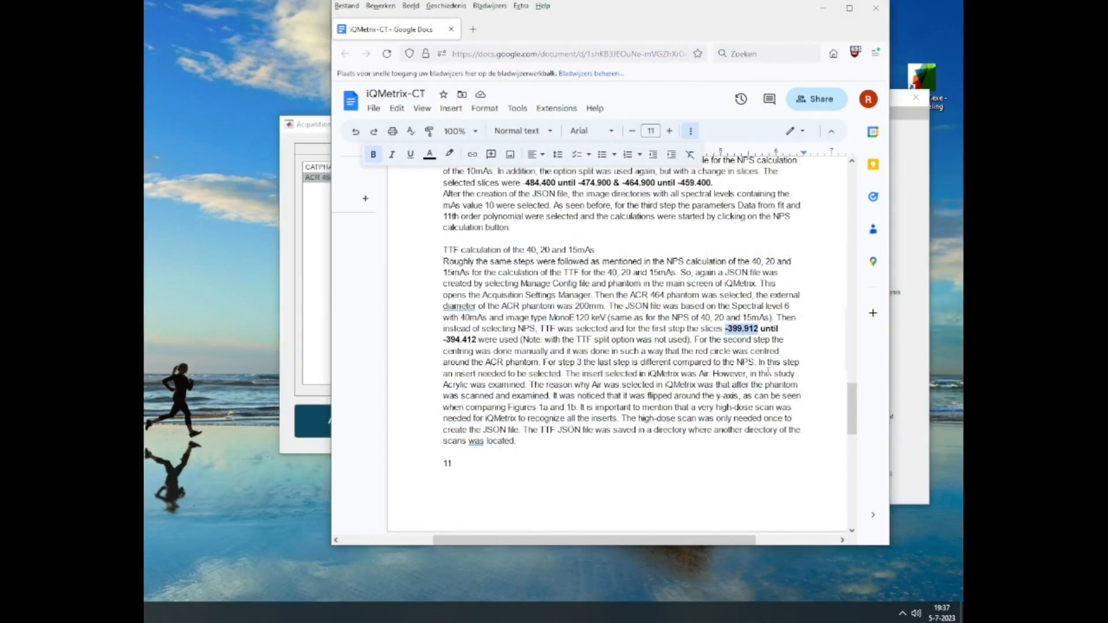
# Take the end position from the notes, set the TTF Stop slice to -394.412 and validate the slice selection.
pyautogui.moveTo(478, 341); pyautogui.dragTo(444, 340)
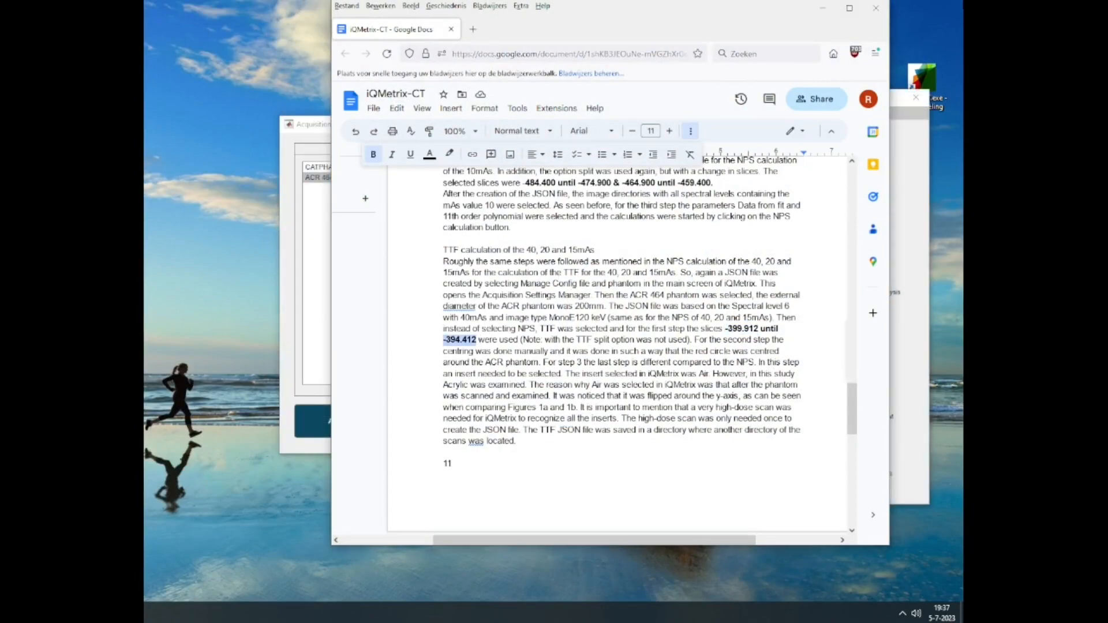
pyautogui.click(834, 9)
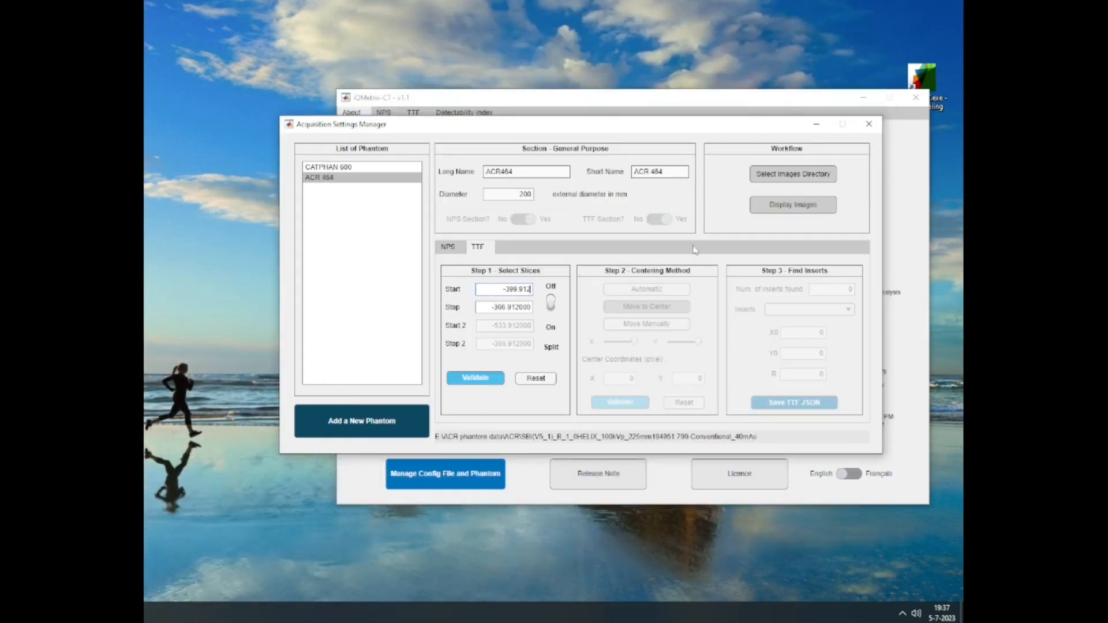
pyautogui.doubleClick(528, 307)
pyautogui.write('-384.912')
pyautogui.click(489, 381)
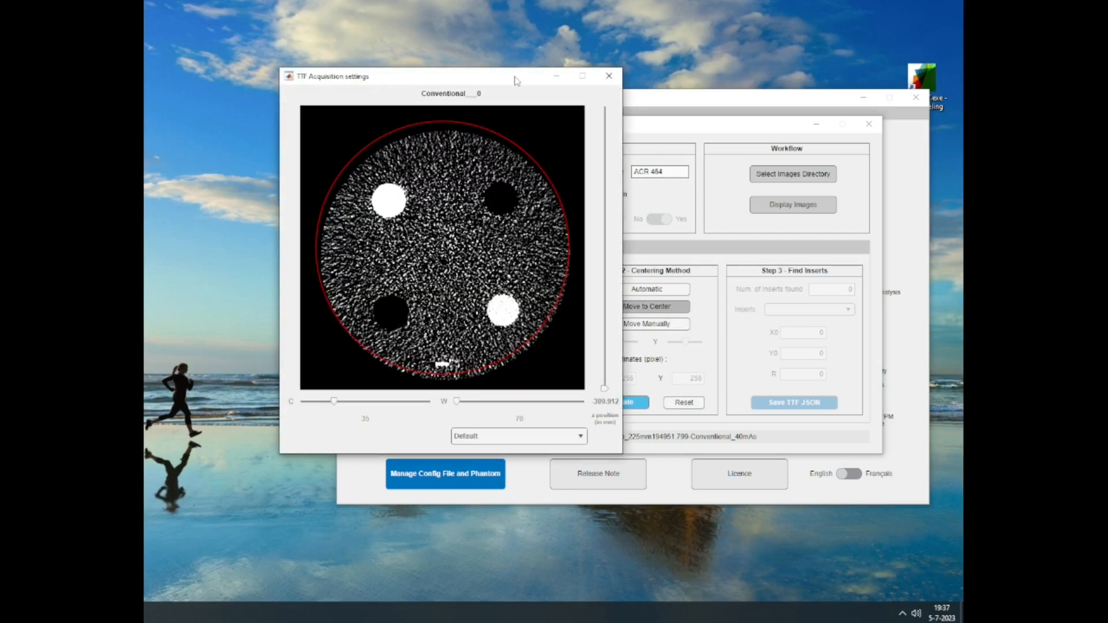
# Show the TTF acquisition image with the Soft Tissue window and place its window clear of the centering settings.
pyautogui.moveTo(516, 80); pyautogui.dragTo(446, 85)
pyautogui.click(484, 440)
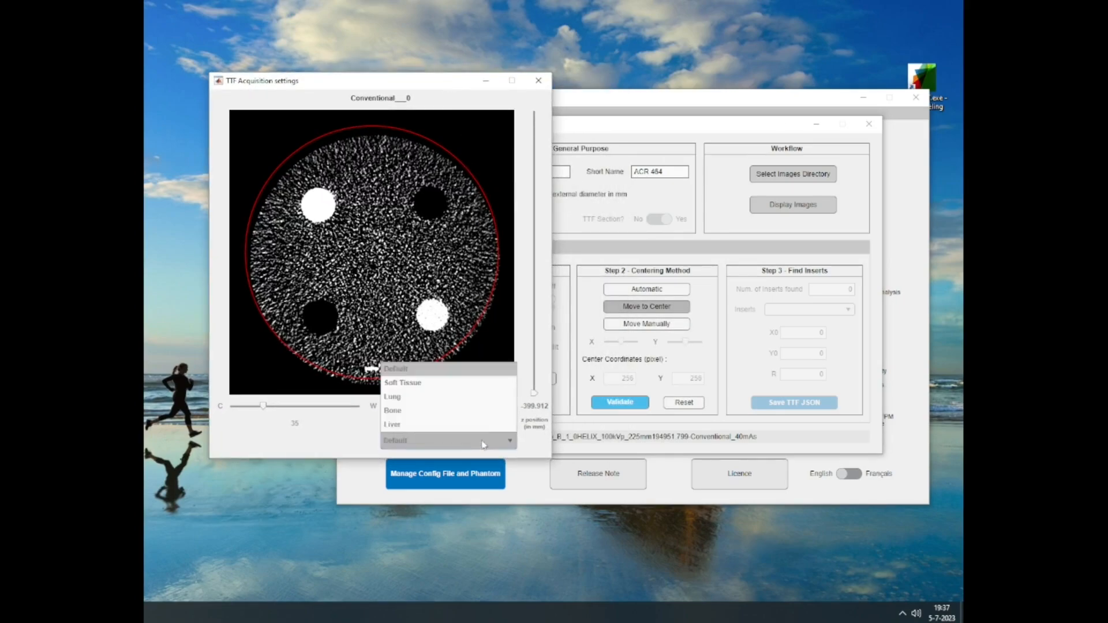
pyautogui.click(482, 381)
pyautogui.moveTo(443, 90); pyautogui.dragTo(398, 98)
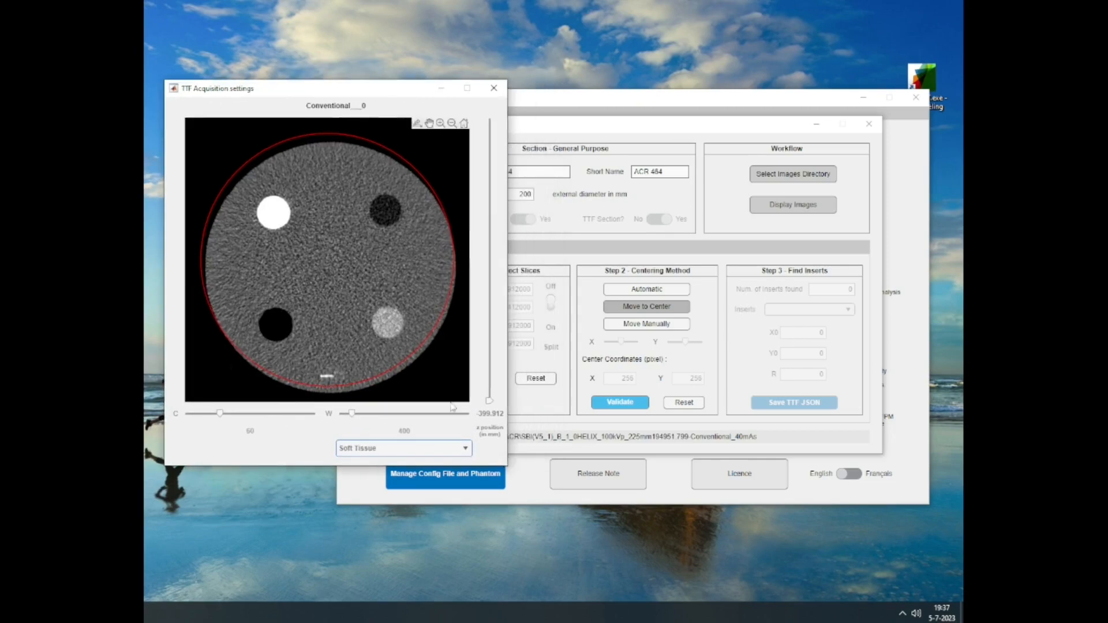
# Centre the red circle manually on the phantom at X 261 and Y 270, check the fit and validate the centering.
pyautogui.click(684, 327)
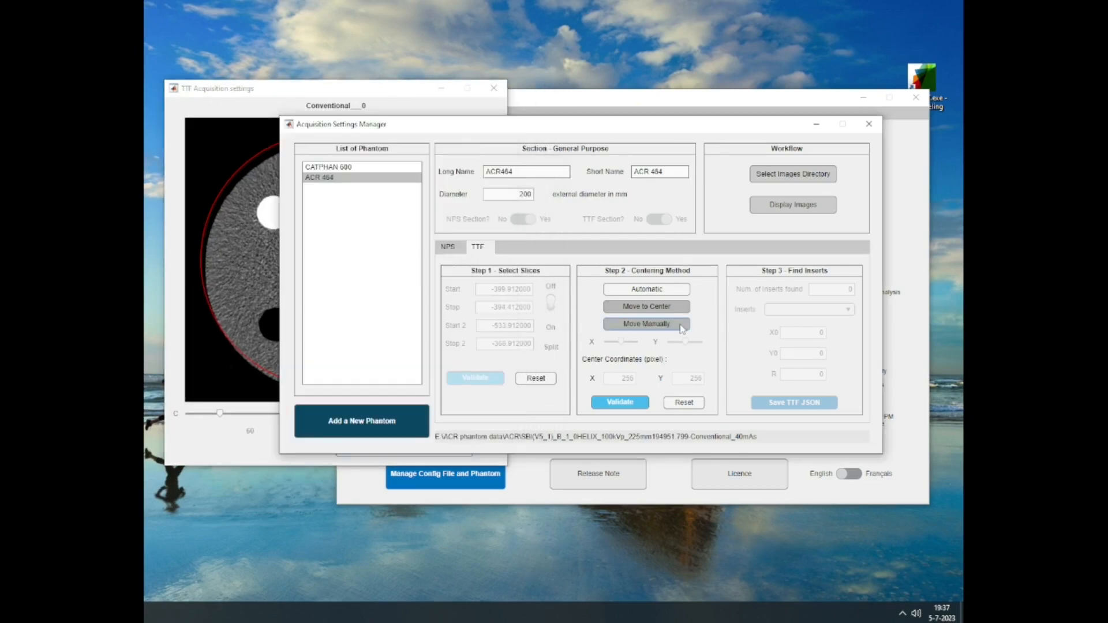
pyautogui.moveTo(380, 90); pyautogui.dragTo(134, 86)
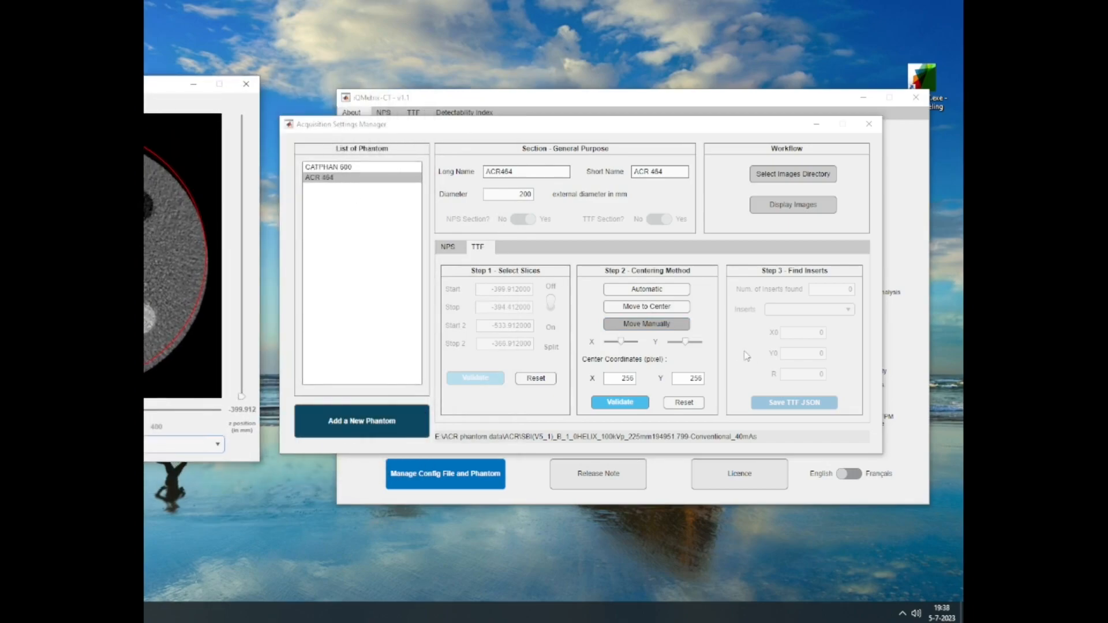
pyautogui.moveTo(685, 342); pyautogui.dragTo(717, 350)
pyautogui.moveTo(621, 341); pyautogui.dragTo(627, 346)
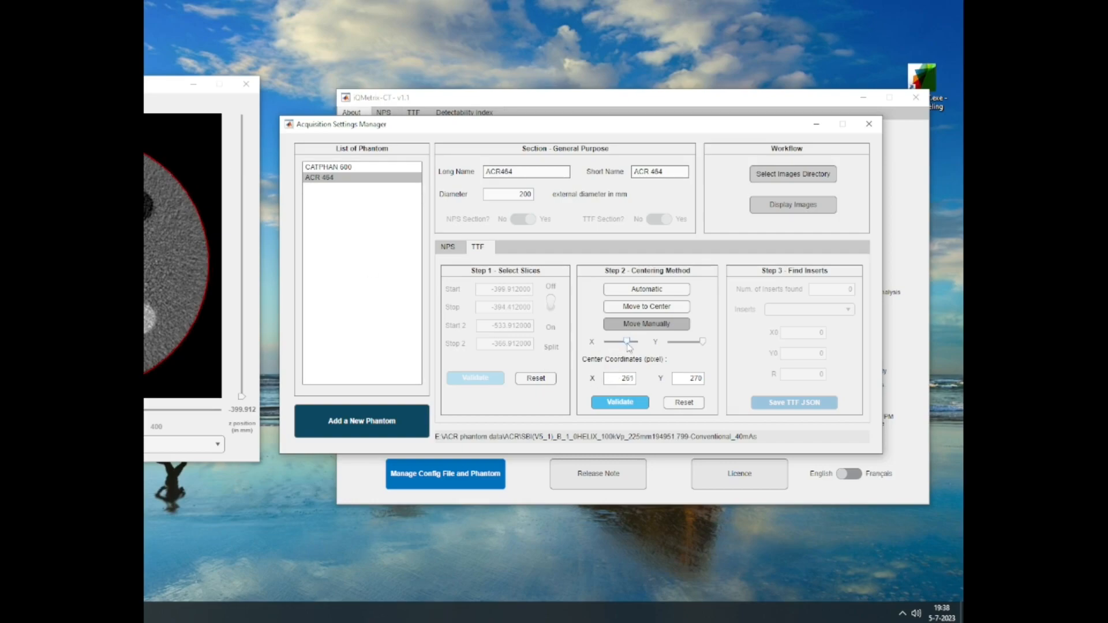
pyautogui.moveTo(144, 85); pyautogui.dragTo(457, 112)
pyautogui.click(621, 403)
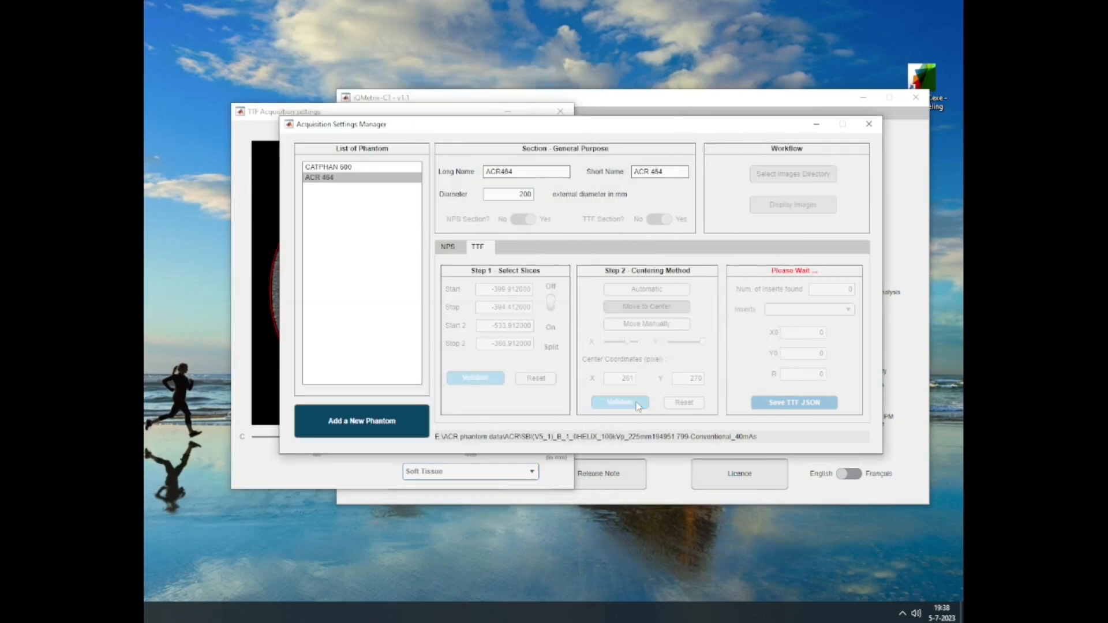
# Inspect the insert circles marked on the TTF acquisition image, then close the image window.
pyautogui.moveTo(411, 114); pyautogui.dragTo(479, 105)
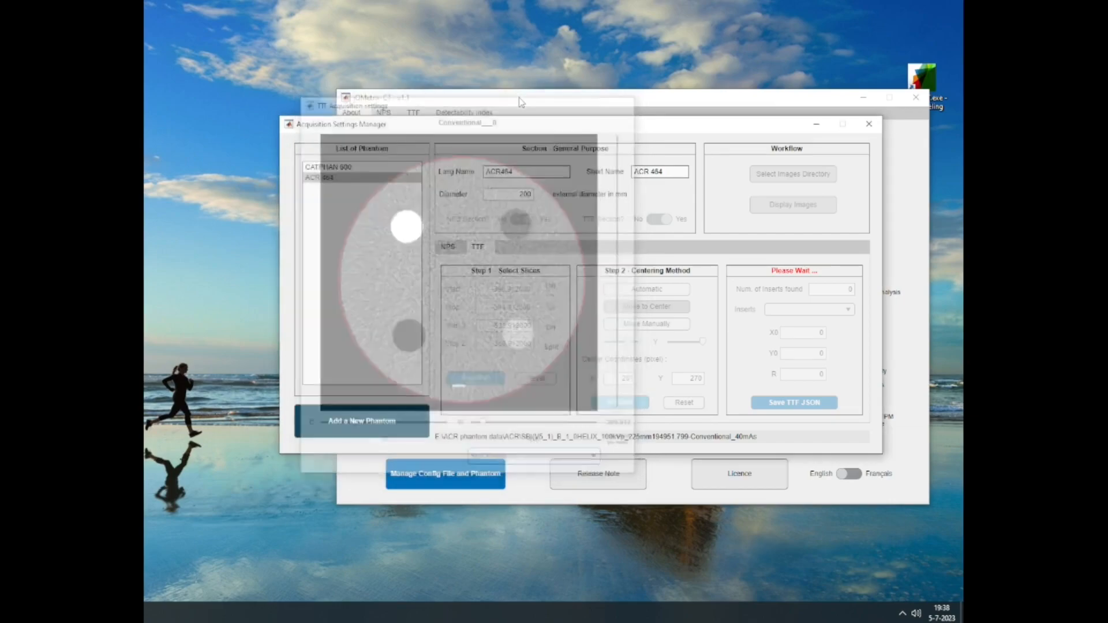
pyautogui.moveTo(517, 83); pyautogui.dragTo(585, 113)
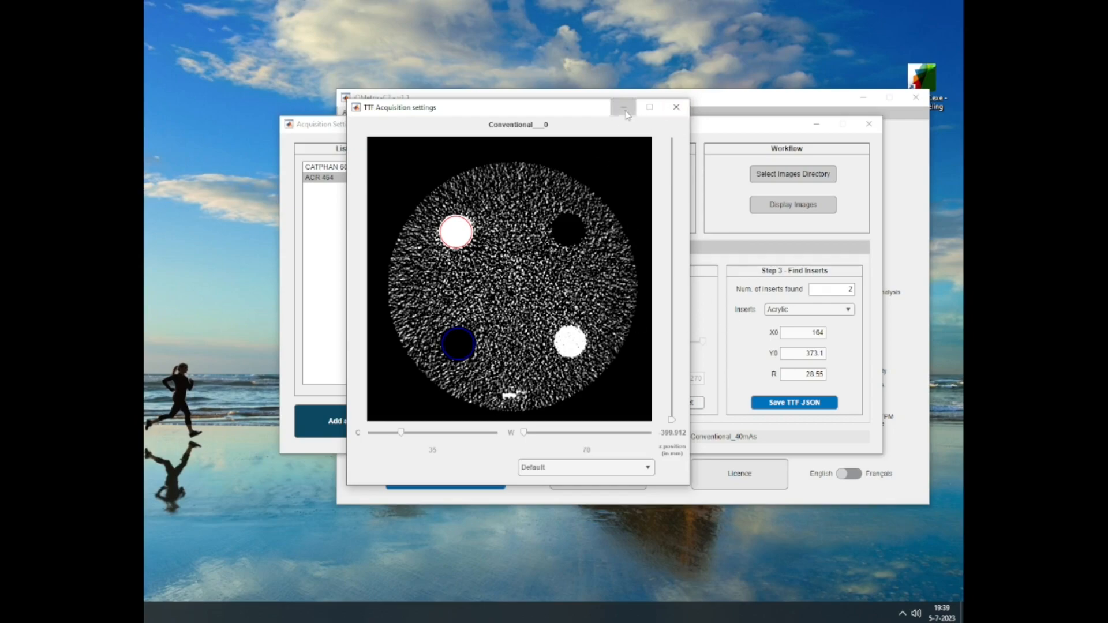
pyautogui.click(676, 107)
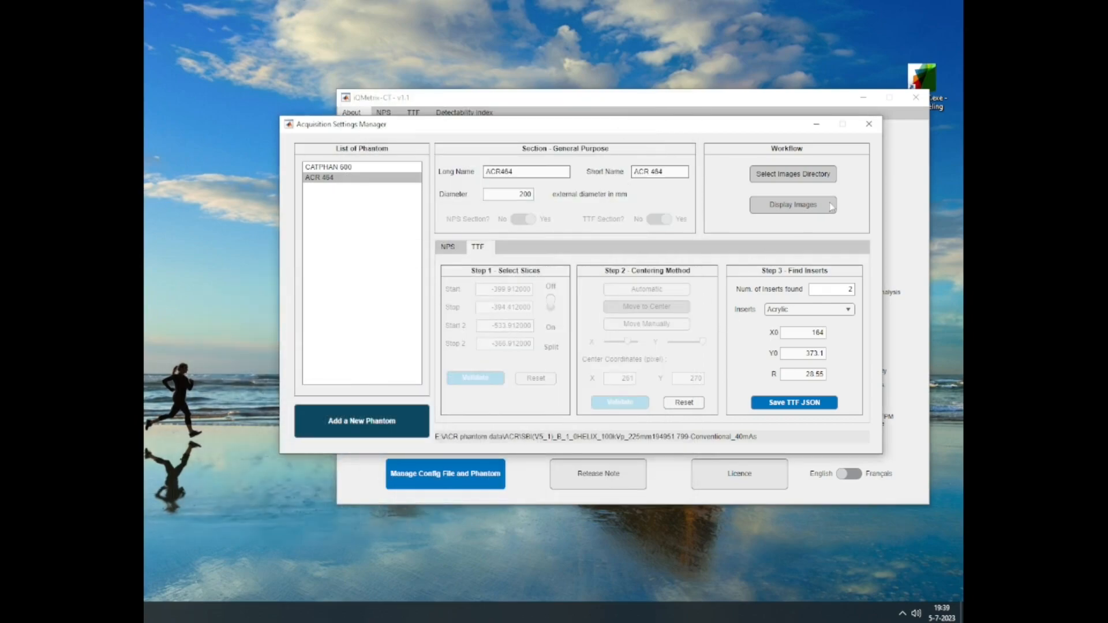
# Leave the current acquisition settings window, reopen the config file and phantom manager, and select the ACR 464 phantom.
pyautogui.click(788, 179)
pyautogui.click(779, 180)
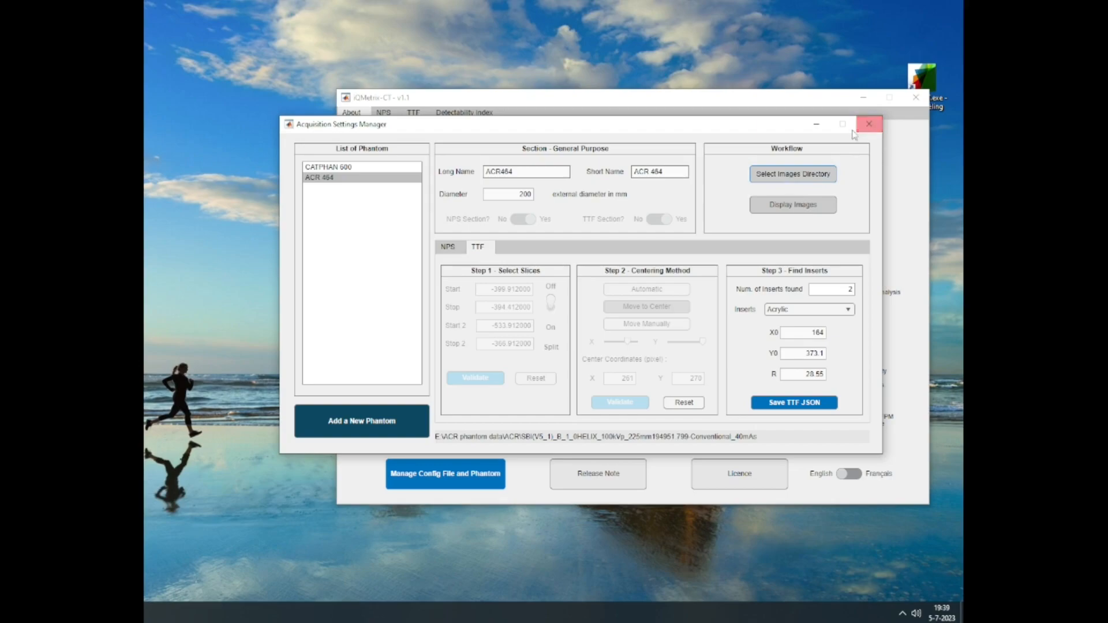
pyautogui.click(816, 127)
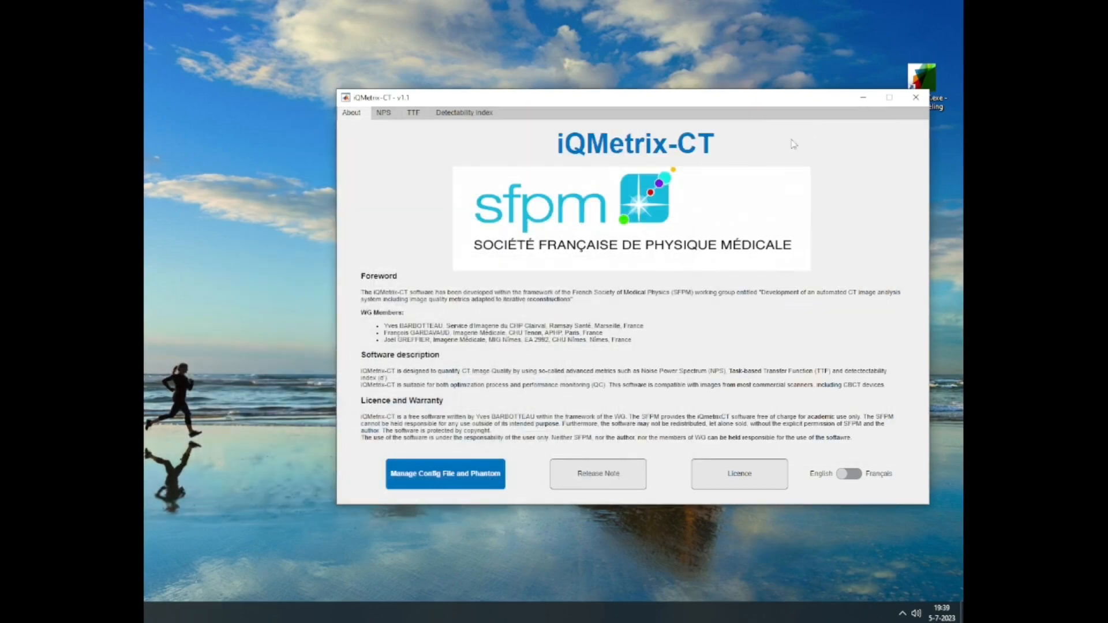
pyautogui.click(442, 475)
pyautogui.moveTo(359, 299); pyautogui.dragTo(812, 139)
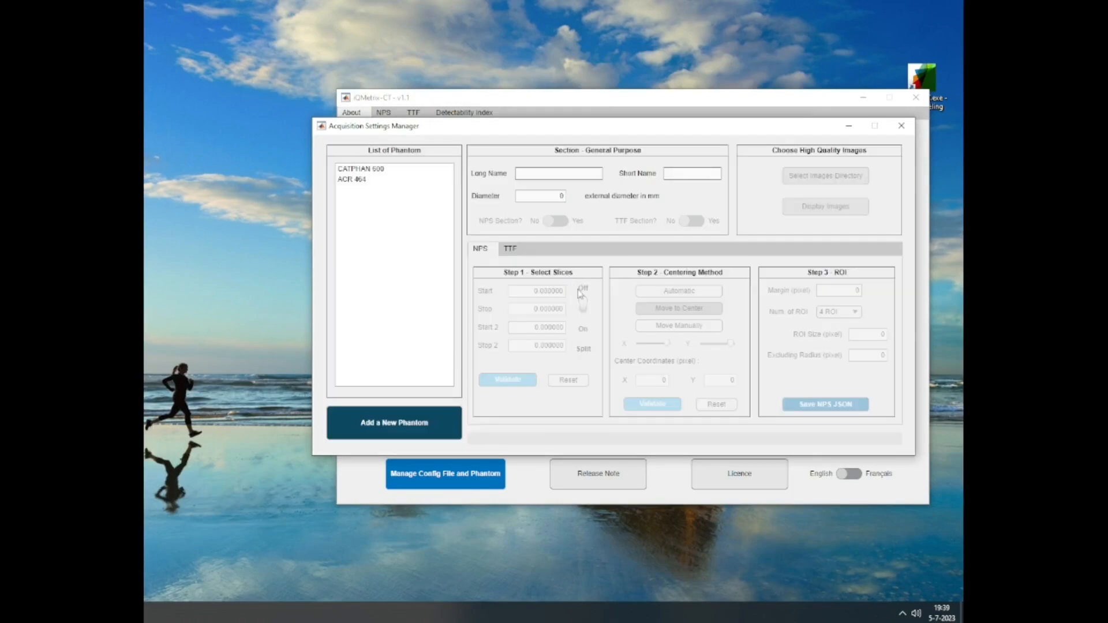
pyautogui.click(398, 180)
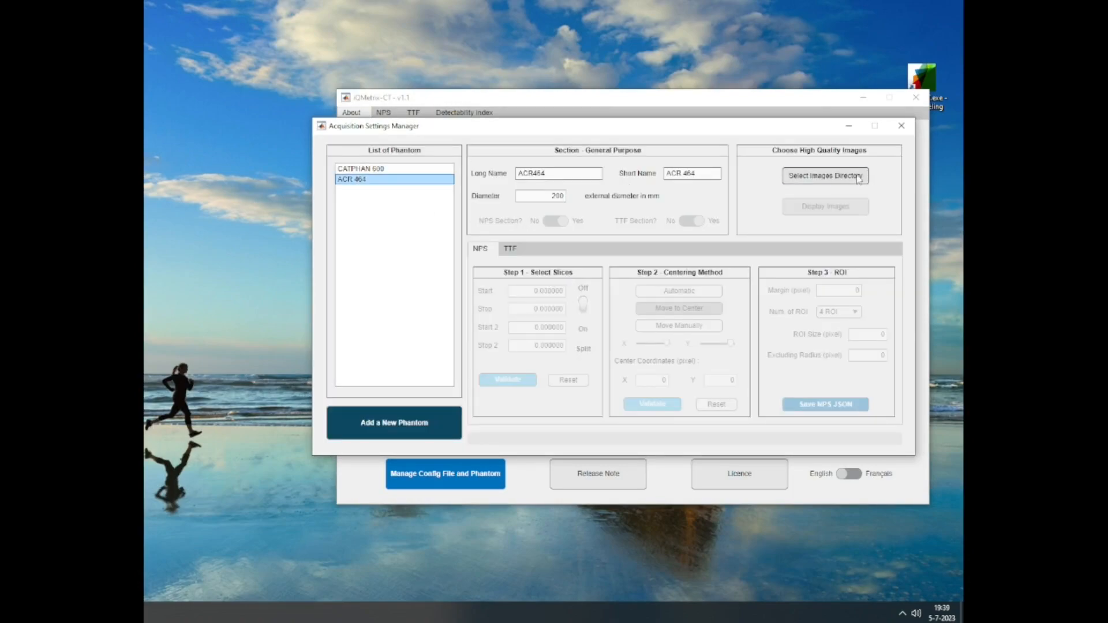
# Browse for the images directory on the Data (E:) drive down to the folder ACR phantom data\ACR.
pyautogui.click(856, 174)
pyautogui.click(237, 315)
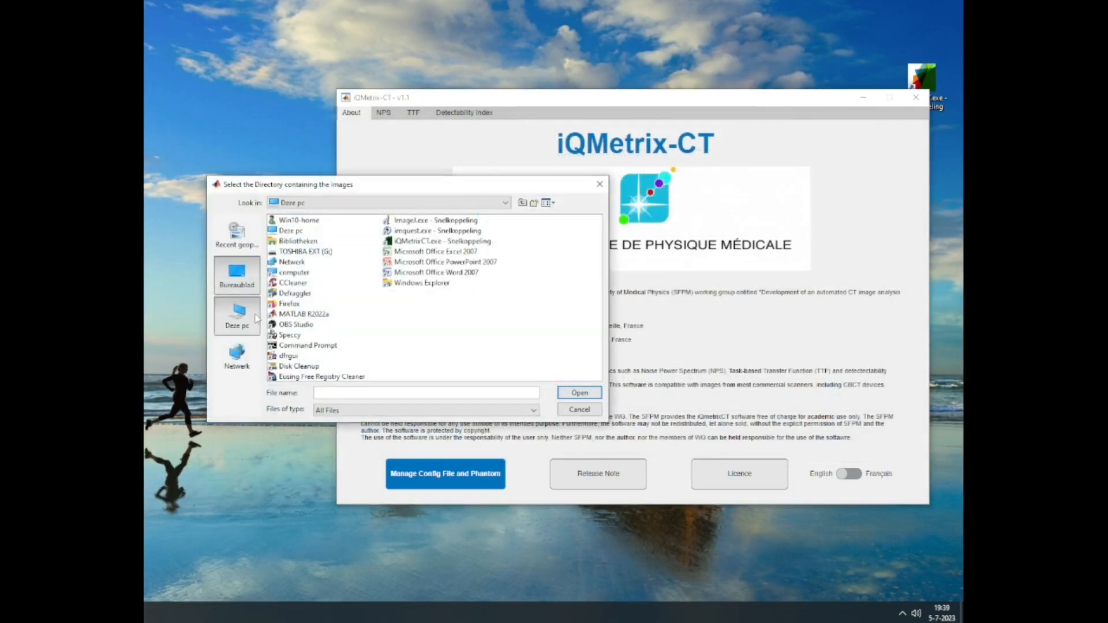
pyautogui.doubleClick(292, 314)
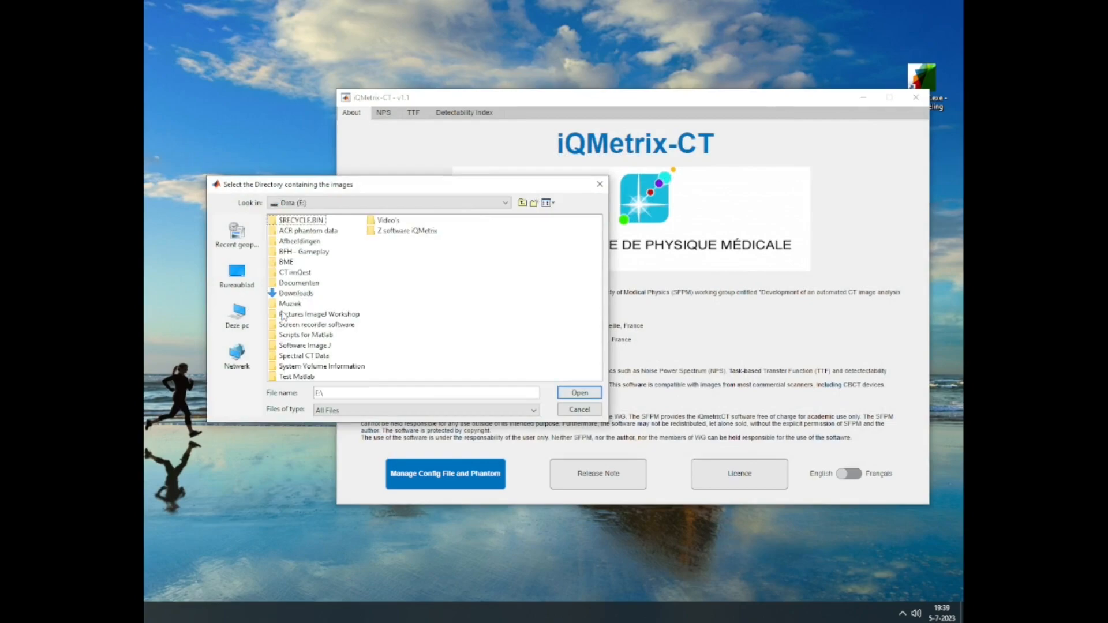
pyautogui.click(317, 232)
pyautogui.click(319, 232)
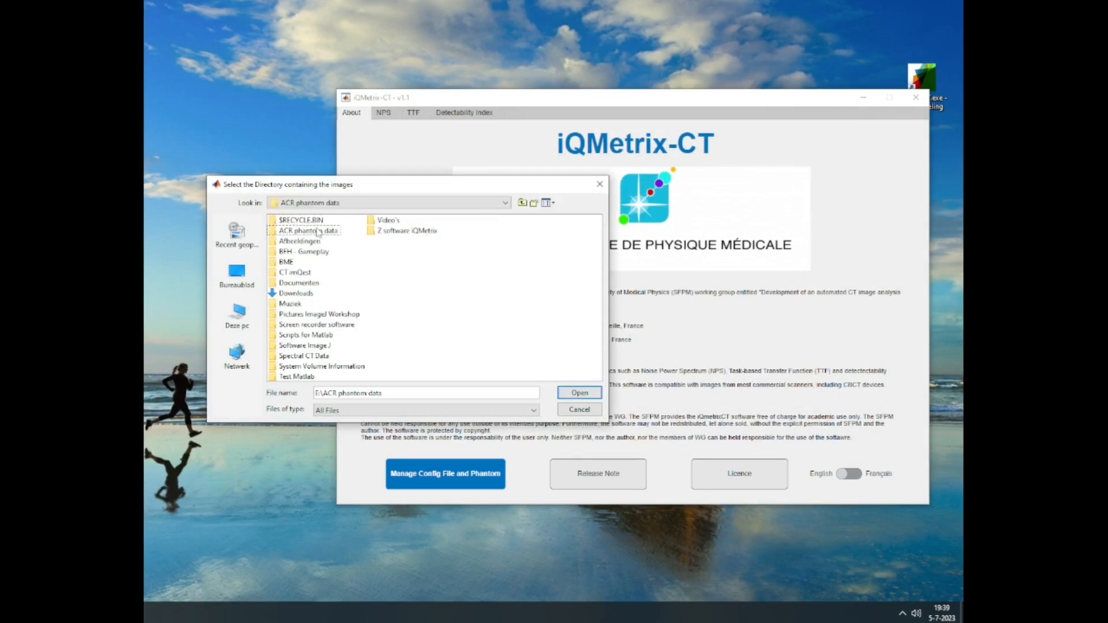
pyautogui.doubleClick(312, 232)
pyautogui.click(284, 223)
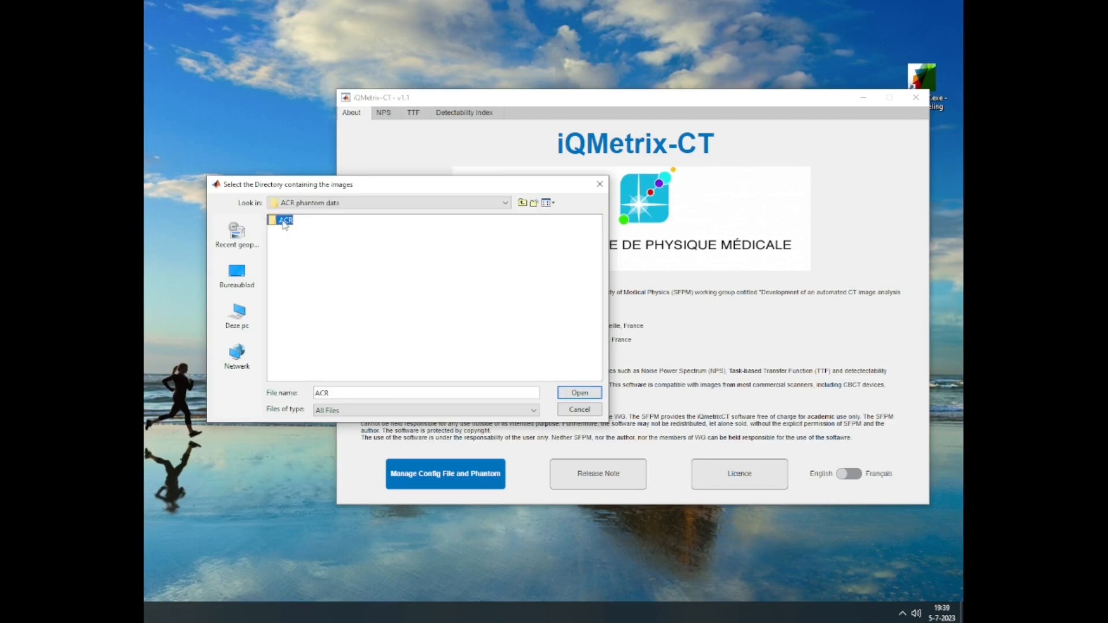
pyautogui.doubleClick(284, 223)
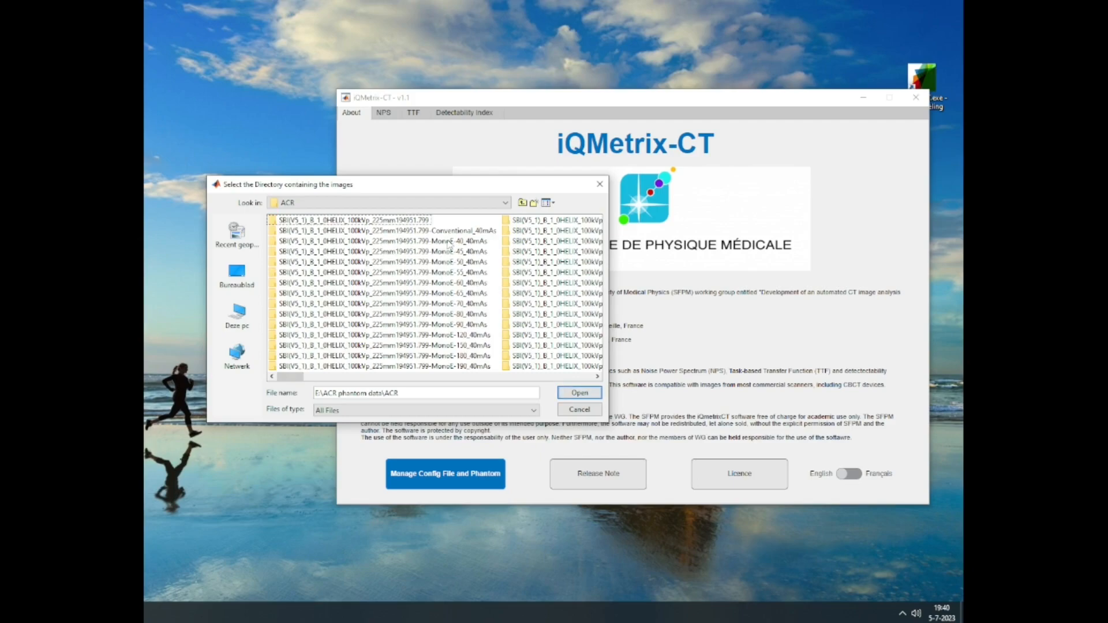
# Load the 1_6HELIX 100kVp 225mm194952.016-MonoE-120_40mAs folder as the images directory.
pyautogui.scroll(-1, 464, 283)
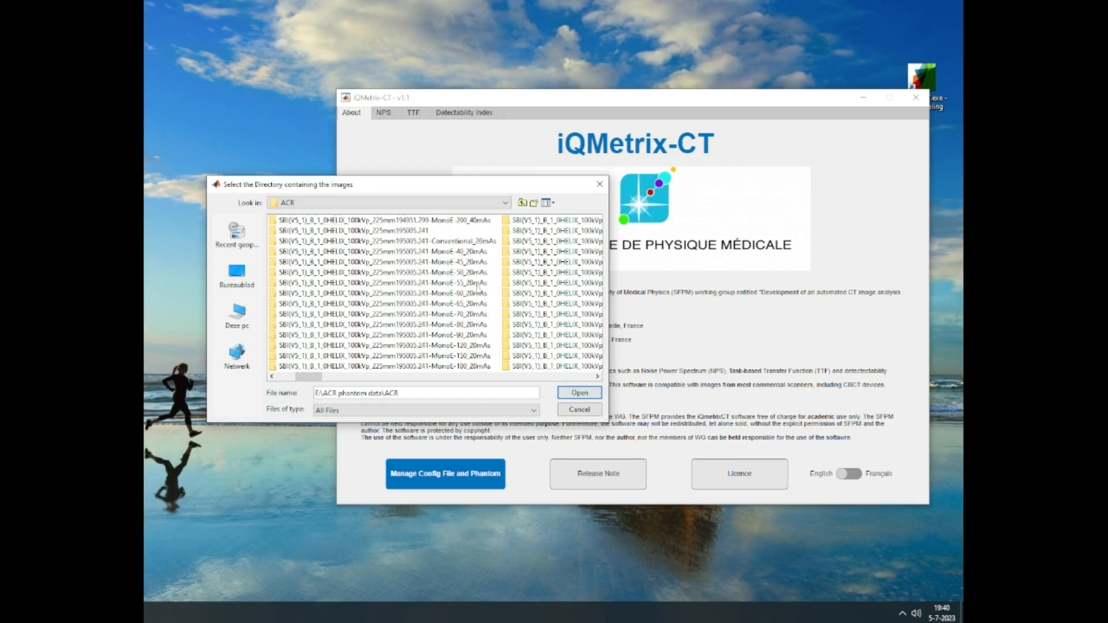
pyautogui.scroll(-3, 473, 287)
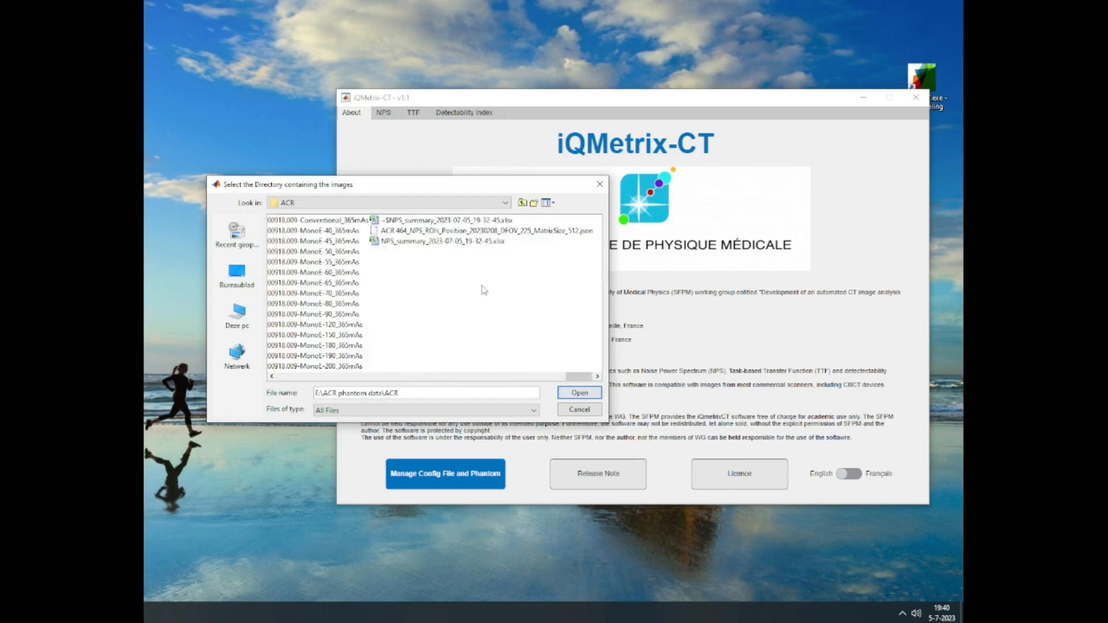
pyautogui.scroll(3, 482, 290)
pyautogui.scroll(-3, 492, 308)
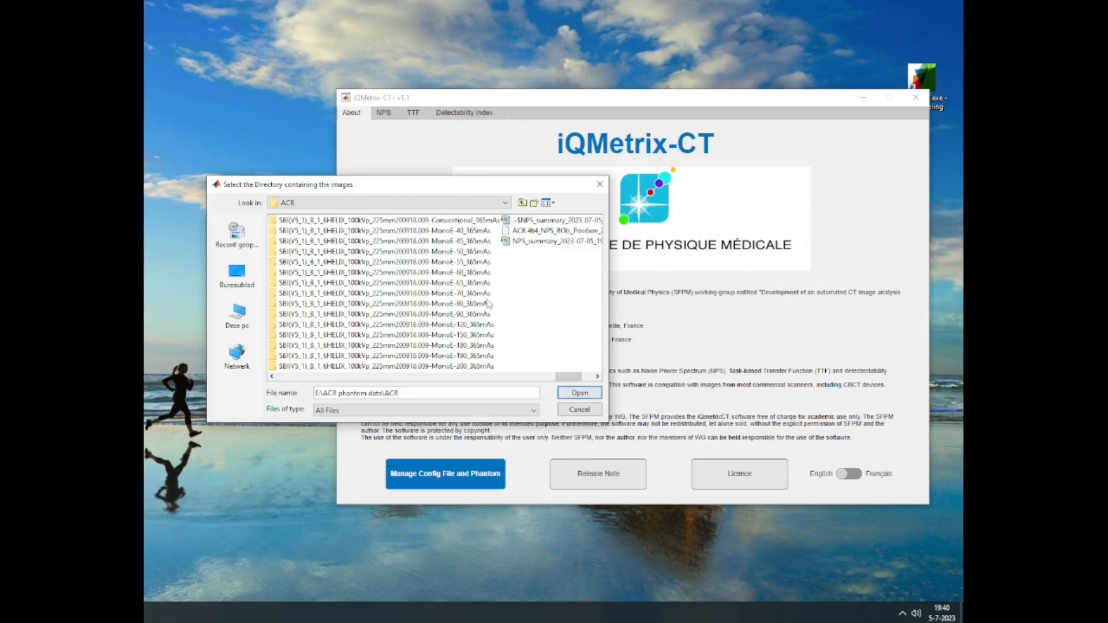
pyautogui.scroll(2, 488, 303)
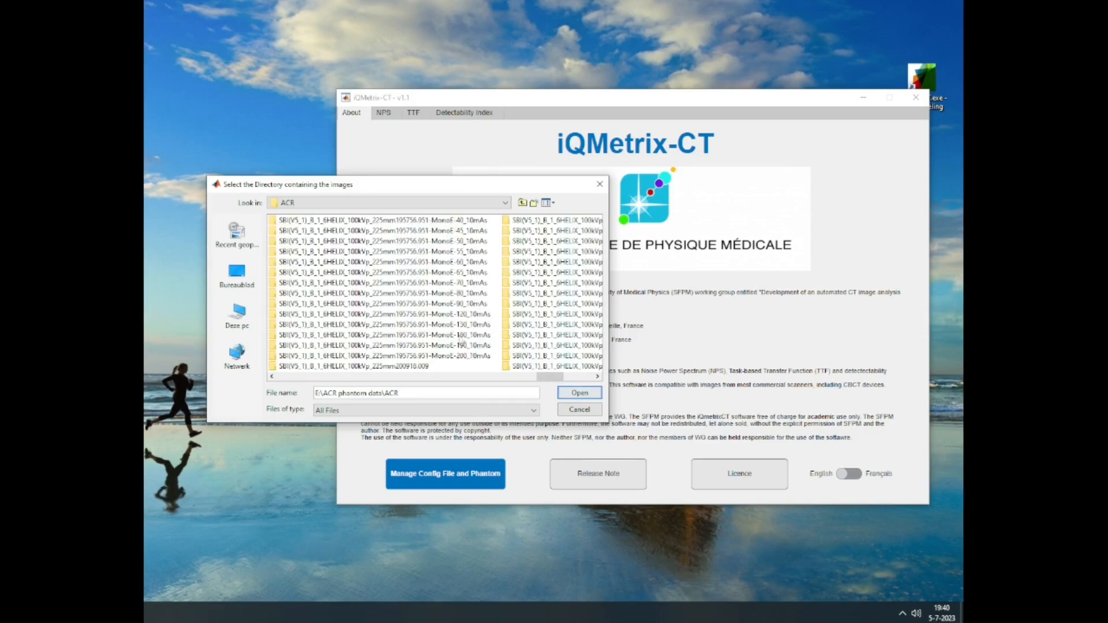
pyautogui.scroll(3, 460, 359)
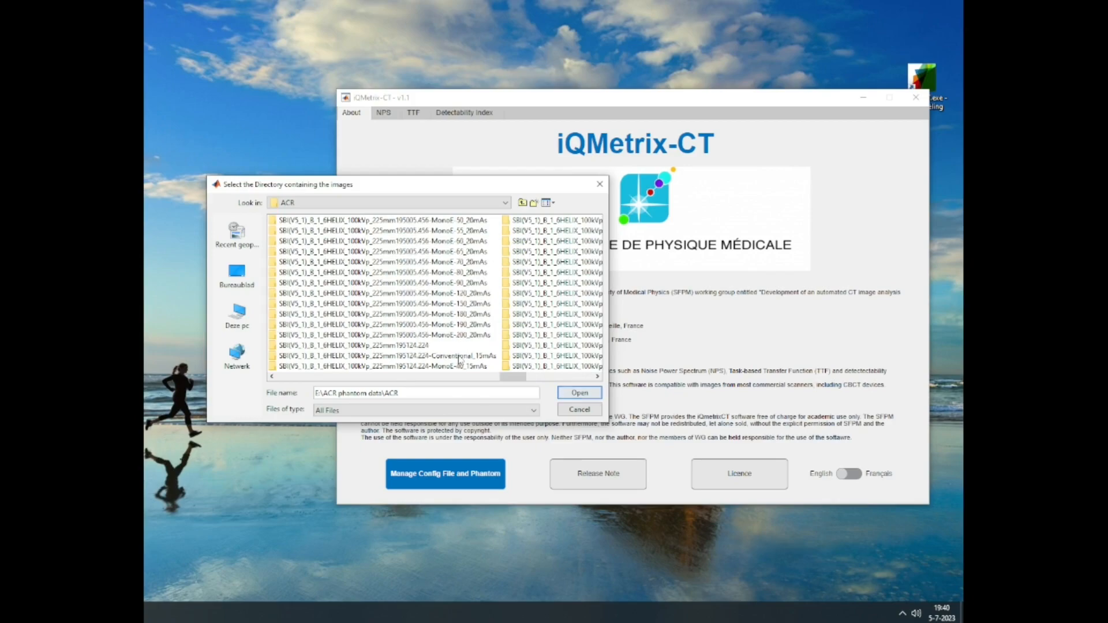
pyautogui.scroll(-1, 458, 360)
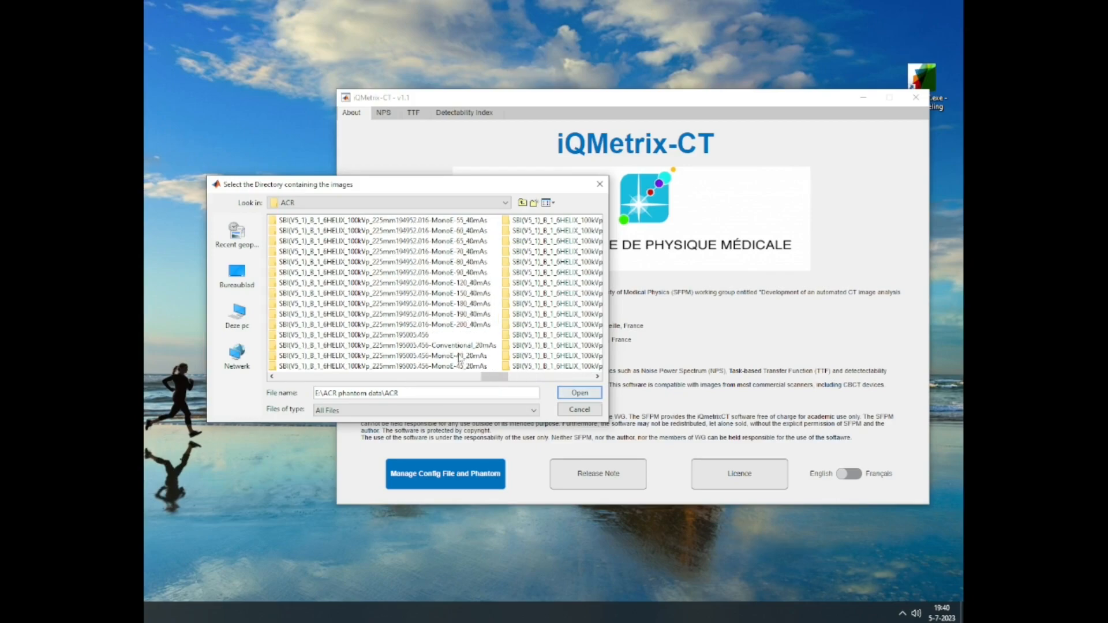
pyautogui.click(469, 282)
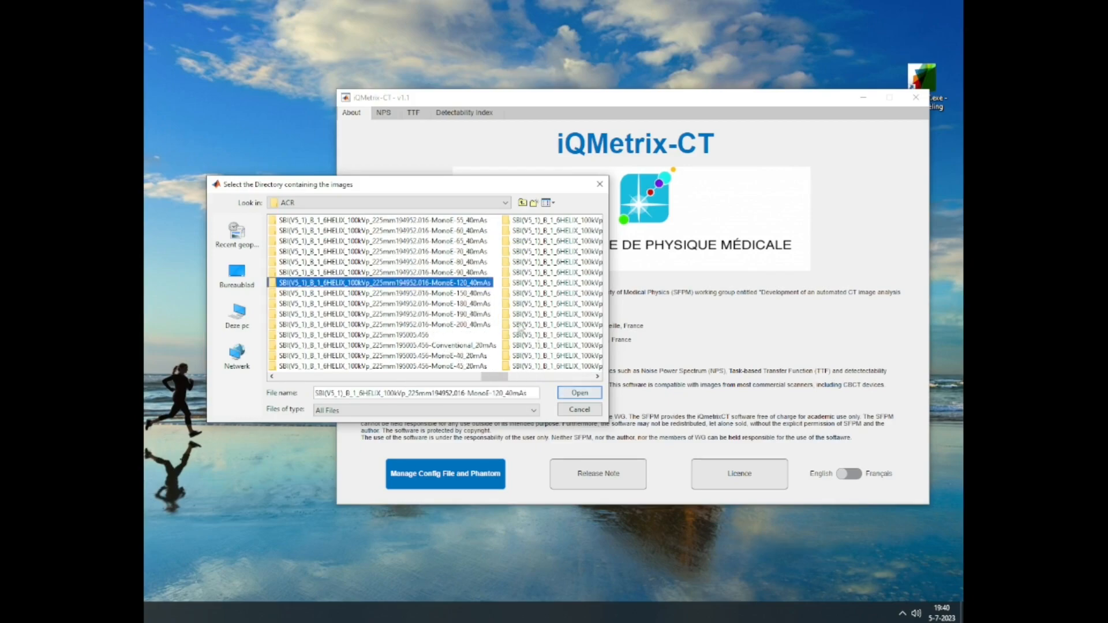
pyautogui.click(575, 391)
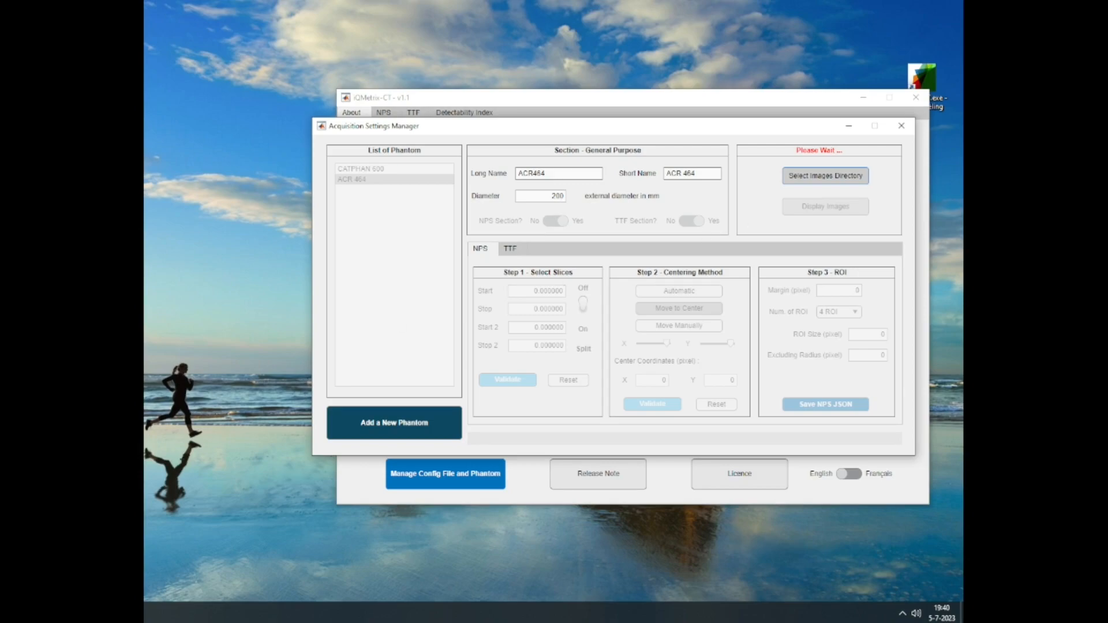
# Place the notes beside the settings, copy the start position and set the NPS Start slice to -399.912.
pyautogui.hotkey('alt', 'Tab')
pyautogui.moveTo(627, 21); pyautogui.dragTo(148, 44)
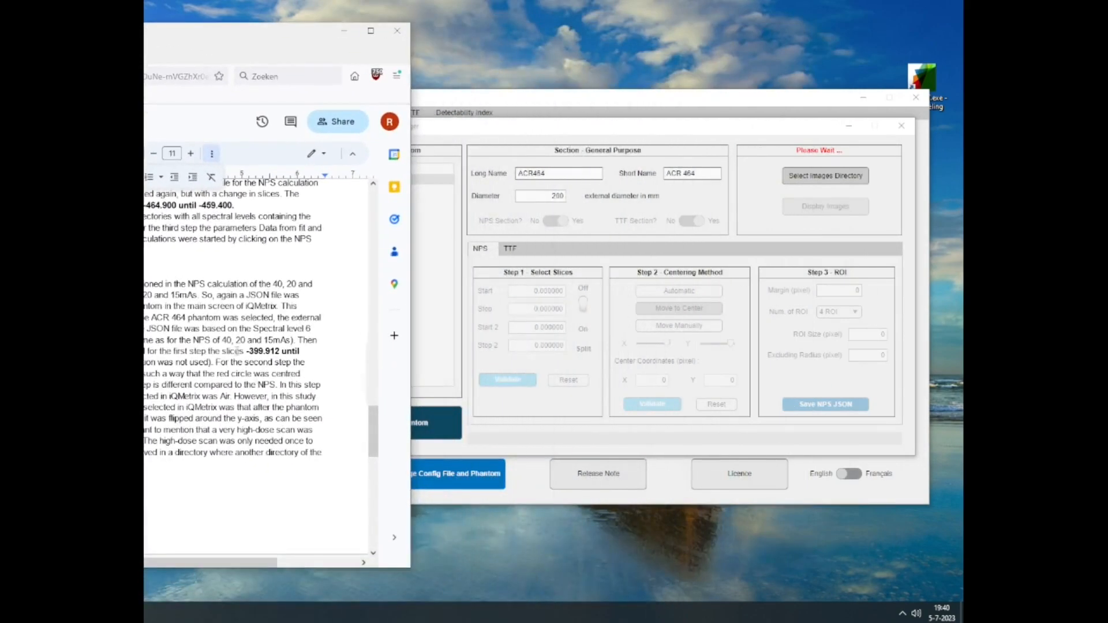
pyautogui.moveTo(247, 353); pyautogui.dragTo(274, 345)
pyautogui.click(270, 361)
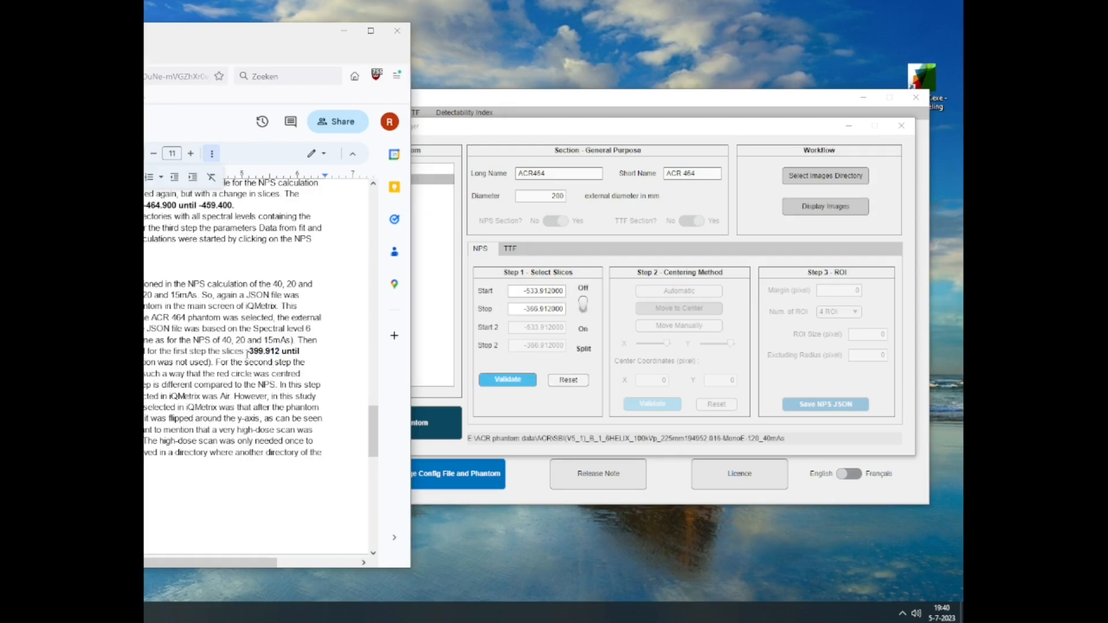
pyautogui.moveTo(247, 351); pyautogui.dragTo(280, 352)
pyautogui.hotkey('ctrl', 'c')
pyautogui.doubleClick(546, 291)
pyautogui.hotkey('ctrl', 'v')
# Set the NPS Stop slice to -394.412 and validate the slice selection.
pyautogui.click(151, 362)
pyautogui.click(534, 309)
pyautogui.doubleClick(533, 309)
pyautogui.write('-394.412')
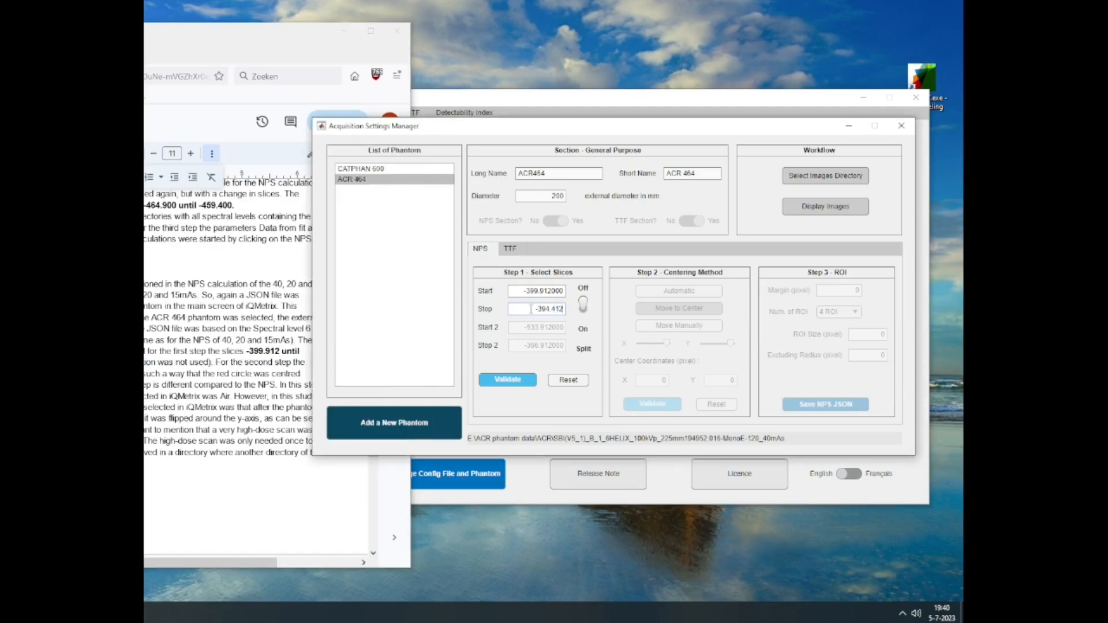
pyautogui.click(524, 382)
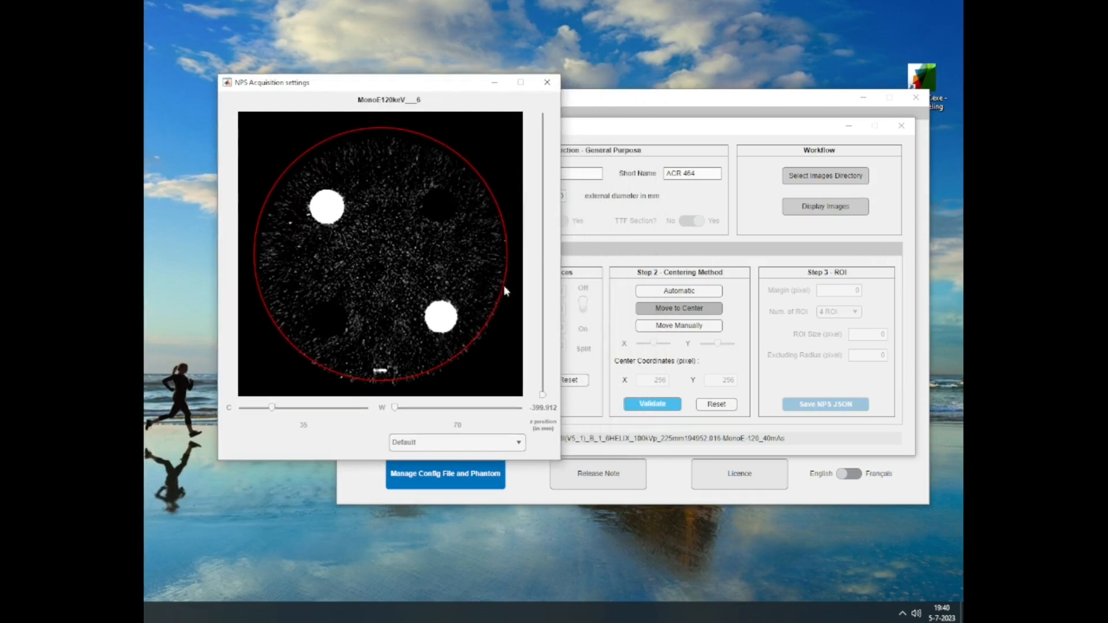
# Show the NPS acquisition image with the Soft Tissue window and place its window clear of the centering settings.
pyautogui.click(500, 442)
pyautogui.click(490, 398)
pyautogui.click(481, 441)
pyautogui.click(456, 384)
pyautogui.moveTo(433, 86); pyautogui.dragTo(273, 117)
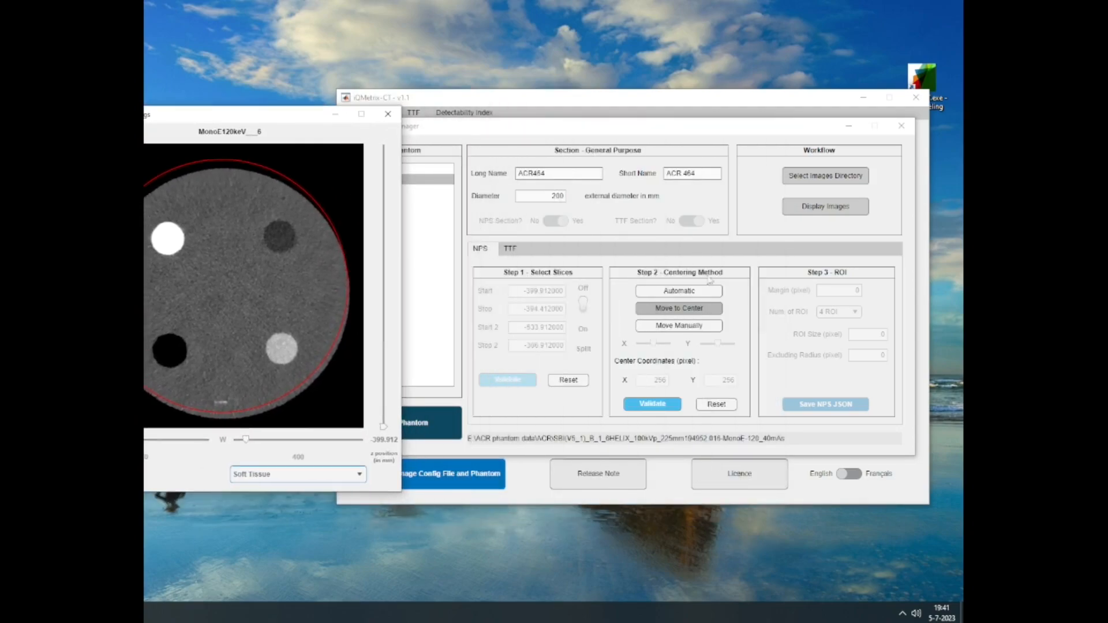
# Centre the red circle manually on the phantom at X 261 and Y 270, validate the NPS centering and close the image window.
pyautogui.click(659, 337)
pyautogui.moveTo(656, 344); pyautogui.dragTo(665, 344)
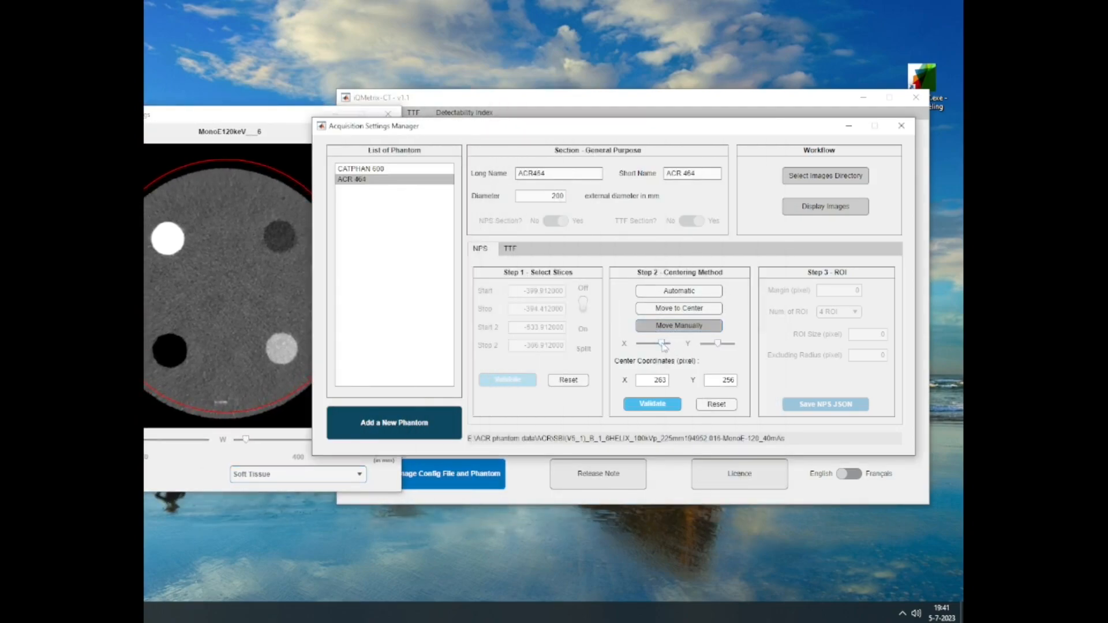
pyautogui.moveTo(264, 123); pyautogui.dragTo(144, 105)
pyautogui.moveTo(718, 344); pyautogui.dragTo(734, 344)
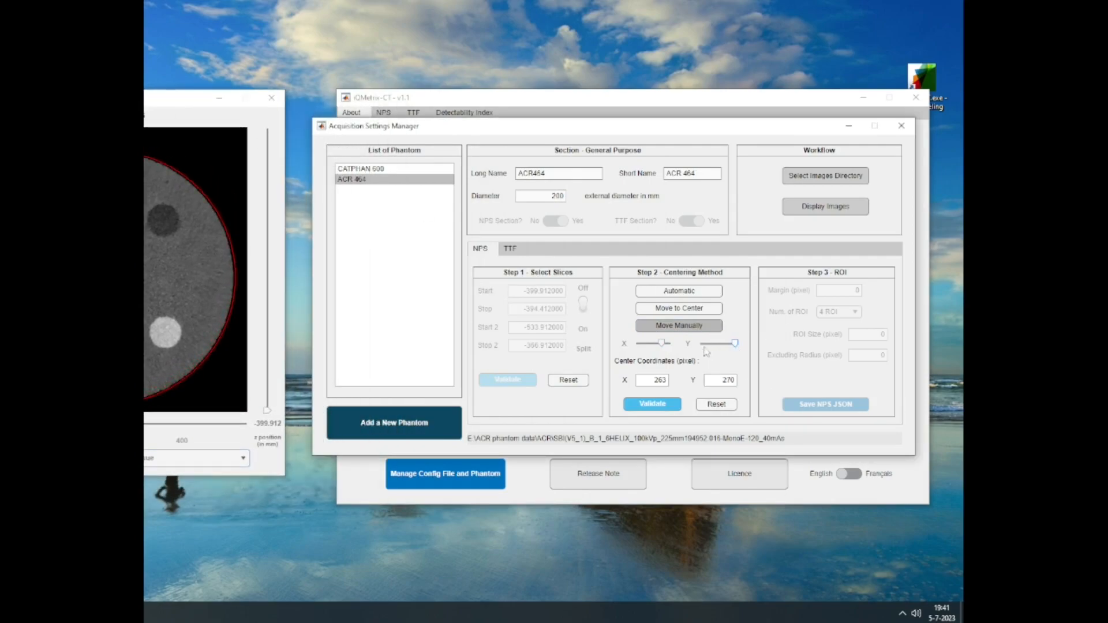
pyautogui.moveTo(663, 344); pyautogui.dragTo(660, 345)
pyautogui.moveTo(139, 97); pyautogui.dragTo(456, 88)
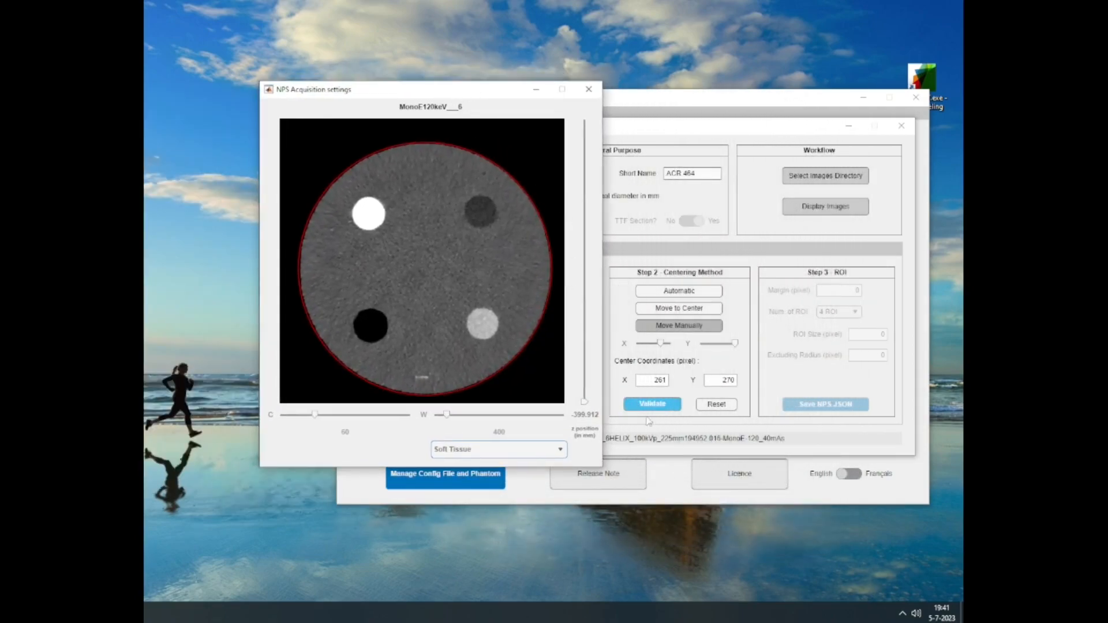
pyautogui.click(664, 405)
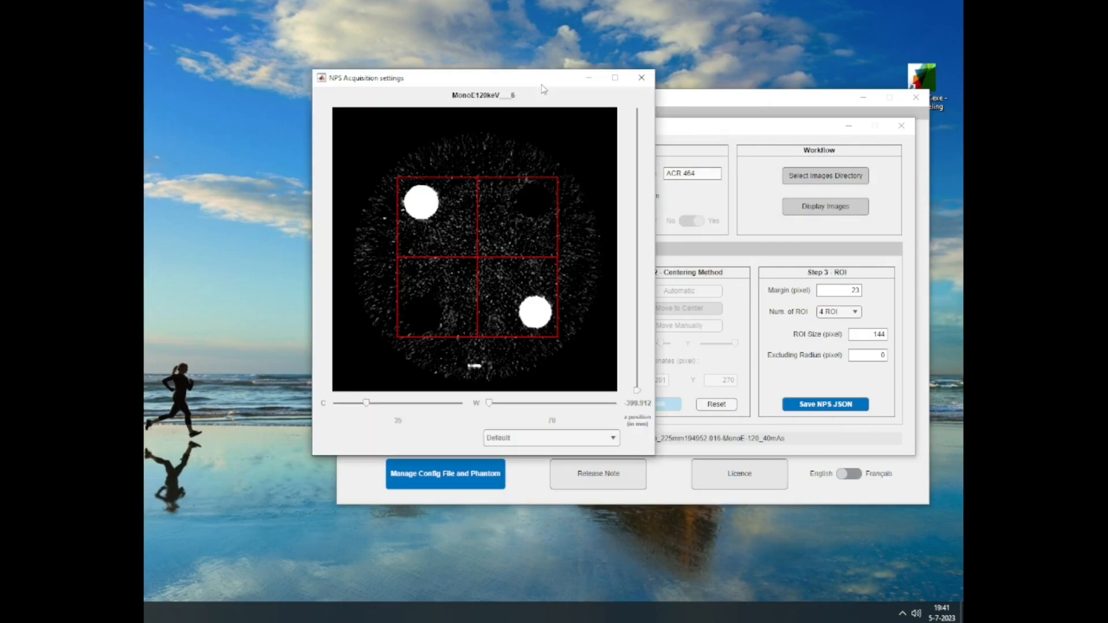
pyautogui.click(641, 78)
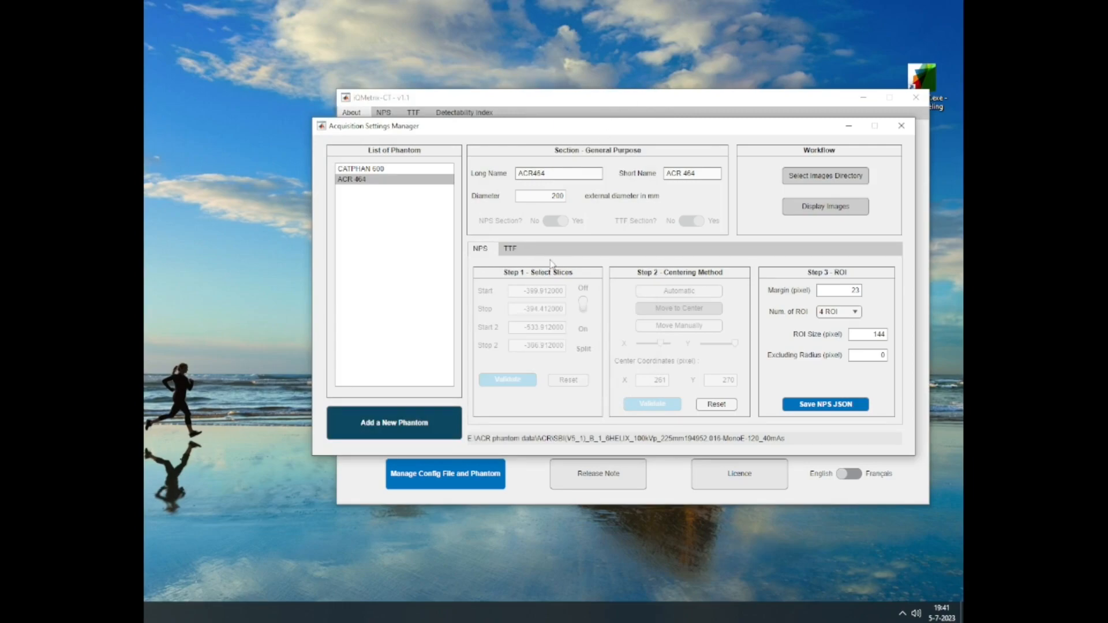
# Switch to the TTF settings and set the Start slice to -399.912, copied from the notes.
pyautogui.click(513, 251)
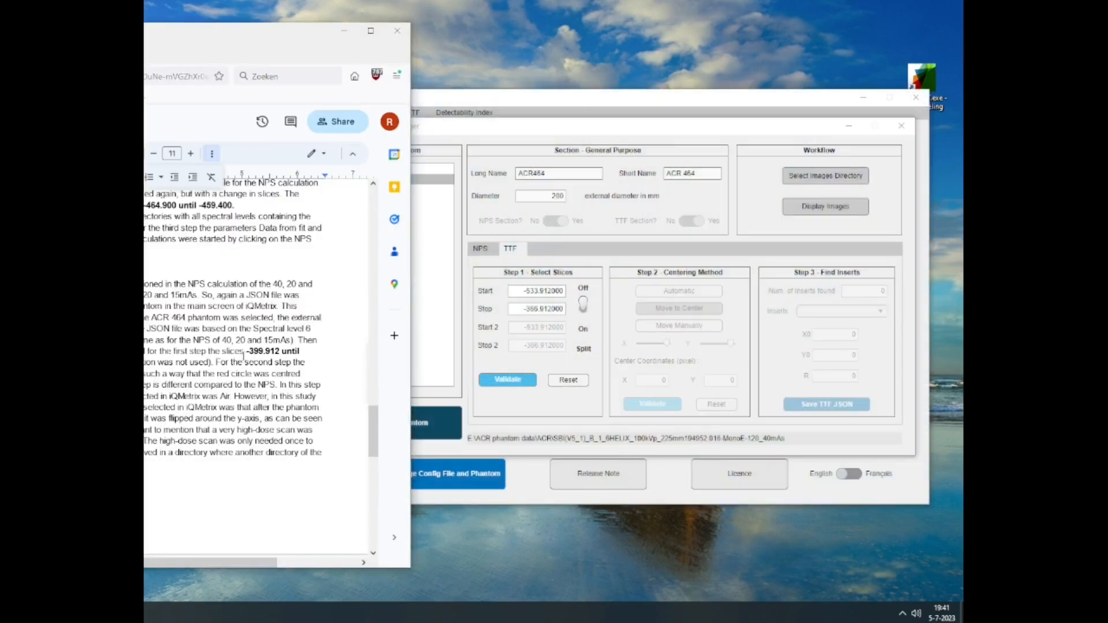
pyautogui.moveTo(247, 352); pyautogui.dragTo(280, 352)
pyautogui.hotkey('ctrl', 'c')
pyautogui.click(537, 292)
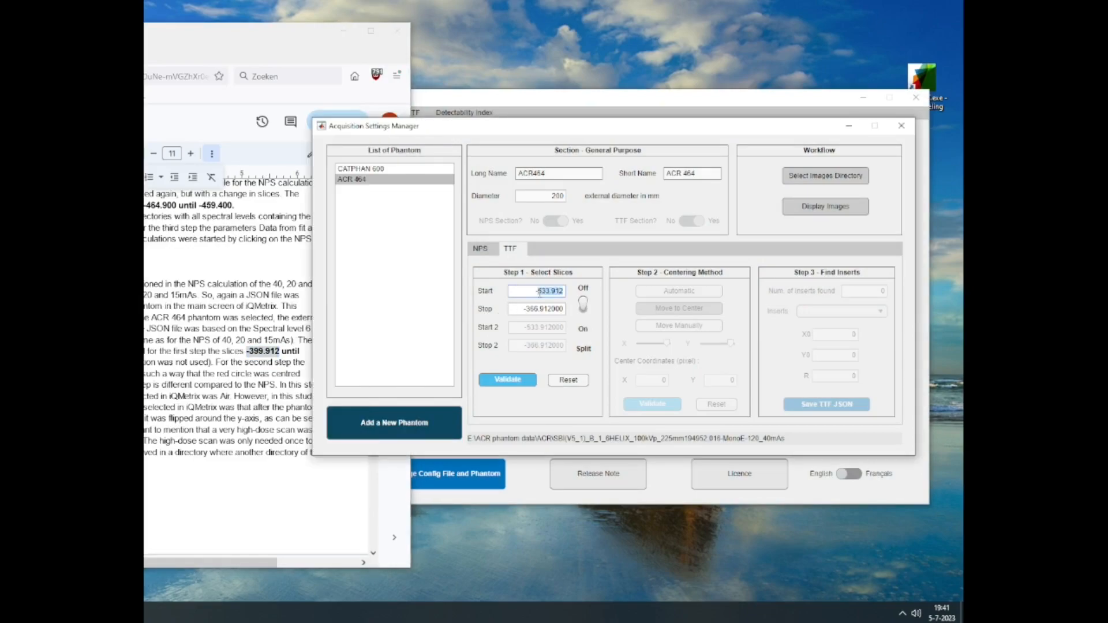
pyautogui.hotkey('ctrl', 'a')
pyautogui.hotkey('ctrl', 'v')
# Set the TTF Stop slice to -394.412 and validate the slice selection for the MonoE-120 images.
pyautogui.click(202, 500)
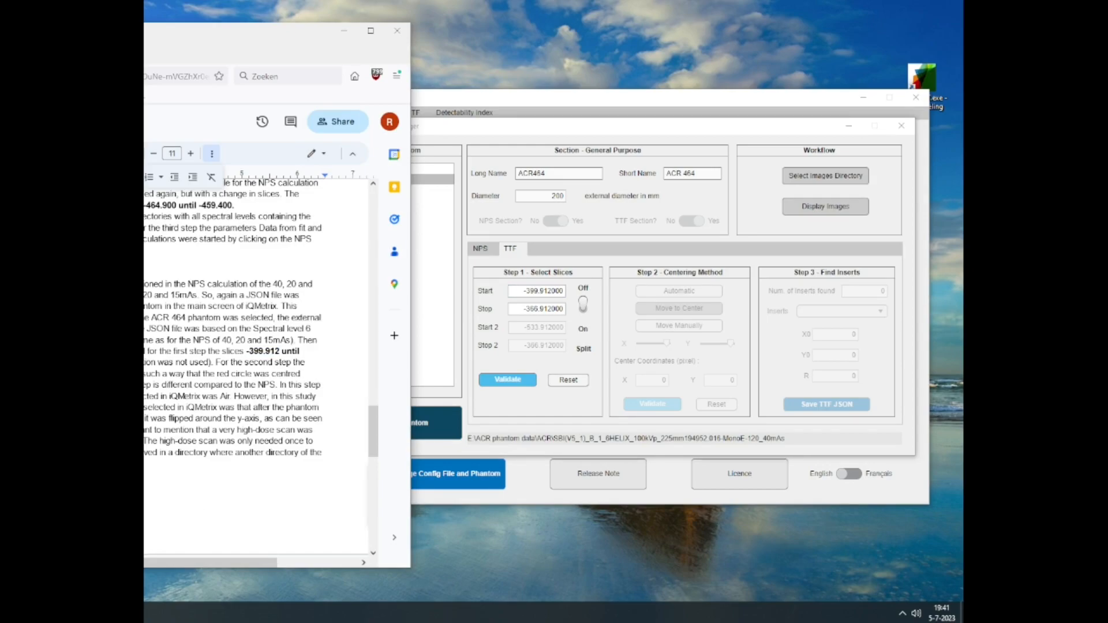
pyautogui.click(558, 310)
pyautogui.doubleClick(557, 310)
pyautogui.click(524, 379)
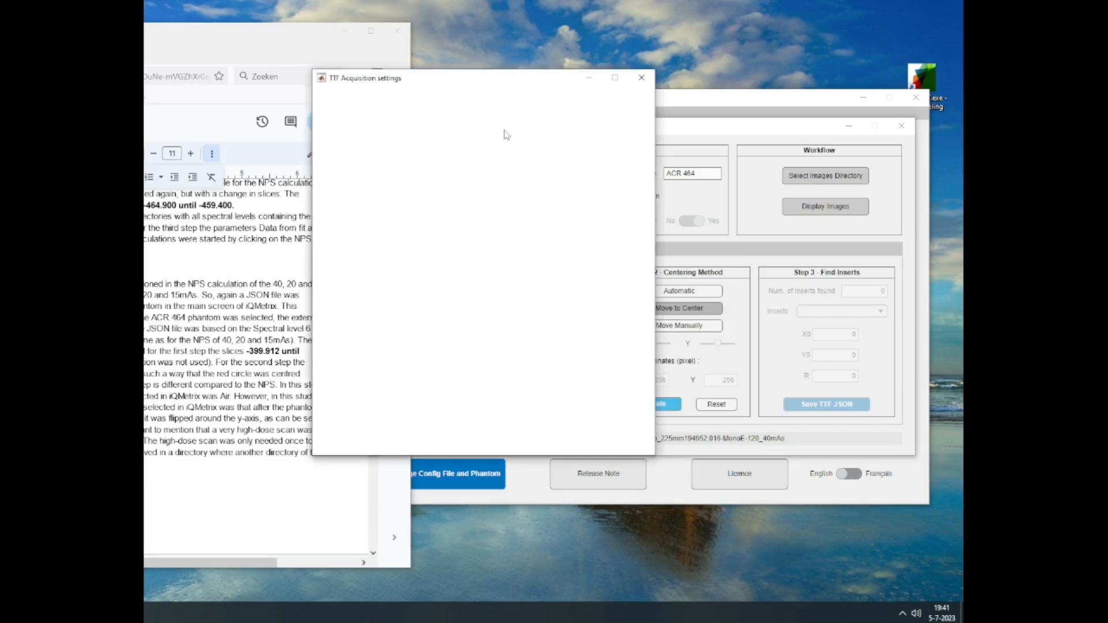
# Apply the Soft Tissue window to the TTF acquisition image, minimize the notes and place the image window clear of the centering settings.
pyautogui.click(551, 438)
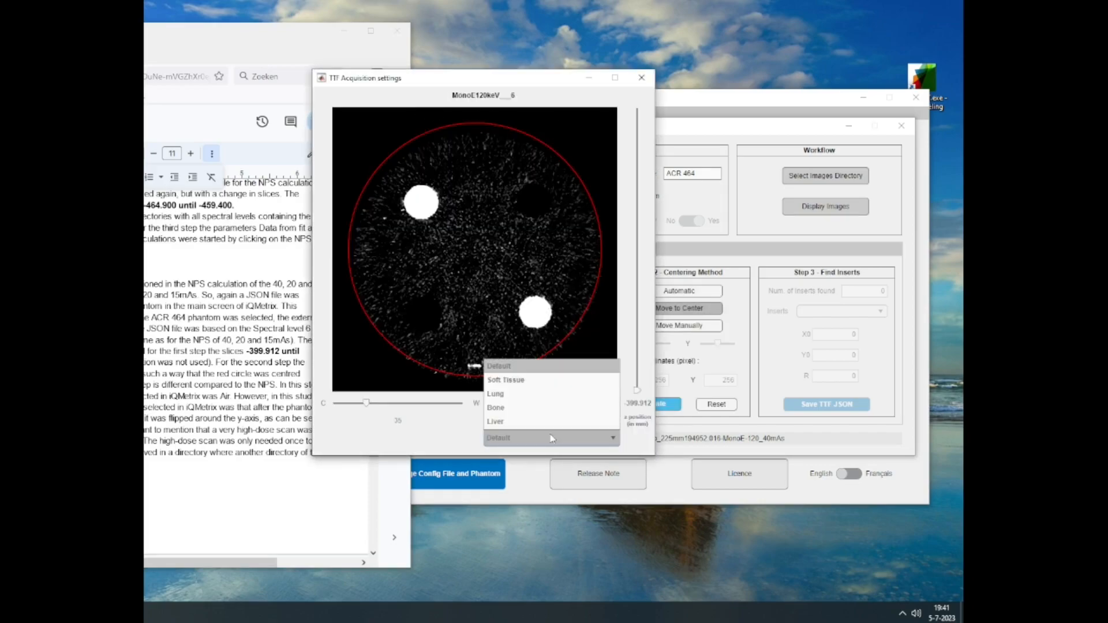
pyautogui.click(570, 386)
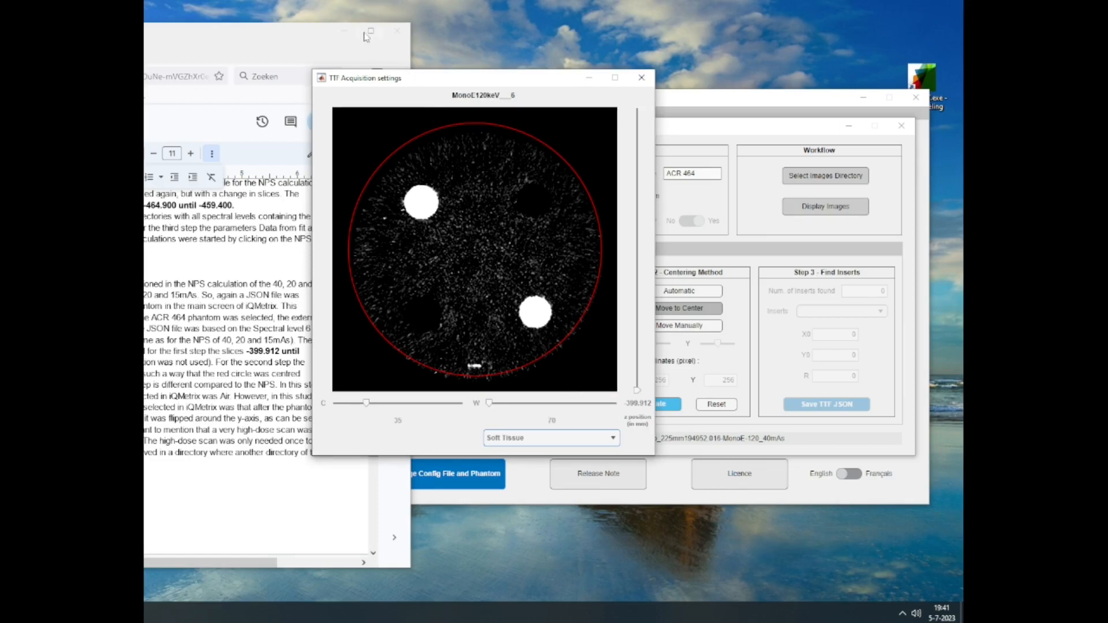
pyautogui.click(344, 31)
pyautogui.moveTo(449, 78); pyautogui.dragTo(430, 72)
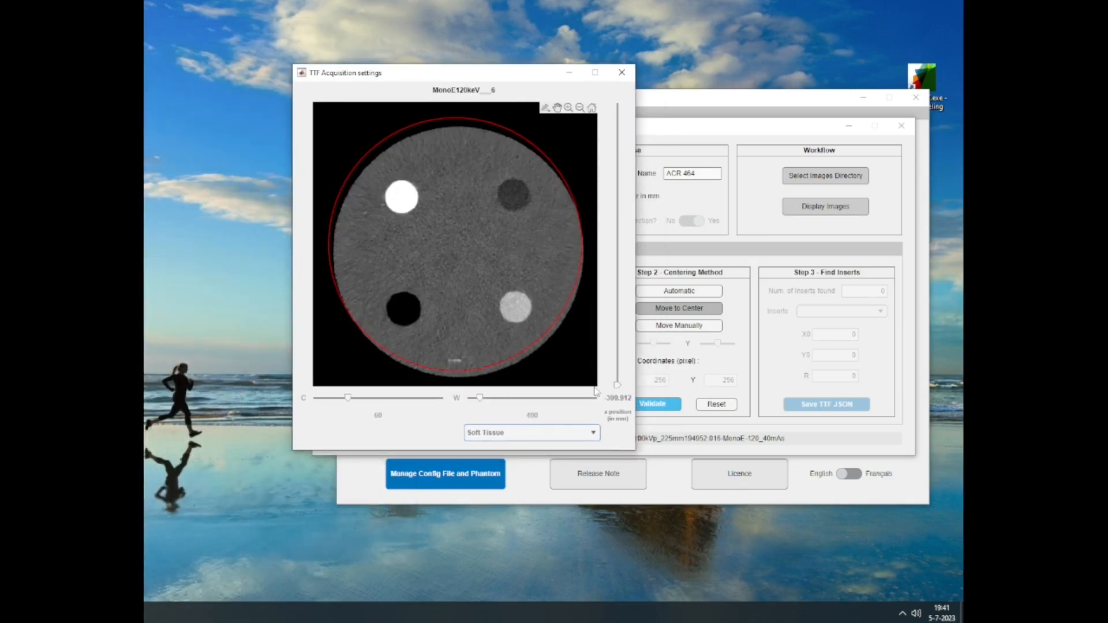
pyautogui.moveTo(503, 77); pyautogui.dragTo(284, 106)
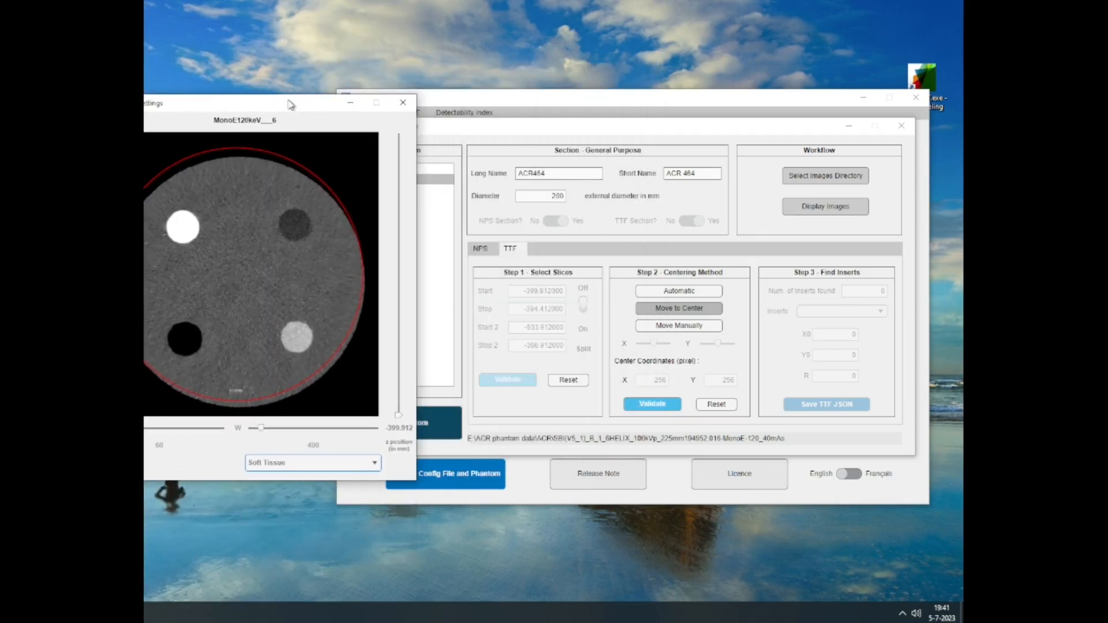
# Centre the red circle manually on the phantom at X 261 and Y 270 and validate the TTF centering.
pyautogui.click(679, 326)
pyautogui.moveTo(717, 344); pyautogui.dragTo(732, 343)
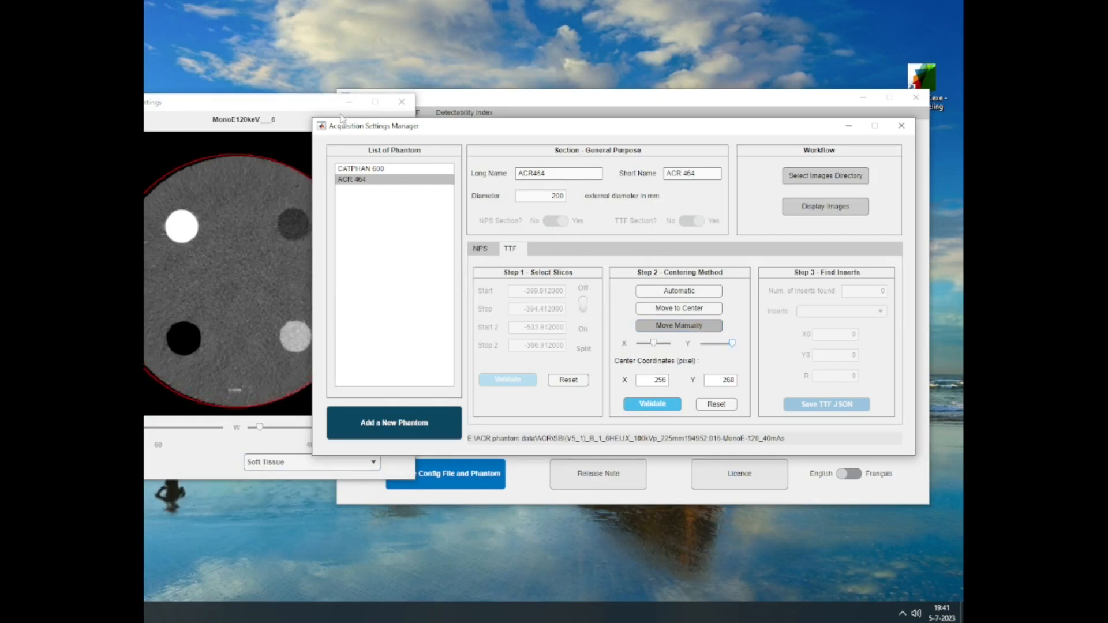
pyautogui.moveTo(290, 104); pyautogui.dragTo(154, 92)
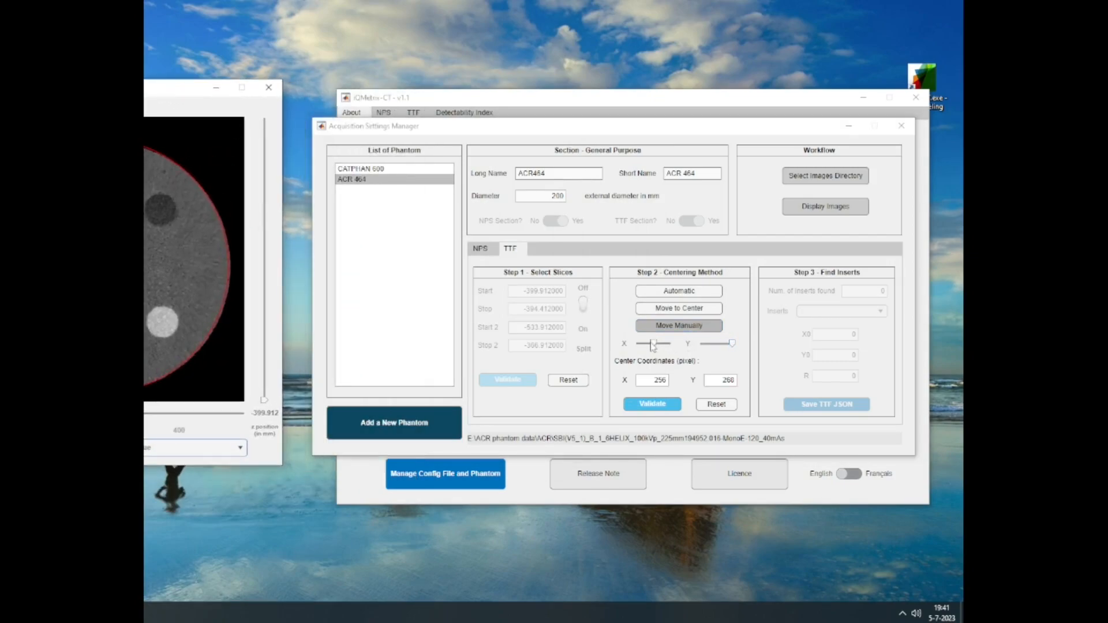
pyautogui.moveTo(653, 343); pyautogui.dragTo(657, 344)
pyautogui.moveTo(732, 345); pyautogui.dragTo(736, 345)
pyautogui.moveTo(657, 344); pyautogui.dragTo(661, 344)
pyautogui.moveTo(151, 93); pyautogui.dragTo(419, 105)
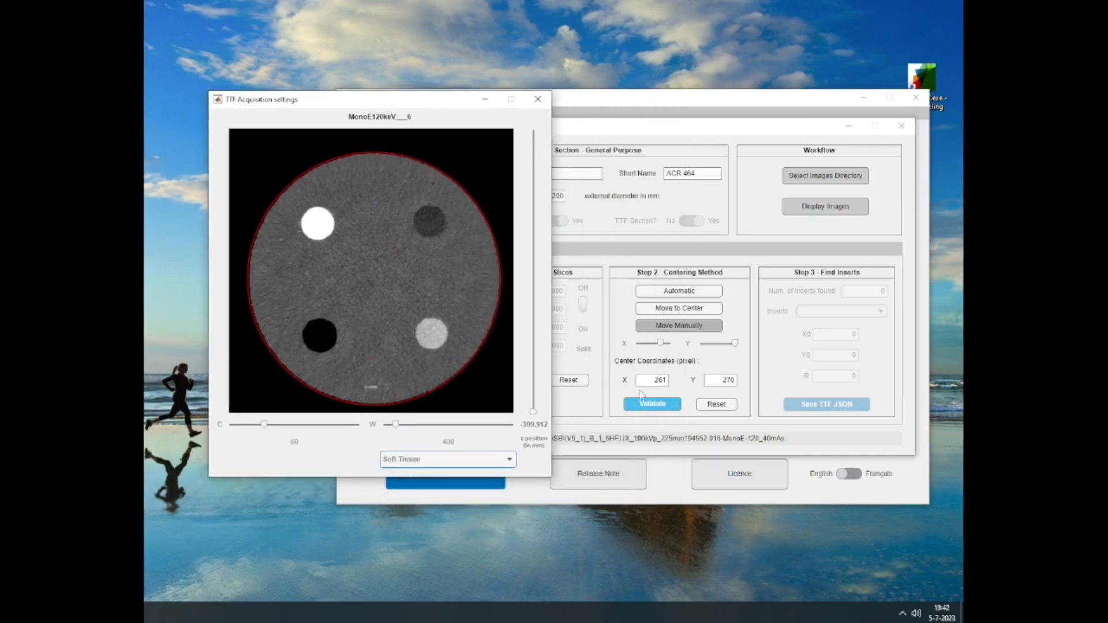
pyautogui.click(643, 399)
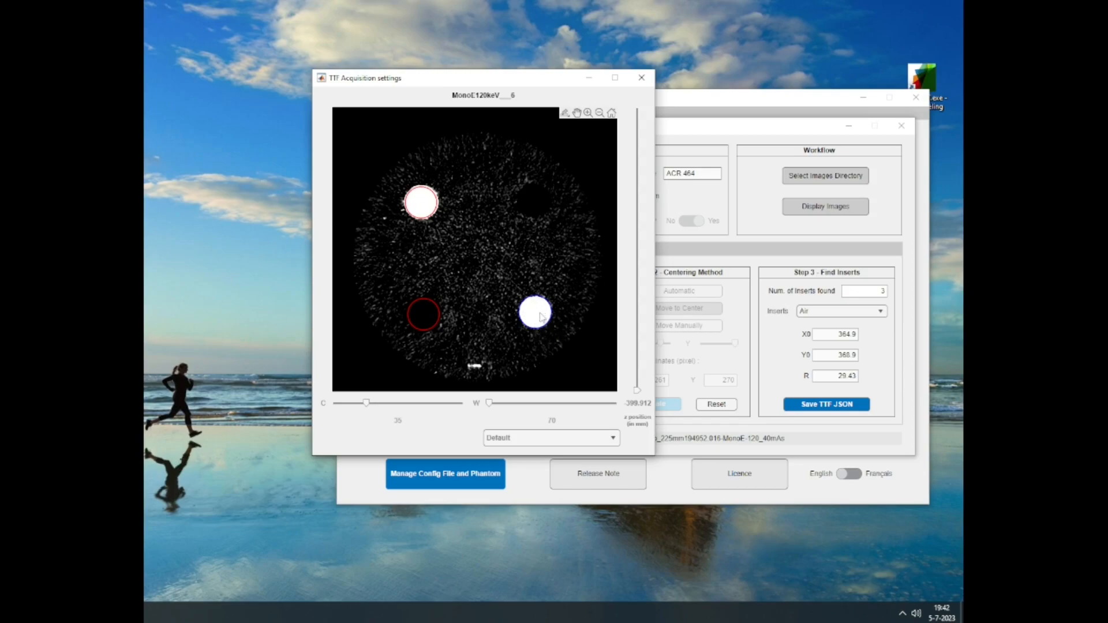
# Apply the Soft Tissue window to the TTF acquisition image and move the image window clear of the insert settings.
pyautogui.click(574, 438)
pyautogui.click(575, 384)
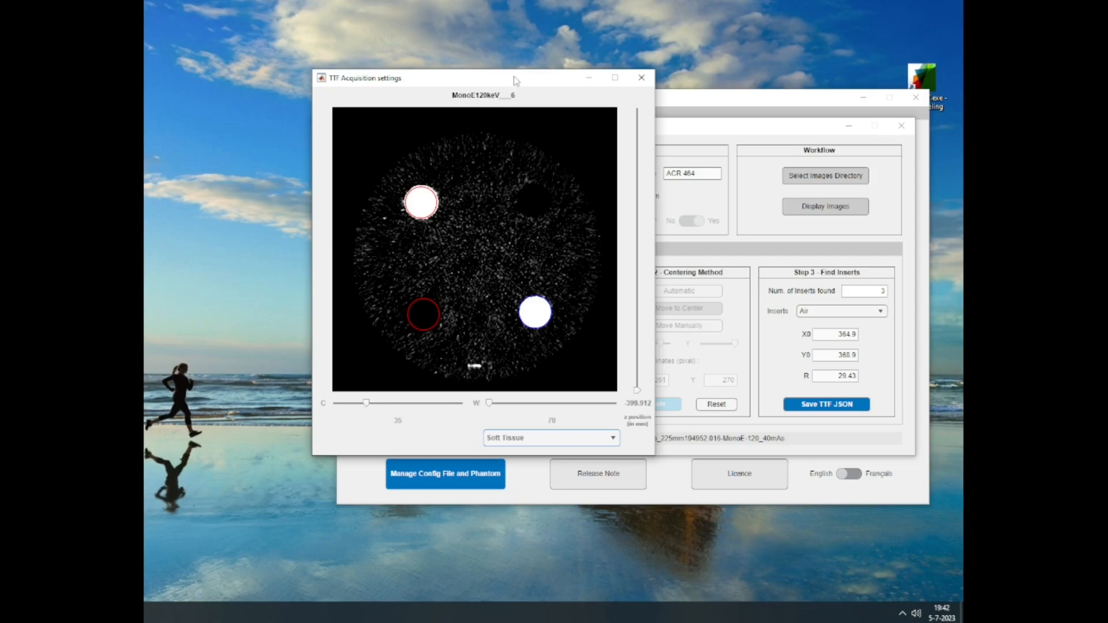
pyautogui.moveTo(514, 88); pyautogui.dragTo(536, 104)
pyautogui.moveTo(541, 105); pyautogui.dragTo(549, 114)
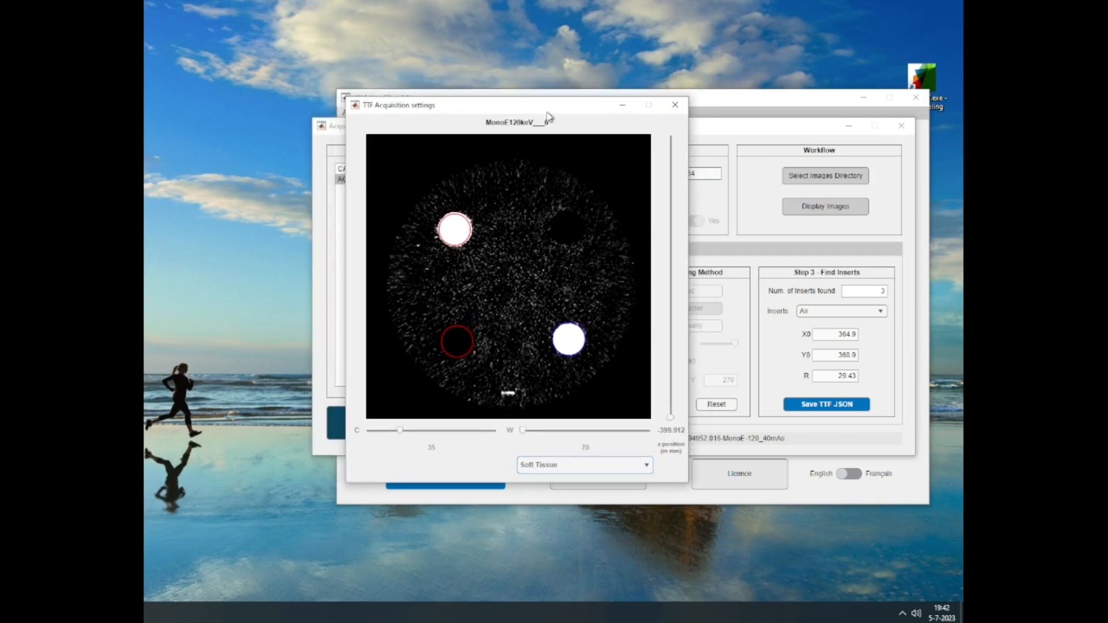
pyautogui.click(611, 465)
pyautogui.click(607, 426)
pyautogui.click(604, 468)
pyautogui.click(606, 409)
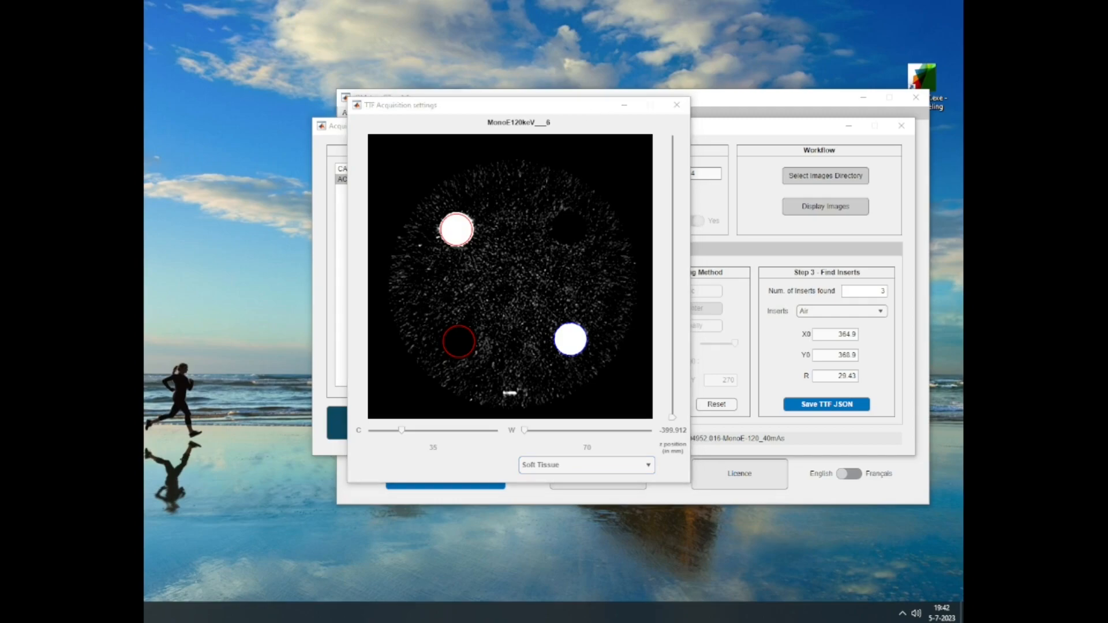
# Examine the Module 1 insert materials and HU values in the CT ACR 464 phantom datasheet, then minimize the browser.
pyautogui.hotkey('alt', 'Tab')
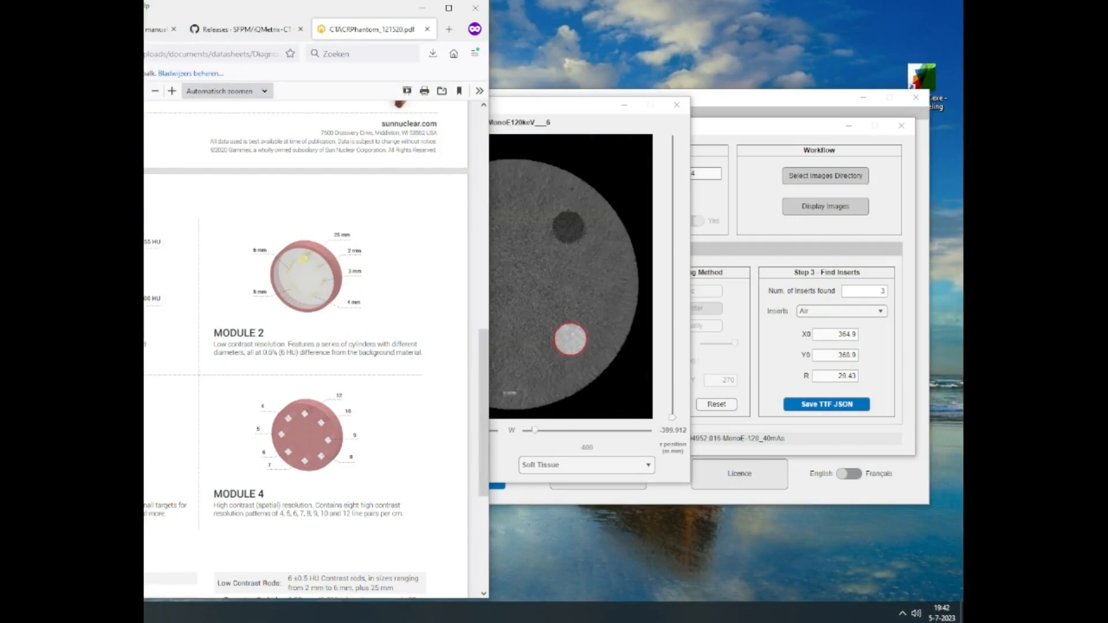
pyautogui.click(422, 8)
pyautogui.moveTo(283, 11); pyautogui.dragTo(217, 13)
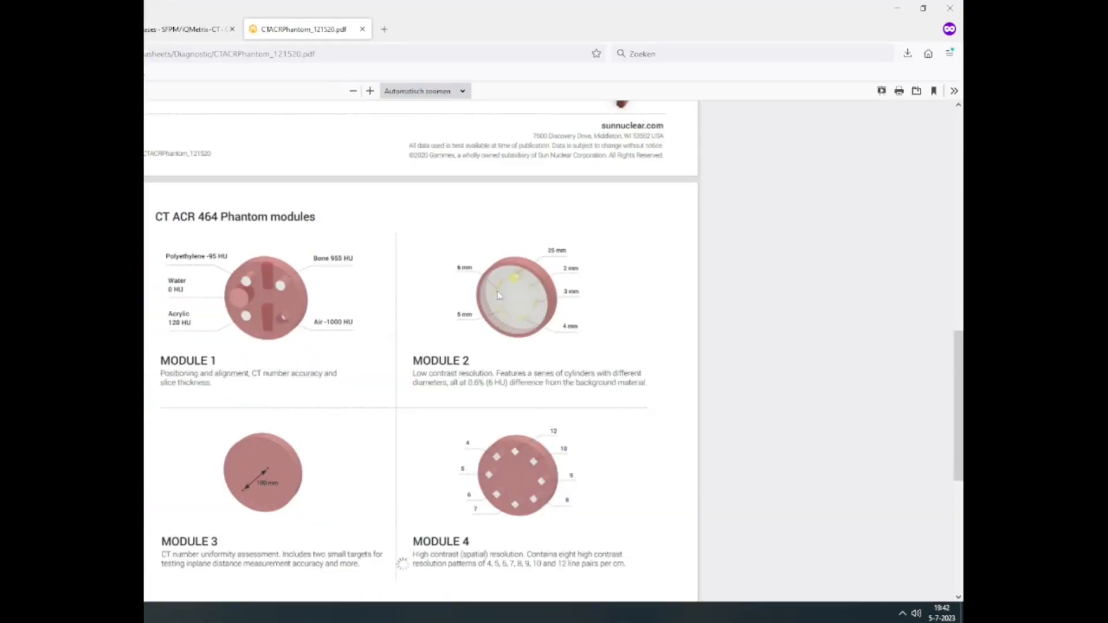
pyautogui.click(924, 8)
pyautogui.moveTo(306, 8); pyautogui.dragTo(683, 8)
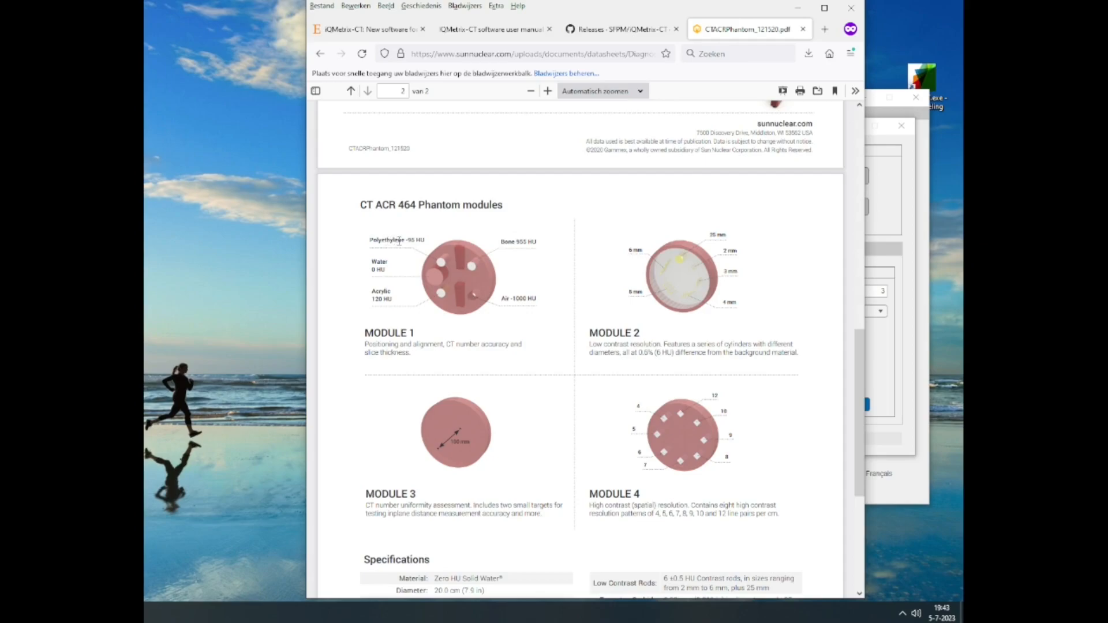
pyautogui.click(798, 8)
# Select the Air insert and then Acrylic, with the image window moved below the insert settings, to inspect the highlighted circles.
pyautogui.click(858, 314)
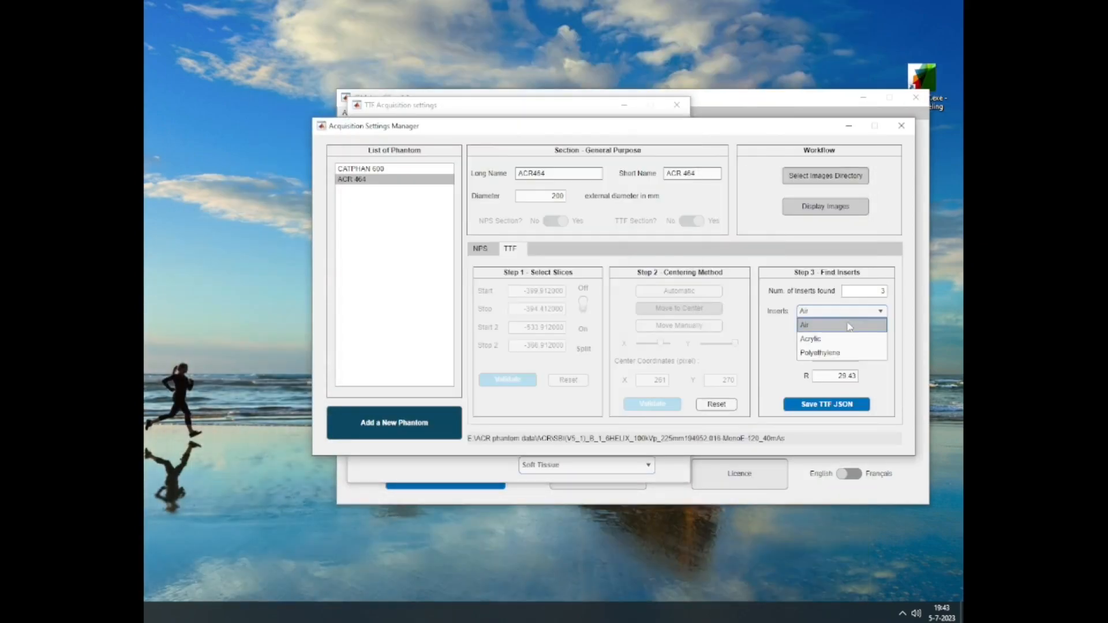
pyautogui.click(850, 327)
pyautogui.click(611, 105)
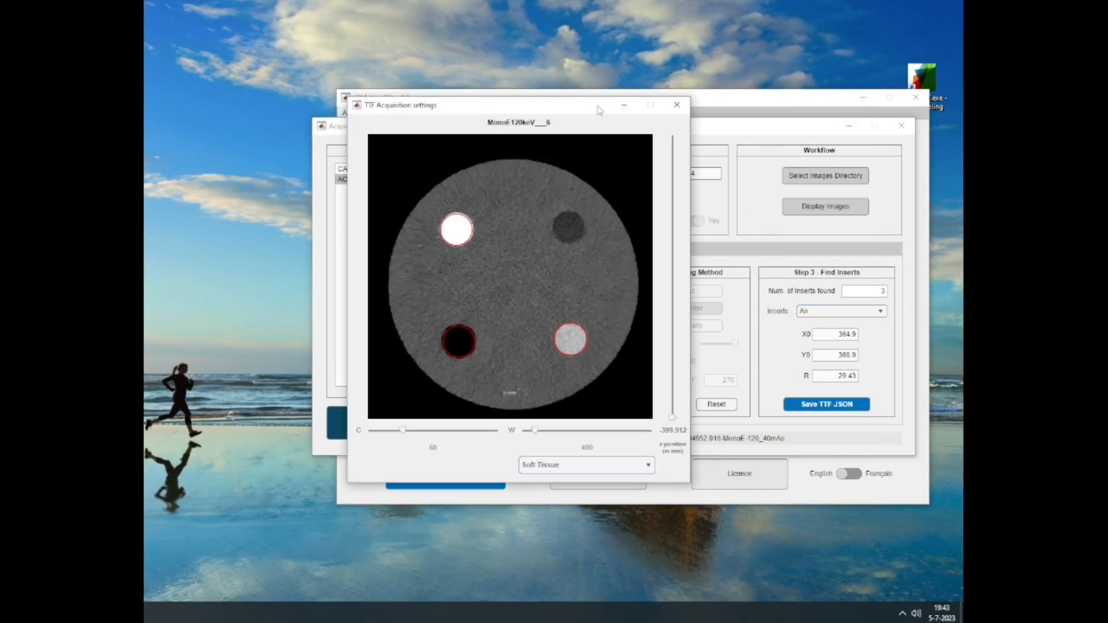
pyautogui.moveTo(592, 114); pyautogui.dragTo(616, 297)
pyautogui.click(863, 320)
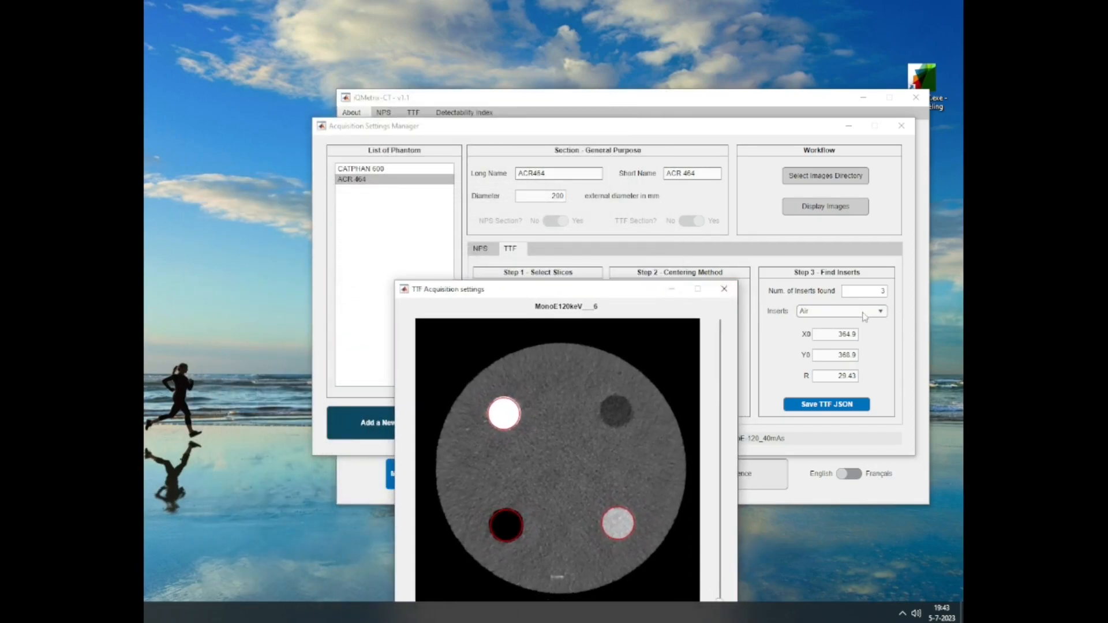
pyautogui.click(864, 316)
pyautogui.click(846, 339)
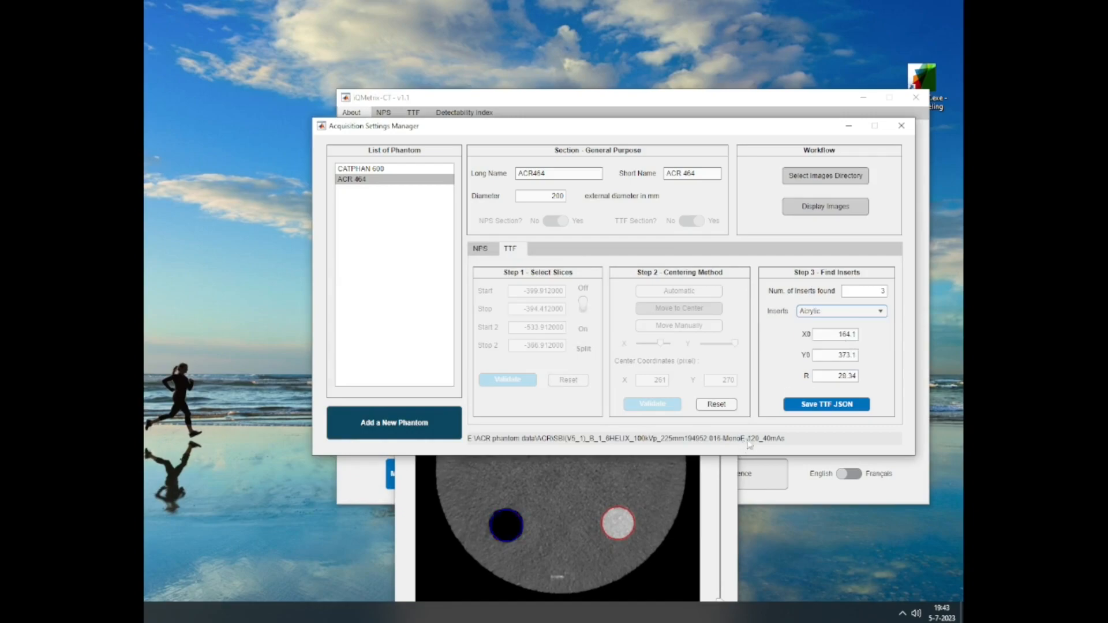
pyautogui.click(695, 530)
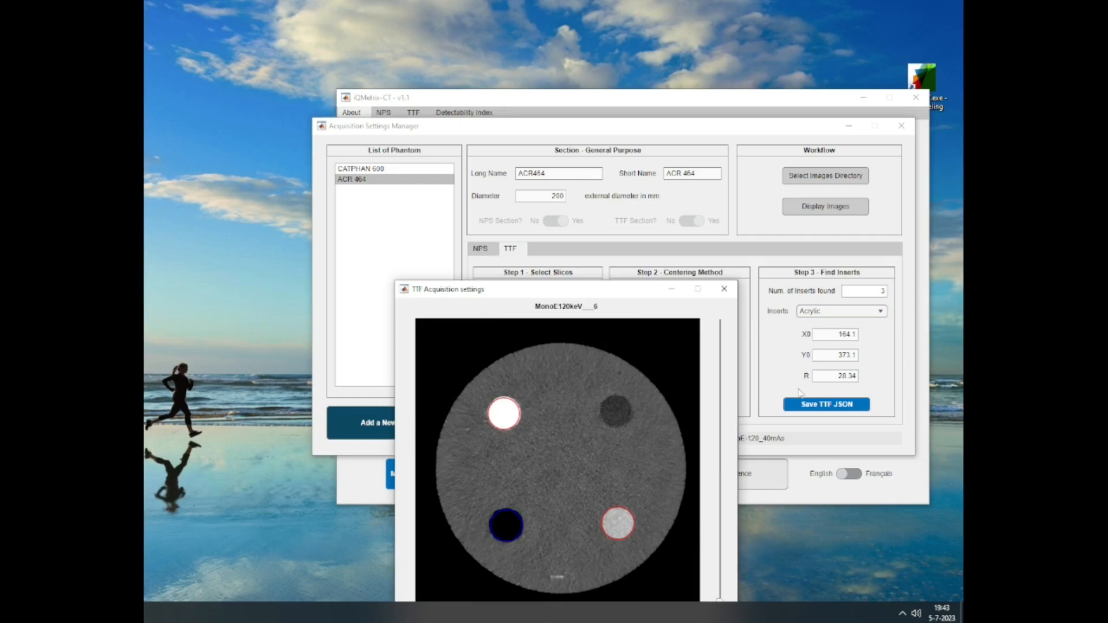
# Switch the insert selection through Air, Polyethylene and back to Air, checking which circle is highlighted on the acquisition image.
pyautogui.click(835, 313)
pyautogui.click(830, 328)
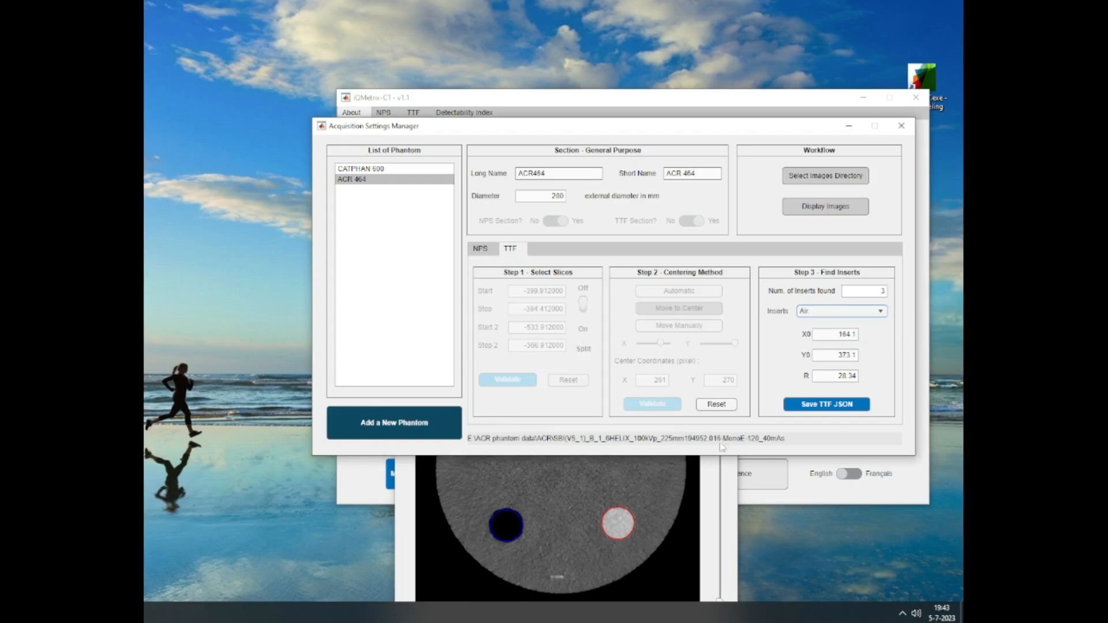
pyautogui.click(666, 516)
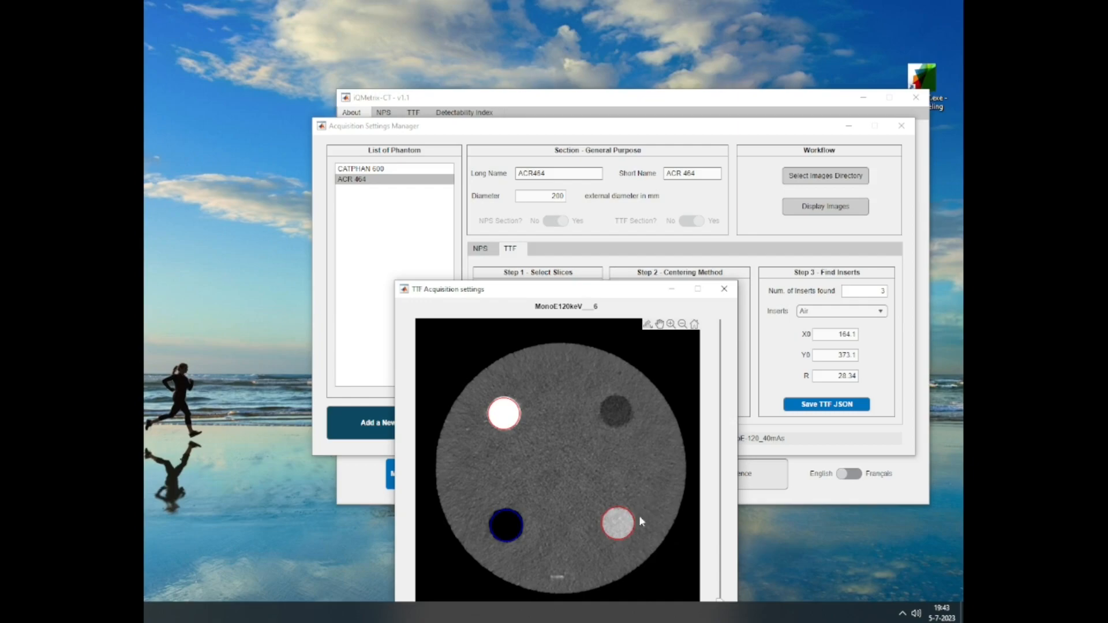
pyautogui.click(842, 311)
pyautogui.click(833, 358)
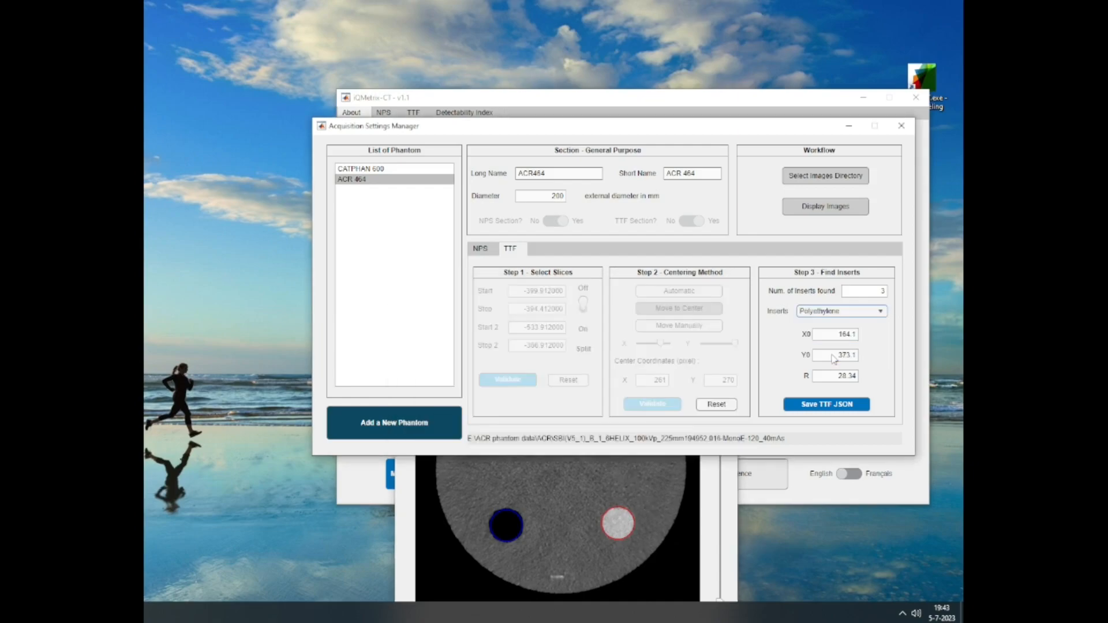
pyautogui.click(690, 480)
pyautogui.click(842, 312)
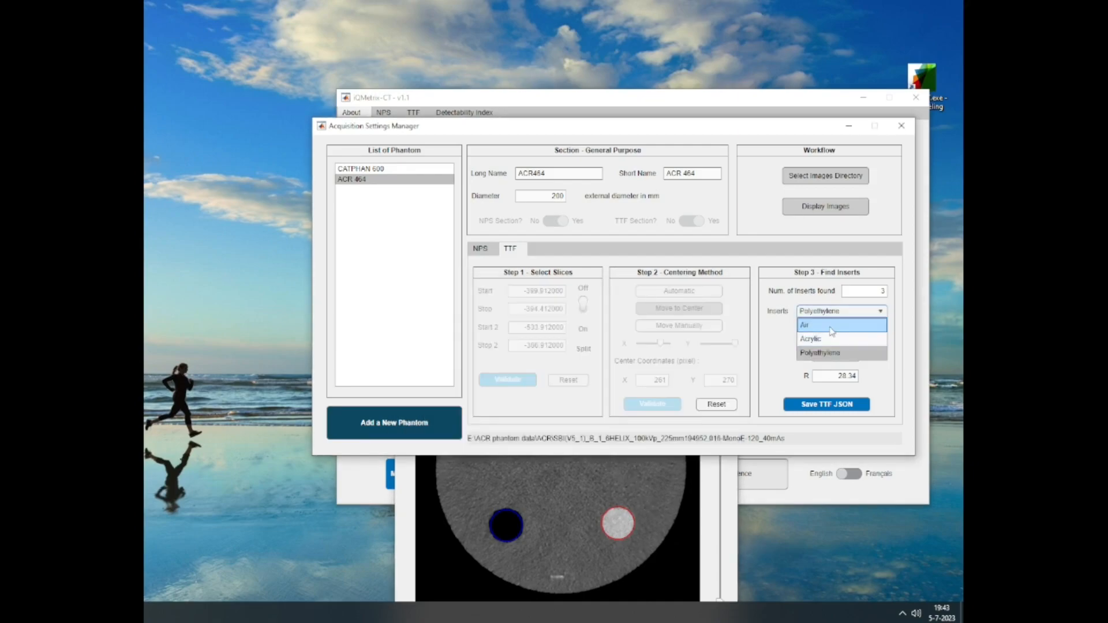
pyautogui.click(830, 326)
pyautogui.click(577, 457)
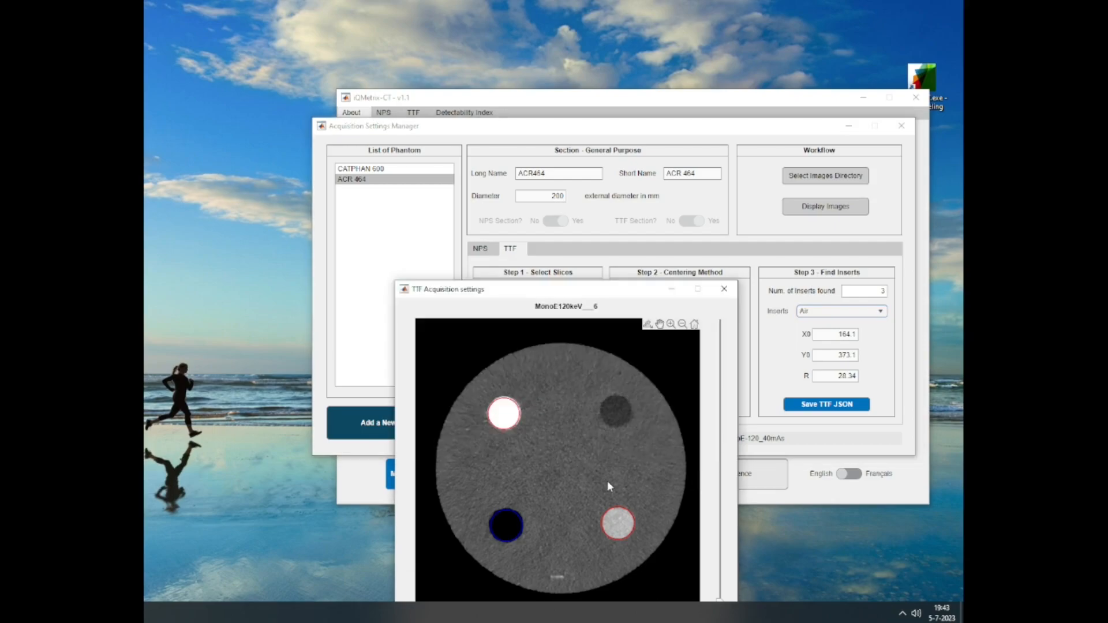
pyautogui.moveTo(623, 294); pyautogui.dragTo(607, 116)
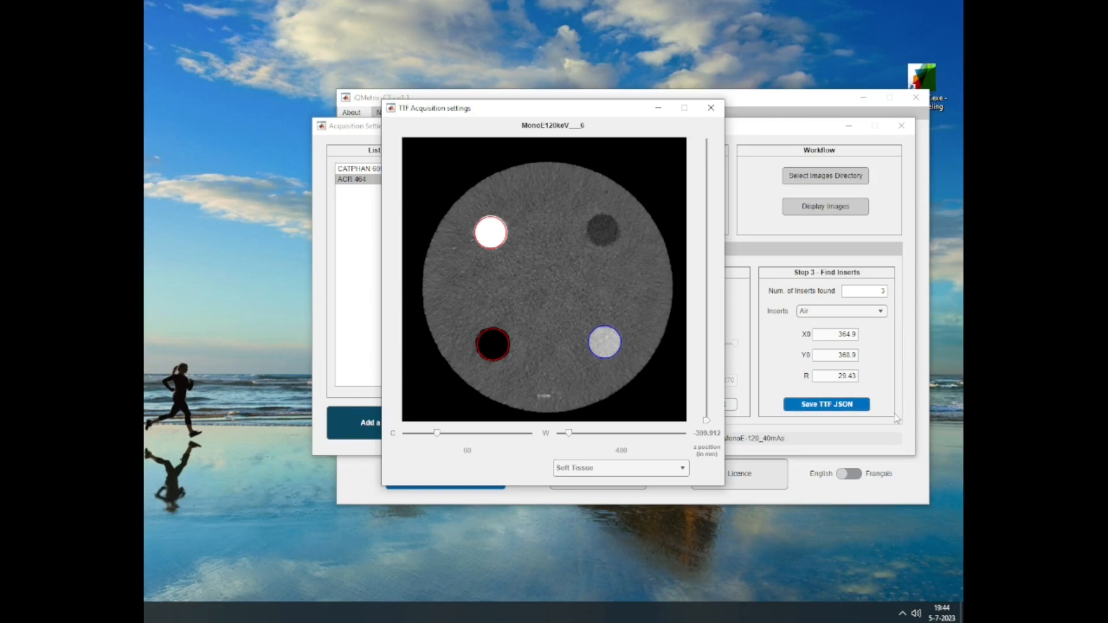
# Save the TTF JSON file to the ACR folder inside ACR phantom data and close the acquisition settings manager.
pyautogui.click(848, 407)
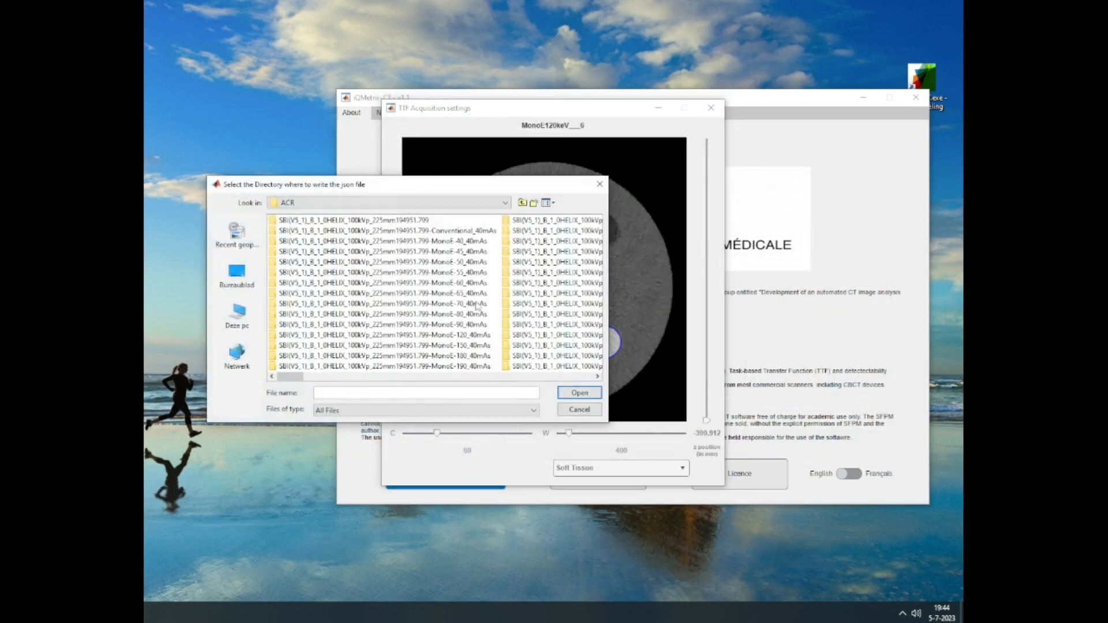
pyautogui.click(369, 202)
pyautogui.click(355, 217)
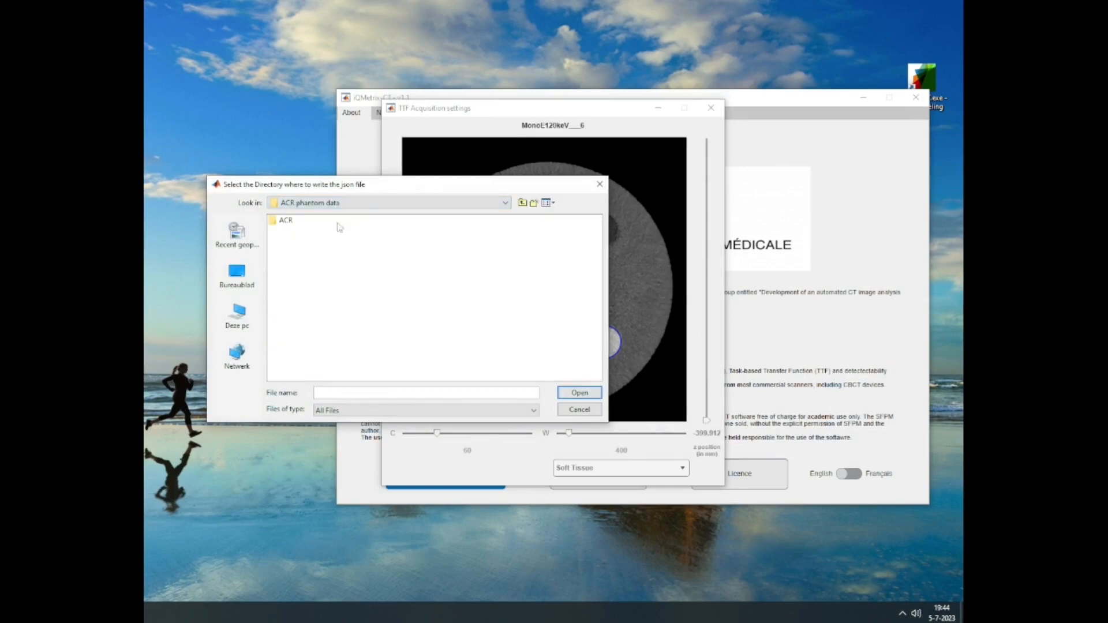
pyautogui.click(286, 221)
pyautogui.click(285, 222)
pyautogui.doubleClick(285, 220)
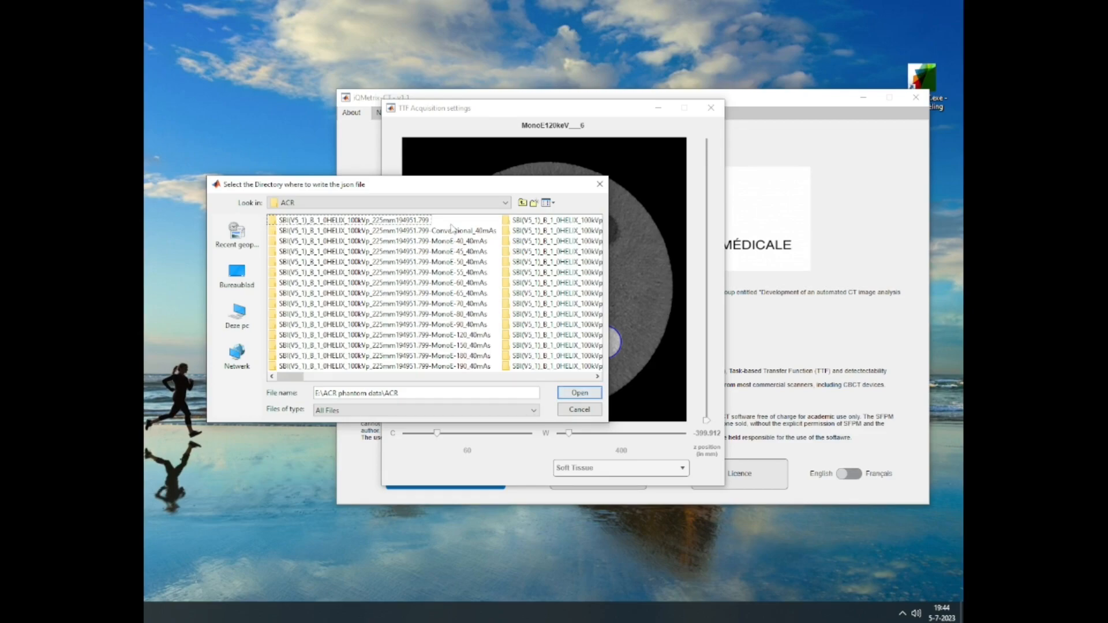
pyautogui.click(579, 394)
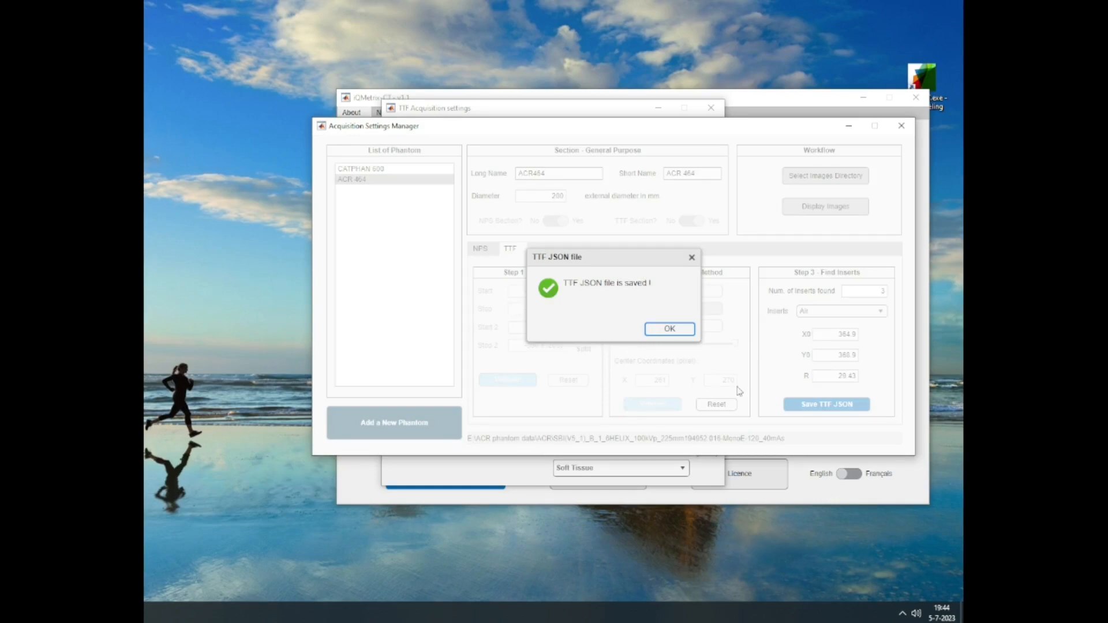
pyautogui.click(666, 330)
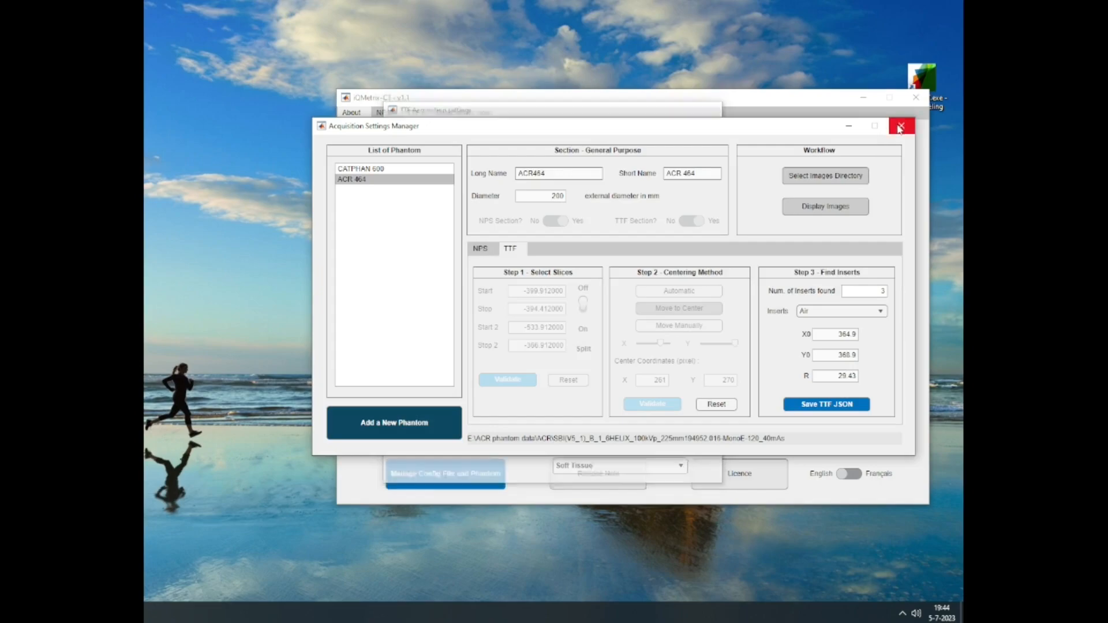
pyautogui.click(901, 126)
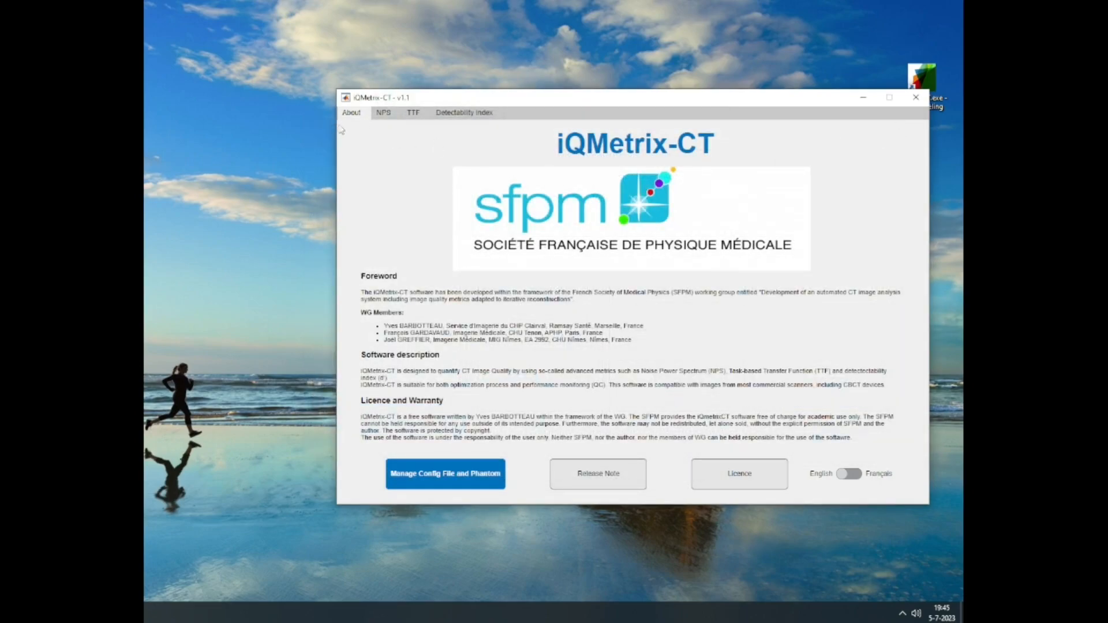
# Switch to the TTF analysis and check for the saved TTF inserts JSON file in the ACR folder in File Explorer.
pyautogui.click(413, 113)
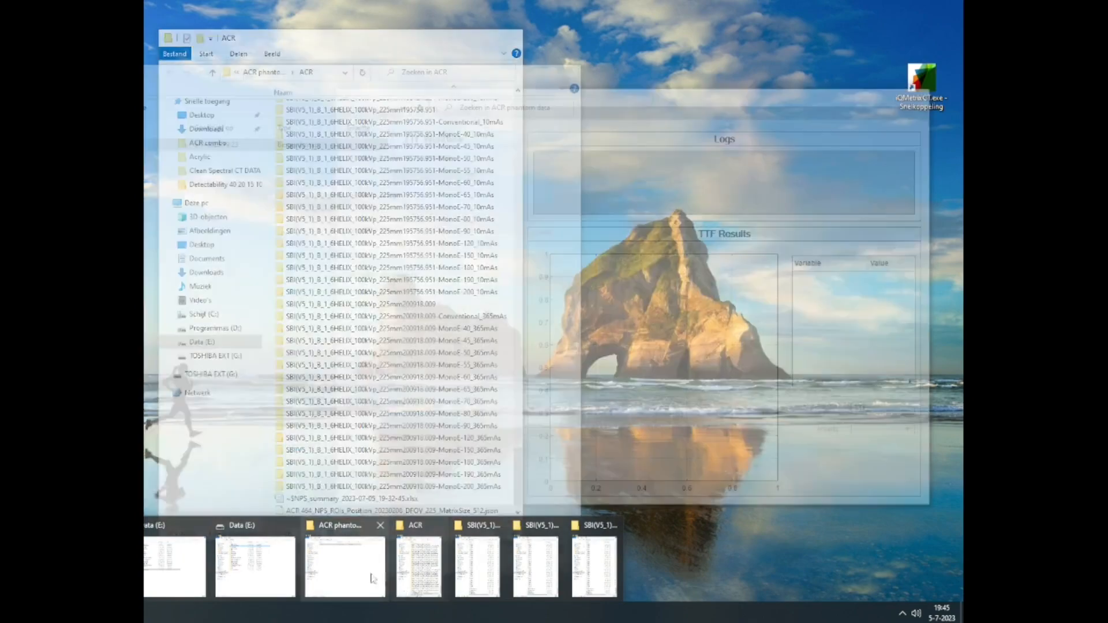
pyautogui.click(372, 579)
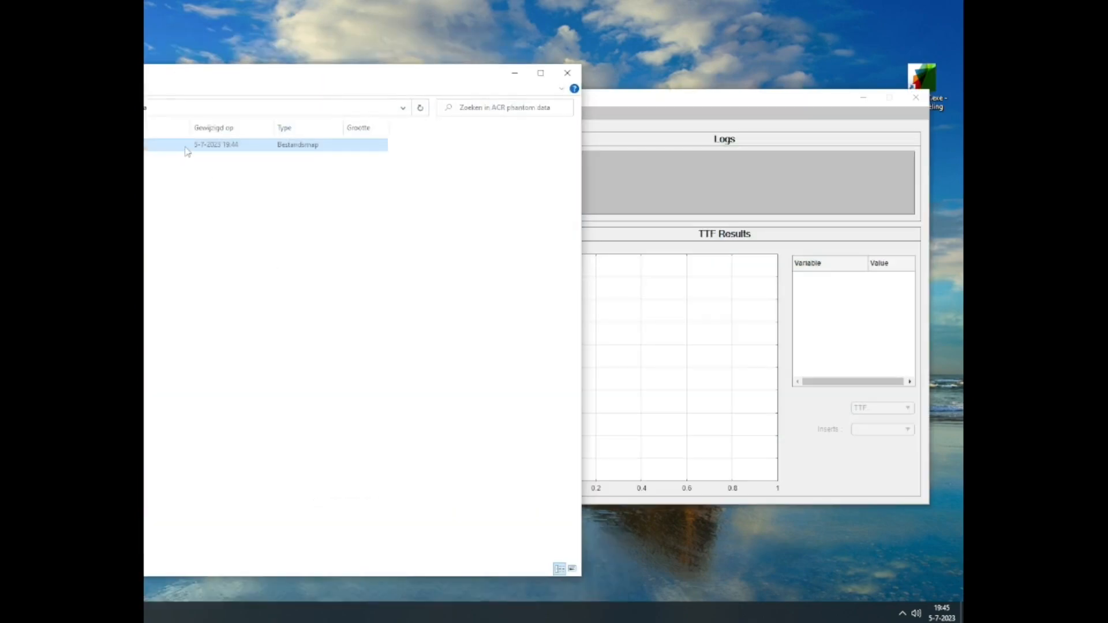
pyautogui.doubleClick(186, 148)
pyautogui.scroll(-1, 384, 335)
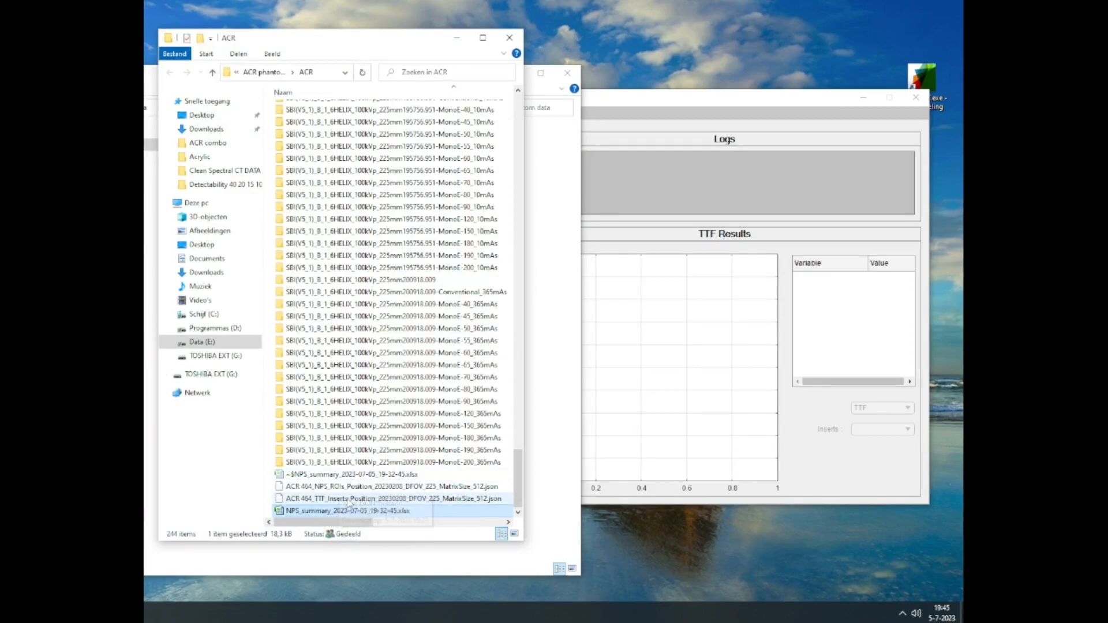
pyautogui.click(457, 37)
pyautogui.click(515, 74)
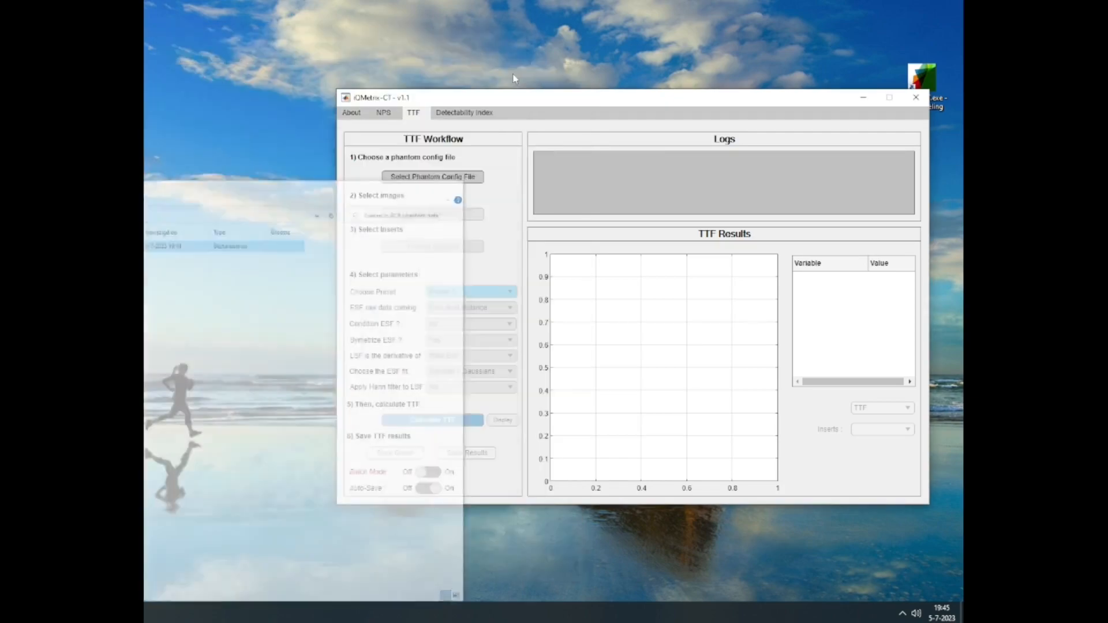
# Load ACR 464_TTF_Inserts_Position_20230208_DFOV_225_MatrixSize_512.json as the phantom config file for the TTF workflow.
pyautogui.click(447, 177)
pyautogui.moveTo(882, 184); pyautogui.dragTo(875, 482)
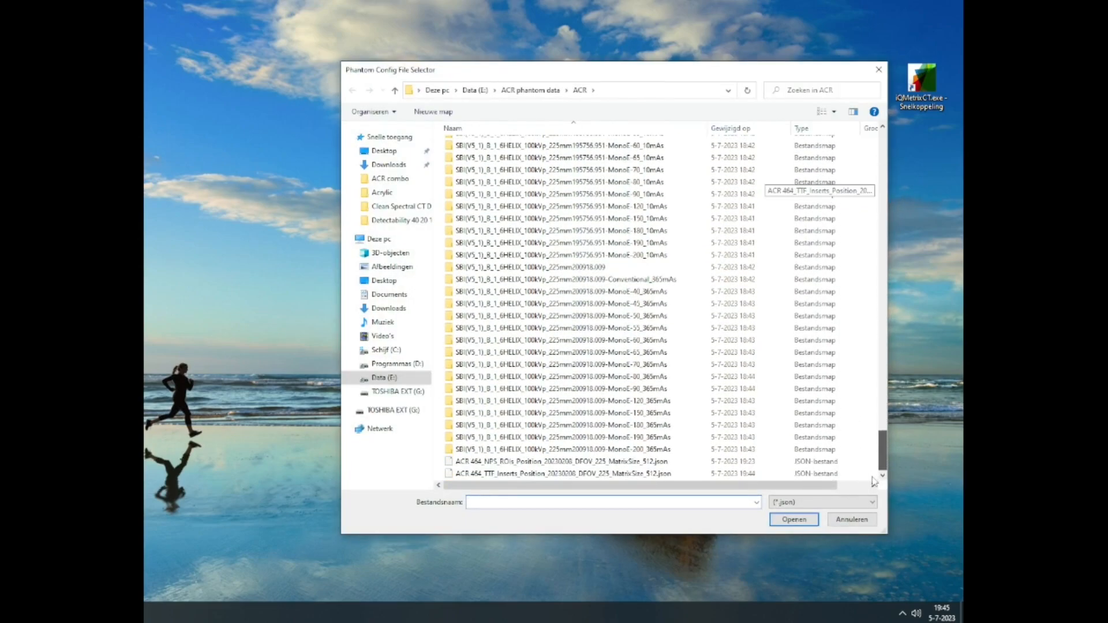
pyautogui.click(482, 475)
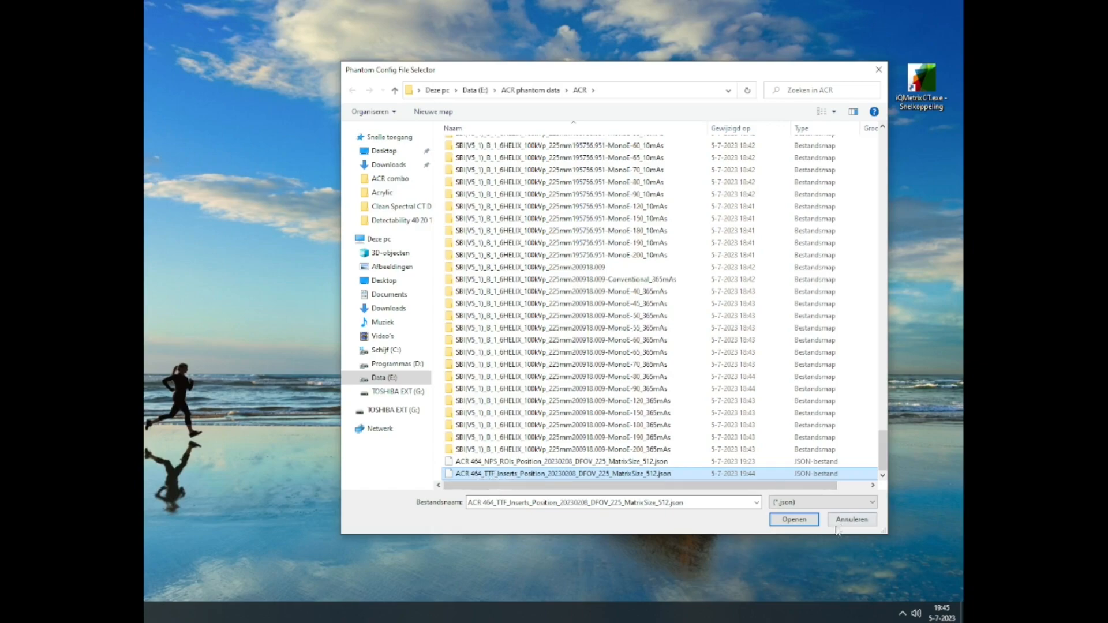
pyautogui.click(799, 521)
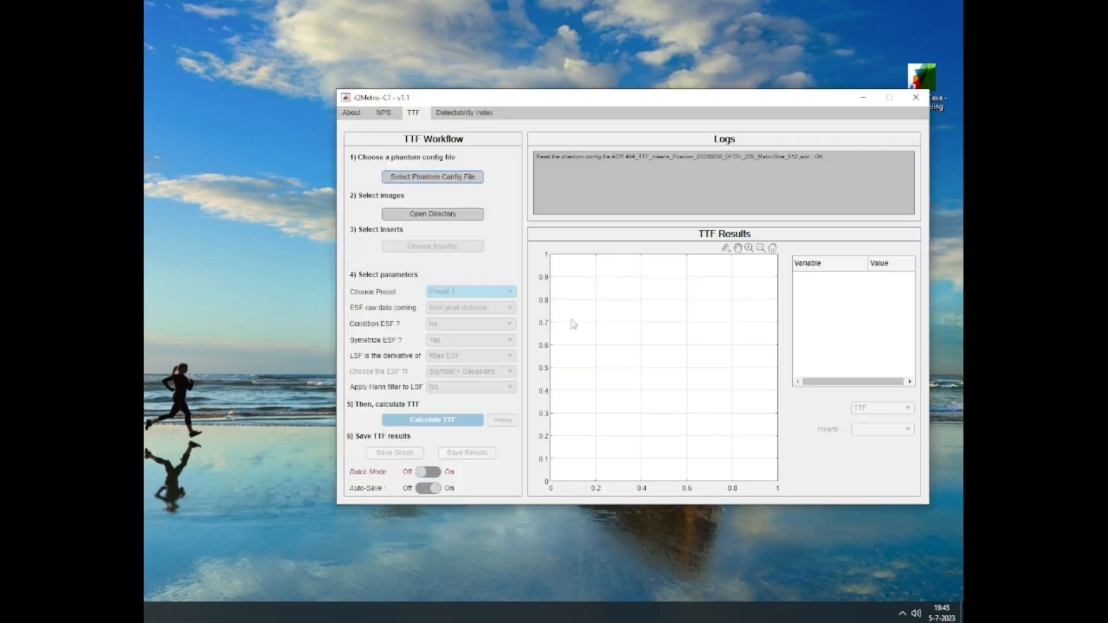
# Load the images from the SBI(V5_1)_B_1_0HELIX_100kVp_225mm194951.799-Conventional_40mAs folder into the TTF workflow.
pyautogui.click(465, 214)
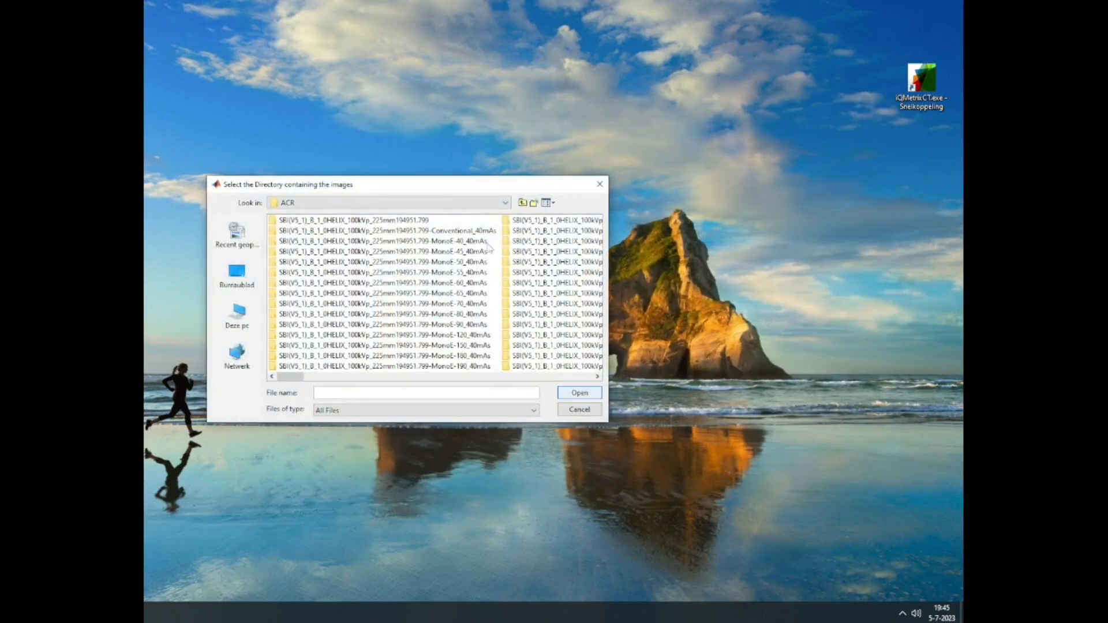
pyautogui.click(482, 232)
pyautogui.click(594, 394)
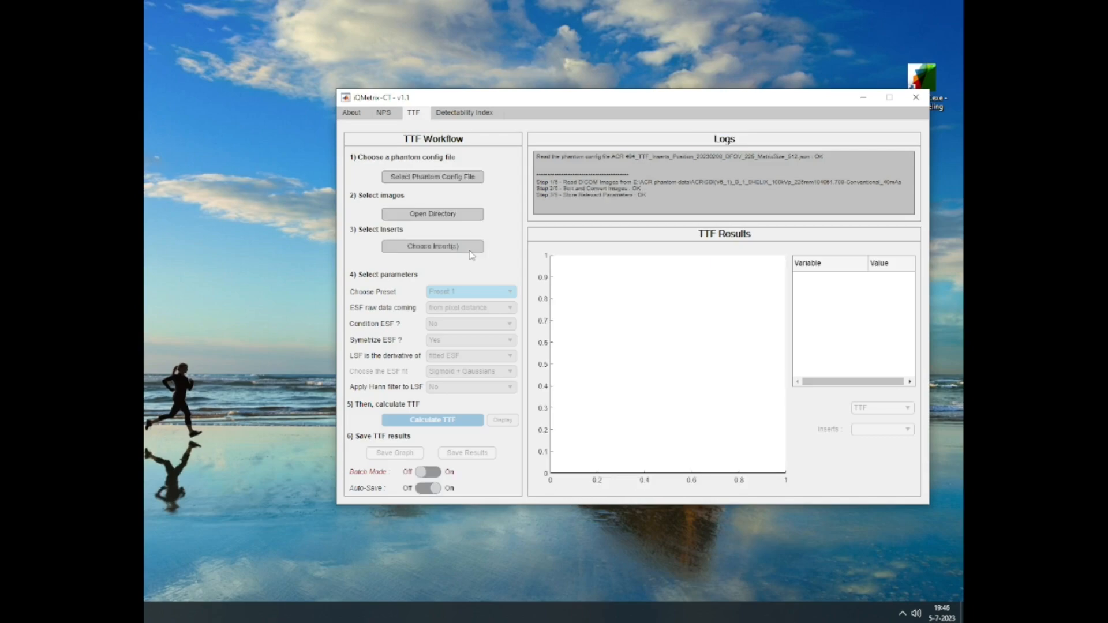
# Choose Air as the insert for the TTF analysis and reopen the insert selection to confirm Air again.
pyautogui.click(471, 250)
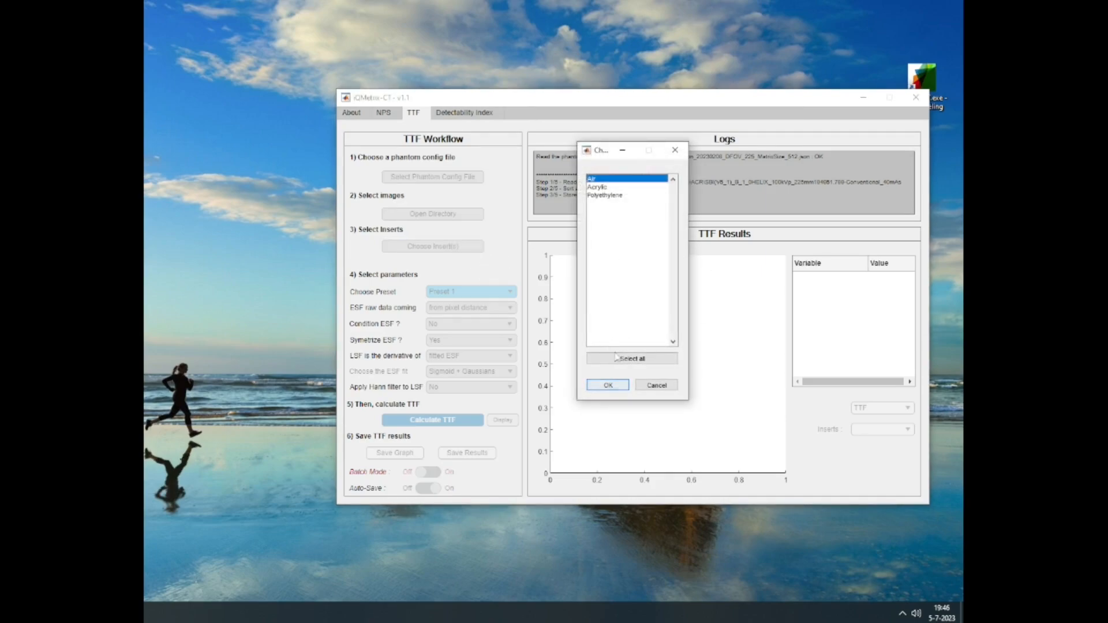
pyautogui.click(609, 385)
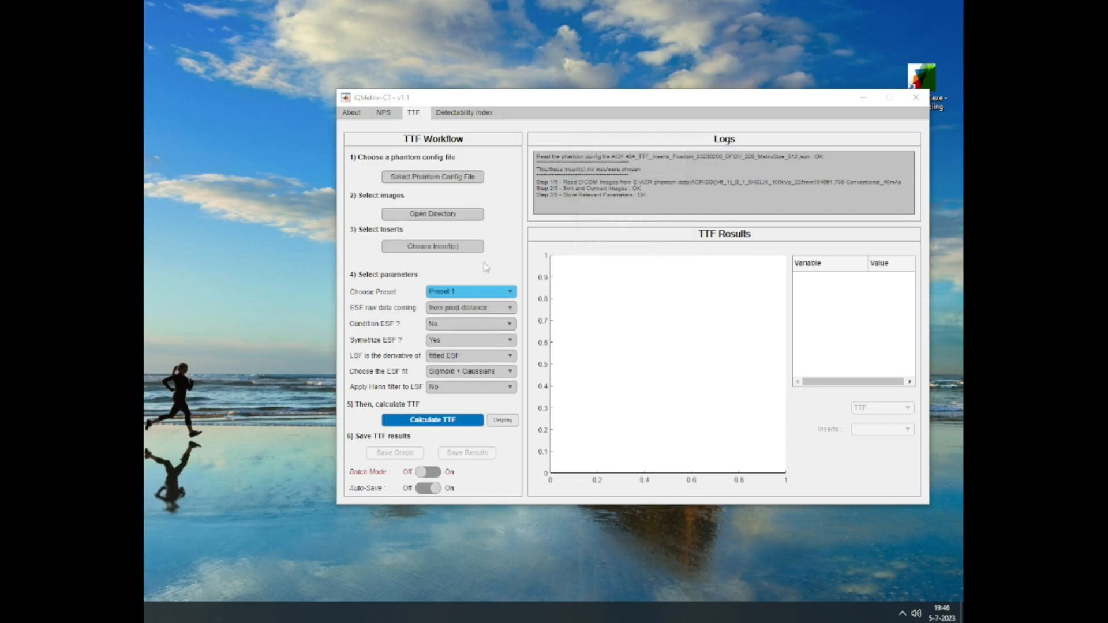
pyautogui.click(456, 248)
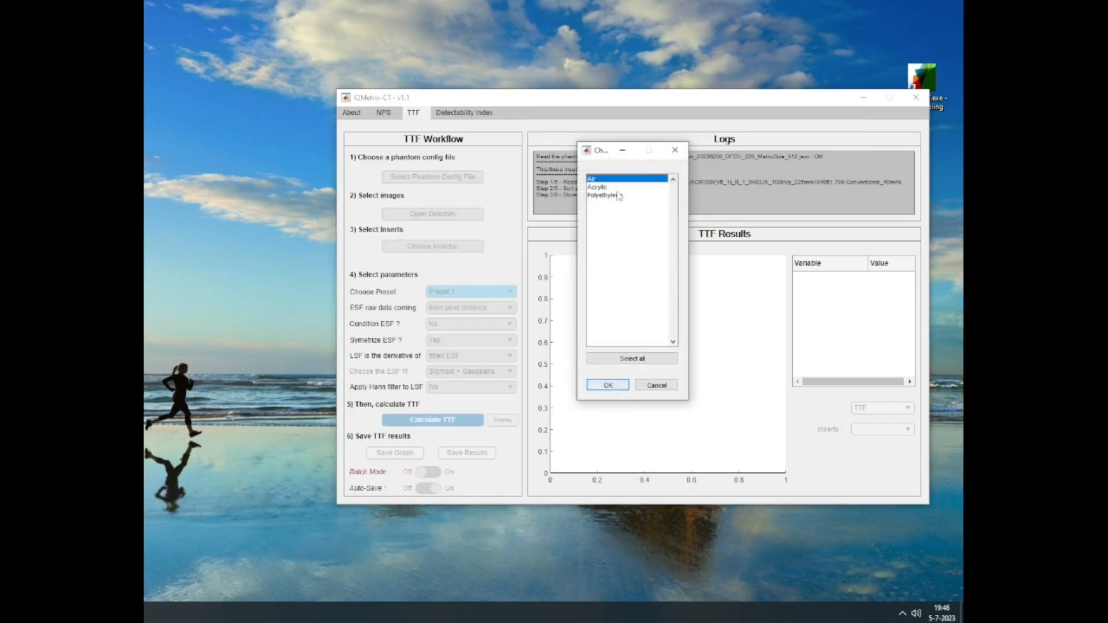
pyautogui.click(604, 383)
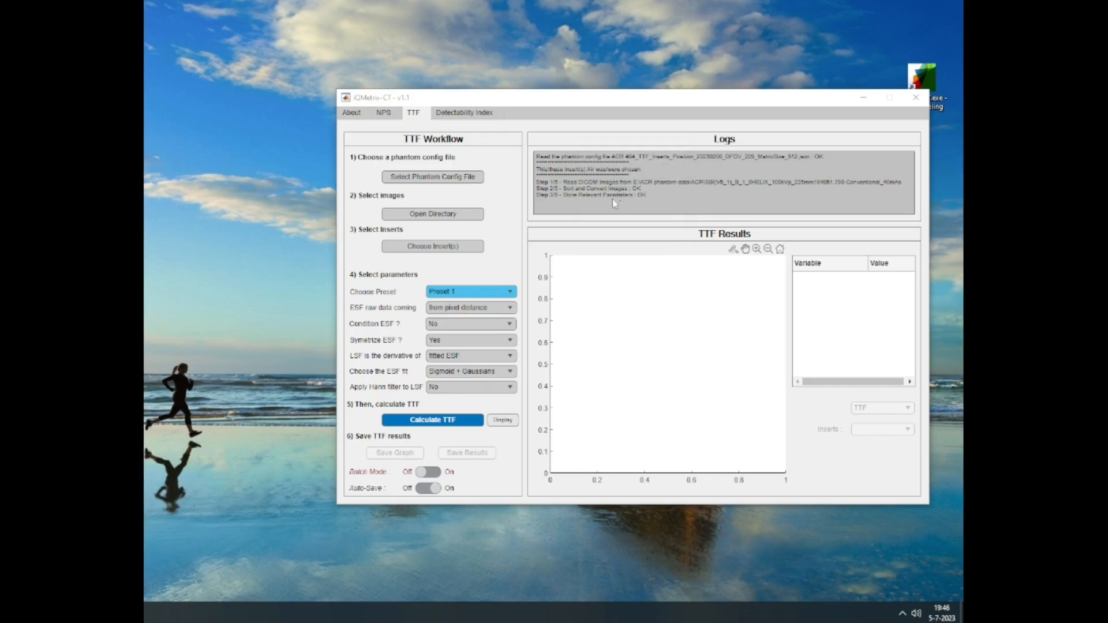
# Set the TTF parameters to No Preset, ESF raw data from multiple profiles, a Sigmoid ESF fit and the Hann filter applied to the LSF.
pyautogui.click(499, 293)
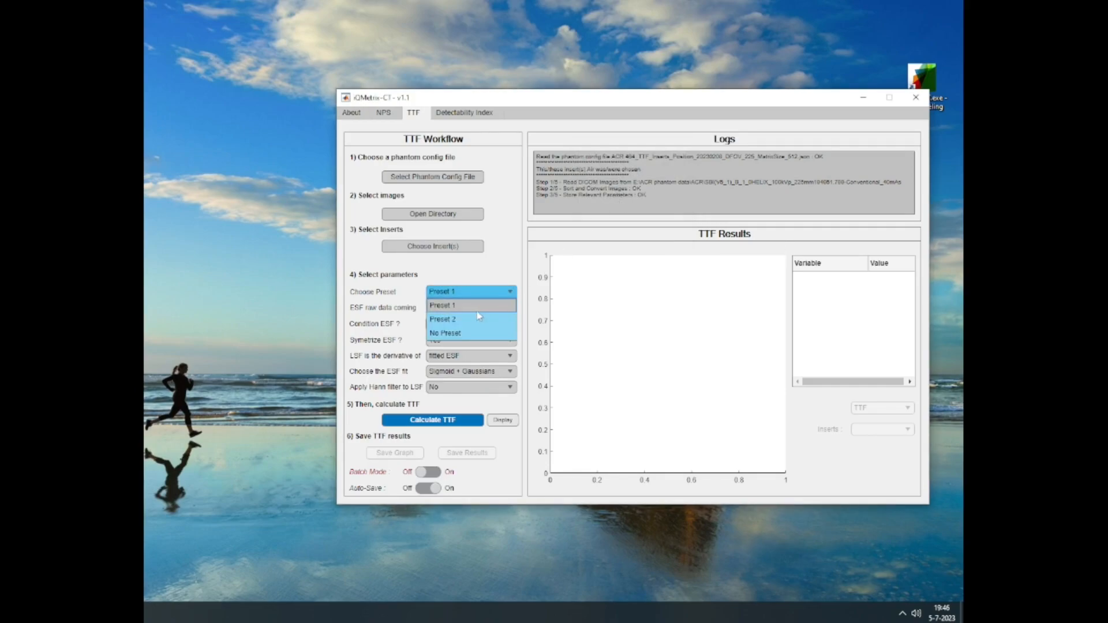
pyautogui.click(445, 330)
pyautogui.click(488, 307)
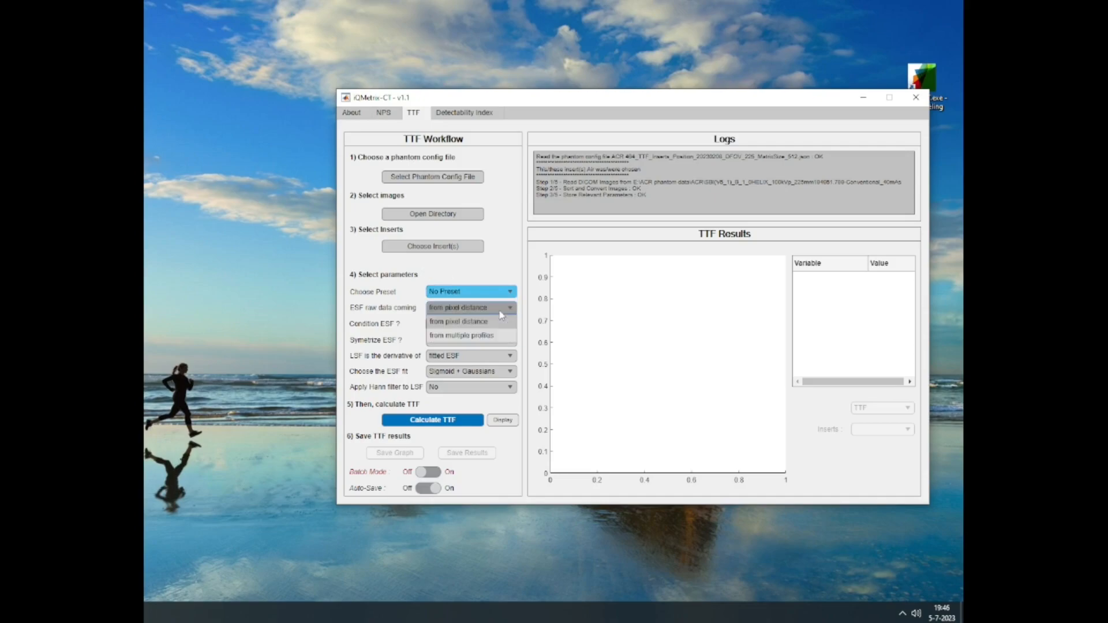
pyautogui.click(483, 334)
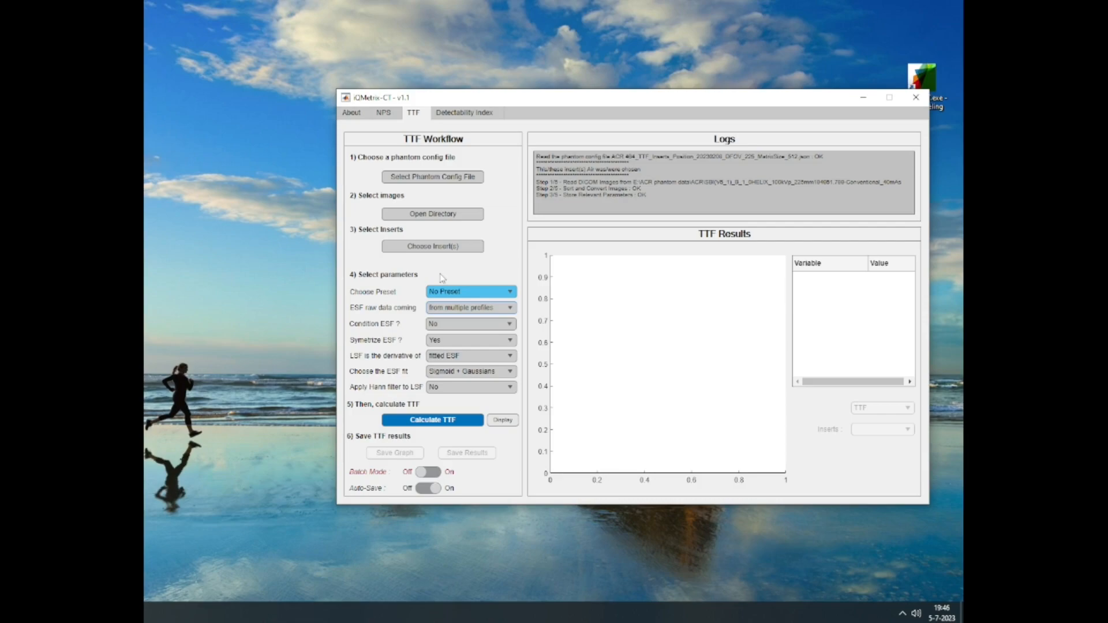
pyautogui.click(488, 372)
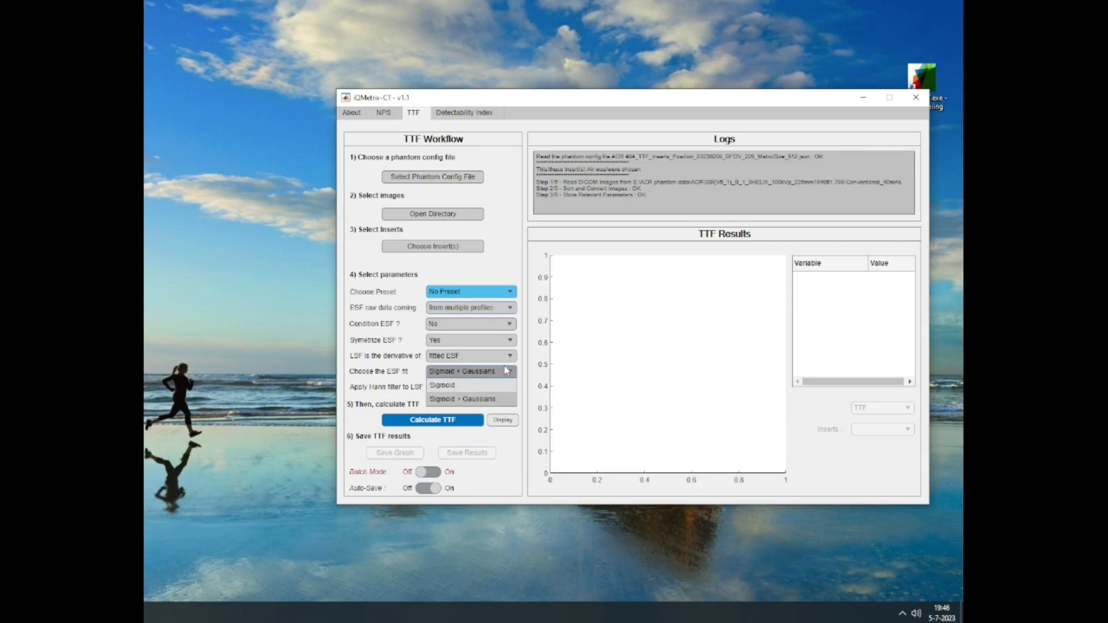
pyautogui.click(483, 382)
pyautogui.click(472, 391)
pyautogui.click(468, 404)
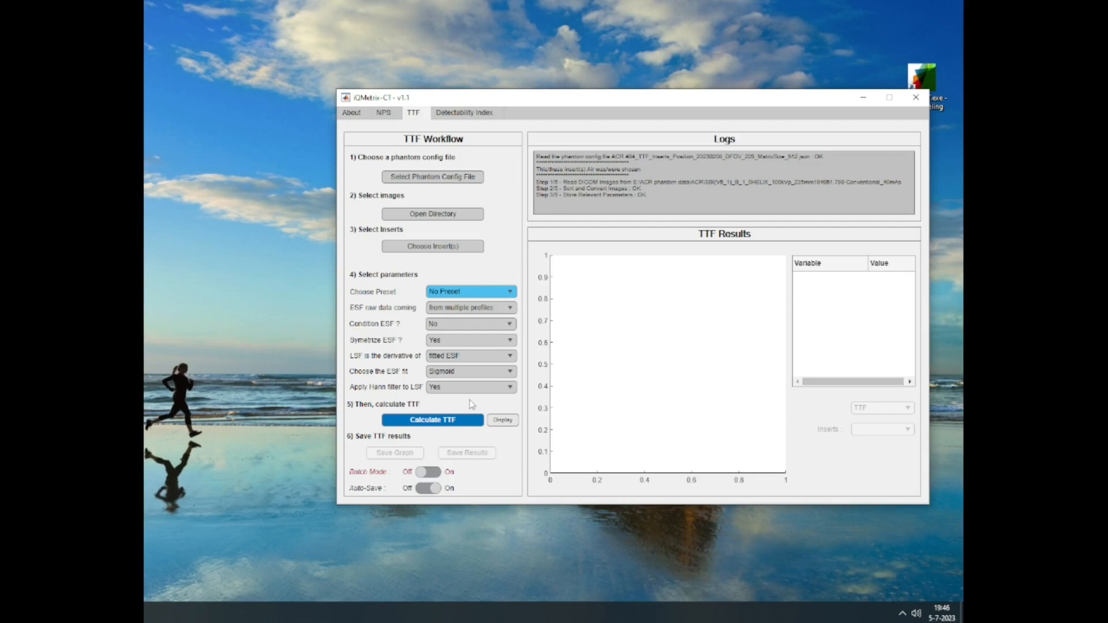
# Display the TTF images with the Soft Tissue window preset to check the circles around the insert, and close the image display.
pyautogui.click(502, 421)
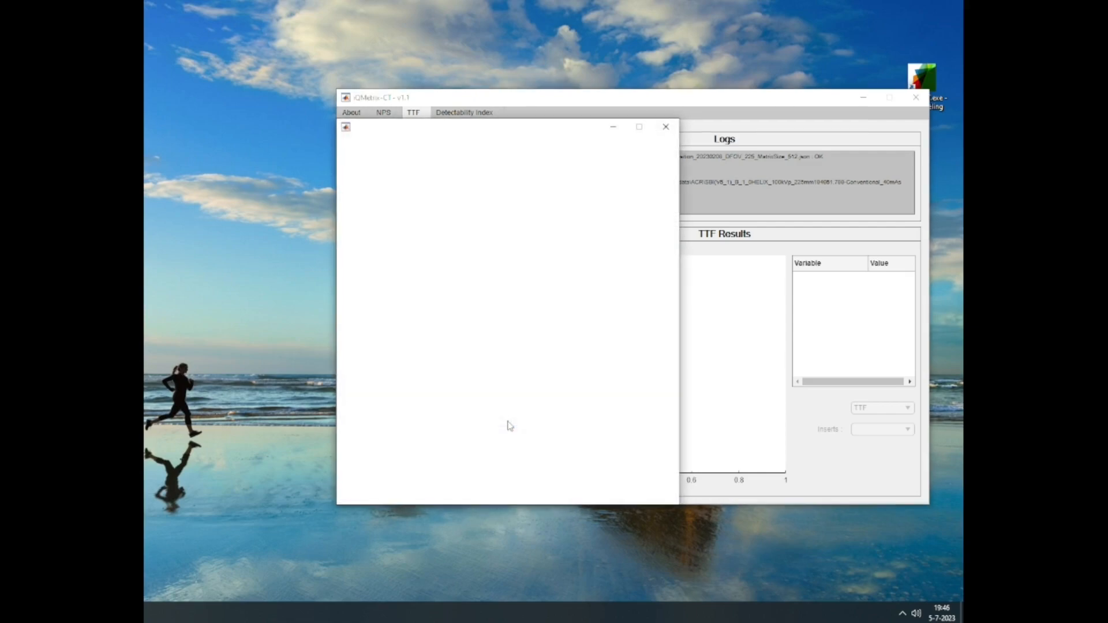
pyautogui.moveTo(505, 131); pyautogui.dragTo(750, 154)
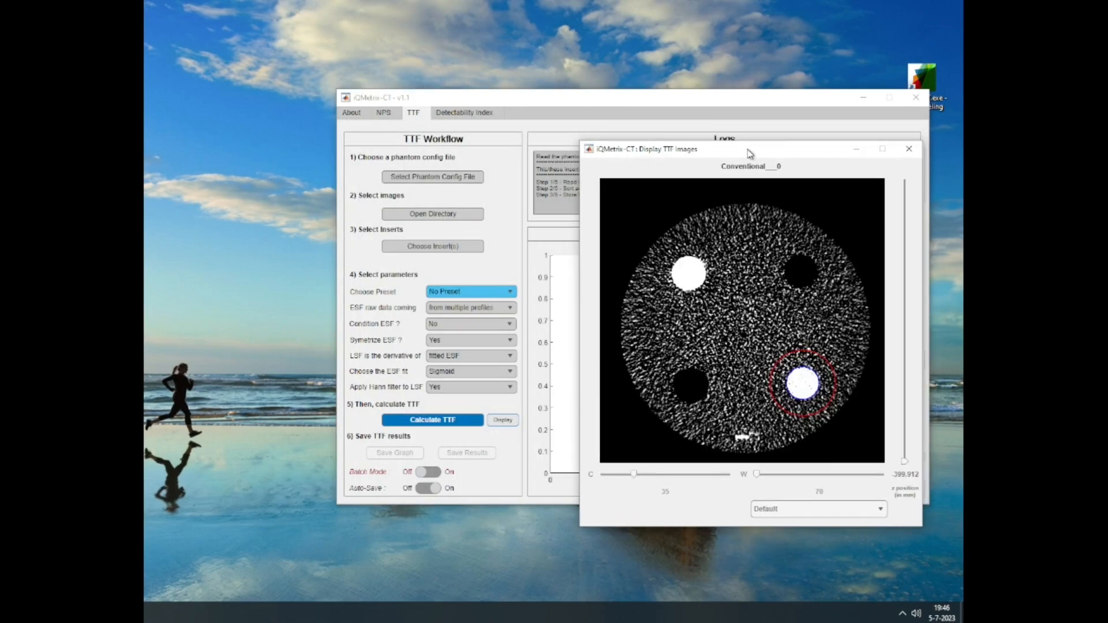
pyautogui.click(816, 510)
pyautogui.click(823, 455)
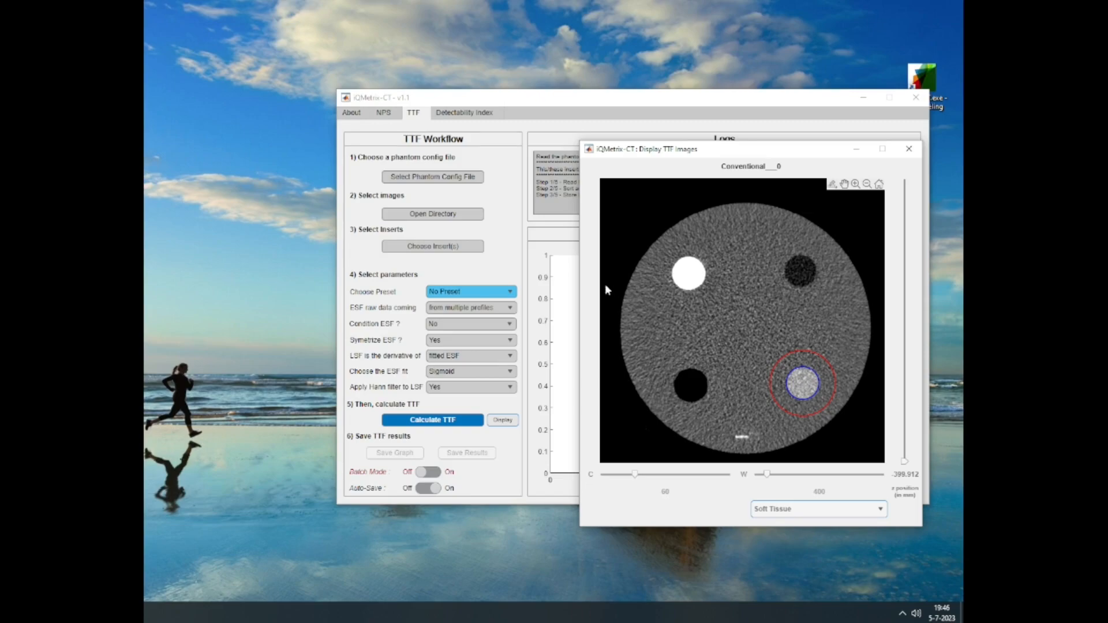
pyautogui.click(910, 153)
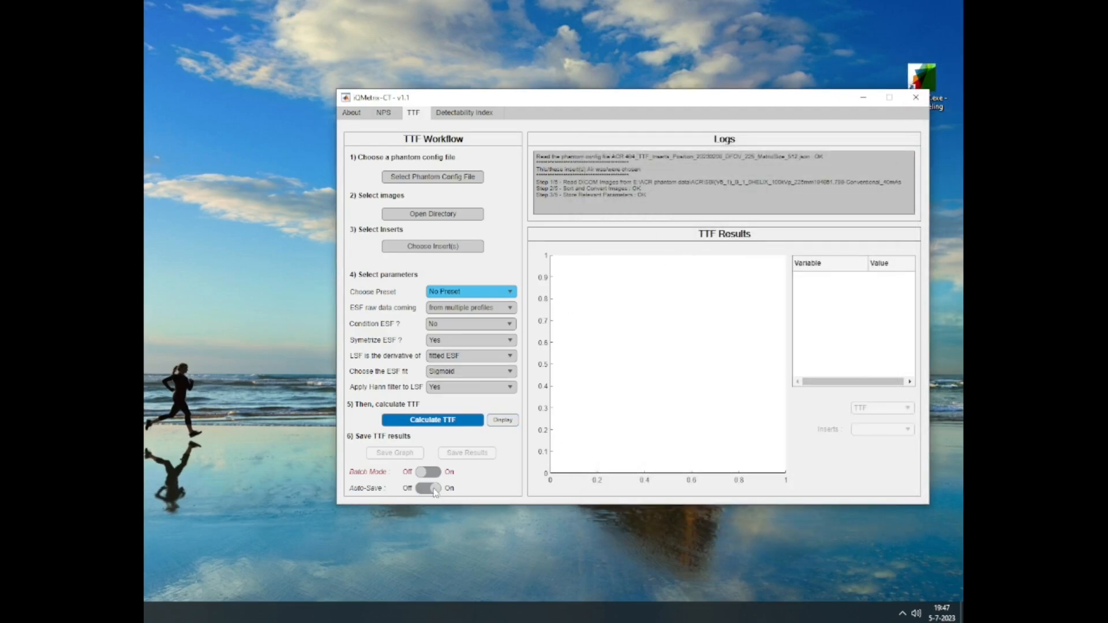
# Toggle Auto-Save off and back on, and calculate the TTF for the Air insert.
pyautogui.click(434, 490)
pyautogui.click(434, 490)
pyautogui.click(445, 420)
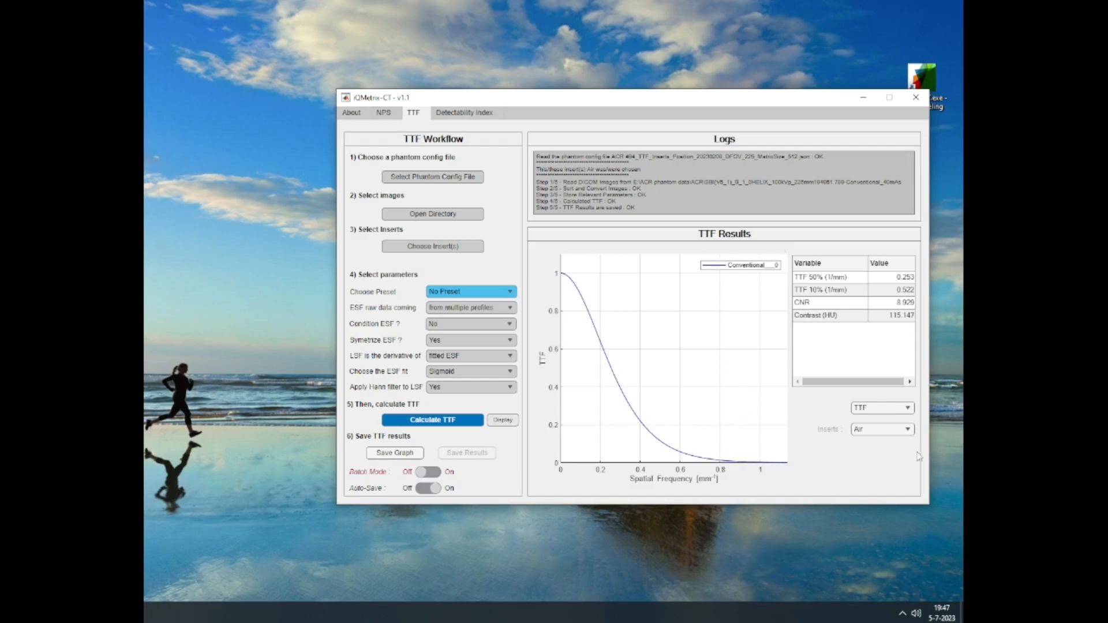
# Check which inserts and curve types can be shown in the TTF results.
pyautogui.click(890, 431)
pyautogui.click(887, 431)
pyautogui.click(865, 409)
pyautogui.click(865, 409)
# Turn on Batch Mode and load ACR 464_TTF_Inserts_Position_20230208_DFOV_225_MatrixSize_512.json as the phantom config file.
pyautogui.click(431, 475)
pyautogui.click(458, 176)
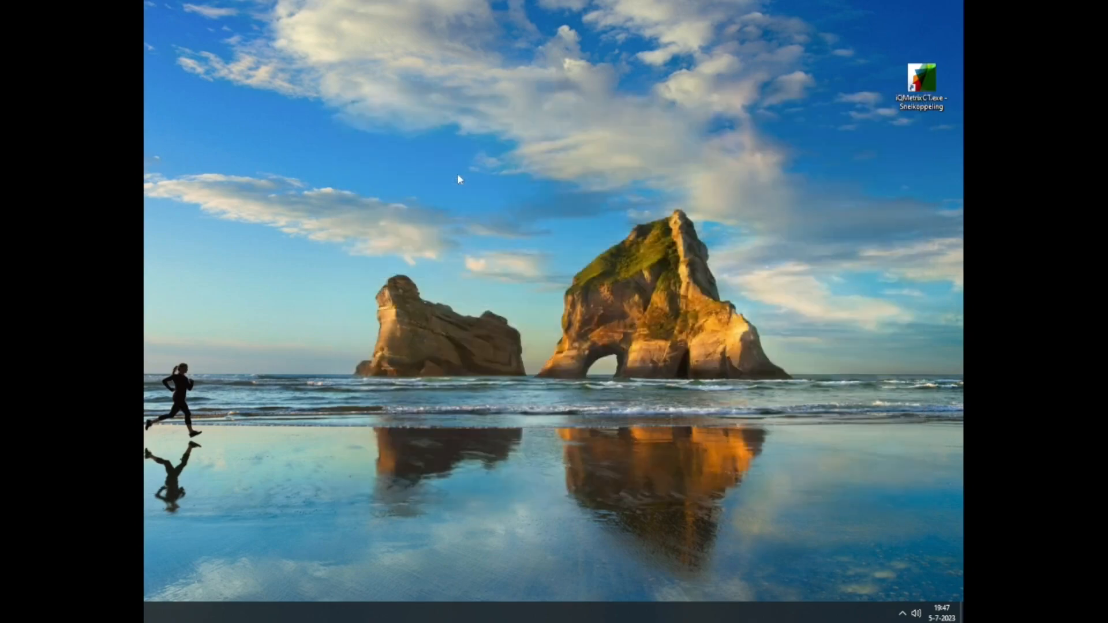
pyautogui.moveTo(887, 180); pyautogui.dragTo(885, 454)
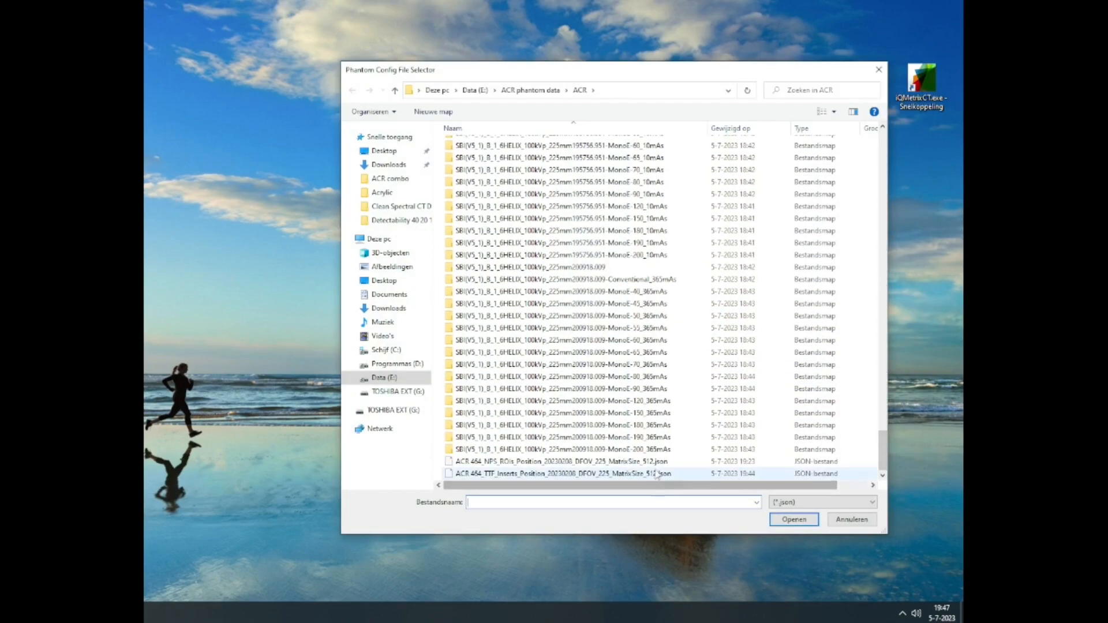
pyautogui.click(629, 462)
pyautogui.click(625, 473)
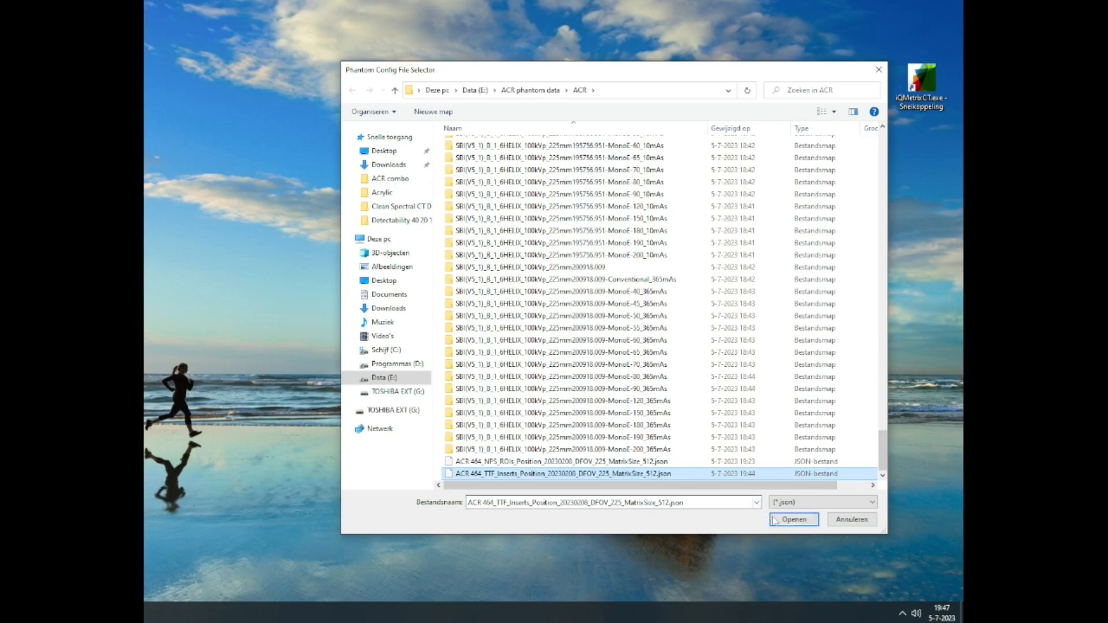
pyautogui.click(794, 519)
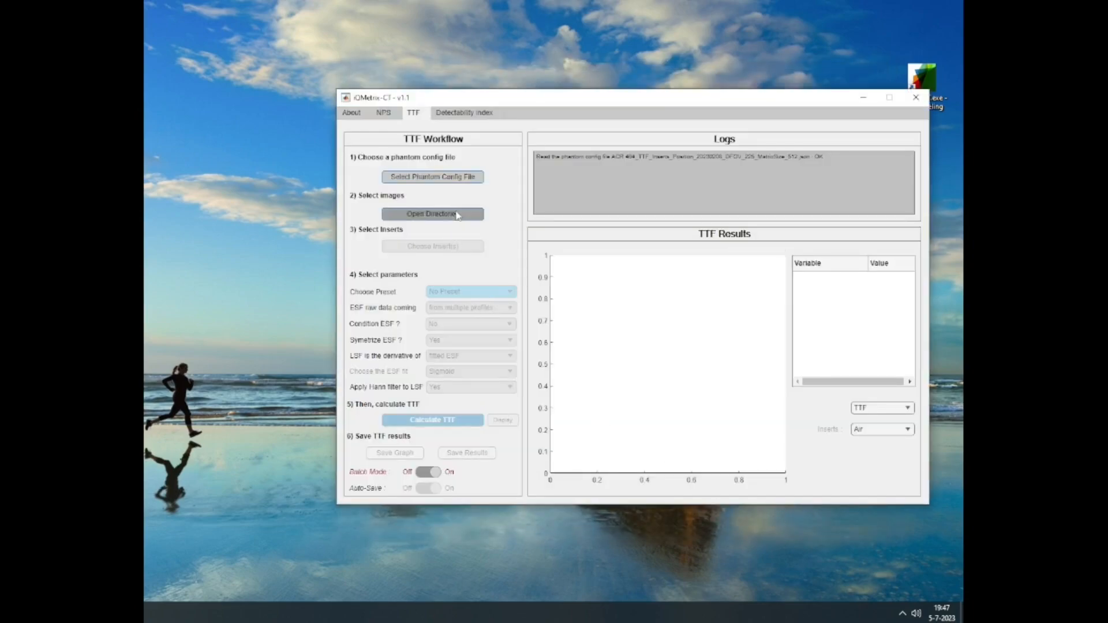
# Load four batch image folders: MonoE-190_15mAs and MonoE-200_15mAs of series 195124.224, Conventional_10mAs and MonoE-40_10mAs of series 195756.951.
pyautogui.click(457, 214)
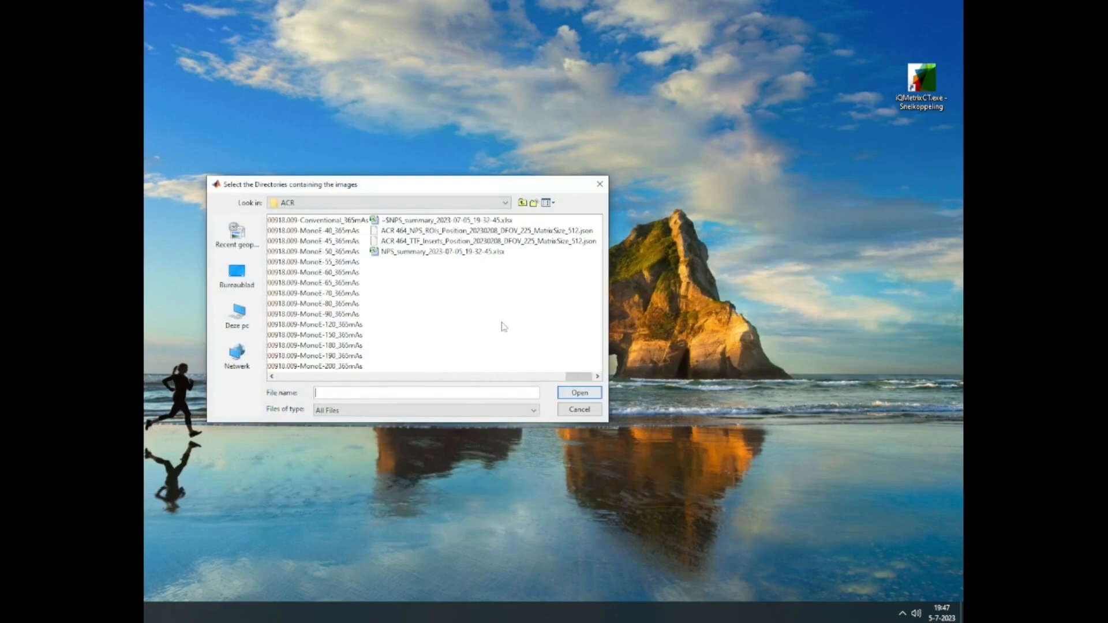
pyautogui.scroll(3, 502, 325)
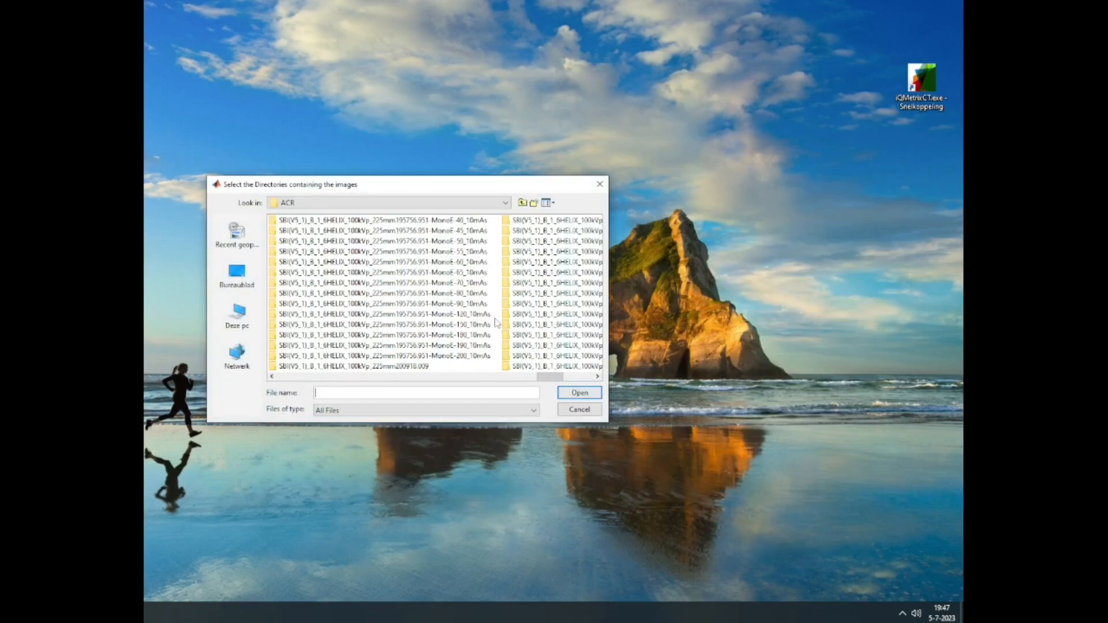
pyautogui.scroll(-2, 477, 362)
pyautogui.scroll(2, 479, 362)
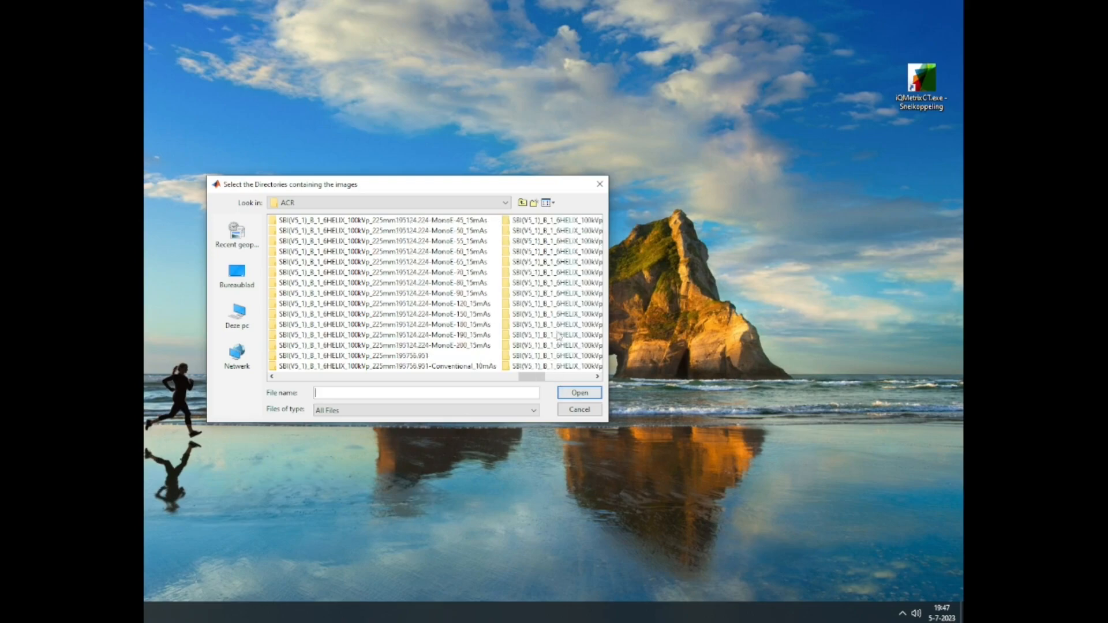
pyautogui.moveTo(609, 288); pyautogui.dragTo(742, 289)
pyautogui.moveTo(521, 425); pyautogui.dragTo(521, 534)
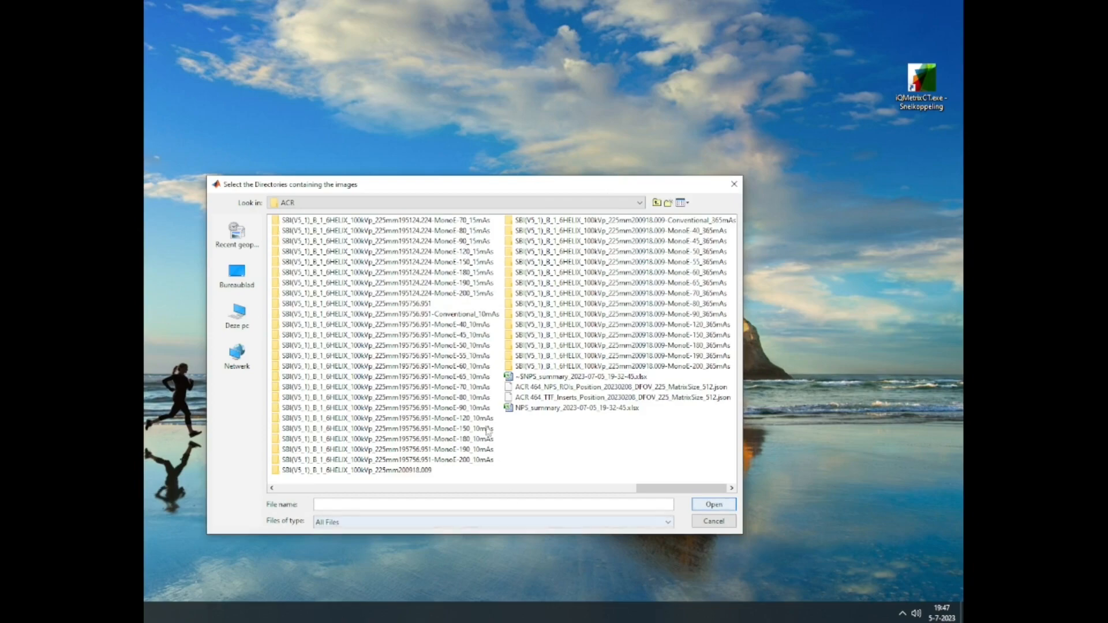
pyautogui.click(465, 283)
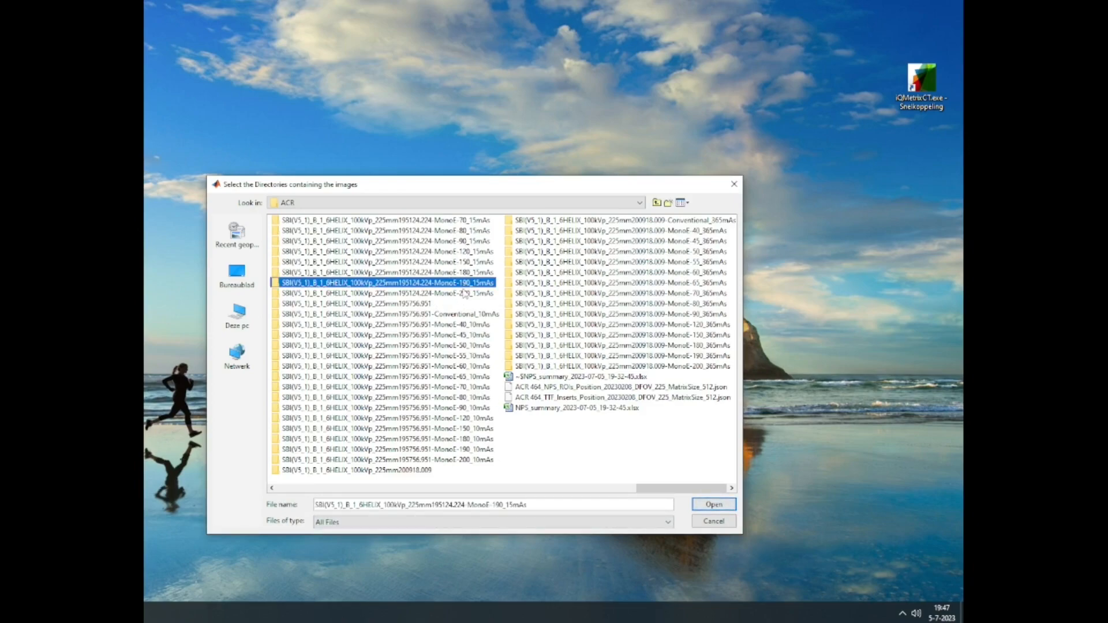
pyautogui.keyDown('ctrl'); pyautogui.click(465, 293); pyautogui.keyUp('ctrl')
pyautogui.keyDown('ctrl'); pyautogui.click(480, 315); pyautogui.keyUp('ctrl')
pyautogui.keyDown('ctrl'); pyautogui.click(479, 325); pyautogui.keyUp('ctrl')
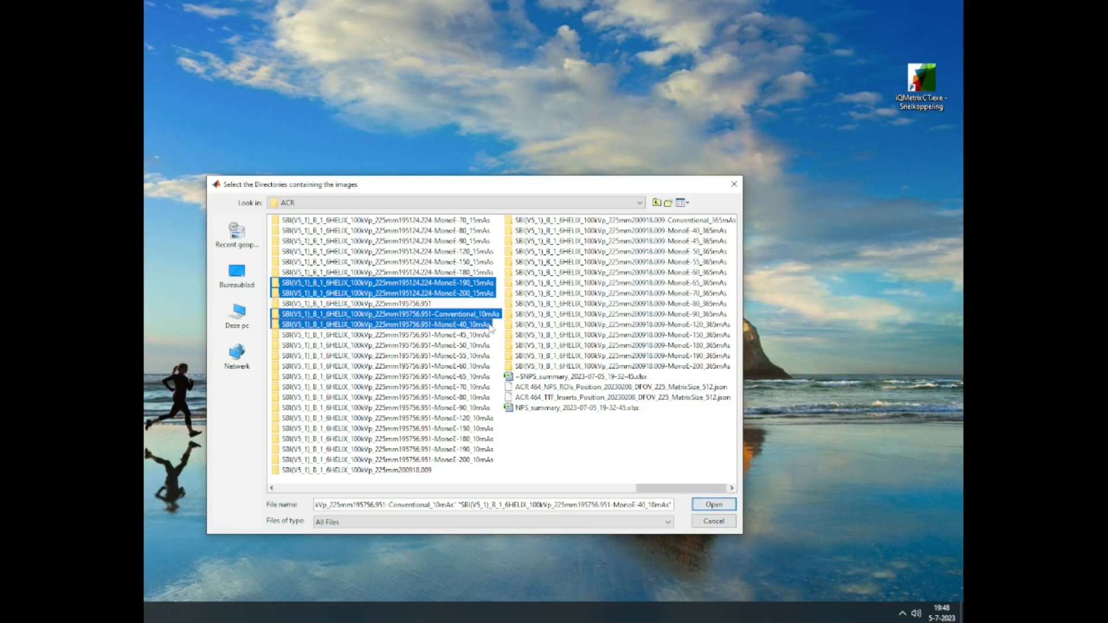
pyautogui.click(711, 505)
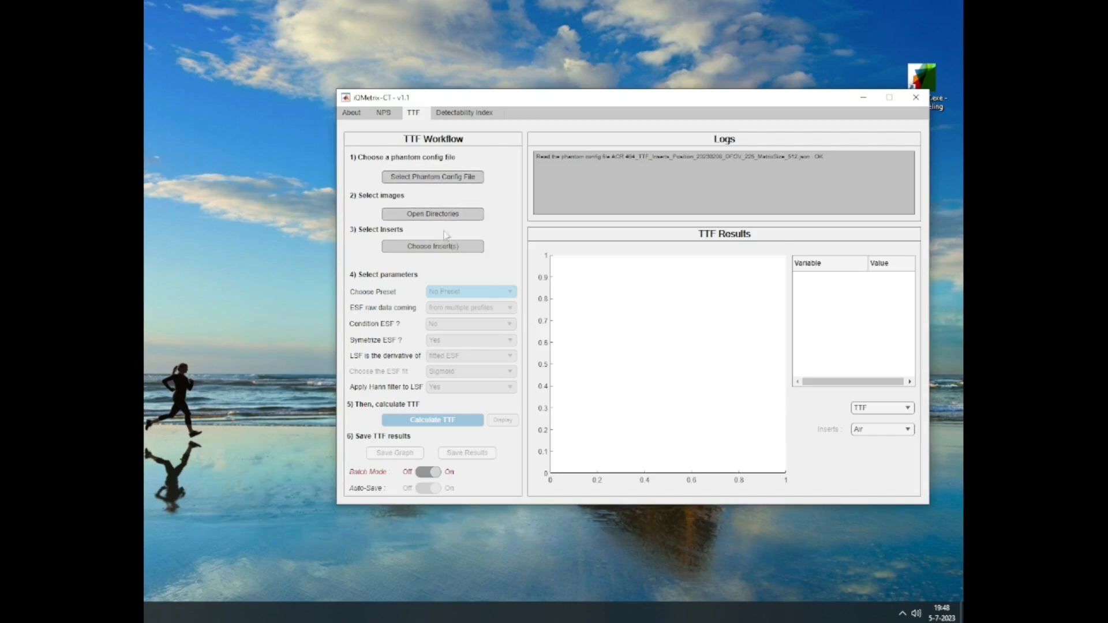
# Choose the Air insert for the batch and calculate the TTF for the selected directories.
pyautogui.click(478, 248)
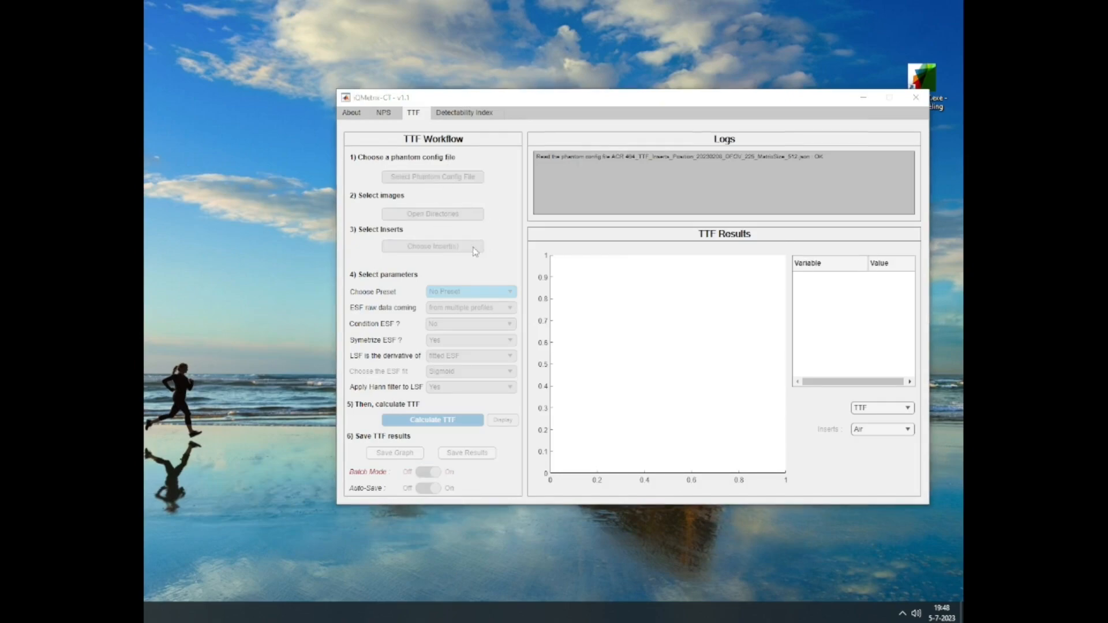
pyautogui.click(607, 385)
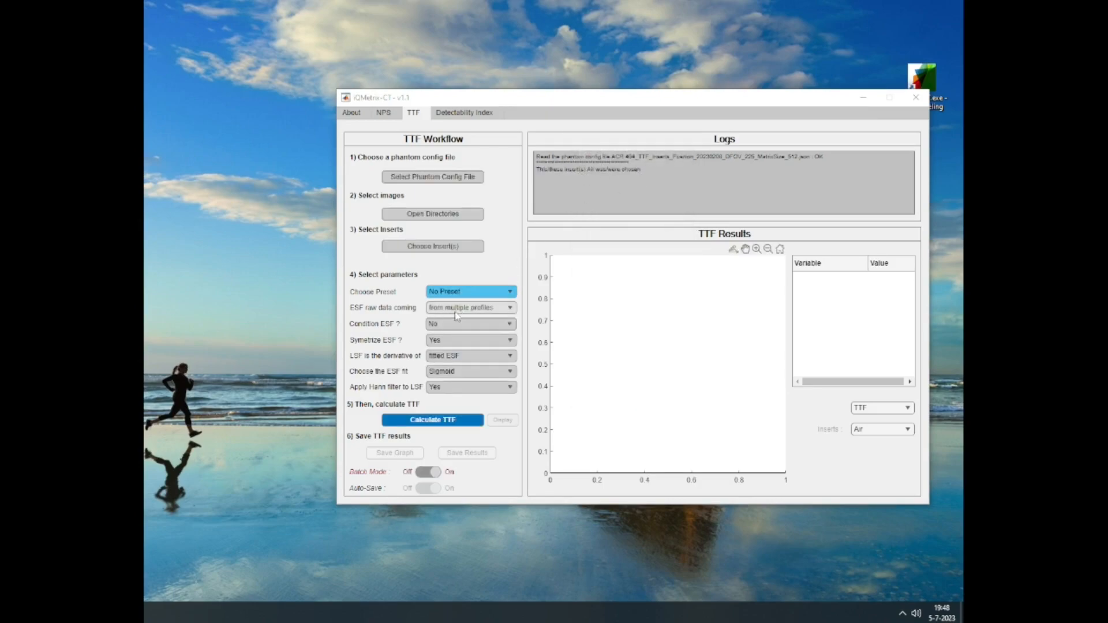
pyautogui.click(472, 421)
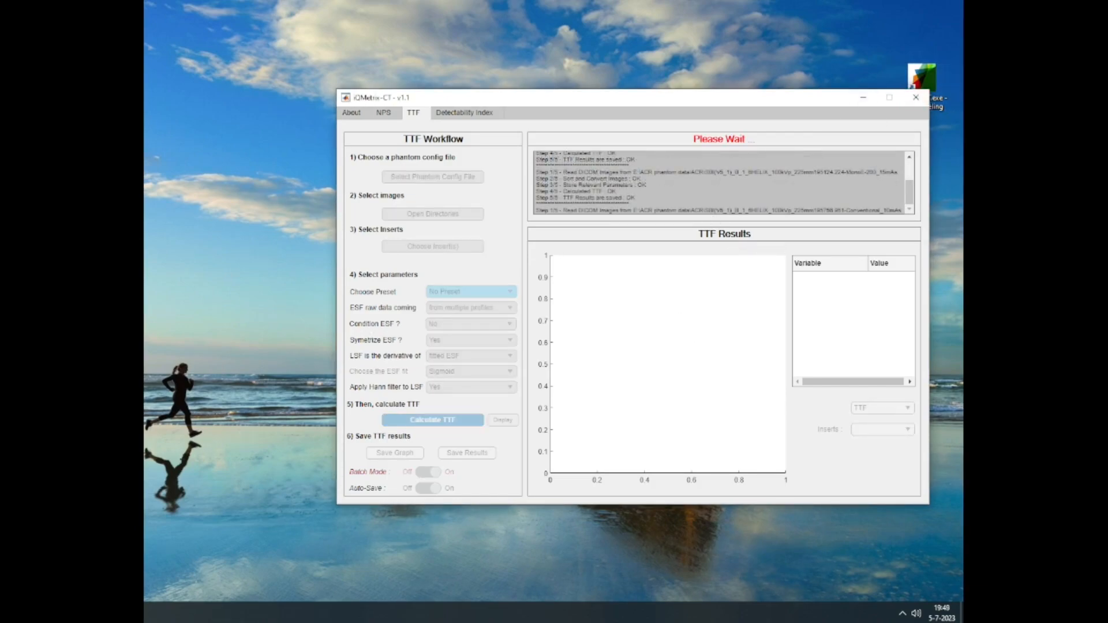
pyautogui.moveTo(139, 613)
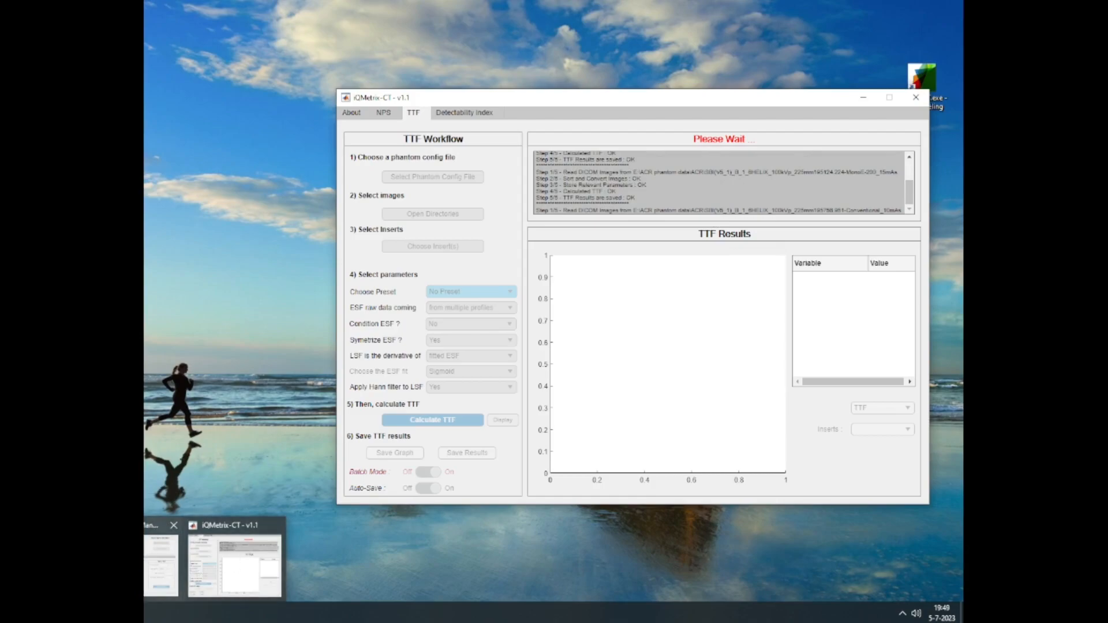
pyautogui.click(161, 567)
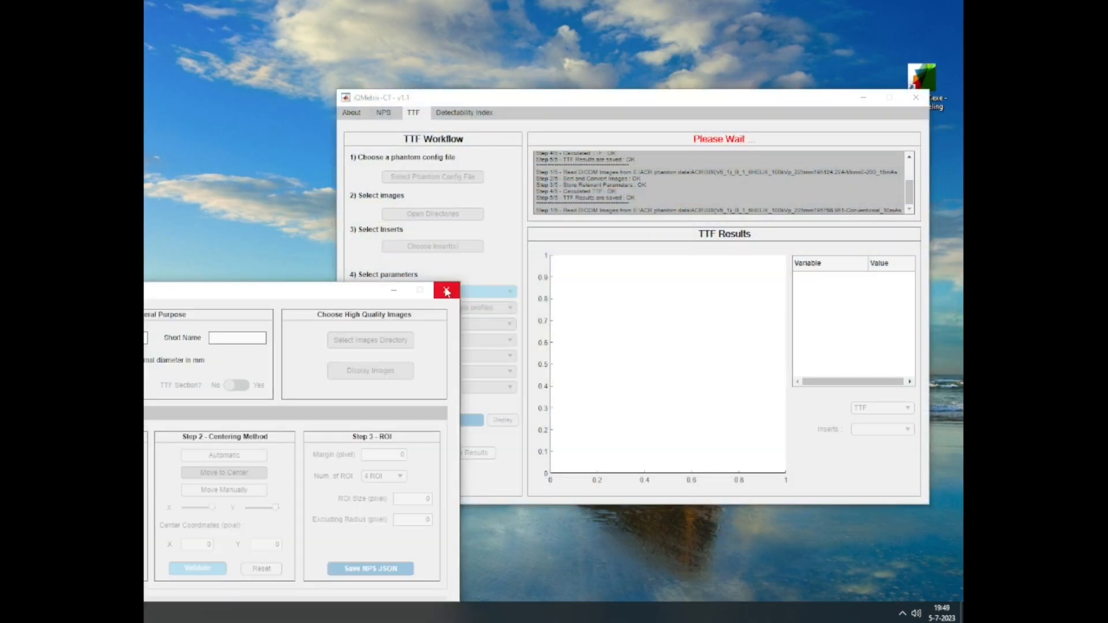
pyautogui.click(394, 290)
# Switch to the second iQMetrix-CT instance and place its window over the one running the batch.
pyautogui.moveTo(139, 613)
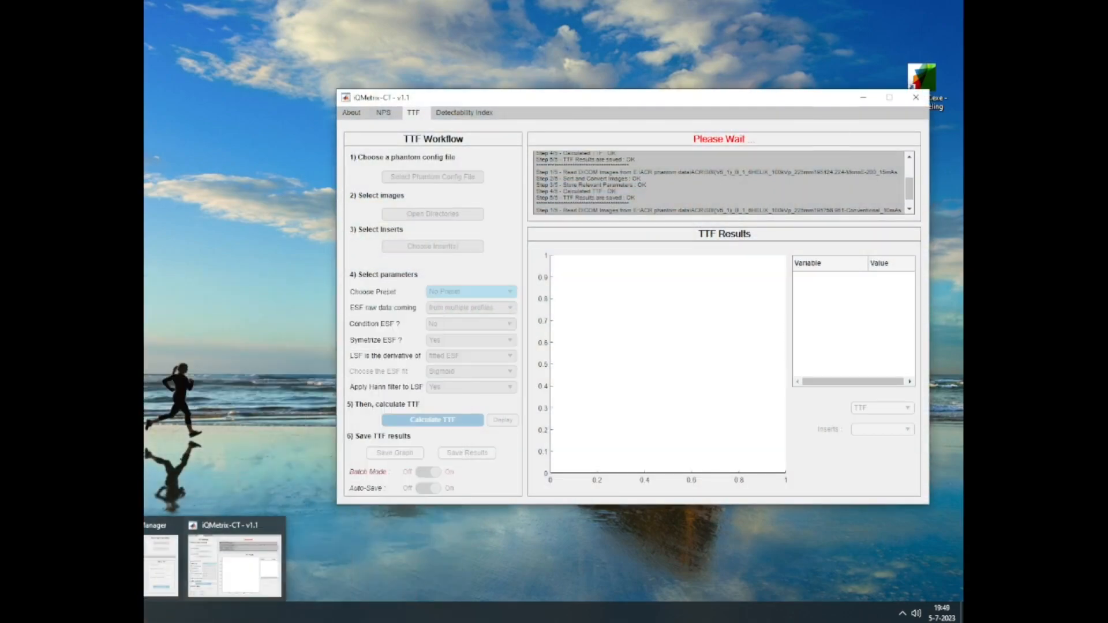
pyautogui.click(228, 568)
pyautogui.moveTo(771, 170)
pyautogui.mouseDown()
pyautogui.moveTo(599, 329)
pyautogui.moveTo(791, 237)
pyautogui.moveTo(813, 165)
pyautogui.moveTo(774, 166)
pyautogui.mouseUp()
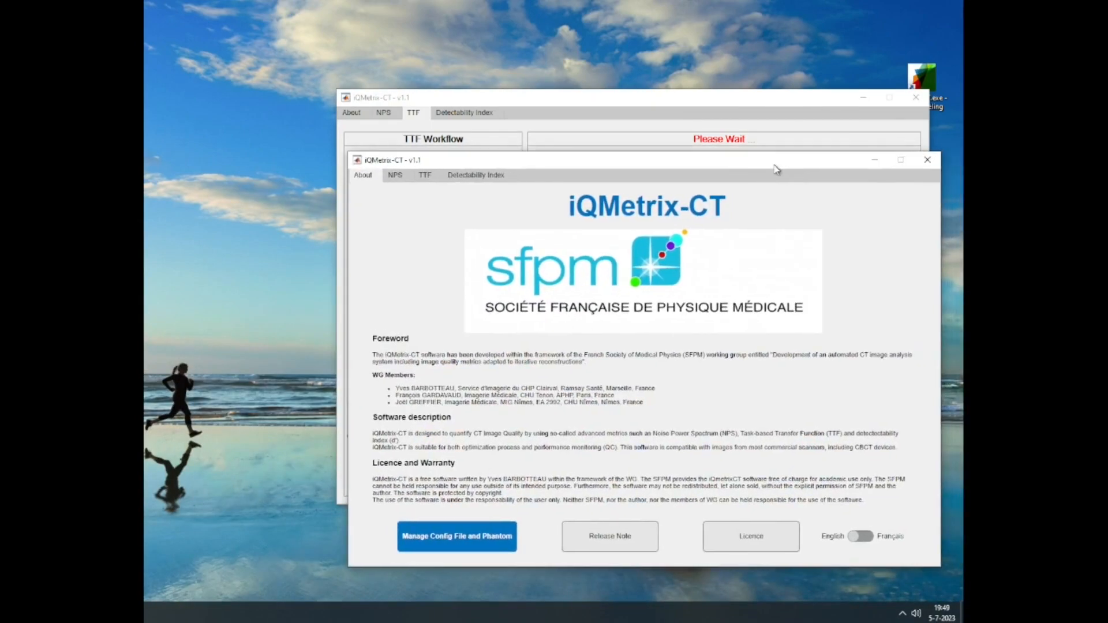
# In the second instance's TTF workflow, load ACR 464_TTF_Inserts_Position_20230208_DFOV_225_MatrixSize_512.json from the ACR folder as the phantom config file.
pyautogui.click(434, 179)
pyautogui.click(462, 240)
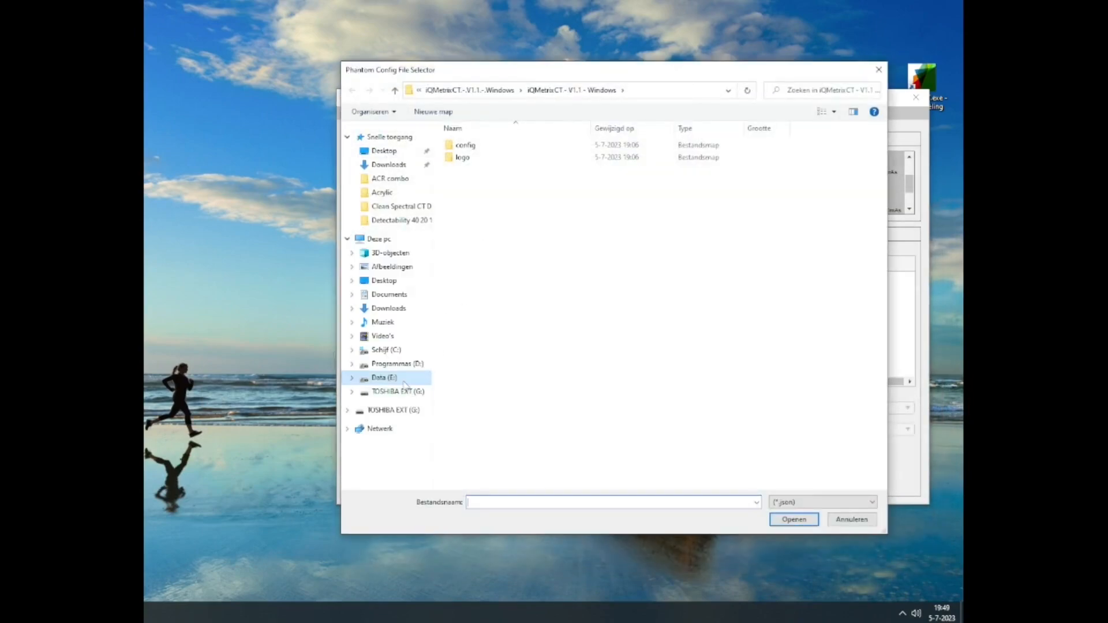
pyautogui.click(402, 376)
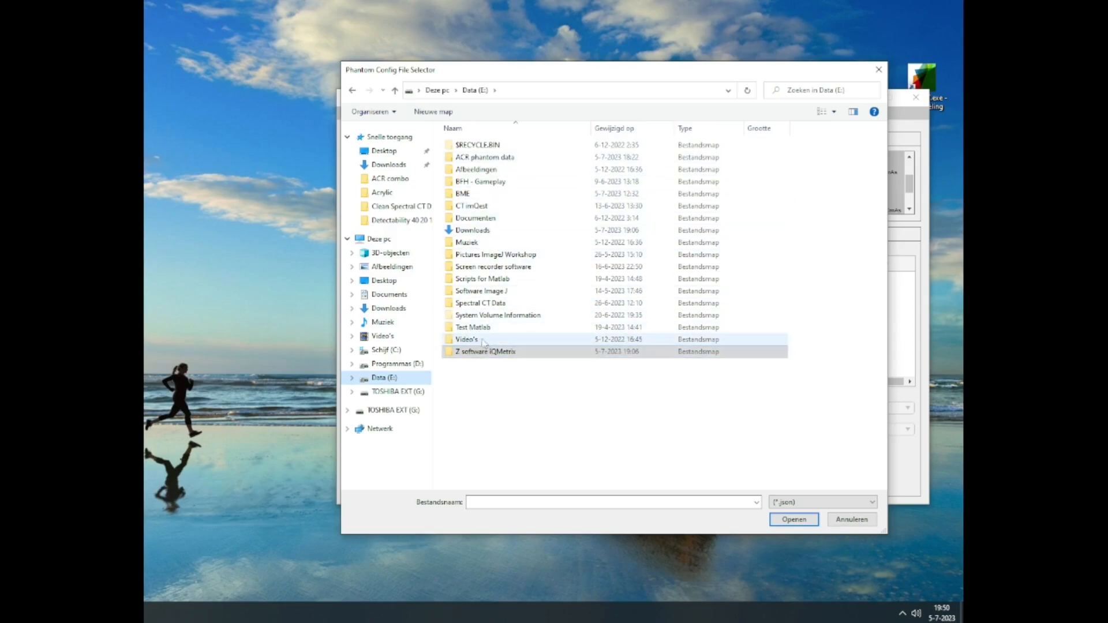
pyautogui.doubleClick(488, 157)
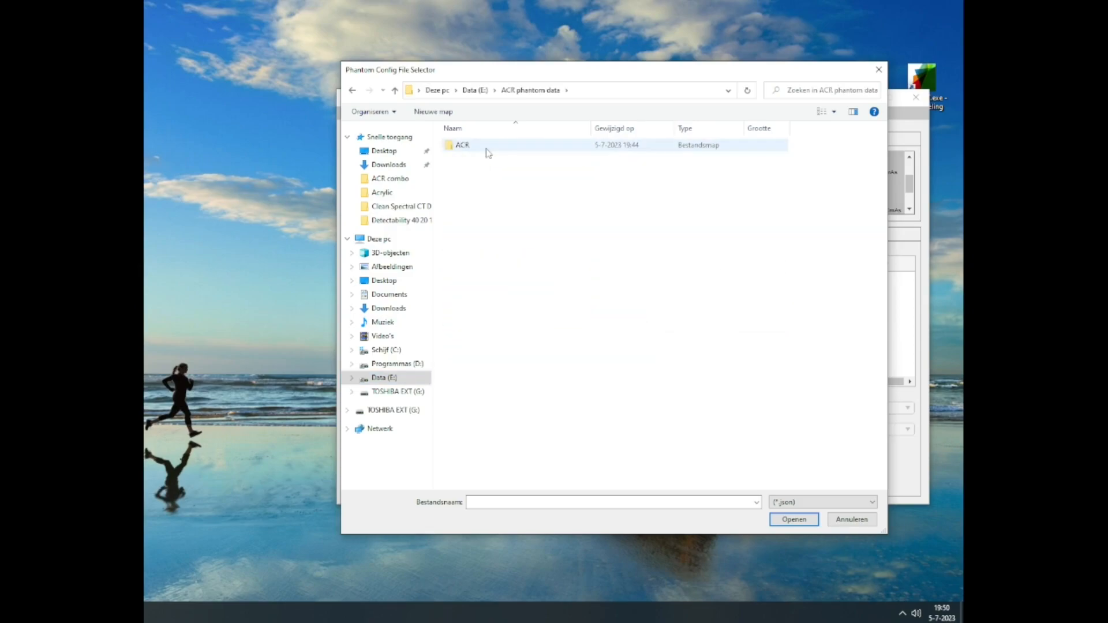
pyautogui.doubleClick(488, 152)
pyautogui.scroll(-8, 635, 389)
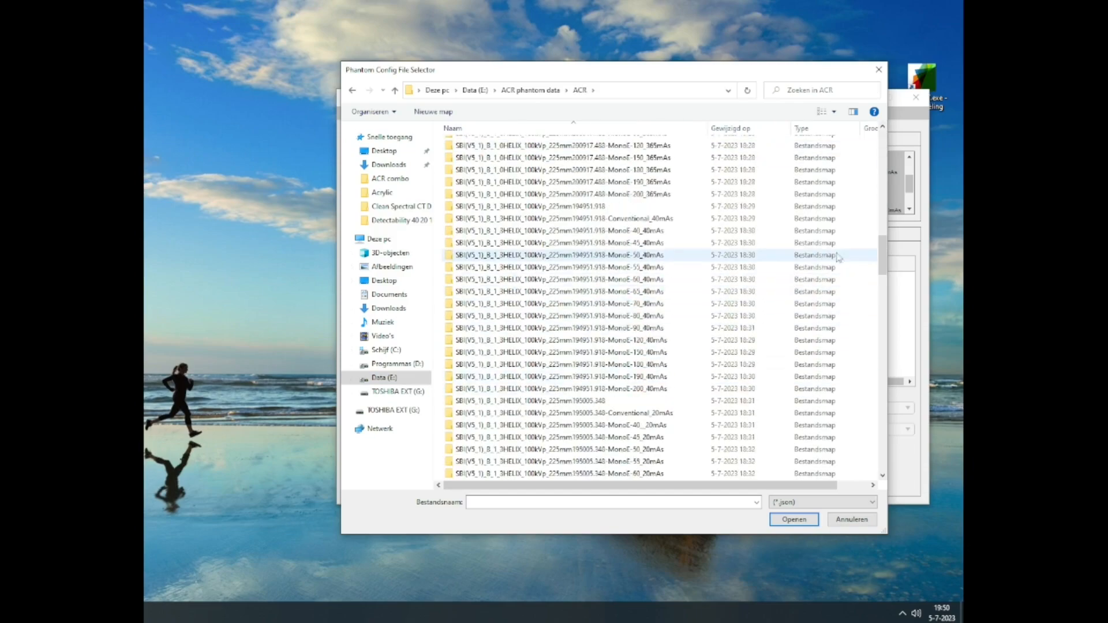
pyautogui.moveTo(882, 247); pyautogui.dragTo(881, 450)
pyautogui.click(610, 473)
pyautogui.click(792, 521)
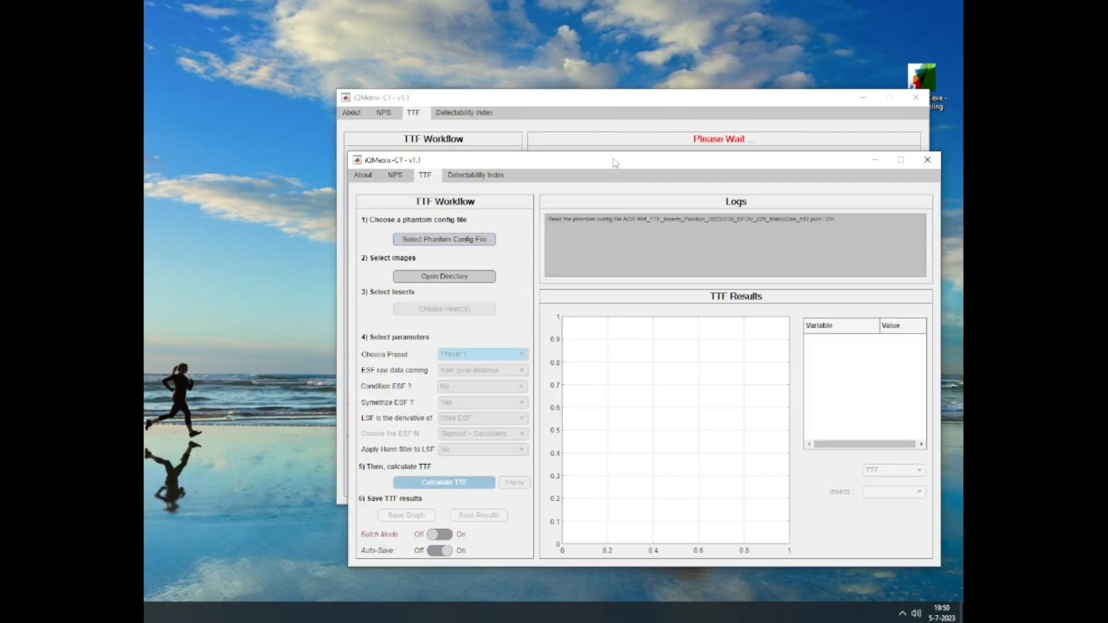
pyautogui.moveTo(636, 175); pyautogui.dragTo(589, 171)
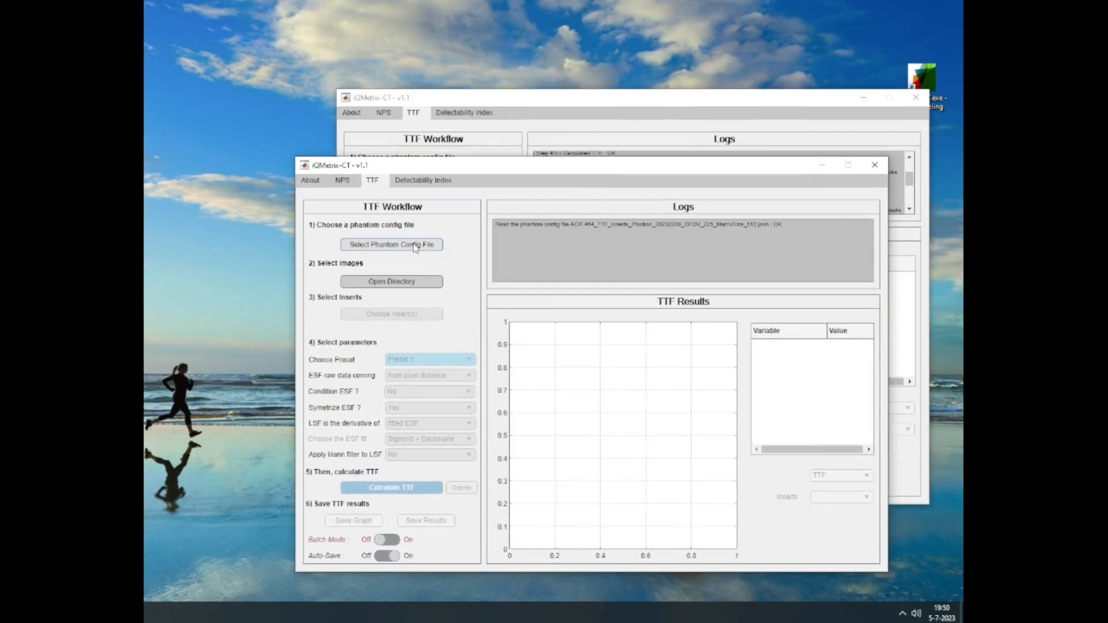
pyautogui.moveTo(779, 166); pyautogui.dragTo(815, 182)
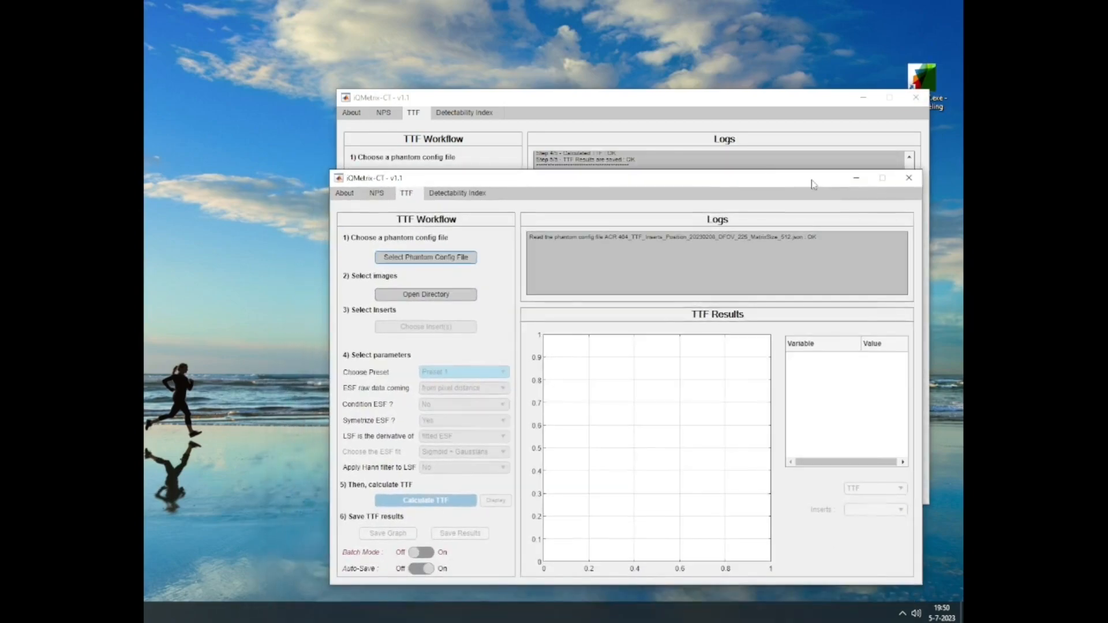
# Load the Conventional_10mAs folder of series 195756.951 as the images in the second instance.
pyautogui.click(445, 298)
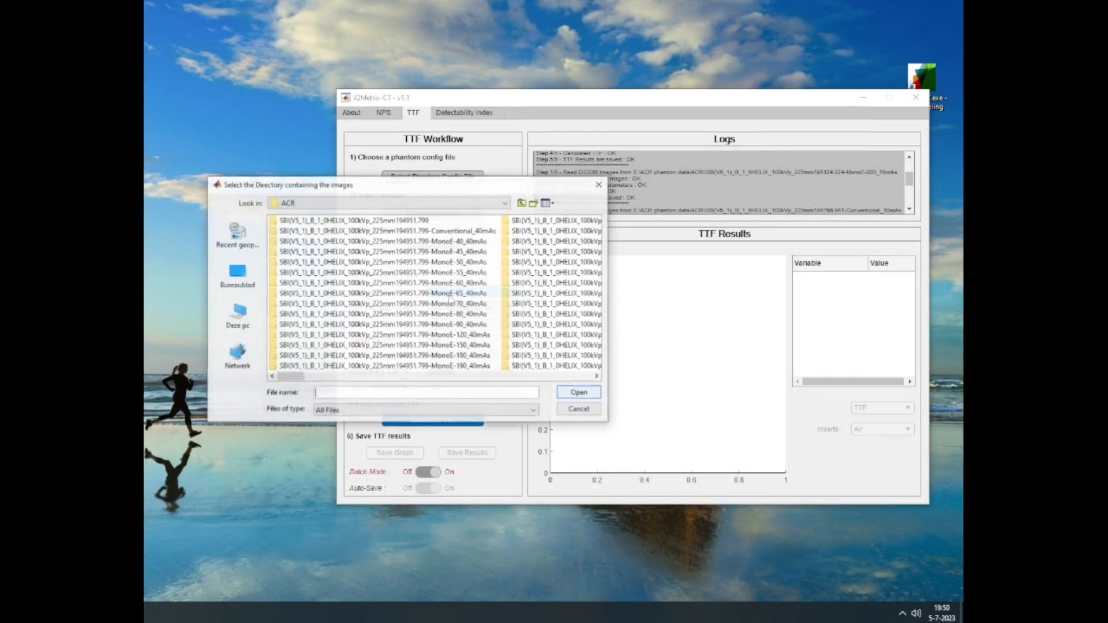
pyautogui.moveTo(487, 184); pyautogui.dragTo(632, 193)
pyautogui.scroll(-5, 632, 286)
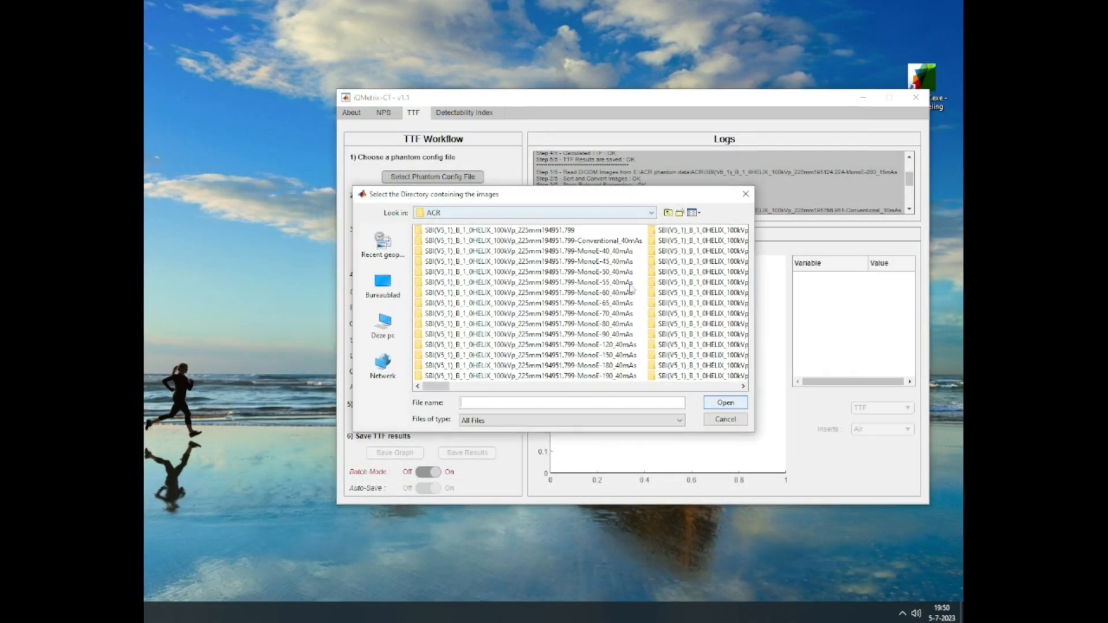
pyautogui.scroll(-10, 632, 288)
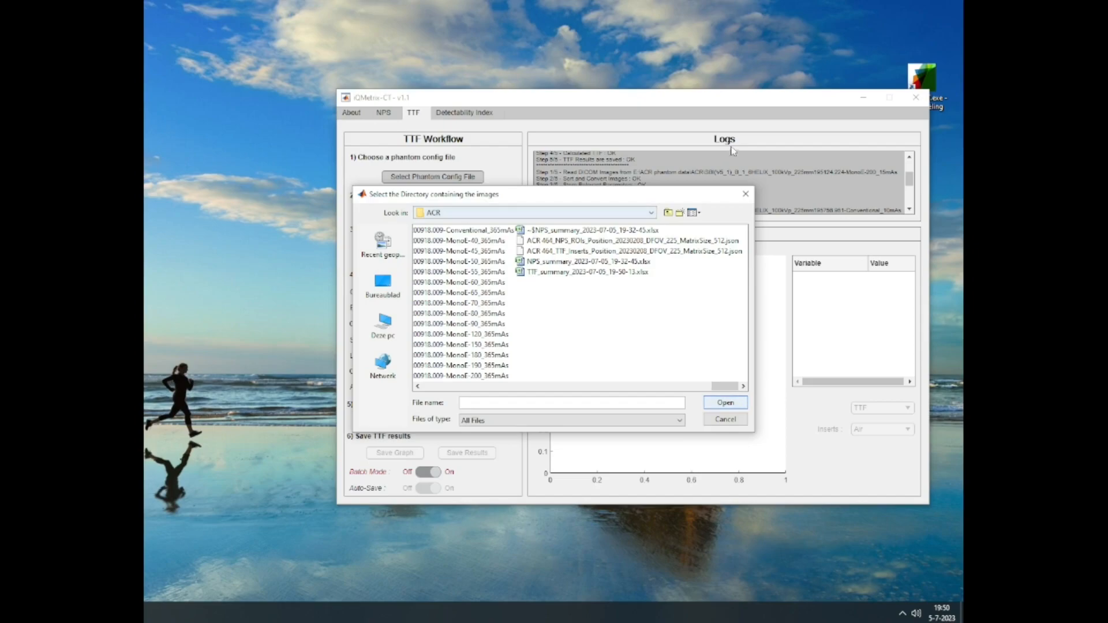
pyautogui.moveTo(640, 195); pyautogui.dragTo(649, 210)
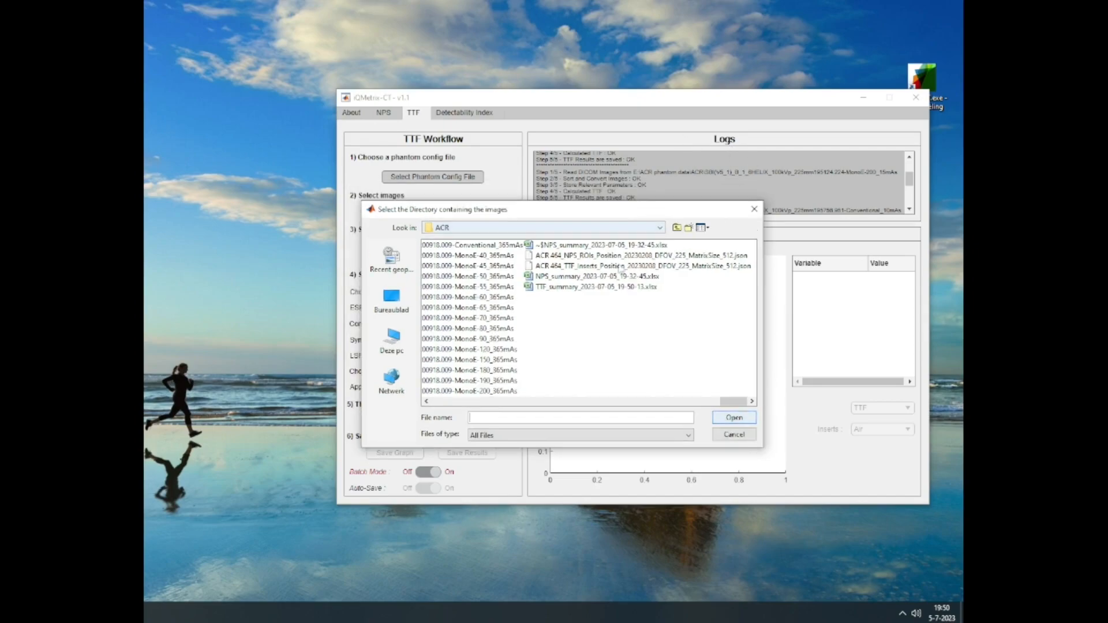
pyautogui.scroll(5, 519, 337)
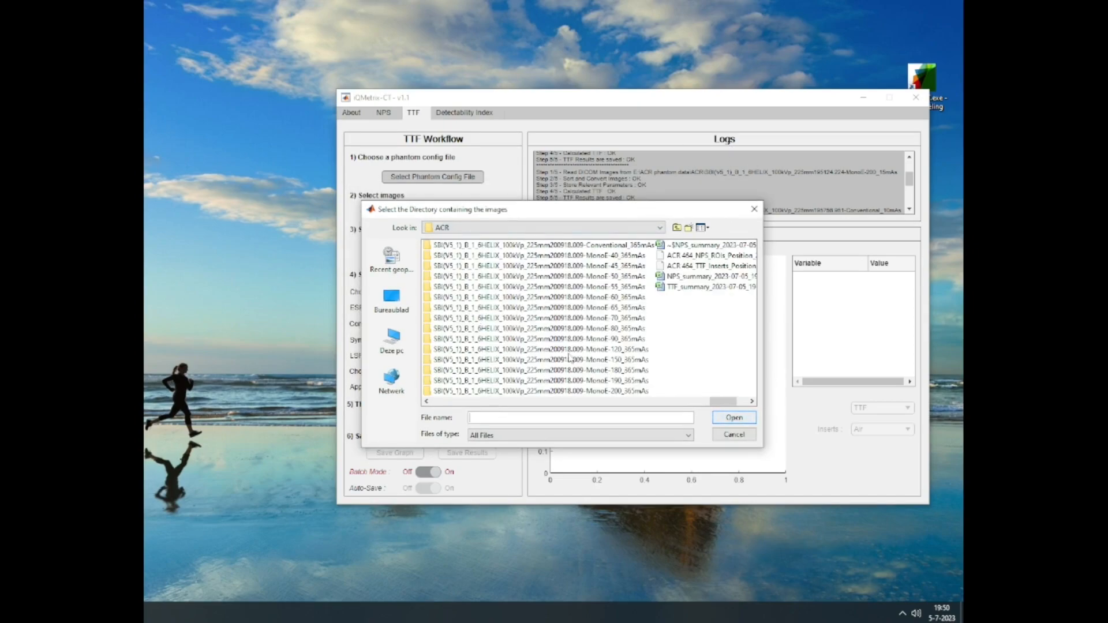
pyautogui.scroll(2, 568, 358)
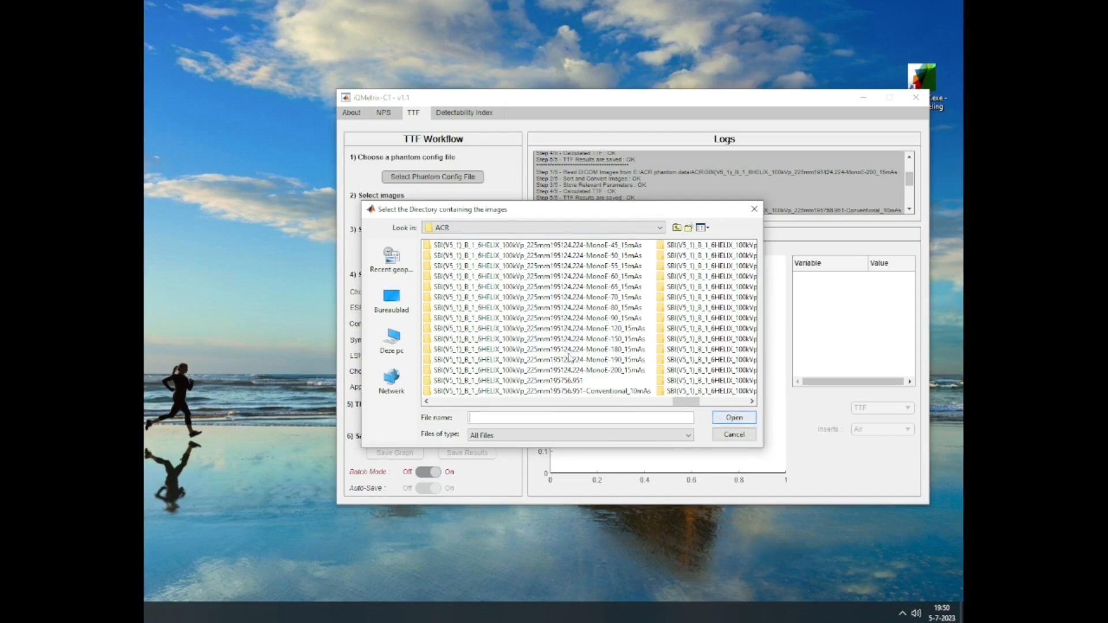
pyautogui.moveTo(681, 448); pyautogui.dragTo(681, 546)
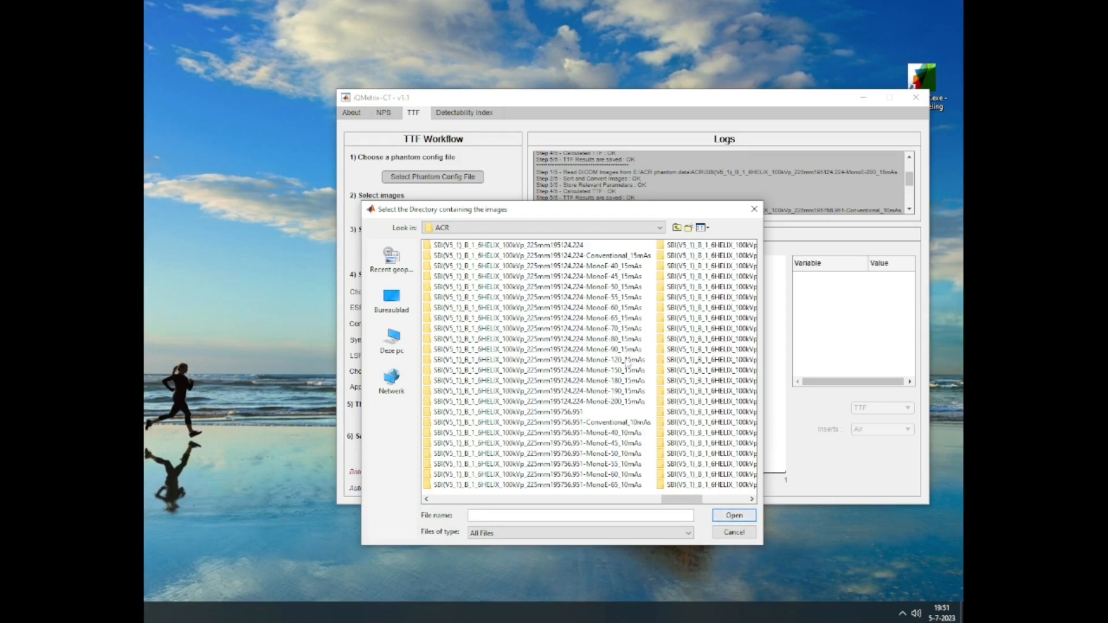
pyautogui.scroll(-5, 891, 184)
pyautogui.scroll(-1, 891, 180)
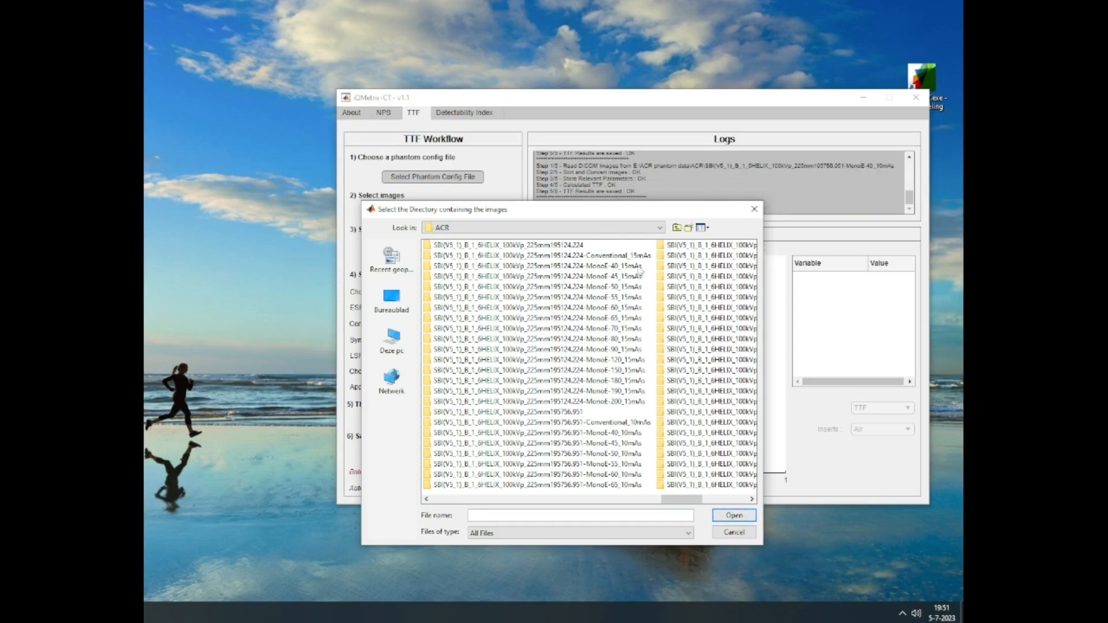
pyautogui.moveTo(600, 208)
pyautogui.mouseDown()
pyautogui.moveTo(647, 210)
pyautogui.moveTo(602, 206)
pyautogui.mouseUp()
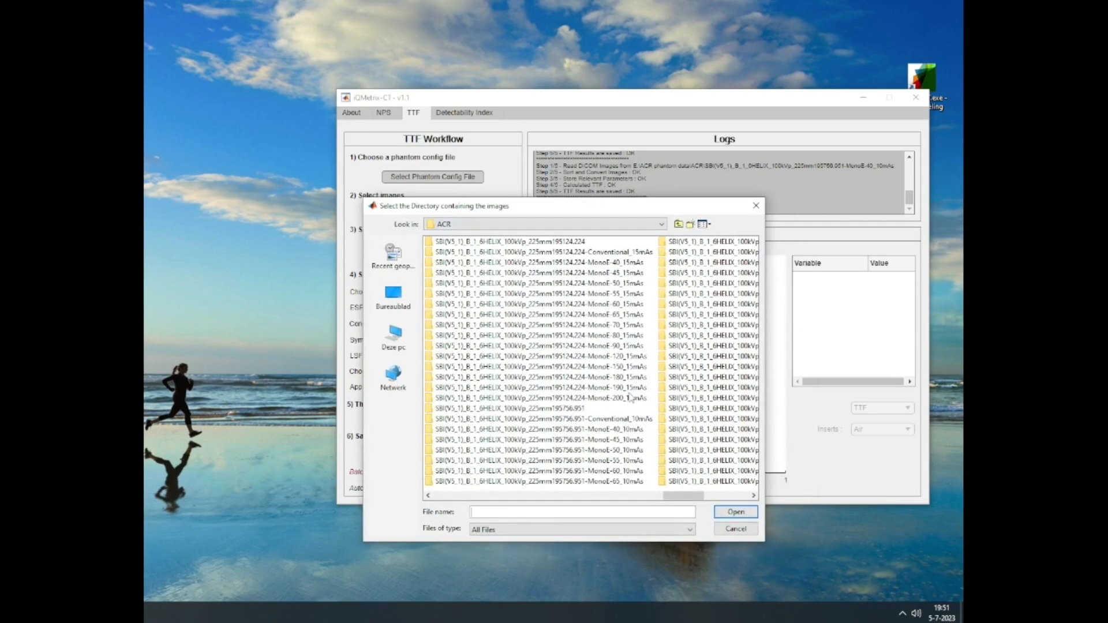
pyautogui.click(619, 422)
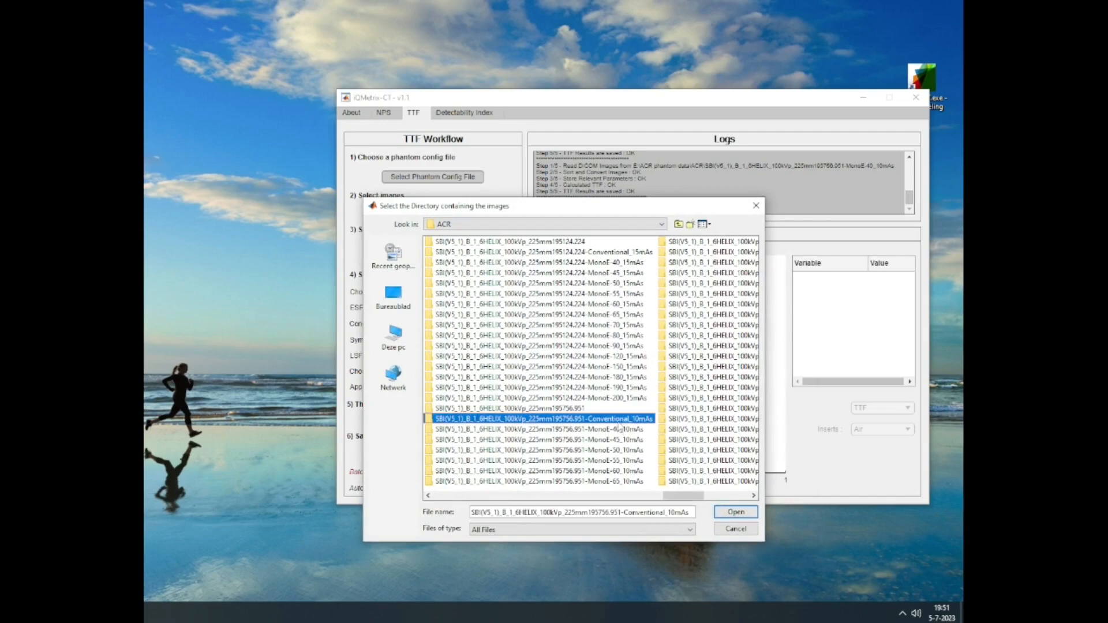
pyautogui.click(748, 515)
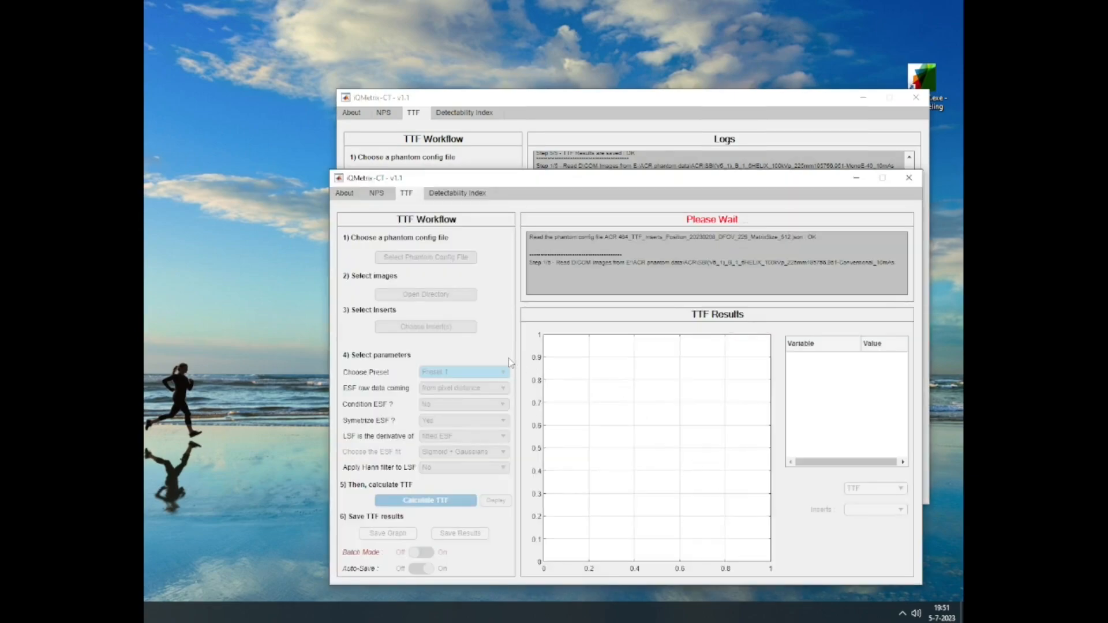
pyautogui.moveTo(518, 178); pyautogui.dragTo(513, 213)
# In the batch-mode window, load the TTF inserts position JSON for DFOV 225 and matrix size 512 again.
pyautogui.click(472, 175)
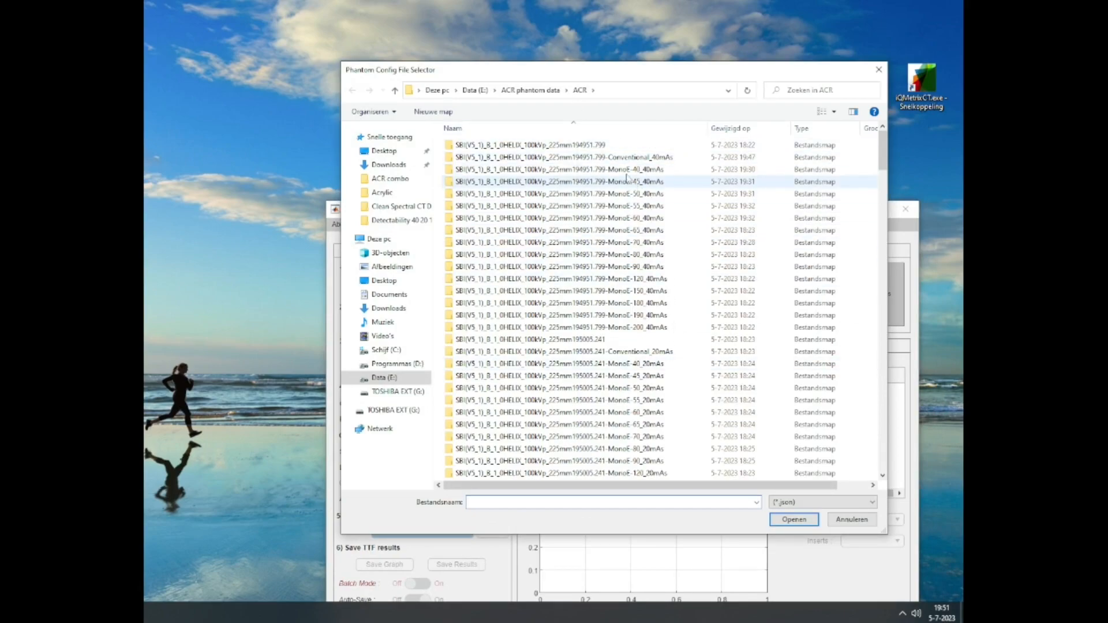
pyautogui.scroll(-20, 638, 336)
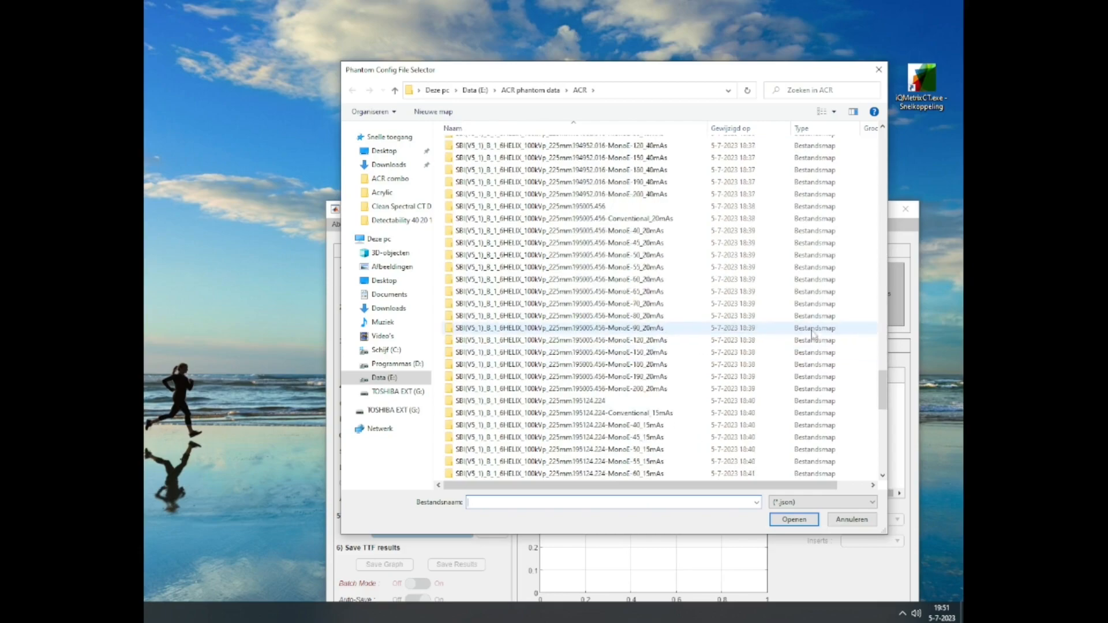
pyautogui.scroll(-20, 874, 373)
pyautogui.click(667, 473)
pyautogui.click(783, 521)
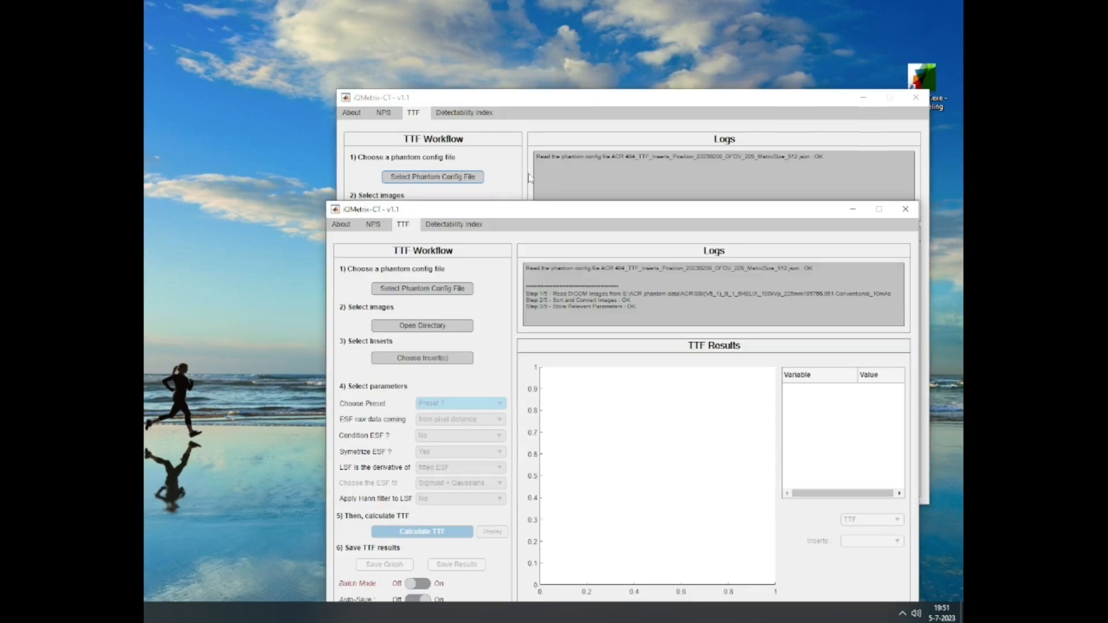
# Load the MonoE-200_15mAs folder of series 195124.224 as the image directory in the batch-mode window.
pyautogui.click(457, 215)
pyautogui.scroll(-10, 598, 265)
pyautogui.scroll(2, 586, 261)
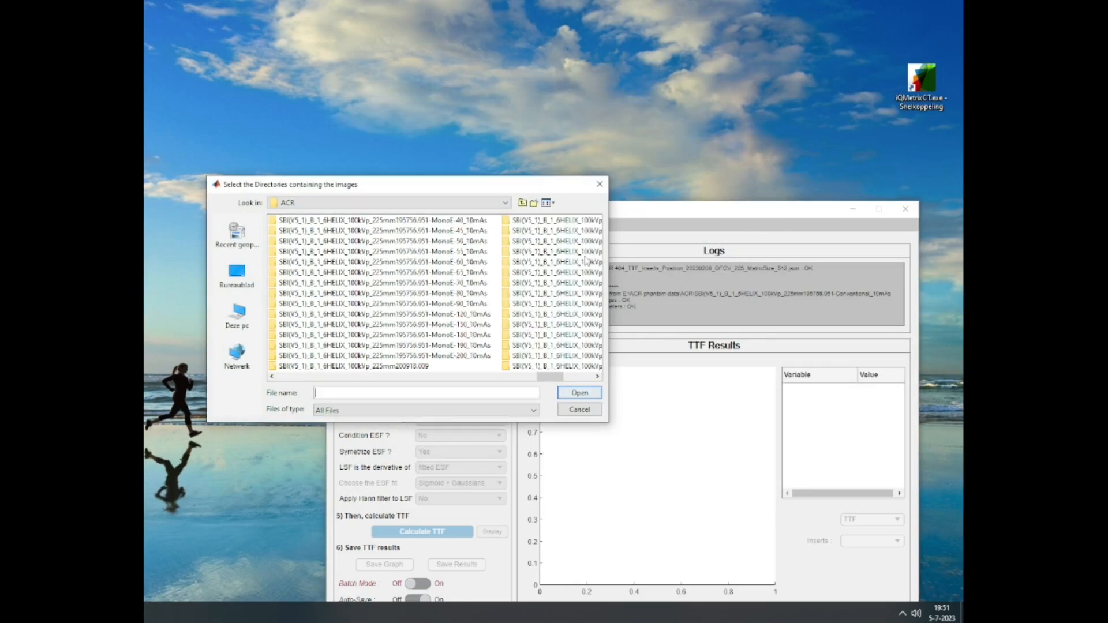
pyautogui.hscroll(-2, 503, 352)
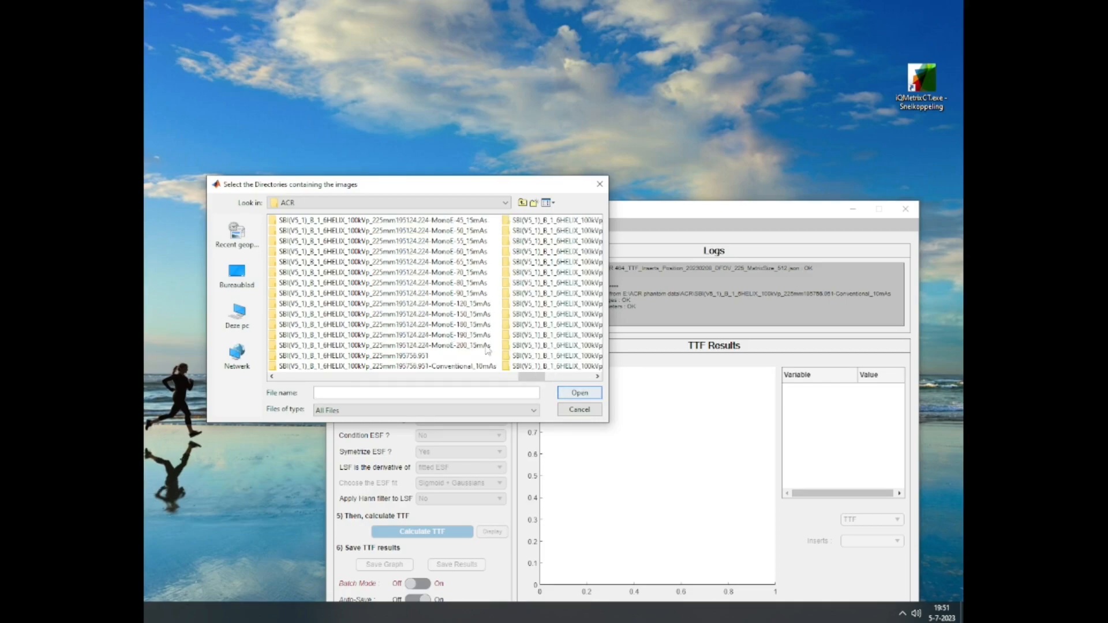
pyautogui.click(485, 345)
pyautogui.click(583, 394)
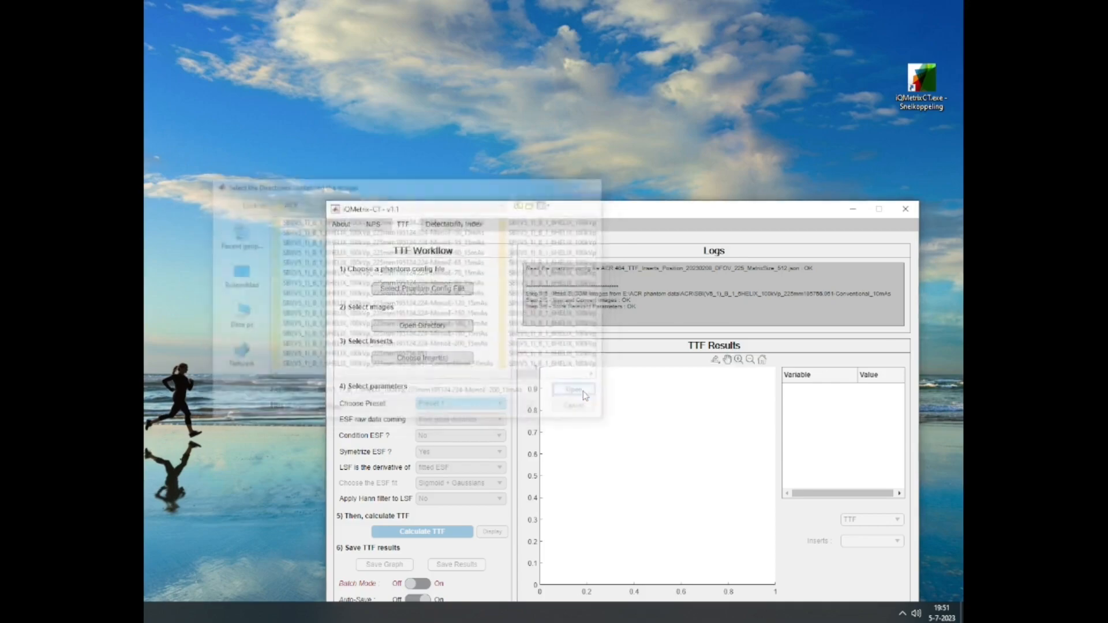
# Arrange the two windows one above the other and choose the Air insert for the Conventional_10mAs images.
pyautogui.moveTo(674, 96); pyautogui.dragTo(609, 403)
pyautogui.moveTo(653, 219); pyautogui.dragTo(634, 27)
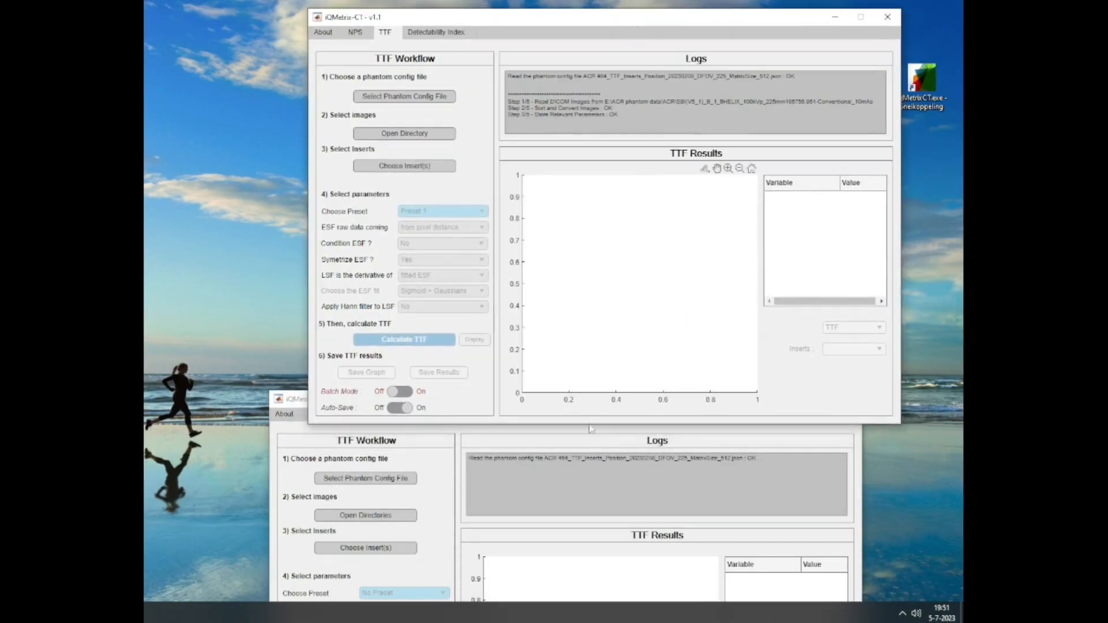
pyautogui.click(590, 425)
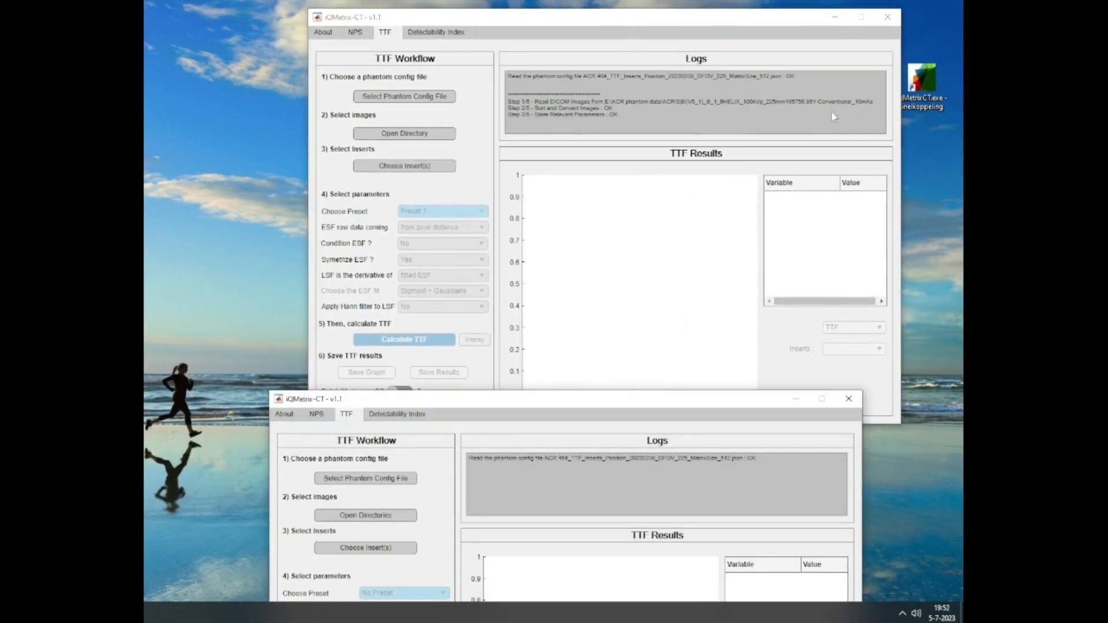
pyautogui.click(455, 169)
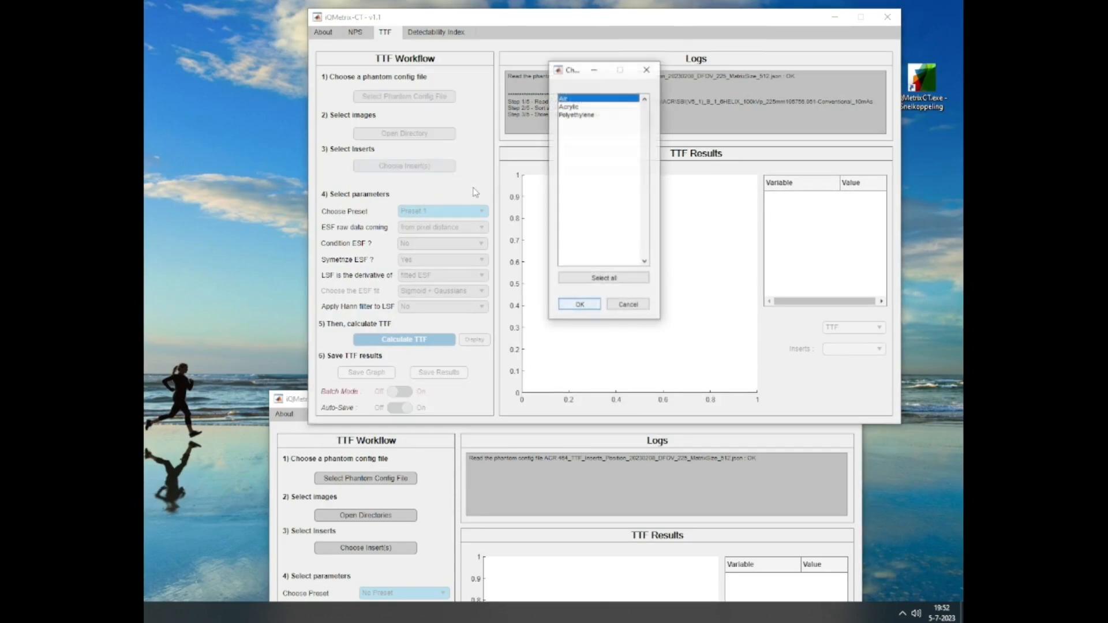
pyautogui.click(579, 305)
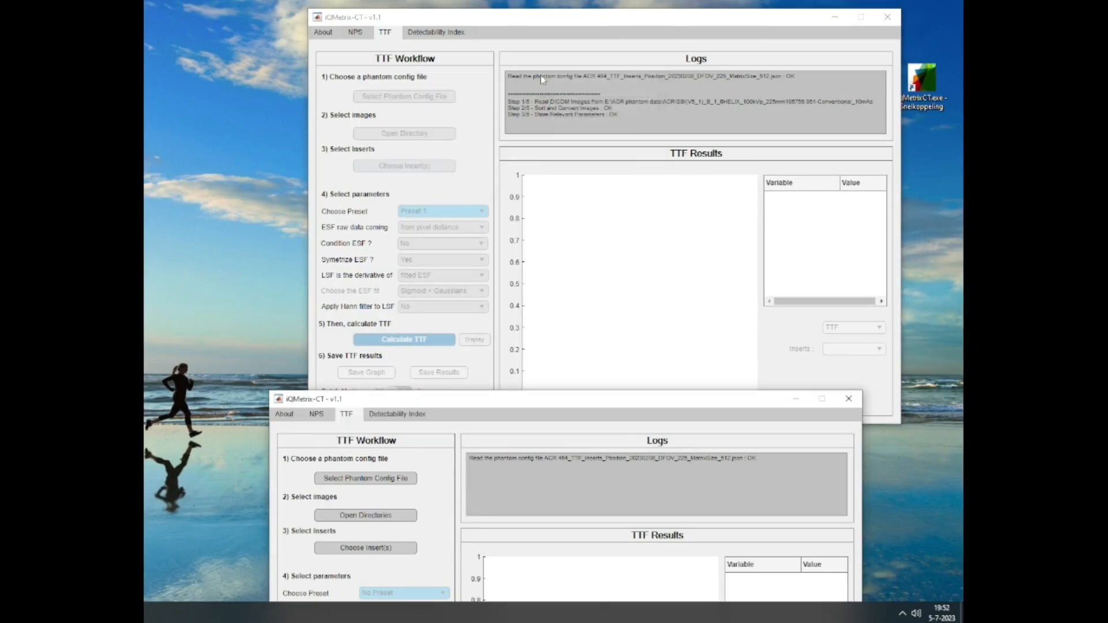
# Choose the Air insert in the batch-mode window.
pyautogui.moveTo(468, 403); pyautogui.dragTo(494, 267)
pyautogui.click(390, 414)
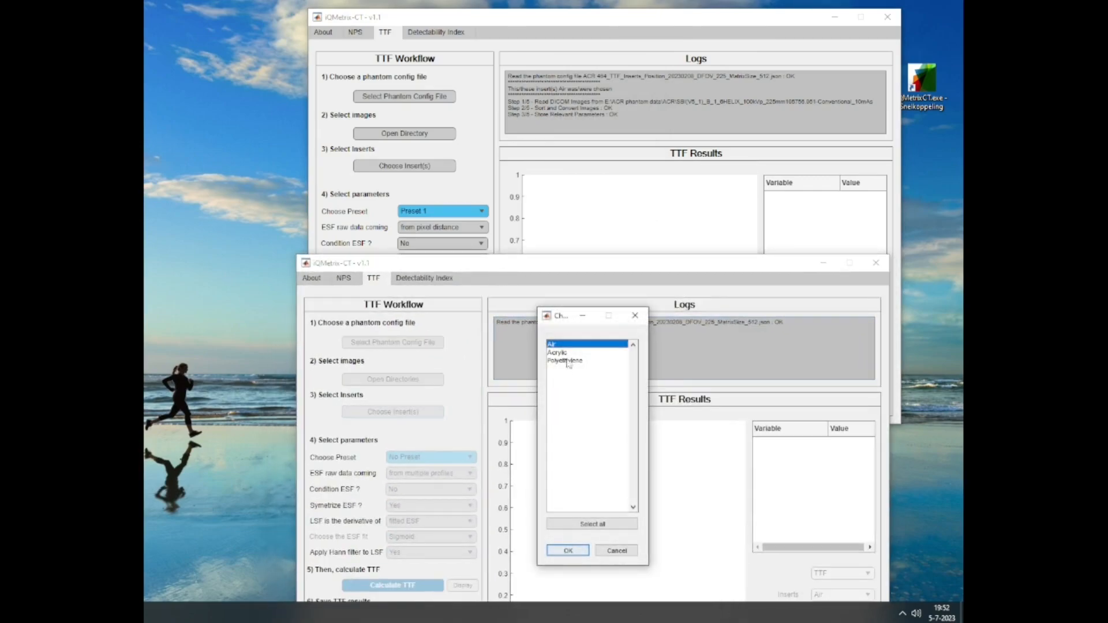
pyautogui.click(567, 550)
pyautogui.click(560, 507)
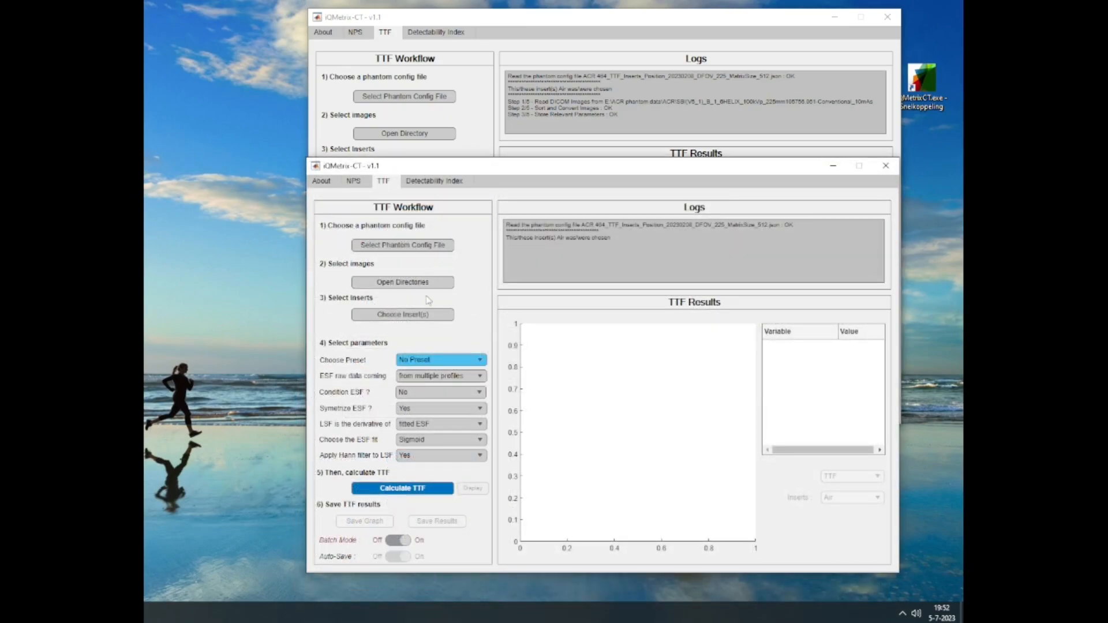
# Turn off Batch Mode in the batch window and place that window below the Conventional_10mAs one.
pyautogui.click(398, 541)
pyautogui.moveTo(478, 166); pyautogui.dragTo(458, 469)
pyautogui.moveTo(526, 476); pyautogui.dragTo(553, 423)
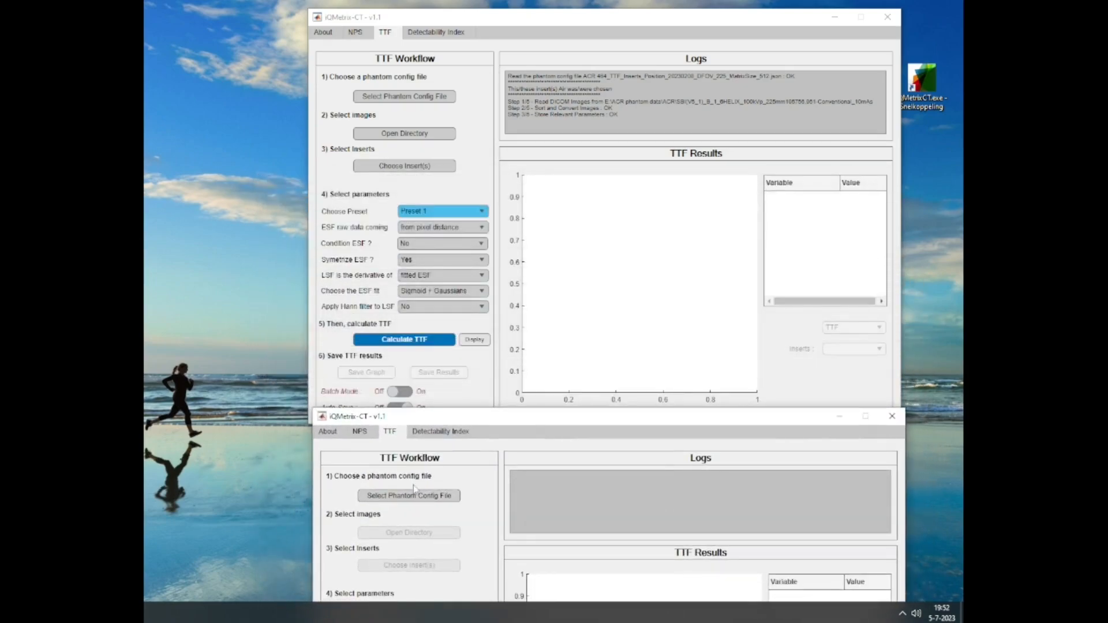
# Load ACR 464_TTF_Inserts_Position_20230208_DFOV_225_MatrixSize_512.json as the phantom config in the lower window.
pyautogui.click(416, 498)
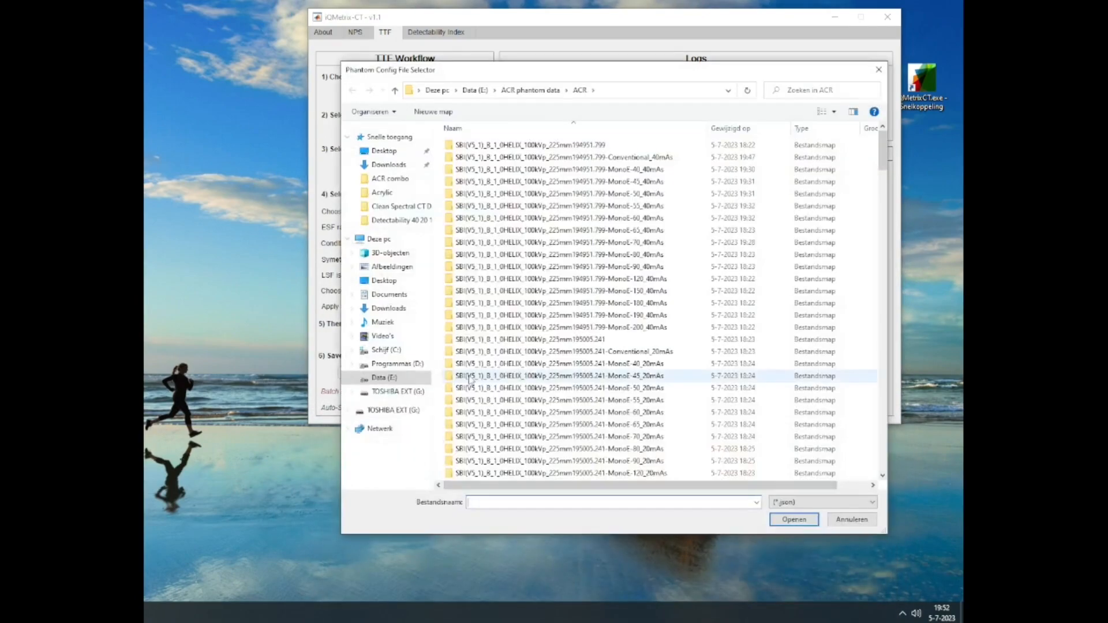
pyautogui.scroll(-8, 643, 284)
pyautogui.moveTo(883, 208); pyautogui.dragTo(839, 474)
pyautogui.click(688, 474)
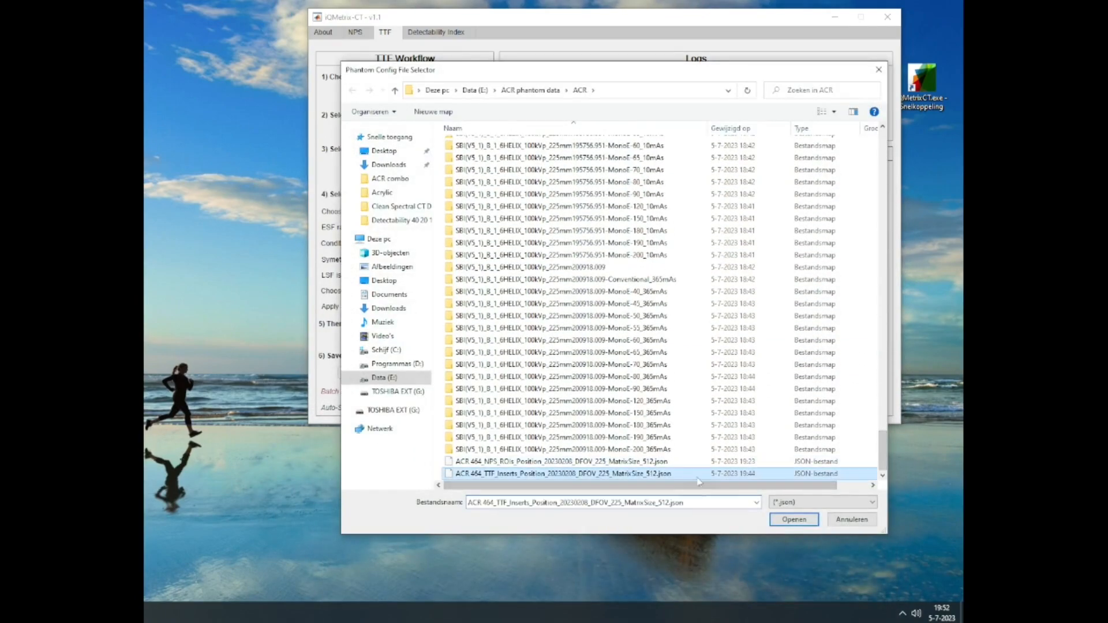
pyautogui.click(776, 515)
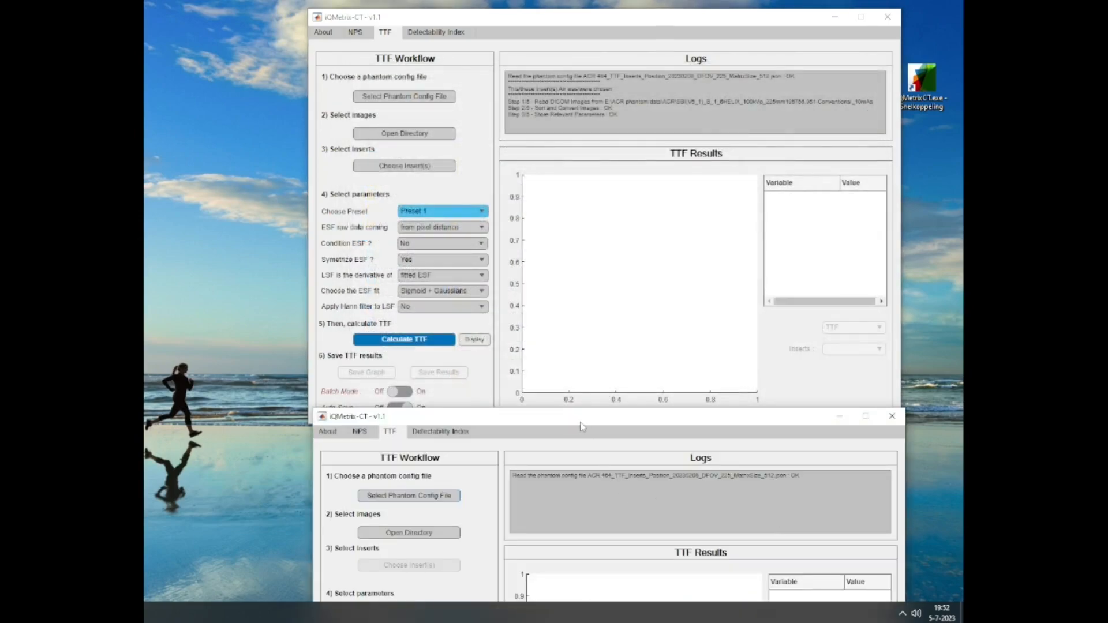
# Move the lower window up and load the MonoE-200_15mAs folder of series 195124.224 as its image directory.
pyautogui.moveTo(573, 422); pyautogui.dragTo(572, 261)
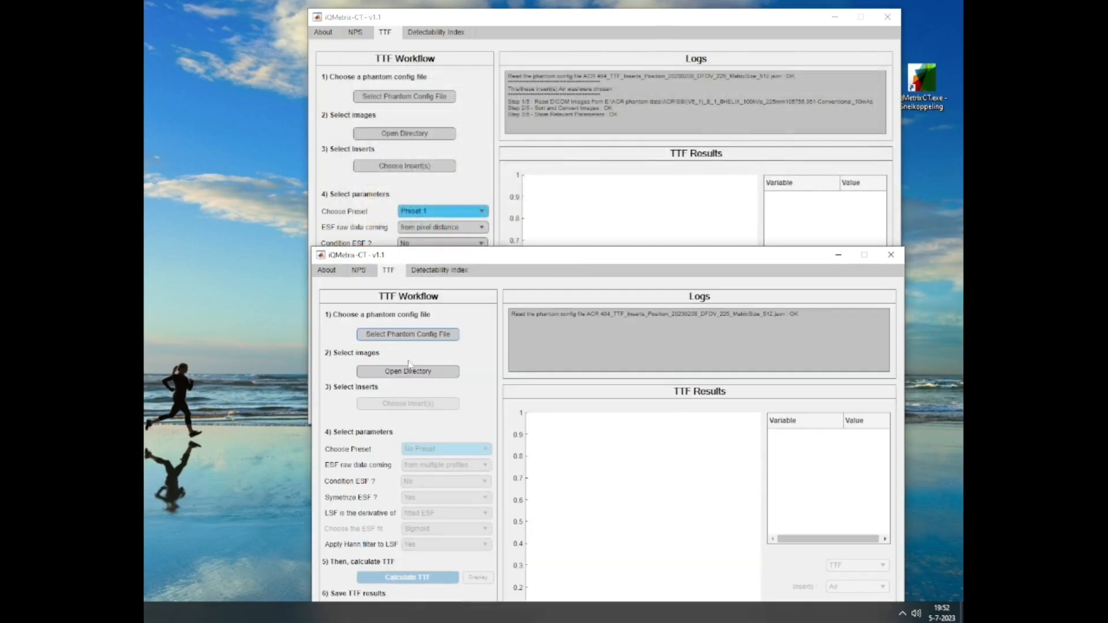
pyautogui.click(423, 373)
pyautogui.scroll(-10, 586, 263)
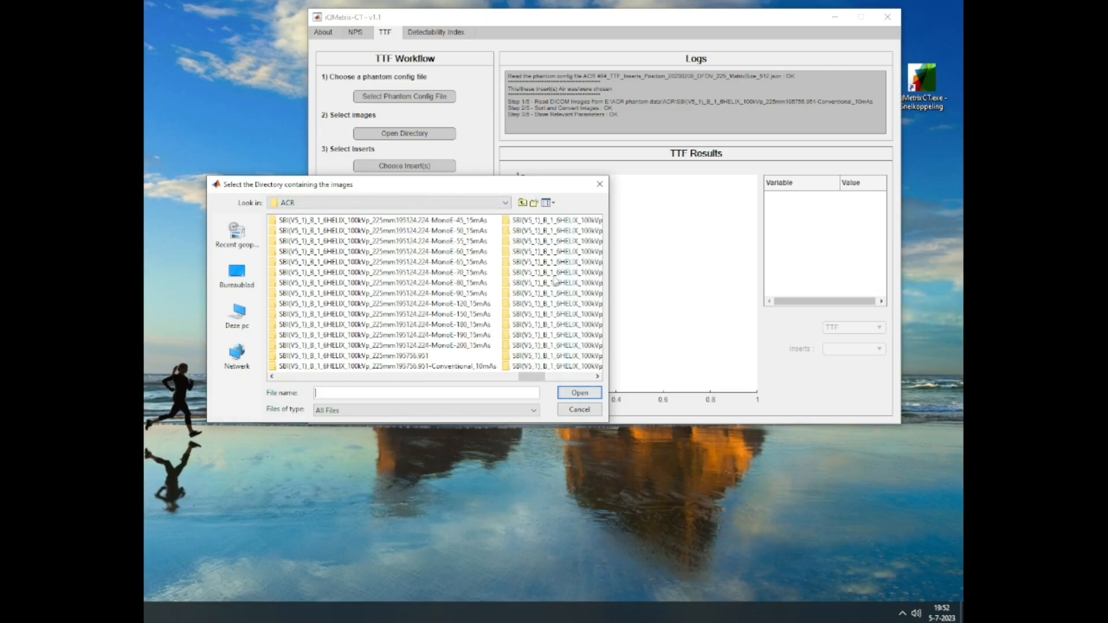
pyautogui.click(465, 345)
pyautogui.click(579, 393)
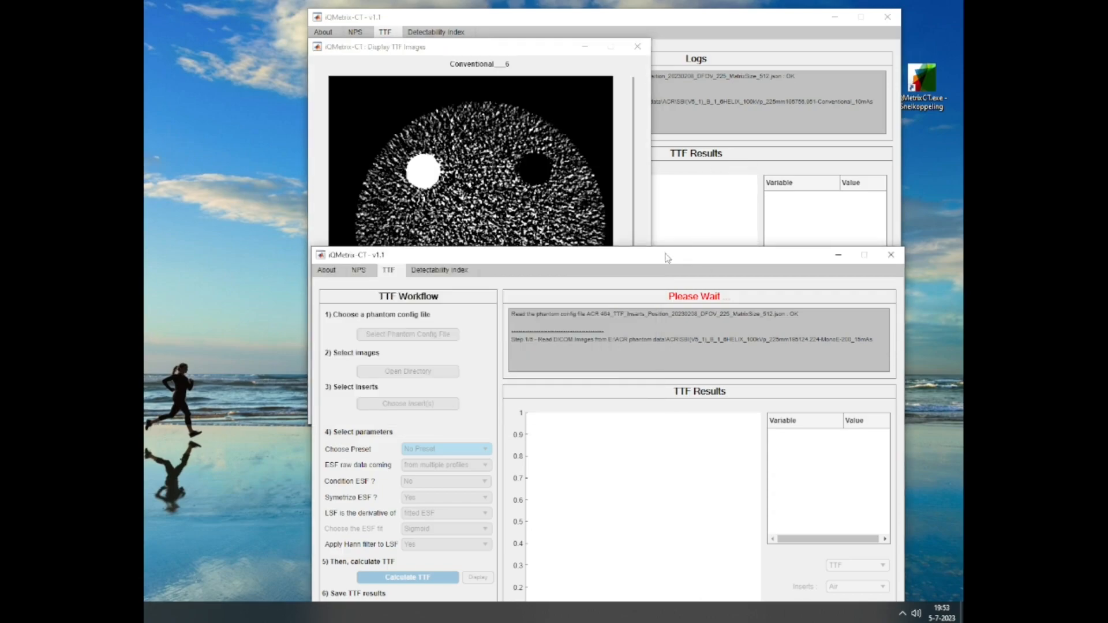
# Bring the whole MonoE-200_15mAs window into view and choose the Air insert for its images.
pyautogui.moveTo(609, 238); pyautogui.dragTo(595, 129)
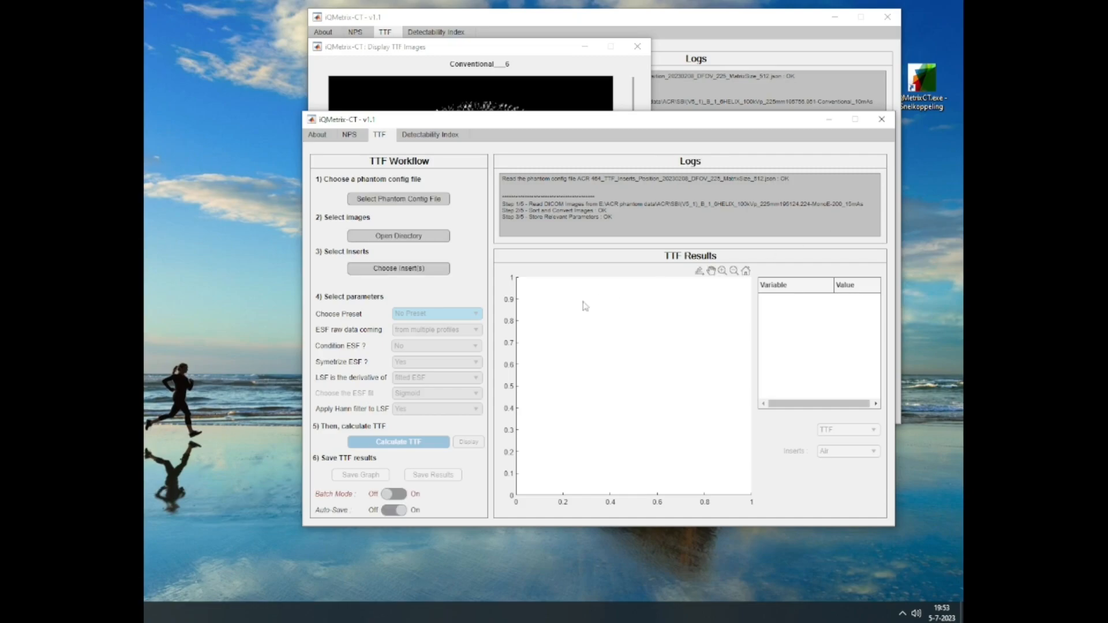
pyautogui.click(413, 271)
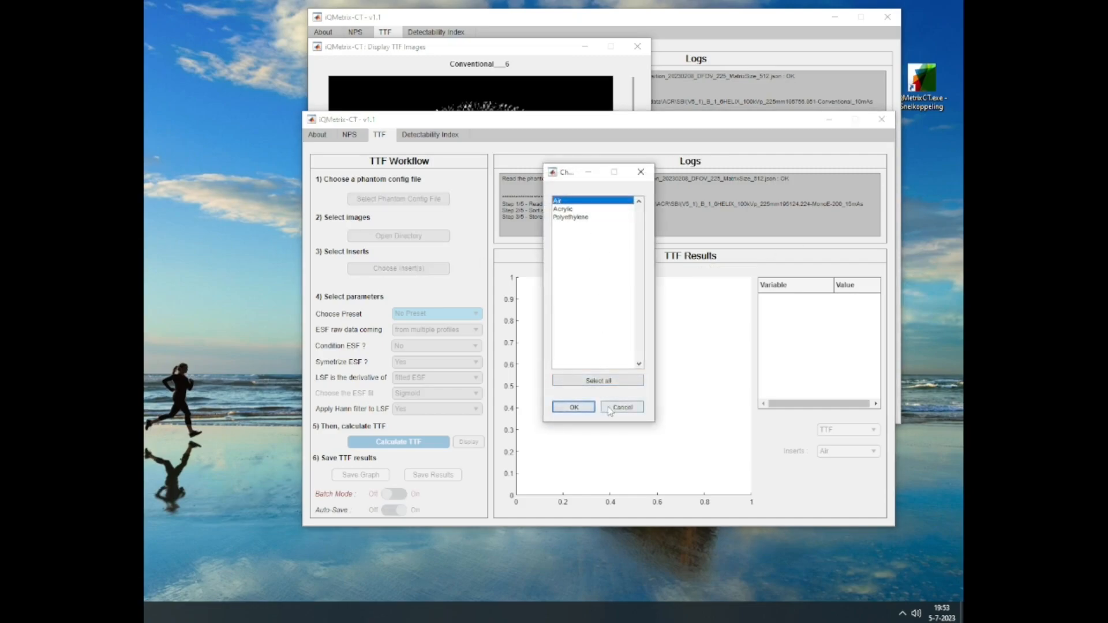
pyautogui.click(589, 407)
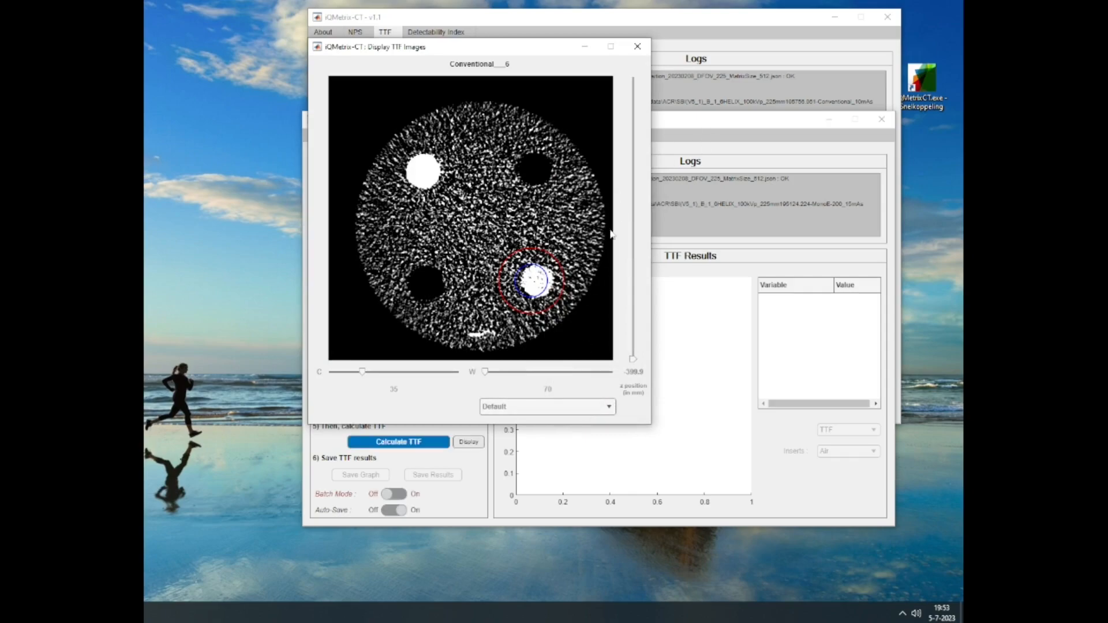
# Set the Conventional image display to Soft Tissue, and display the MonoE200keV images with the same Soft Tissue setting.
pyautogui.click(551, 405)
pyautogui.click(569, 350)
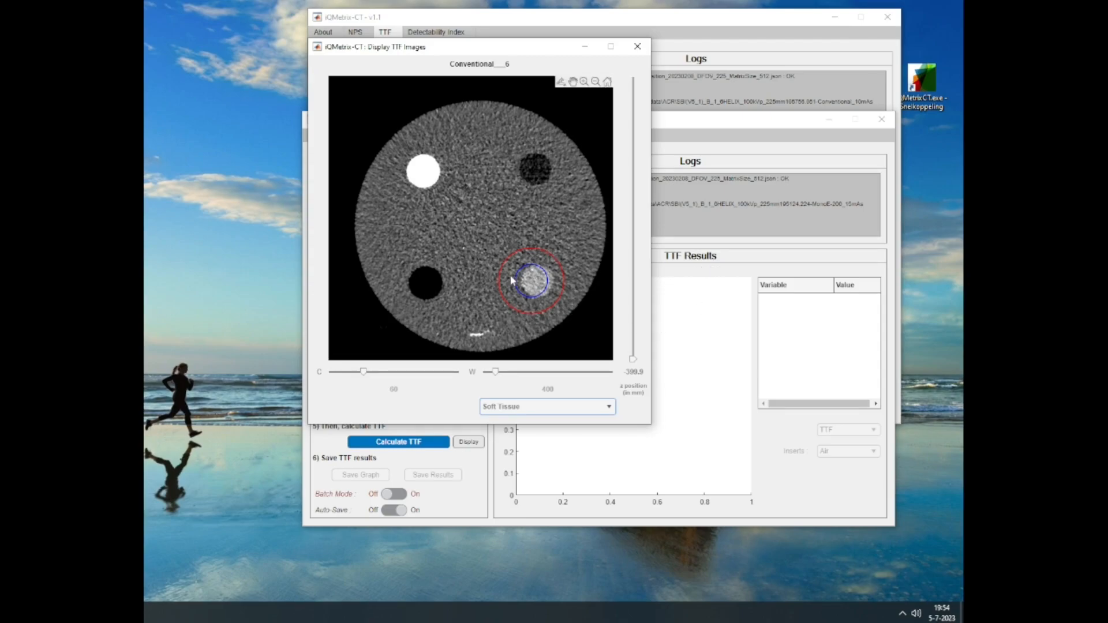
pyautogui.click(804, 474)
pyautogui.click(470, 443)
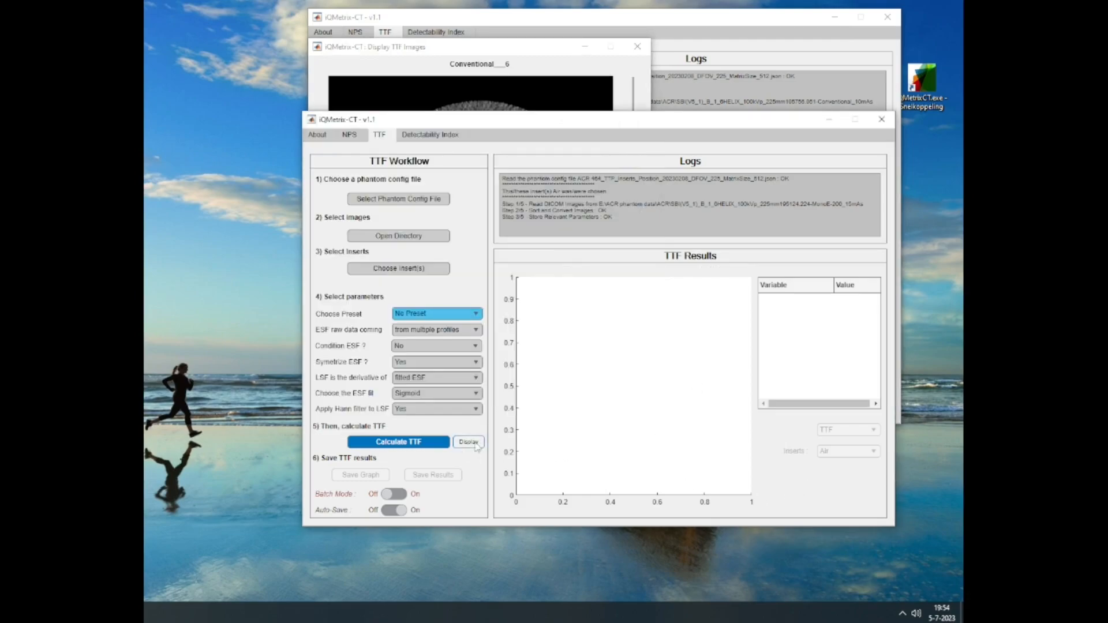
pyautogui.moveTo(508, 154); pyautogui.dragTo(601, 103)
pyautogui.click(674, 455)
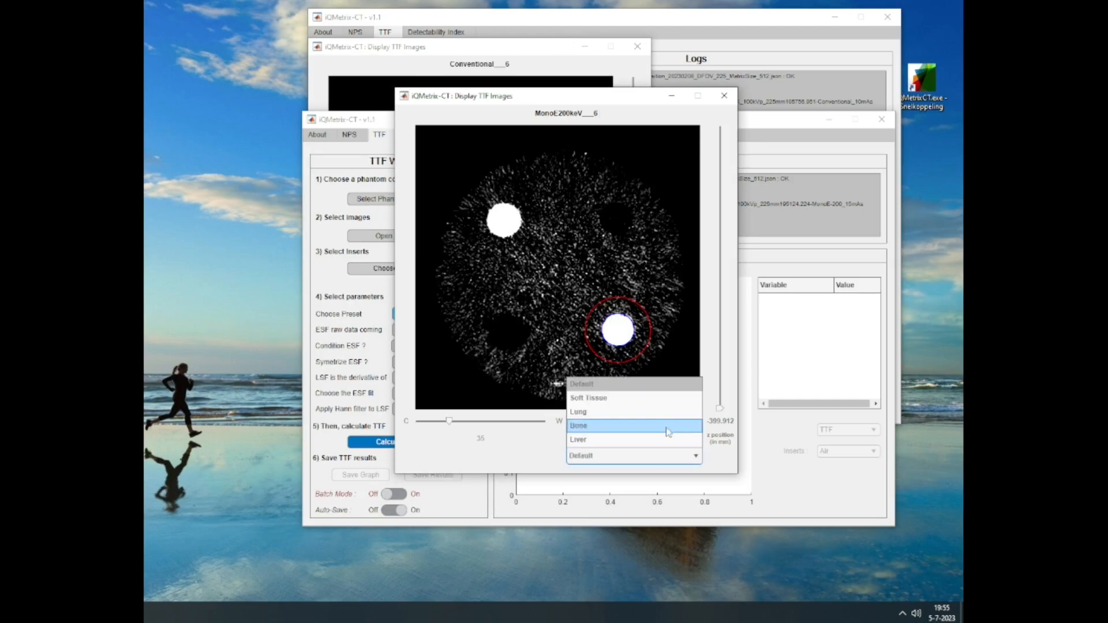
pyautogui.click(670, 401)
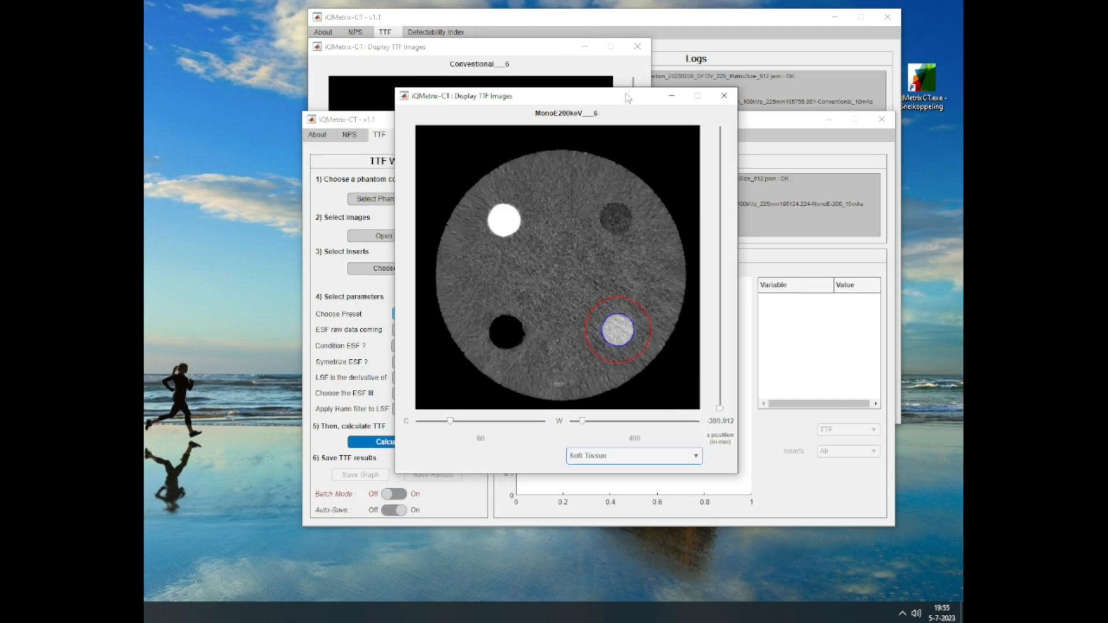
# Place the Conventional and MonoE200keV image displays side by side to compare the insert circles, and close both displays.
pyautogui.moveTo(628, 99); pyautogui.dragTo(730, 77)
pyautogui.click(549, 50)
pyautogui.moveTo(551, 47); pyautogui.dragTo(558, 77)
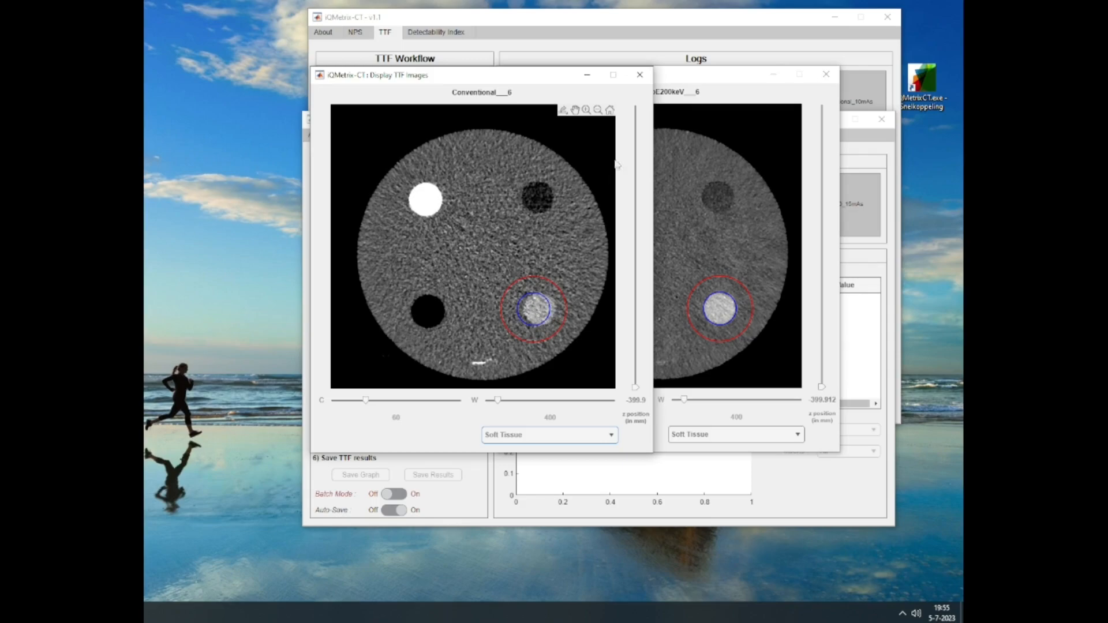
pyautogui.click(638, 81)
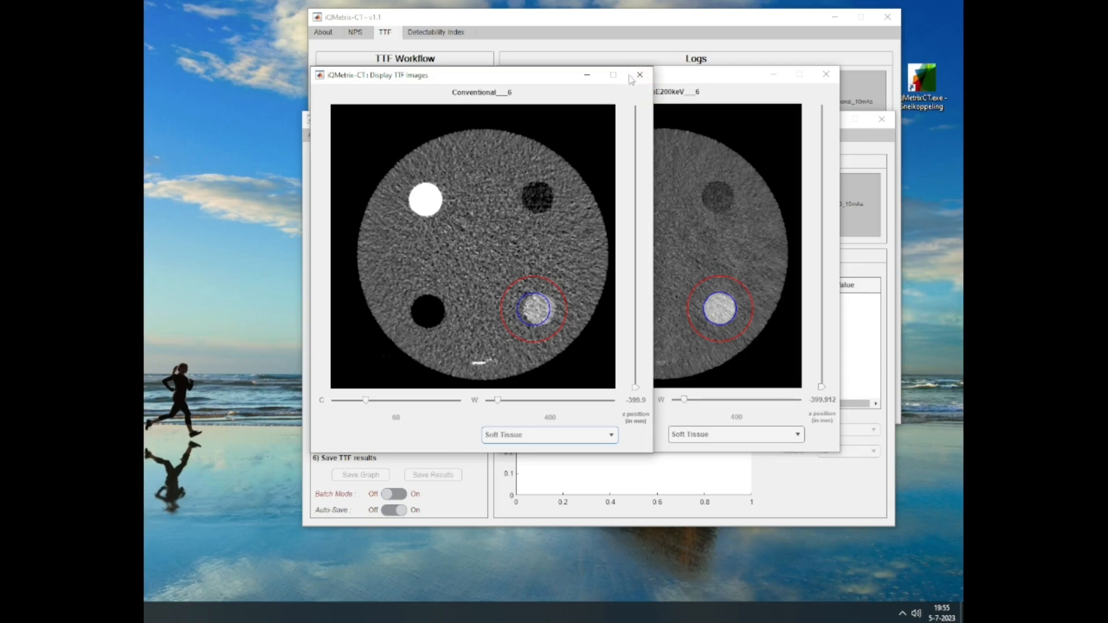
pyautogui.click(824, 81)
pyautogui.click(825, 81)
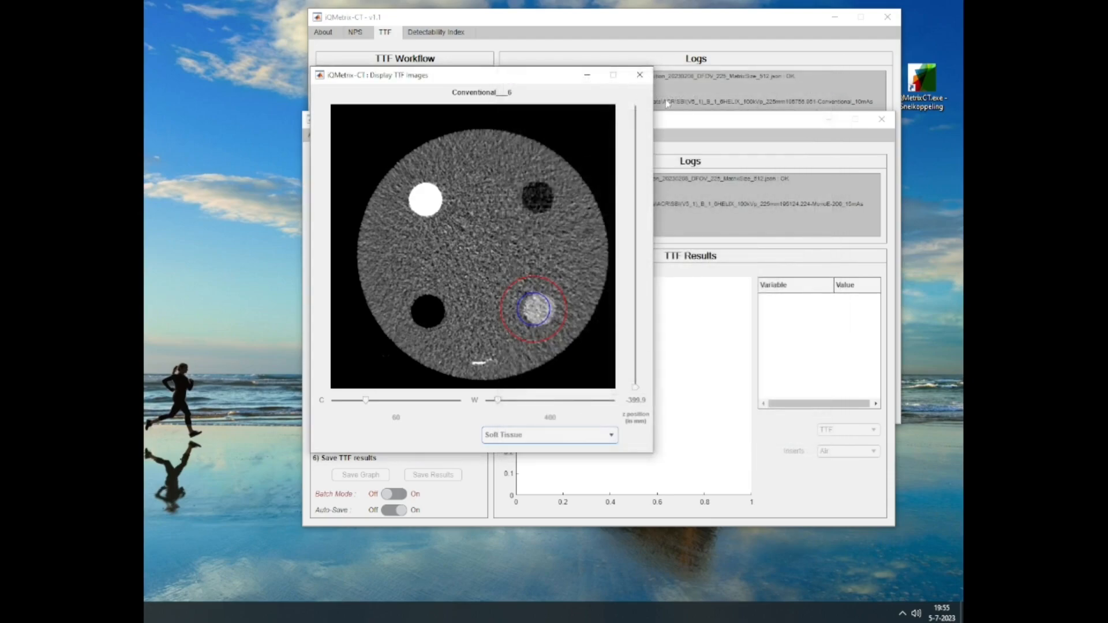
pyautogui.click(631, 84)
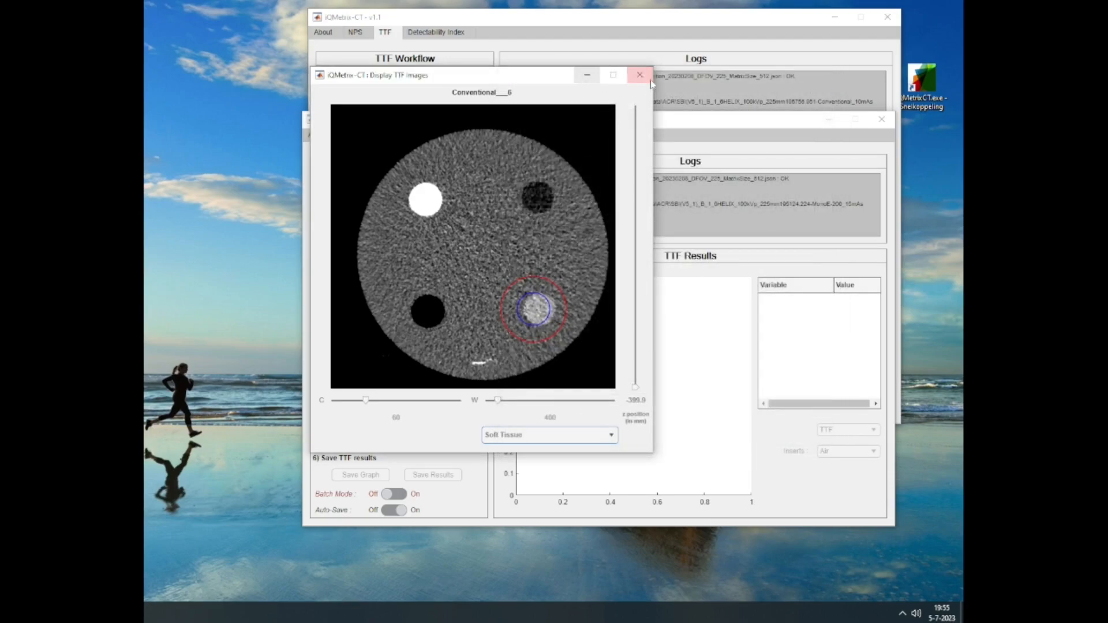
# Reload the ACR 464 TTF insert position JSON as phantom config in the window used for the Conventional_10mAs images.
pyautogui.click(443, 95)
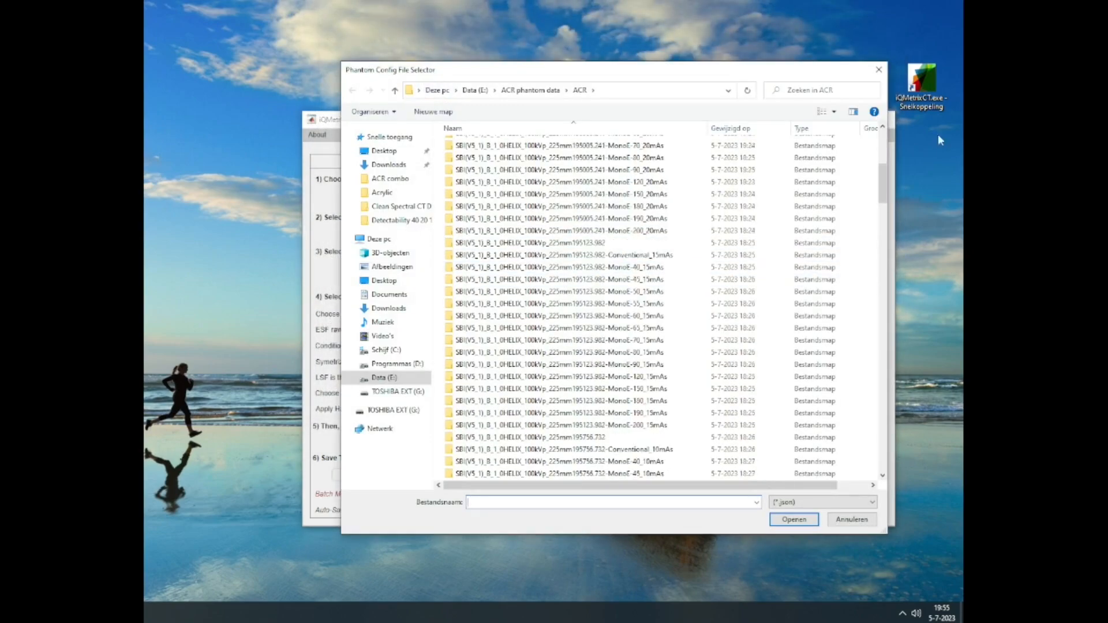
pyautogui.moveTo(883, 164); pyautogui.dragTo(888, 476)
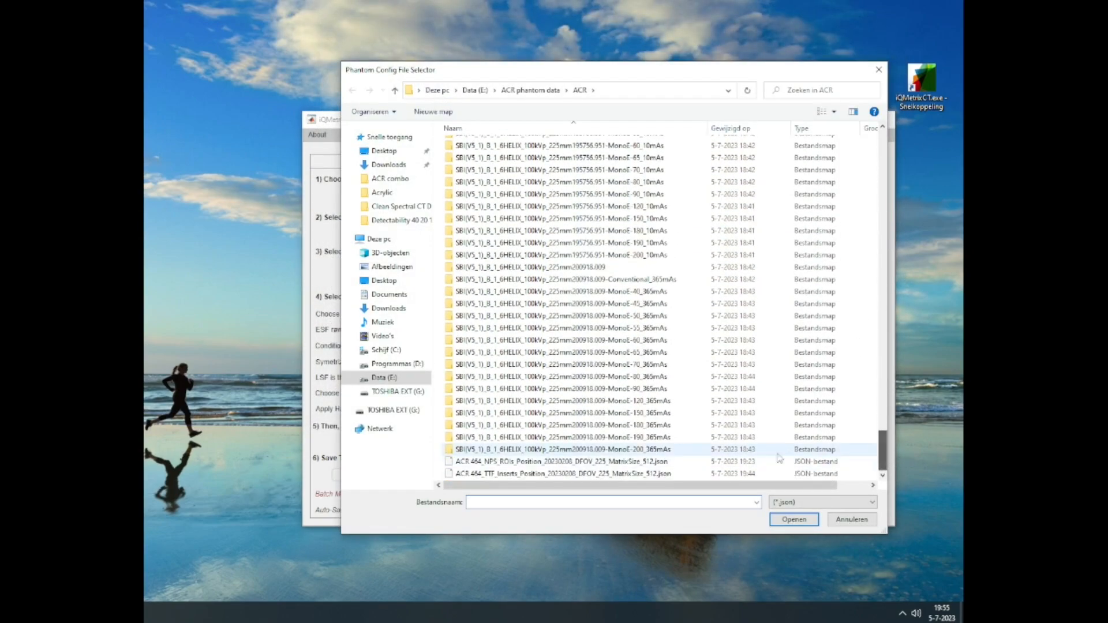
pyautogui.click(563, 474)
pyautogui.click(793, 519)
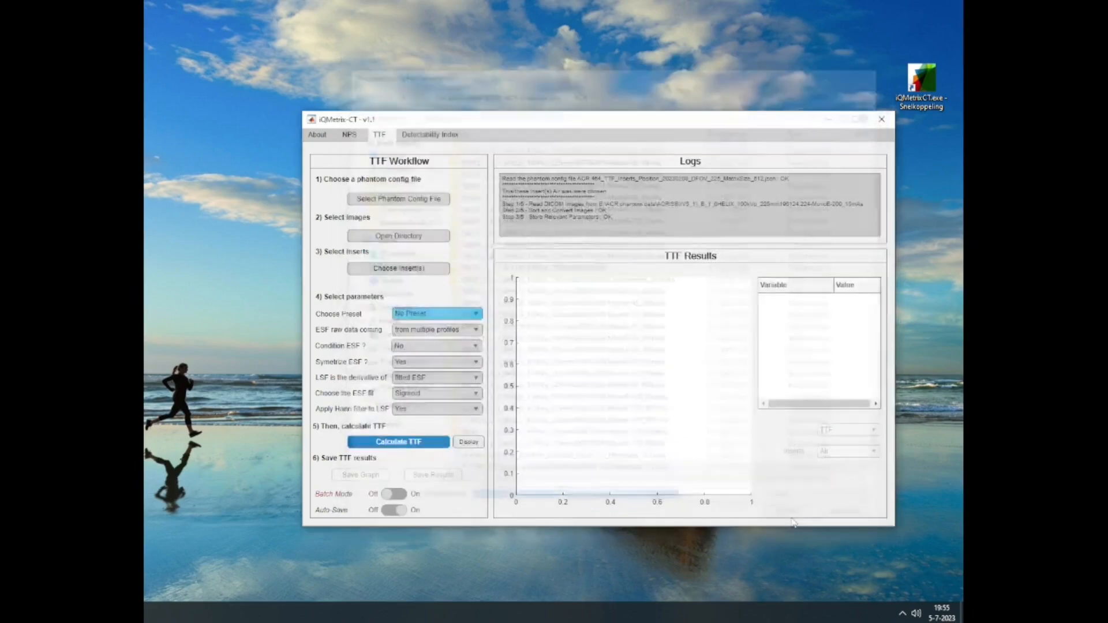
pyautogui.moveTo(501, 19); pyautogui.dragTo(545, 64)
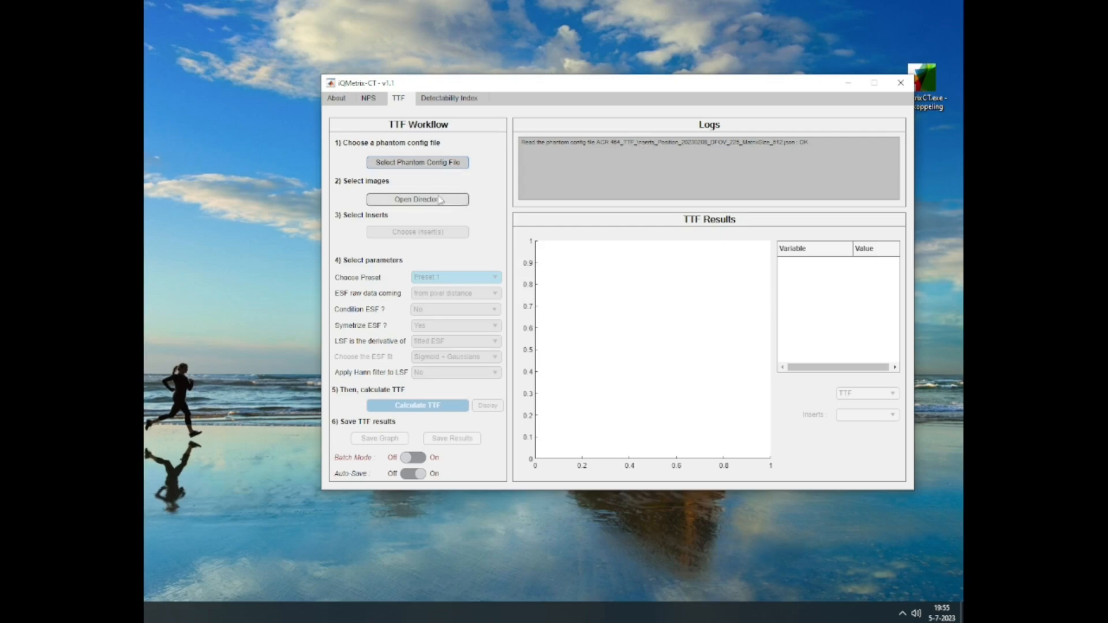
pyautogui.click(418, 199)
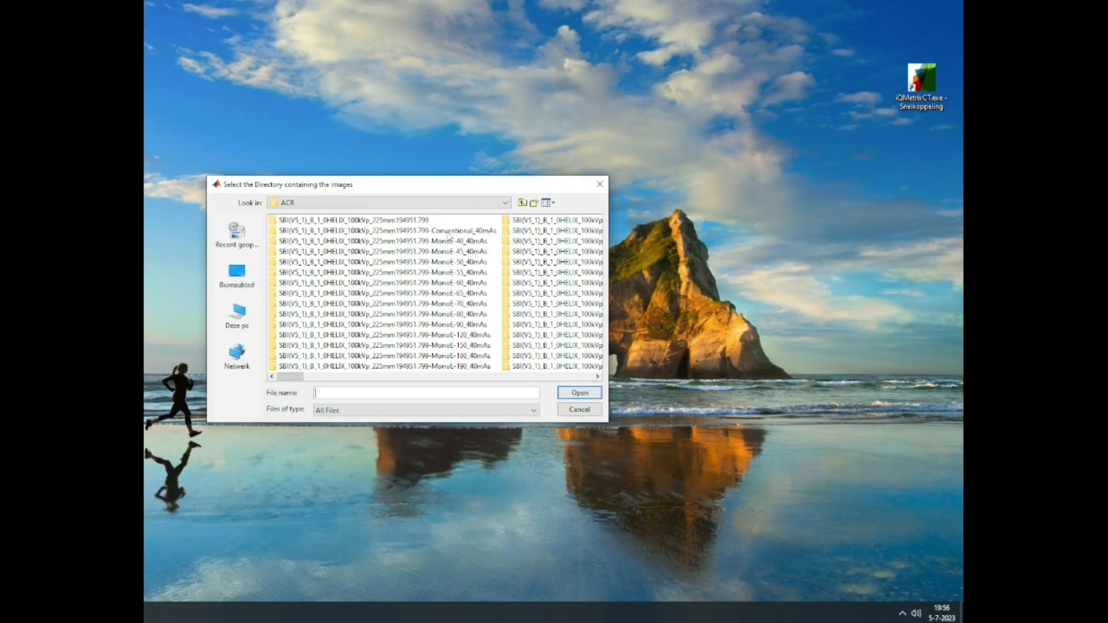
pyautogui.click(600, 184)
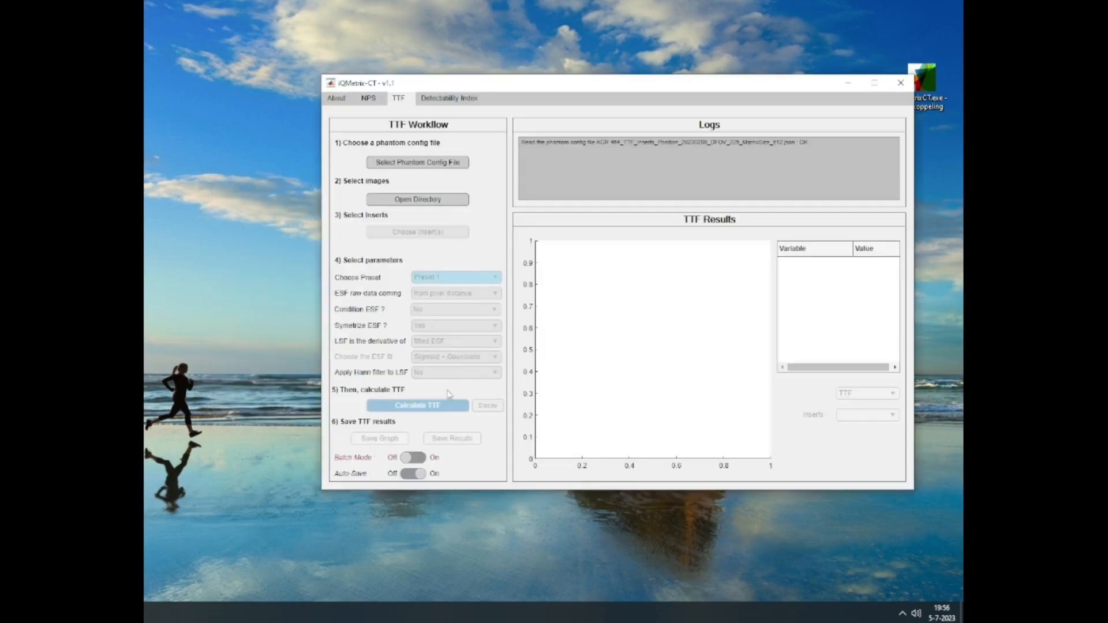
# Turn on Batch Mode and load ACR 464_TTF_Inserts_Position_20230208_DFOV_225_MatrixSize_512.json as the phantom config.
pyautogui.click(465, 163)
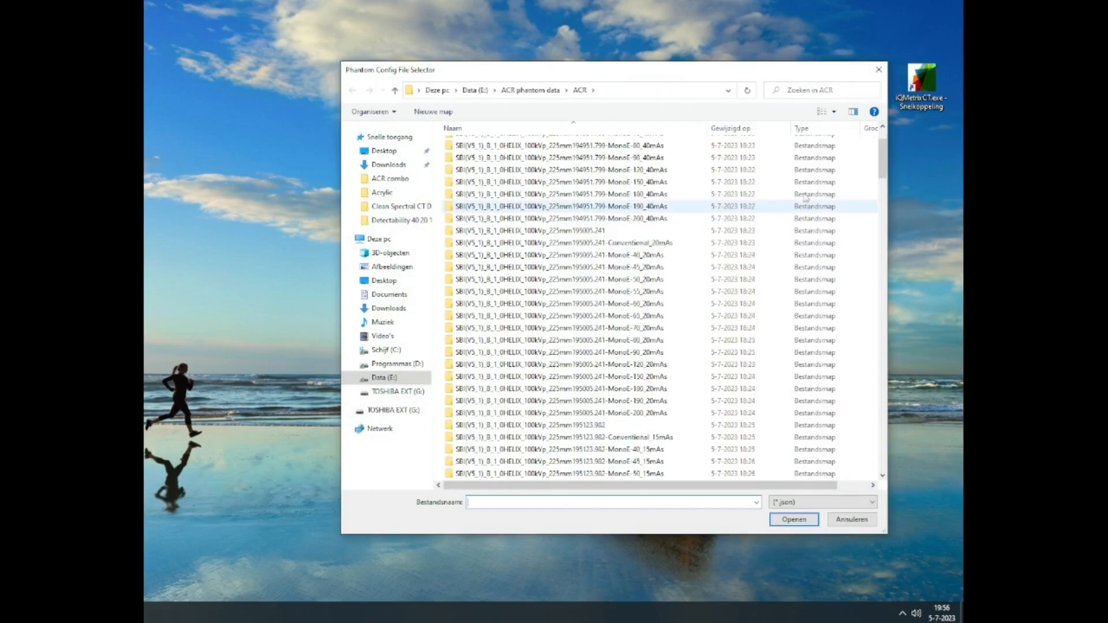
pyautogui.scroll(-4, 805, 195)
pyautogui.click(877, 169)
pyautogui.moveTo(885, 190); pyautogui.dragTo(911, 503)
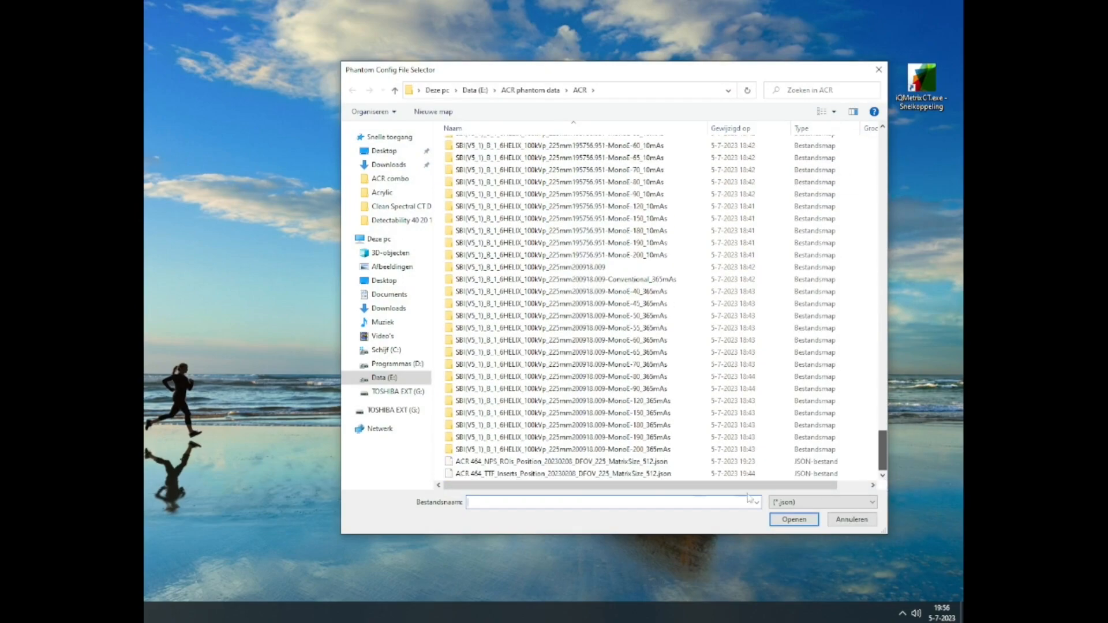
pyautogui.click(733, 473)
pyautogui.click(804, 524)
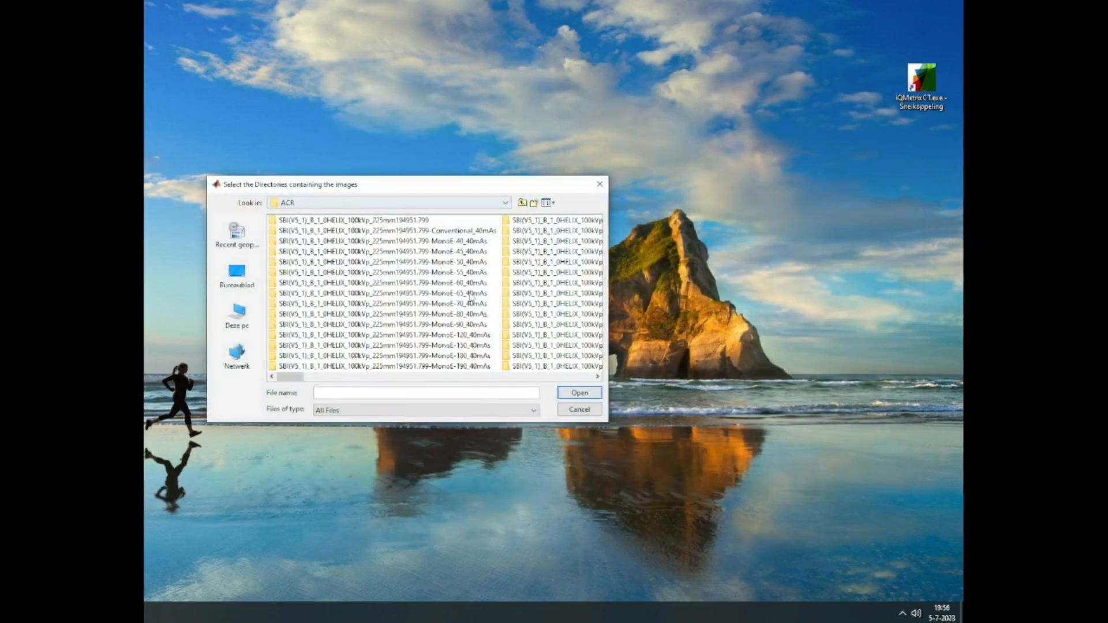
# Load the Conventional, MonoE-40, MonoE-45 and MonoE-50 40mAs folders of series 194951.799 as image directories and choose the Air insert.
pyautogui.moveTo(476, 233); pyautogui.dragTo(471, 261)
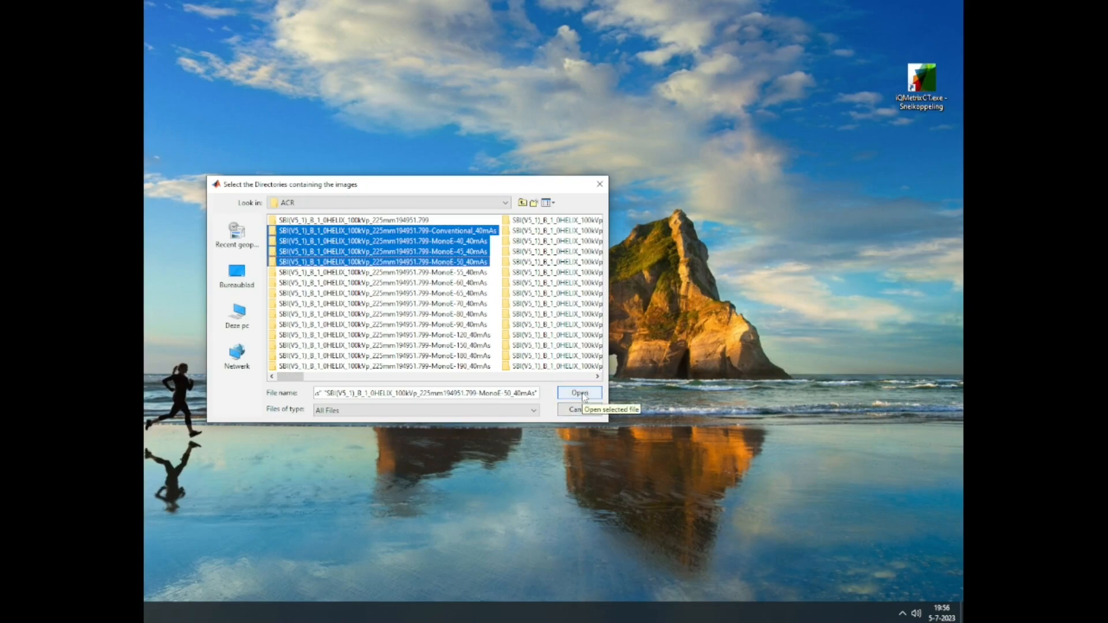
pyautogui.click(578, 394)
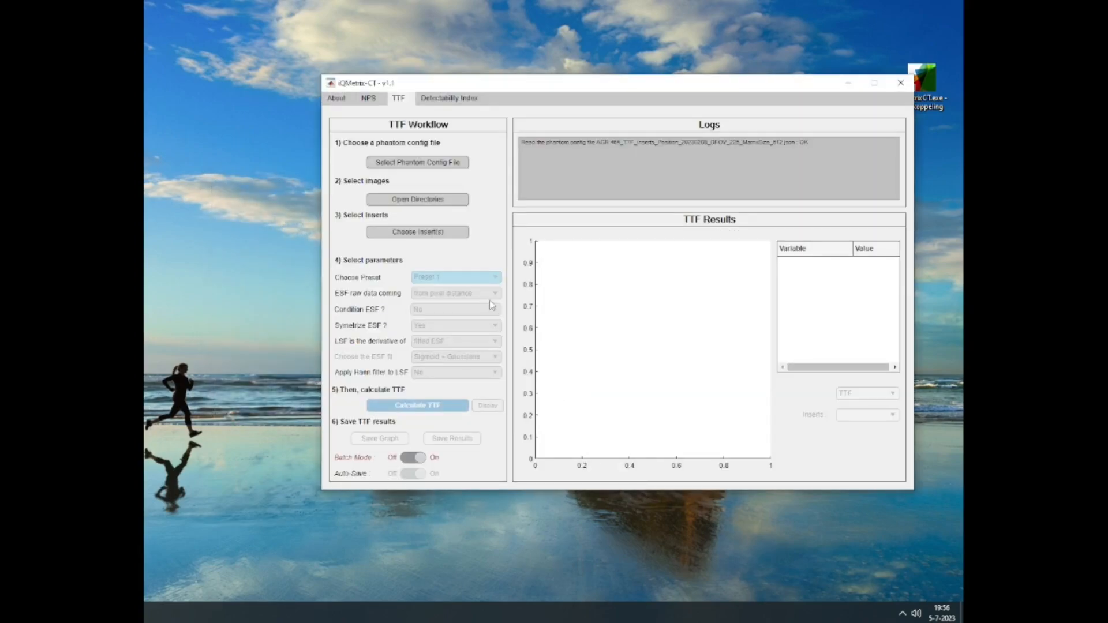
pyautogui.click(448, 234)
pyautogui.click(593, 369)
# Choose No Preset, ESF from multiple profiles, a Sigmoid ESF fit and Hann filter Yes, and calculate the TTF.
pyautogui.click(448, 283)
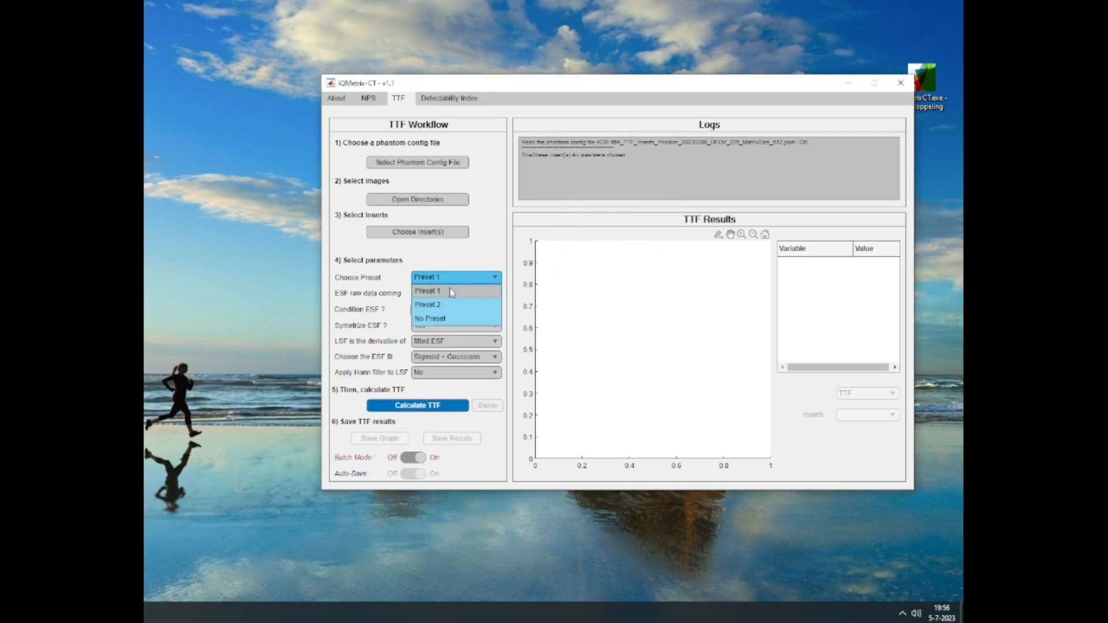
pyautogui.click(447, 312)
pyautogui.click(456, 293)
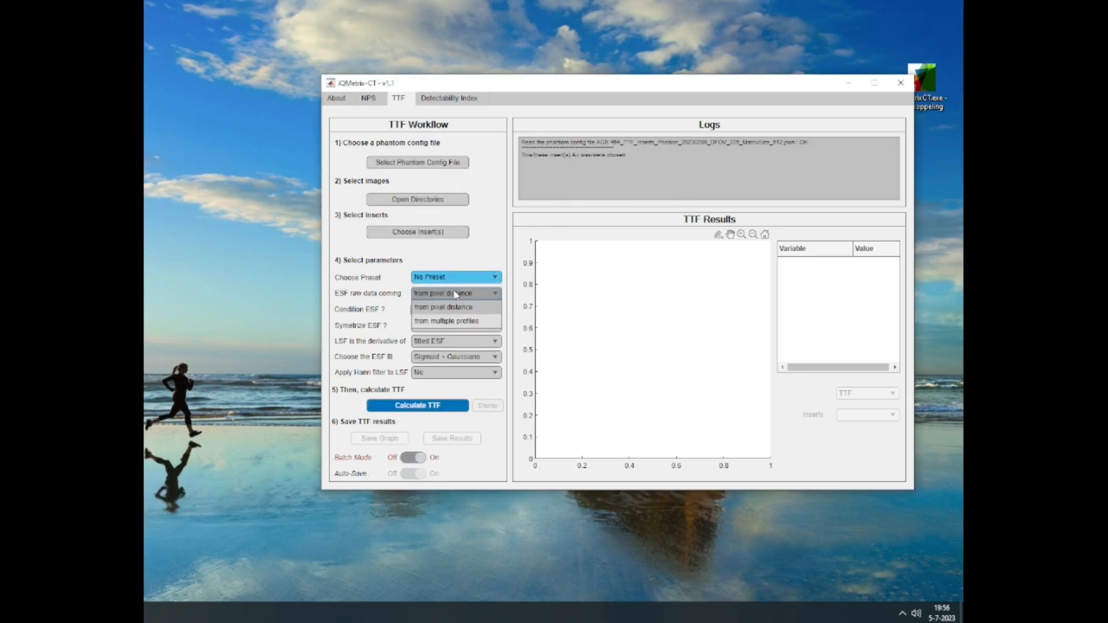
pyautogui.click(456, 318)
pyautogui.click(456, 356)
pyautogui.click(456, 385)
pyautogui.click(456, 372)
pyautogui.click(447, 399)
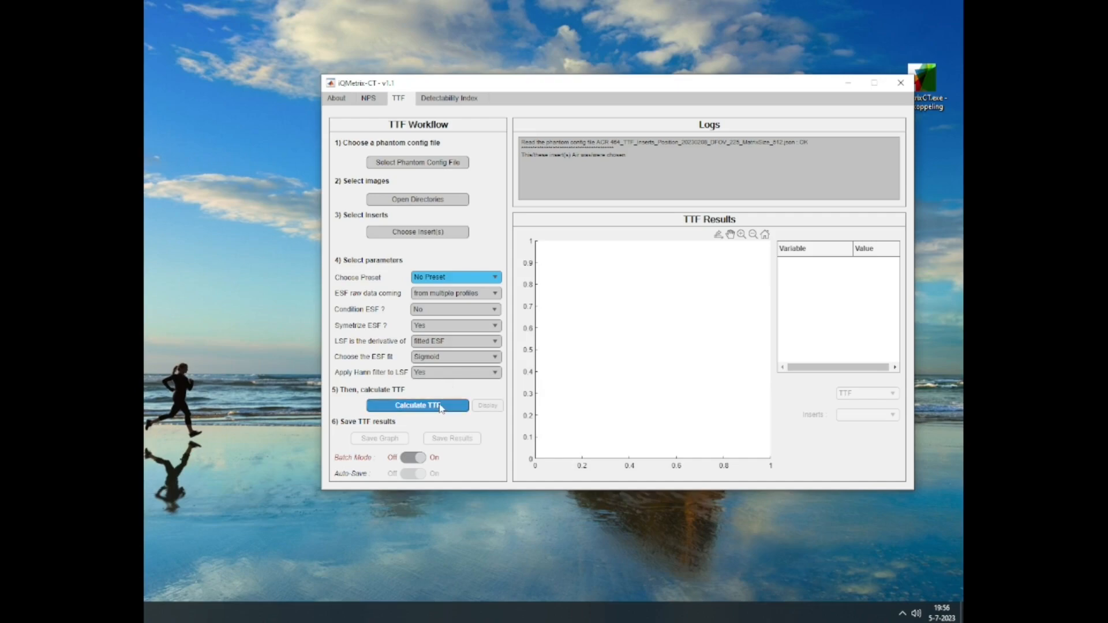
pyautogui.click(440, 406)
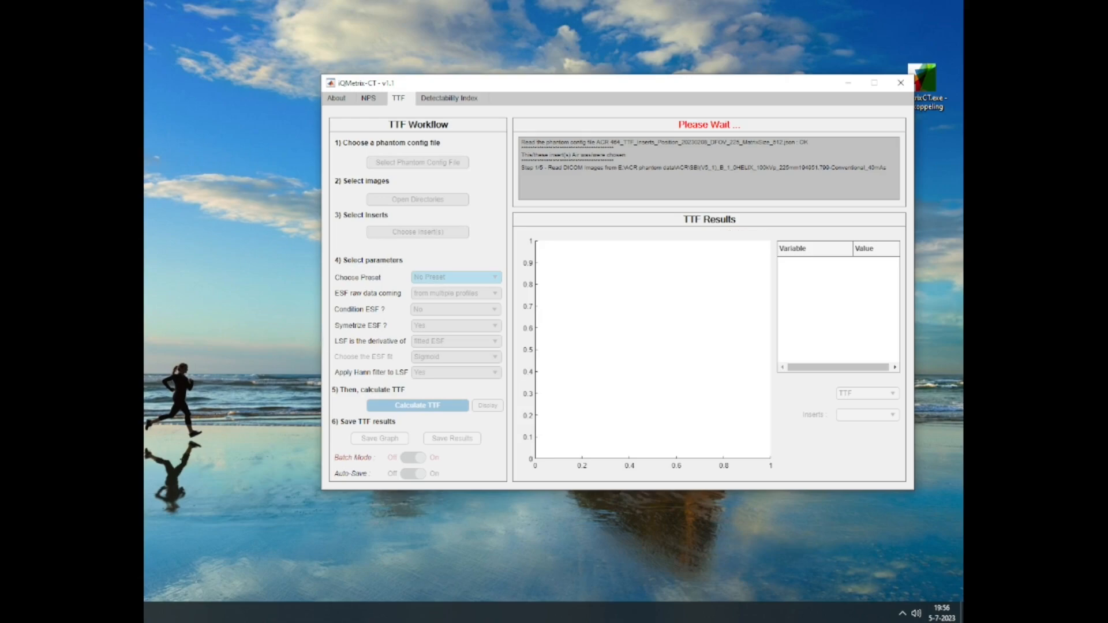
# Switch to the ACR folder in File Explorer, place it beside the TTF logs and show the 194951.799 folders.
pyautogui.moveTo(138, 612)
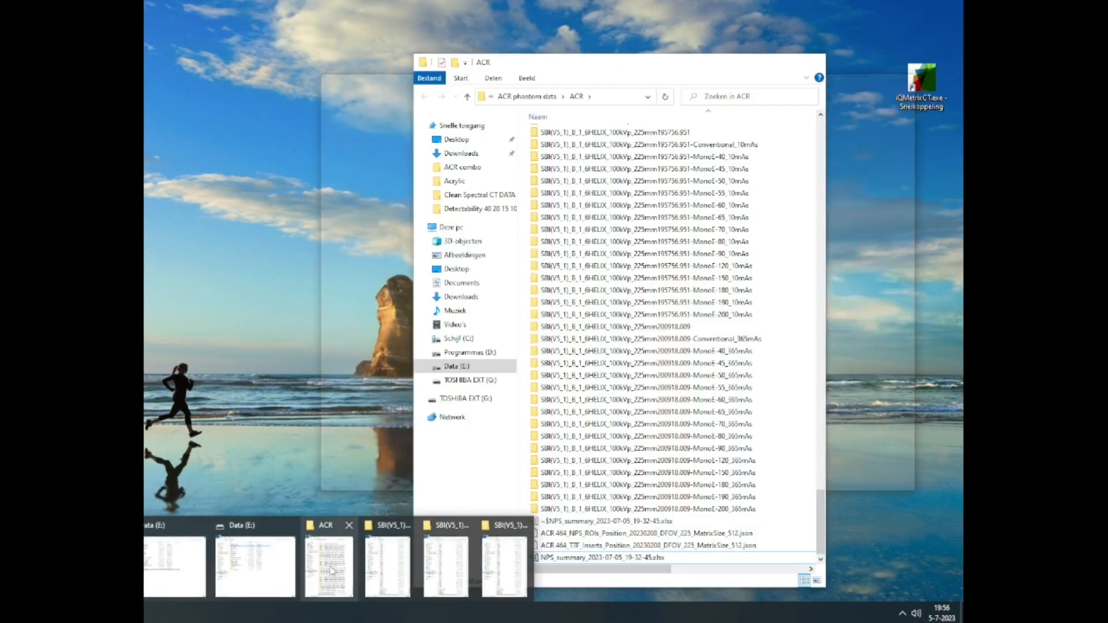
pyautogui.click(334, 570)
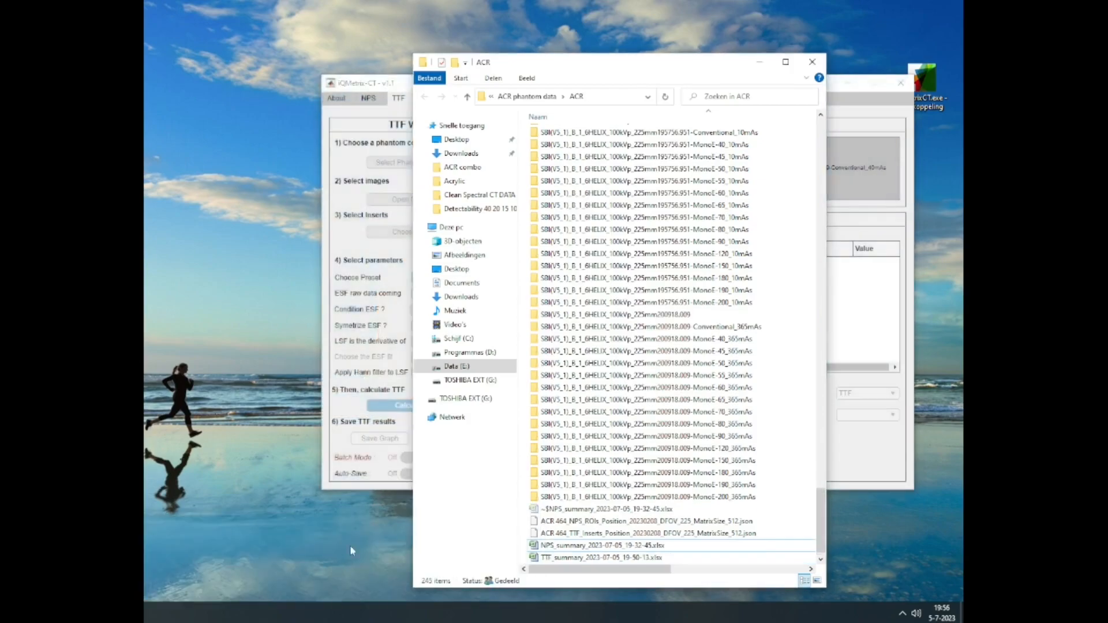
pyautogui.moveTo(661, 68); pyautogui.dragTo(417, 86)
pyautogui.scroll(20, 499, 259)
pyautogui.moveTo(577, 395); pyautogui.dragTo(579, 141)
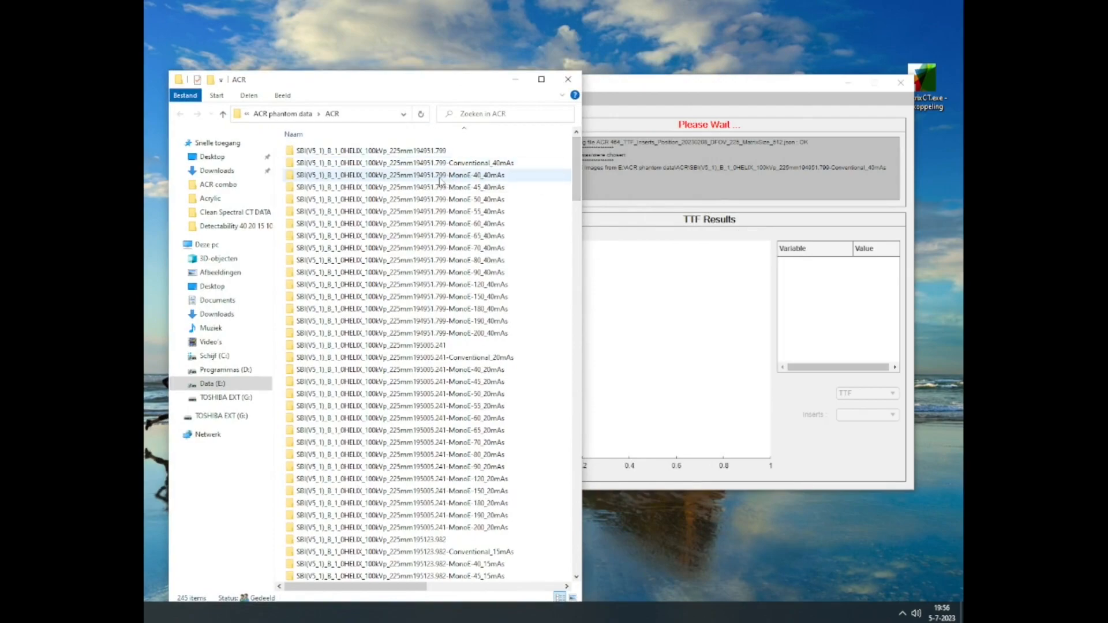
# Open the 194951.799-Conventional_40mAs folder and show the NPS and TTF result files at the end of its list.
pyautogui.click(490, 166)
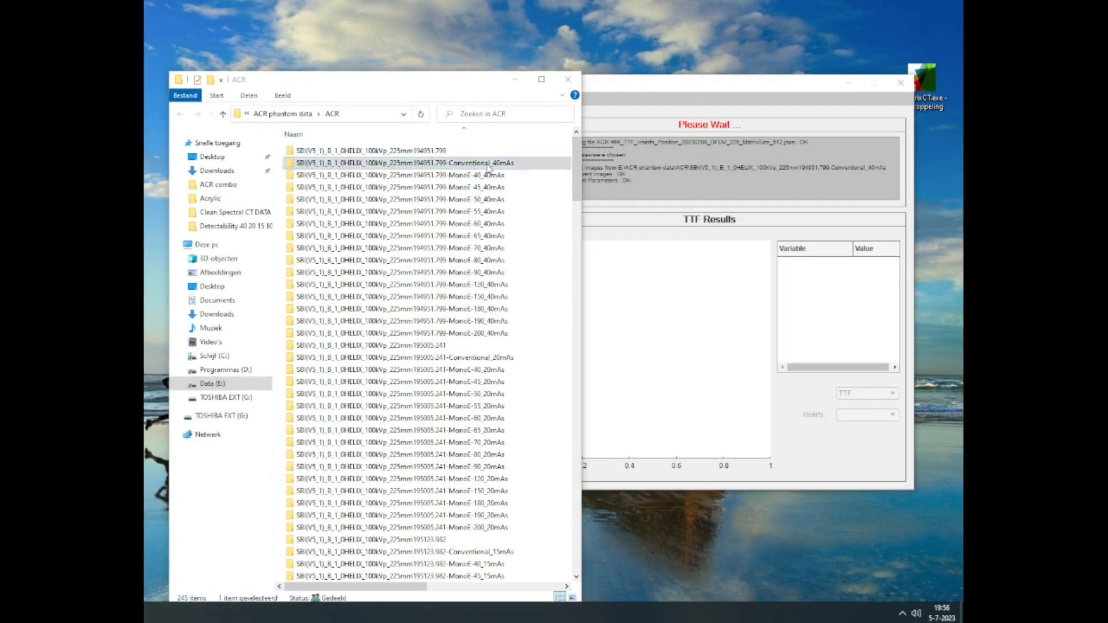
pyautogui.doubleClick(489, 167)
pyautogui.moveTo(592, 92); pyautogui.dragTo(590, 499)
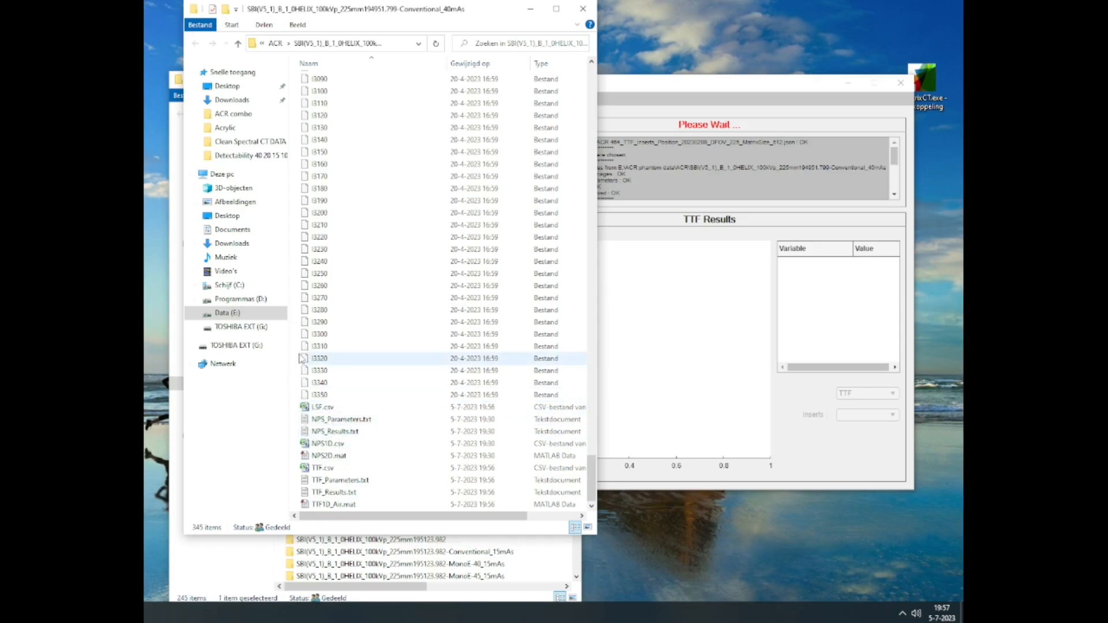
pyautogui.click(533, 12)
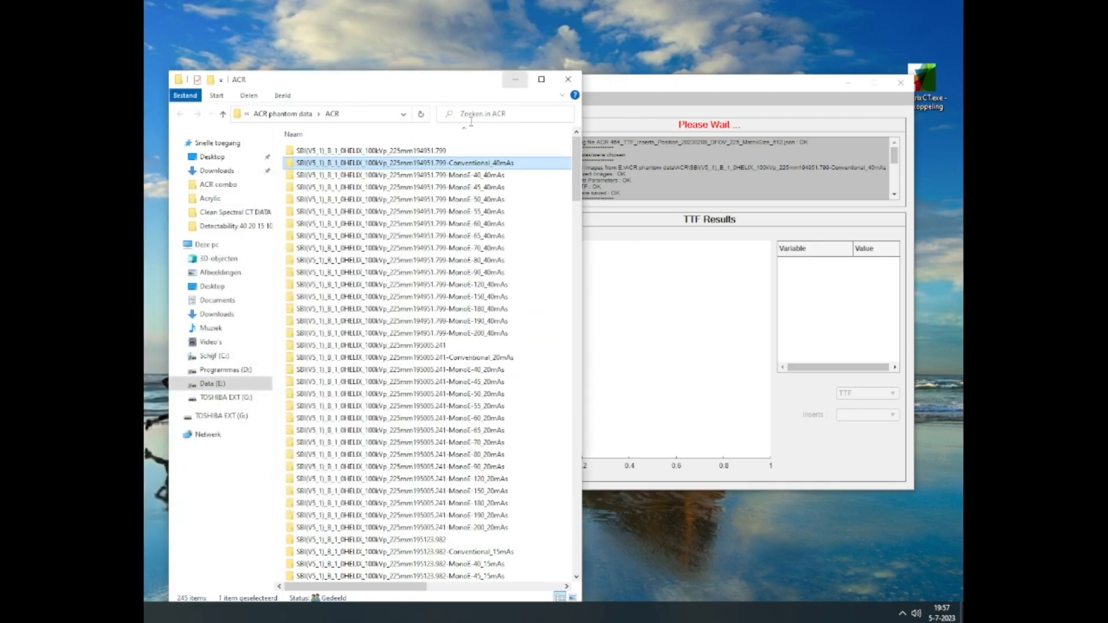
pyautogui.doubleClick(489, 167)
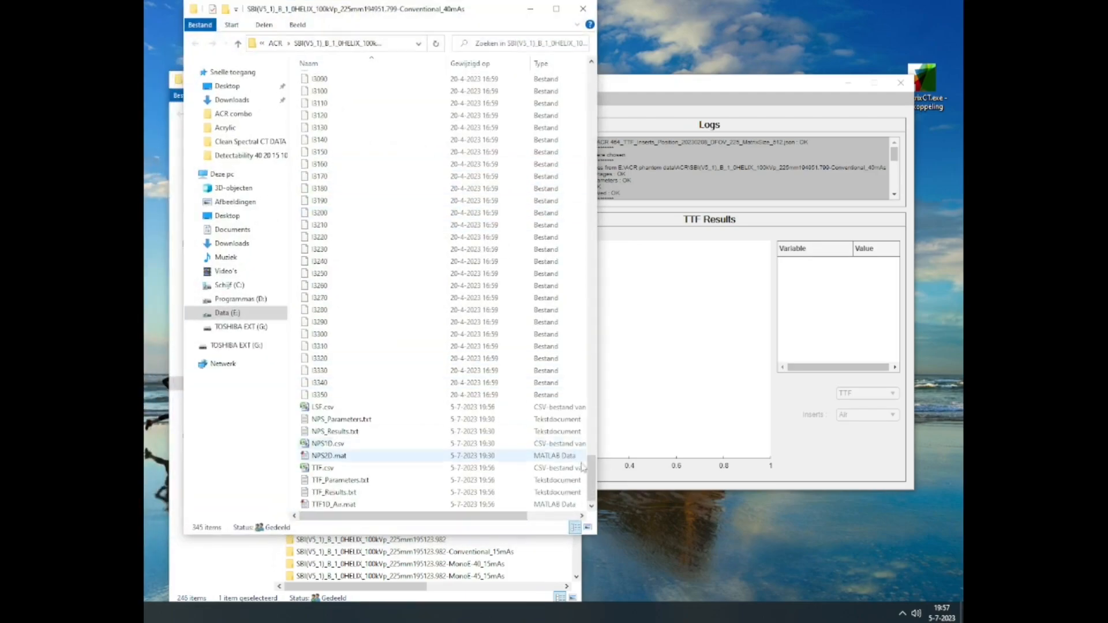
# Close the ACR folder window, place the Conventional_40mAs window clear of the desktop edge to examine its TTF files, and minimise it.
pyautogui.moveTo(497, 14); pyautogui.dragTo(405, 47)
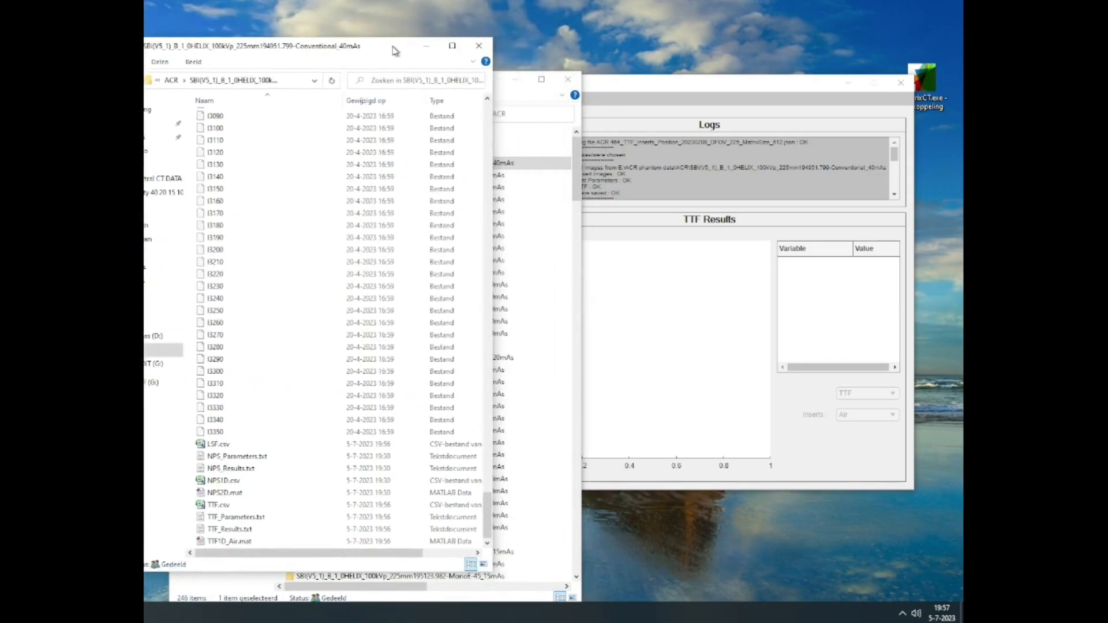
pyautogui.click(568, 79)
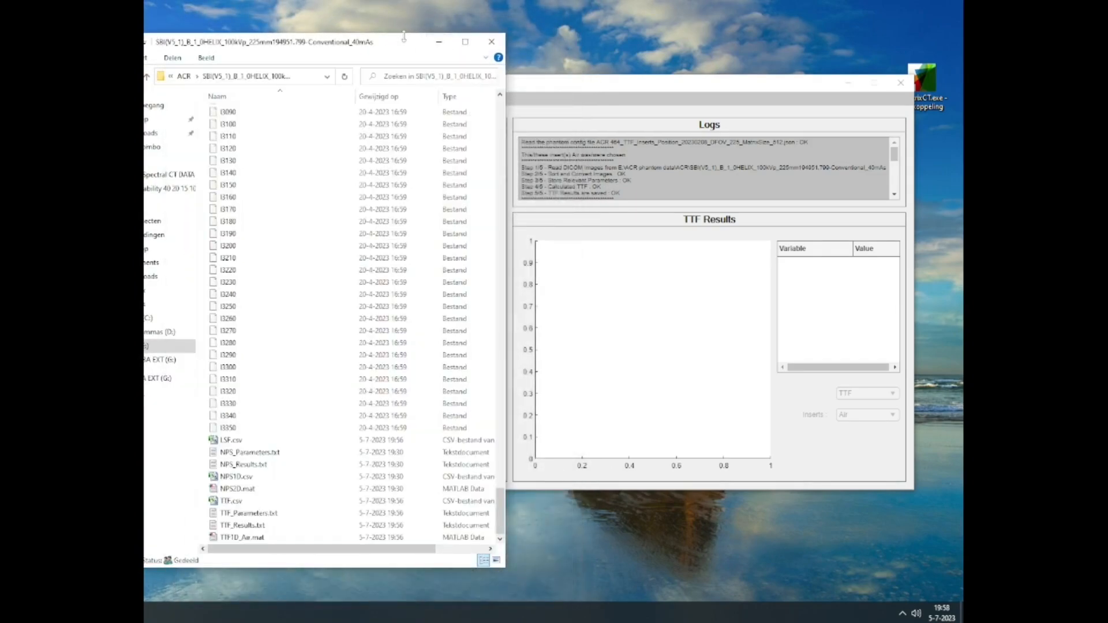
pyautogui.moveTo(406, 43); pyautogui.dragTo(529, 45)
pyautogui.moveTo(622, 501)
pyautogui.mouseDown()
pyautogui.moveTo(618, 41)
pyautogui.moveTo(633, 82)
pyautogui.moveTo(630, 518)
pyautogui.mouseUp()
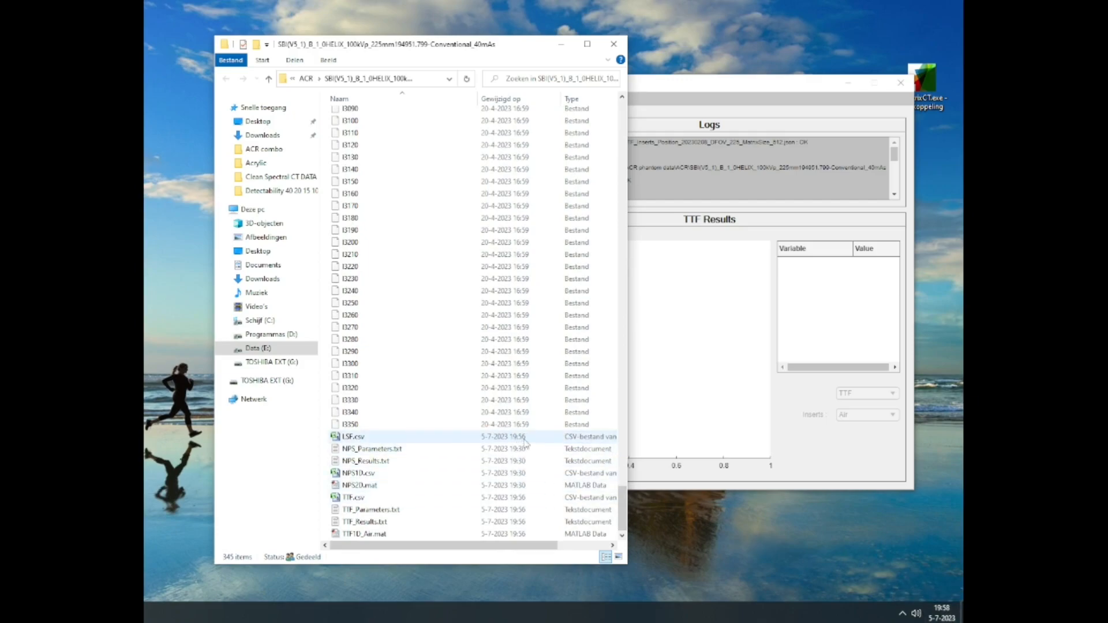
pyautogui.click(561, 44)
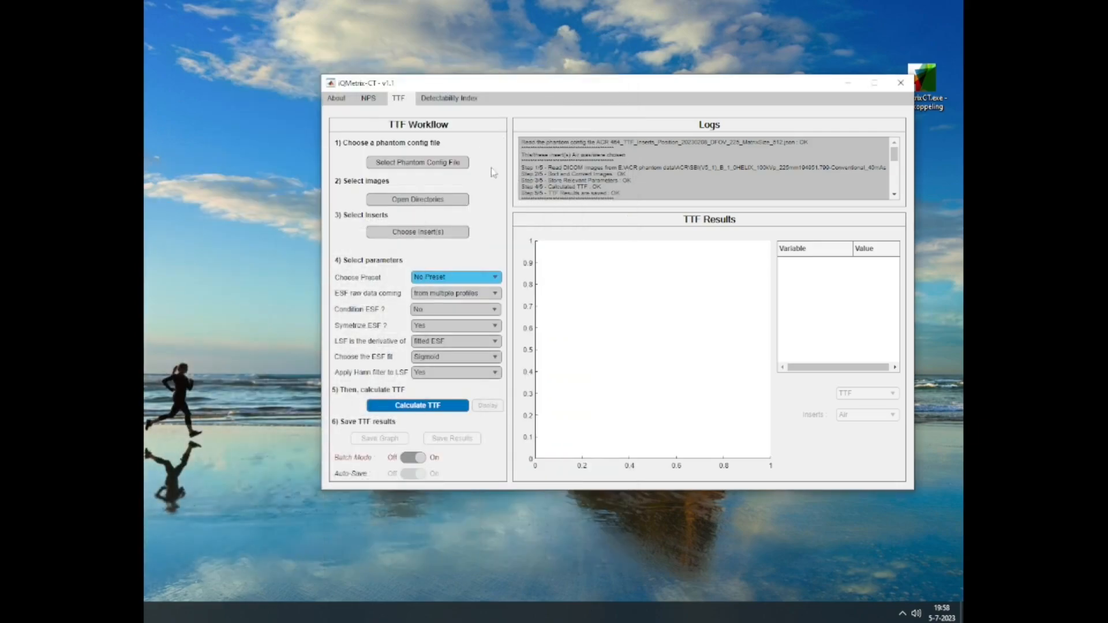
# Switch to the Detectability Index workflow and turn on Batch Mode.
pyautogui.click(456, 99)
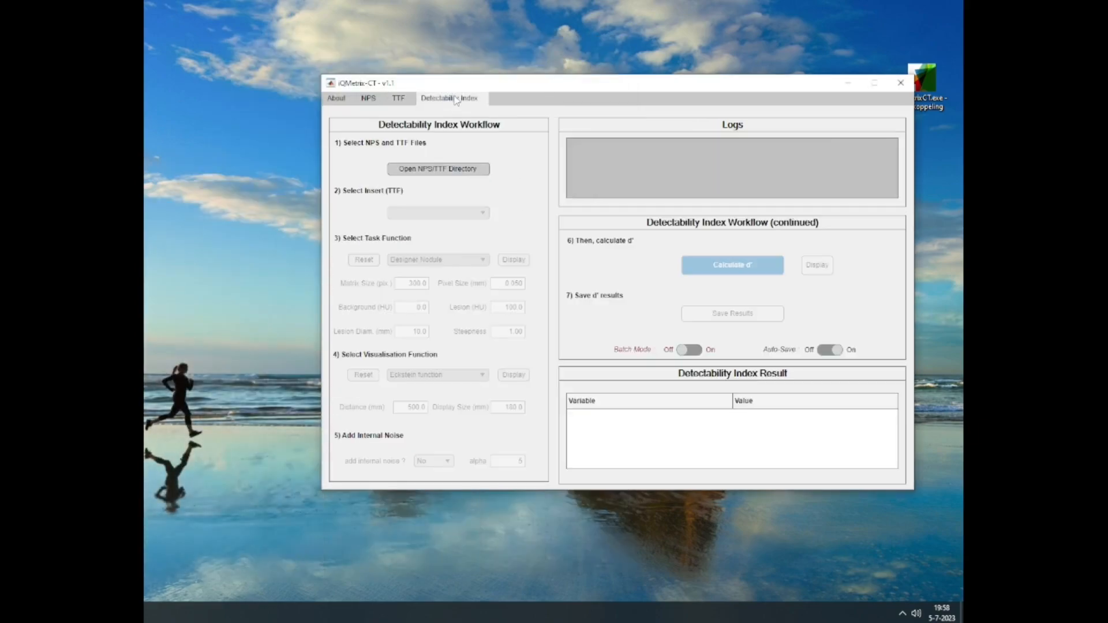
pyautogui.click(462, 168)
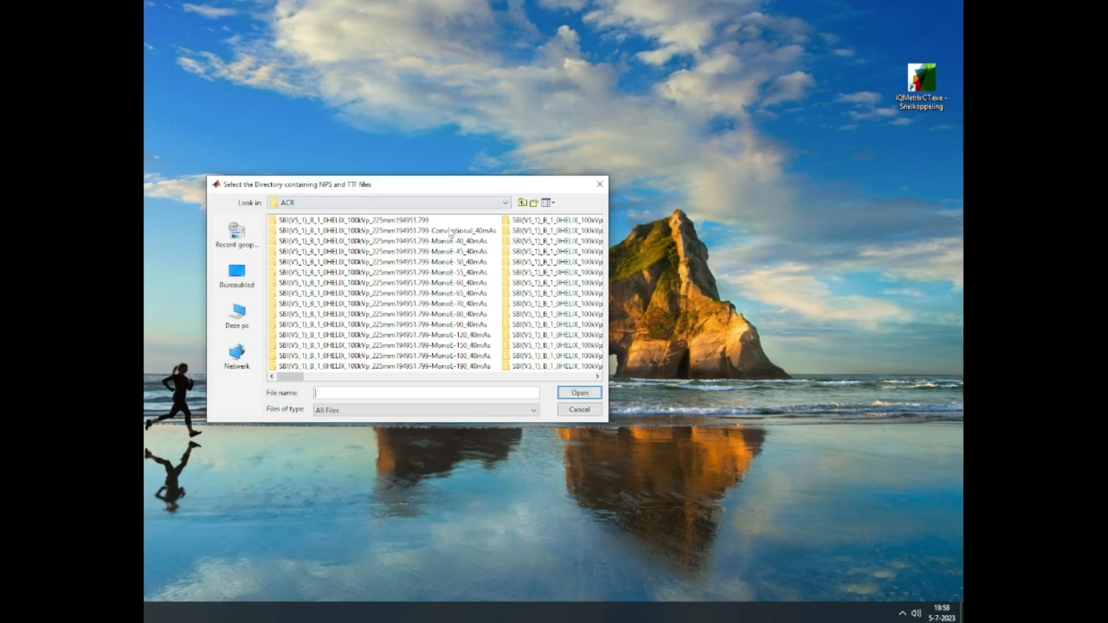
pyautogui.click(600, 184)
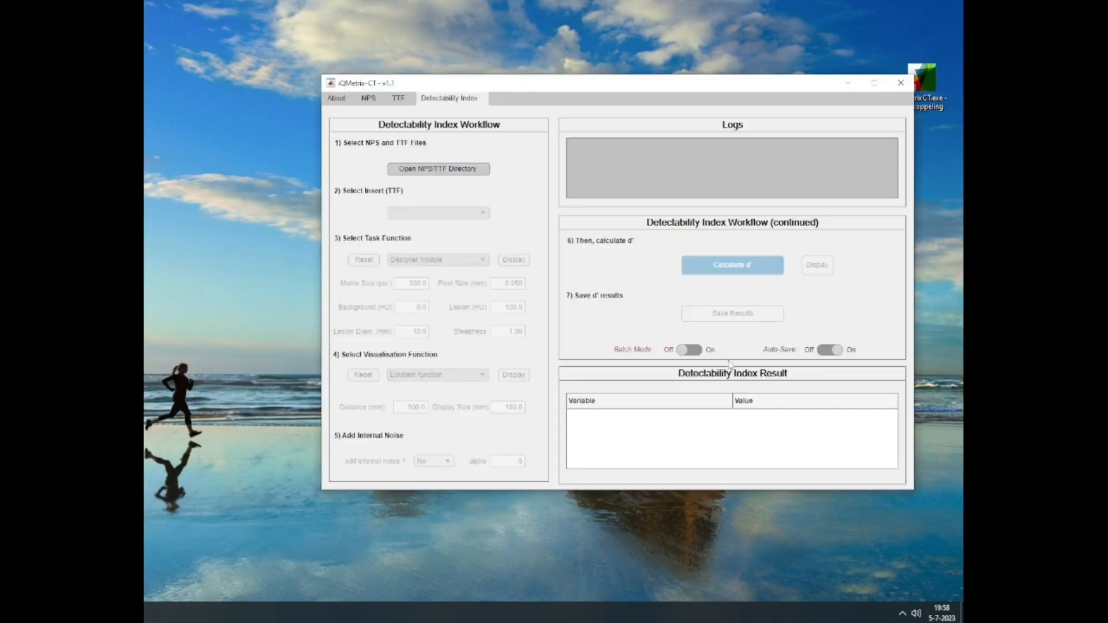
pyautogui.click(690, 353)
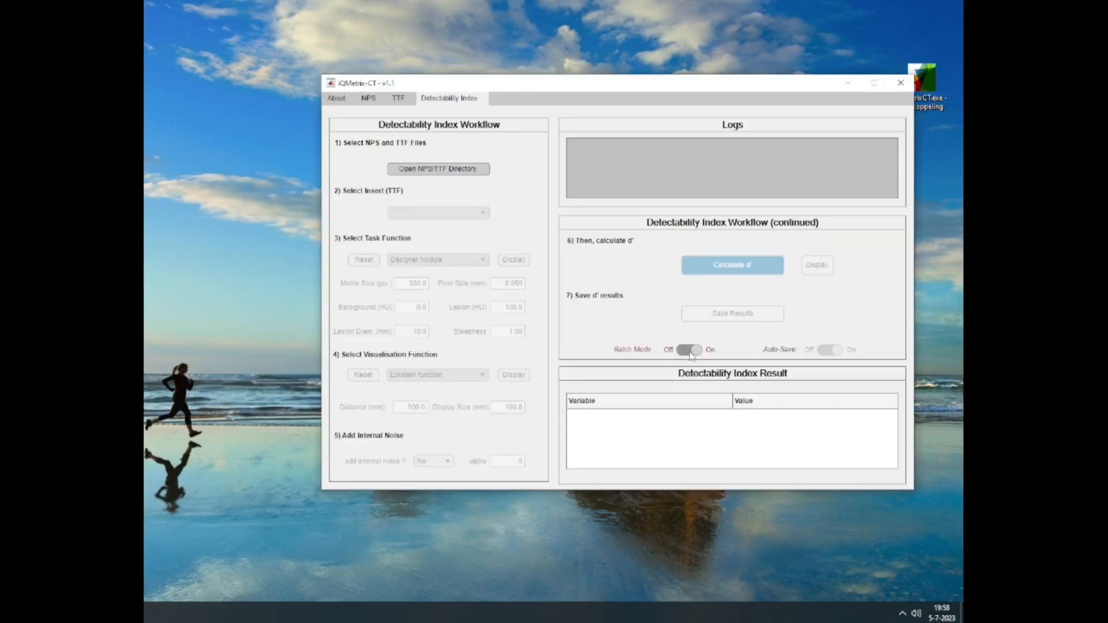
# Load the Conventional, MonoE-40, MonoE-45 and MonoE-50 40mAs folders of series 194951.799 as NPS/TTF directories and select the Air insert.
pyautogui.click(473, 171)
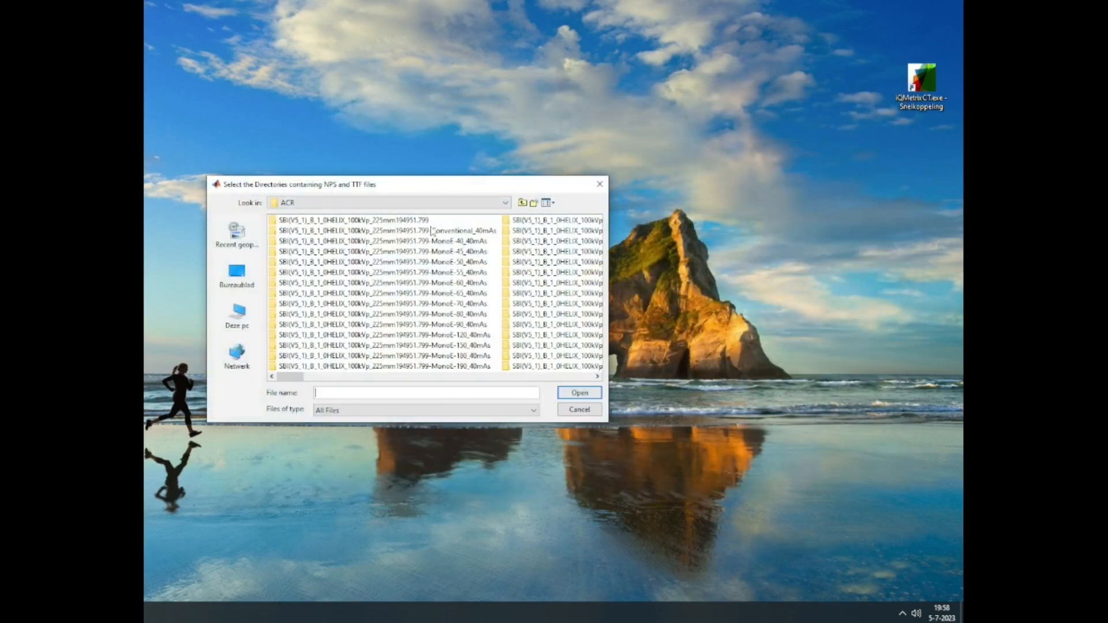
pyautogui.moveTo(437, 231); pyautogui.dragTo(456, 265)
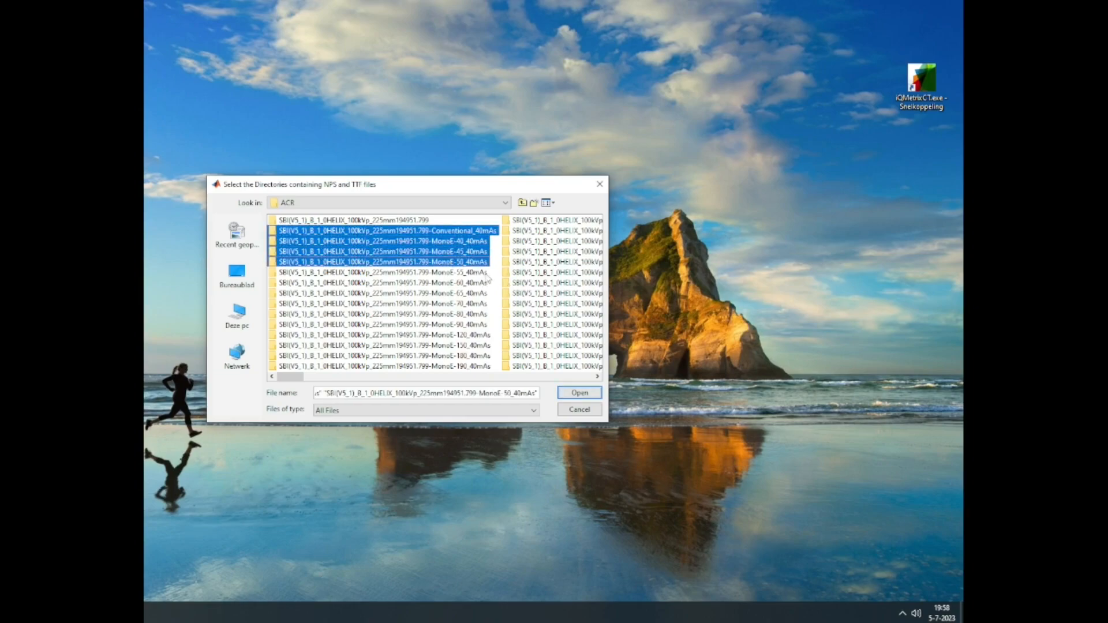
pyautogui.click(575, 392)
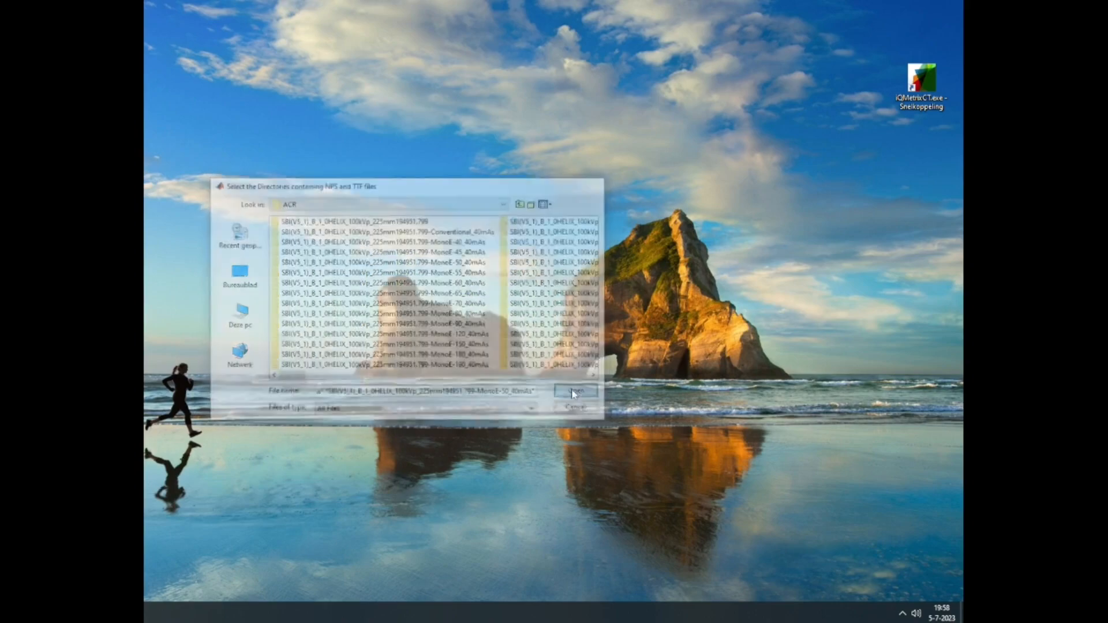
pyautogui.click(486, 217)
pyautogui.click(480, 226)
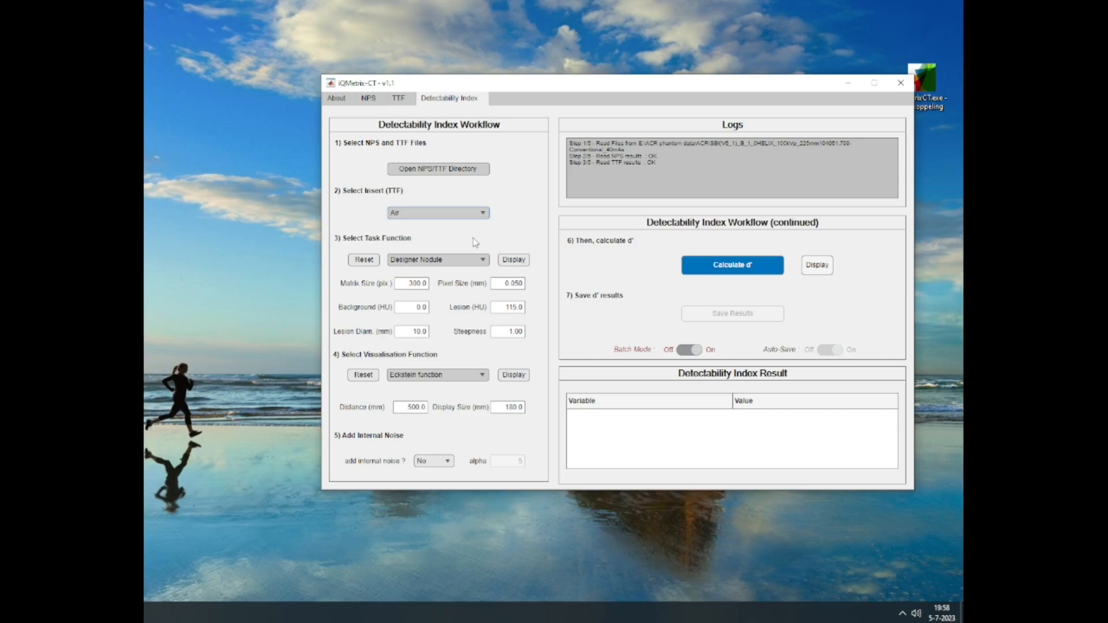
# Set the task function to Homogeneous Nodule and the visualisation function to Eckstein function.
pyautogui.click(462, 260)
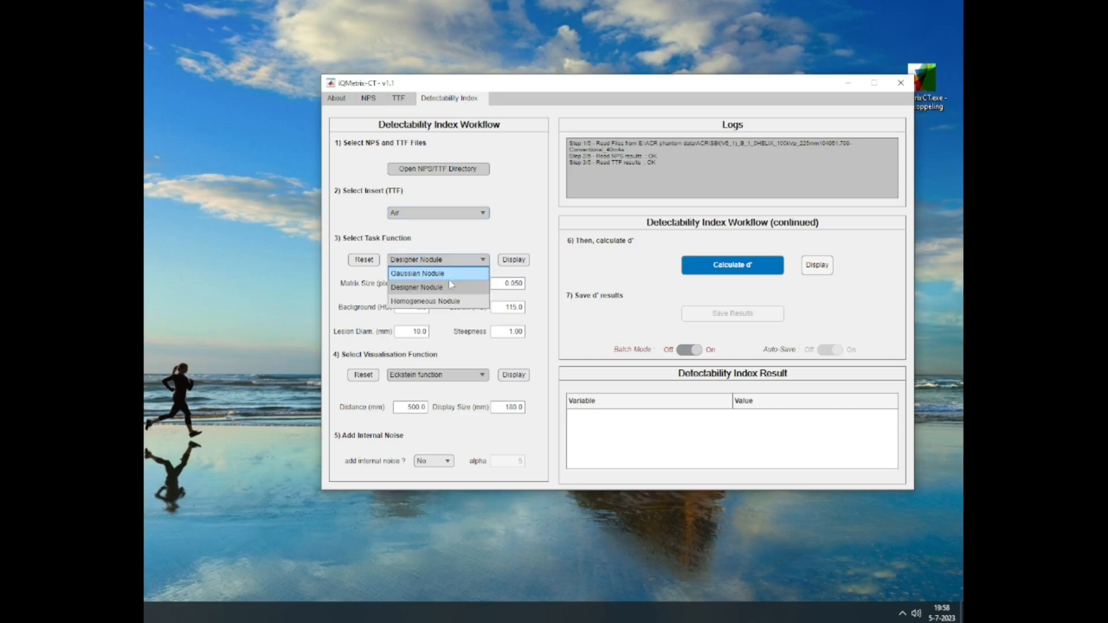
pyautogui.click(449, 299)
pyautogui.click(463, 375)
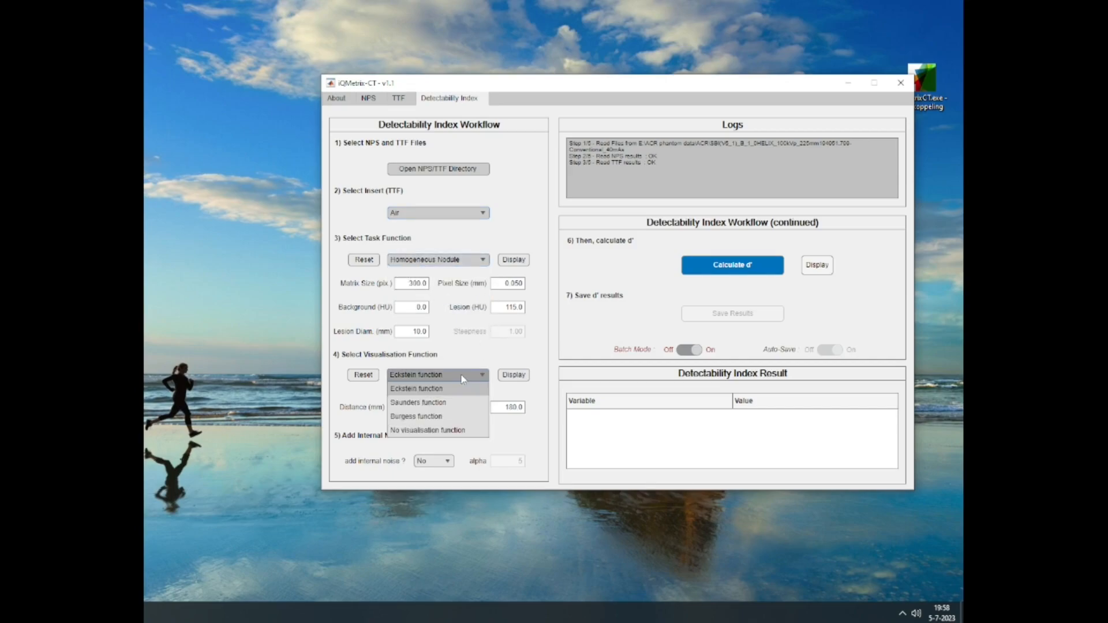
pyautogui.click(464, 388)
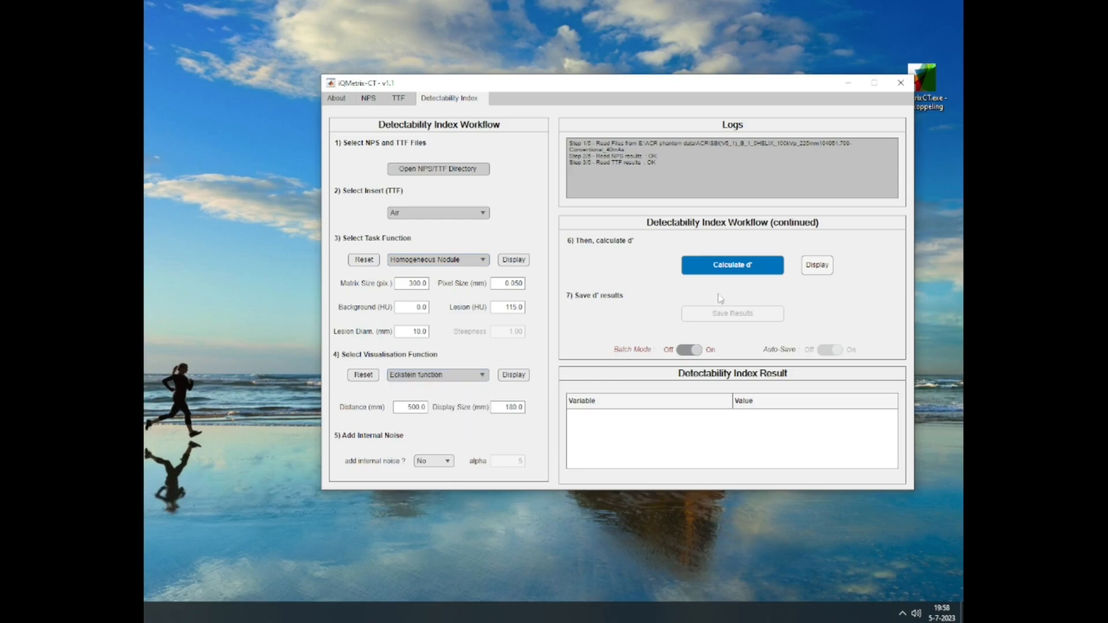
# Display the images for the d' calculation, choose the Spatial view and minimise the image window.
pyautogui.click(811, 265)
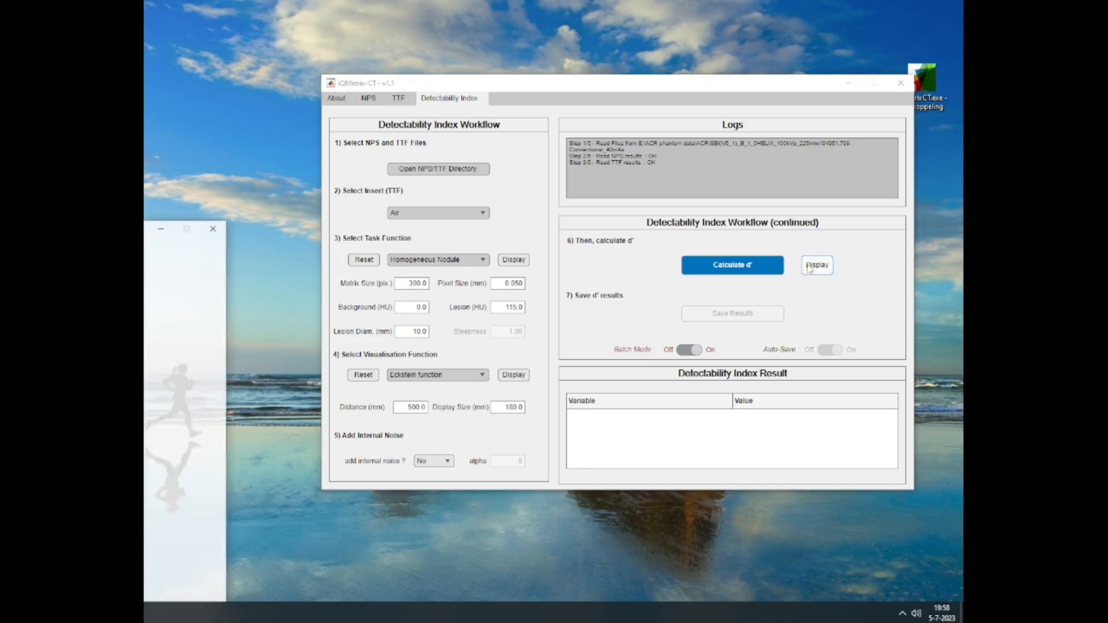
pyautogui.moveTo(144, 227); pyautogui.dragTo(640, 114)
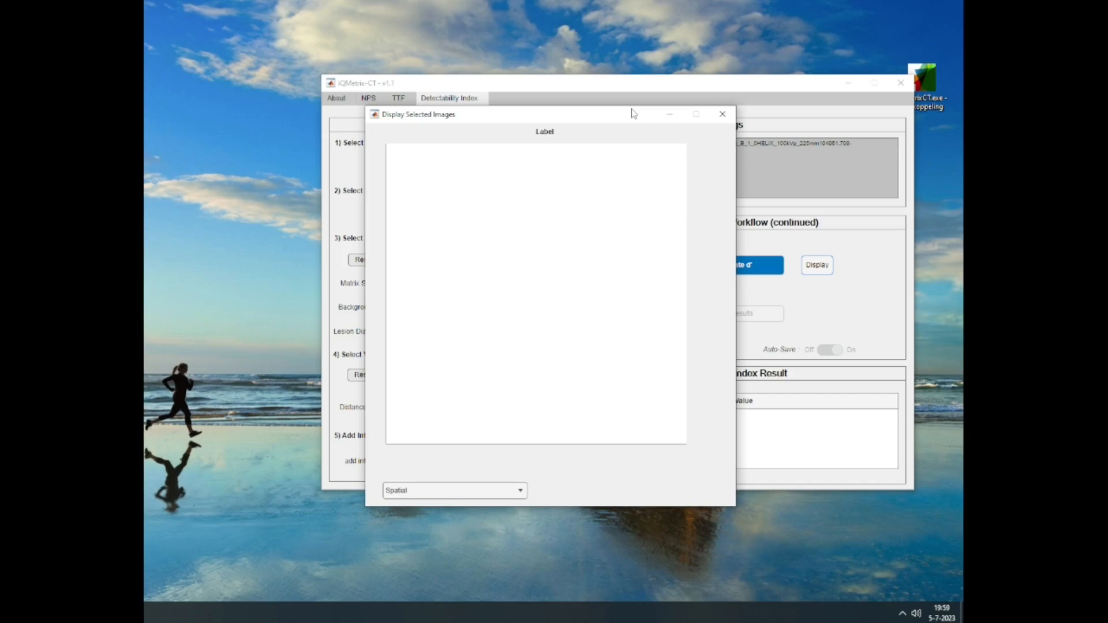
pyautogui.moveTo(635, 114); pyautogui.dragTo(613, 191)
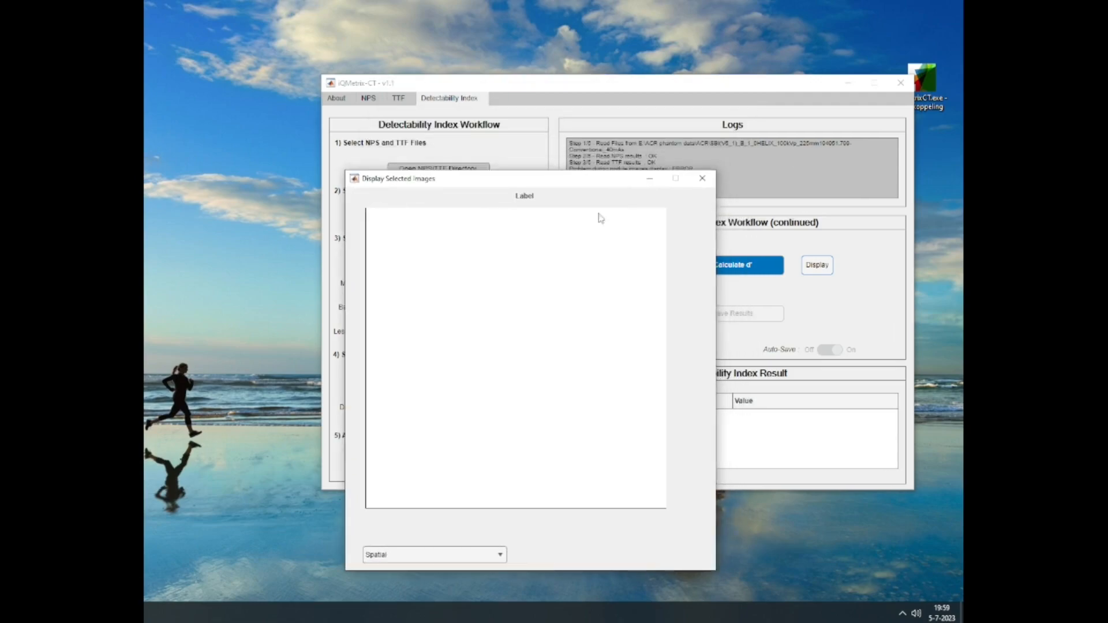
pyautogui.click(479, 556)
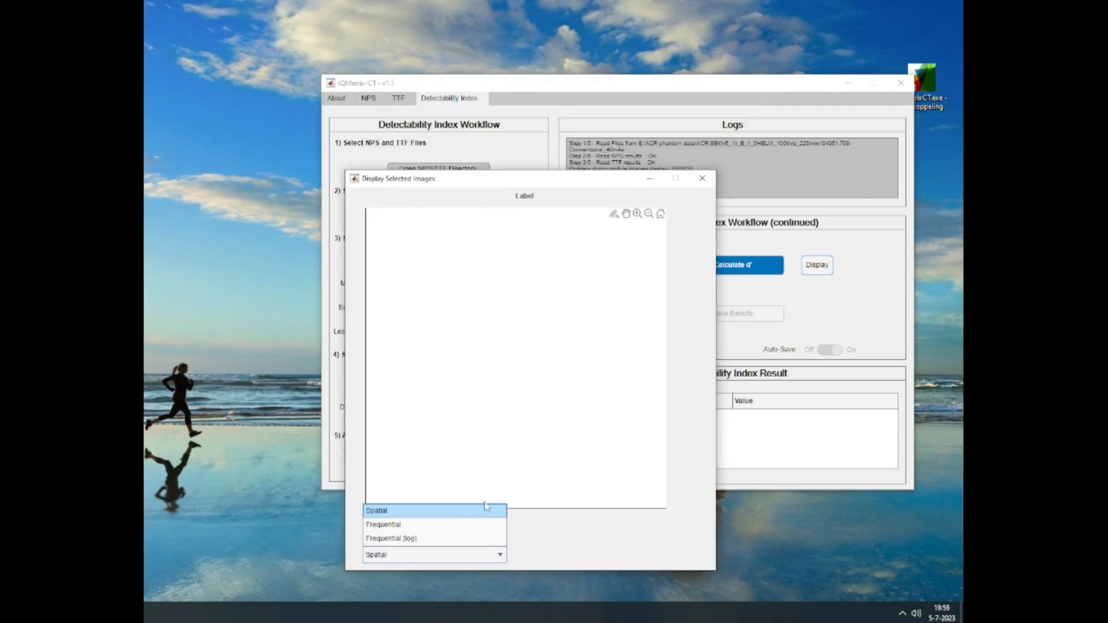
pyautogui.click(482, 516)
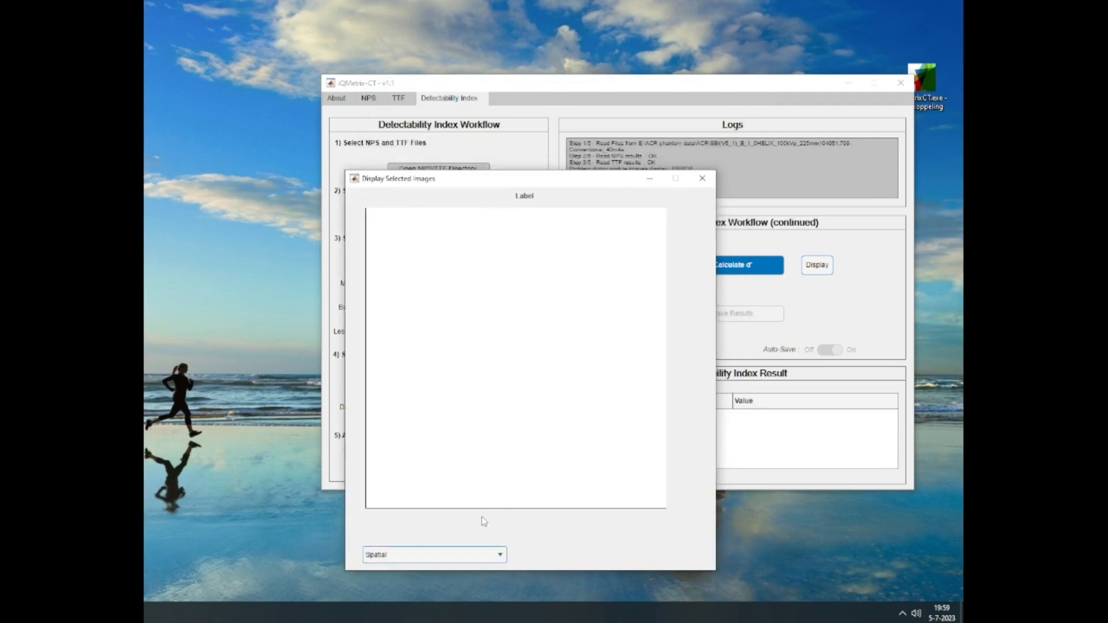
pyautogui.click(649, 182)
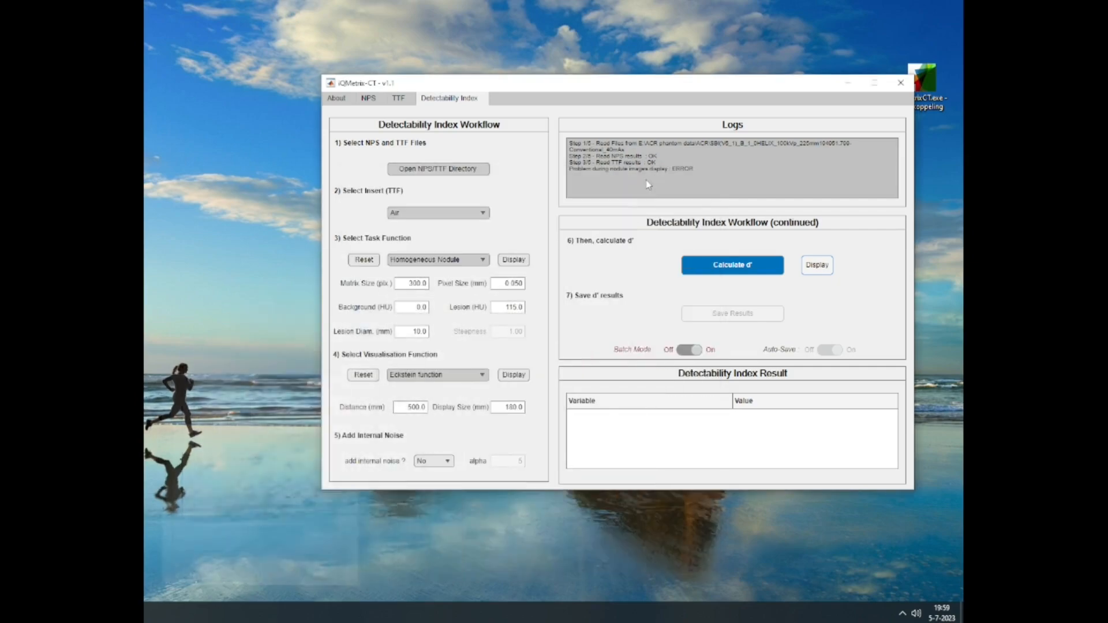
# Calculate d' for the loaded folders, read the logs to the end and minimise the image window.
pyautogui.click(739, 265)
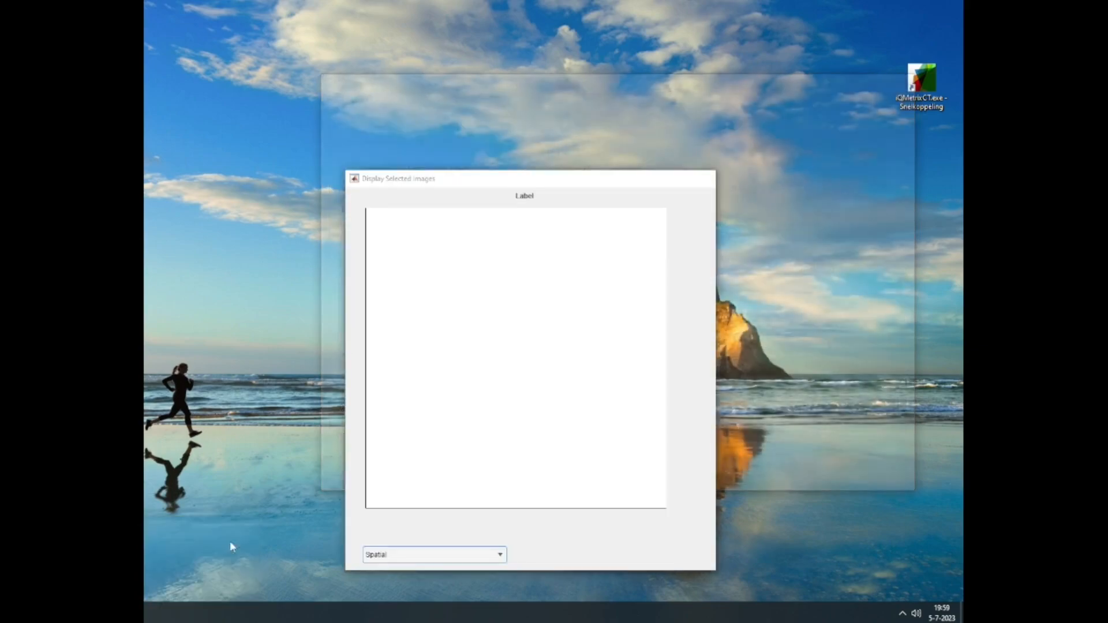
pyautogui.click(230, 541)
pyautogui.moveTo(553, 180); pyautogui.dragTo(68, 71)
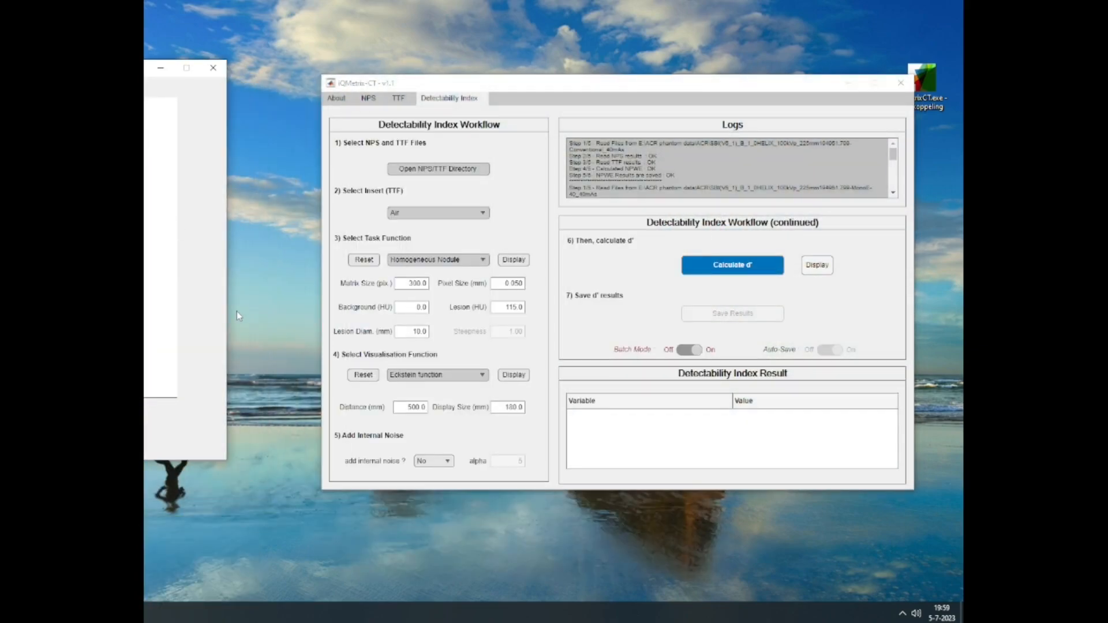
pyautogui.scroll(-5, 762, 156)
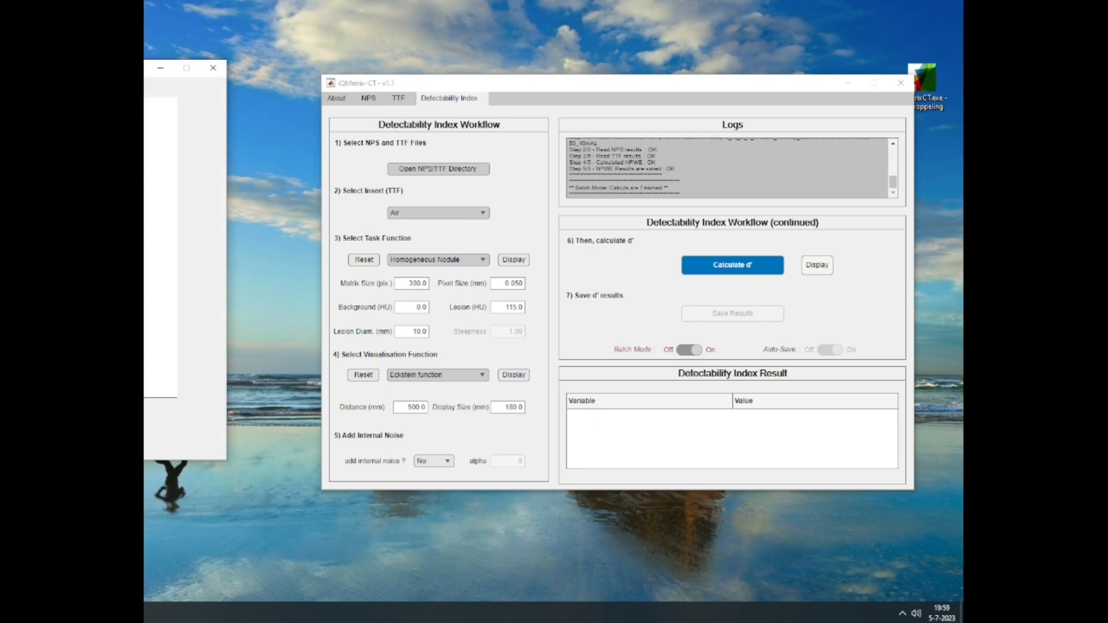
pyautogui.moveTo(150, 70); pyautogui.dragTo(684, 134)
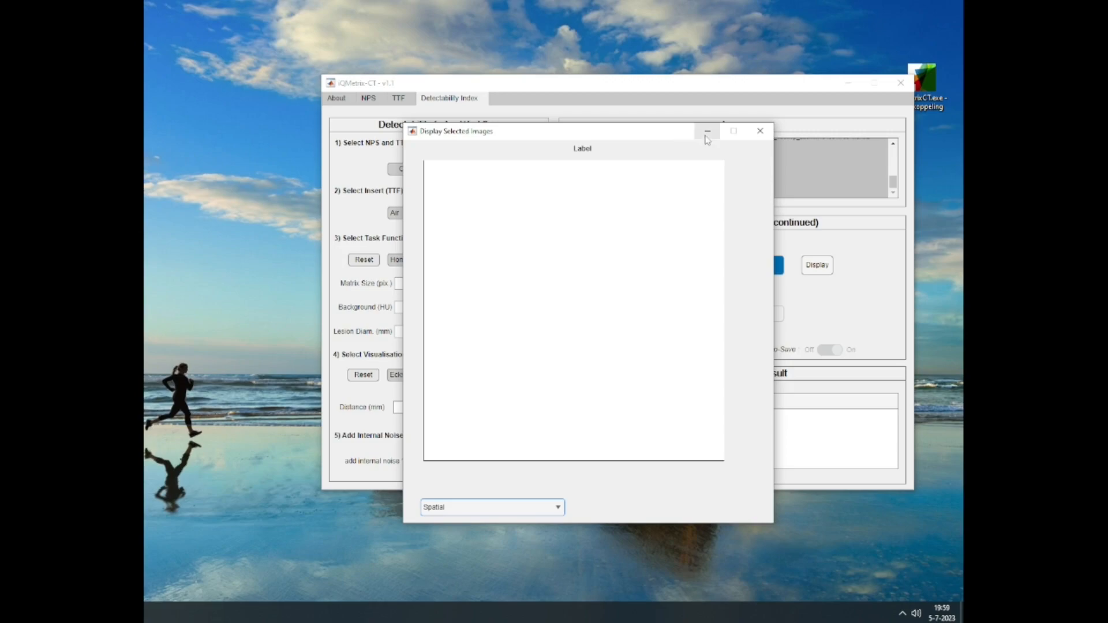
pyautogui.click(708, 131)
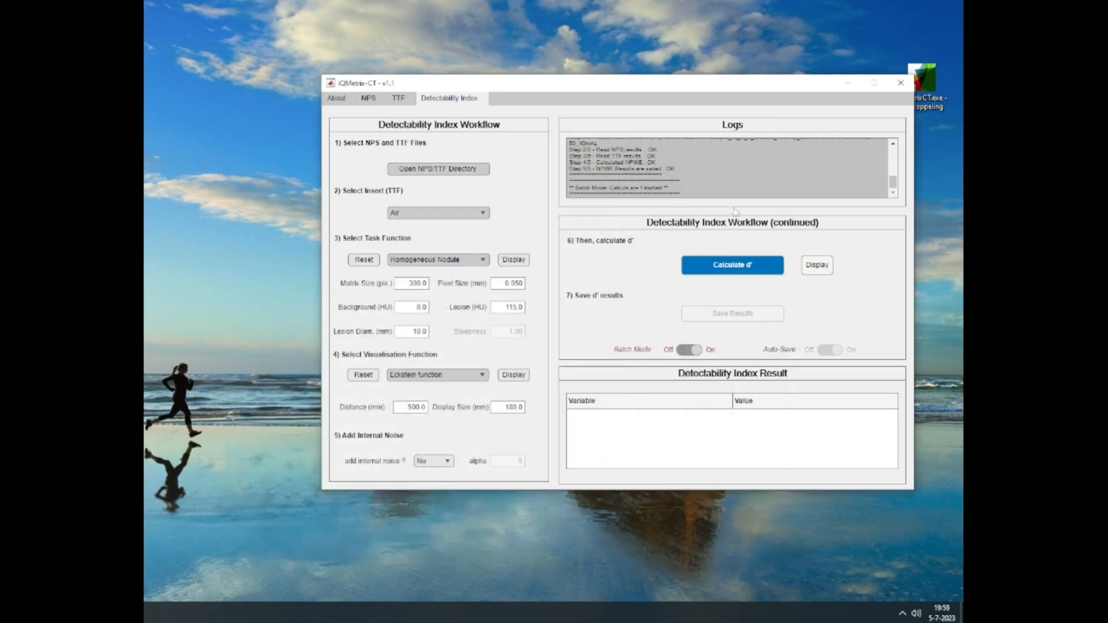
# Display the images once more with the d' calculation finished, and minimise their window.
pyautogui.click(815, 267)
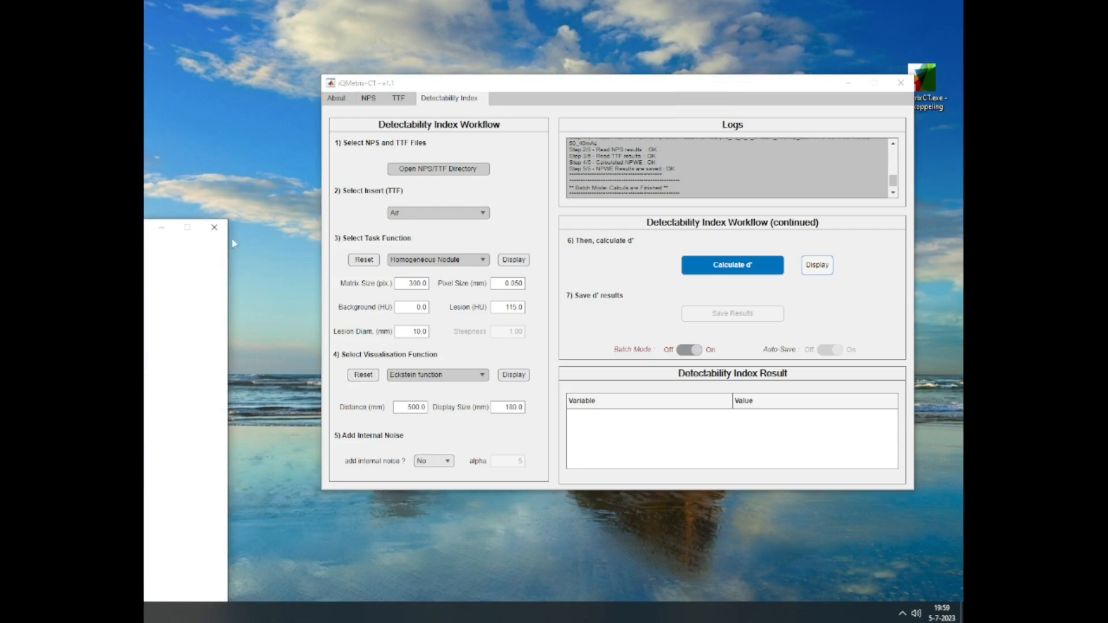
pyautogui.moveTo(556, 111); pyautogui.dragTo(608, 163)
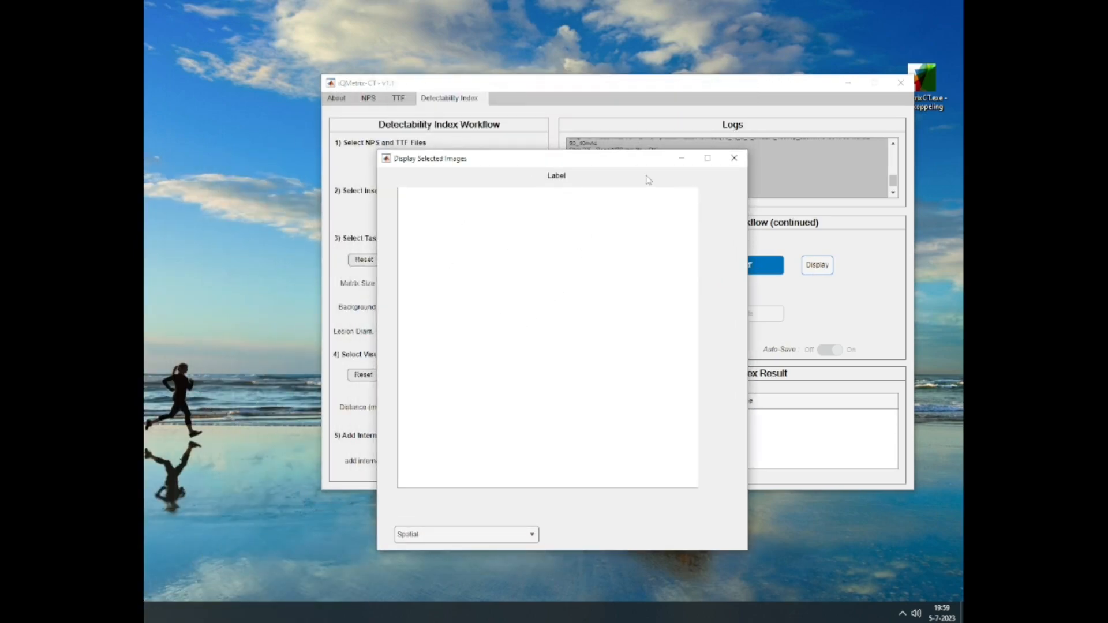
pyautogui.click(680, 162)
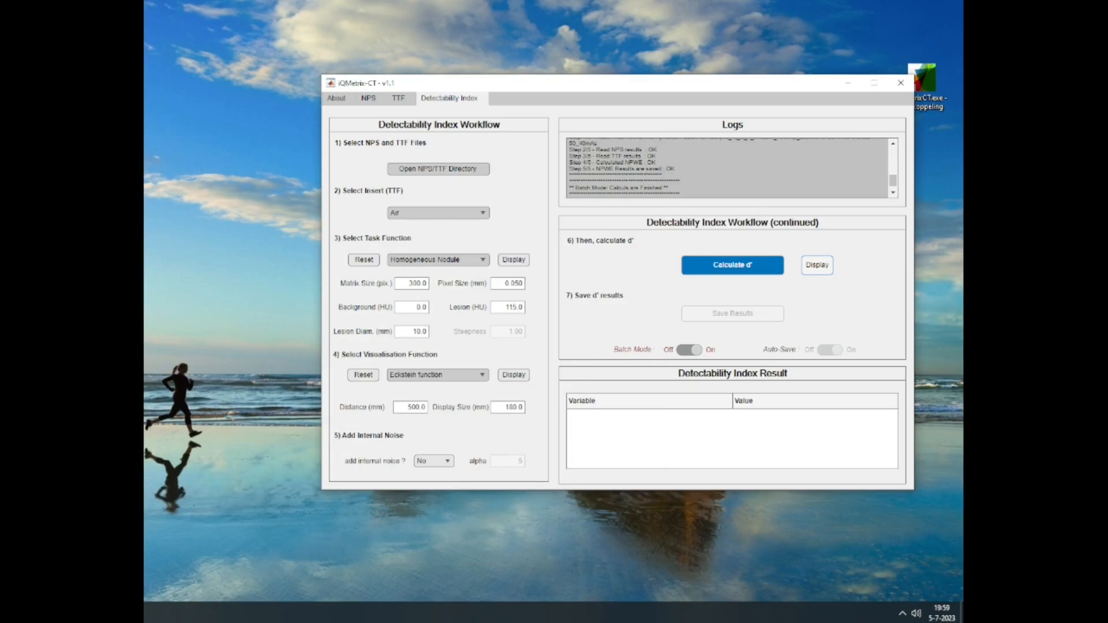
# Switch to File Explorer, look through E:'s ACR phantom data\ACR folder down to the saved summary files, and minimise the folder windows.
pyautogui.click(139, 613)
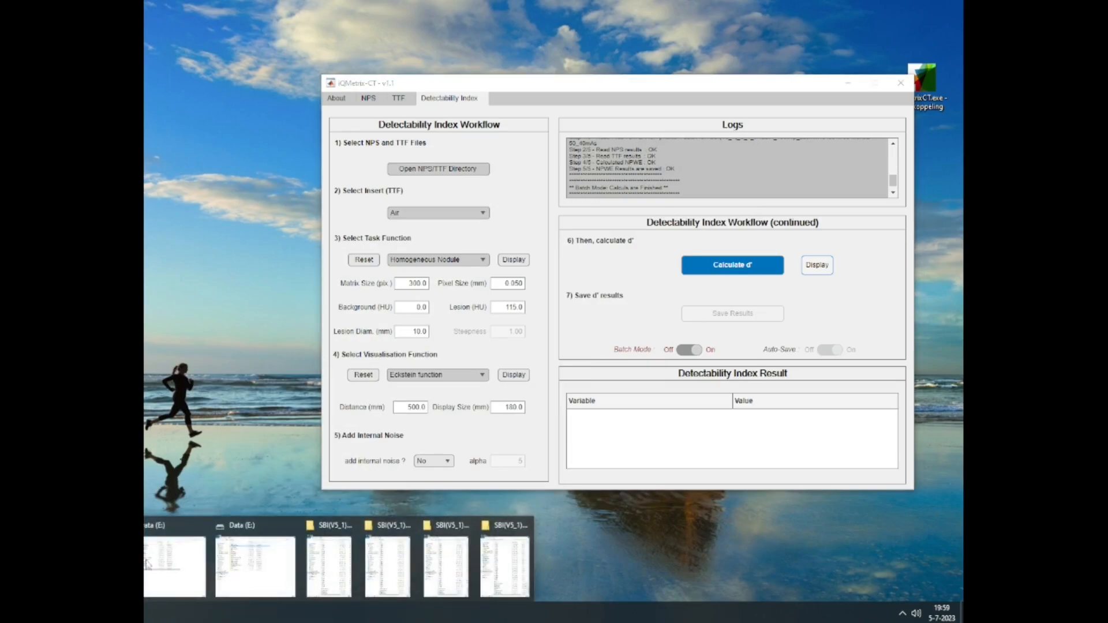
pyautogui.click(283, 563)
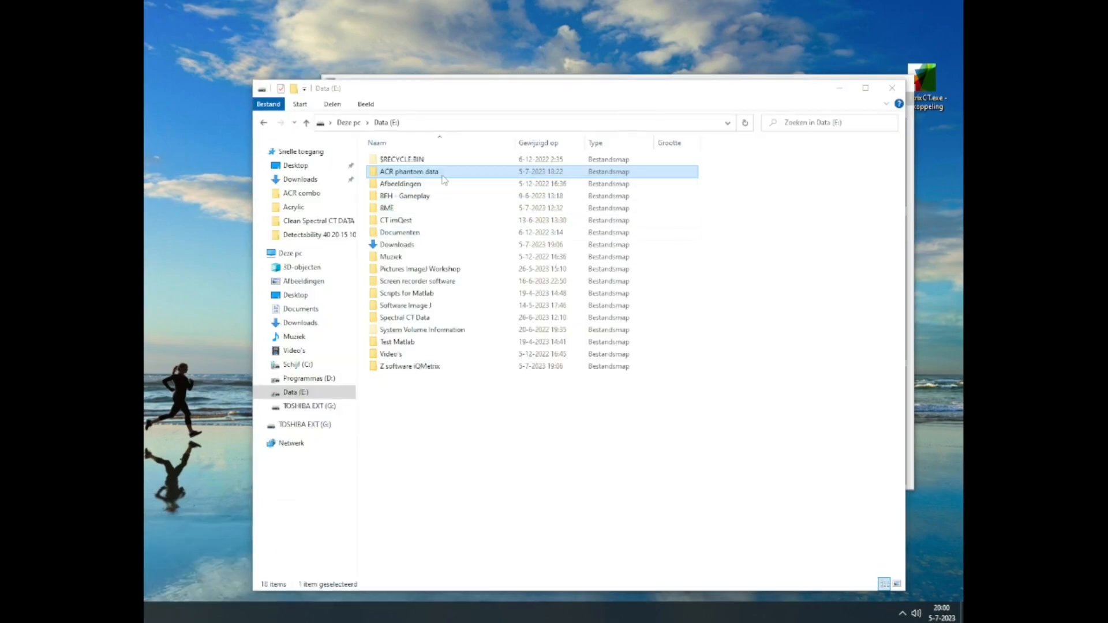
pyautogui.doubleClick(442, 175)
pyautogui.click(417, 133)
pyautogui.doubleClick(418, 135)
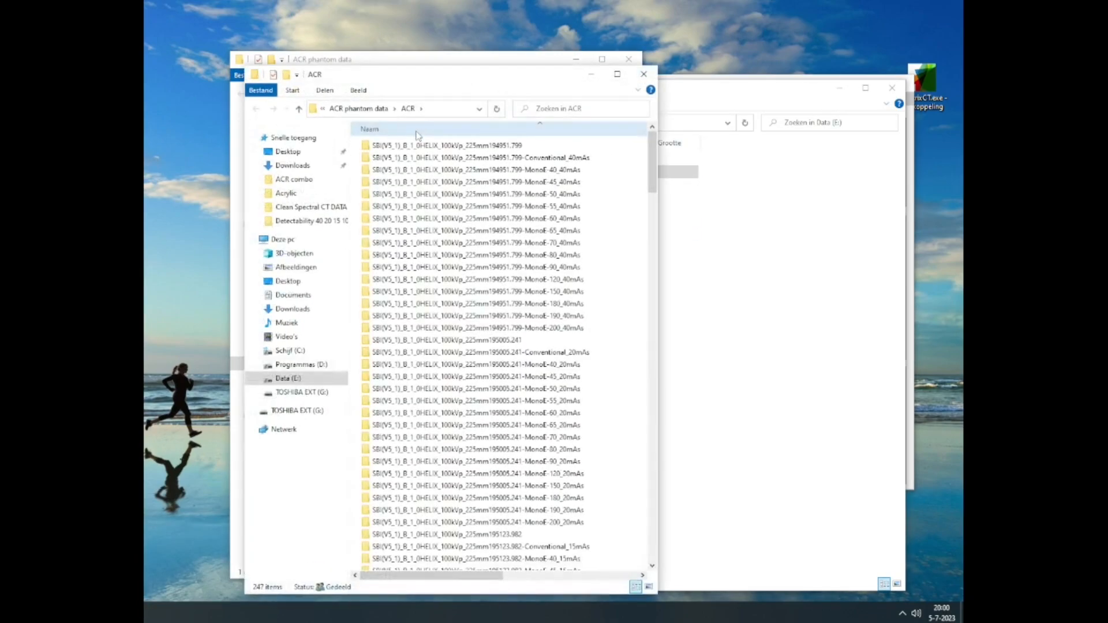
pyautogui.scroll(-15, 624, 478)
pyautogui.scroll(-13, 624, 478)
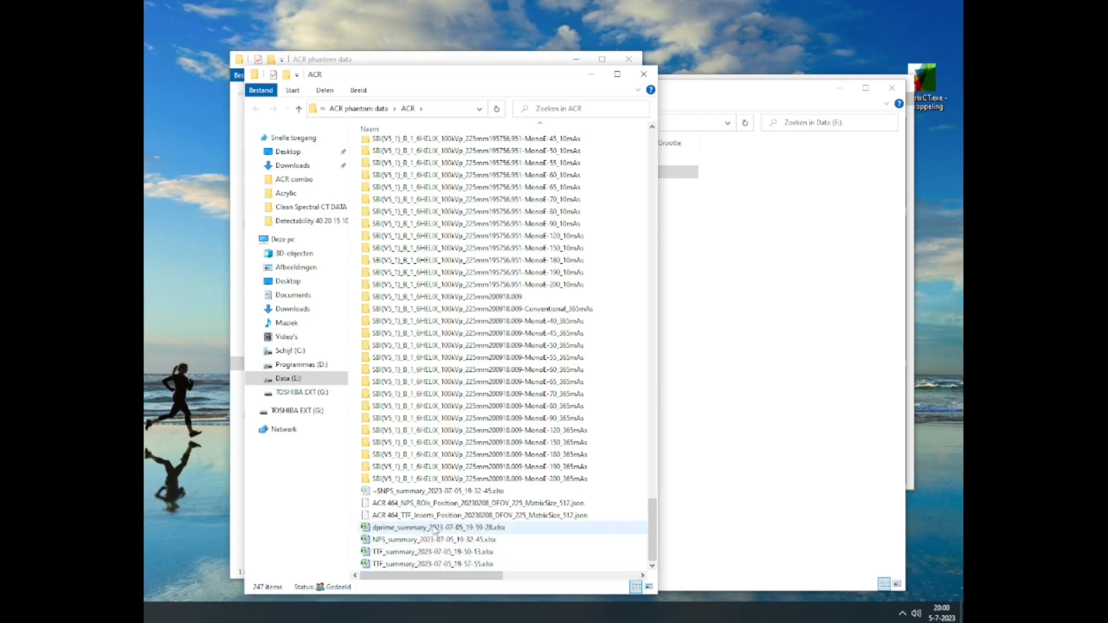
pyautogui.click(591, 73)
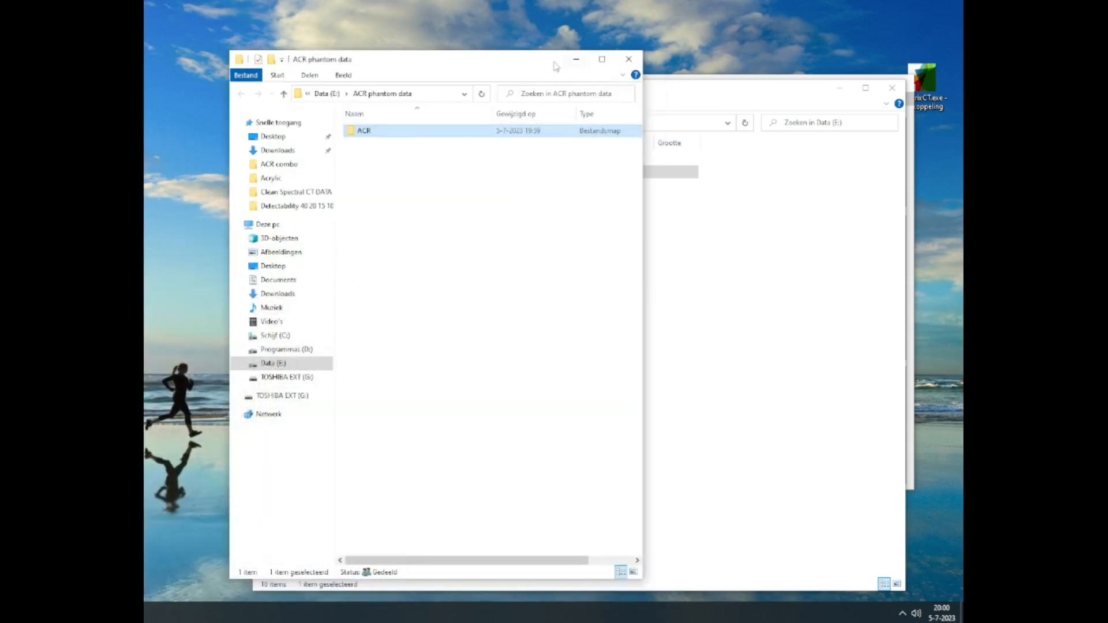
pyautogui.click(576, 63)
pyautogui.click(840, 89)
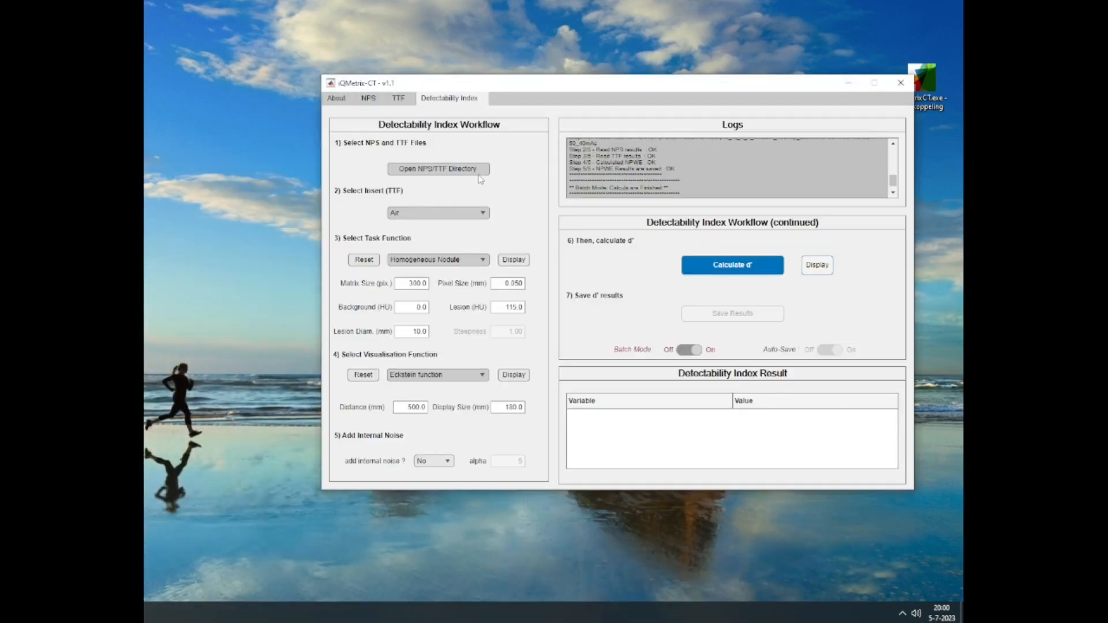
# Load the phantom config file ACR 464_TTF_Inserts_Position_20230208_DFOV_225_MatrixSize_512.json in iQMetrix-CT's TTF workflow.
pyautogui.click(399, 99)
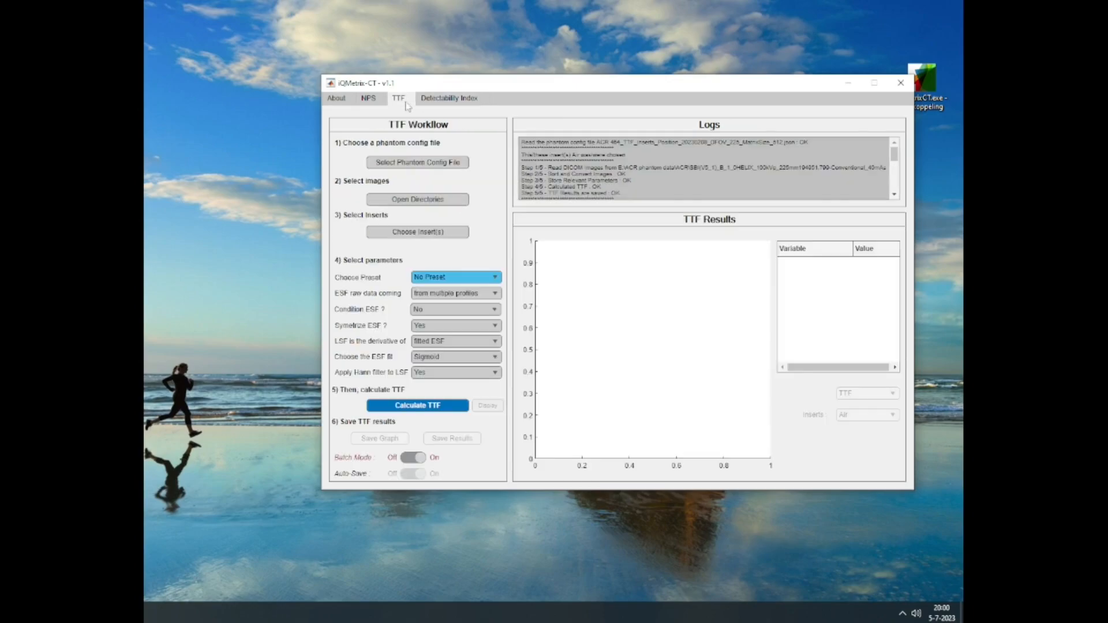
pyautogui.click(428, 162)
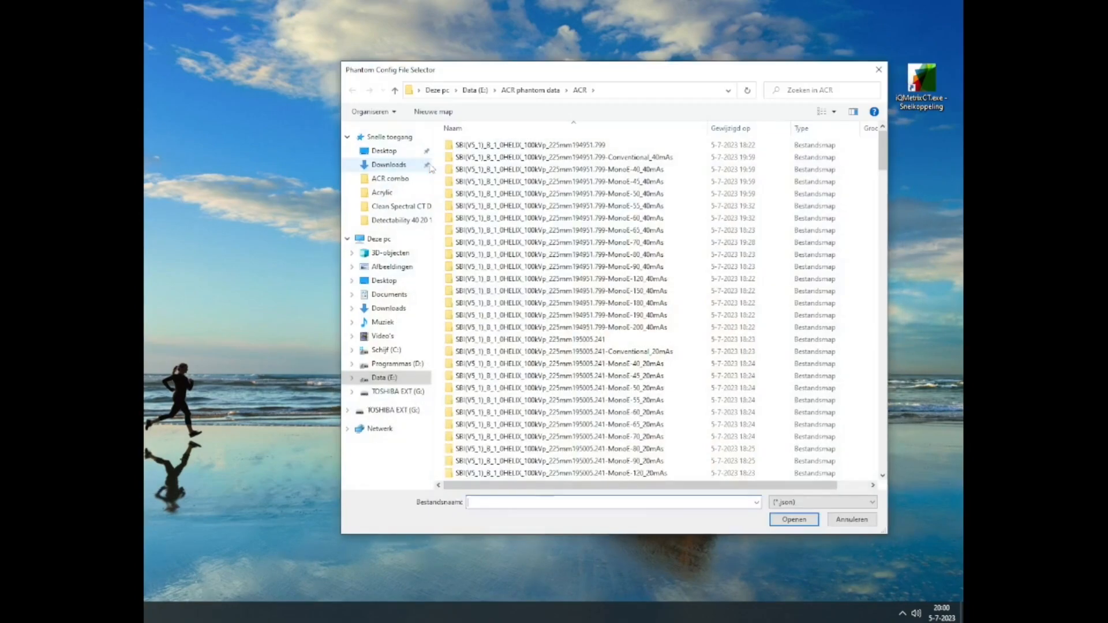
pyautogui.moveTo(887, 152); pyautogui.dragTo(888, 453)
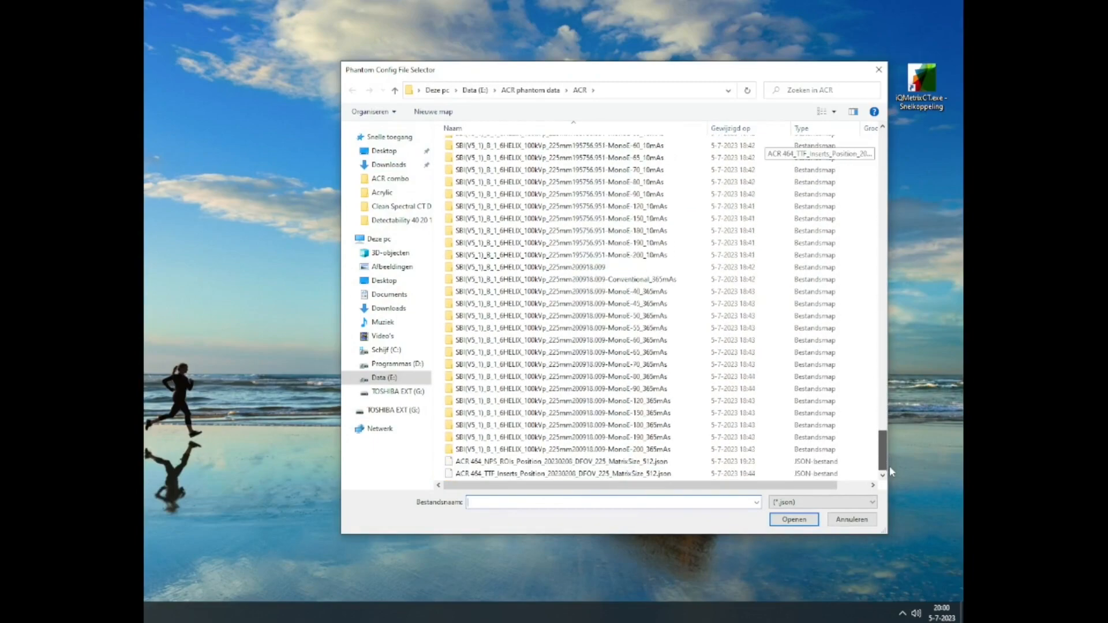
pyautogui.click(597, 474)
pyautogui.click(799, 520)
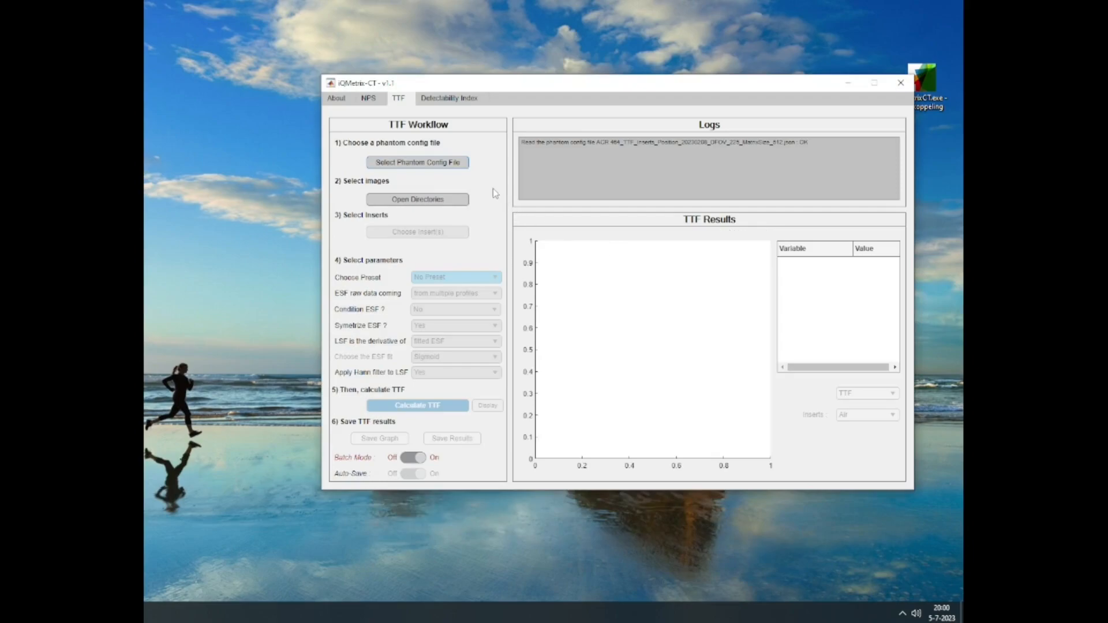
# Load the 194951.799 image directories Conventional_40mAs, MonoE-40_40mAs, MonoE-45_40mAs and MonoE-50_40mAs.
pyautogui.click(445, 199)
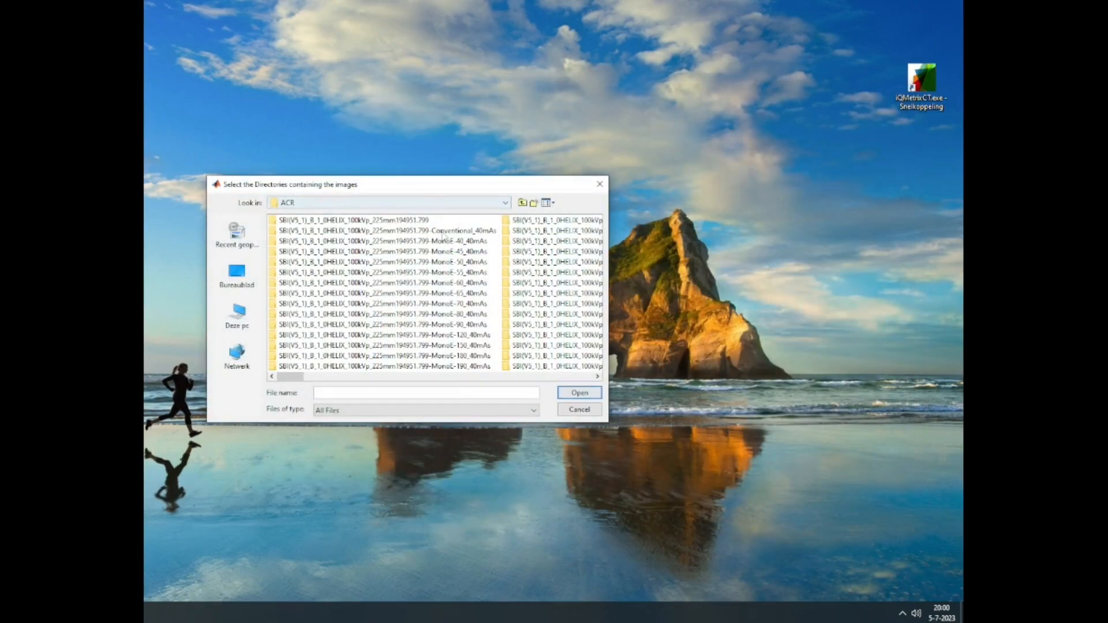
pyautogui.click(443, 231)
pyautogui.keyDown('shift'); pyautogui.click(449, 252); pyautogui.keyUp('shift')
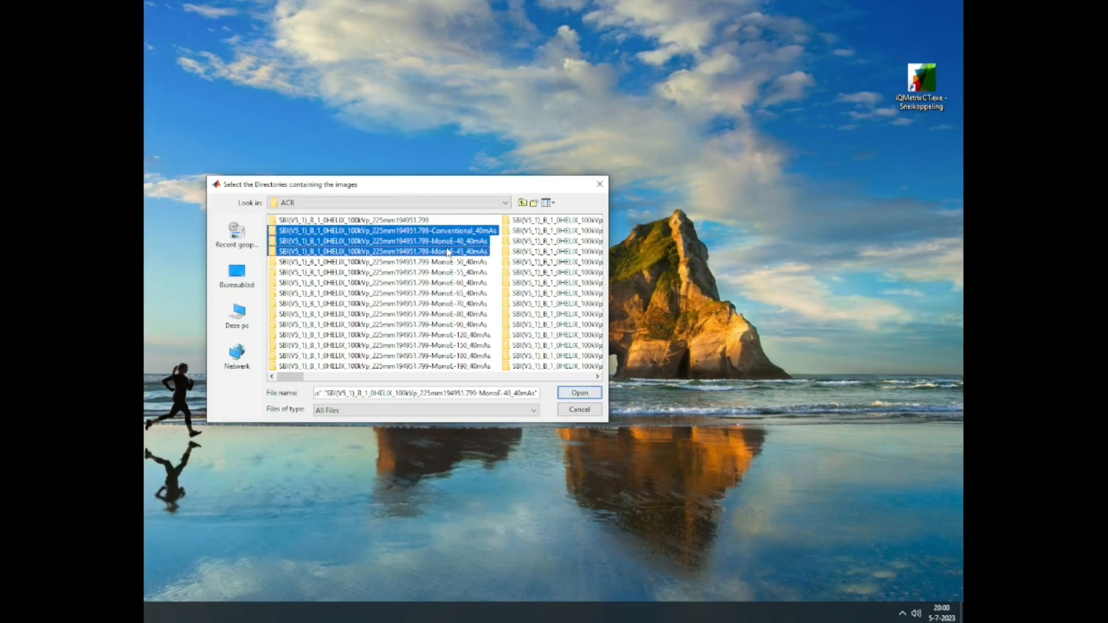
pyautogui.keyDown('shift'); pyautogui.click(449, 262); pyautogui.keyUp('shift')
pyautogui.click(580, 392)
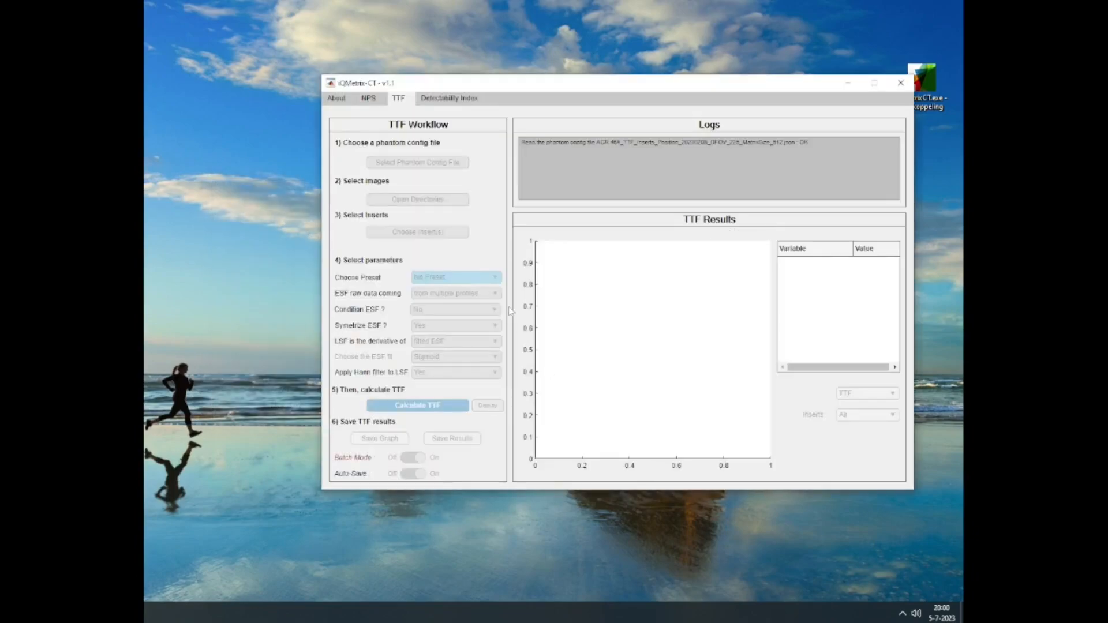
# Choose the Air insert and calculate the TTF for the loaded directories.
pyautogui.click(448, 231)
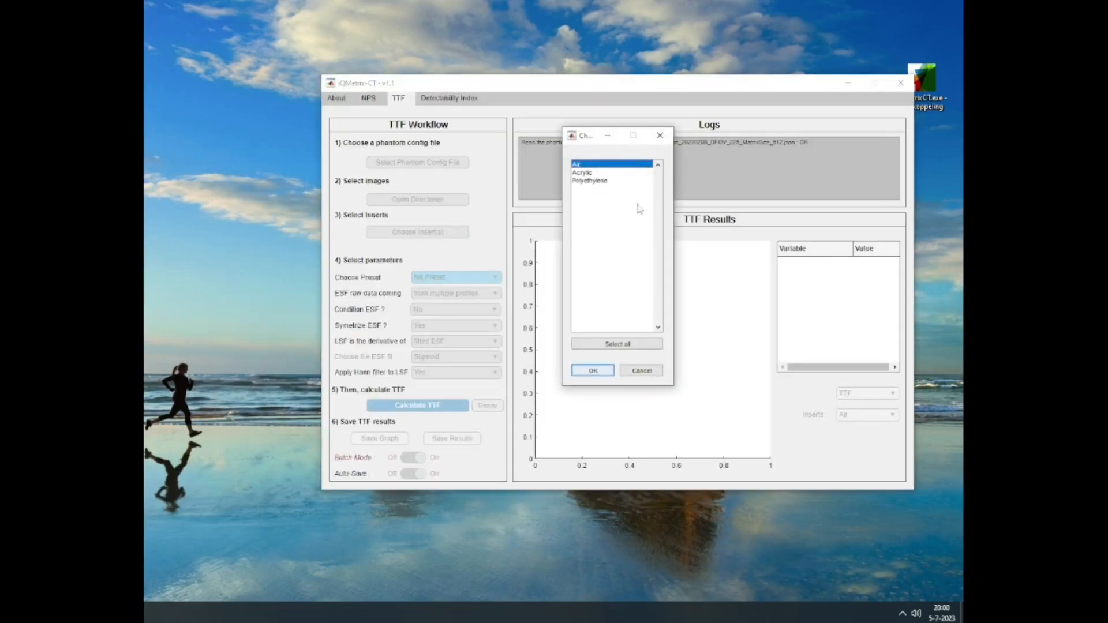
pyautogui.click(595, 367)
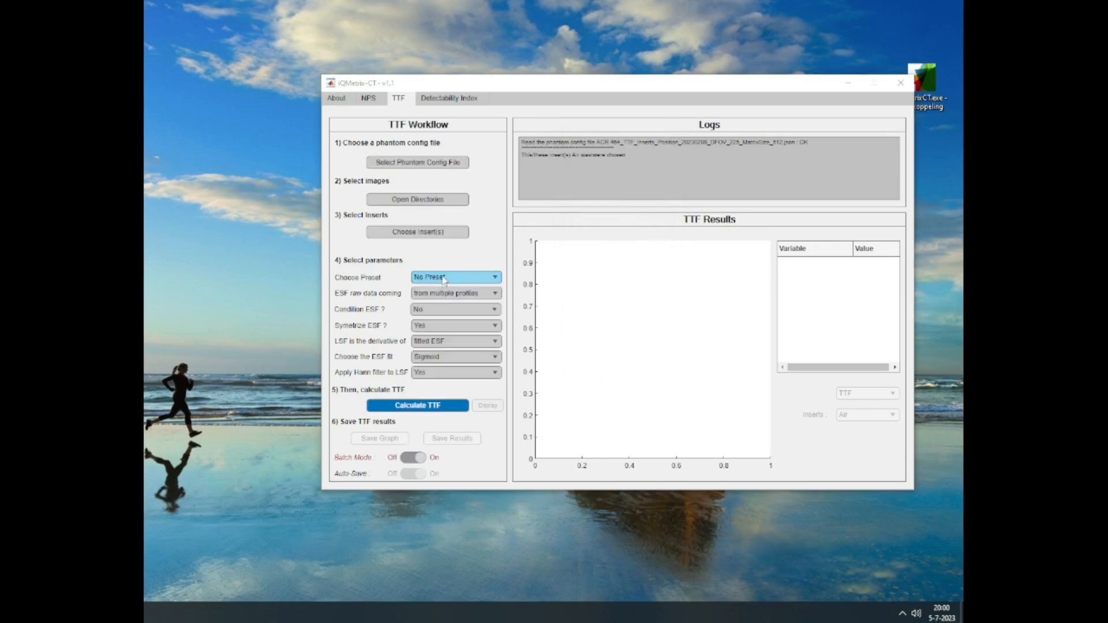
pyautogui.click(458, 409)
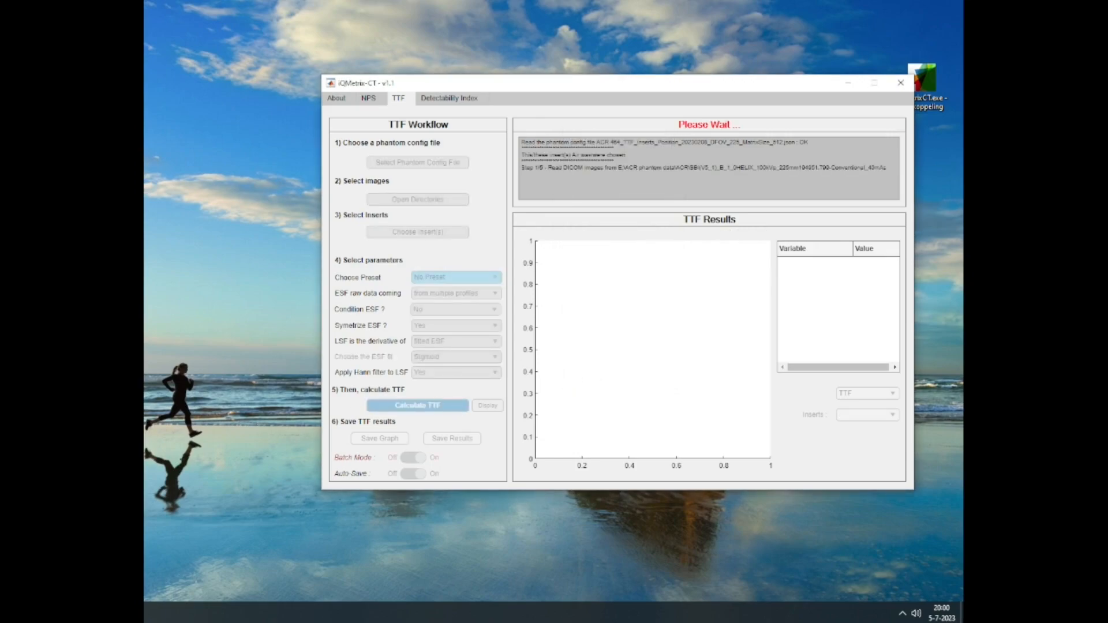
# In File Explorer, open the ACR folder's 194951.799-Conventional_40mAs subfolder and examine the result files at its end.
pyautogui.click(145, 613)
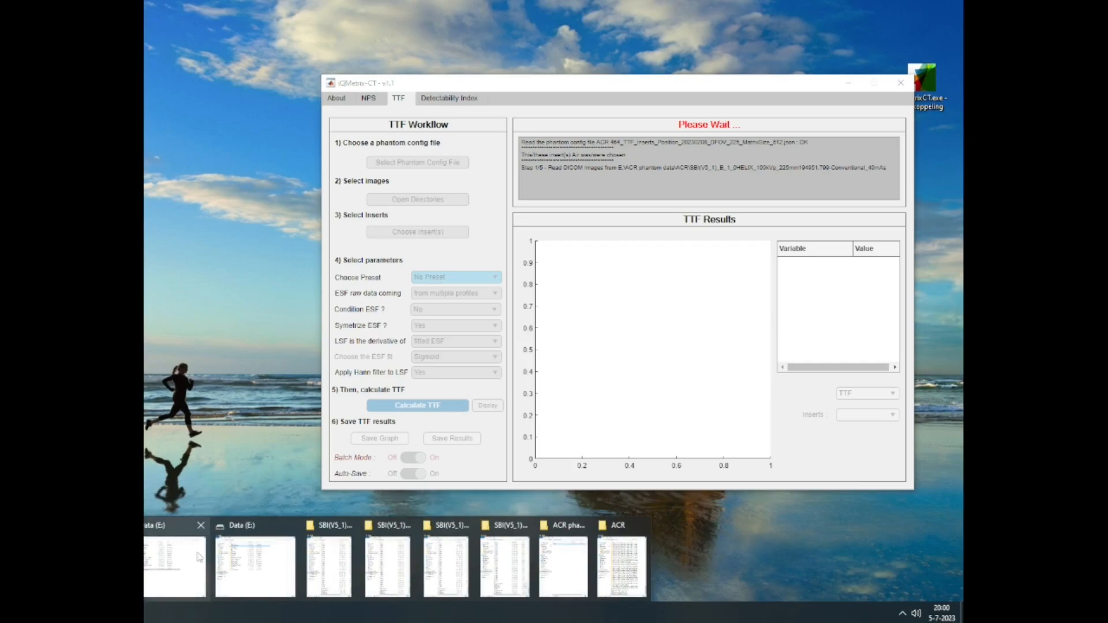
pyautogui.click(235, 556)
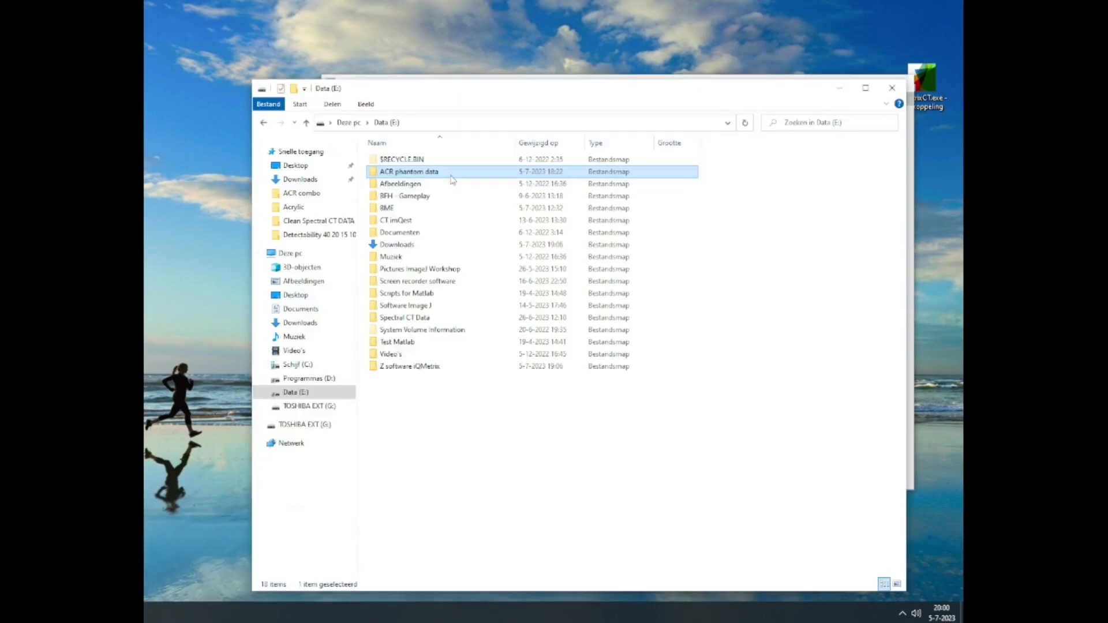
pyautogui.doubleClick(453, 184)
pyautogui.doubleClick(430, 133)
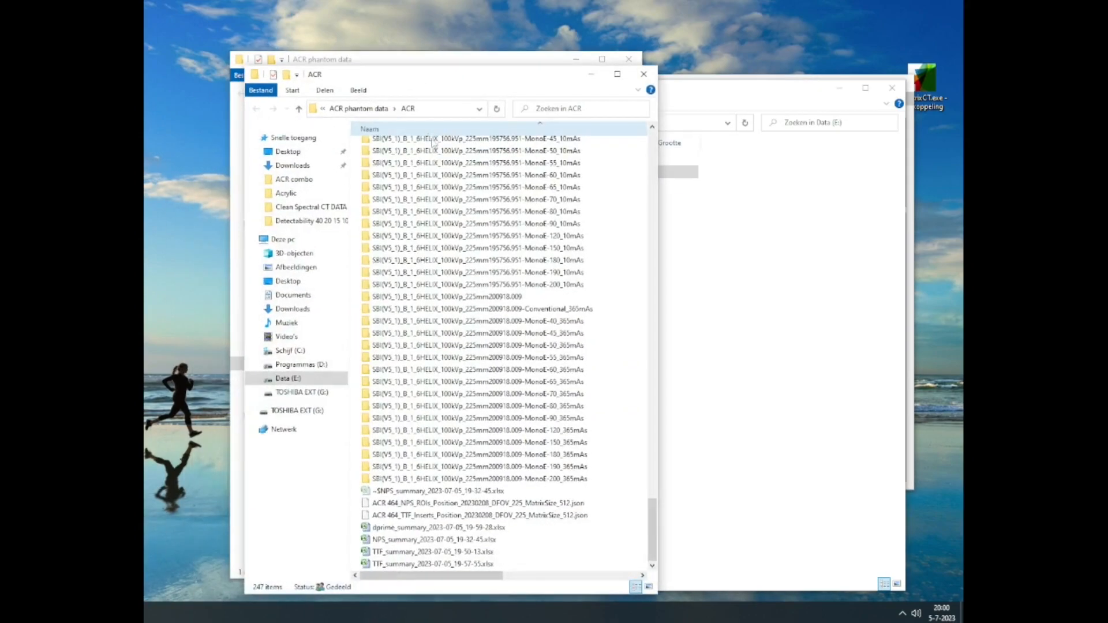
pyautogui.moveTo(652, 528); pyautogui.dragTo(645, 123)
pyautogui.moveTo(234, 611)
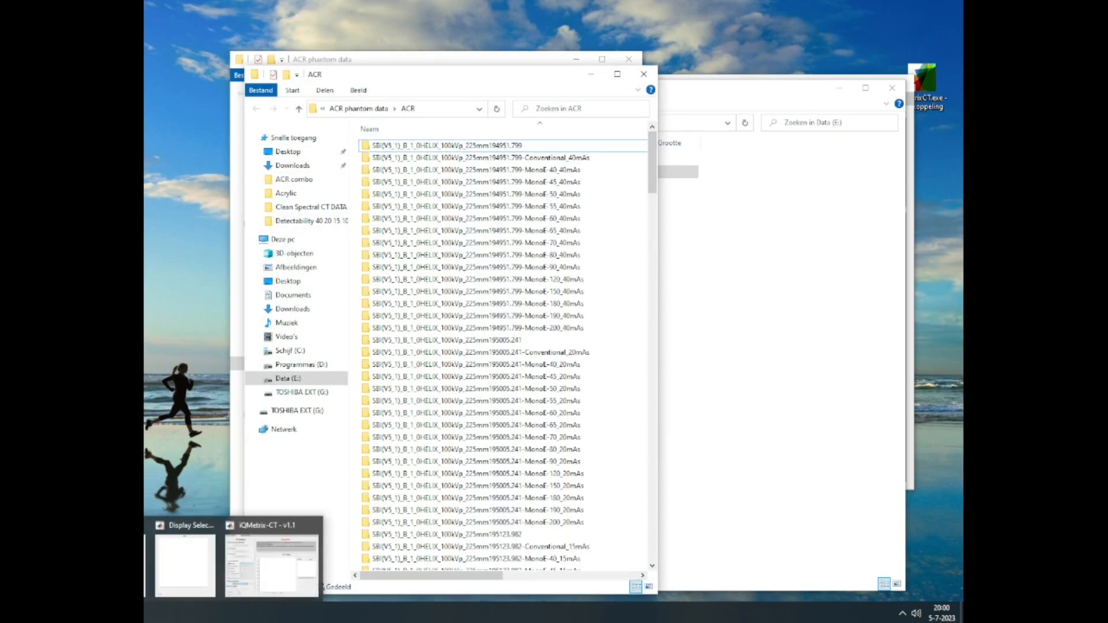
pyautogui.doubleClick(601, 157)
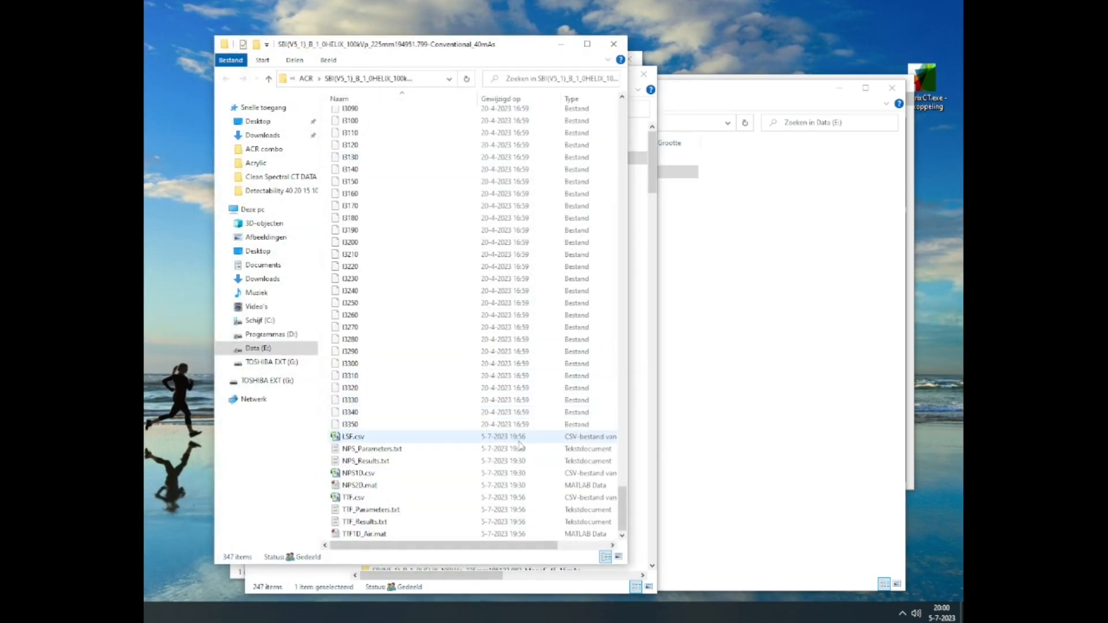
# Close the Conventional_40mAs, ACR, ACR phantom data and Data (E:) folder windows.
pyautogui.click(614, 44)
pyautogui.click(643, 74)
pyautogui.click(628, 59)
pyautogui.moveTo(668, 91); pyautogui.dragTo(705, 197)
pyautogui.click(846, 195)
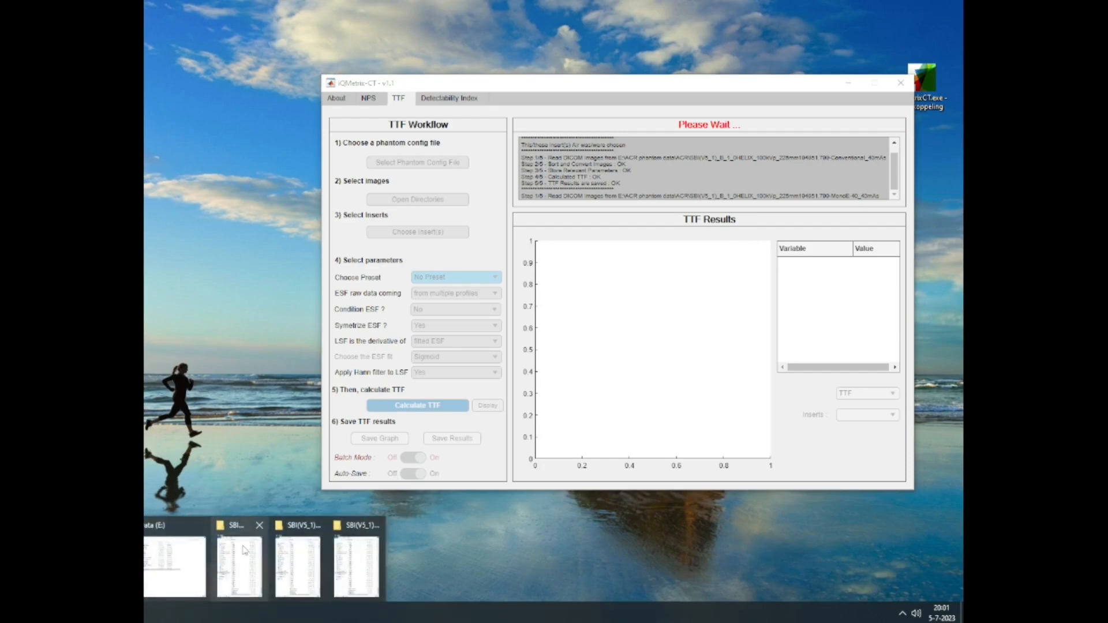
# From the MonoE-70_40mAs window, go up to ACR, reopen 194951.799-Conventional_40mAs and examine the dates of its NPS and TTF result files.
pyautogui.click(240, 566)
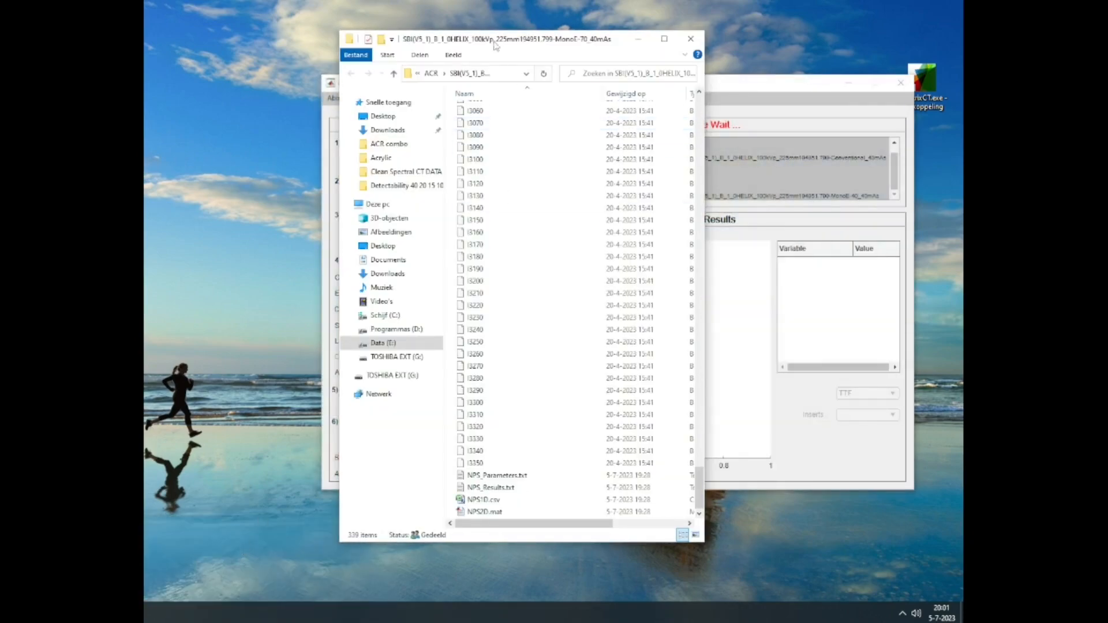
pyautogui.click(432, 74)
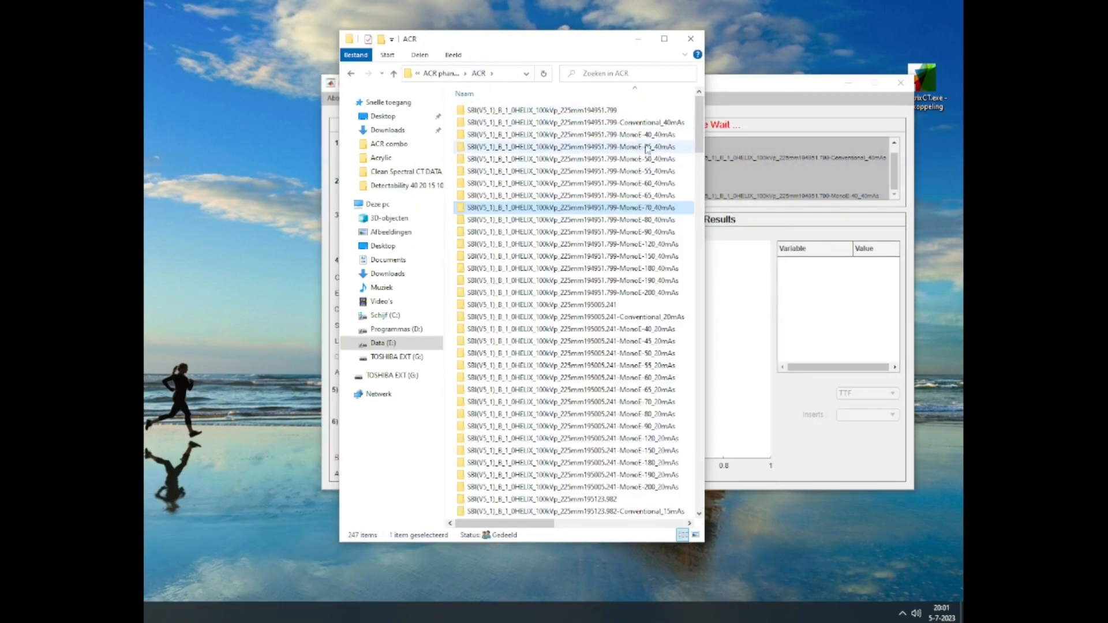
pyautogui.doubleClick(652, 123)
pyautogui.scroll(-14, 645, 224)
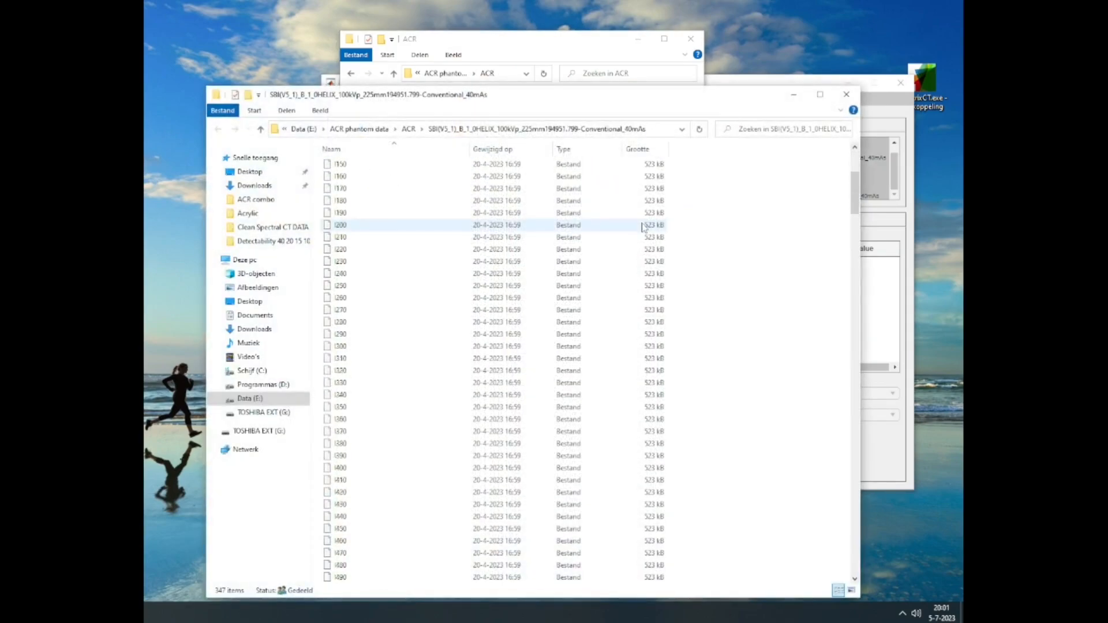
pyautogui.moveTo(855, 225); pyautogui.dragTo(844, 577)
pyautogui.moveTo(604, 102); pyautogui.dragTo(563, 53)
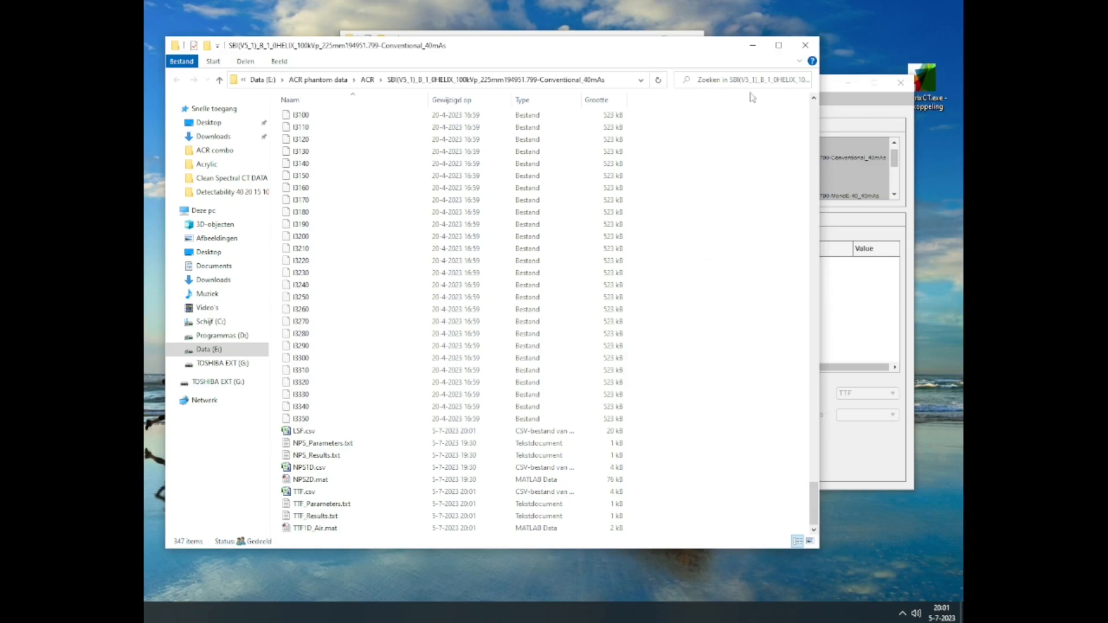
# Minimise the Conventional_40mAs folder window, close the ACR window and move the iQMetrix-CT window slightly lower.
pyautogui.click(751, 47)
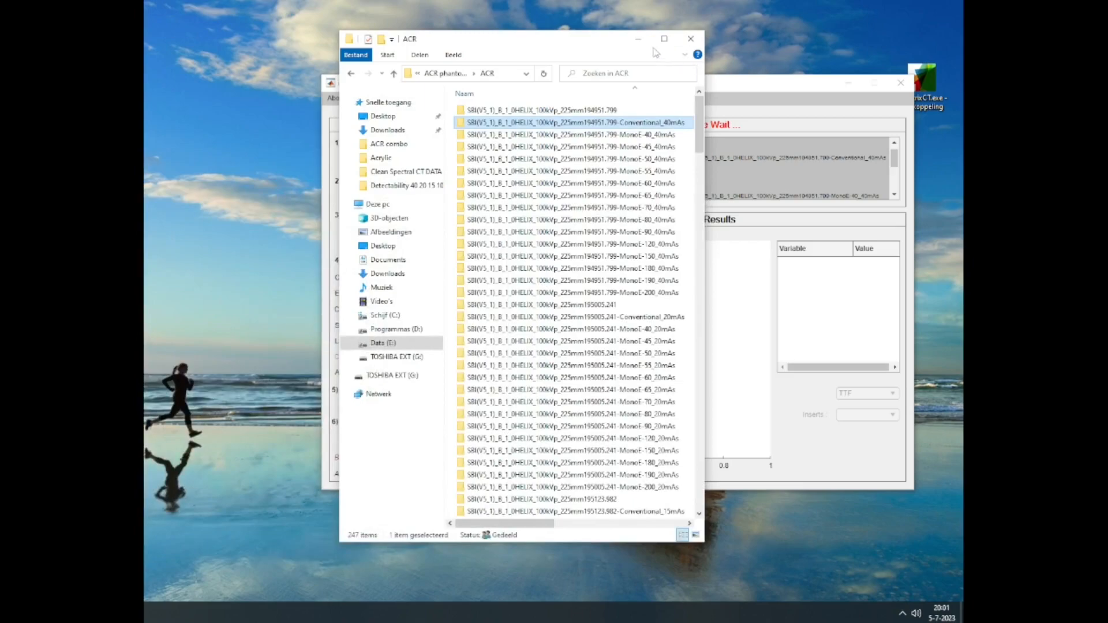
pyautogui.click(686, 41)
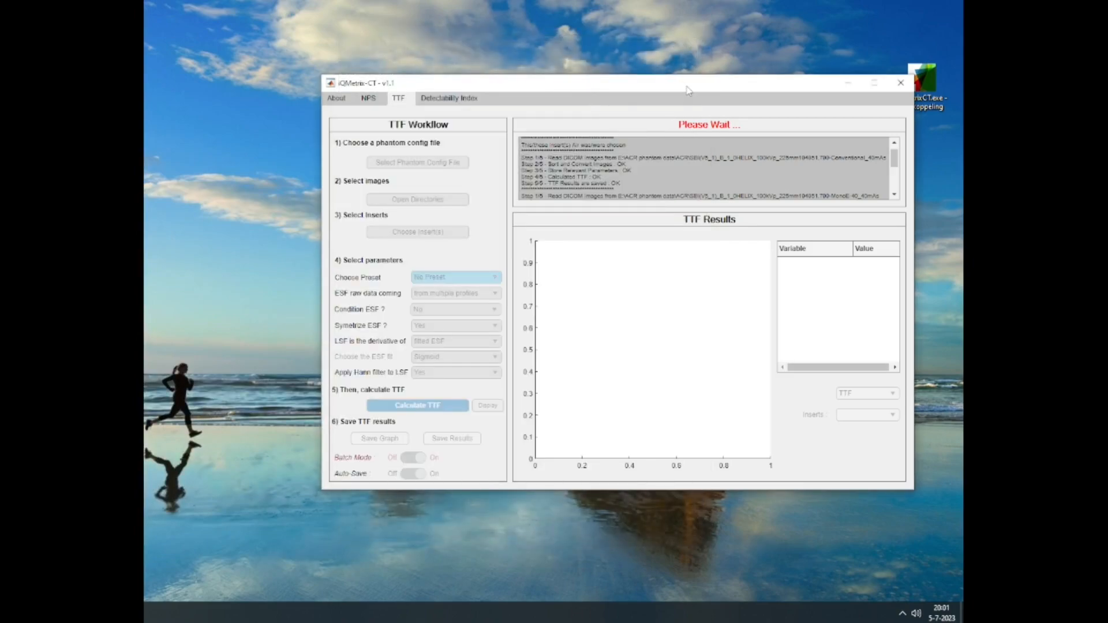
pyautogui.moveTo(687, 86); pyautogui.dragTo(675, 120)
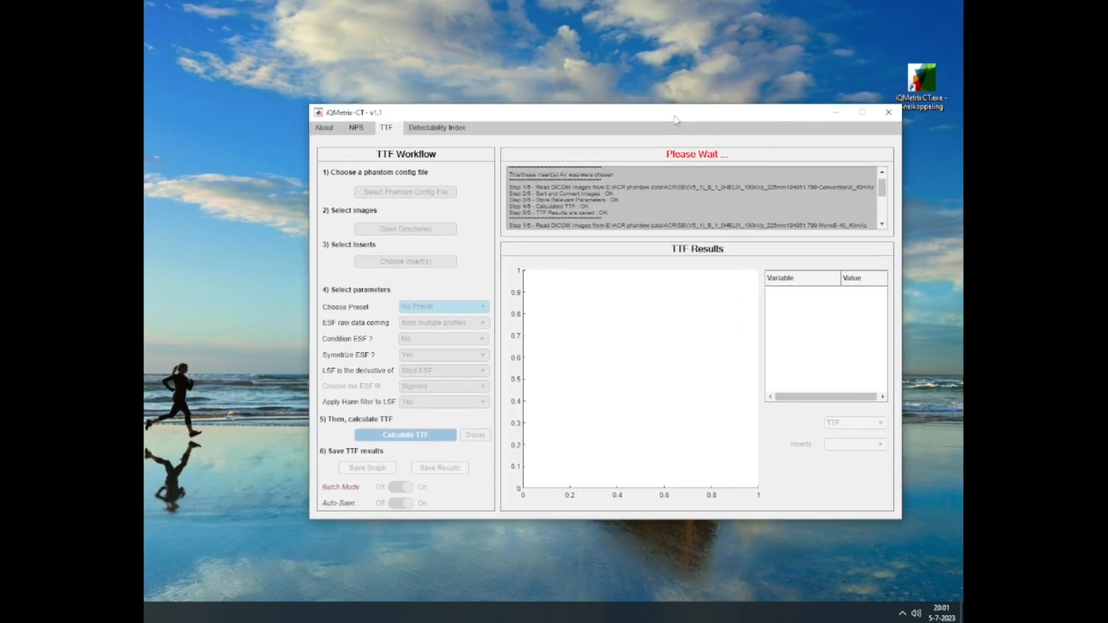